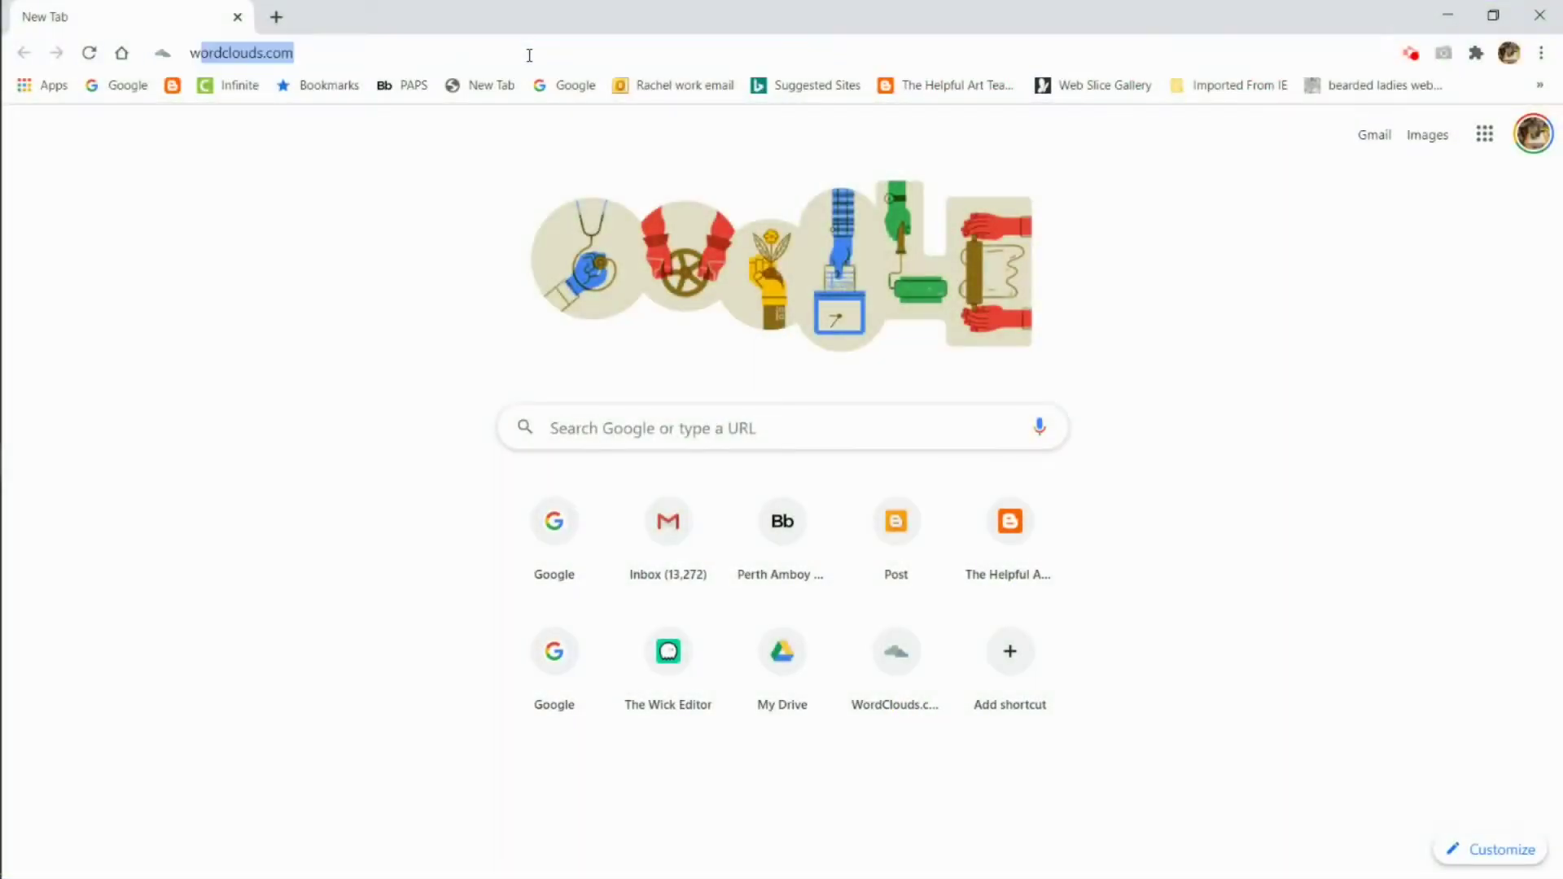
Go to wickeditor.com, accept the cookie notice, and launch Wick Editor 1.17 in a new tab
type("ick")
left_click(338, 98)
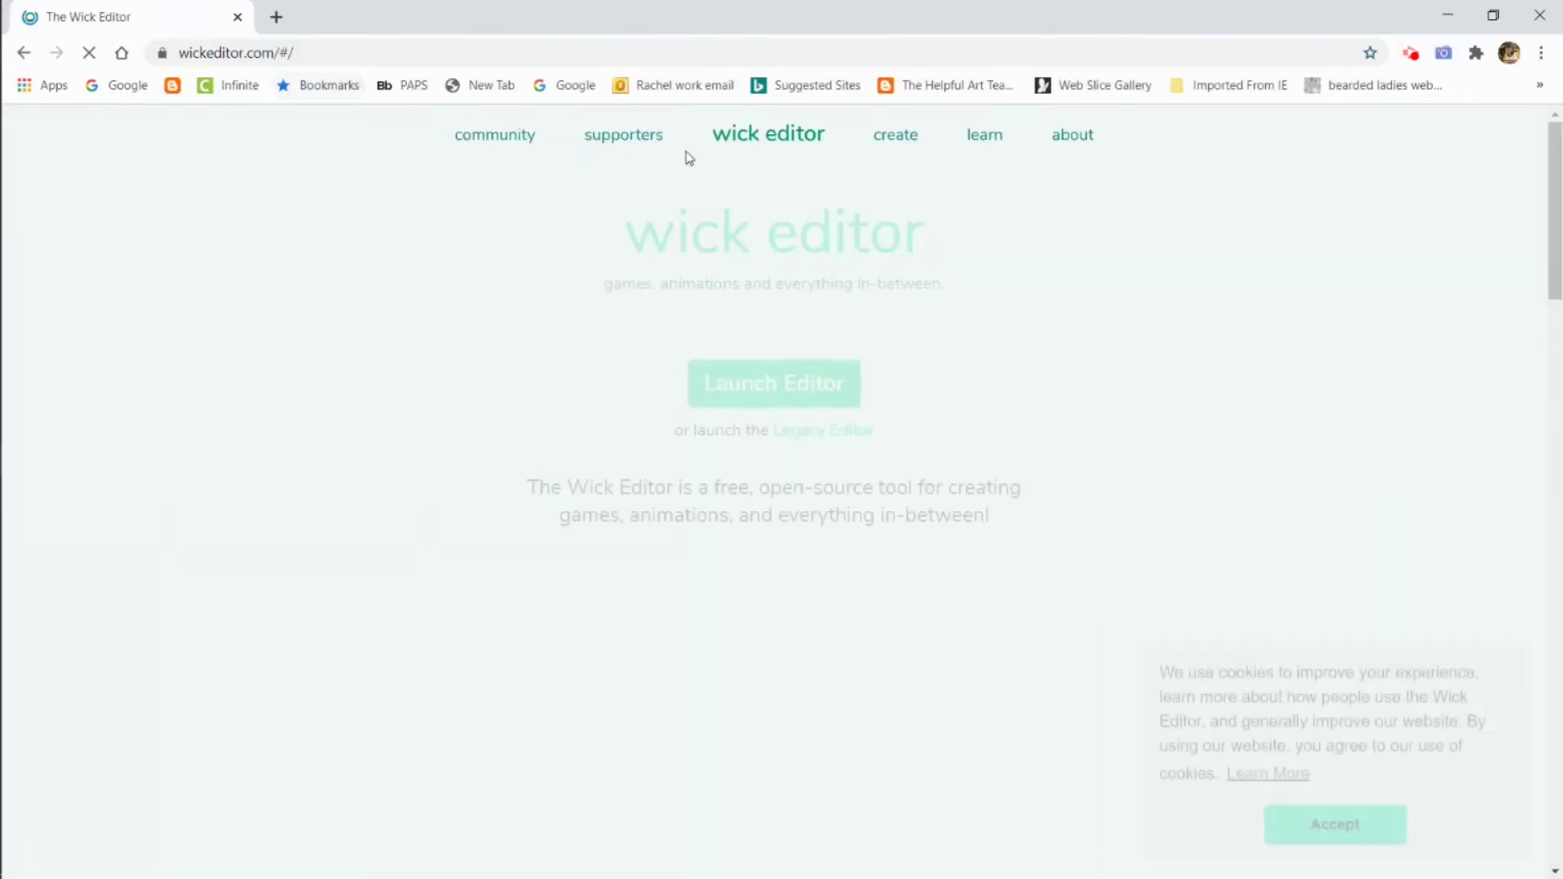
scroll(687, 154, "down", 15)
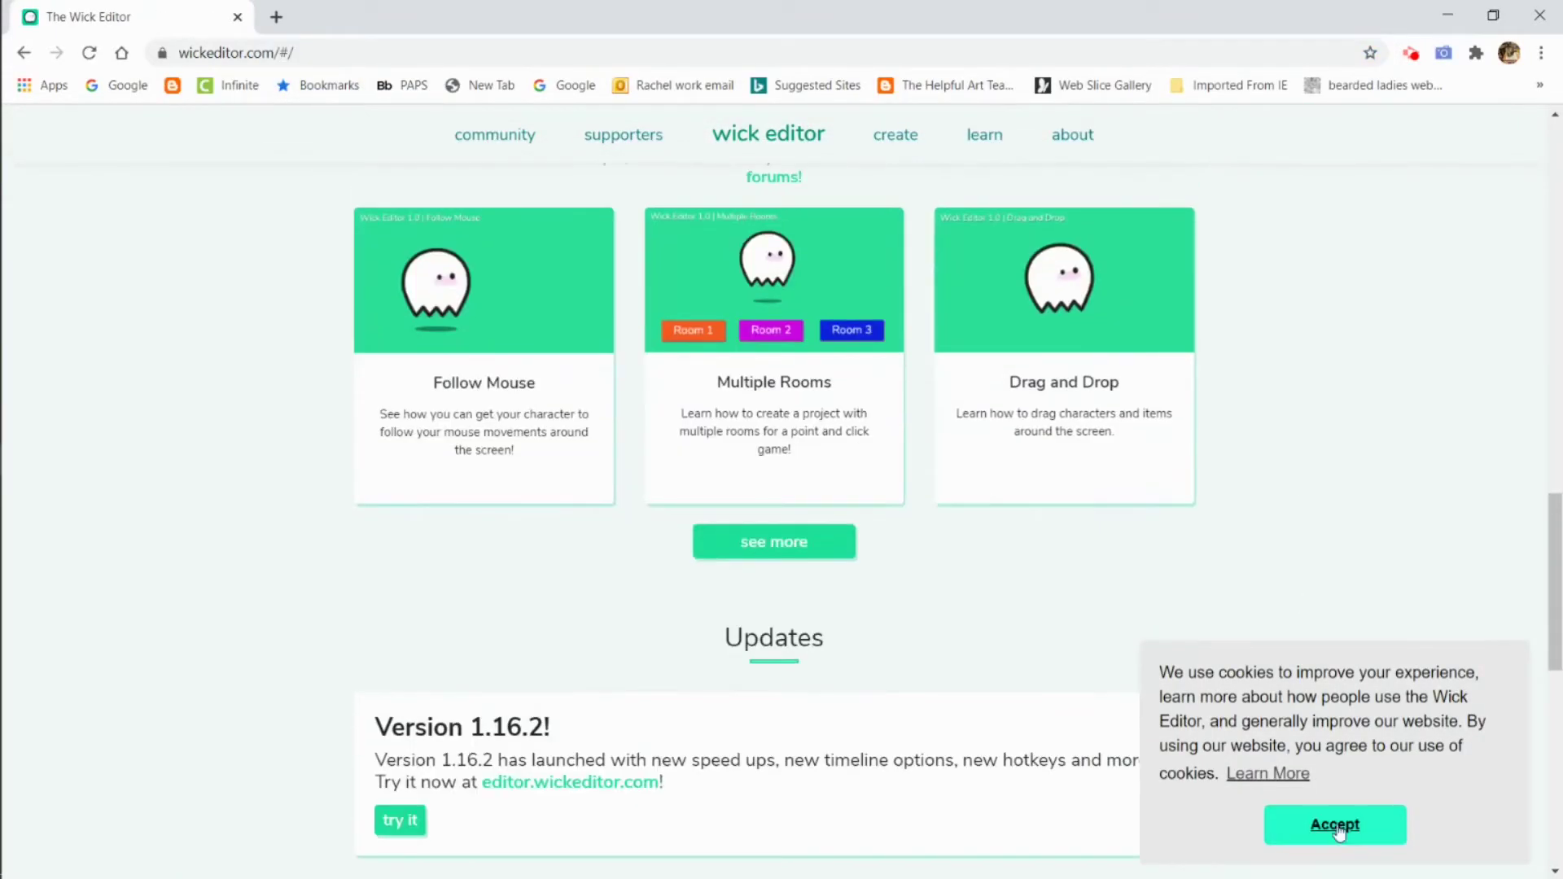
left_click(1338, 829)
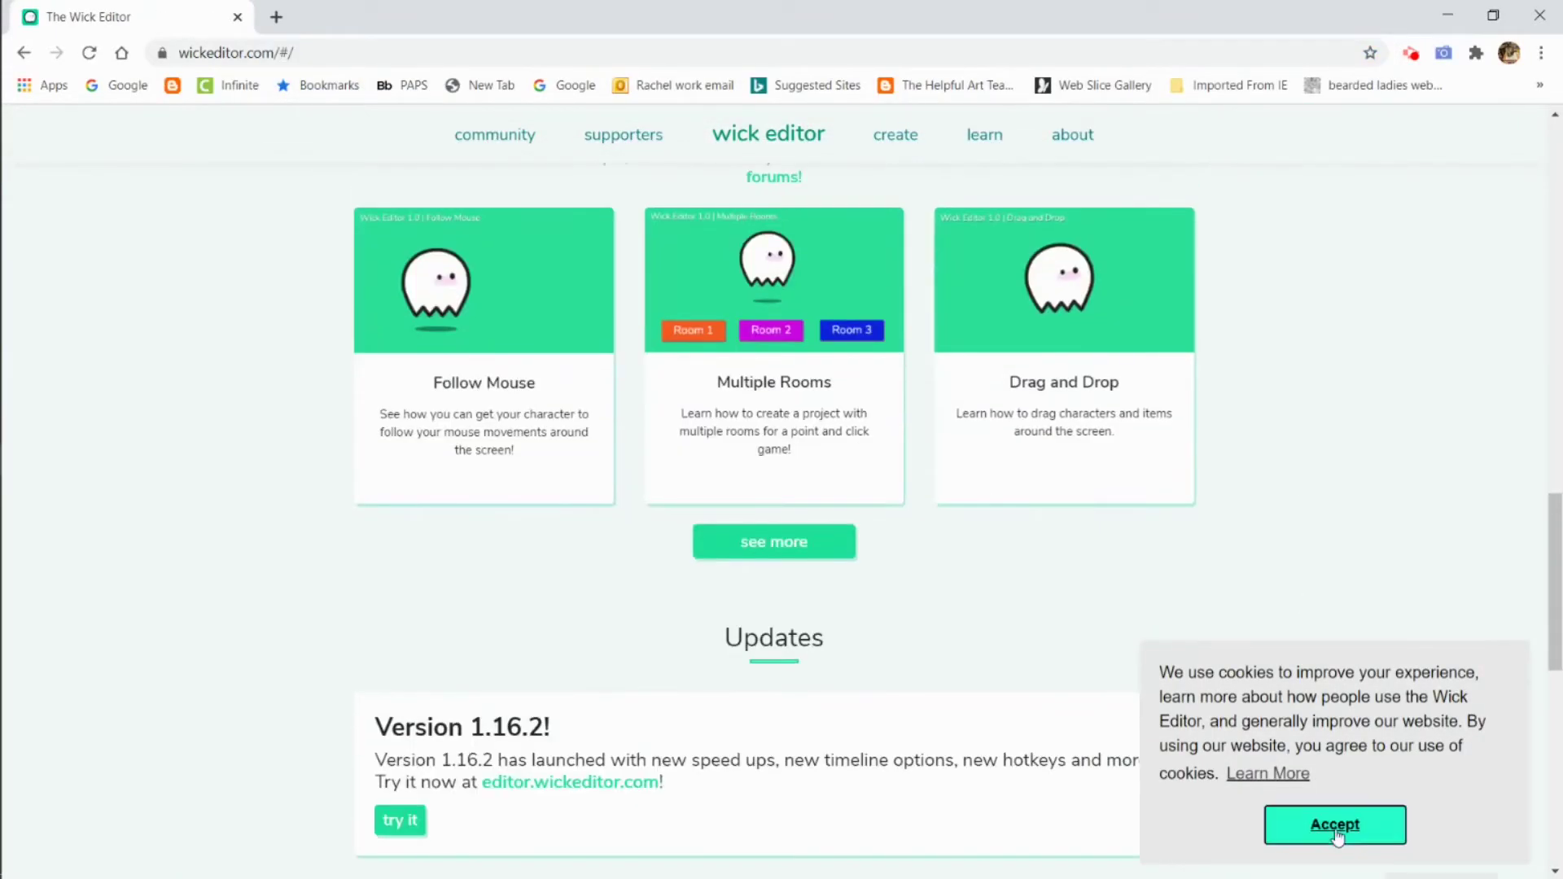
scroll(977, 597, "down", 8)
scroll(965, 591, "up", 6)
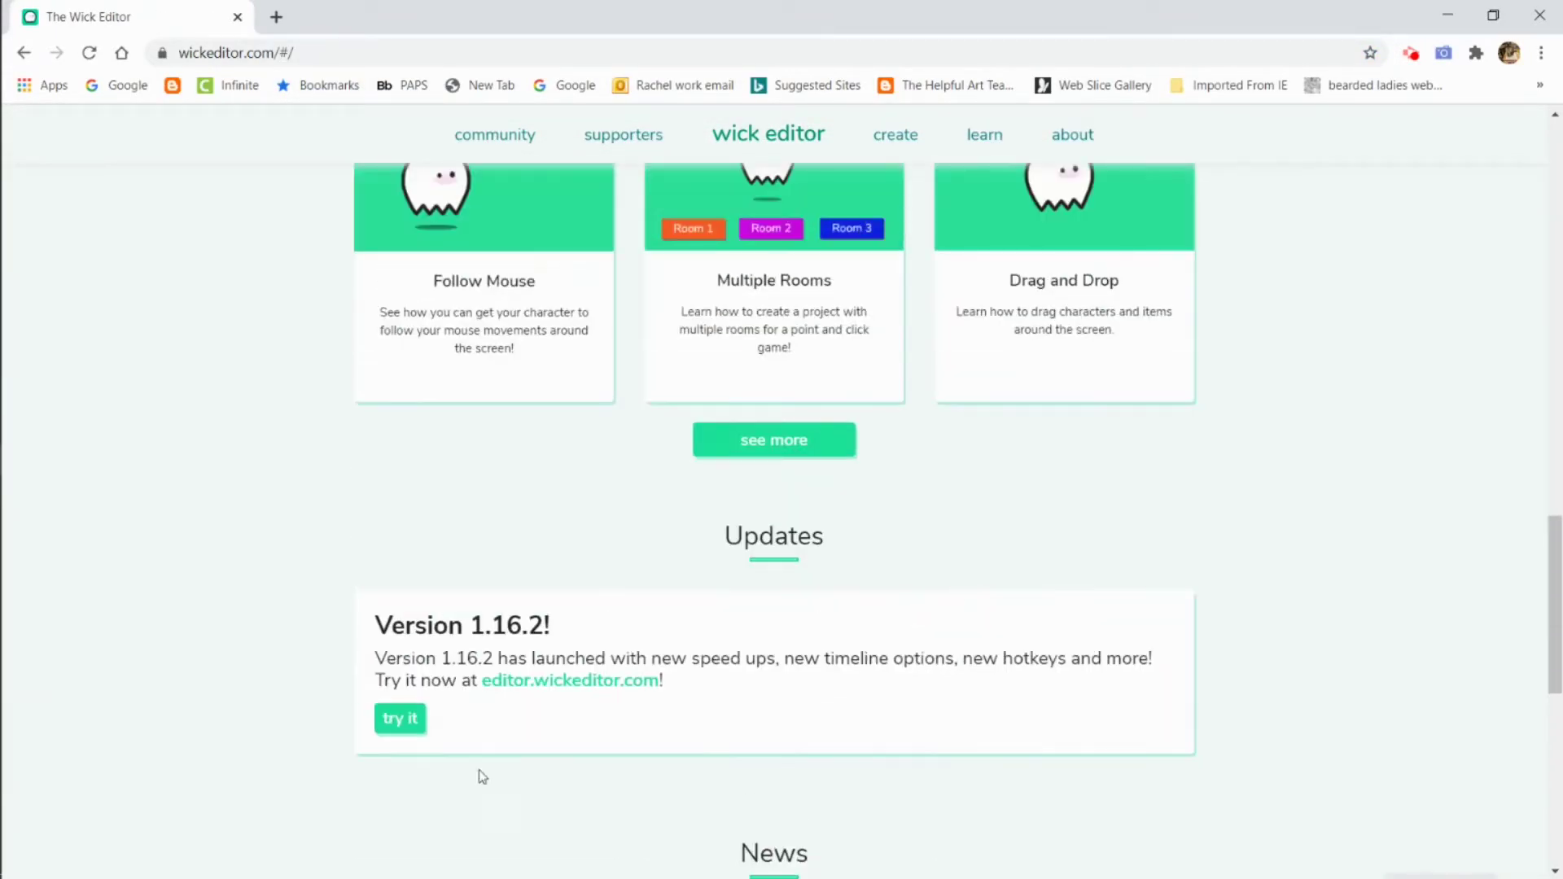
left_click(406, 721)
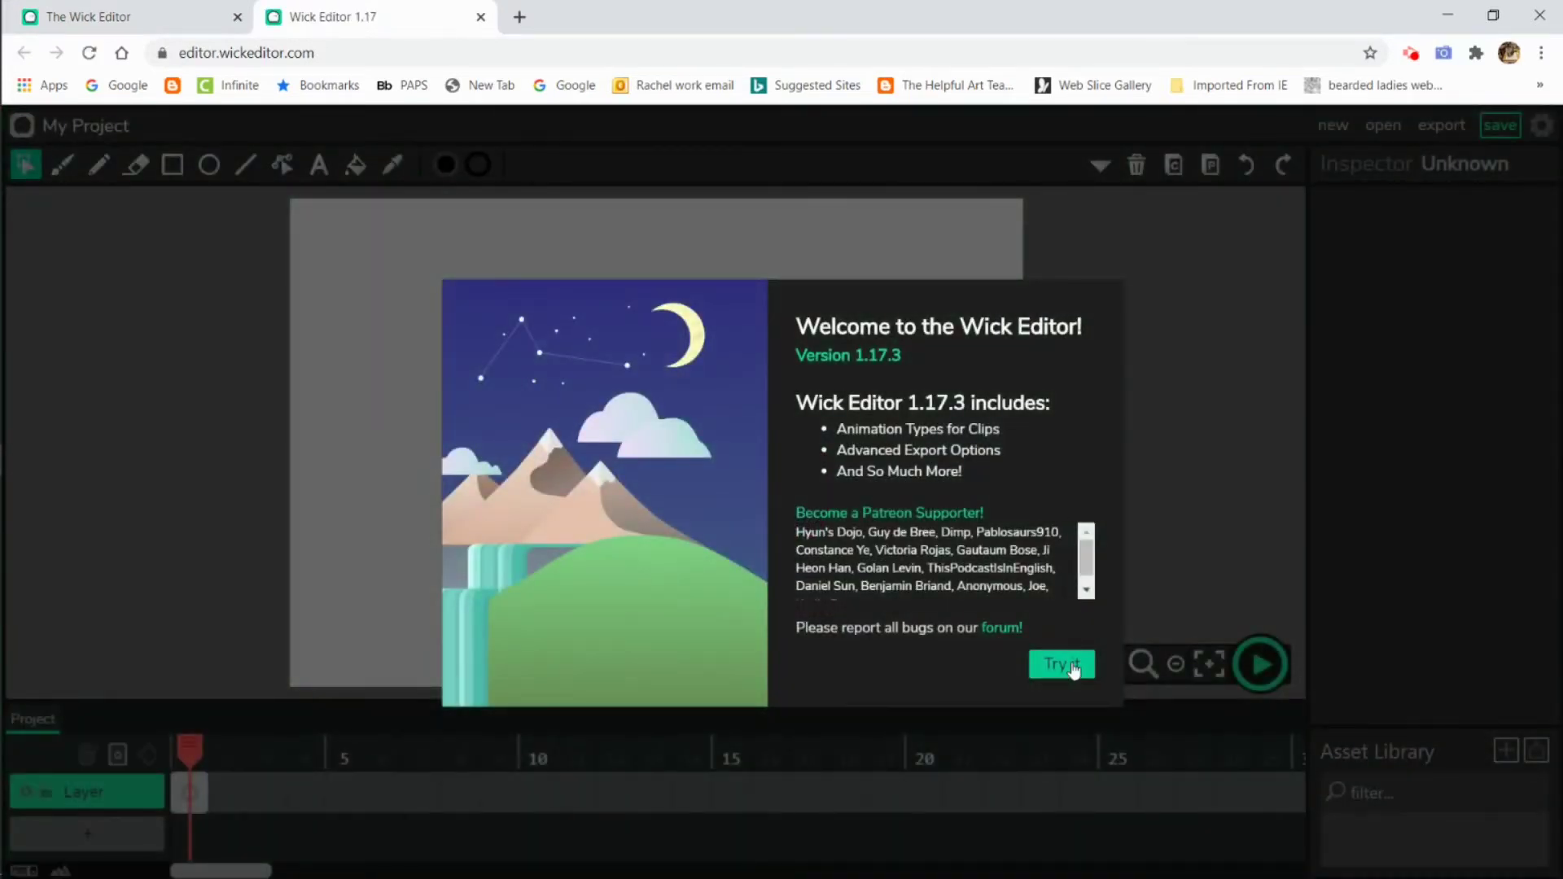
Discard the autosaved project and apply the 1080p preset (1920 × 1080, 12 fps)
left_click(1057, 663)
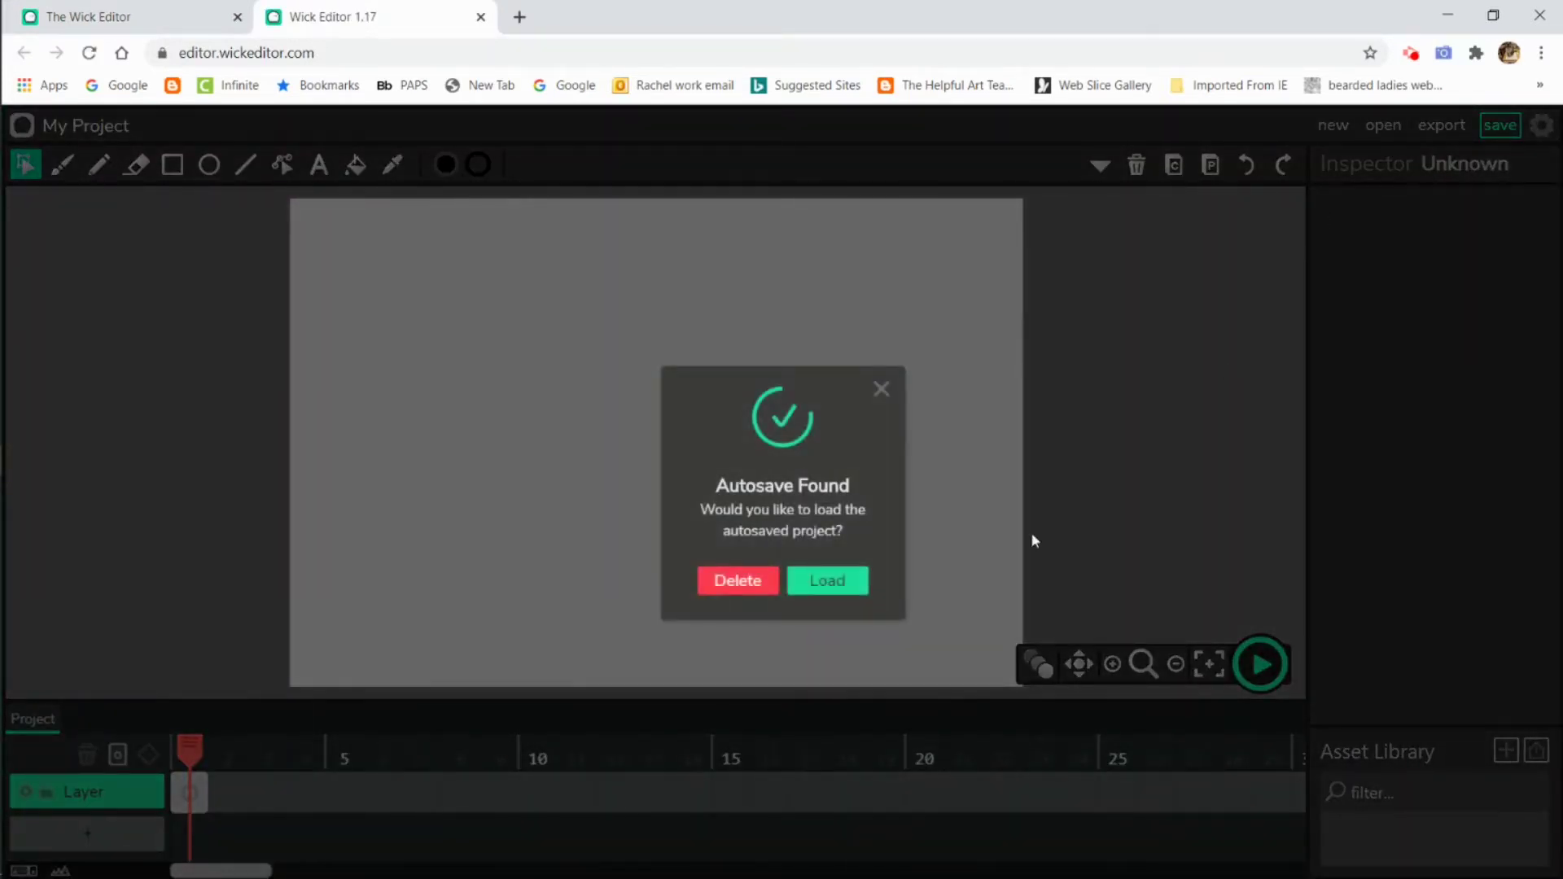
left_click(758, 593)
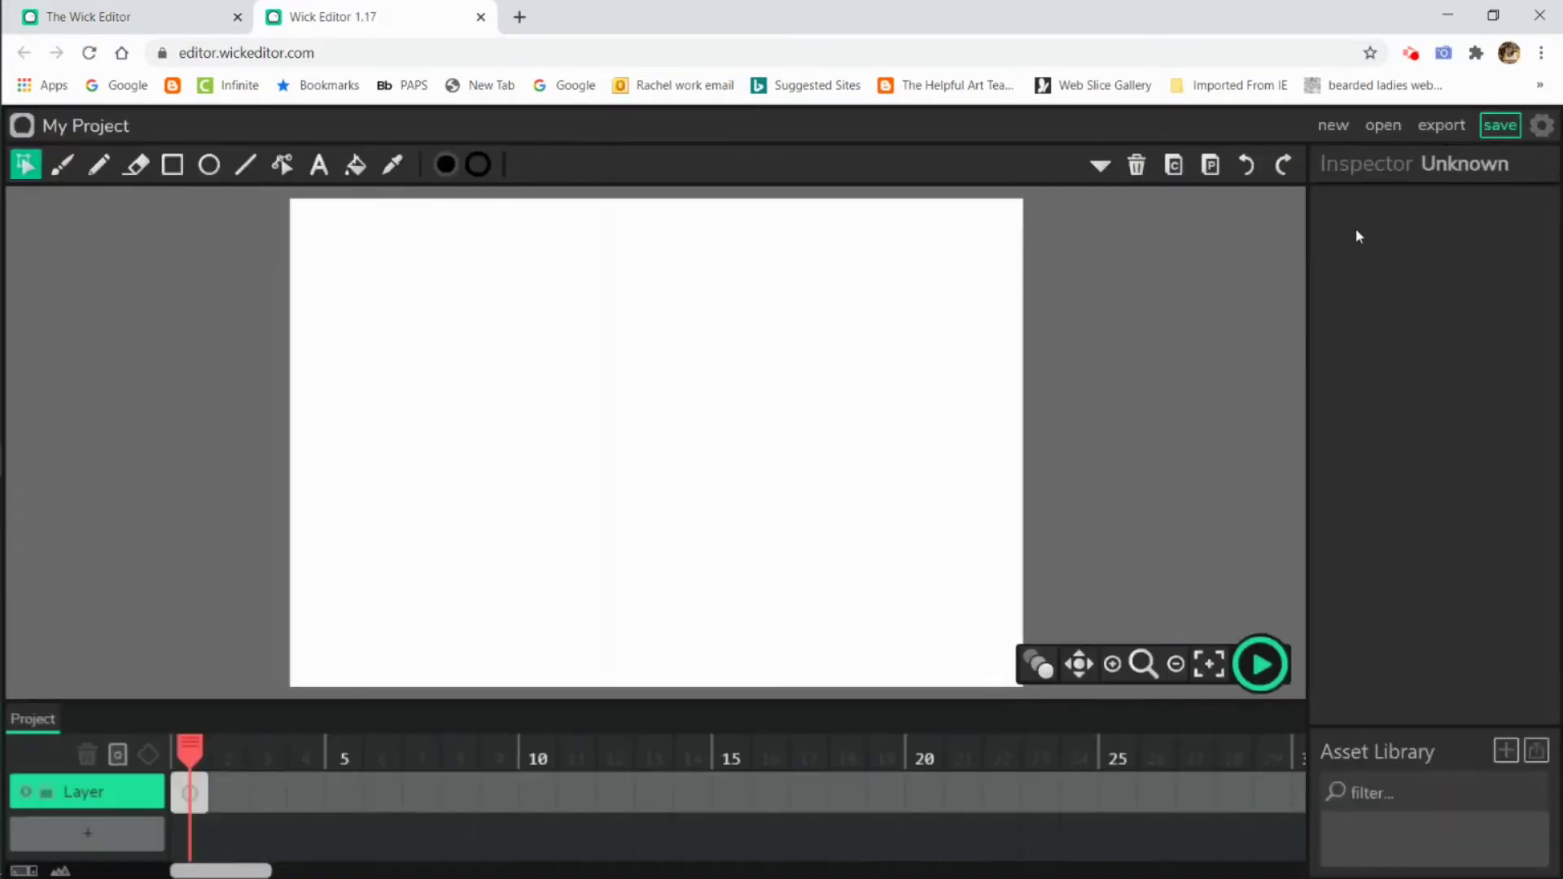
left_click(1533, 130)
left_click(954, 588)
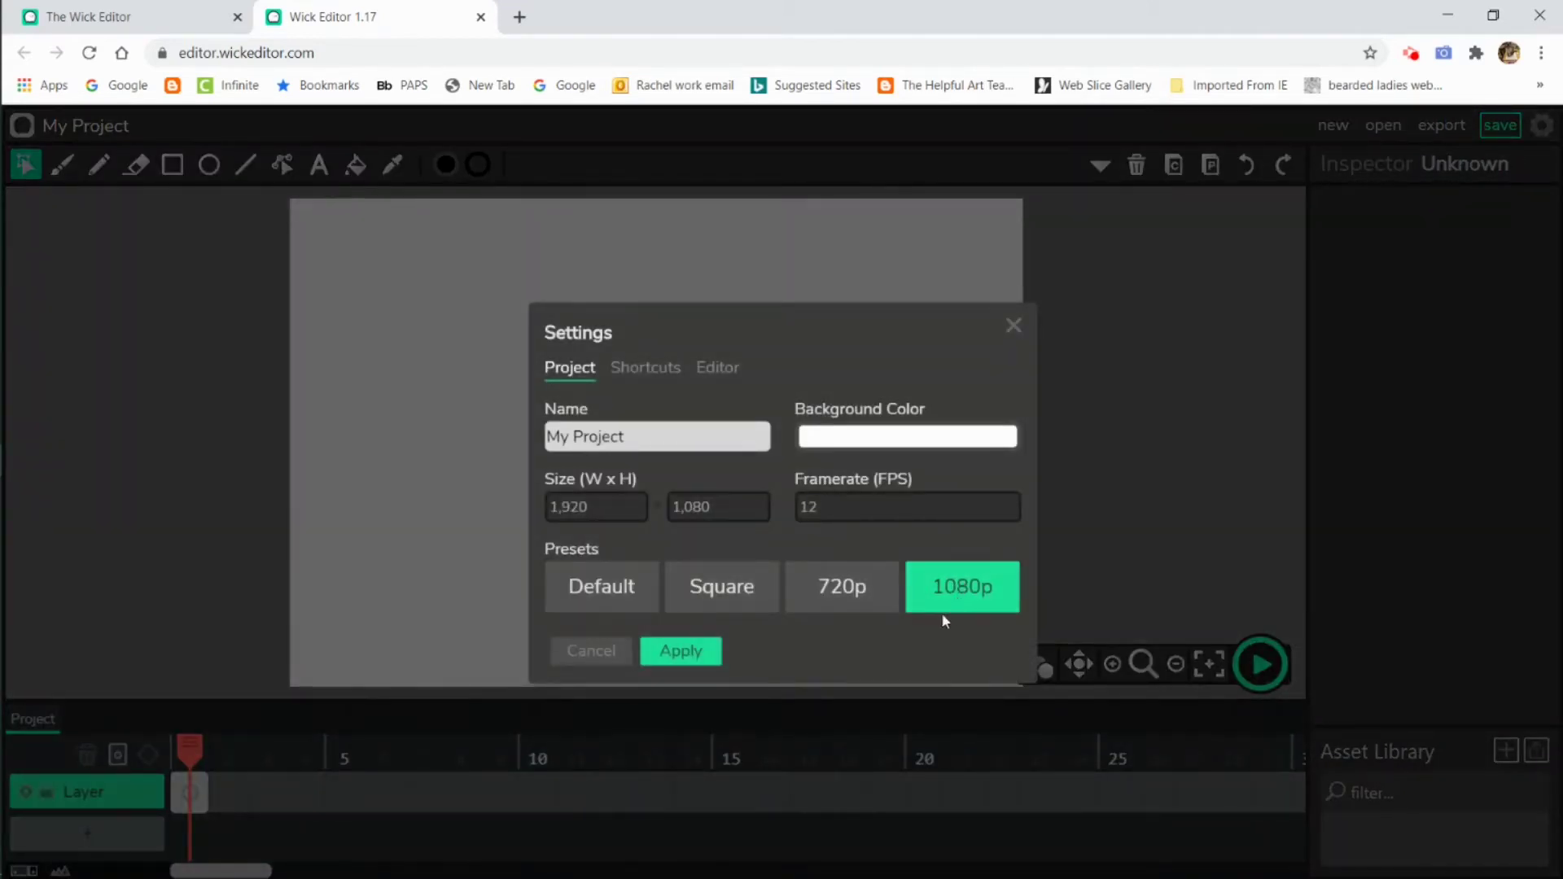
left_click(699, 661)
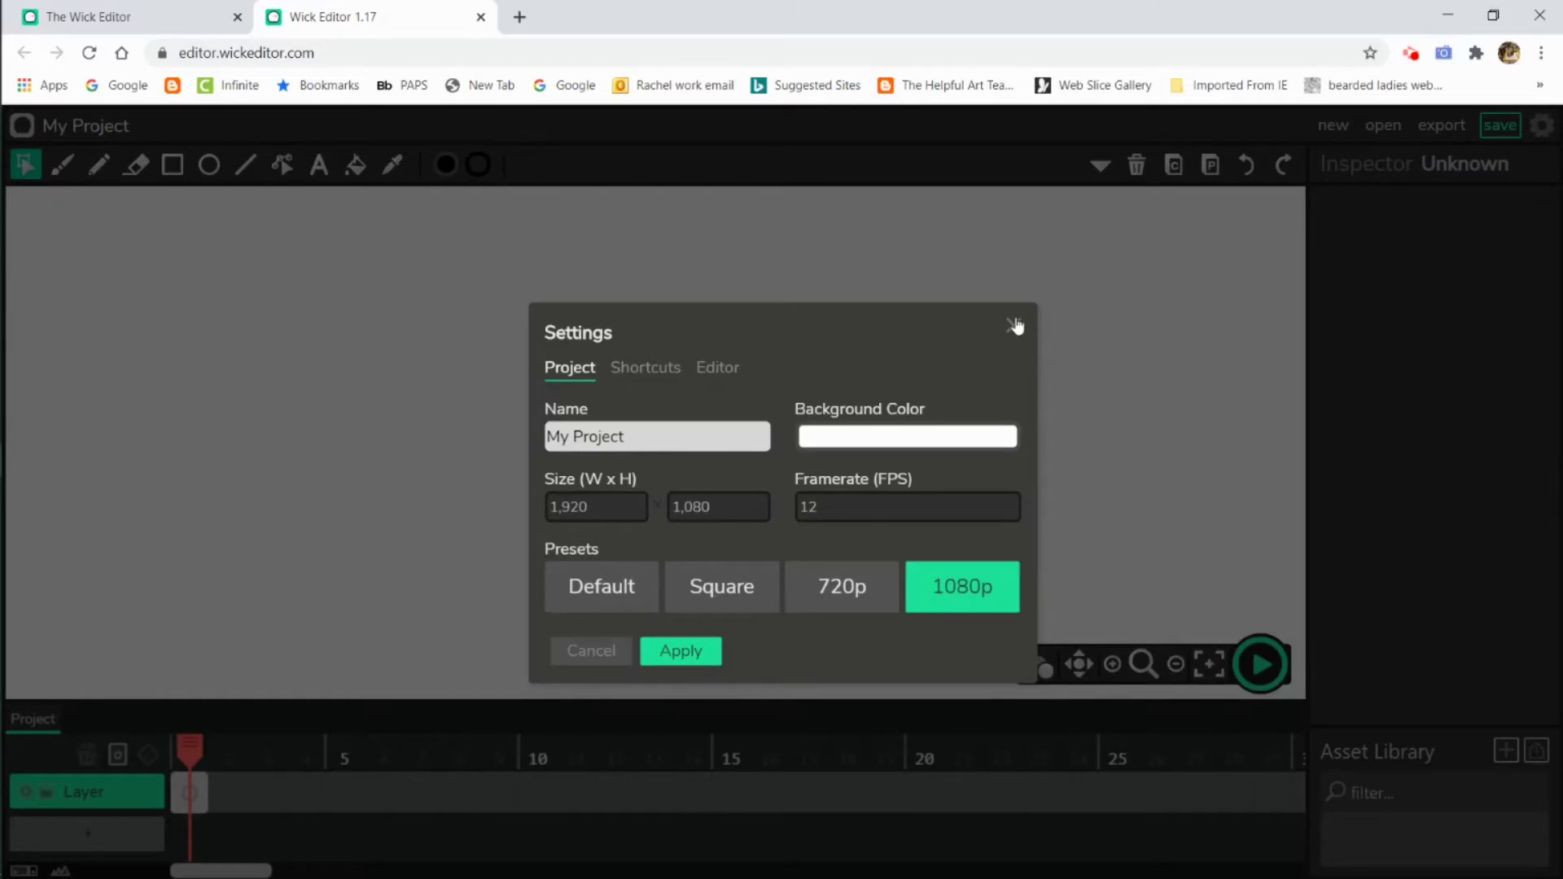
left_click(1014, 325)
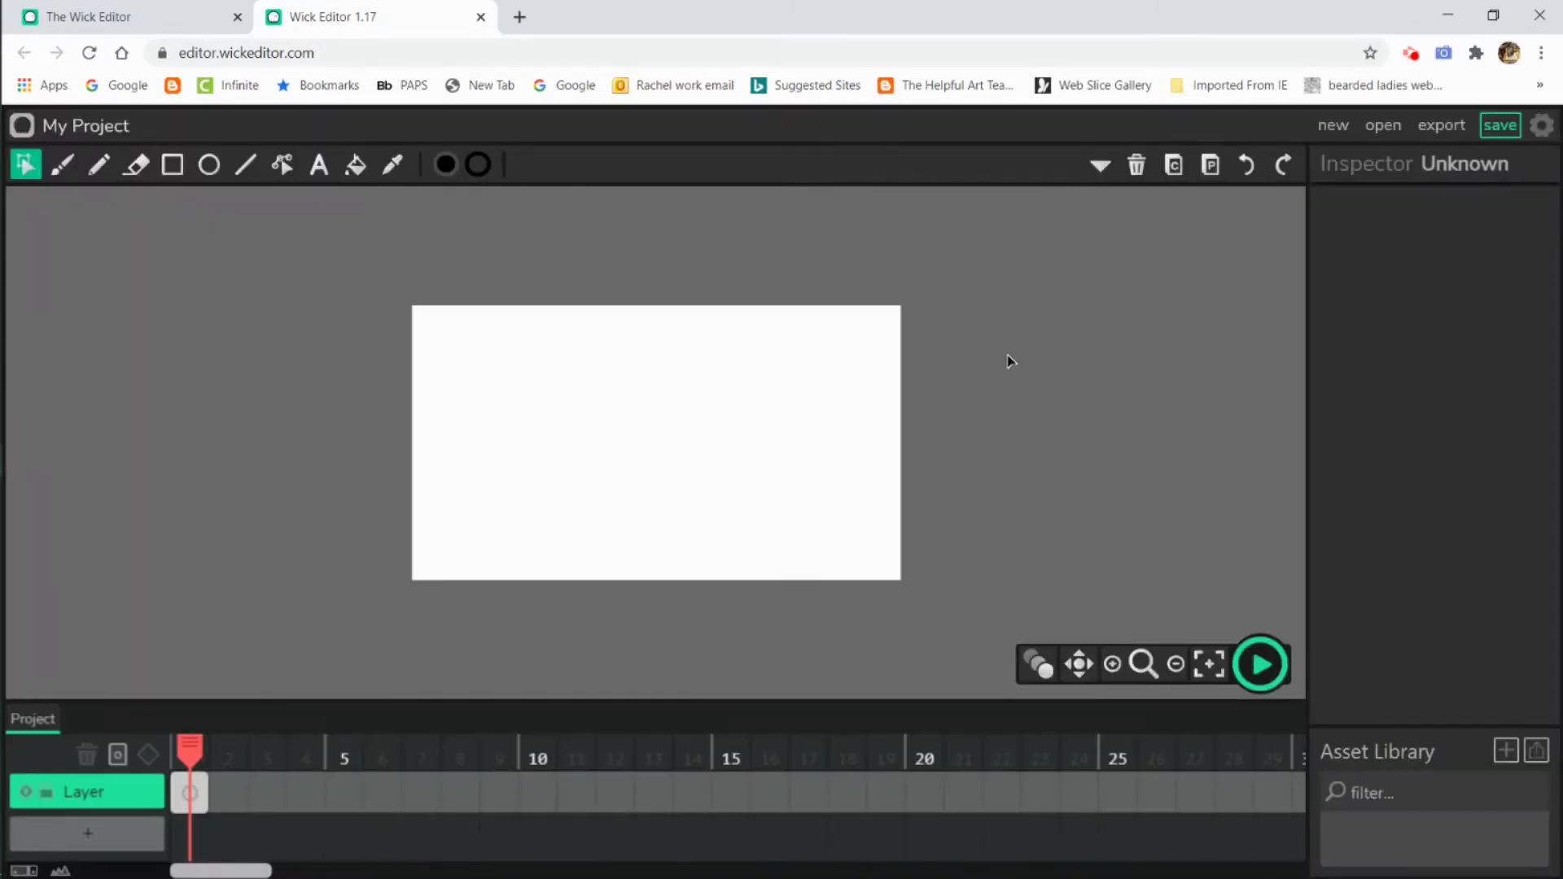
On frame 1, draw a circle with red fill using the Ellipse tool
left_click(183, 797)
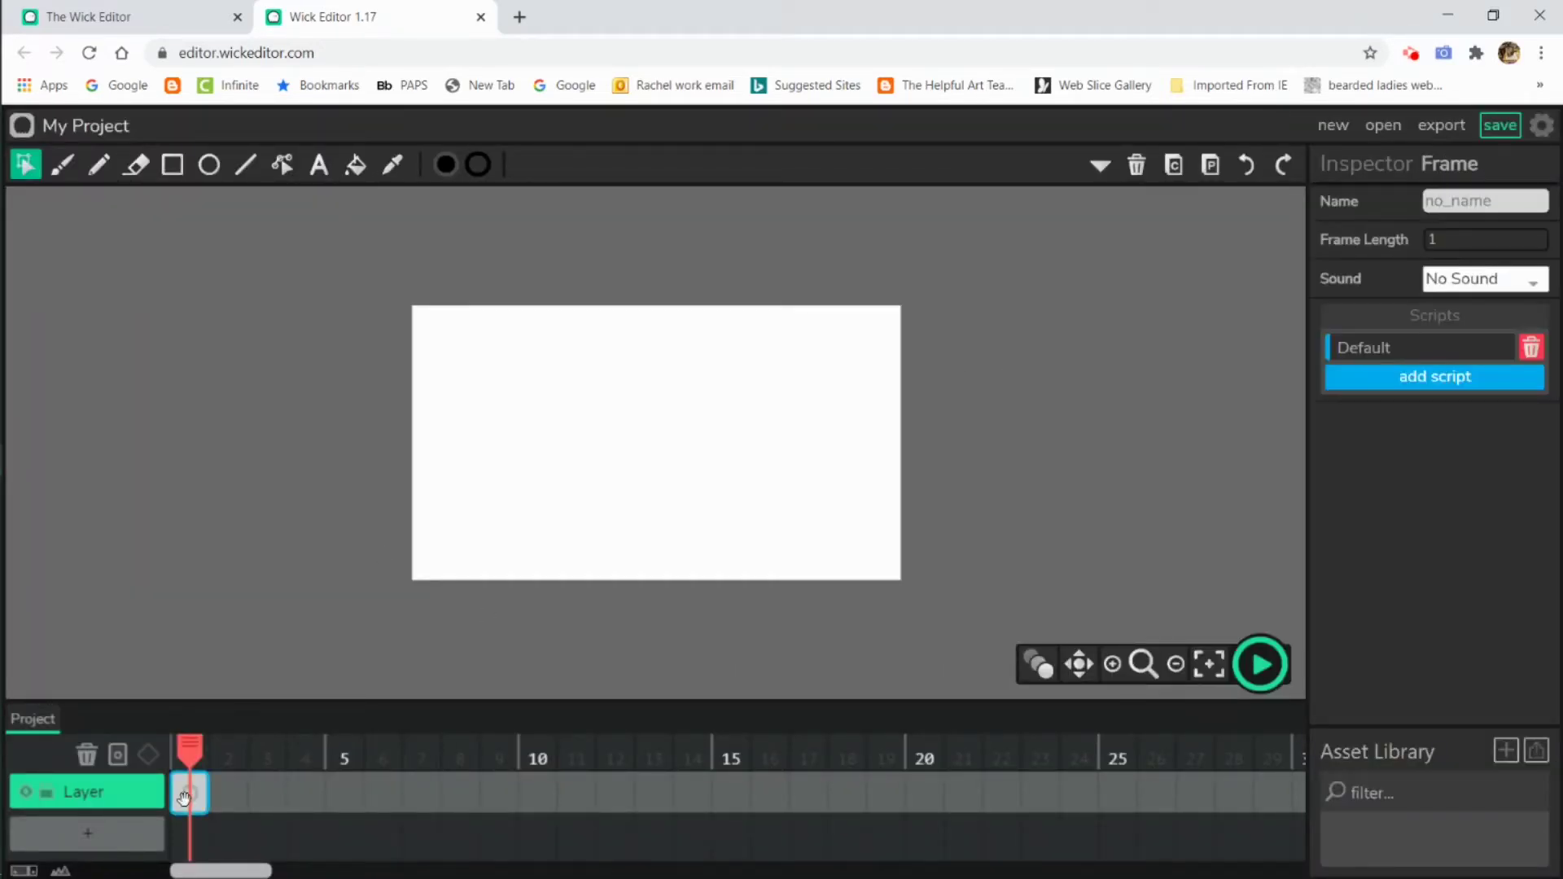
left_click(446, 165)
left_click(363, 254)
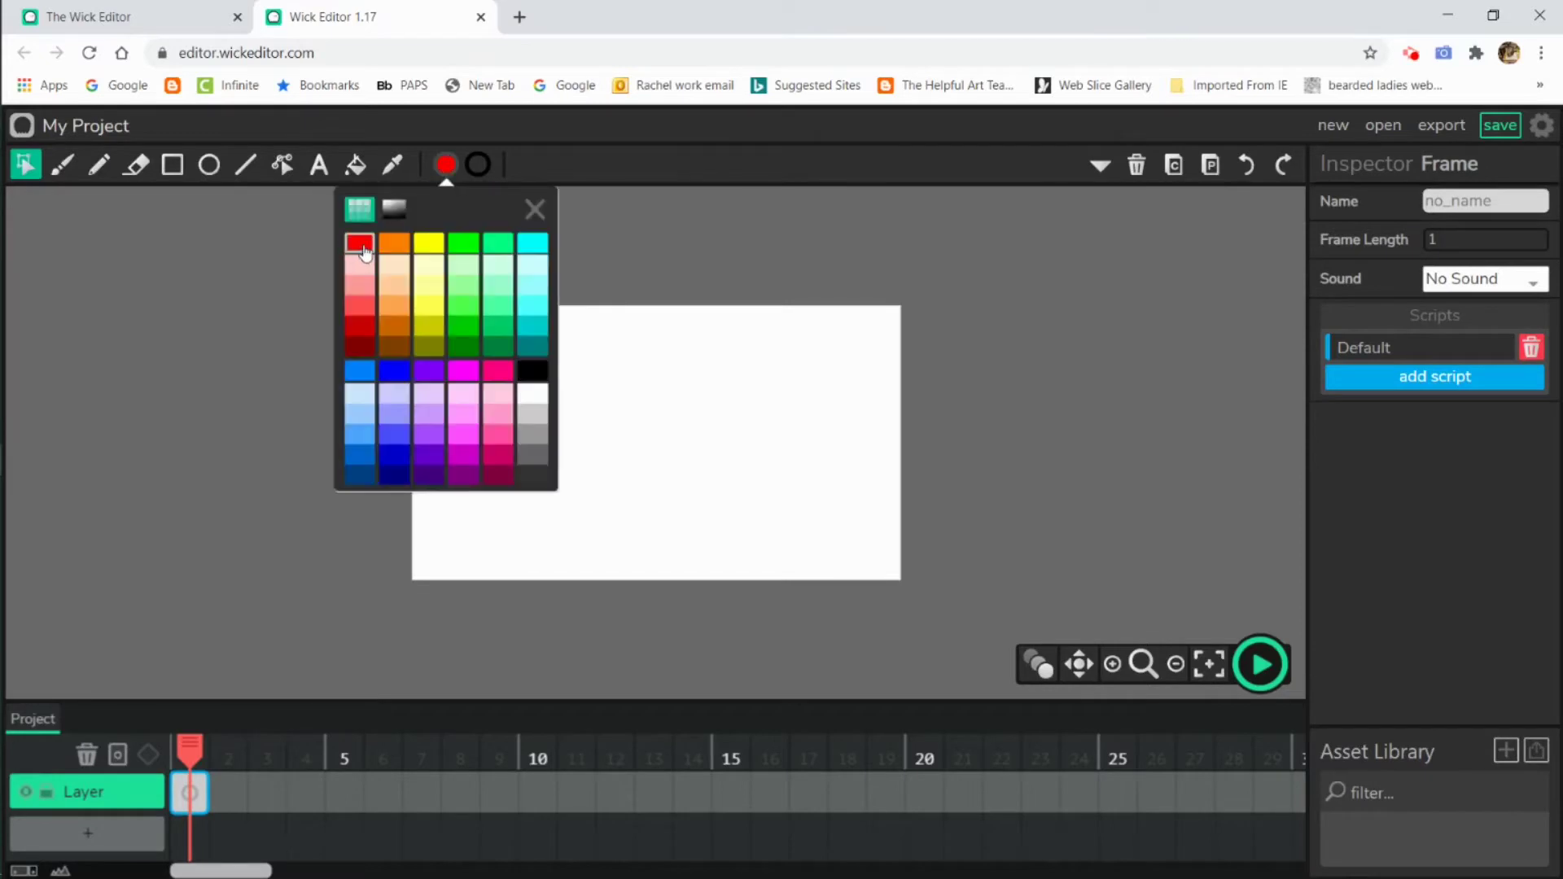
left_click(231, 253)
left_click(210, 166)
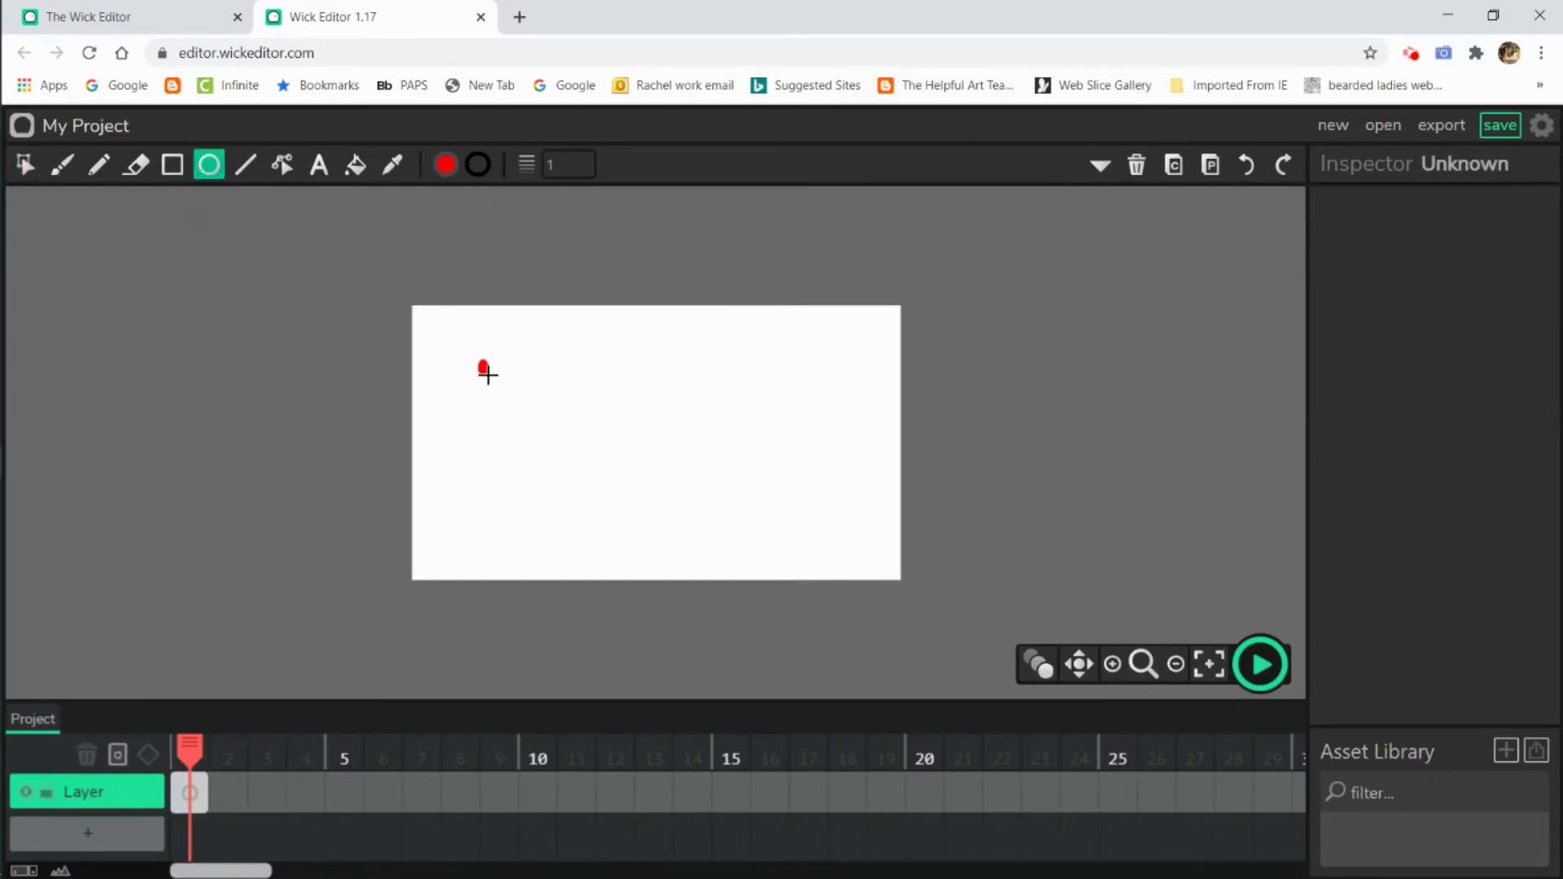
left_click_drag(487, 373, 545, 426)
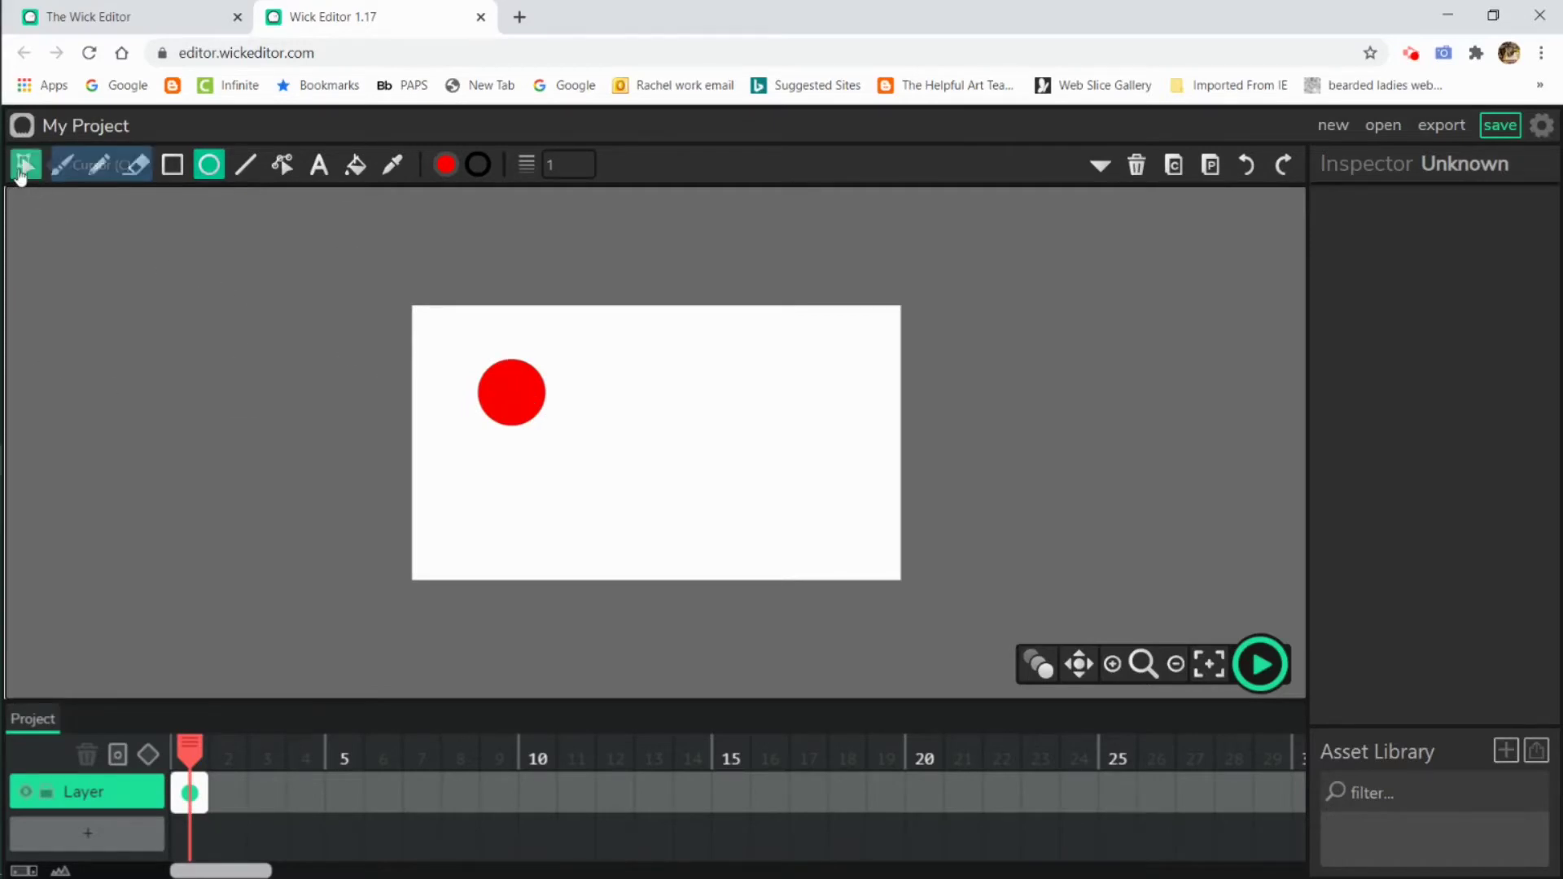
Move the red circle partly off the canvas's top-left corner and add an empty frame 2
left_click(24, 165)
left_click(520, 397)
left_click_drag(522, 399, 413, 331)
left_click(228, 793)
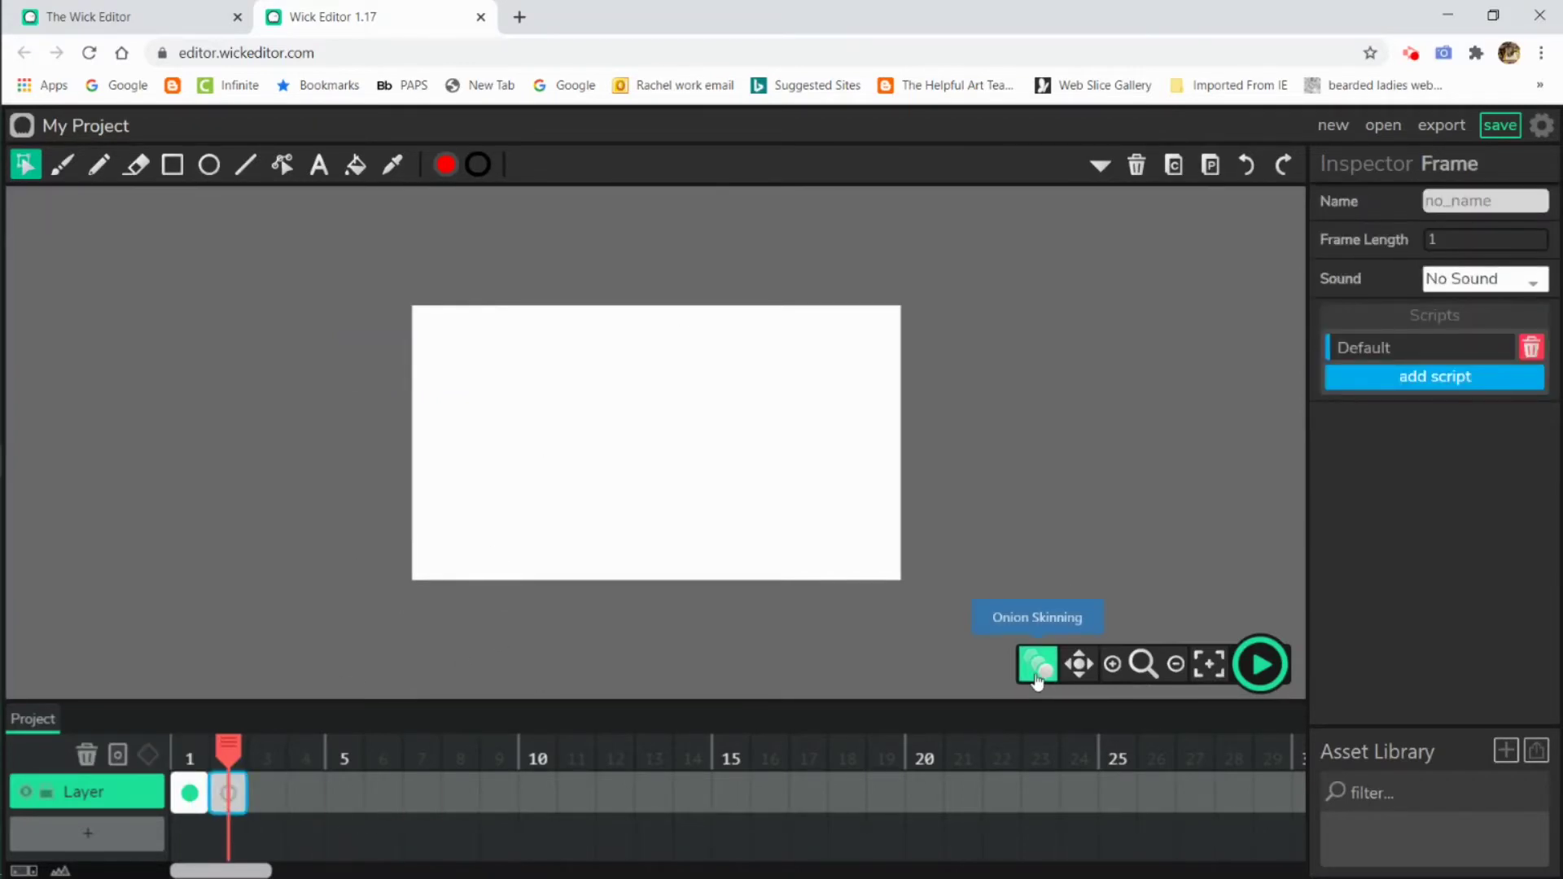
Turn on onion skinning and paste the circle into frame 2, nudged down-right
left_click(1049, 666)
left_click(192, 793)
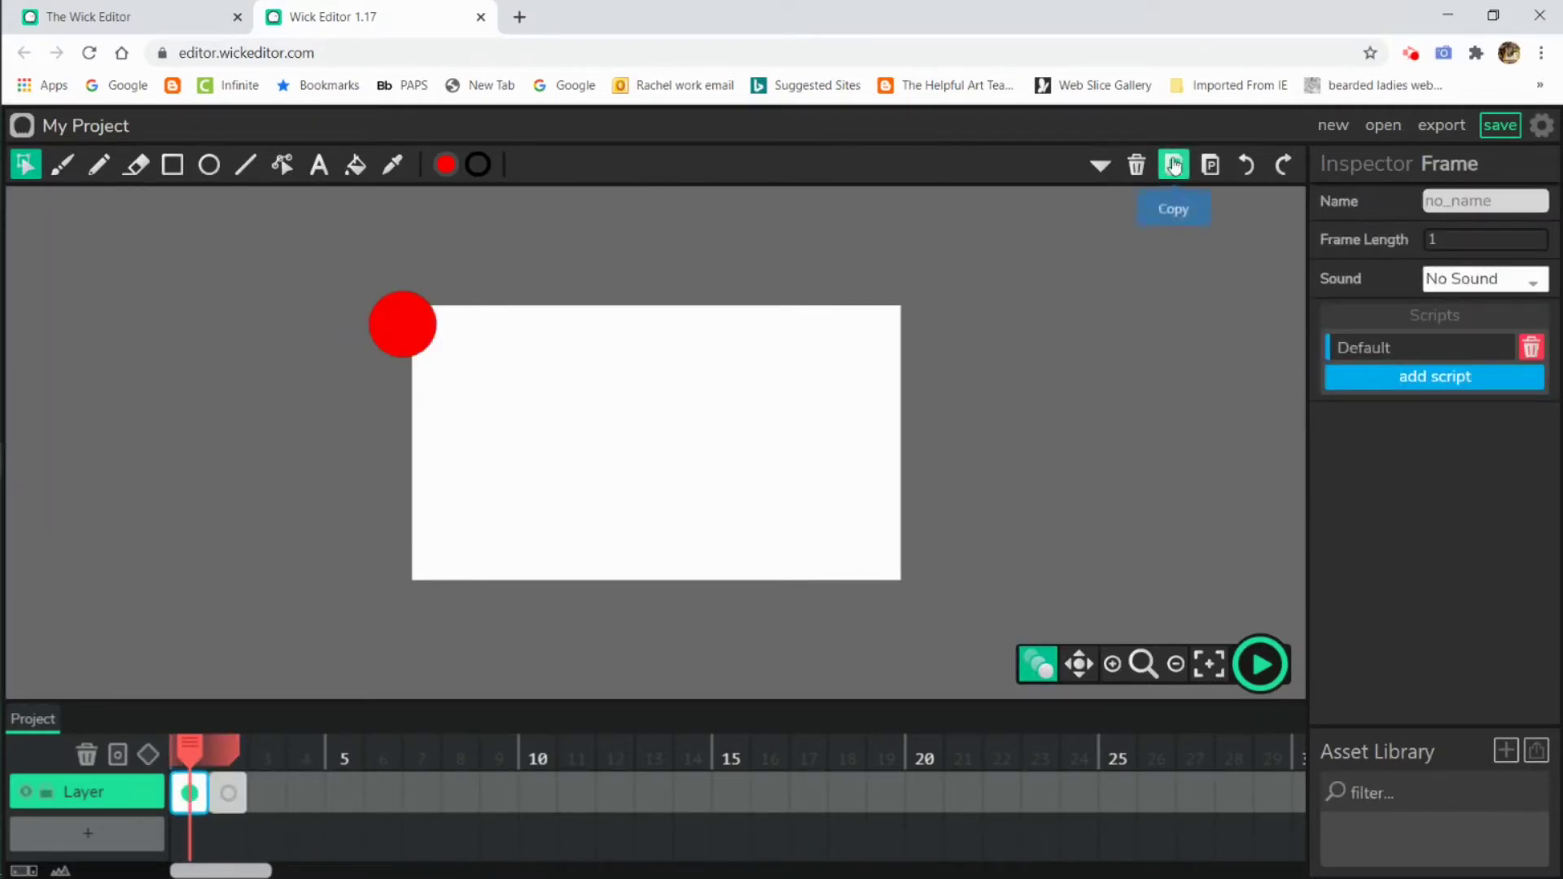
left_click(228, 792)
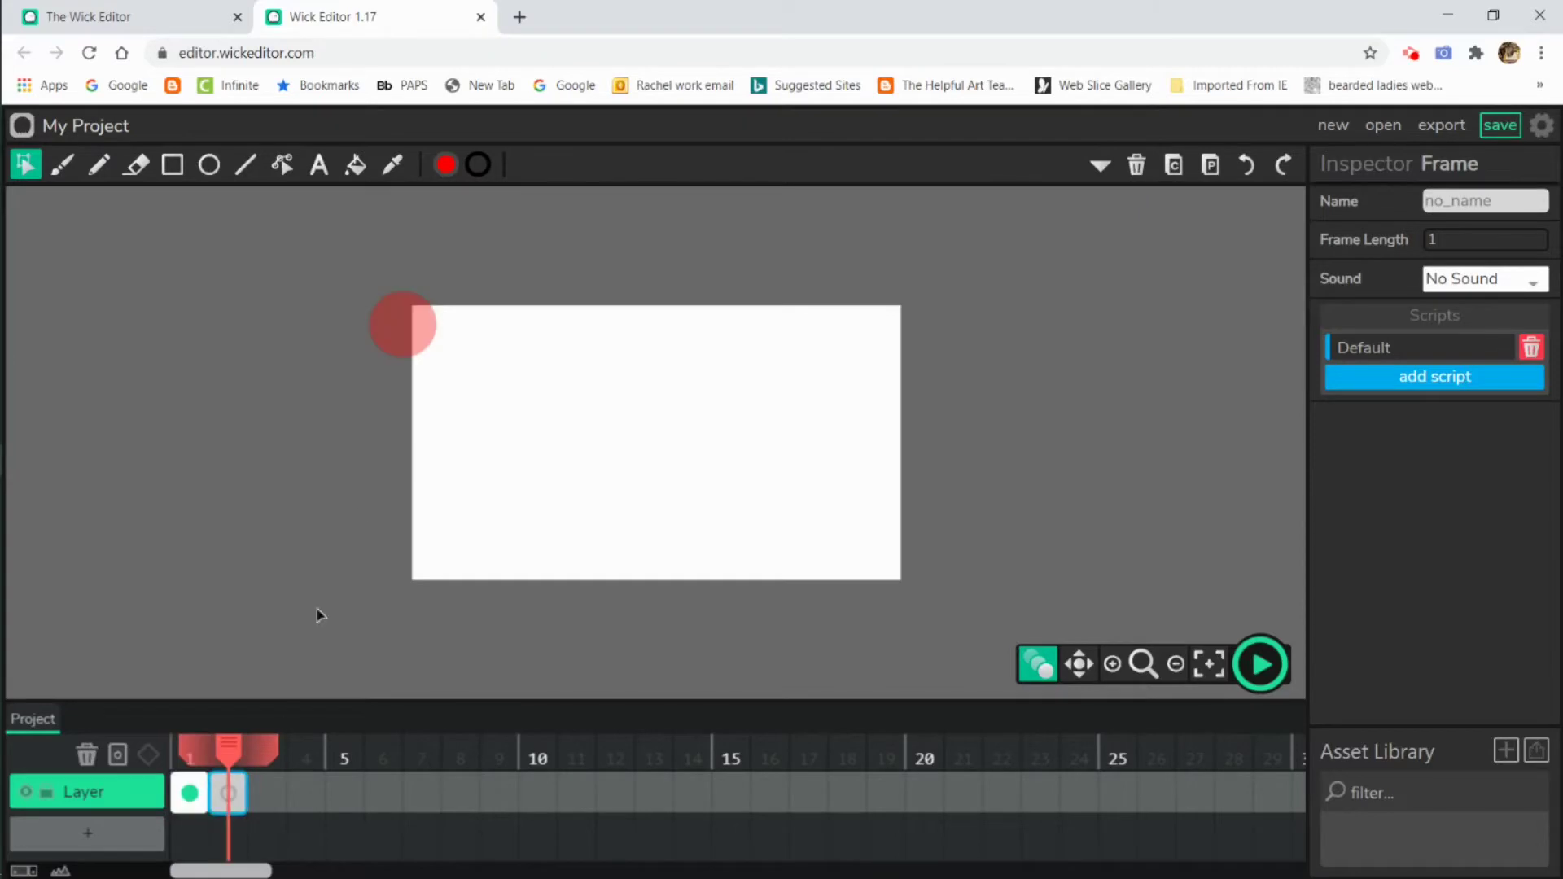
left_click(1213, 168)
left_click_drag(418, 334, 436, 349)
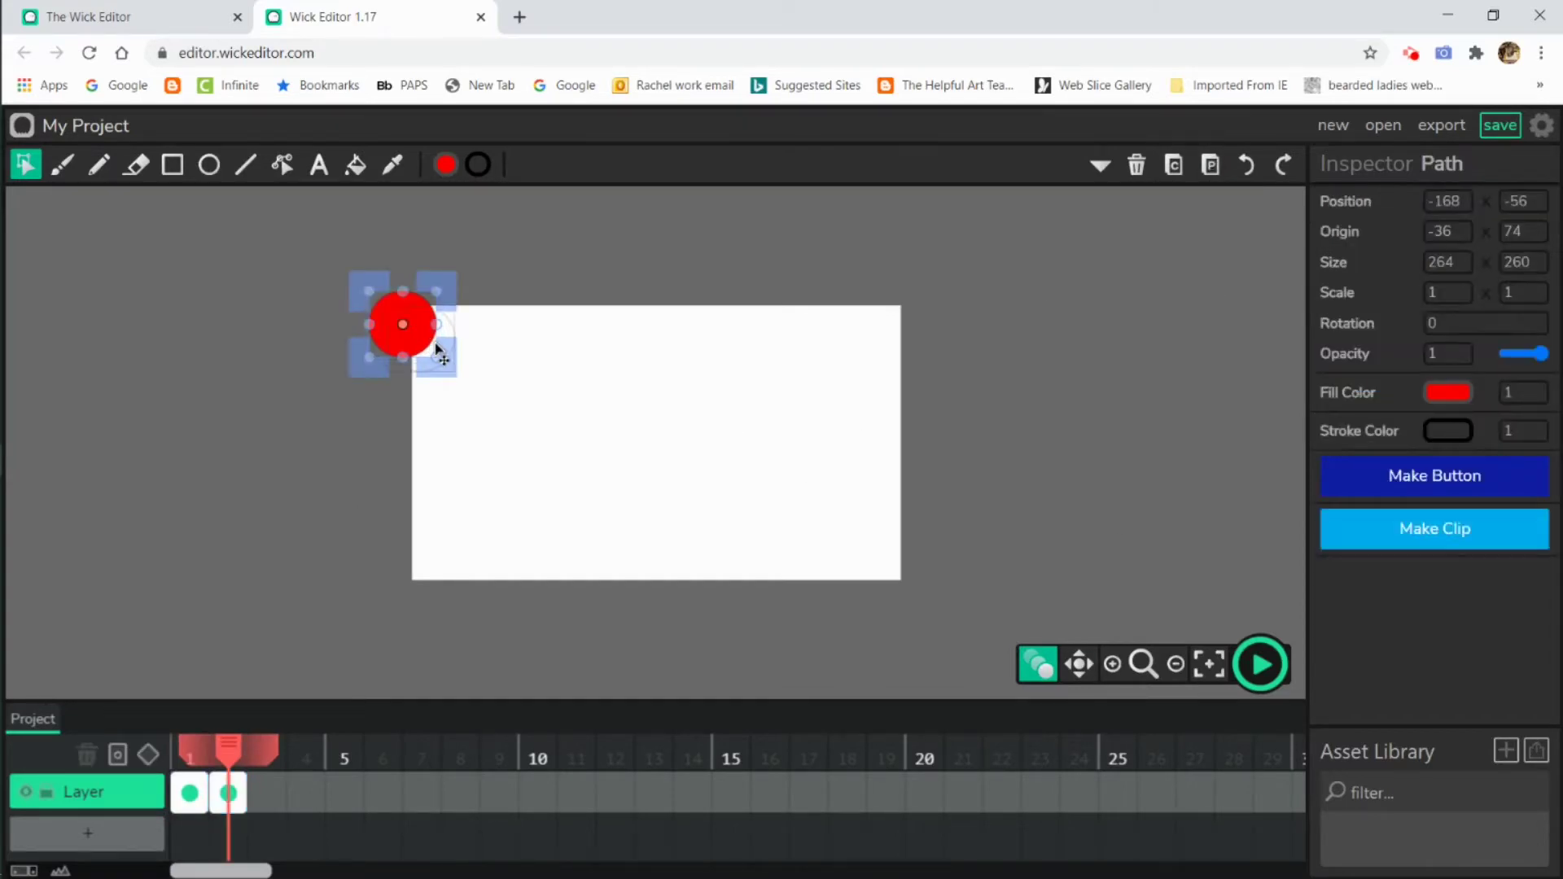
Copy the circle into frame 3, nudged further down-right
left_click(1173, 165)
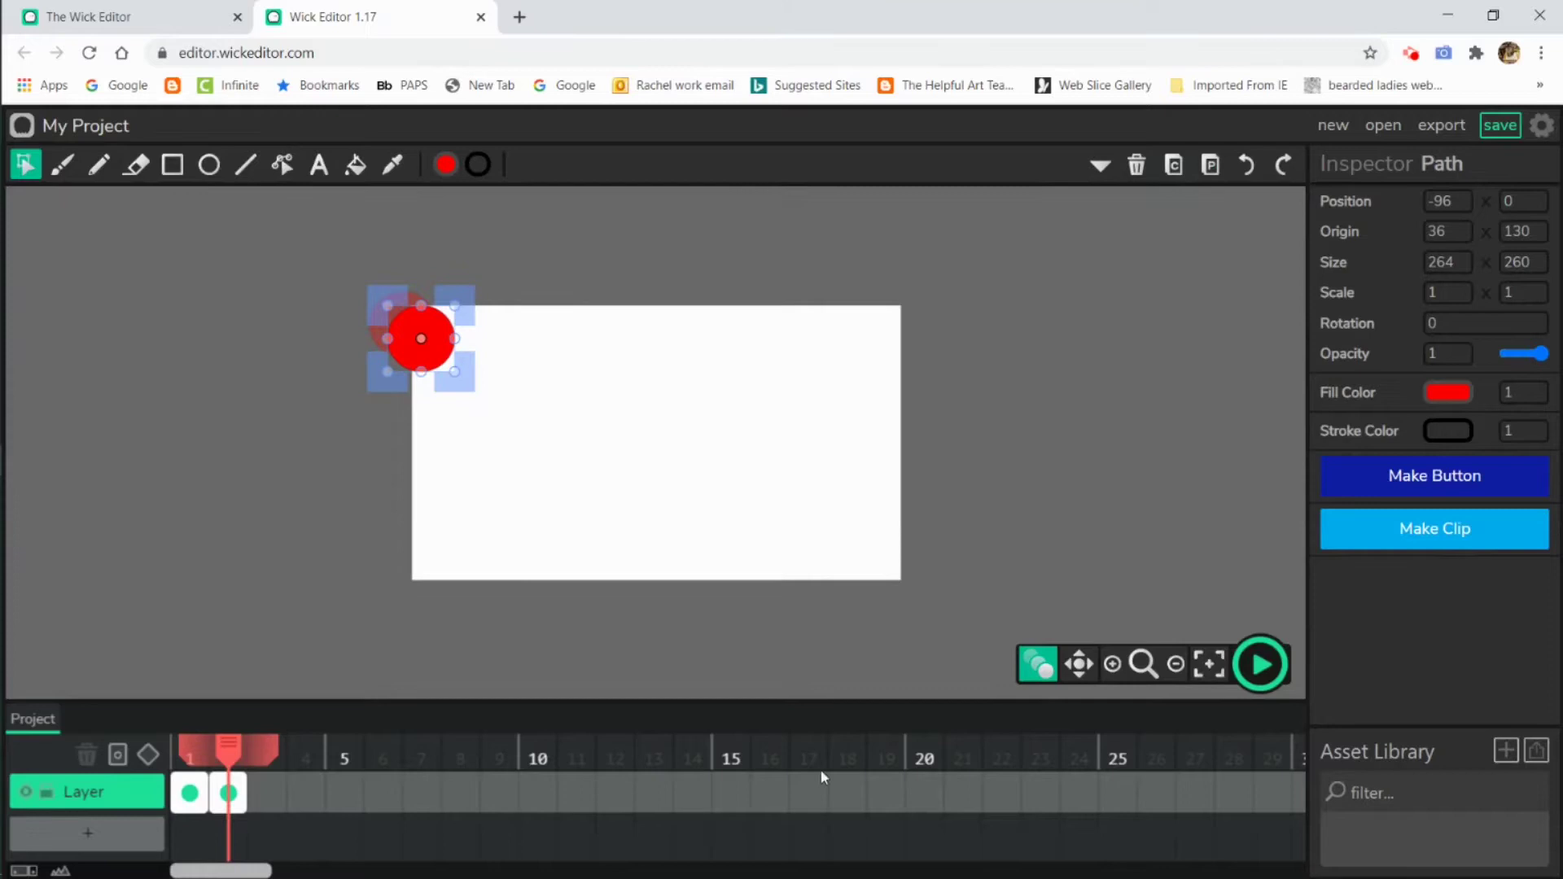
left_click(267, 792)
left_click(1210, 167)
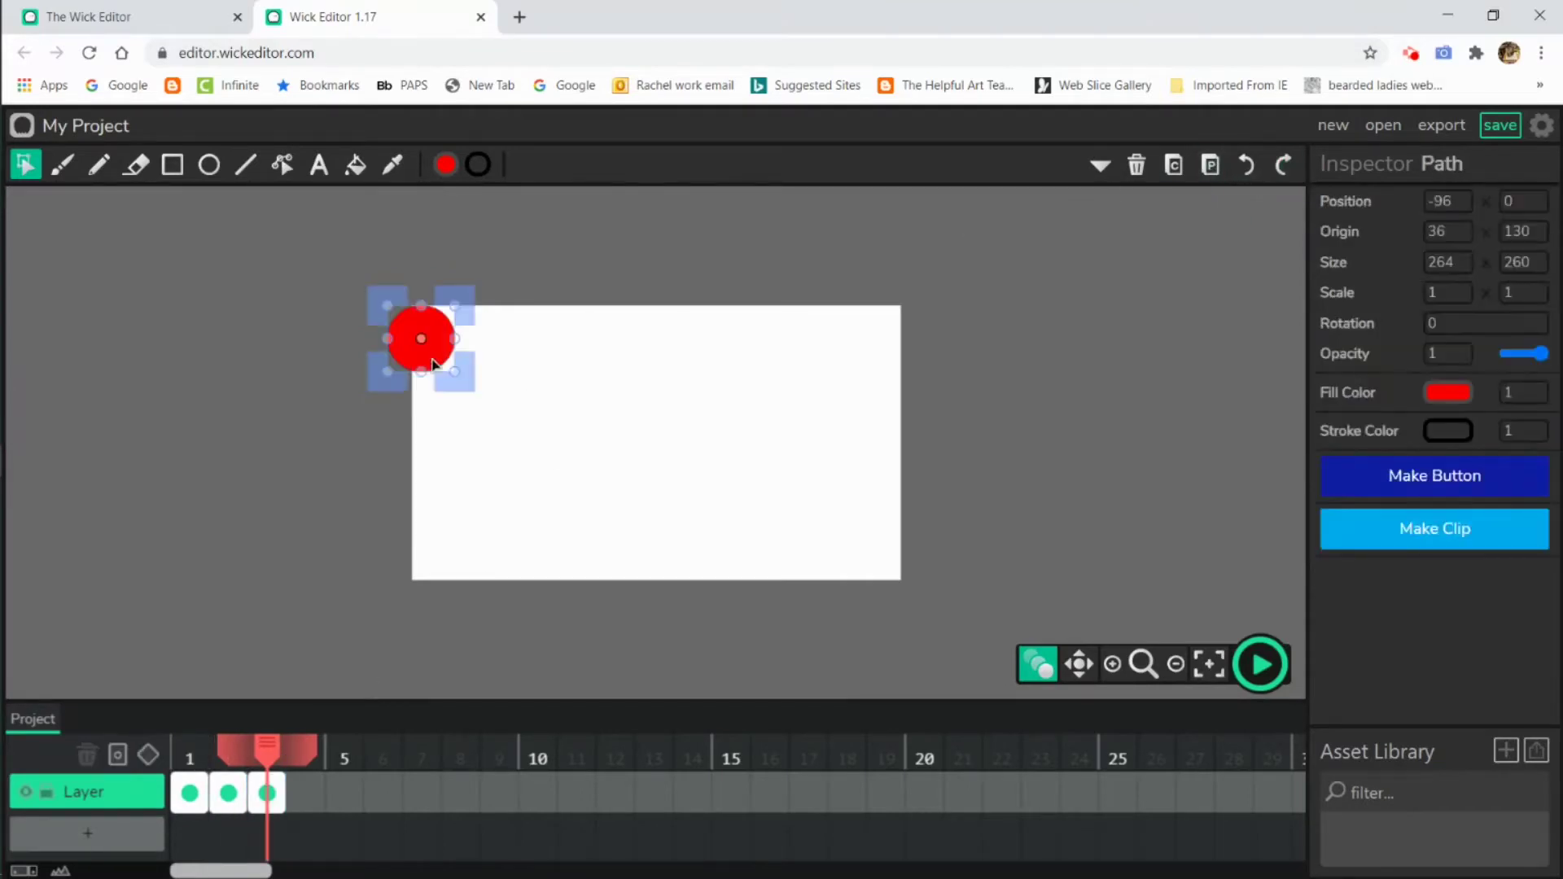
left_click_drag(430, 349, 451, 368)
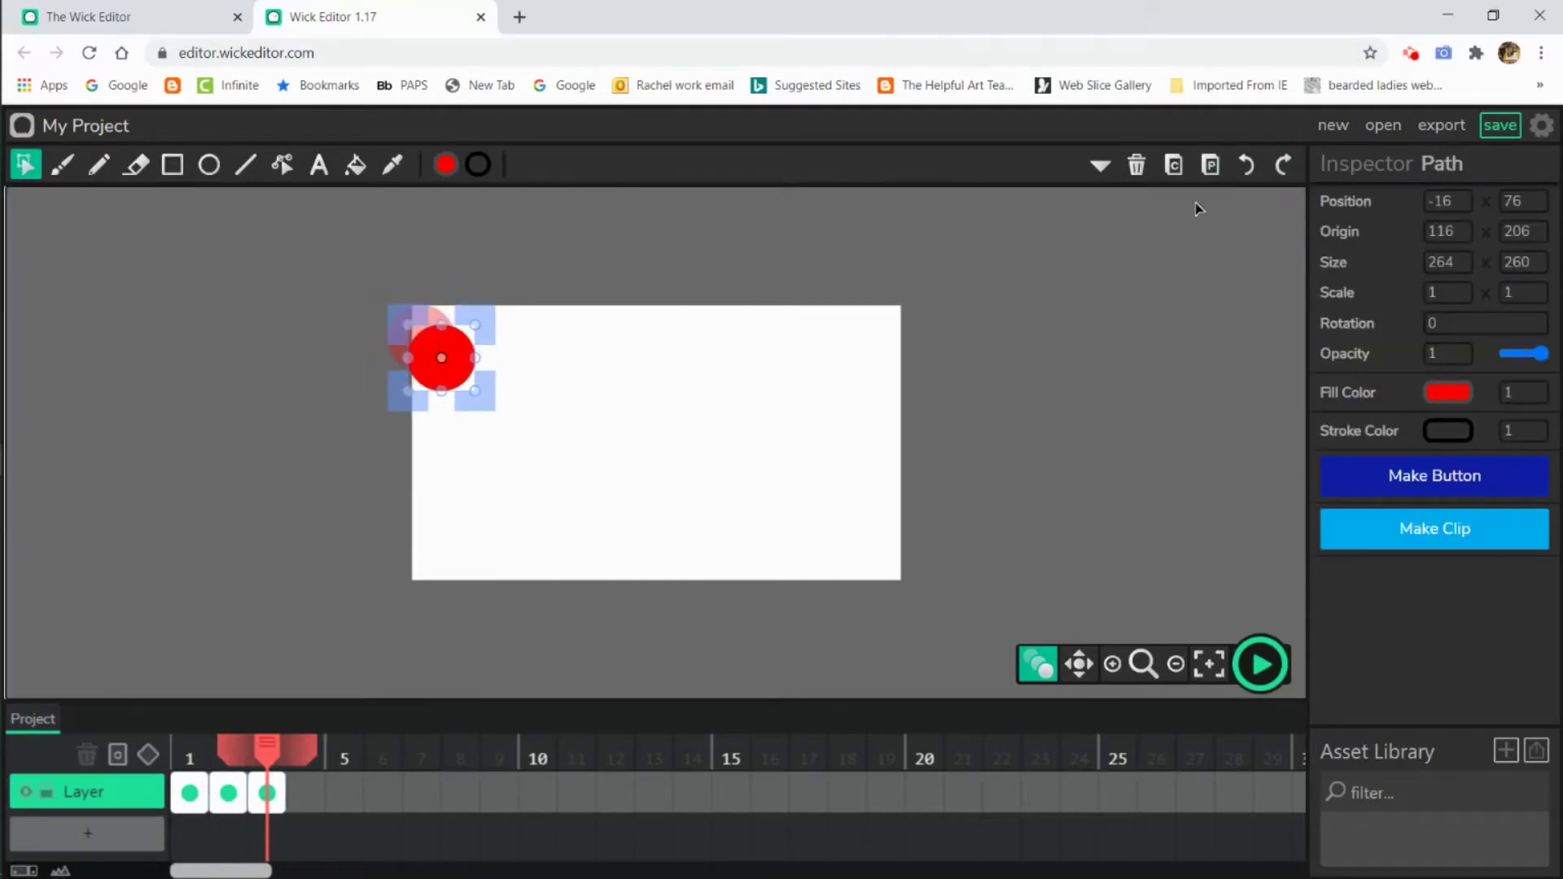
Paste the circle into frame 4, move it down-right, then squash to 0.857 × 1.066 and rotate −27.076°
left_click(1174, 165)
left_click(307, 805)
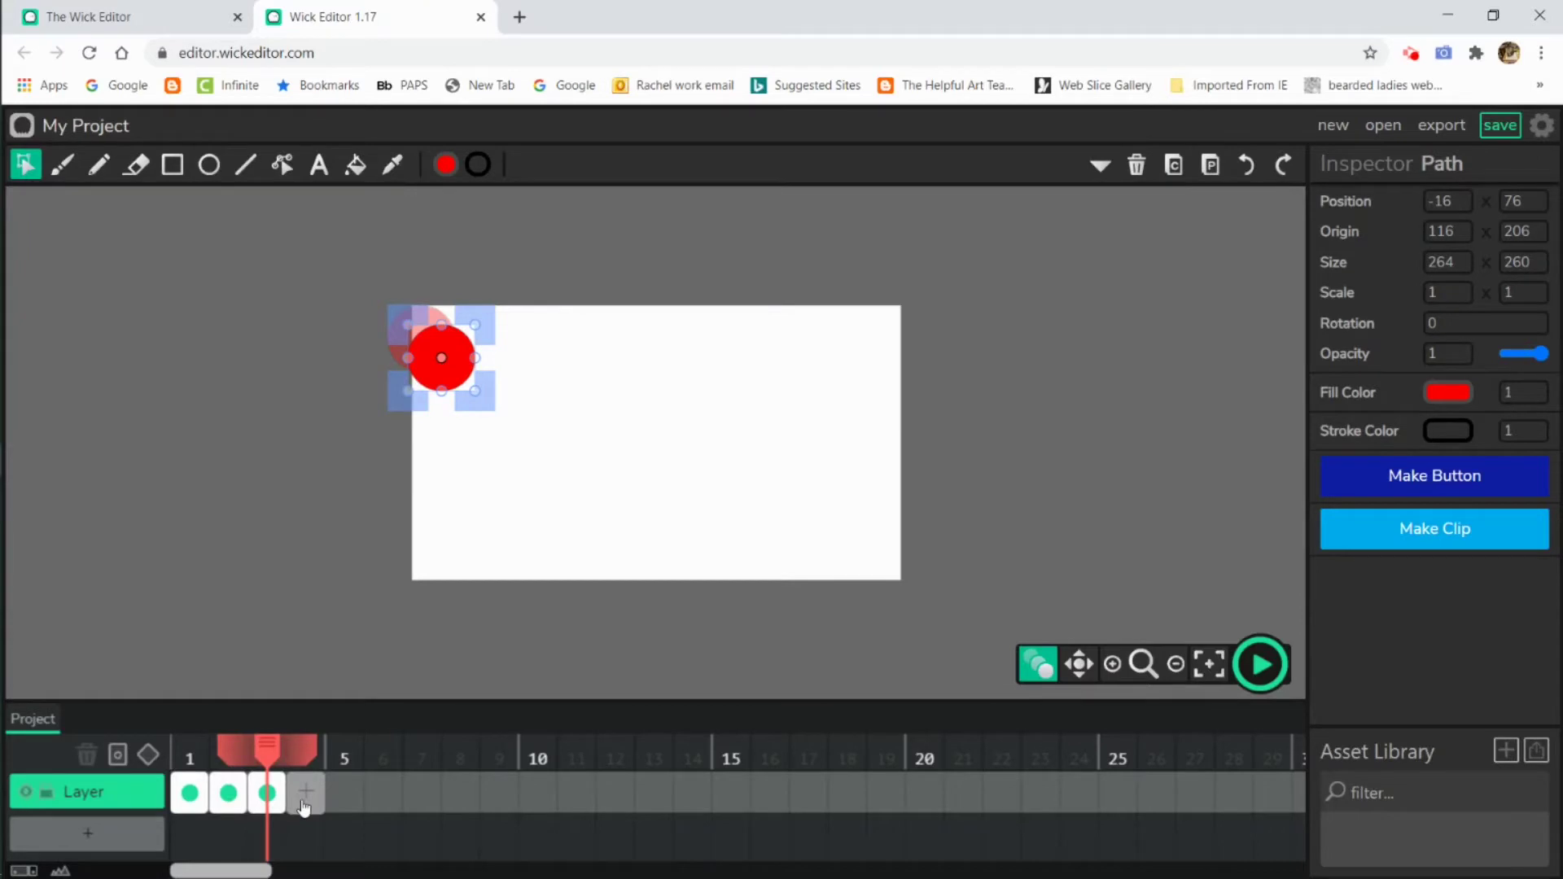
left_click(1210, 167)
left_click_drag(461, 383, 482, 402)
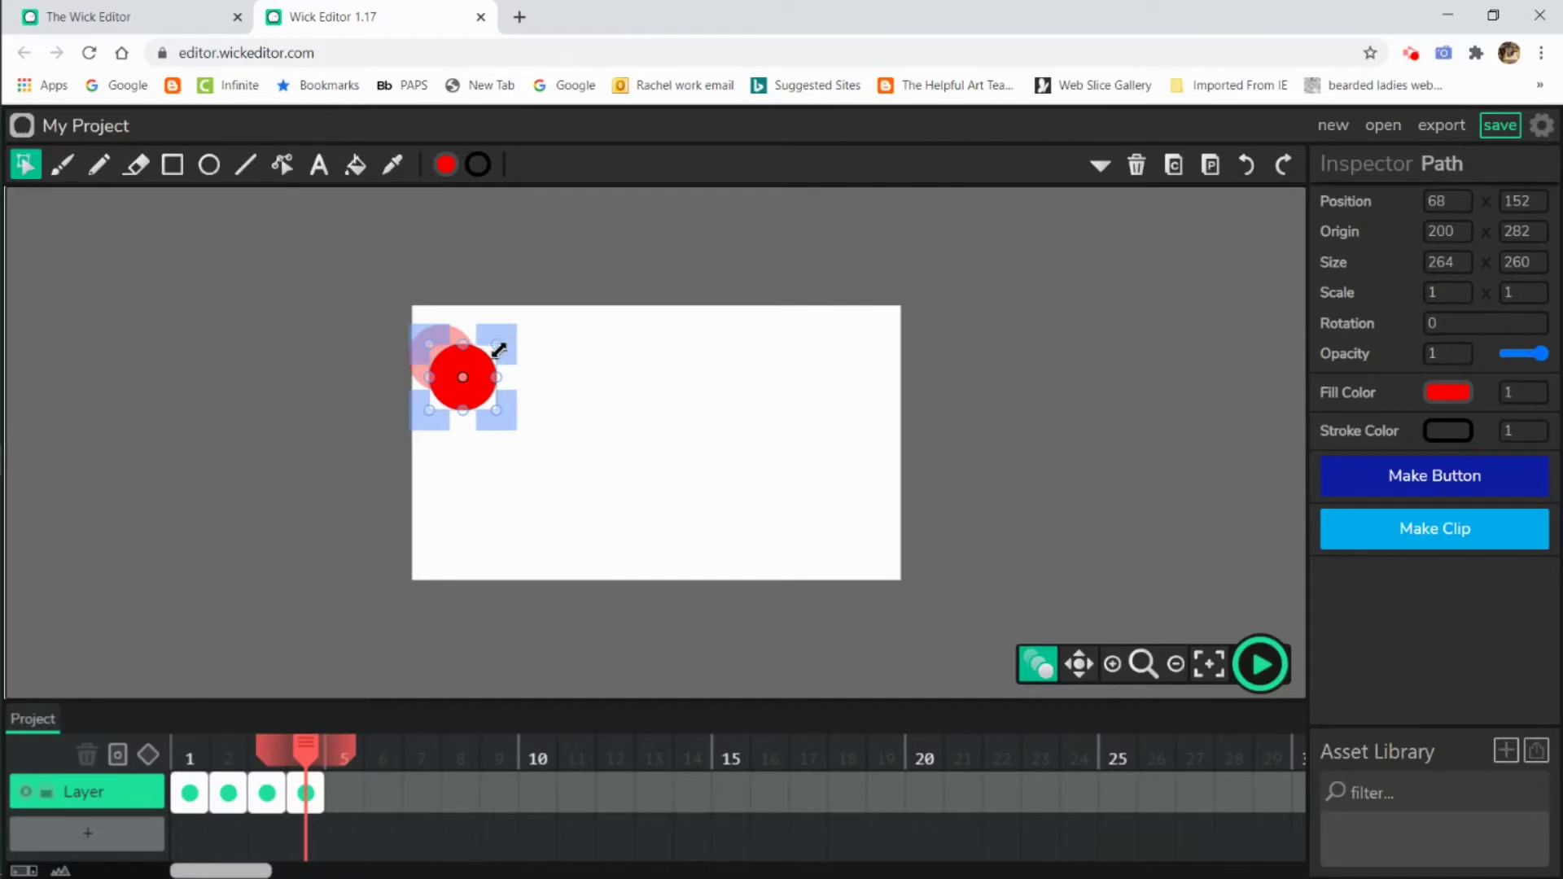
left_click_drag(493, 340, 490, 338)
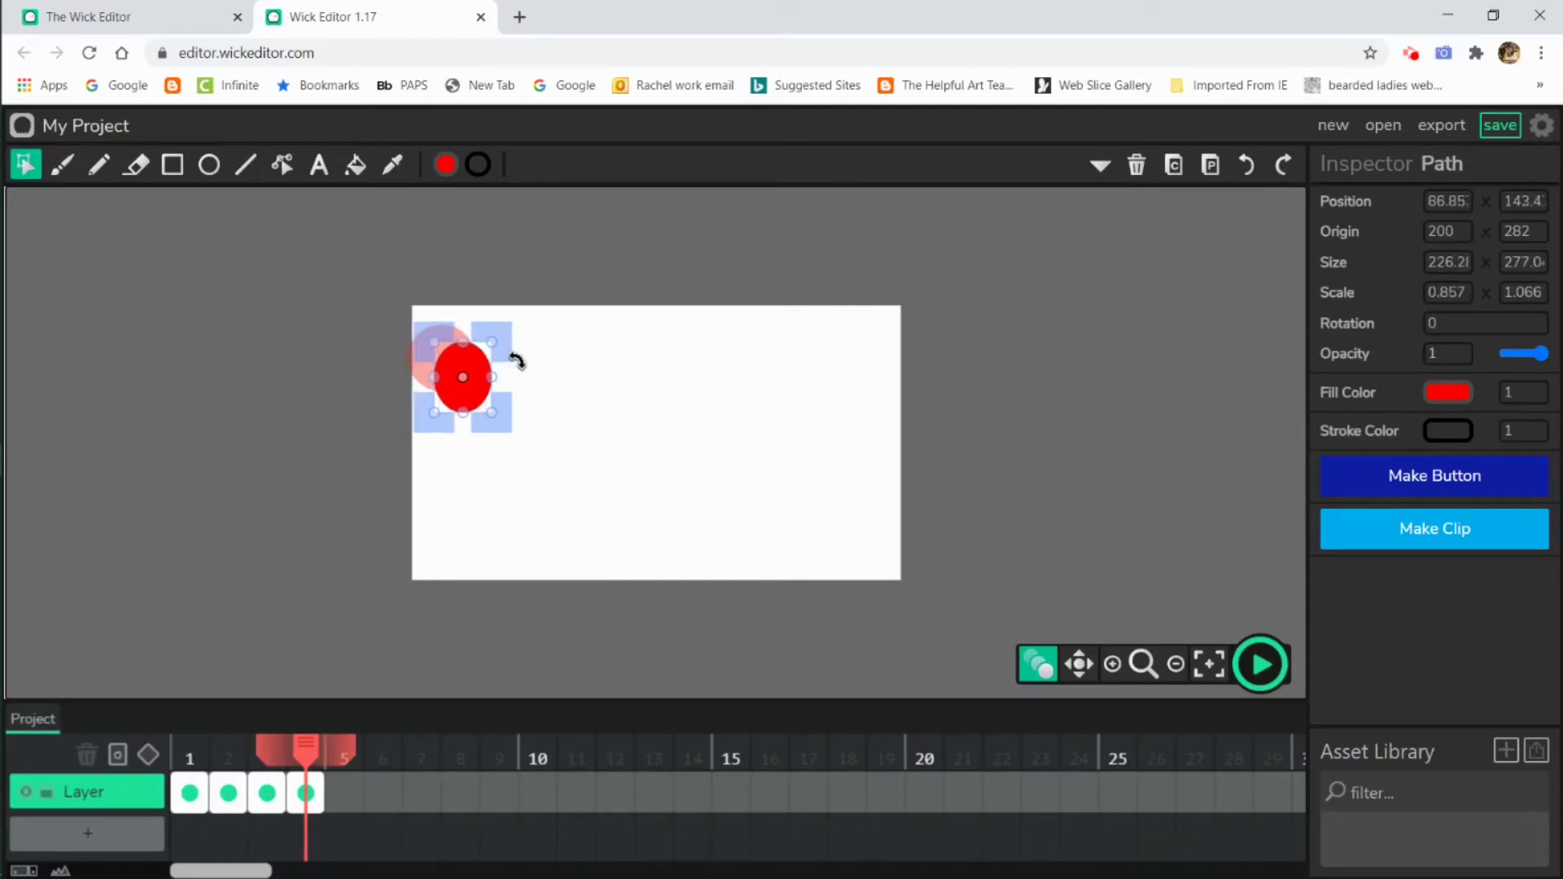
left_click_drag(521, 420, 525, 415)
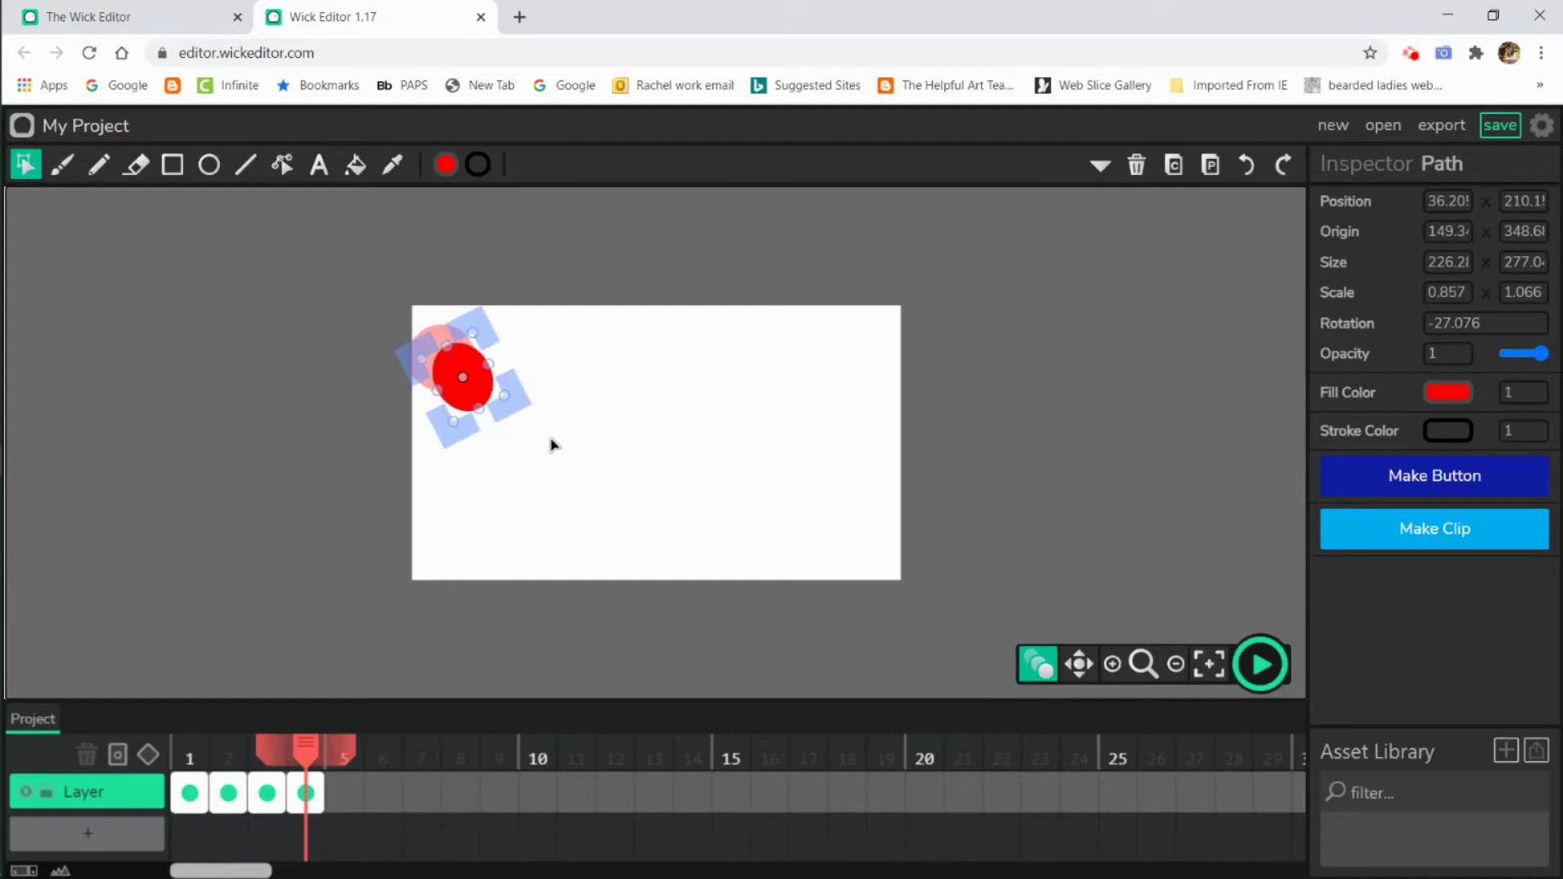
Copy the ellipse into frame 5, nudged slightly down-right
left_click(1173, 165)
left_click(345, 793)
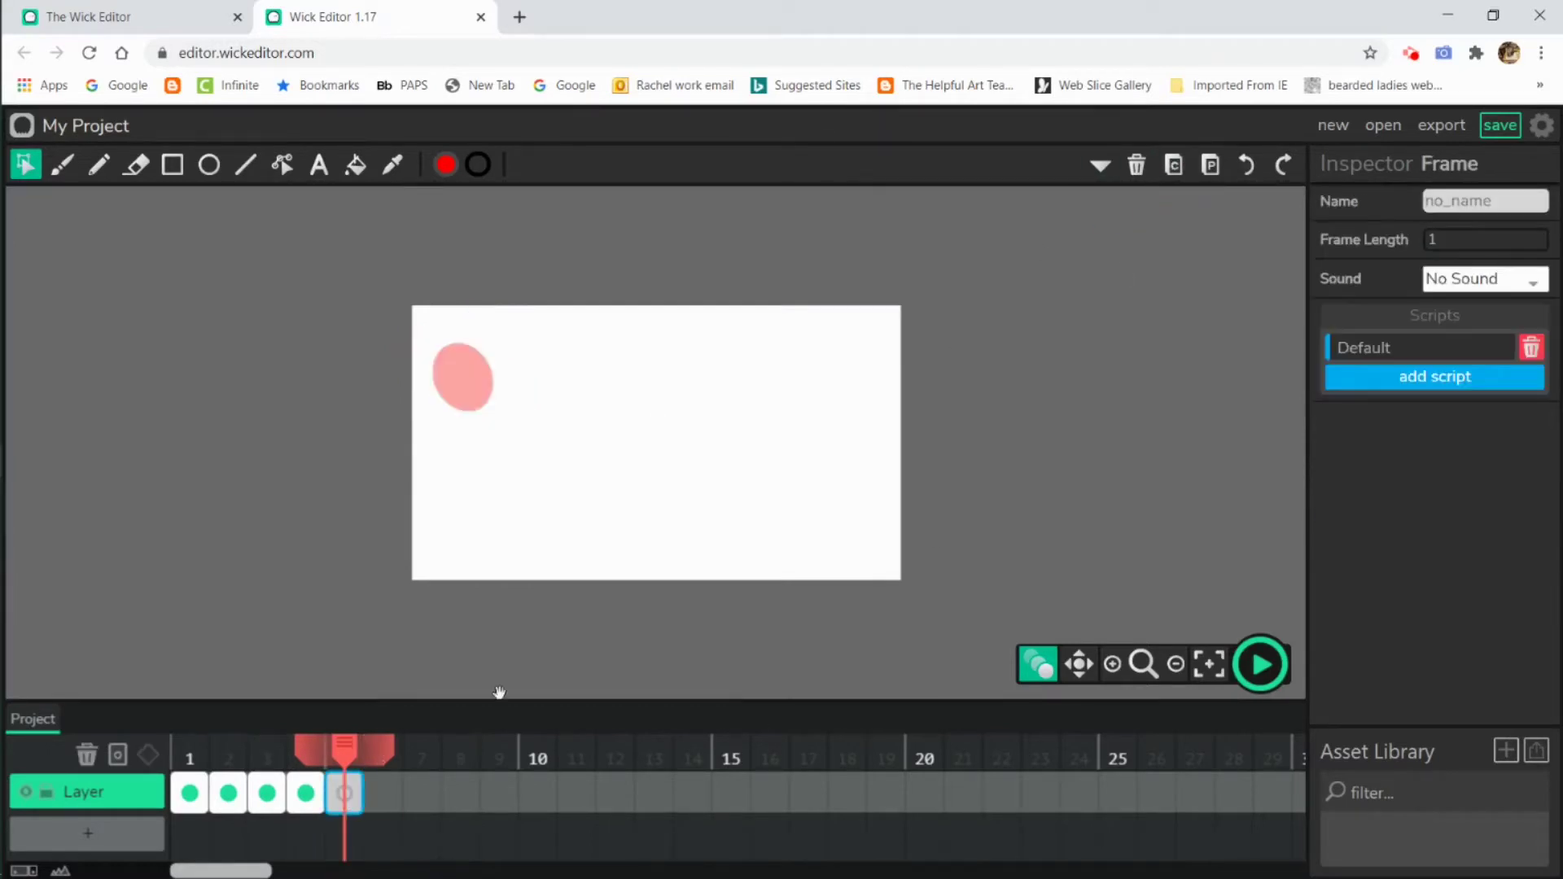
left_click(1210, 165)
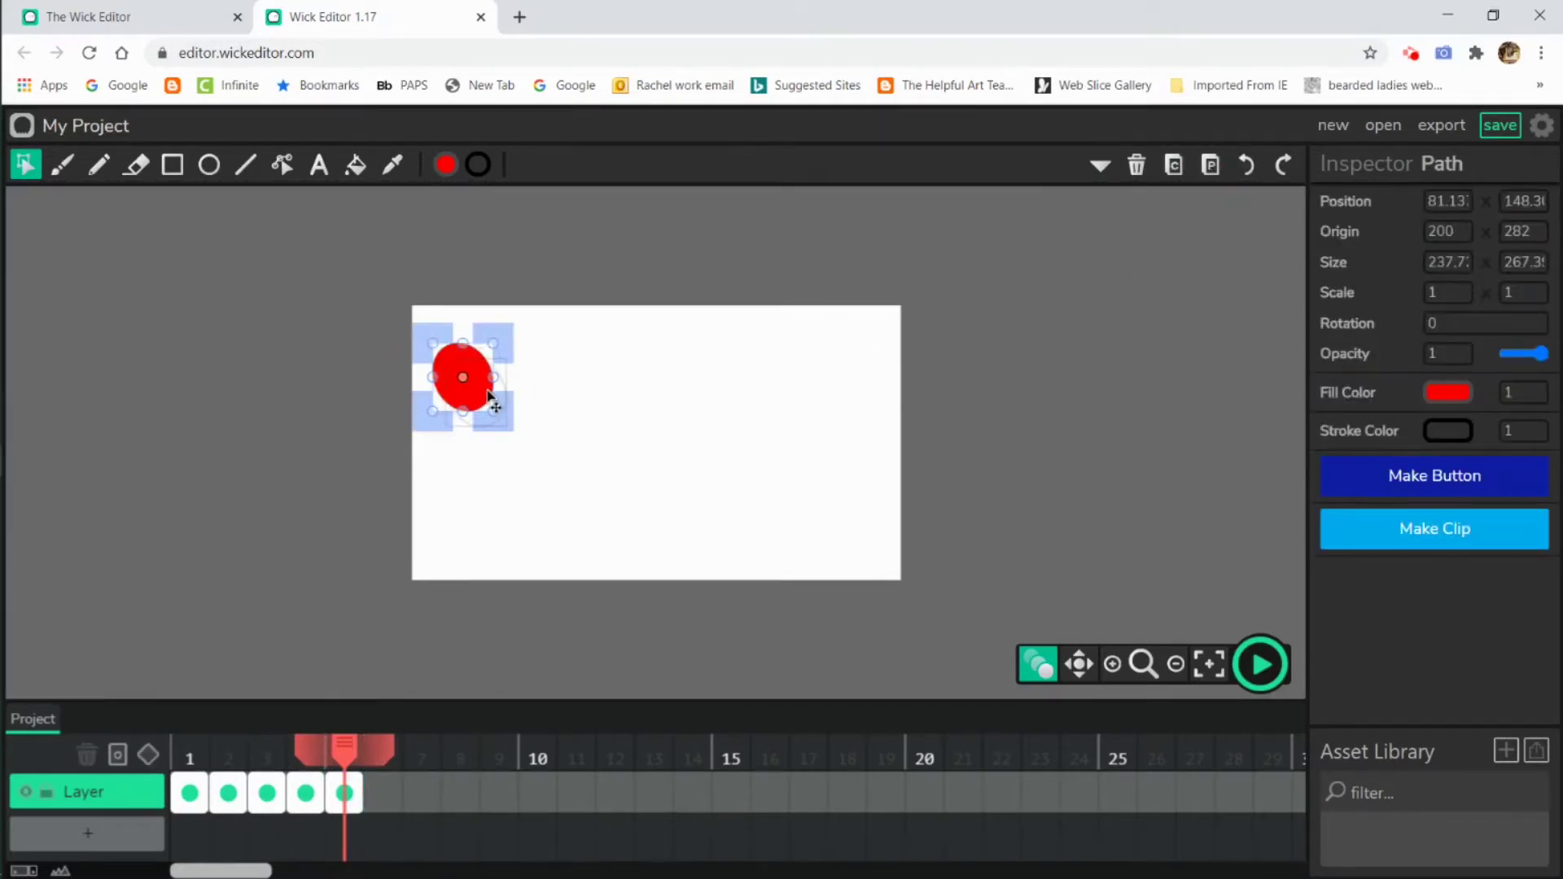
left_click_drag(492, 401, 508, 417)
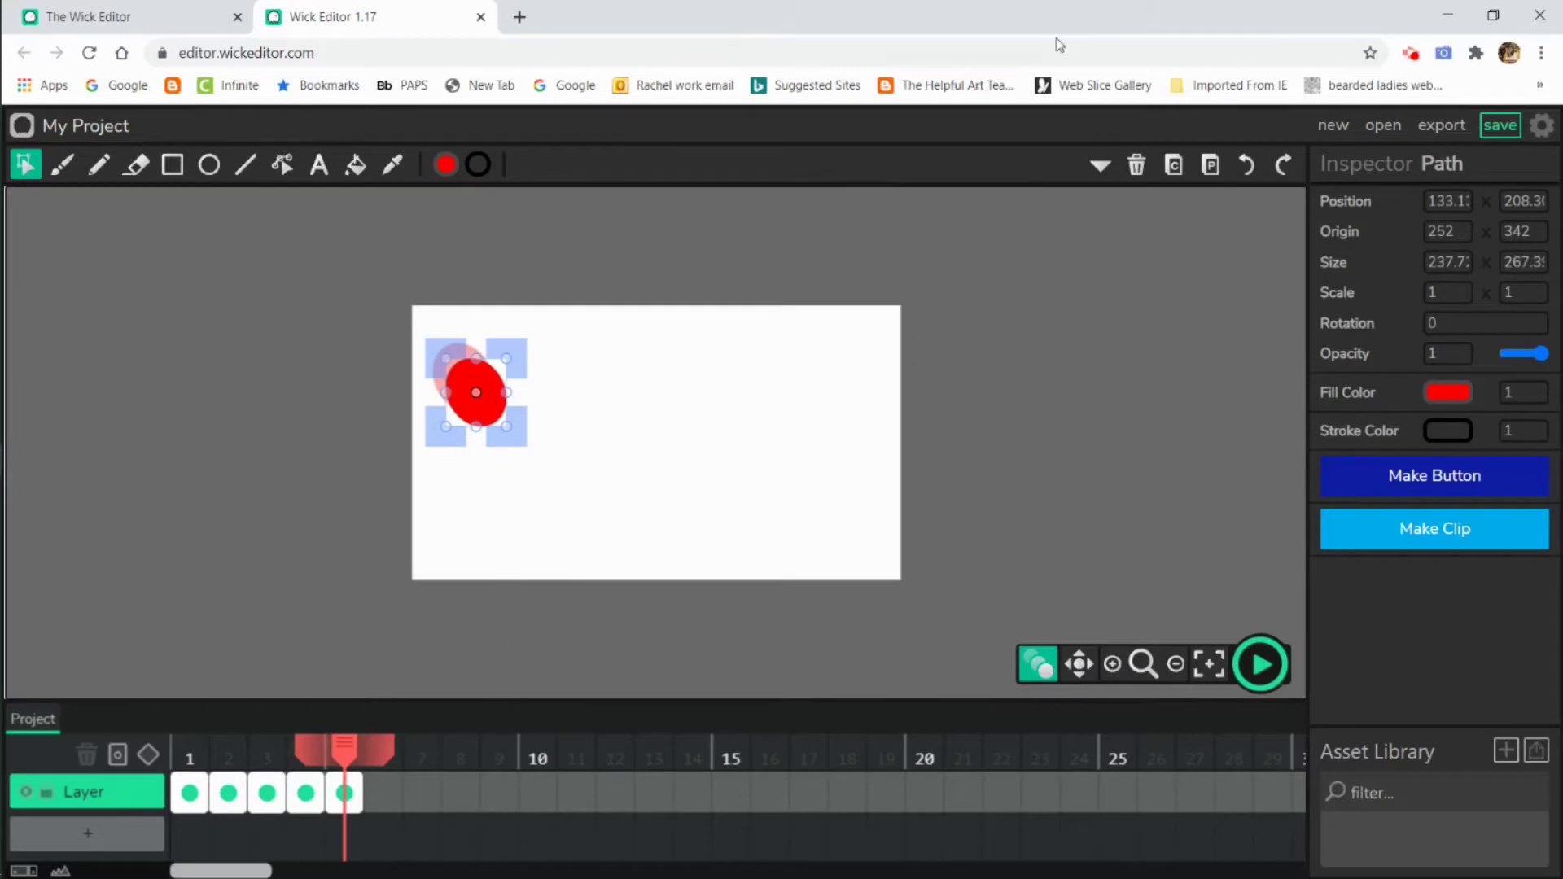
Paste the ellipse into frame 6 further down-right, then try a tilt and enlargement before undoing it
left_click(383, 793)
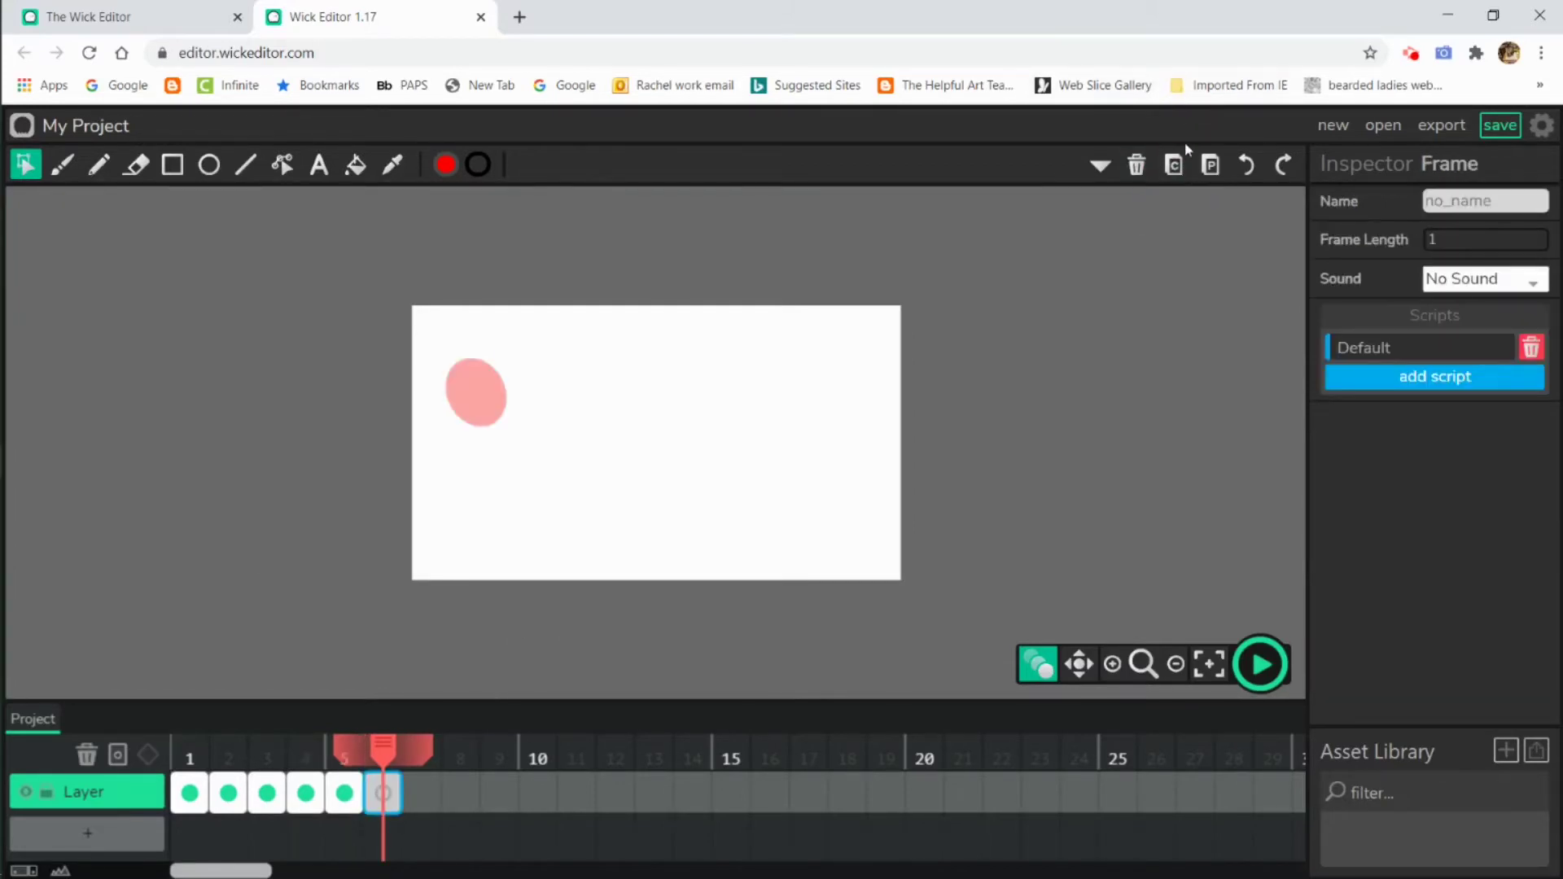
left_click(1211, 166)
mouse_move(492, 421)
left_mouse_down()
mouse_move(499, 433)
mouse_move(507, 408)
left_mouse_up()
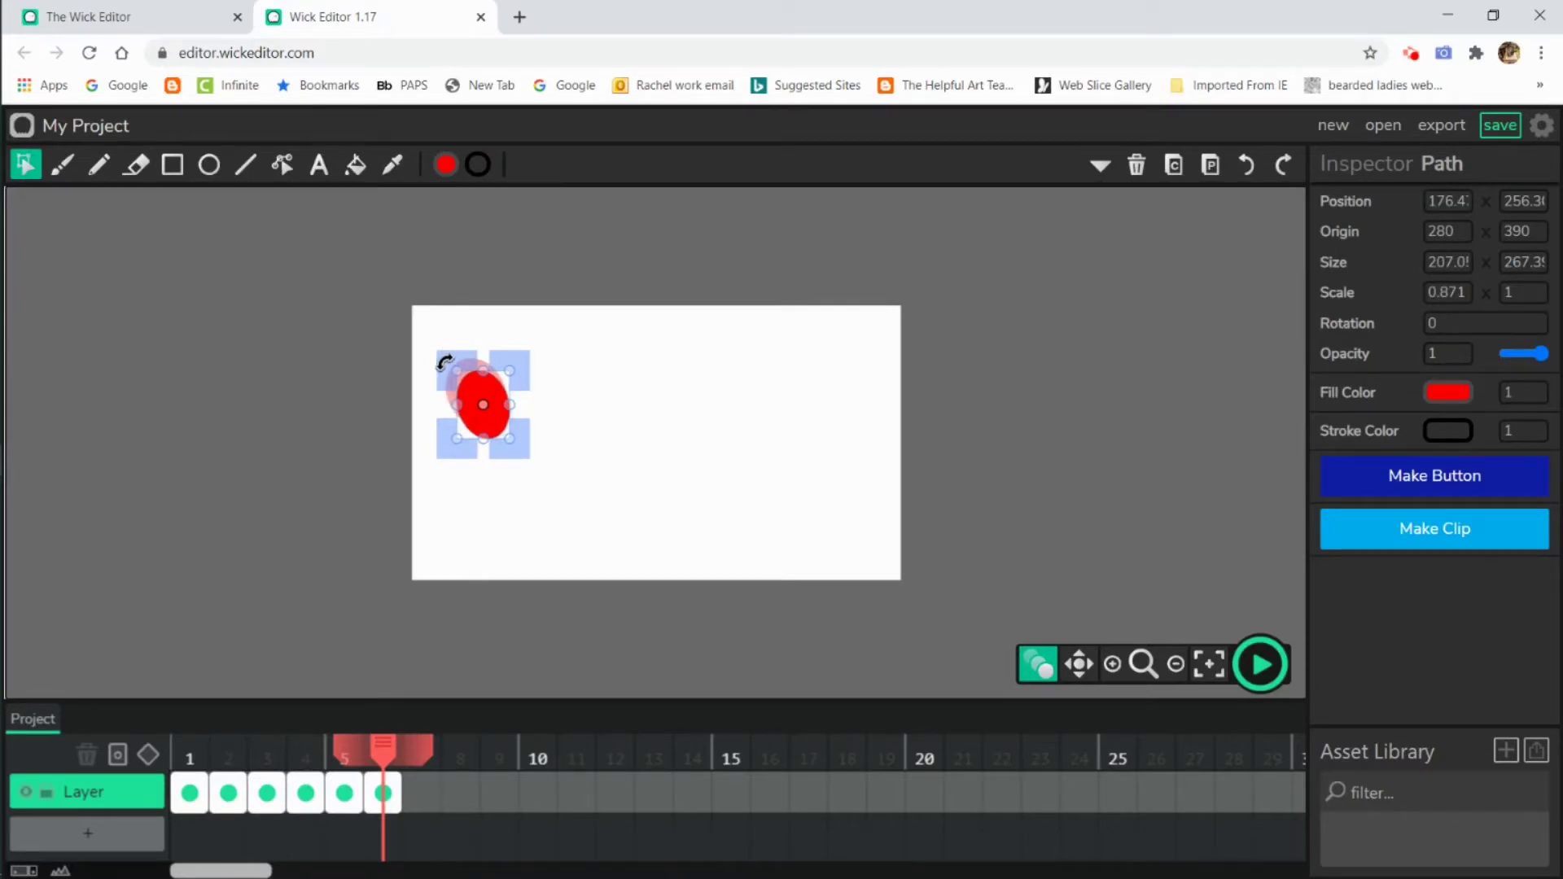
left_click_drag(446, 361, 438, 367)
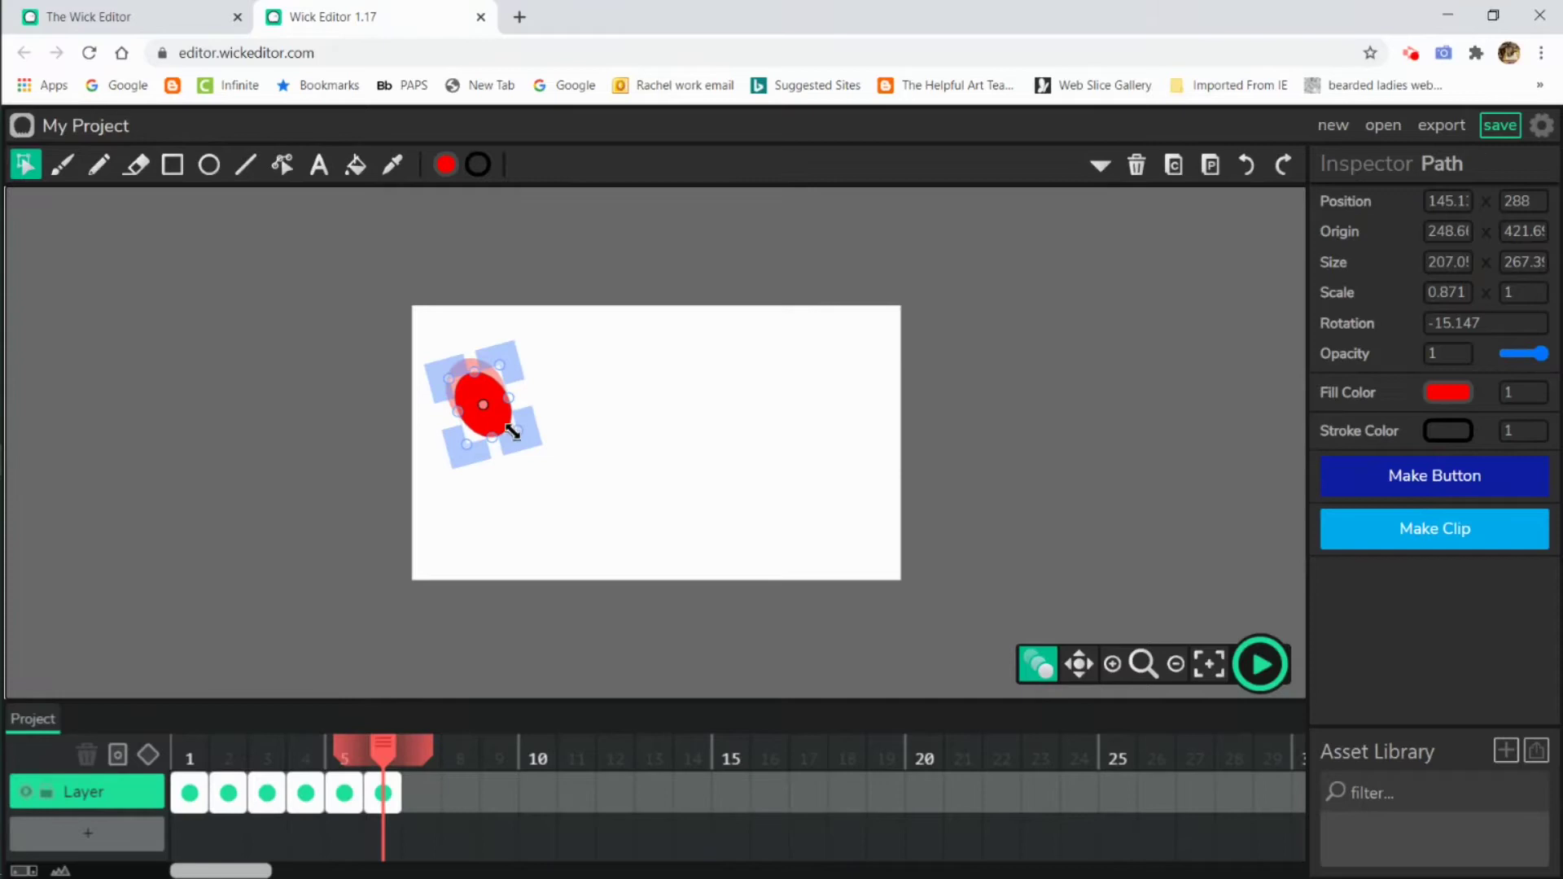
left_click_drag(513, 432, 516, 434)
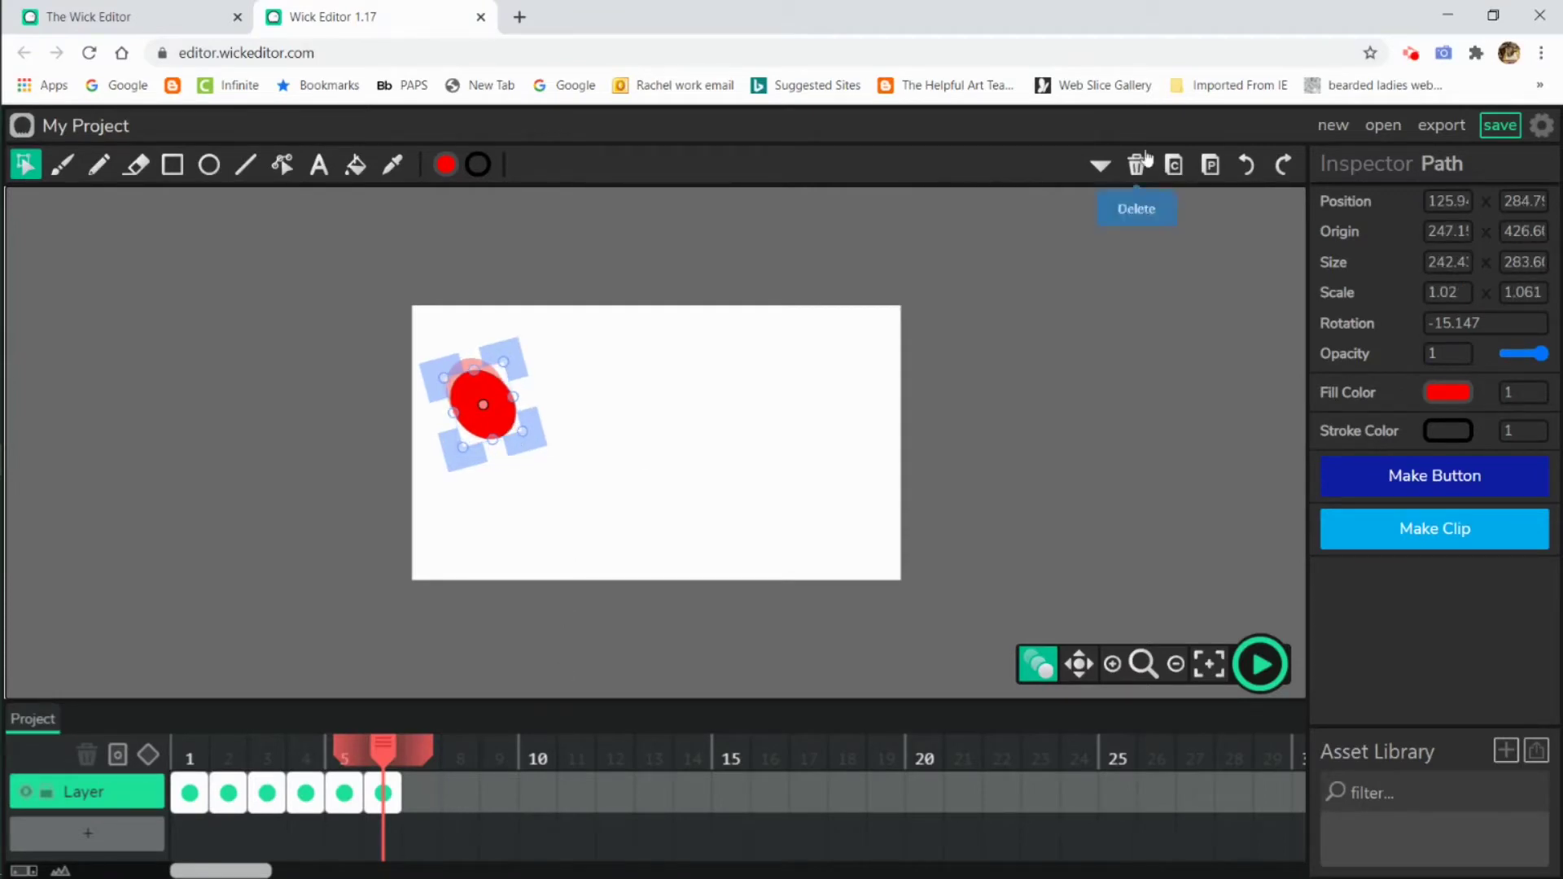
left_click(1211, 165)
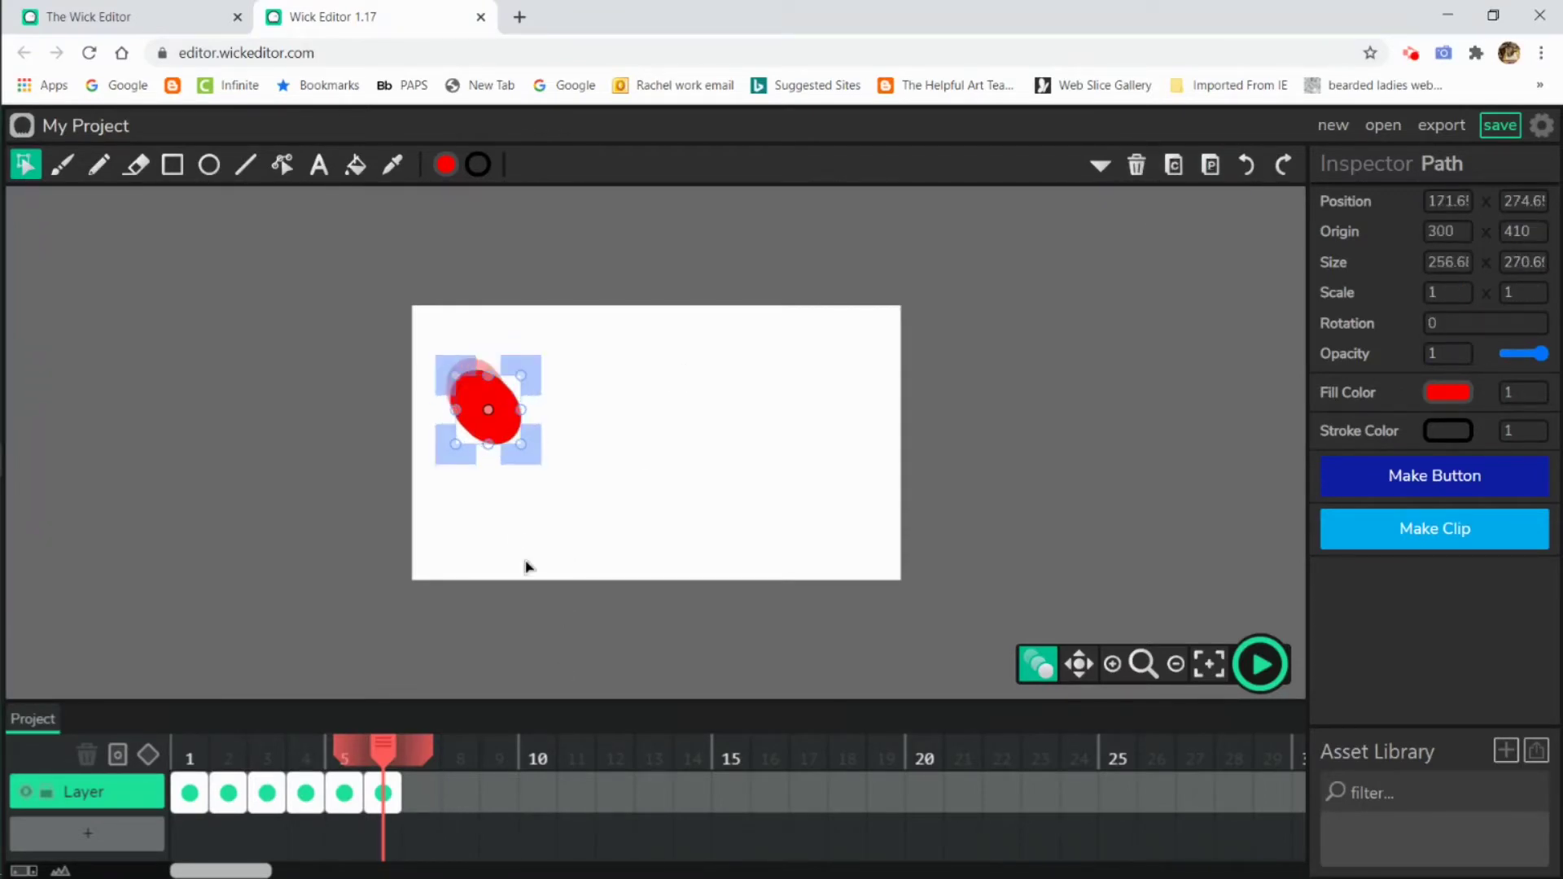
key("ctrl+z")
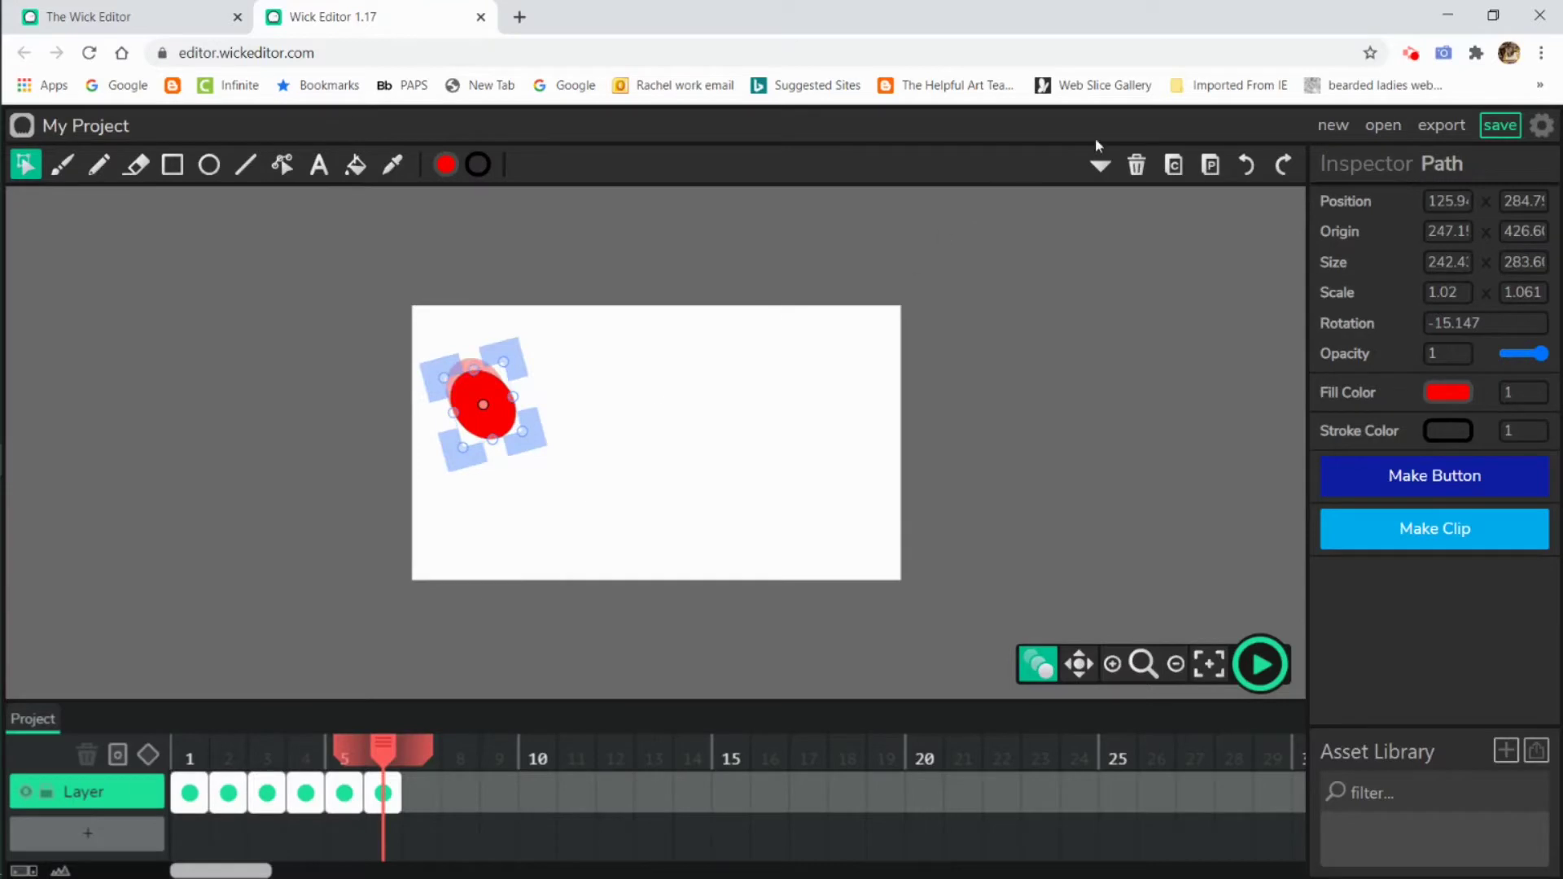
Paste the ellipse into frame 7 further down-right and add a blank frame 8
left_click(1209, 165)
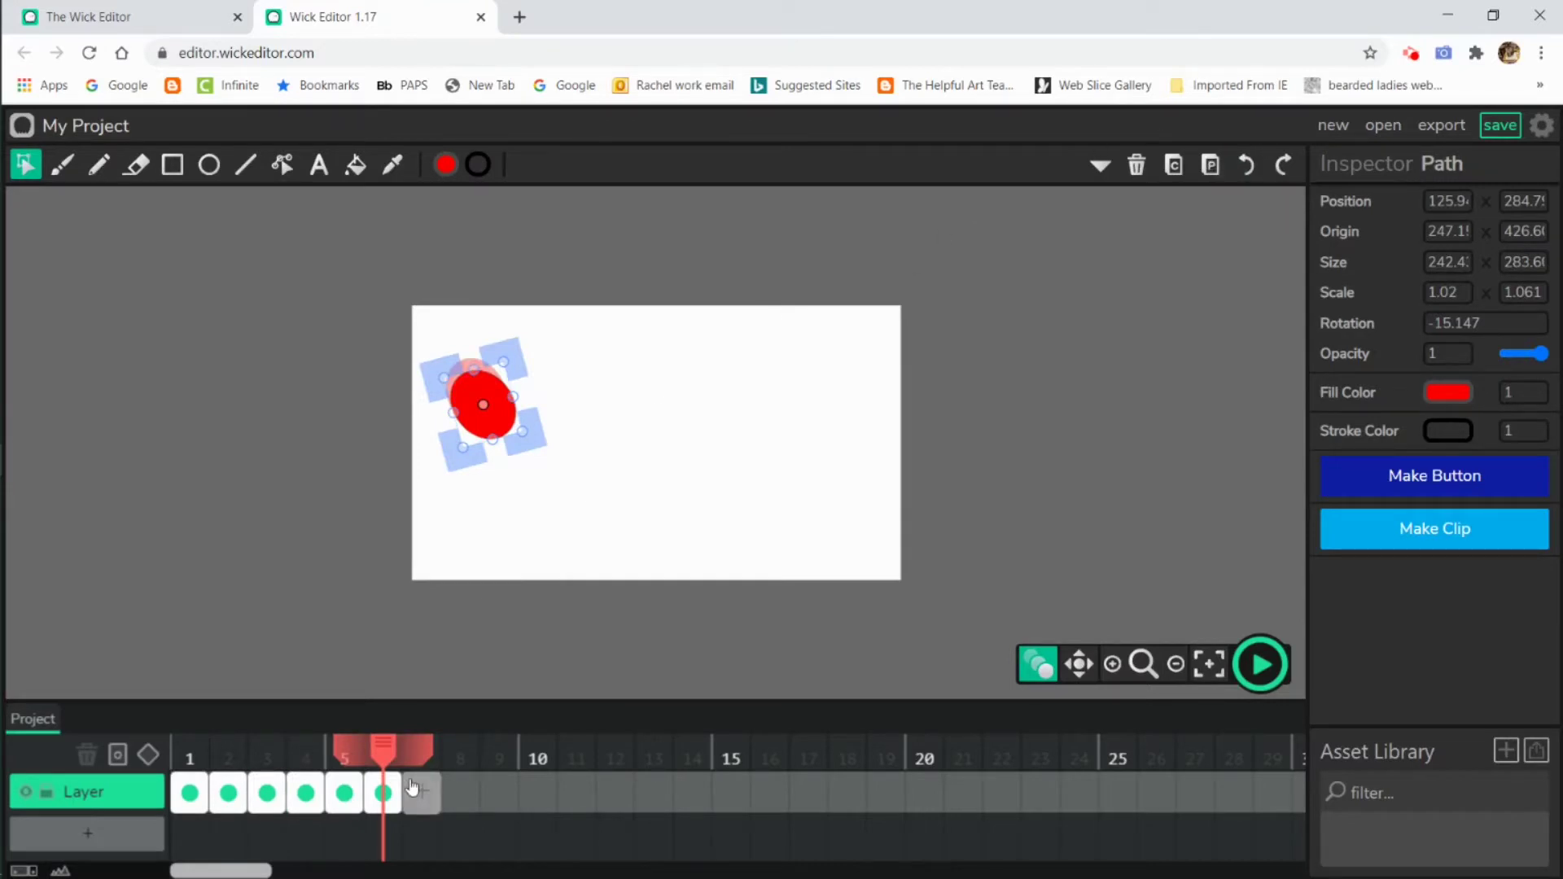
left_click(1209, 165)
left_click_drag(489, 419, 502, 432)
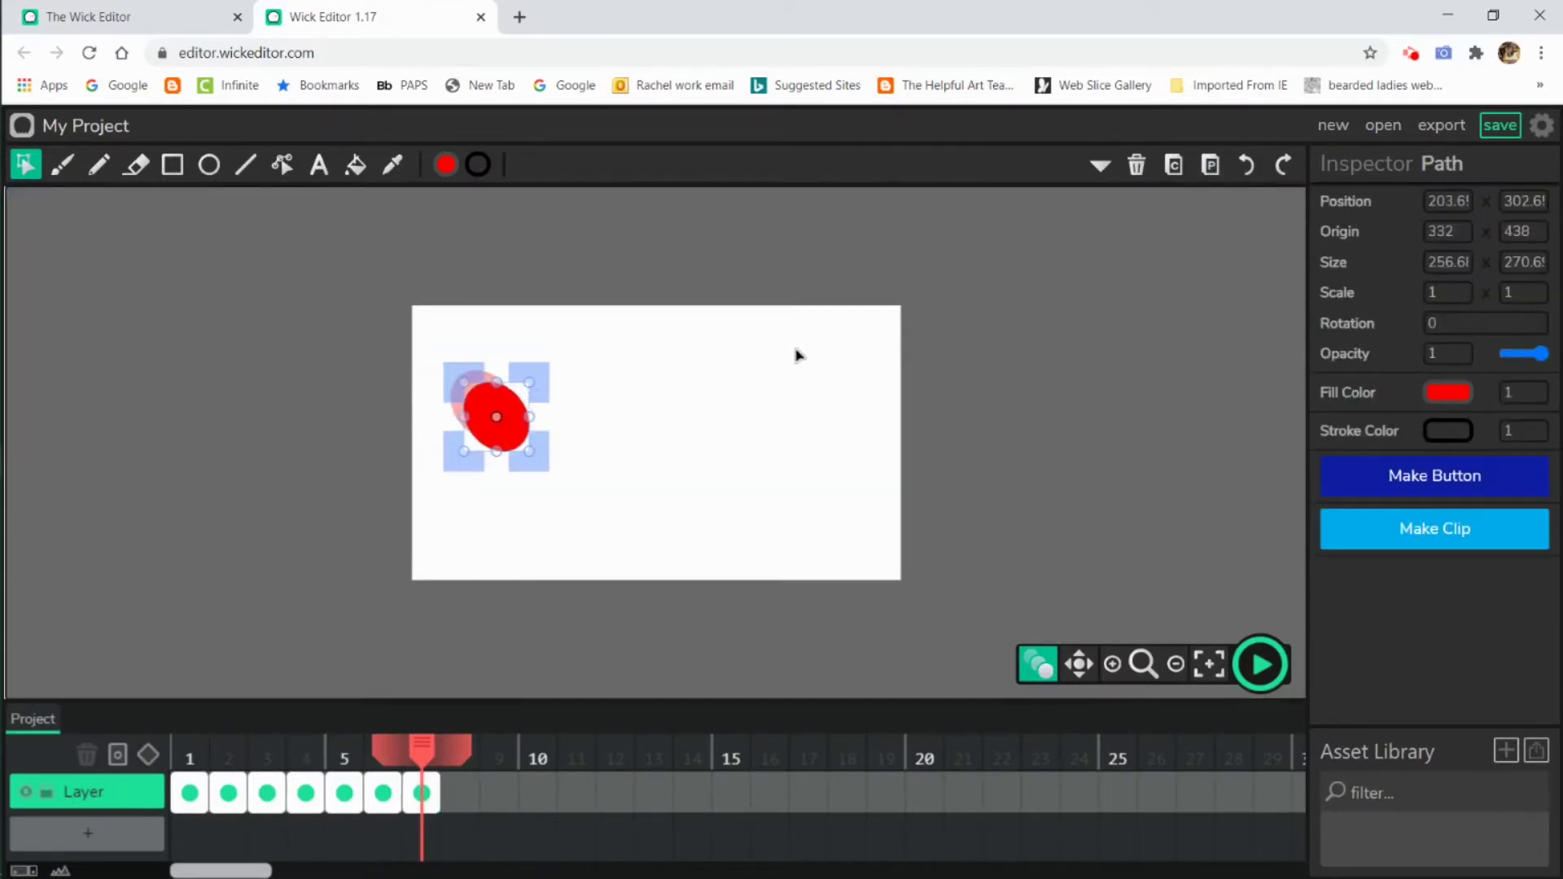
key("shift+equal")
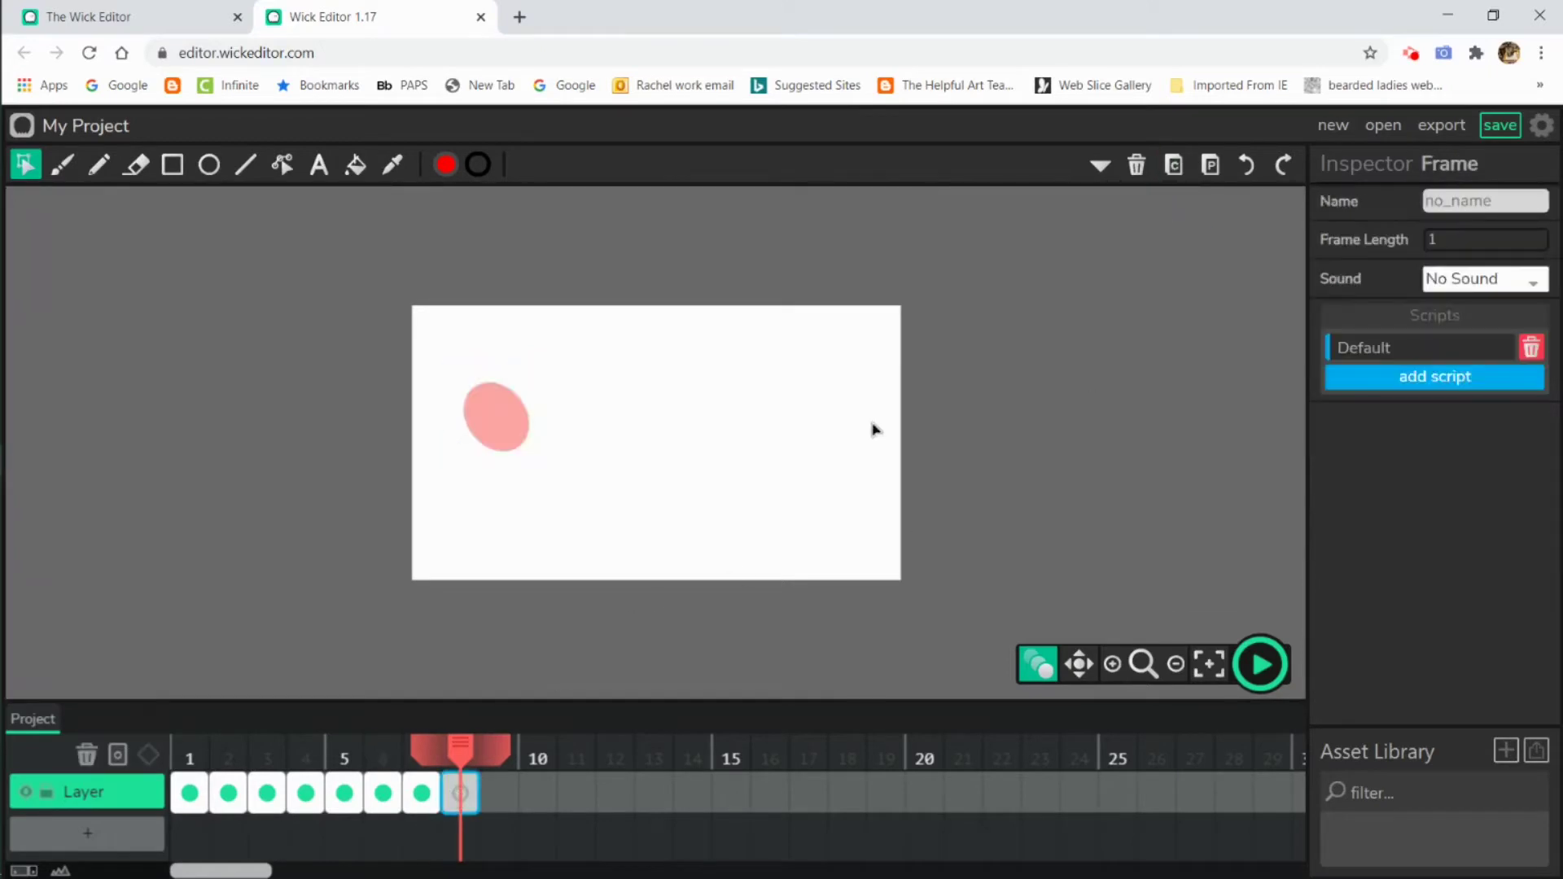
Paste the ellipse into frame 8, moved down-right, narrowed and tilted
left_click(1209, 166)
left_click_drag(508, 438, 519, 453)
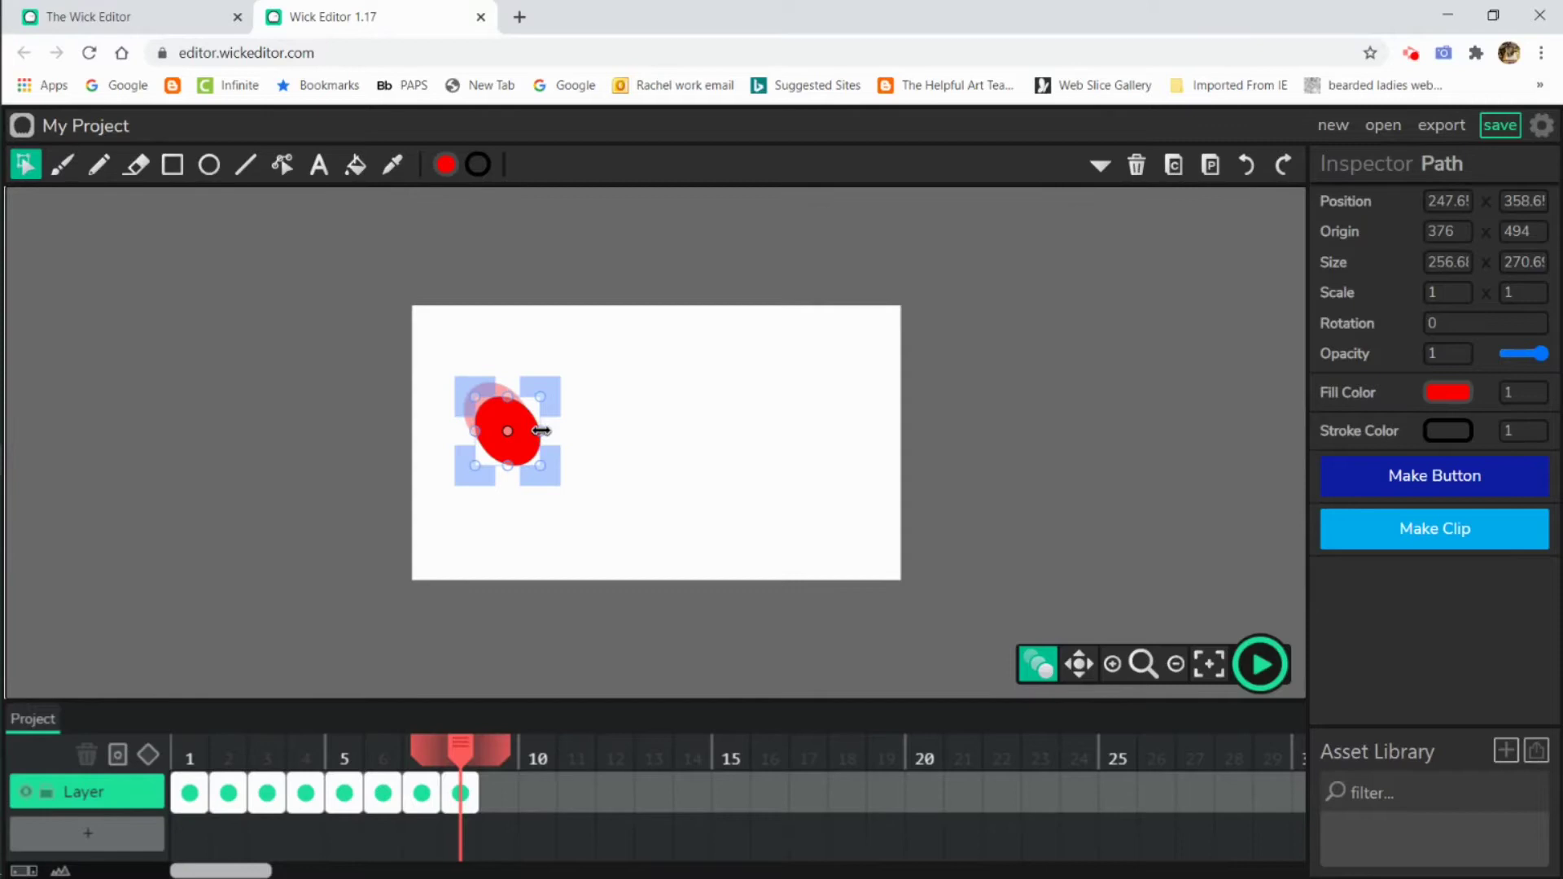
left_click_drag(534, 433, 467, 387)
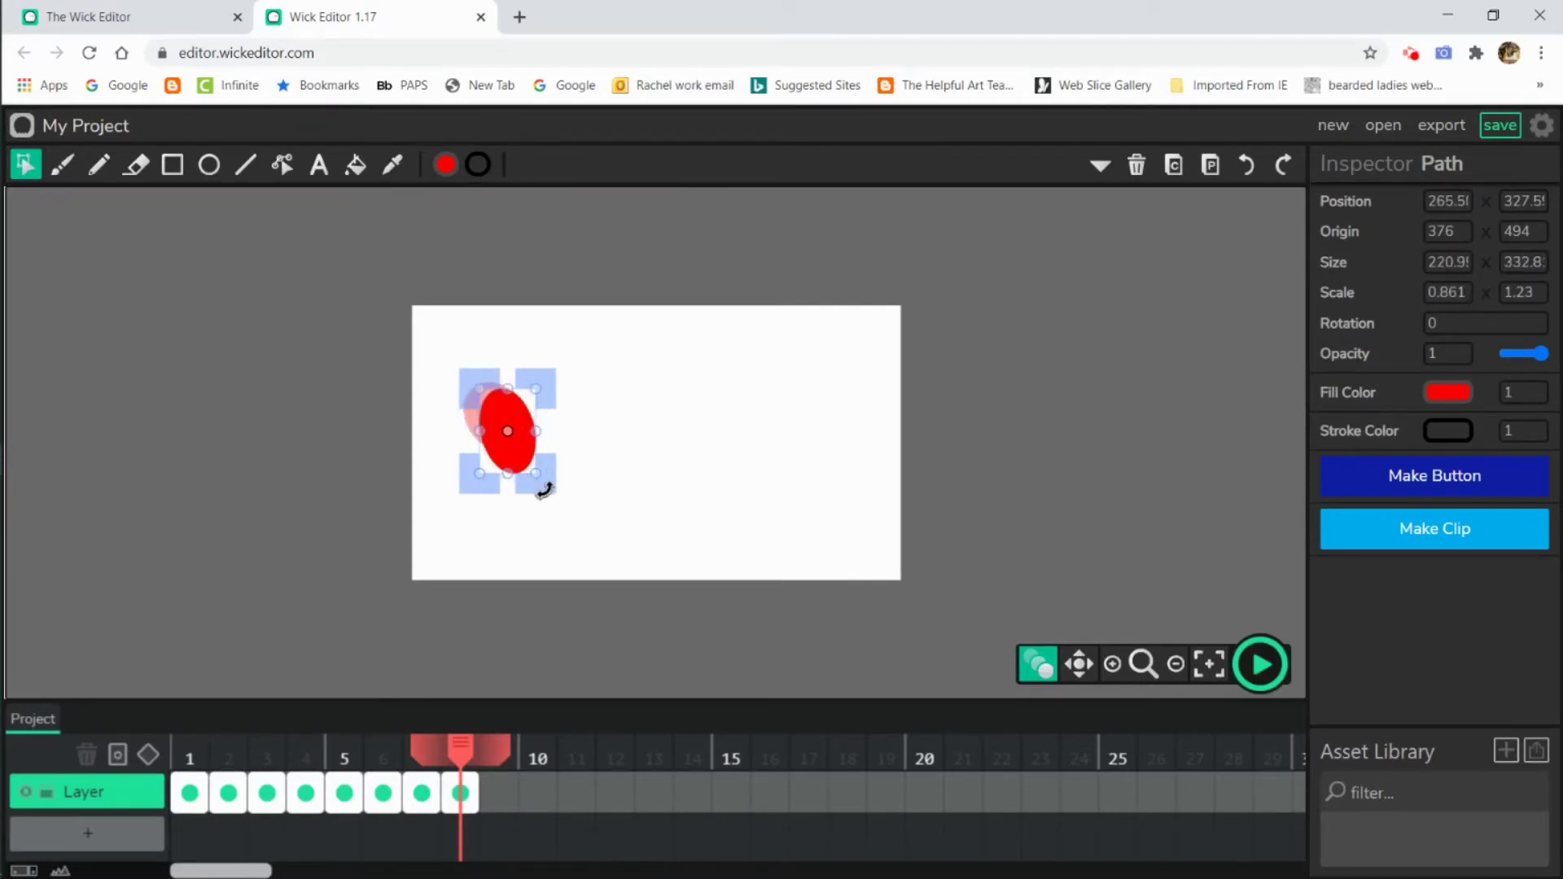
left_click_drag(541, 466, 524, 472)
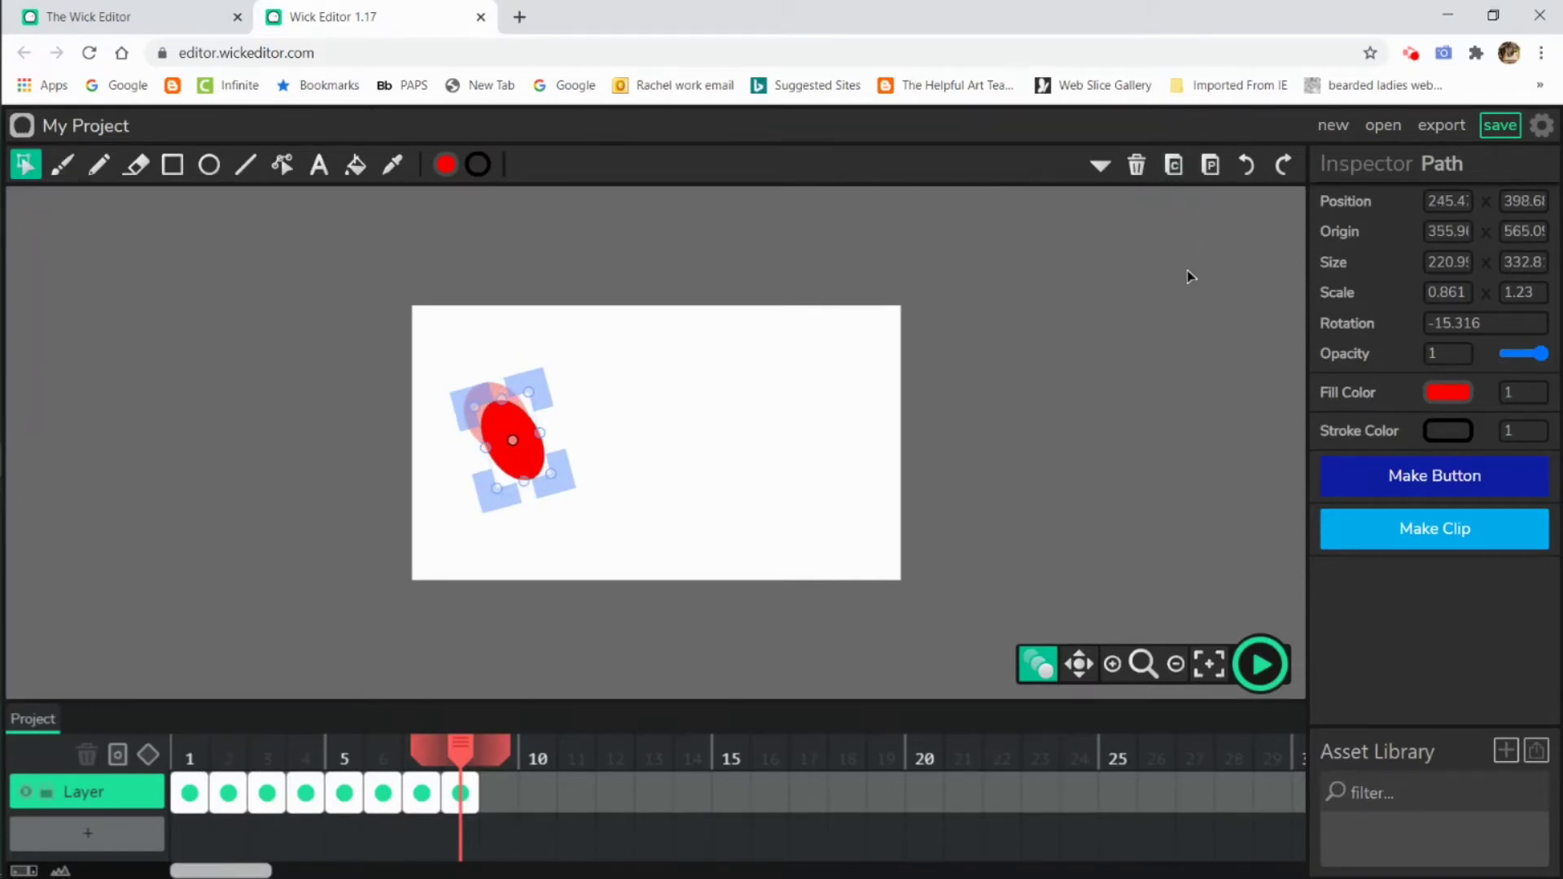
Add frames 9–11, each with the ellipse pasted and shifted down-right
key("shift+b")
left_click(1211, 165)
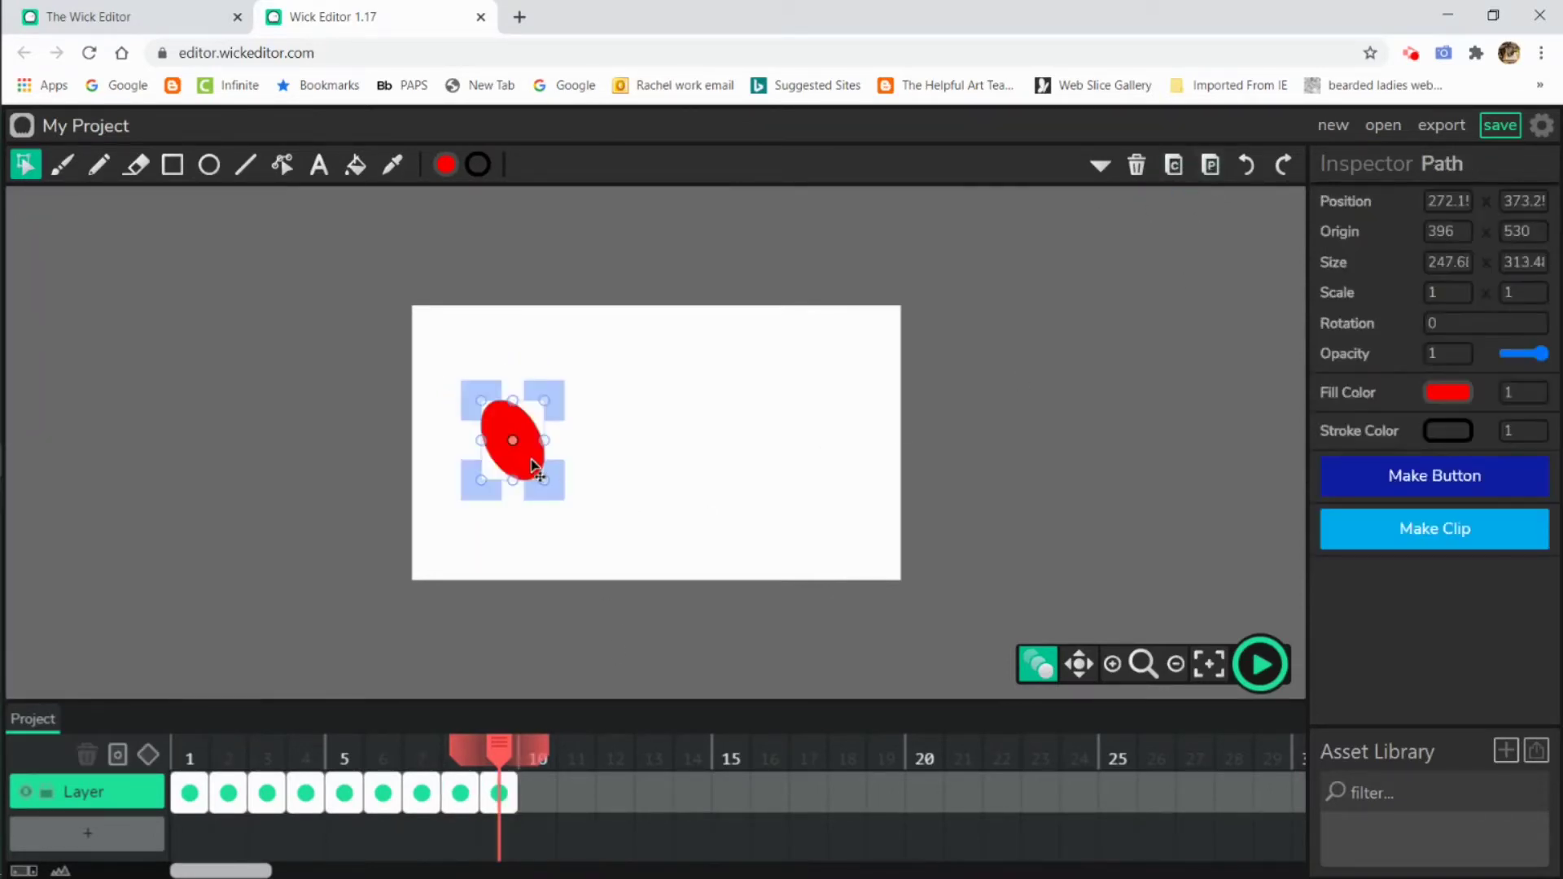
left_click_drag(530, 465, 543, 486)
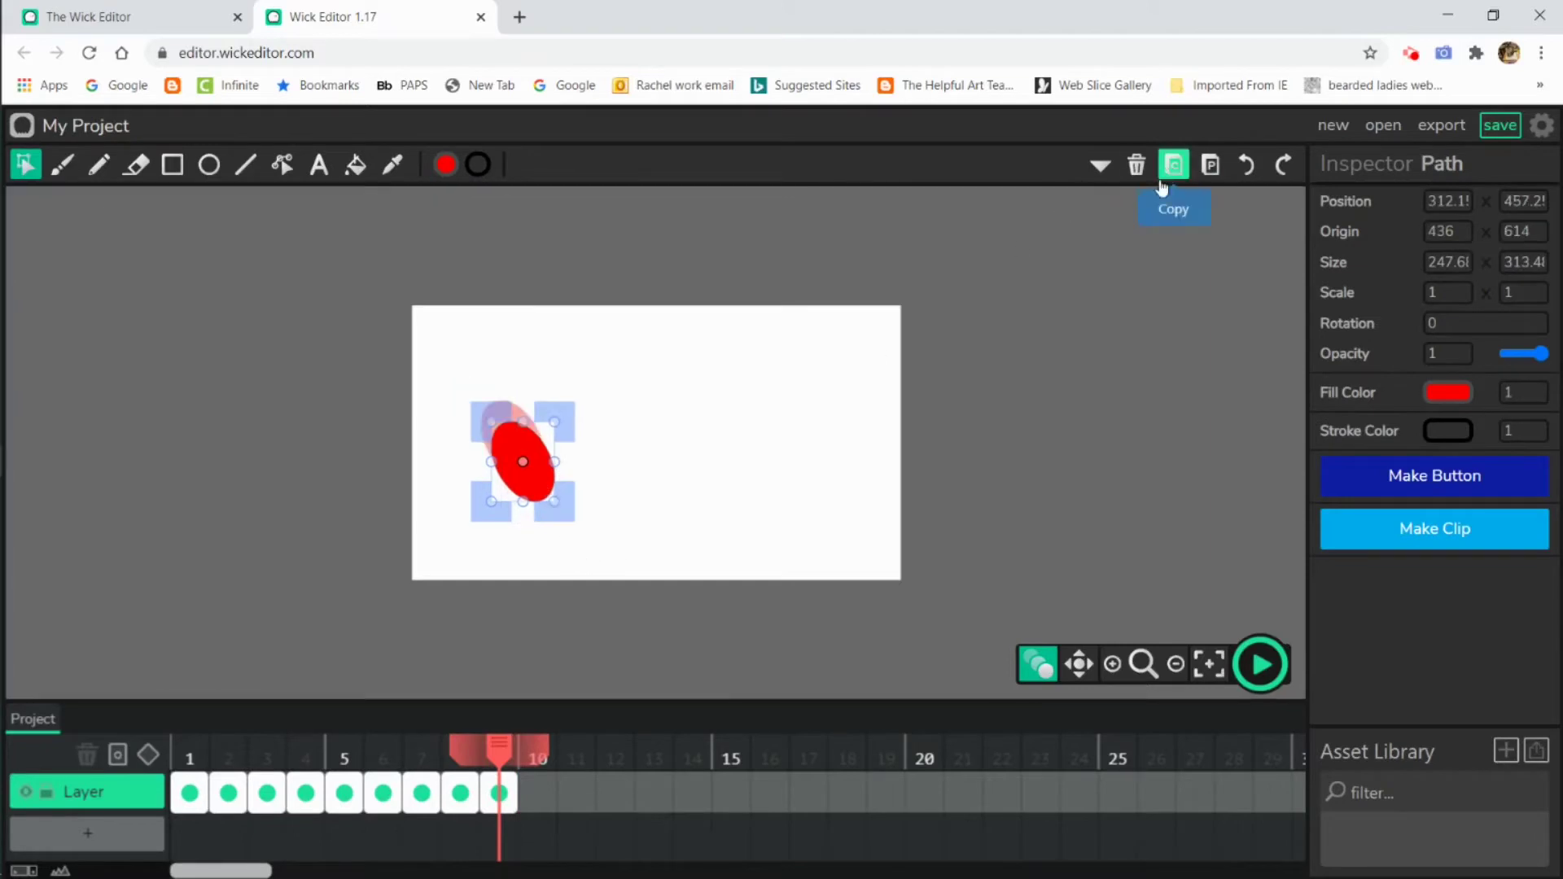
key("shift+b")
left_click(1211, 165)
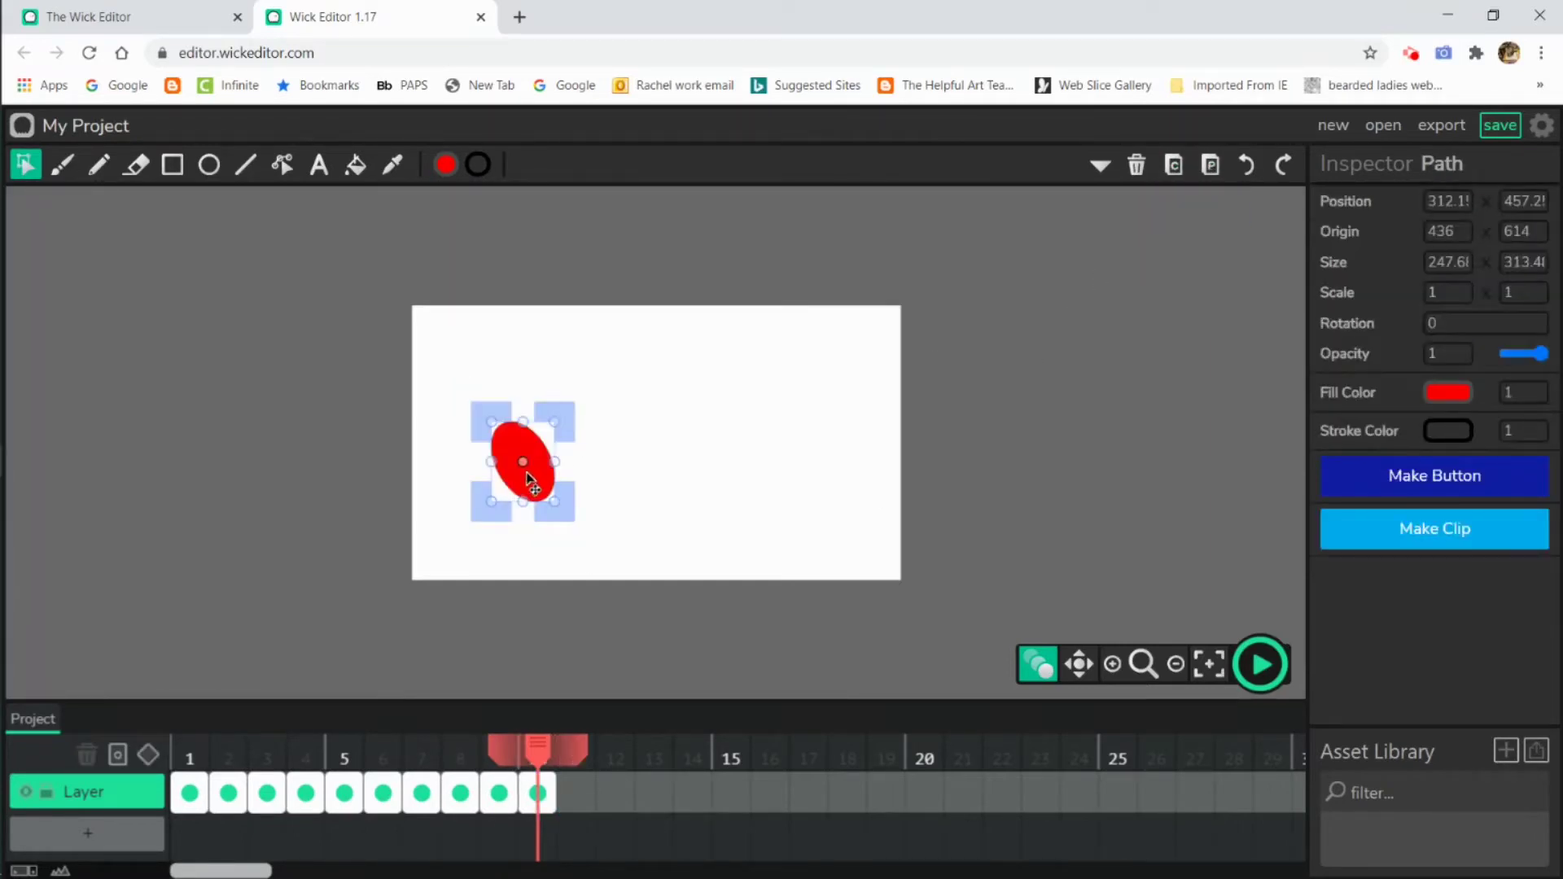
left_click_drag(525, 474, 544, 495)
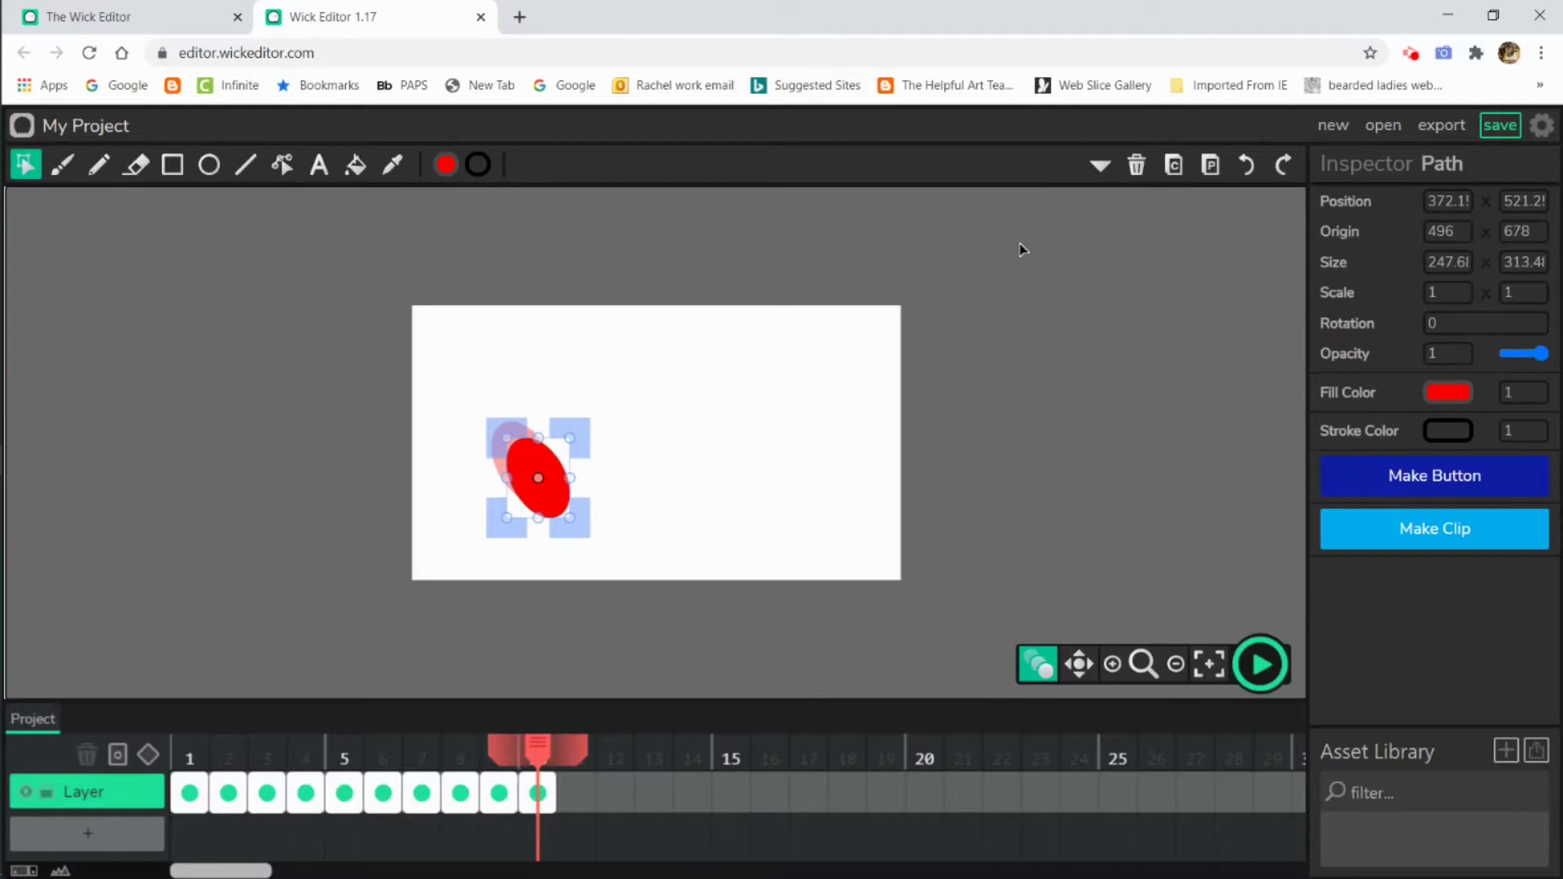
left_click(577, 788)
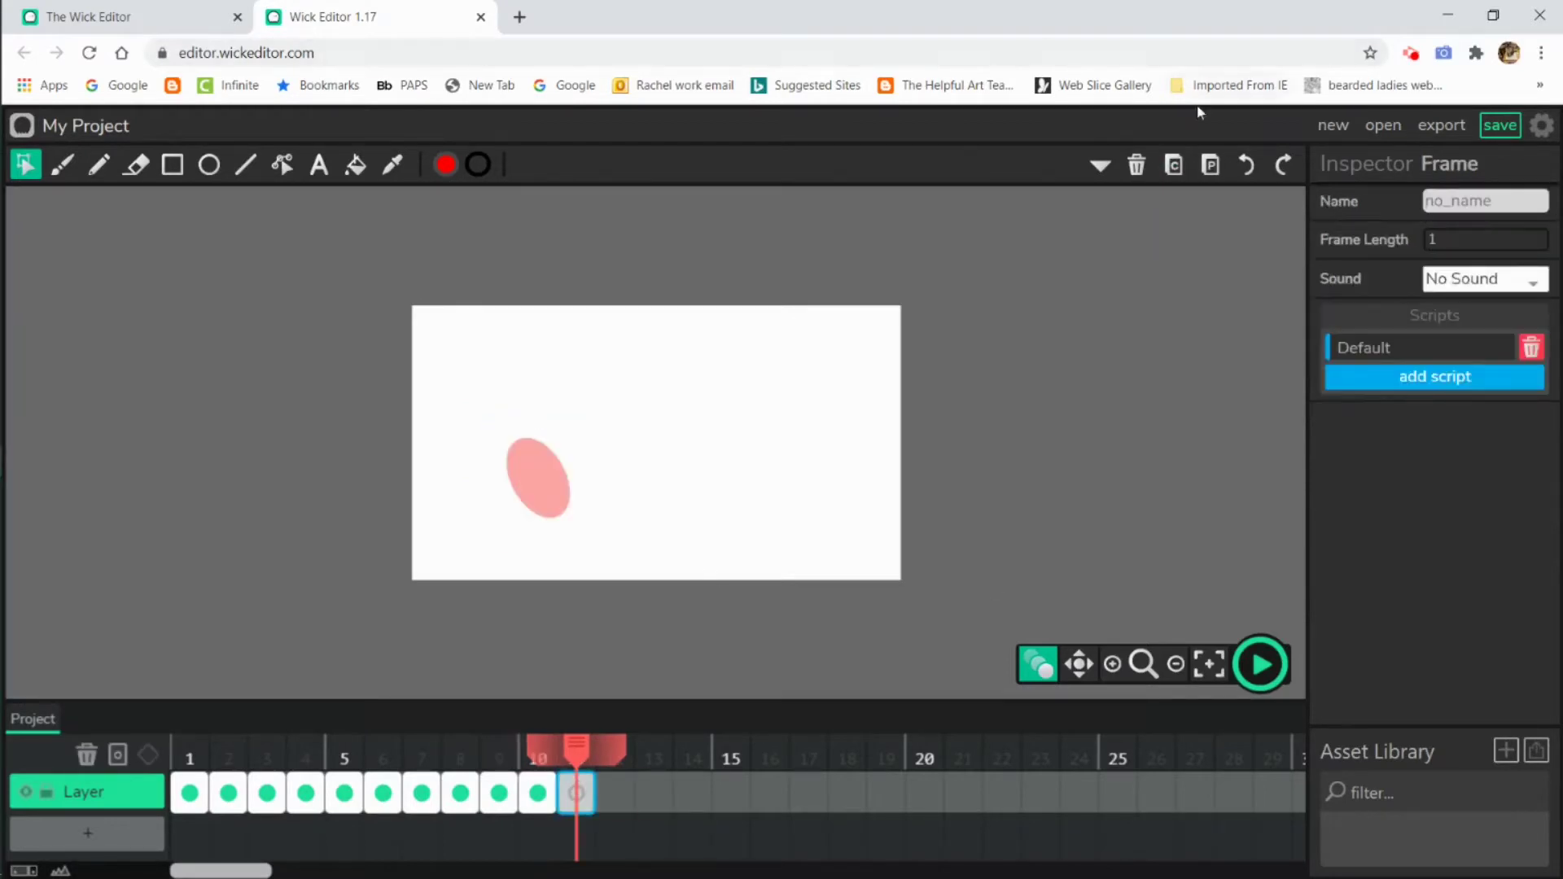
left_click(1212, 167)
left_click_drag(545, 503, 552, 519)
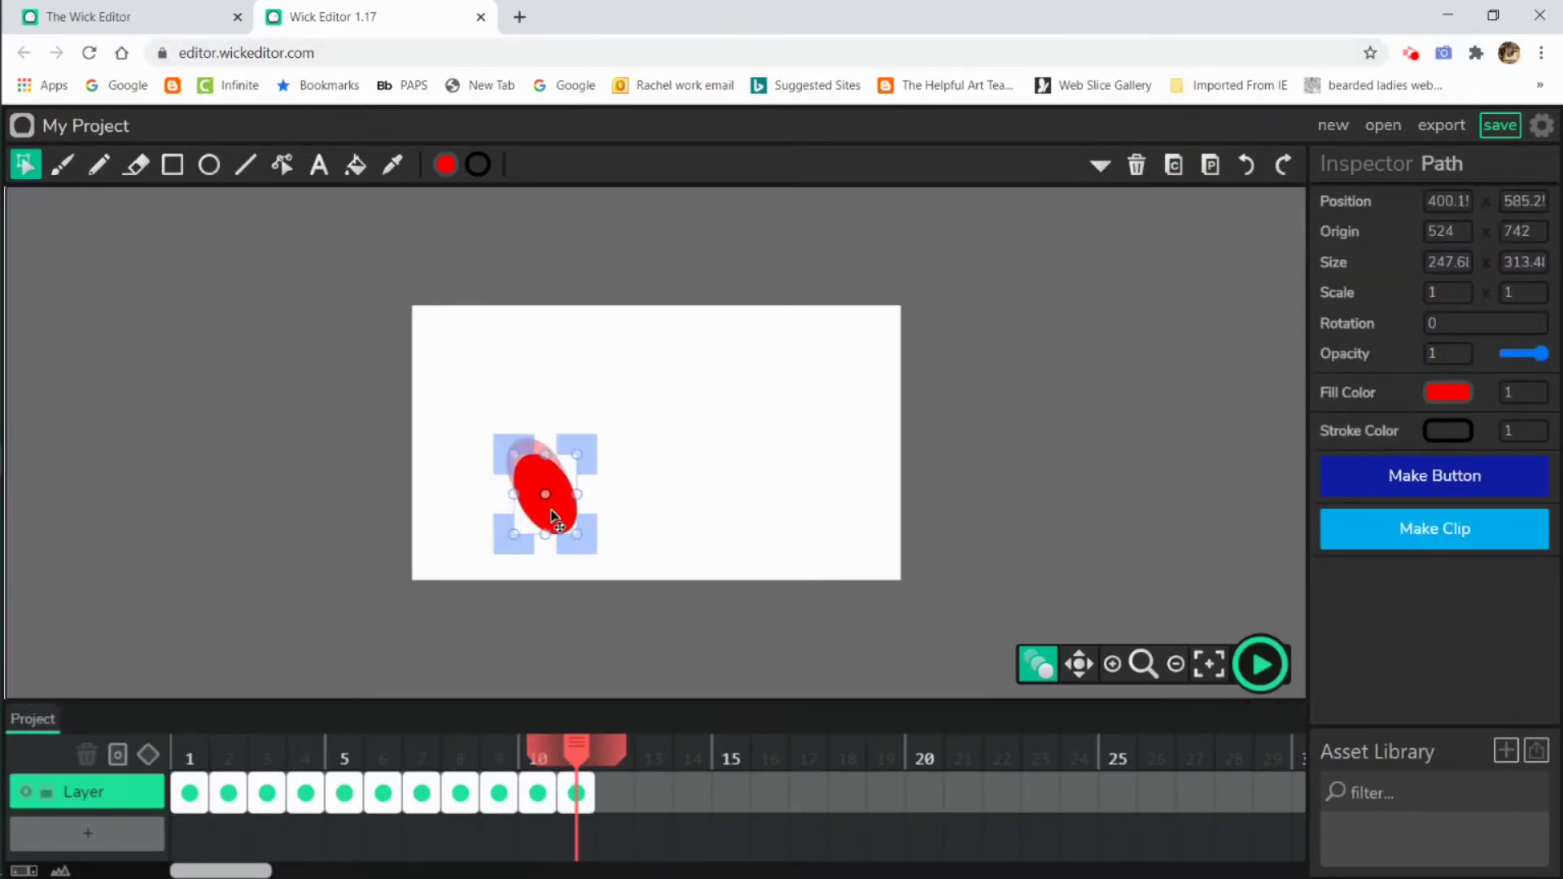
Add frame 12 and paste the ellipse there, nudged down-right
left_click(615, 791)
left_click(550, 491)
left_click(577, 792)
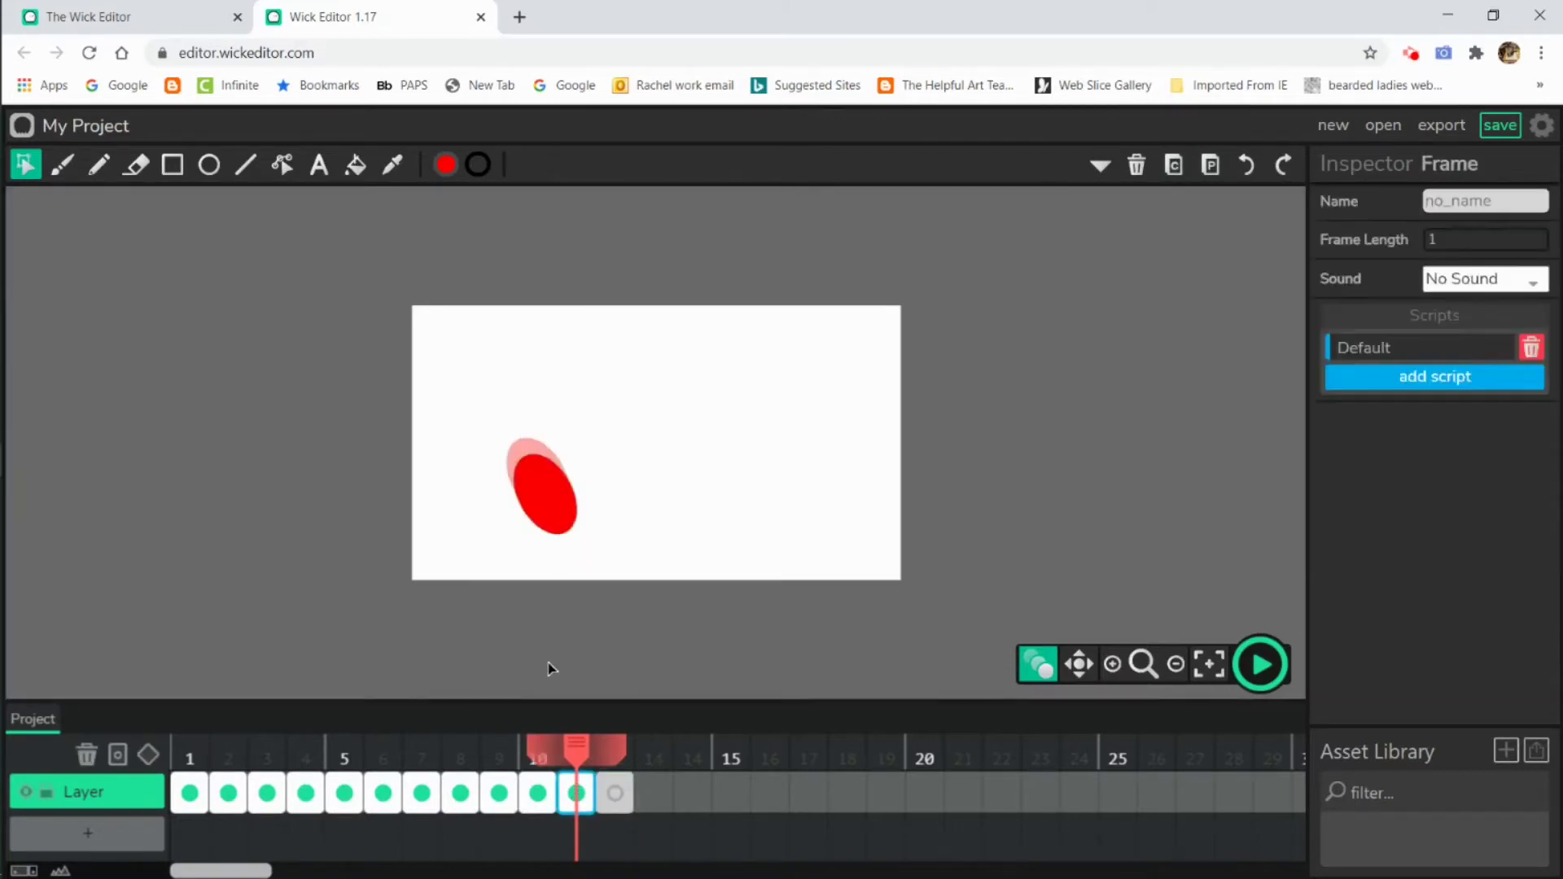
key(".")
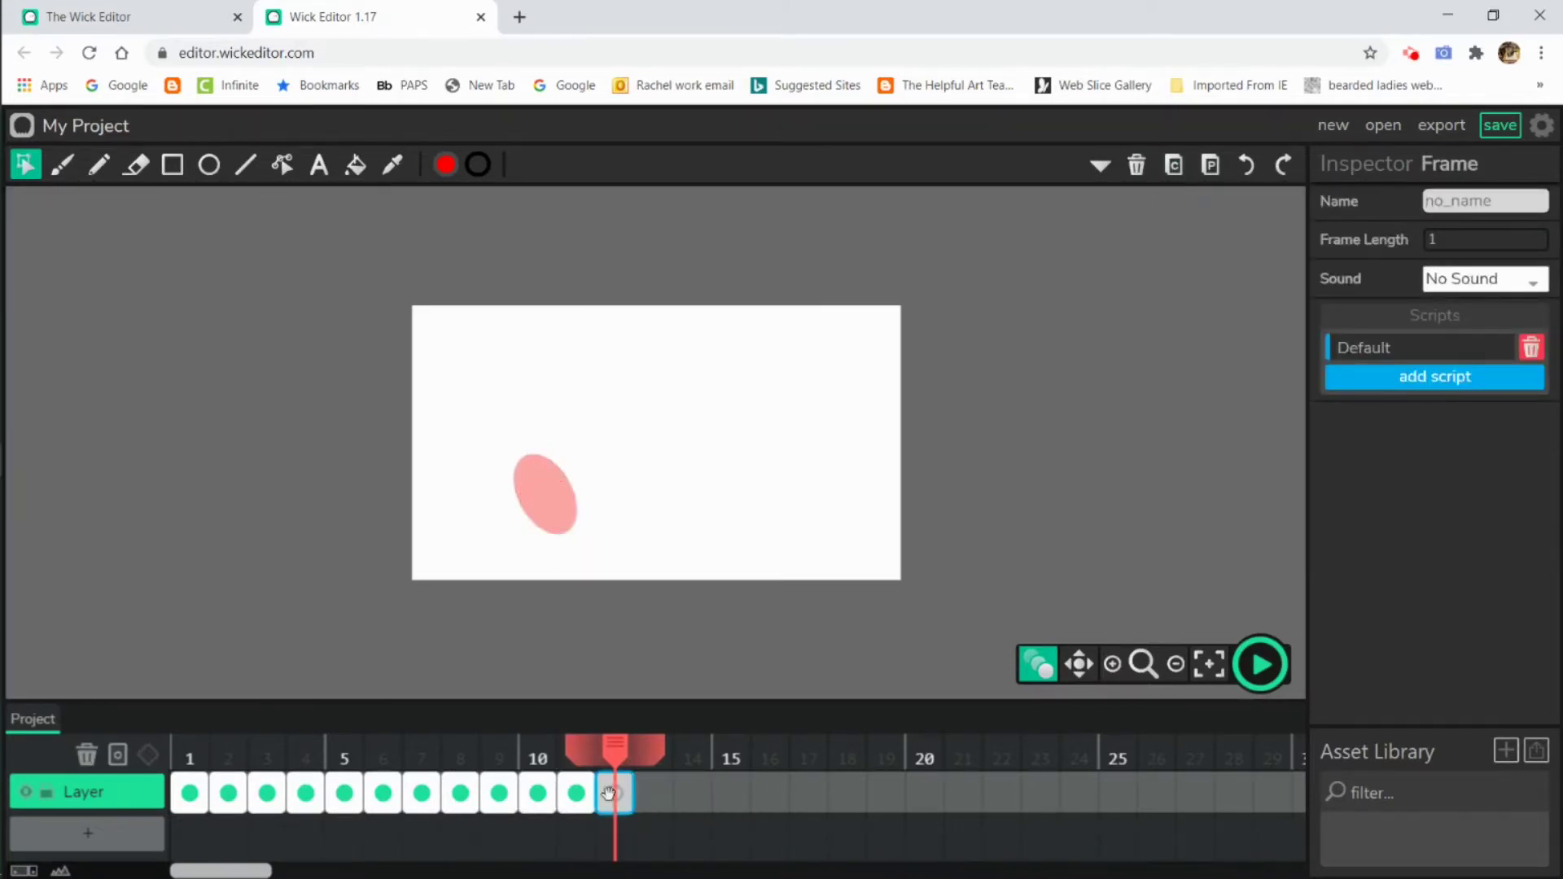
left_click(1211, 163)
left_click(570, 534)
left_click_drag(570, 535, 583, 551)
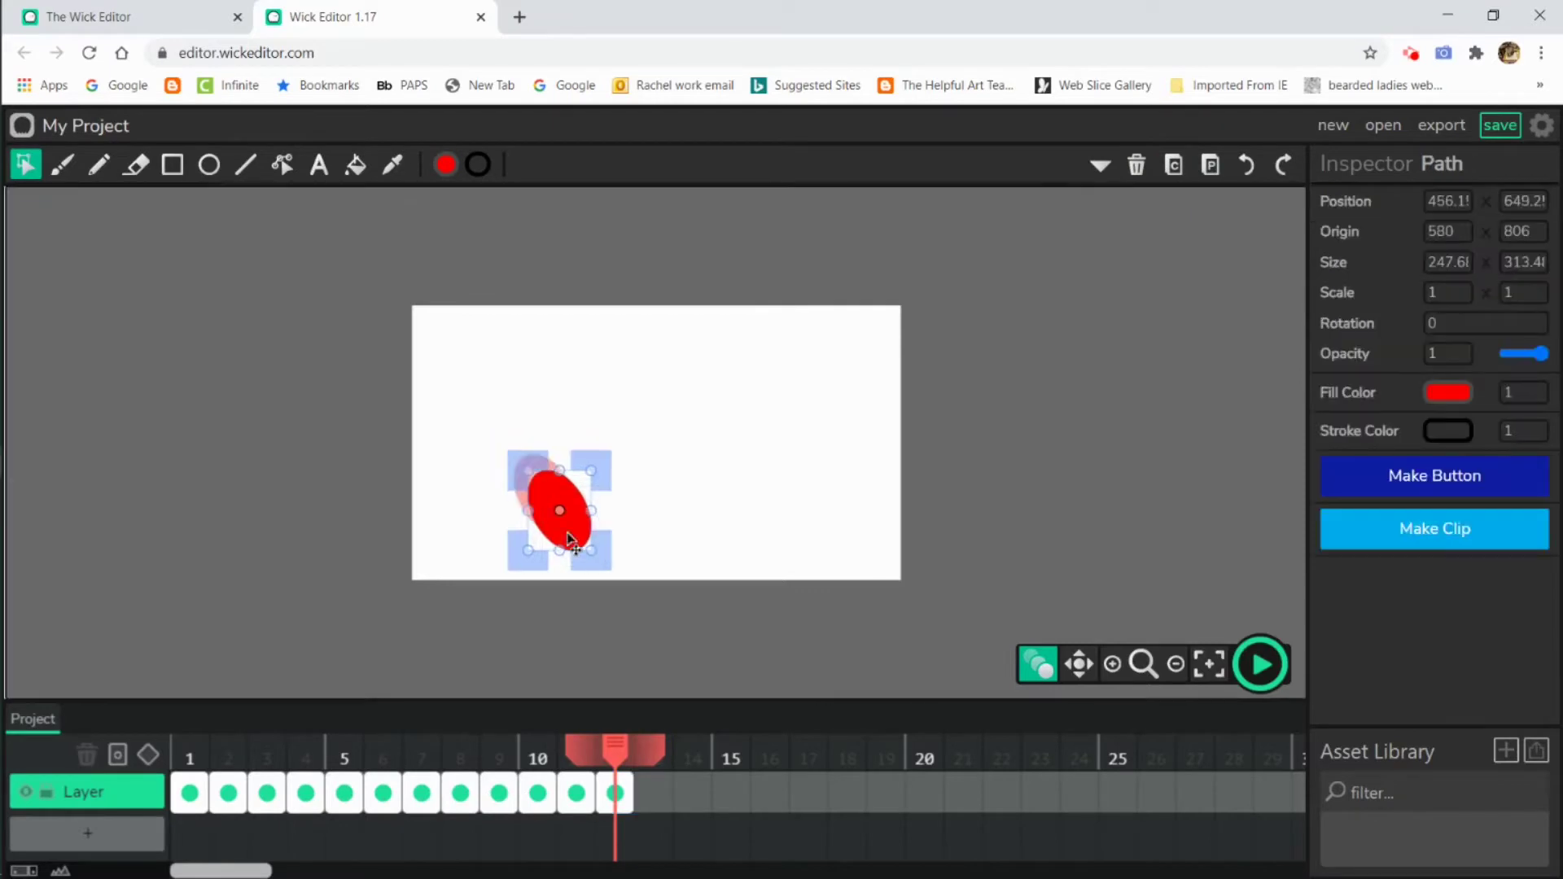
Fill frames 13 and 14 with the ellipse, squashing frame 14's to 1.467 × 0.58 at the bottom
key(".")
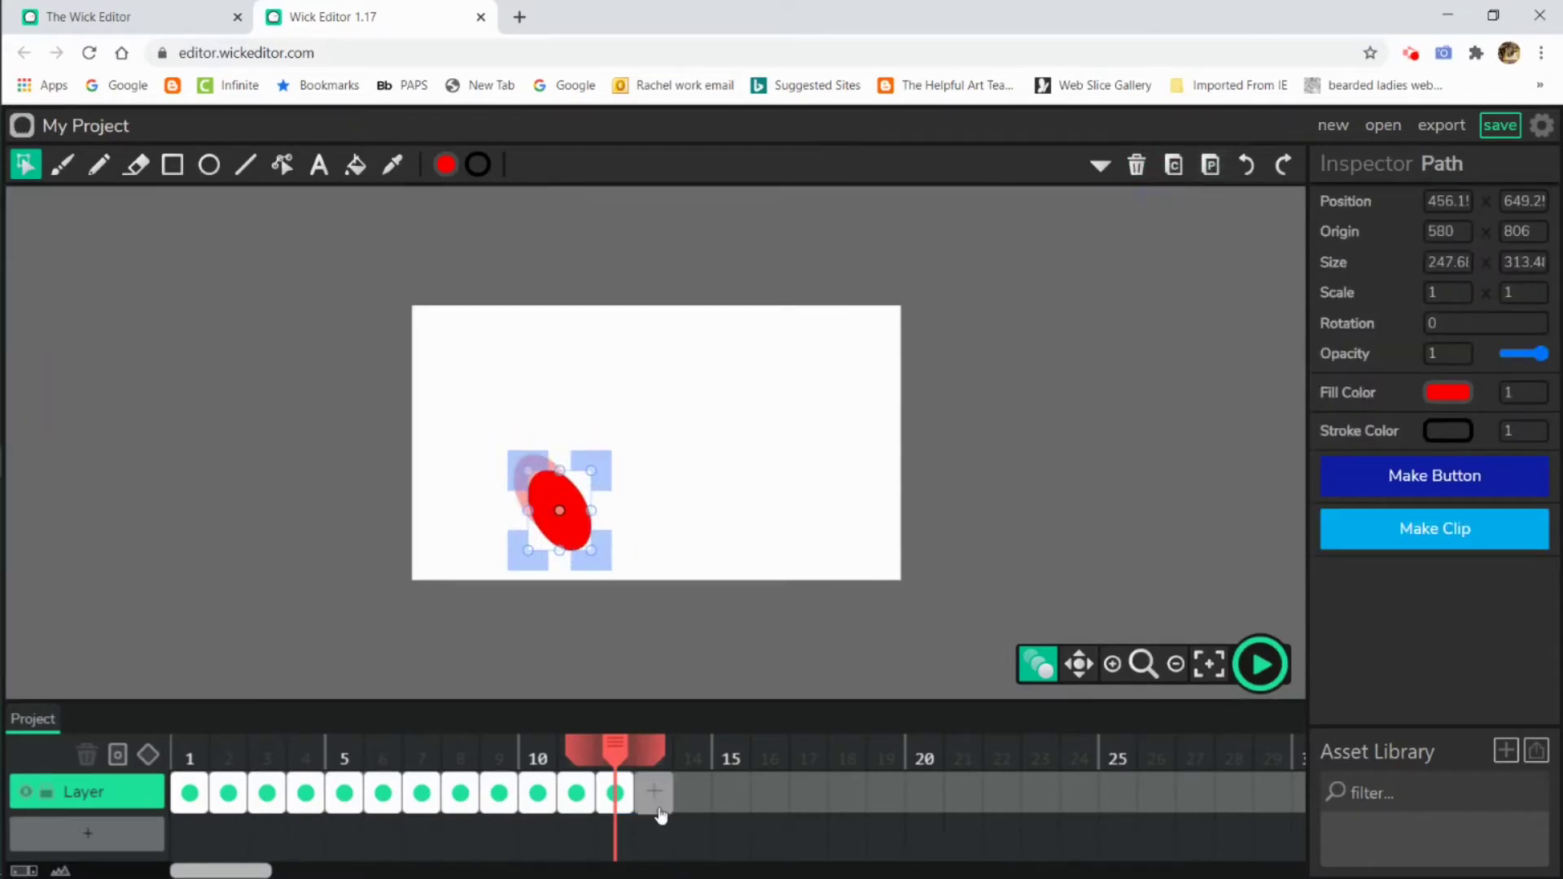
left_click(1211, 166)
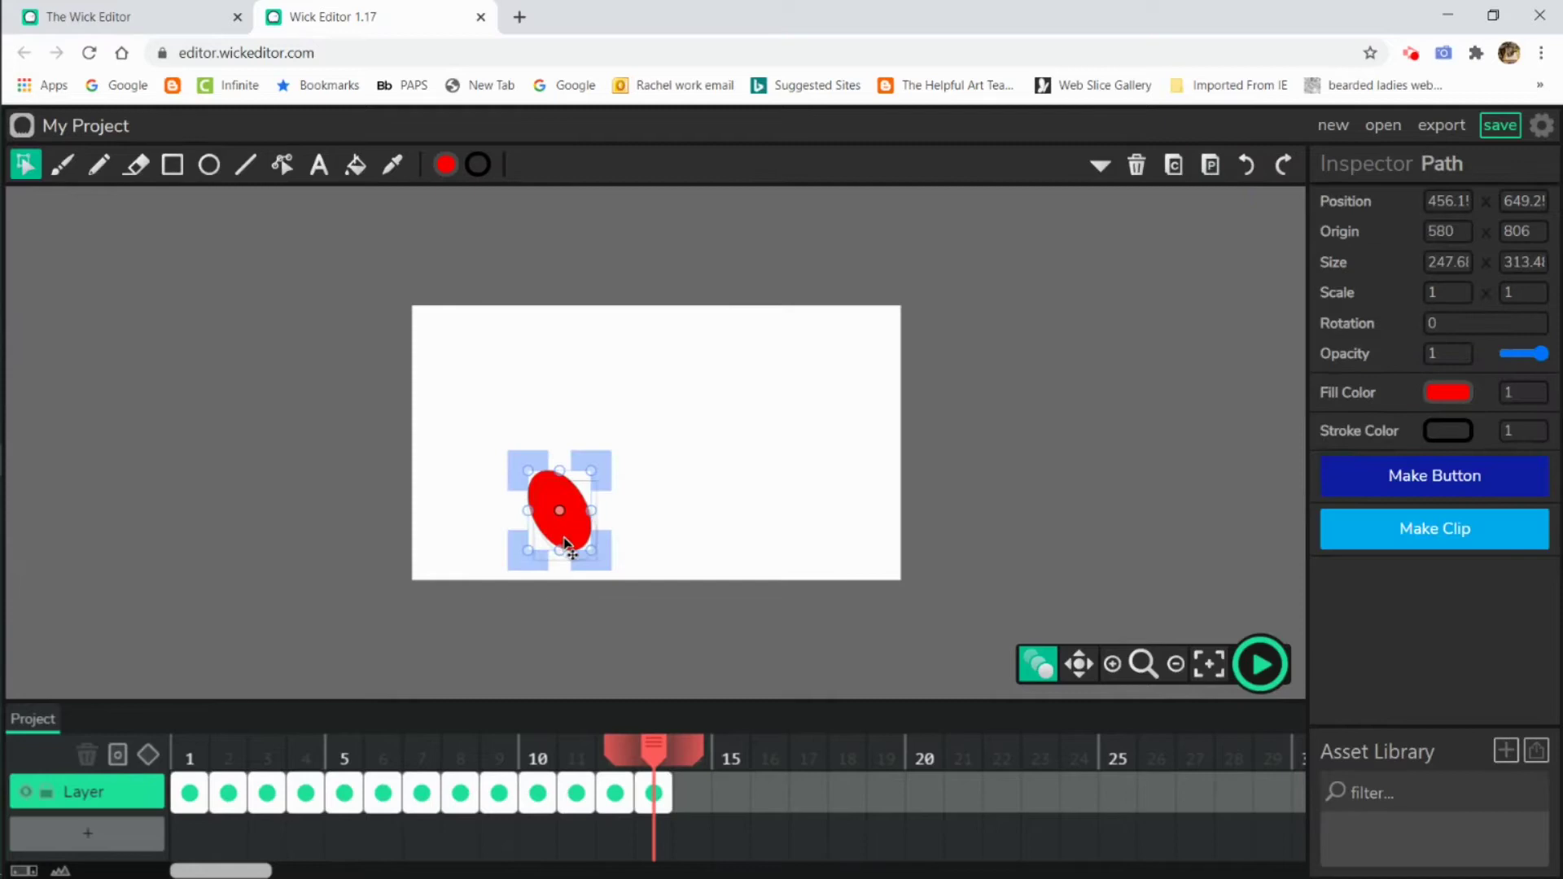
left_click_drag(561, 516, 576, 562)
key(".")
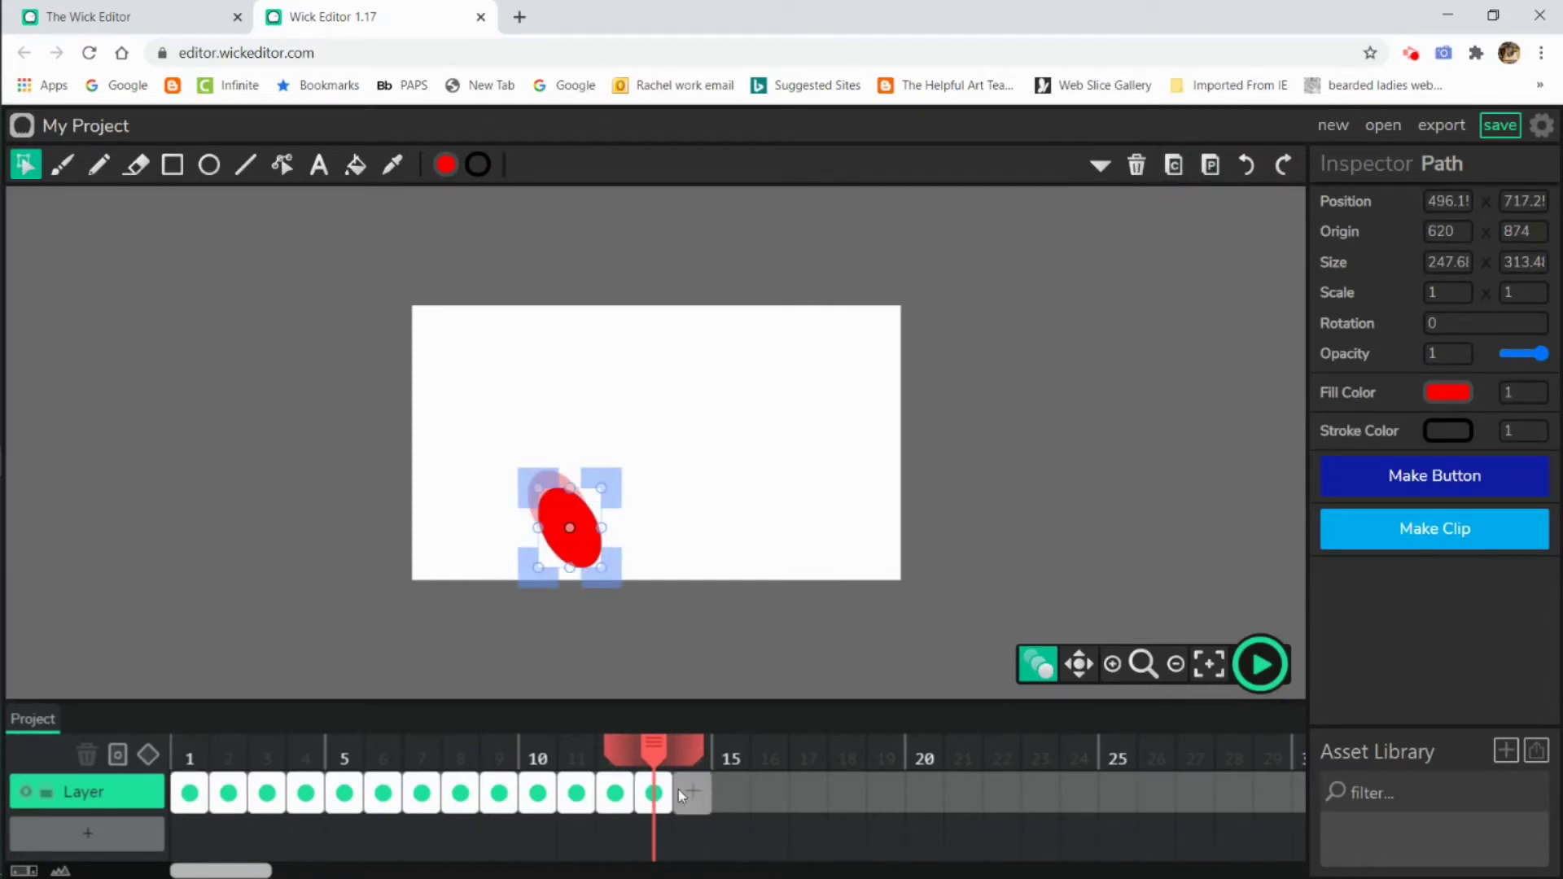
left_click(1211, 166)
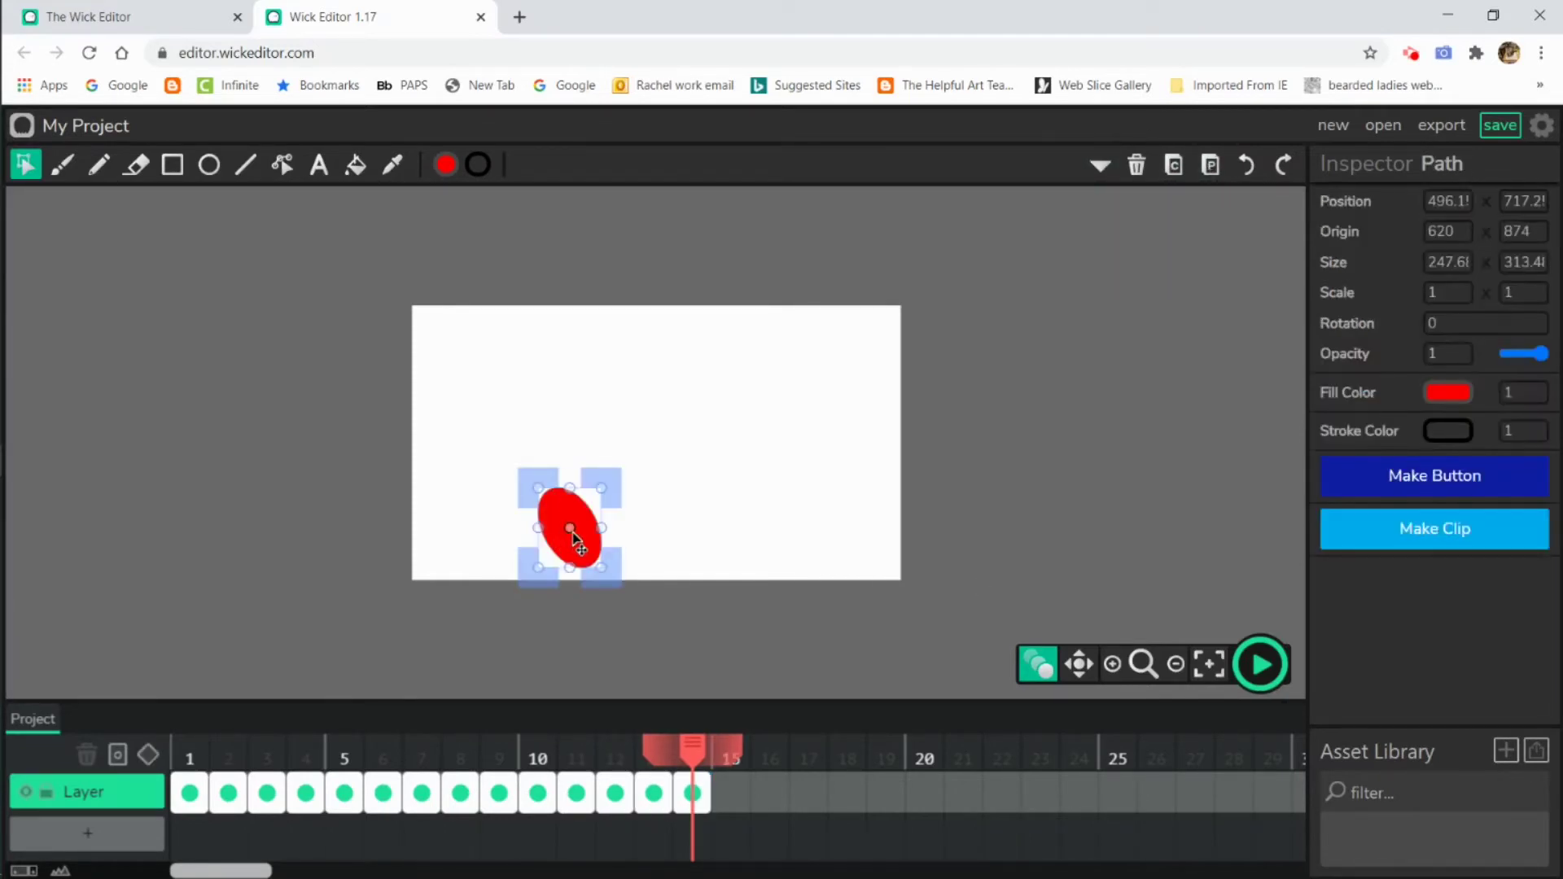
left_click_drag(538, 528, 577, 580)
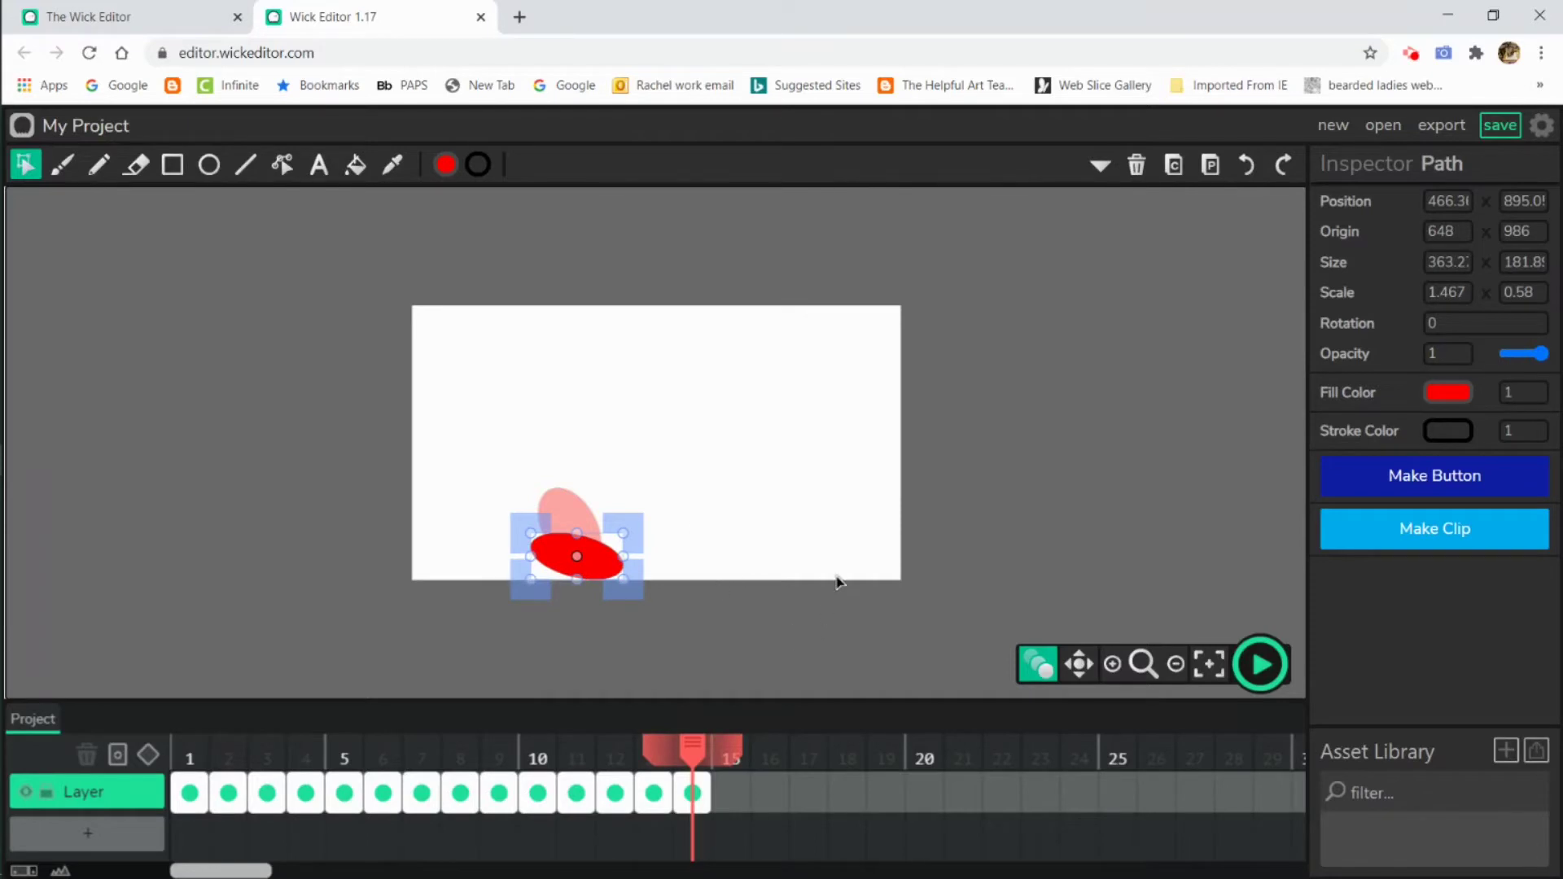
Copy the squashed ellipse into a new frame 15 and stretch it even wider
left_click(1173, 166)
left_click(737, 798)
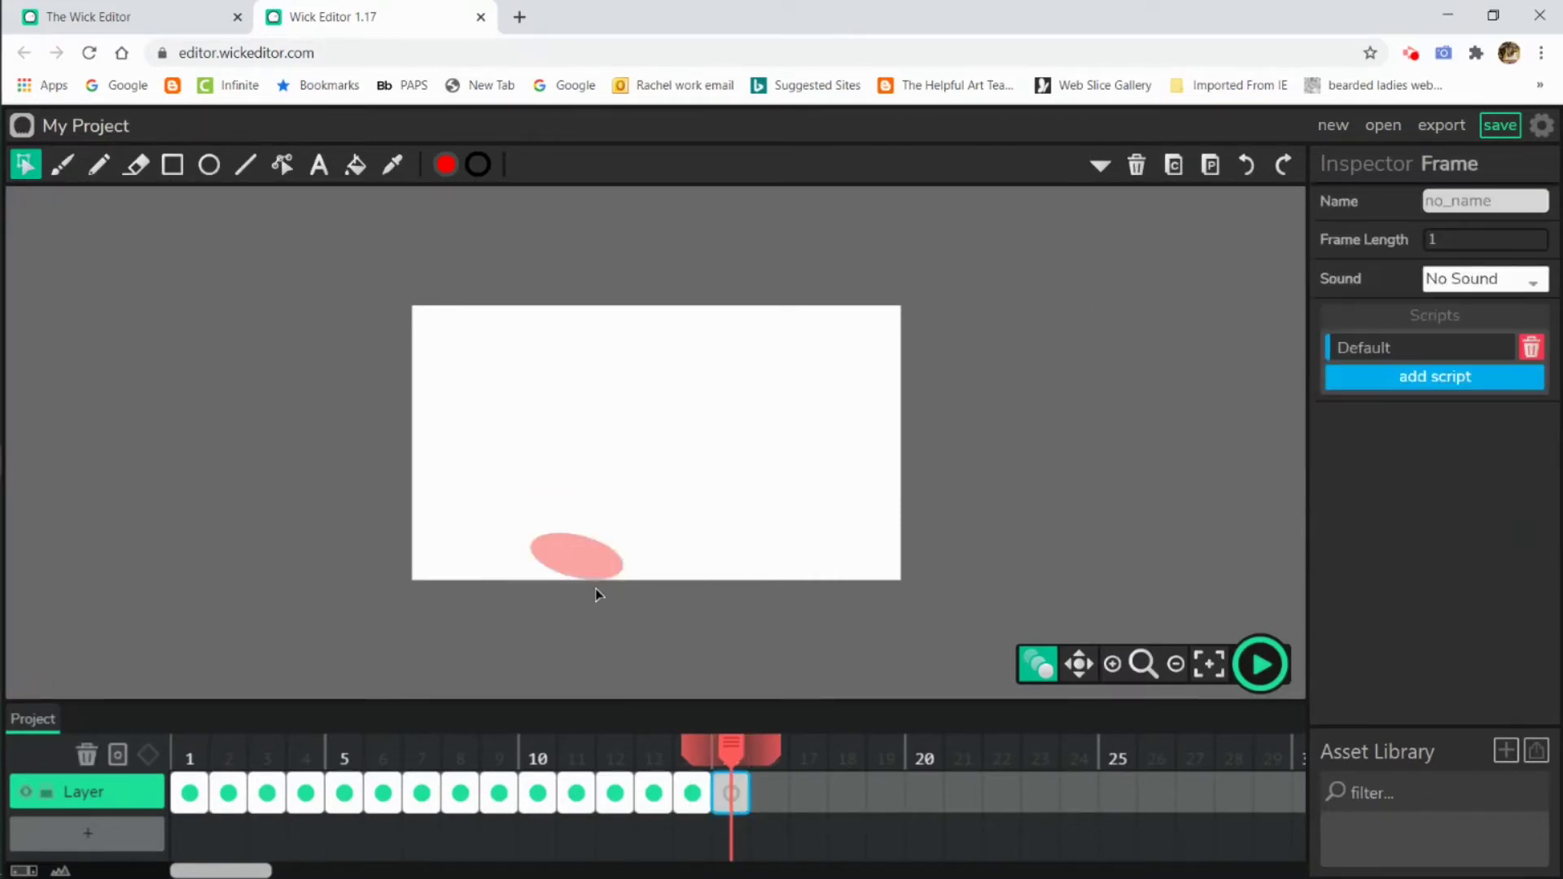
left_click(1211, 167)
mouse_move(621, 561)
left_mouse_down()
mouse_move(583, 568)
mouse_move(604, 575)
left_mouse_up()
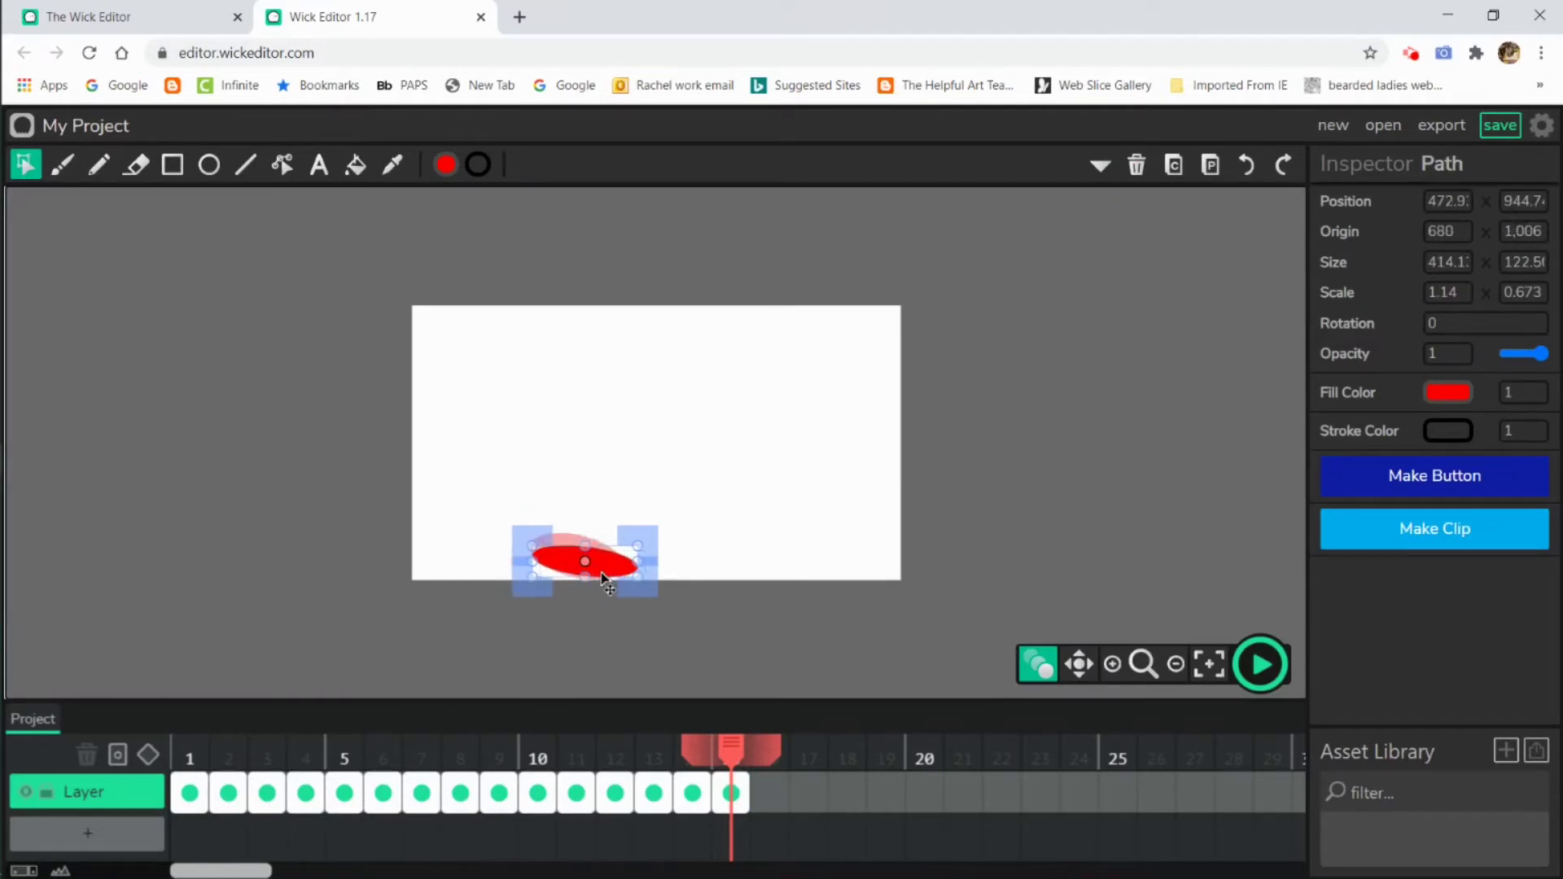
Paste the ellipse into a new frame 16 and make it taller again
left_click(1173, 165)
left_click(770, 792)
left_click(1201, 169)
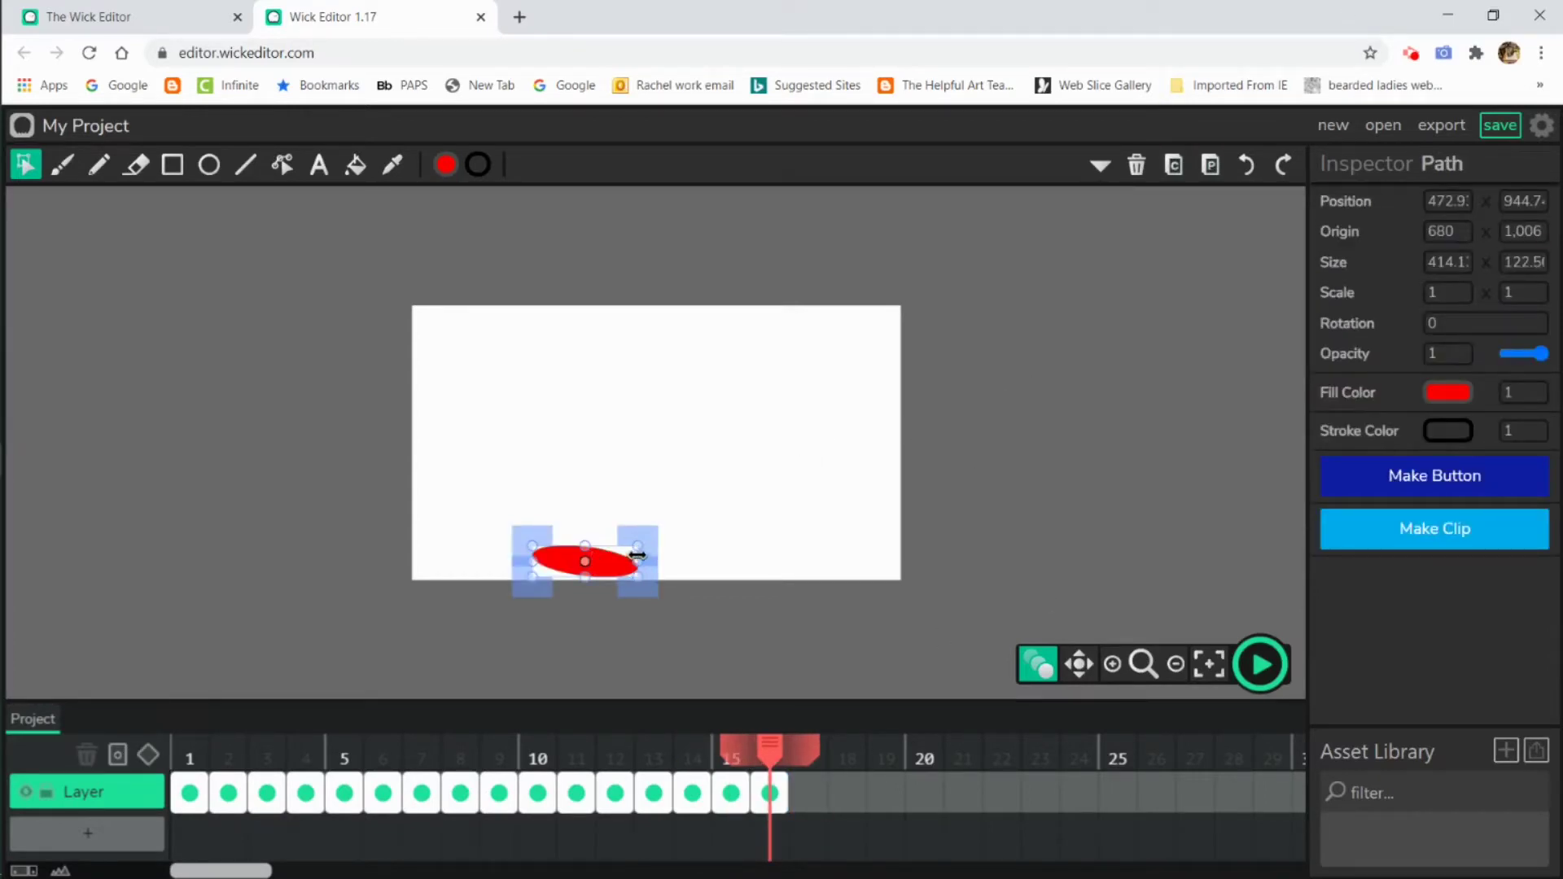
mouse_move(584, 540)
left_mouse_down()
mouse_move(588, 521)
mouse_move(559, 546)
mouse_move(588, 522)
left_mouse_up()
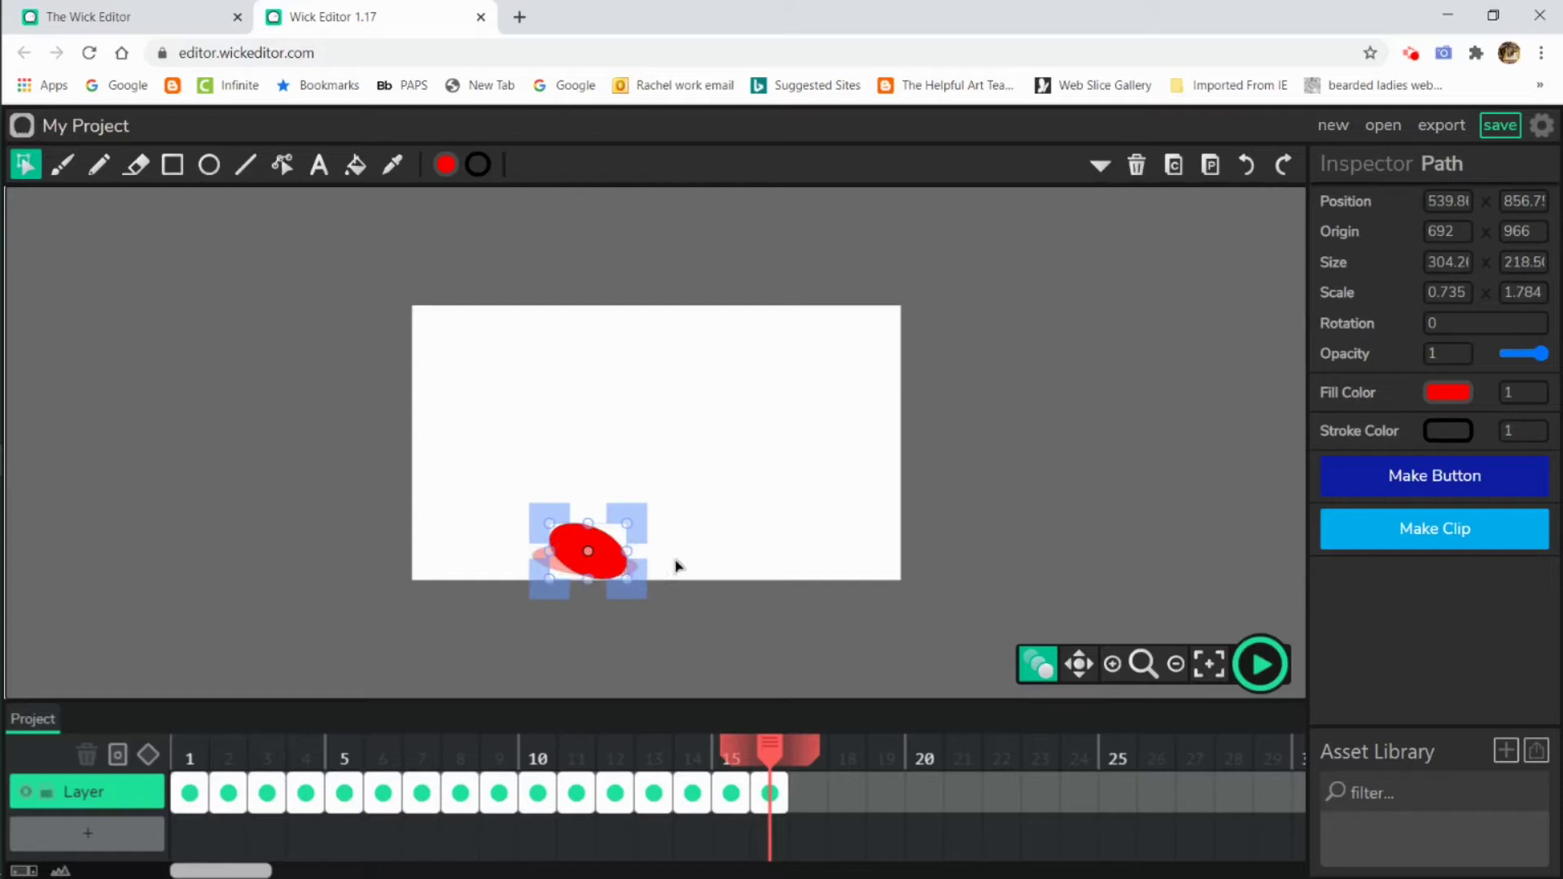
Paste into frame 17, then enlarge, rotate clockwise and widen the ellipse to 1.314 × 0.754
left_click(810, 794)
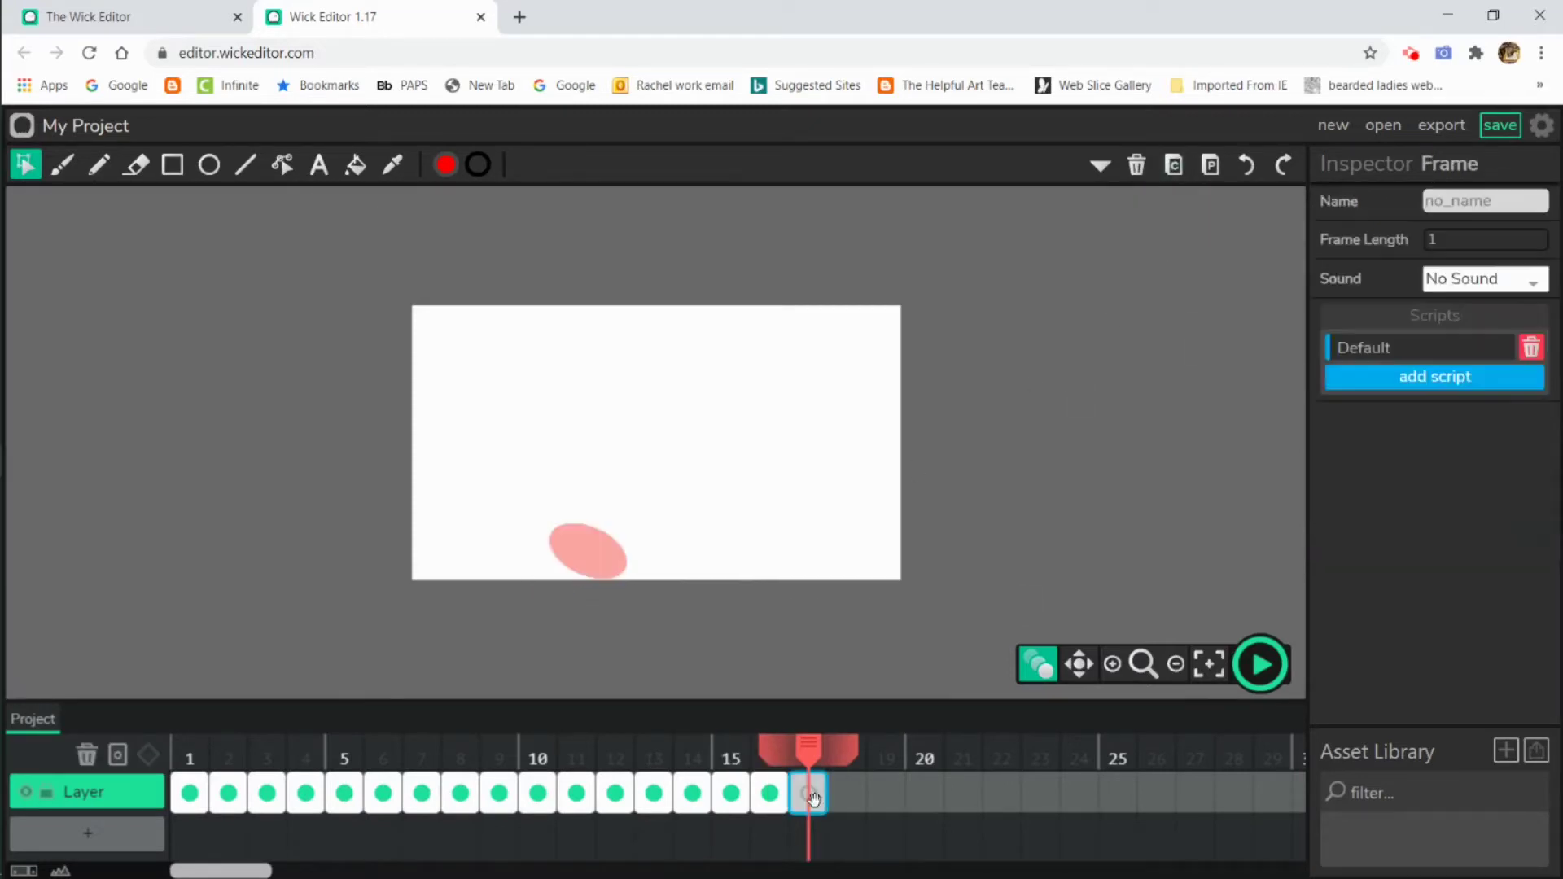
left_click(1211, 167)
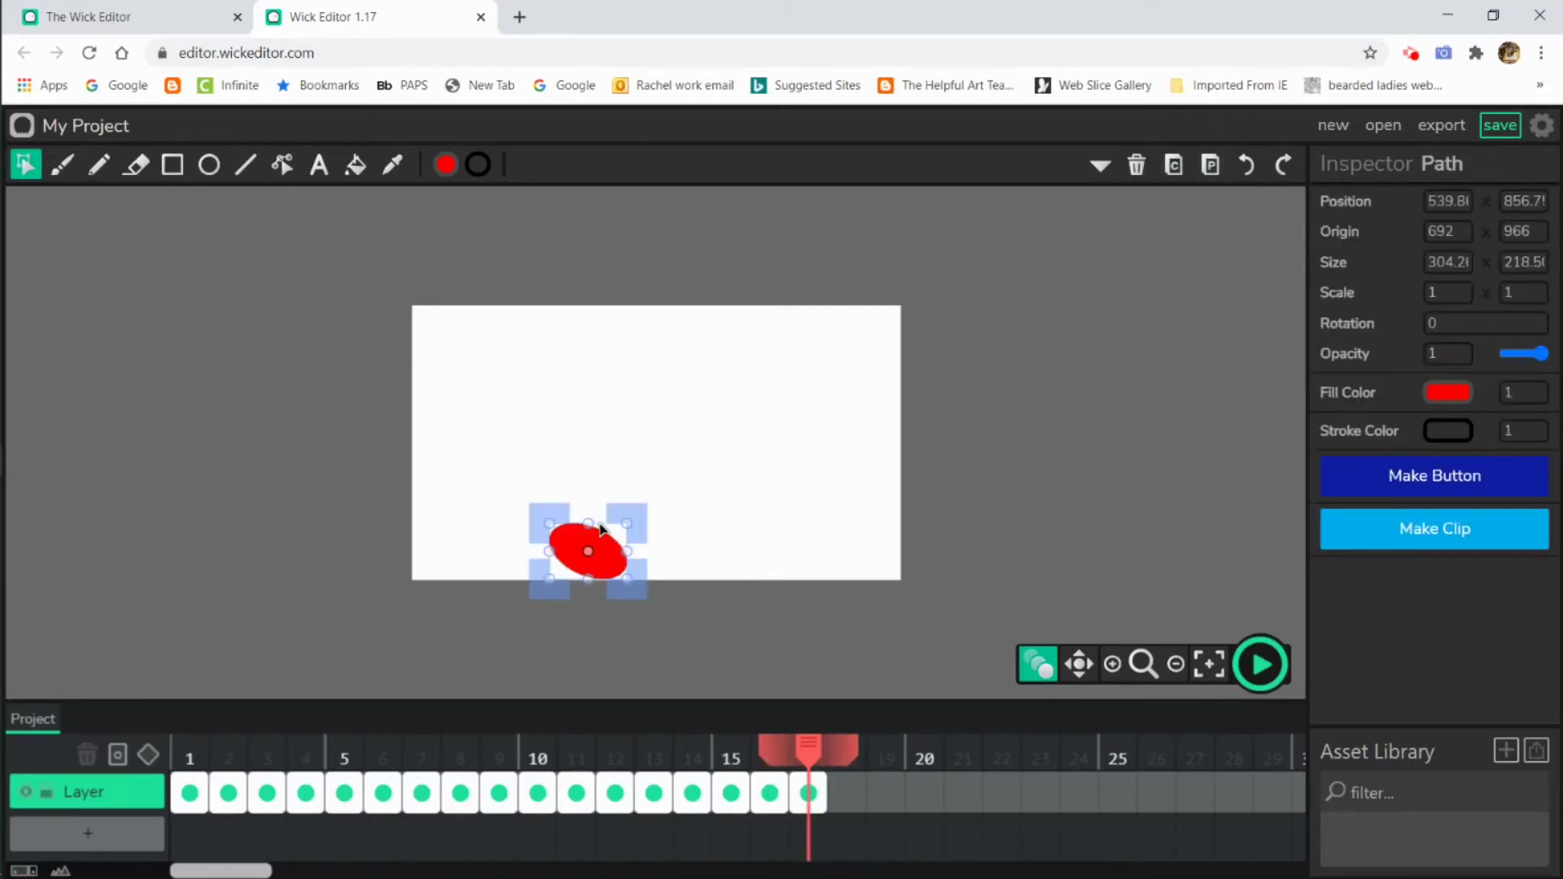
left_click_drag(625, 528, 550, 522)
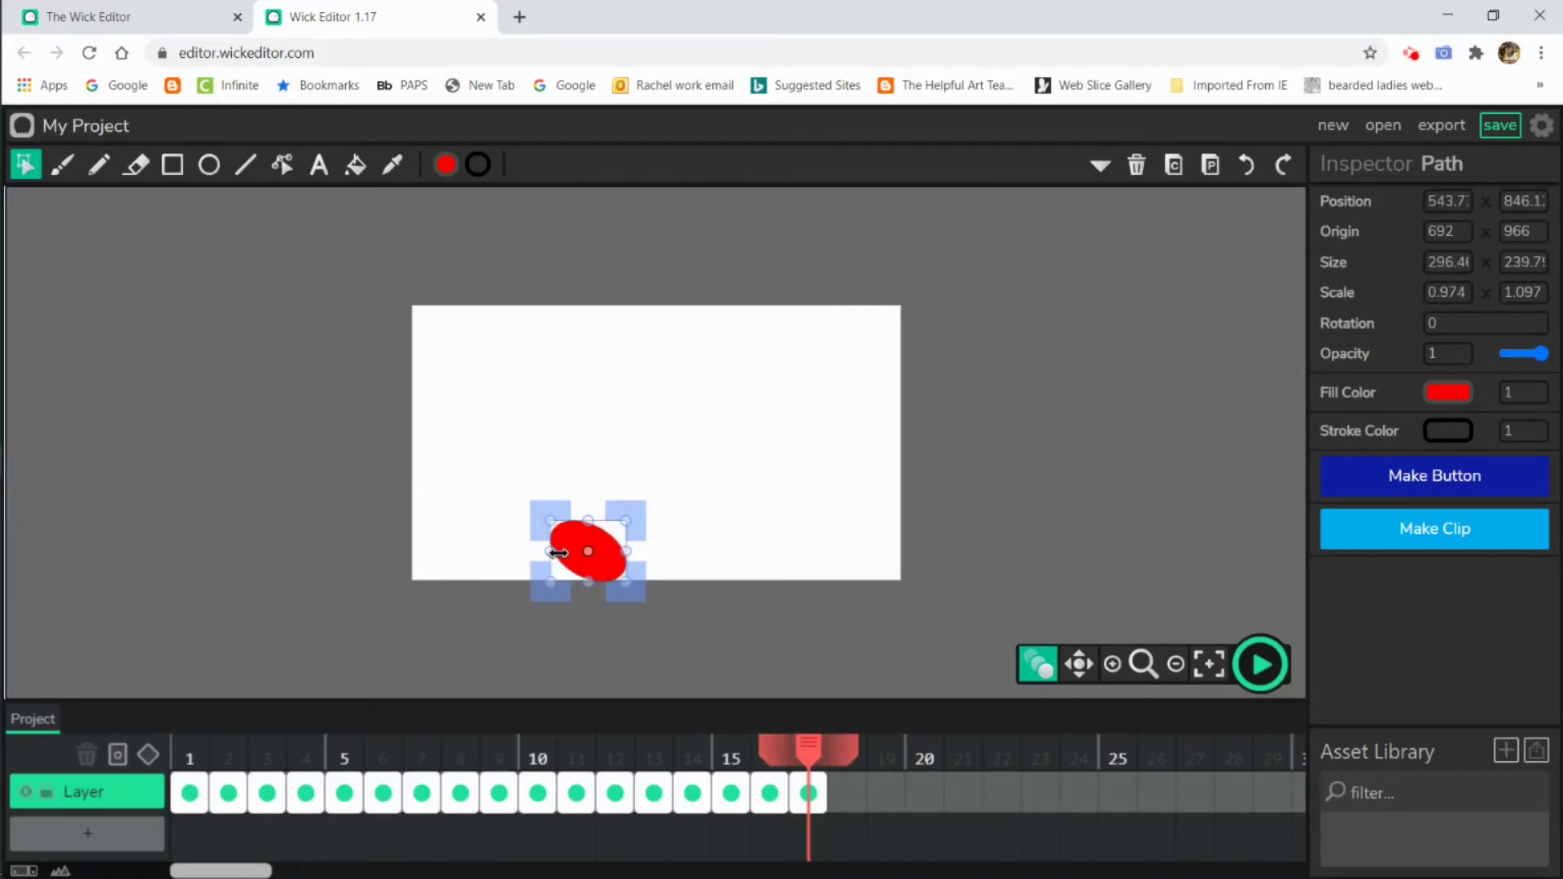
left_click_drag(641, 513, 637, 577)
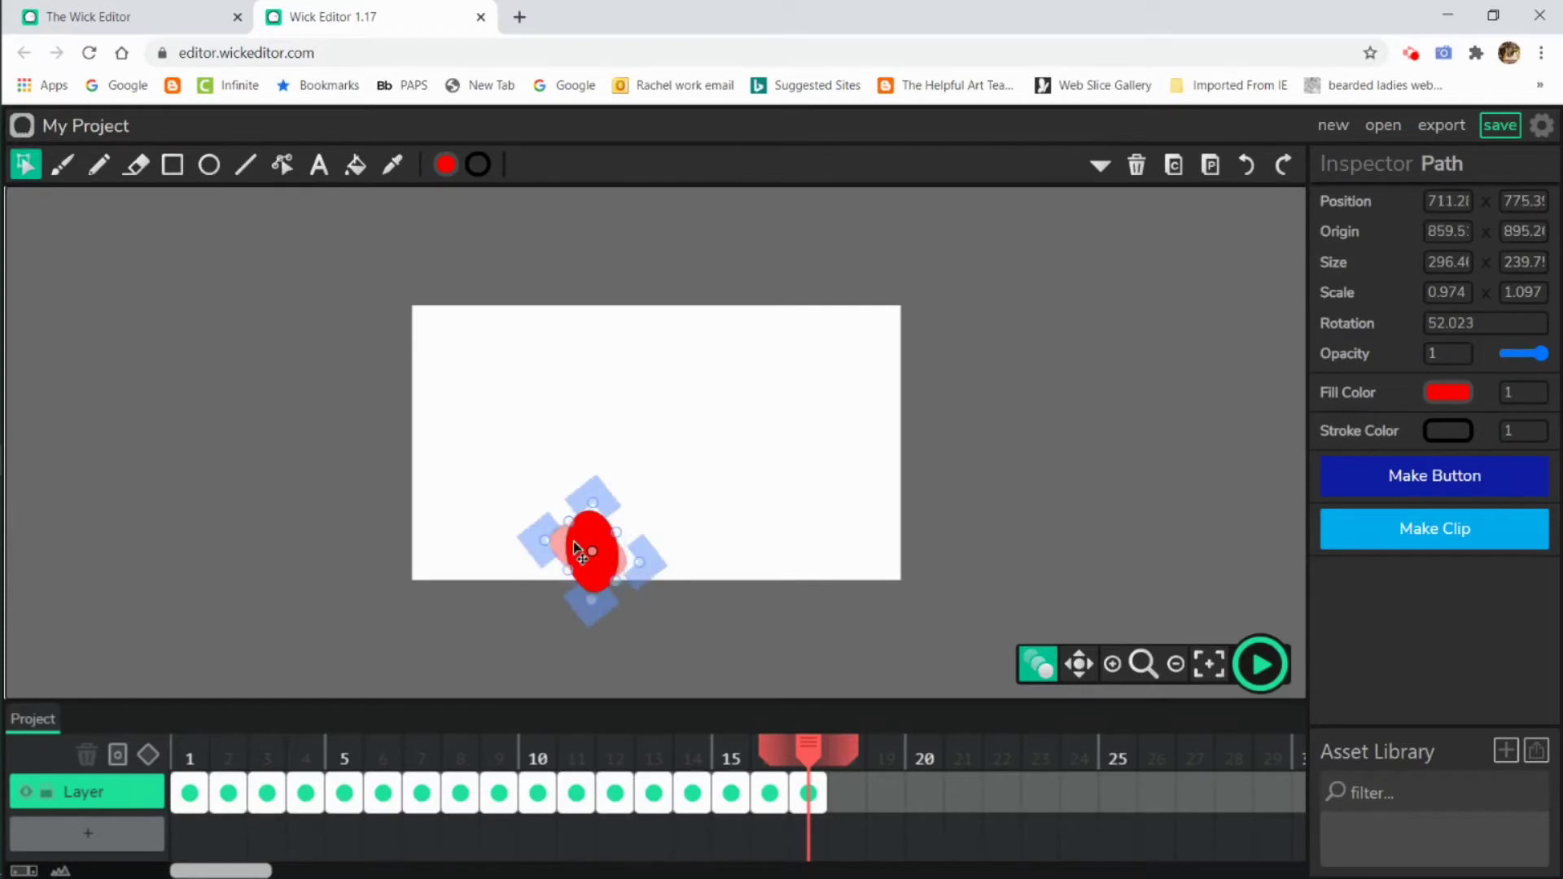
left_click_drag(546, 528, 584, 505)
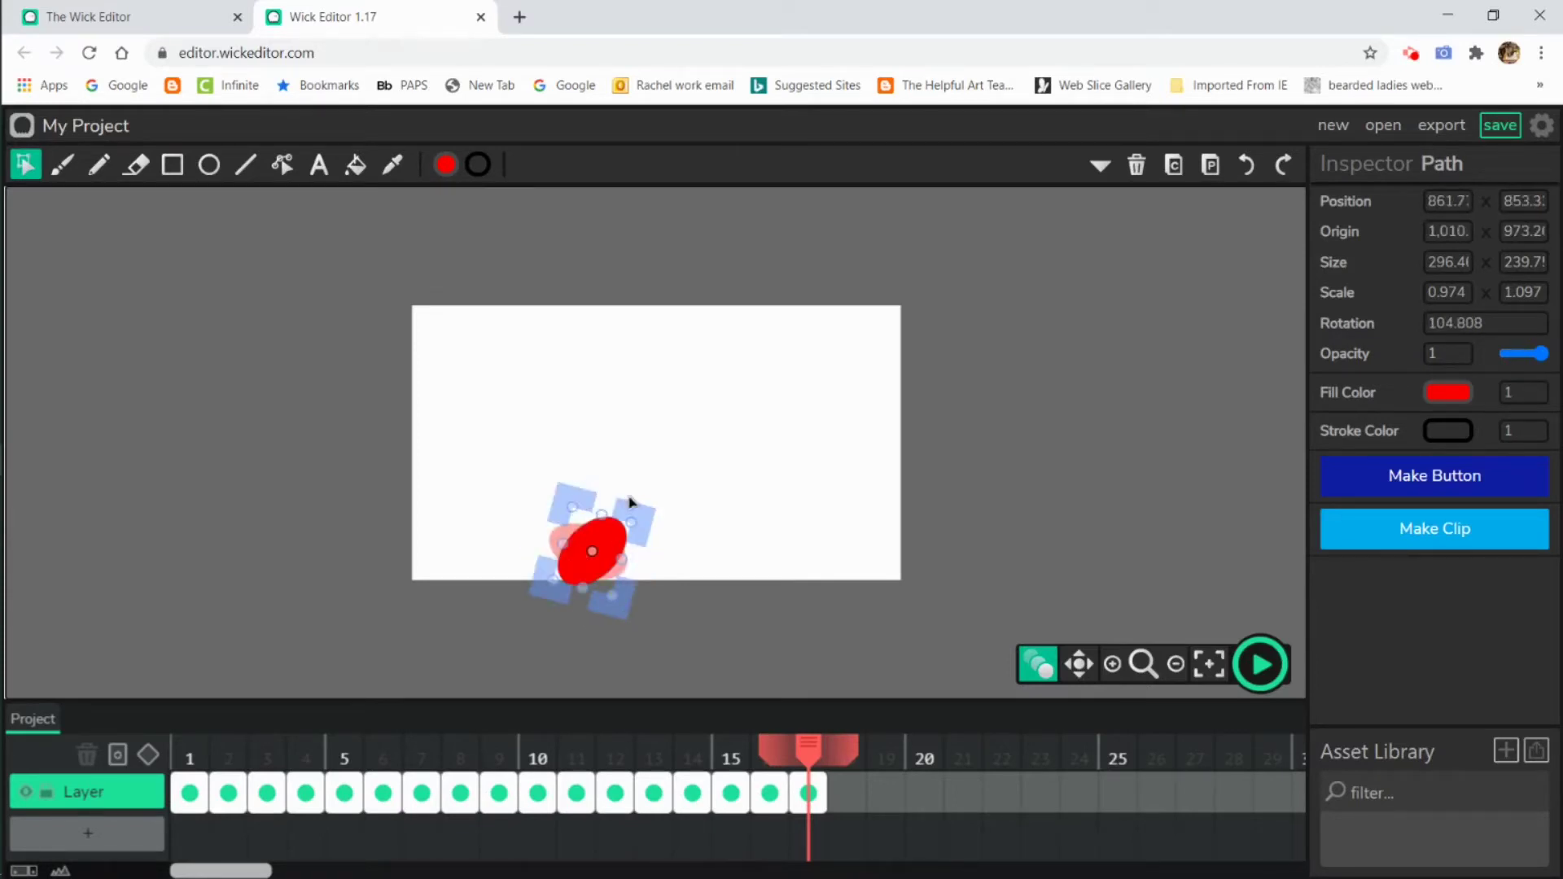
left_click(634, 555)
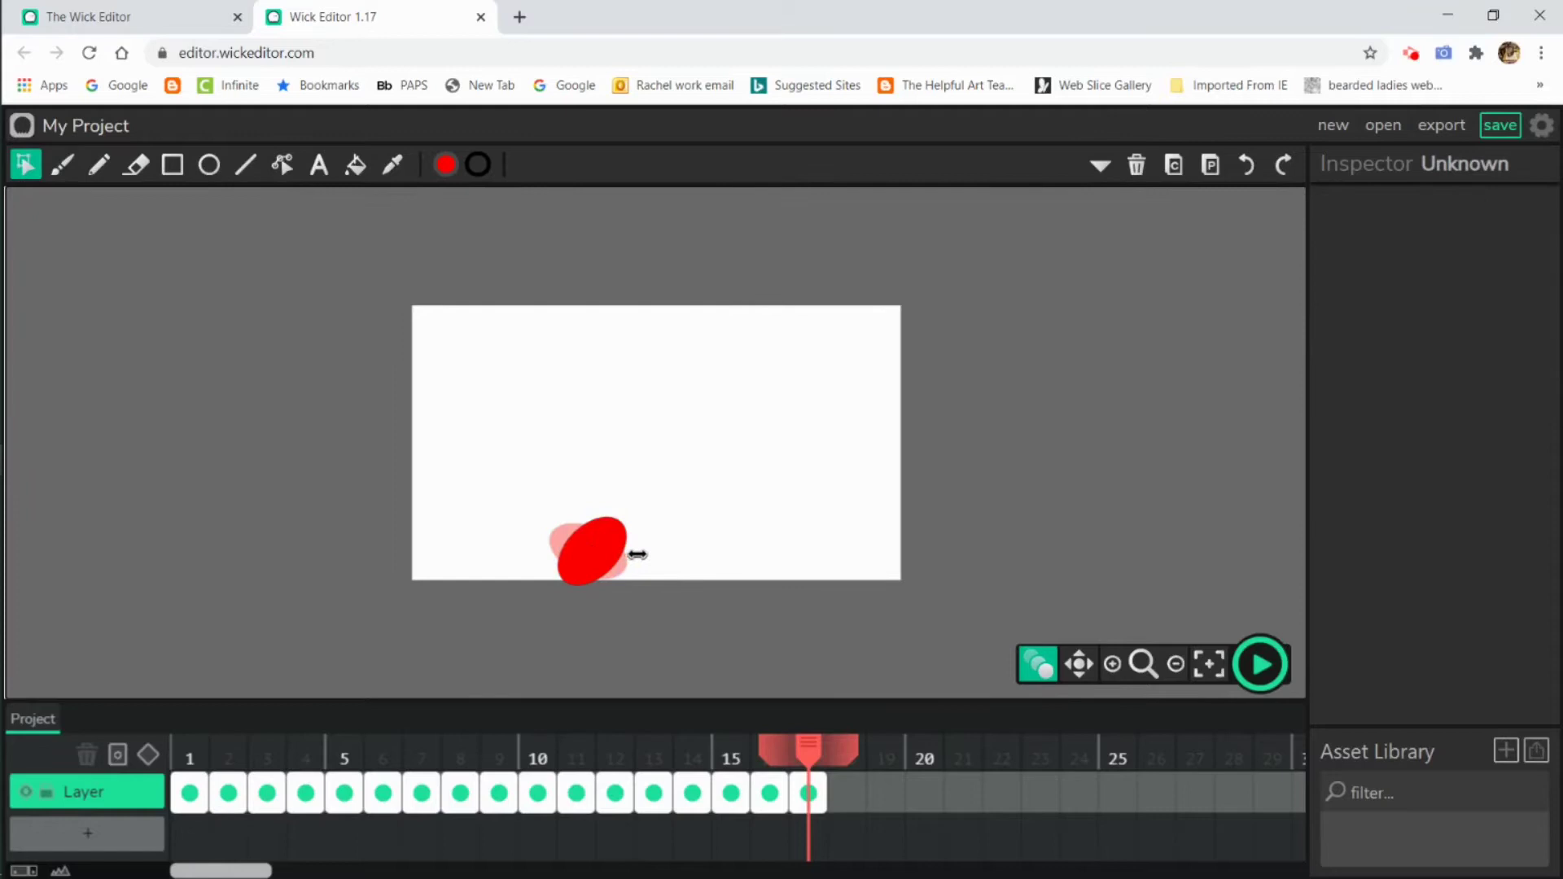
left_click(626, 553)
mouse_move(633, 554)
left_mouse_down()
mouse_move(593, 536)
mouse_move(607, 556)
left_mouse_up()
Paste the ball into frame 18 and stretch it tall after the squash
left_click(1173, 165)
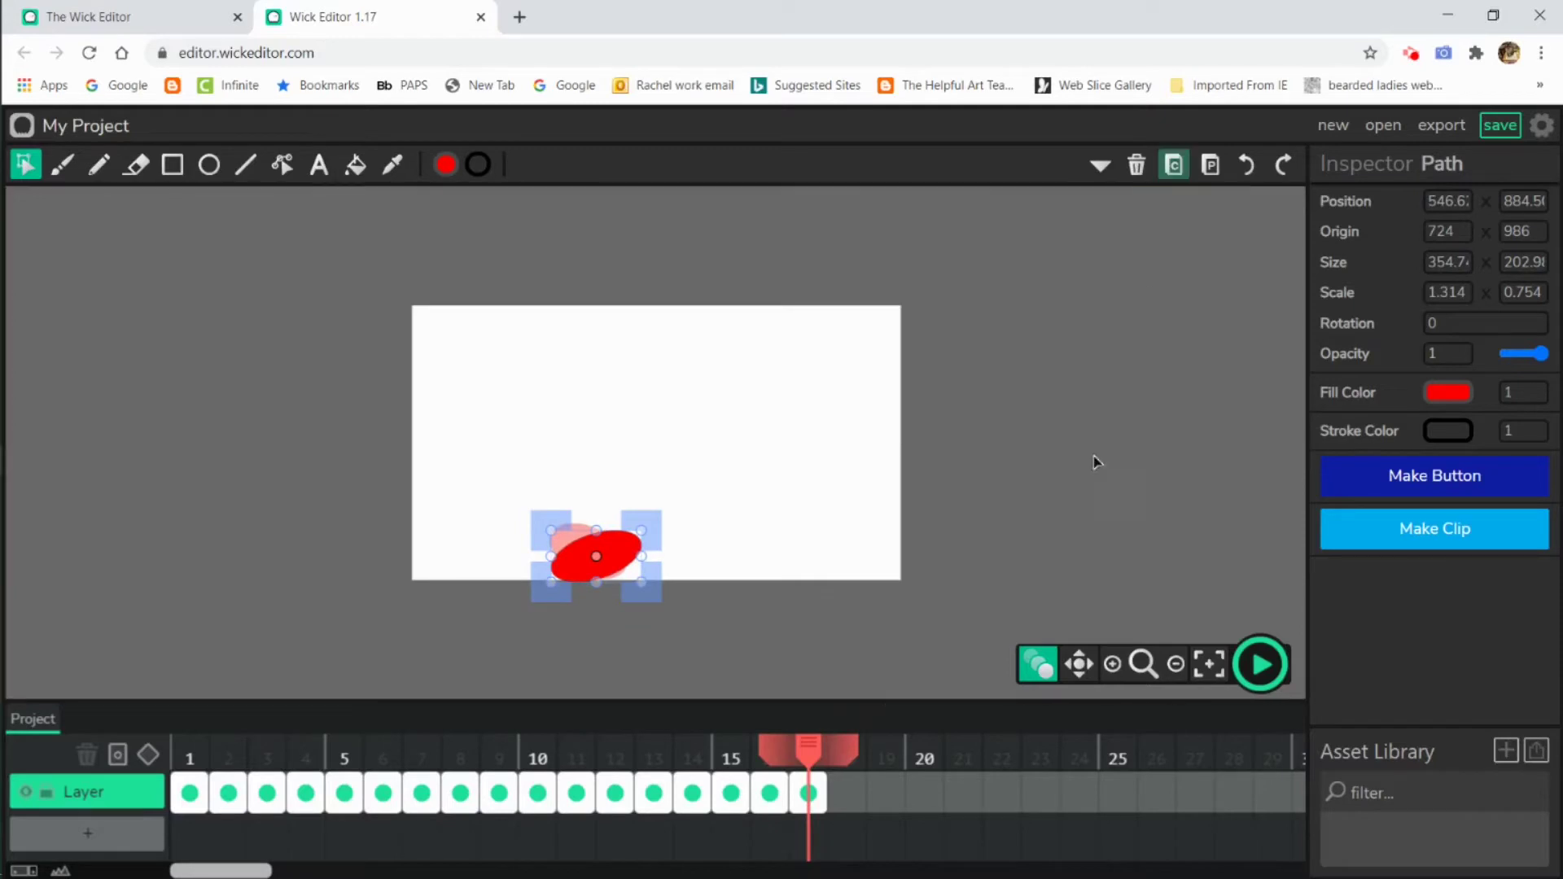
left_click(847, 792)
left_click(1207, 167)
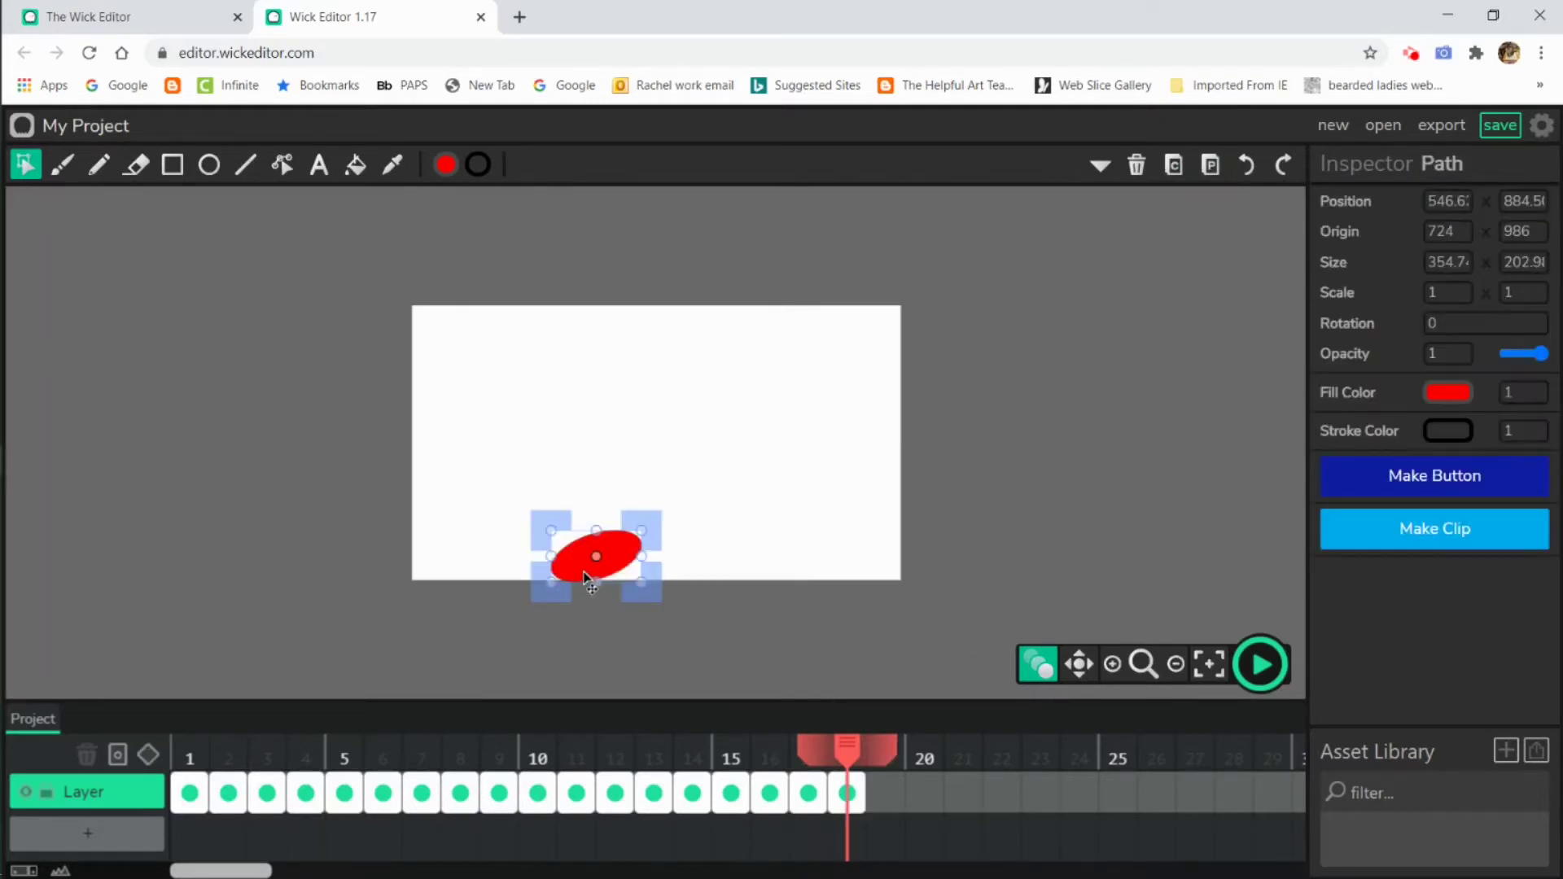
left_click_drag(598, 533, 633, 561)
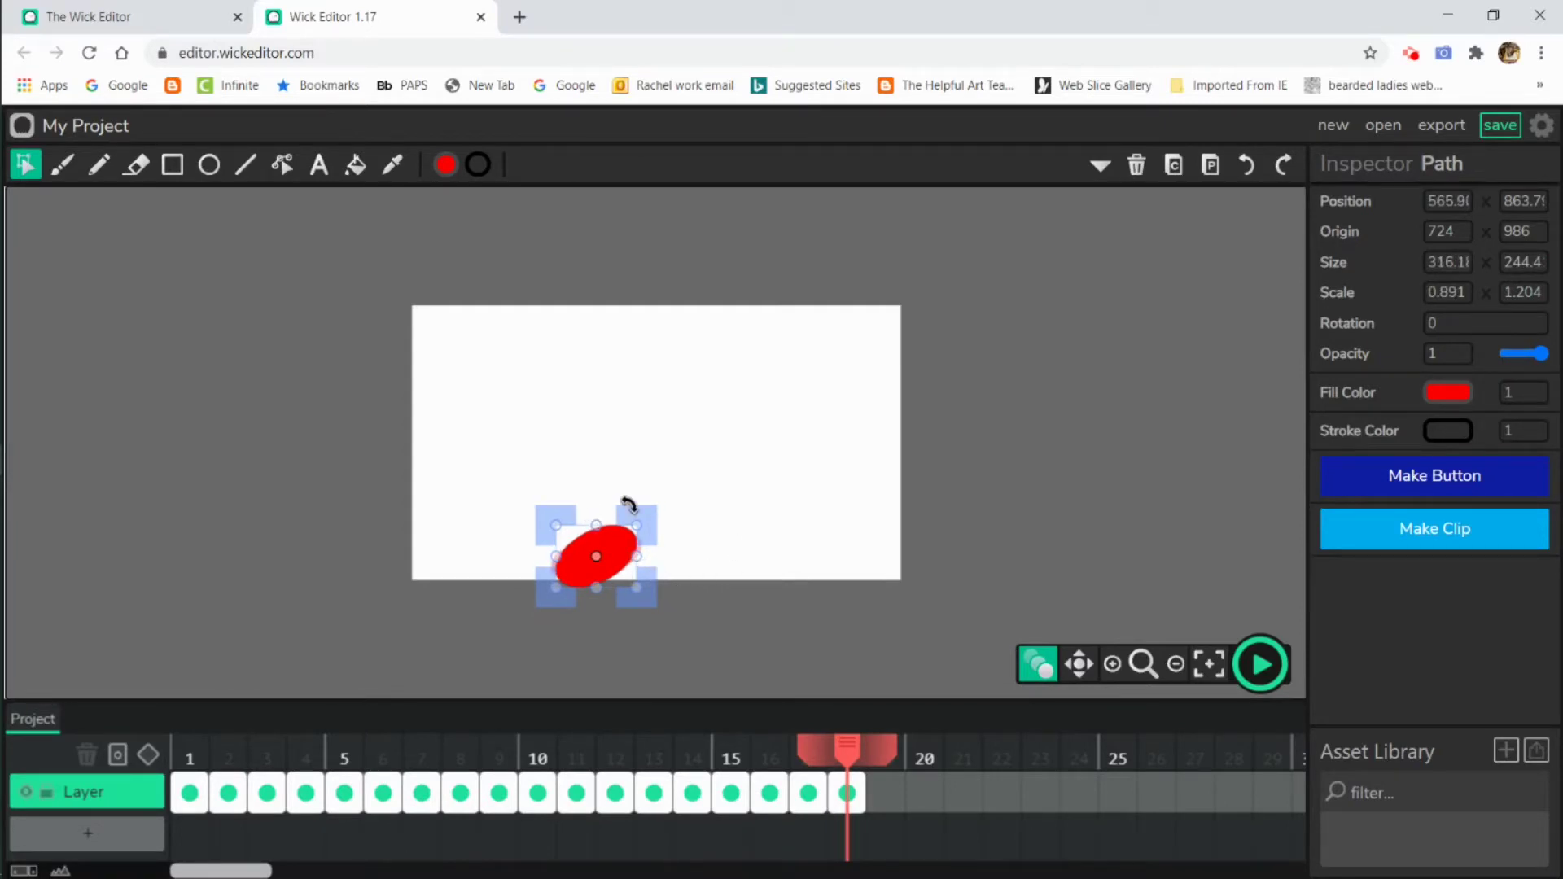
left_click_drag(603, 517, 605, 554)
Copy the ball into frames 19 and 20, moving frame 20's up and right
left_click(1173, 165)
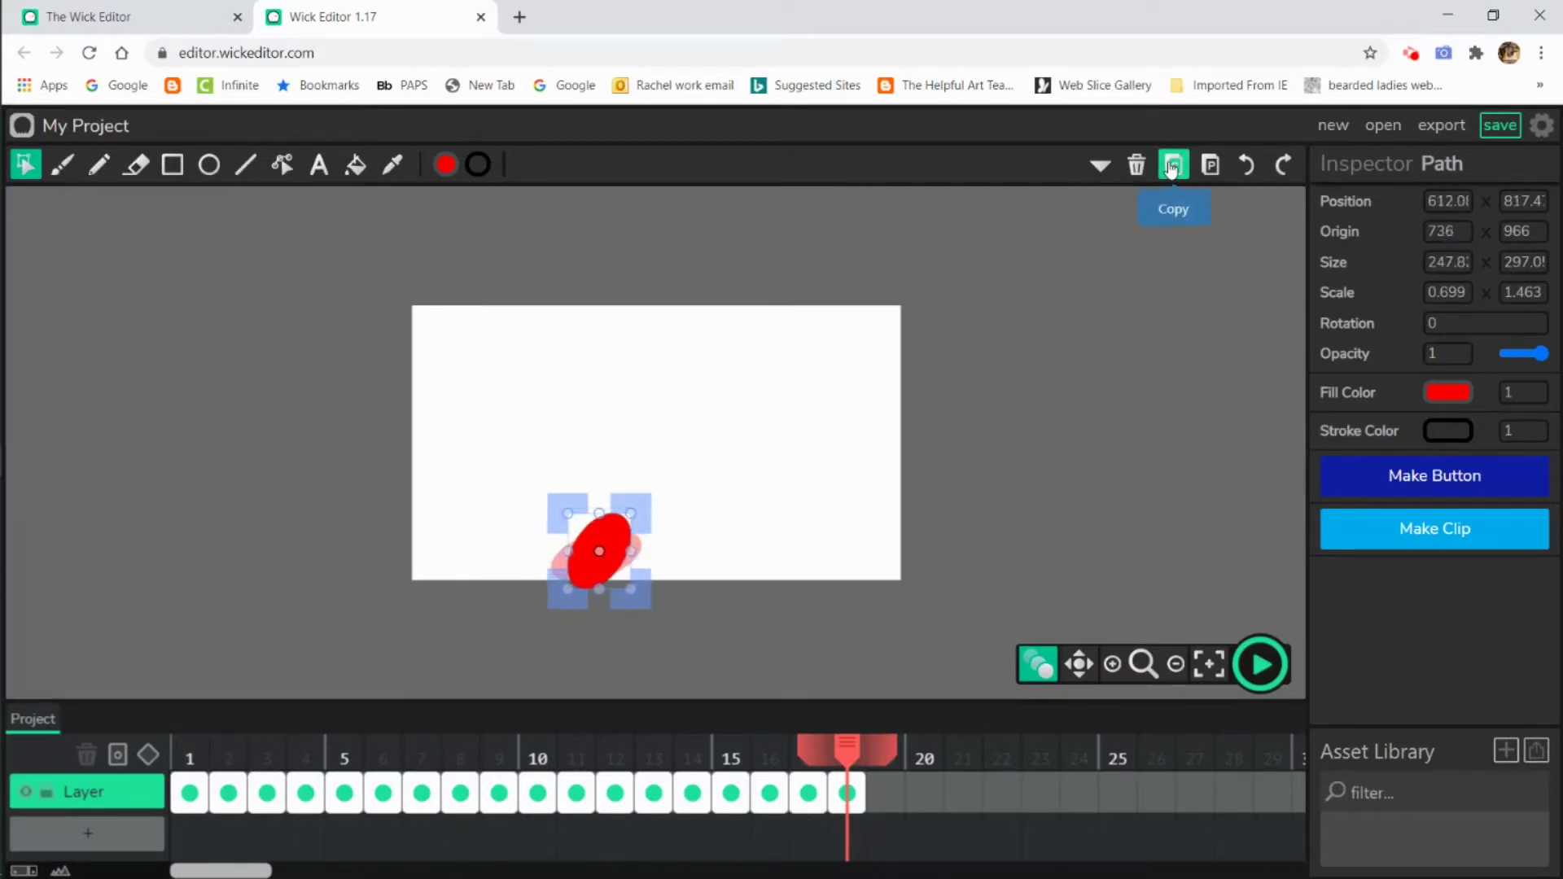
left_click(886, 793)
left_click(1211, 166)
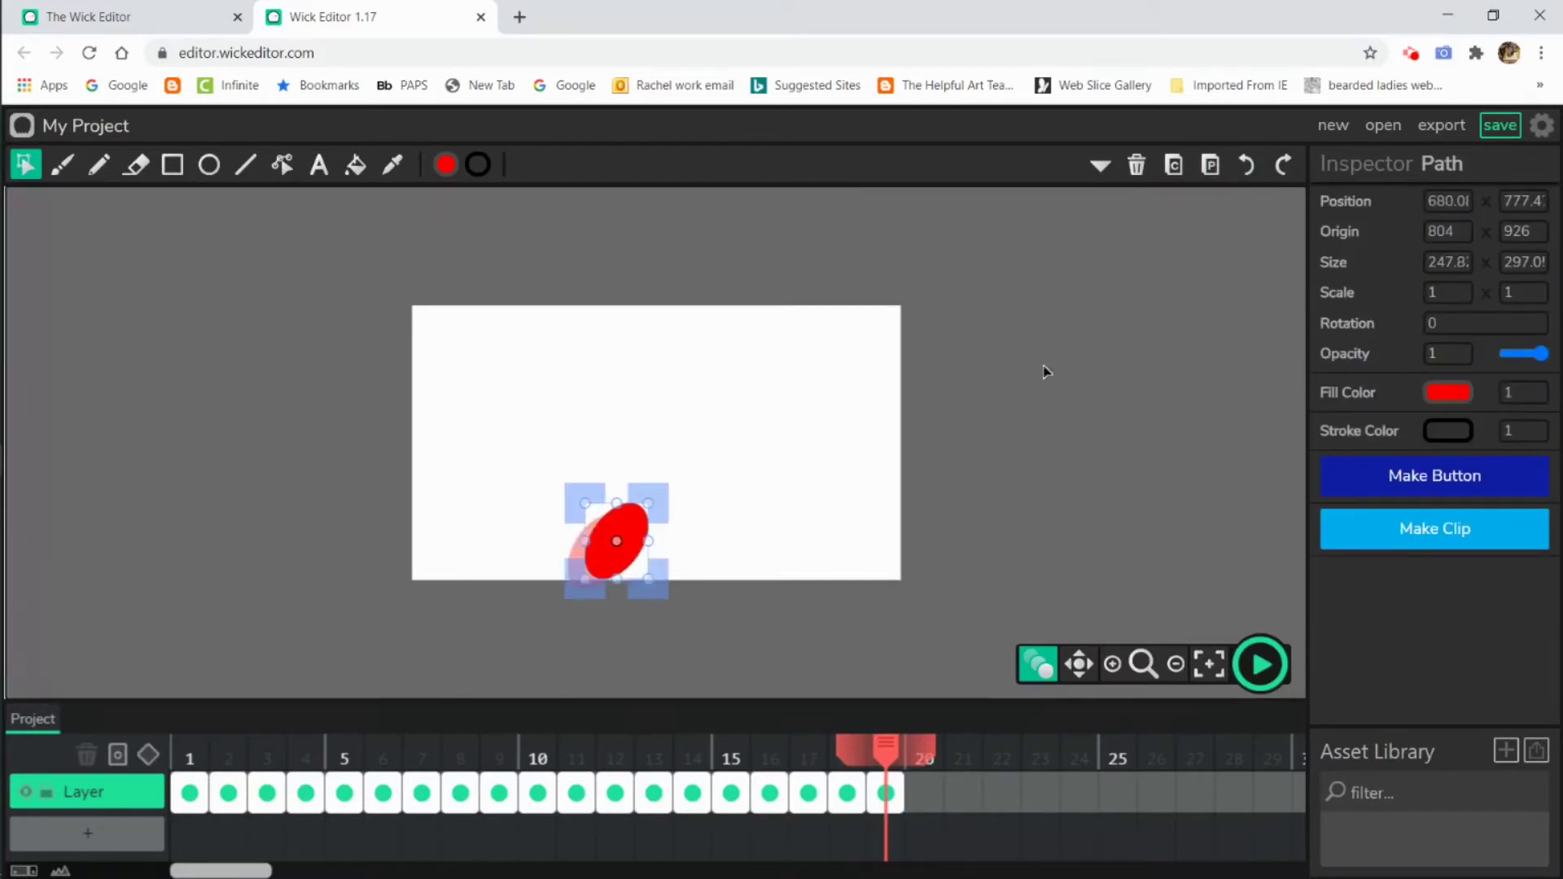
left_click(1174, 165)
left_click(925, 792)
left_click(1211, 165)
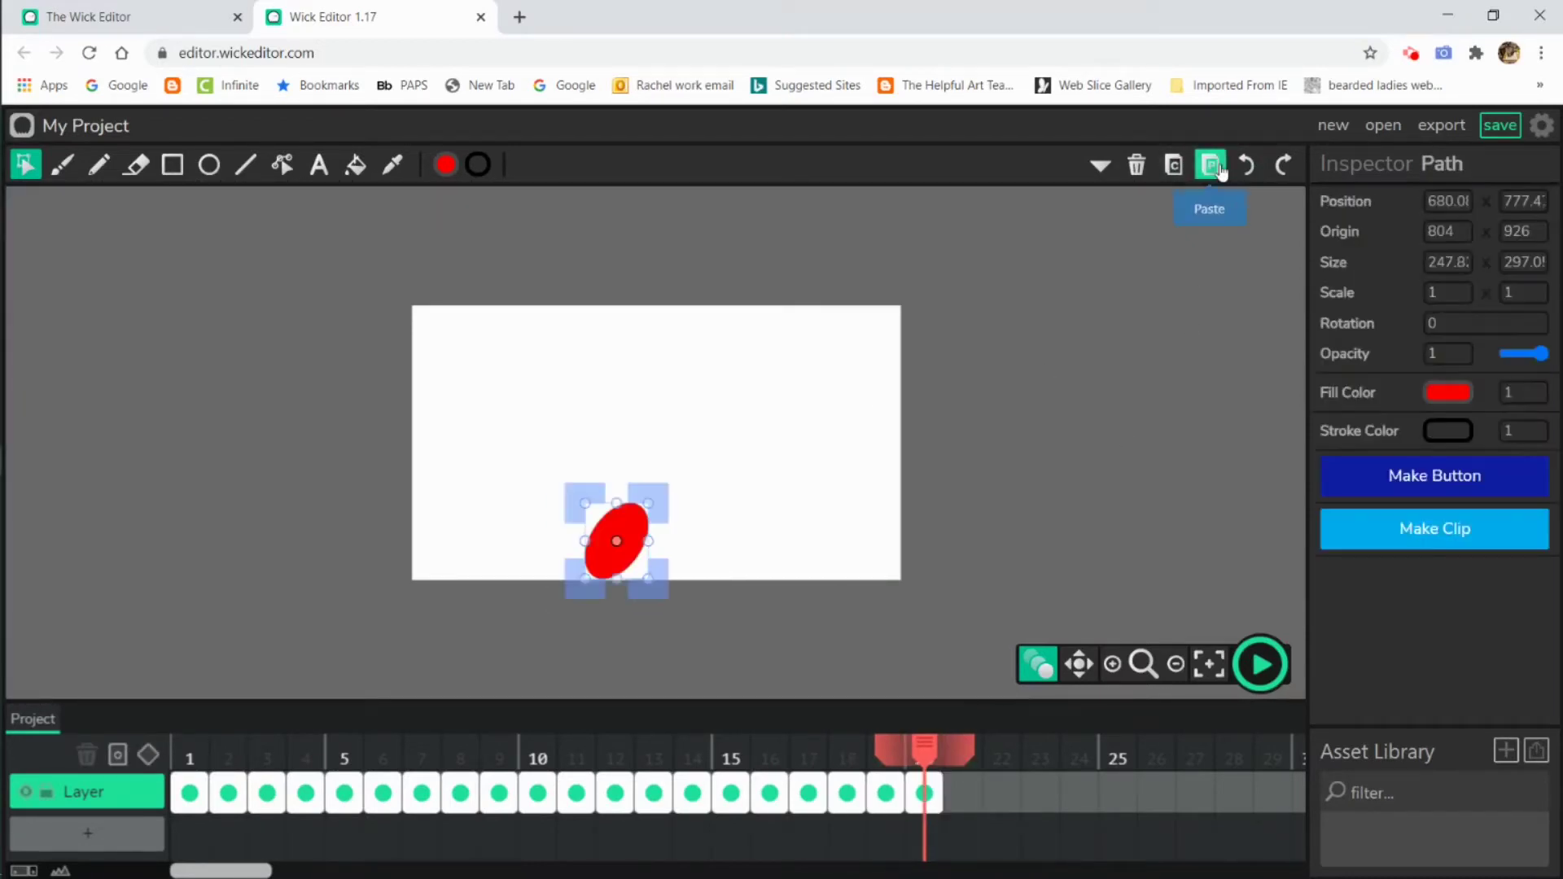
left_click_drag(630, 529, 649, 510)
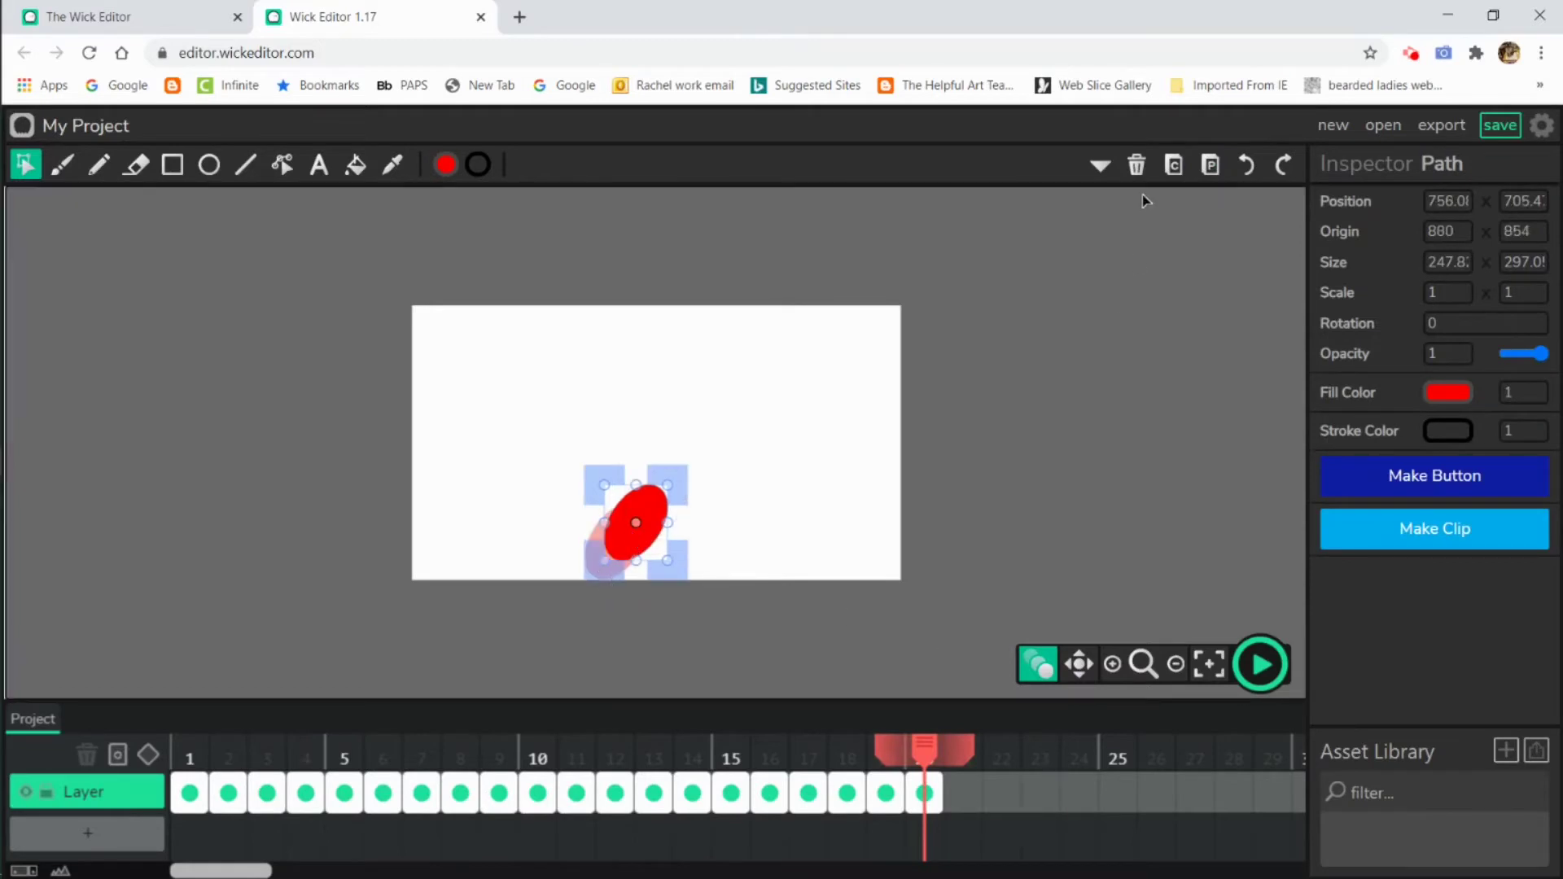
Paste the ball into frame 21, shrinking it and making it wider and shorter
left_click(1173, 166)
left_click(963, 792)
left_click(1211, 166)
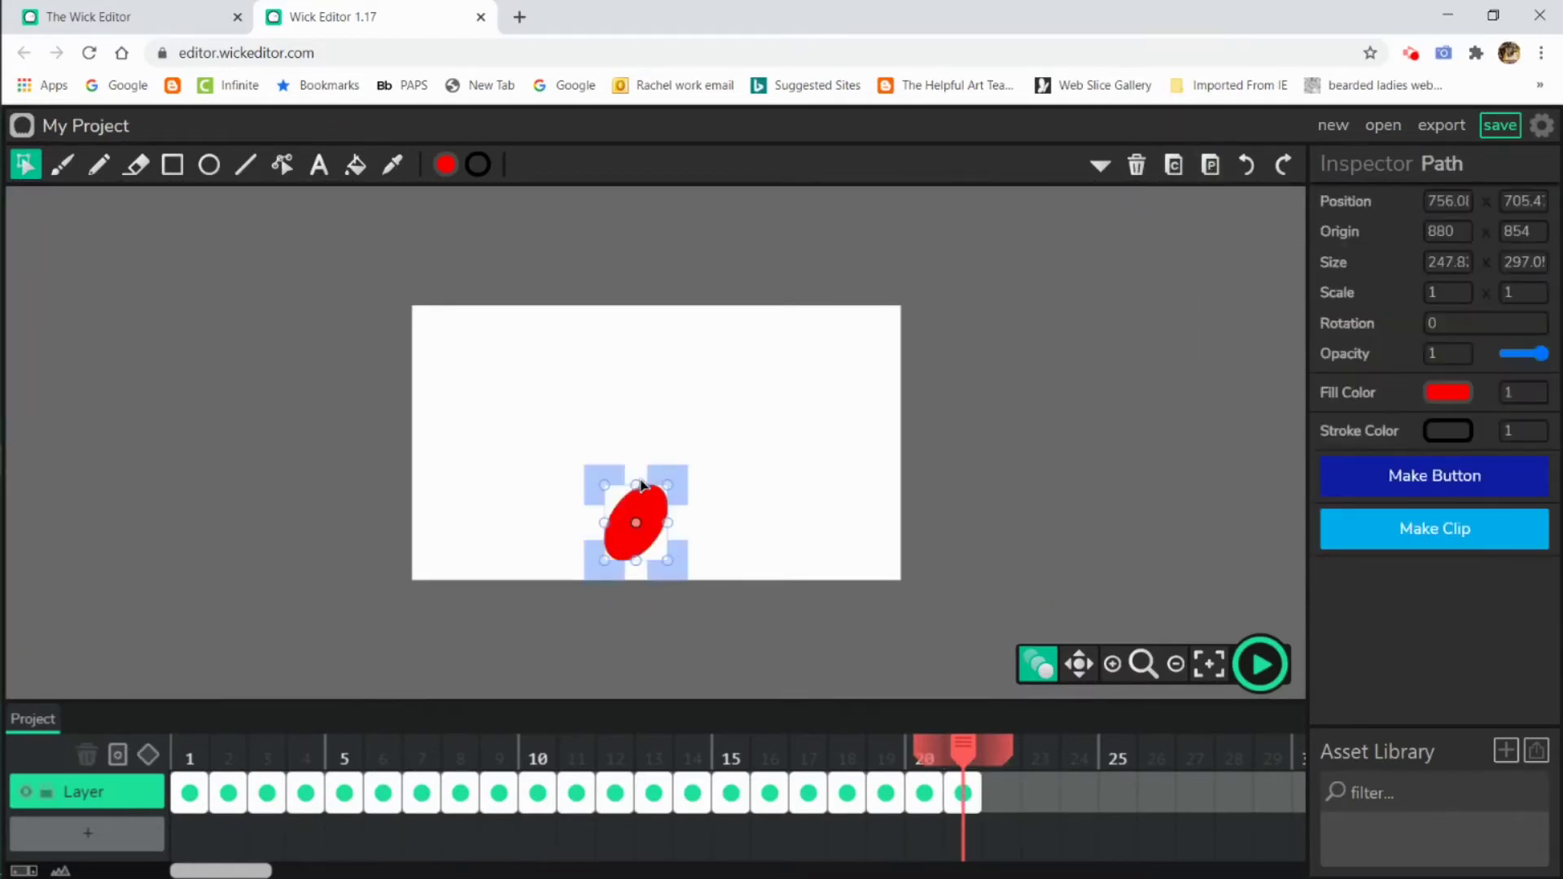
mouse_move(628, 562)
left_mouse_down()
mouse_move(680, 523)
mouse_move(645, 563)
mouse_move(611, 541)
left_mouse_up()
left_click_drag(636, 488, 633, 498)
Copy the ball into frames 22 and 23, moving frame 23's slightly up-right
left_click(1174, 166)
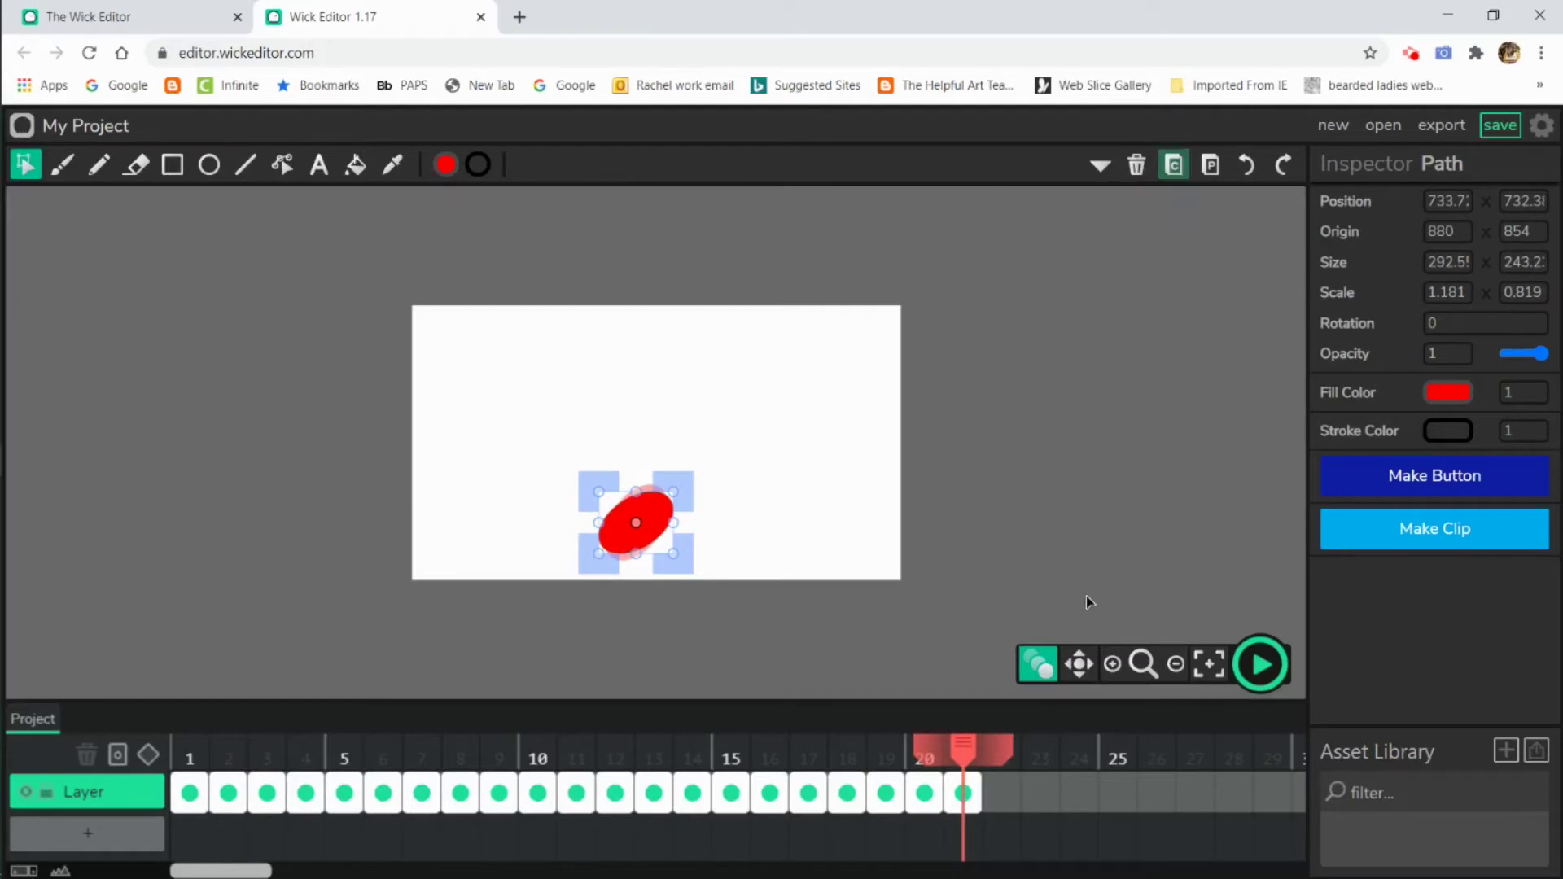
left_click(1002, 794)
left_click(1211, 166)
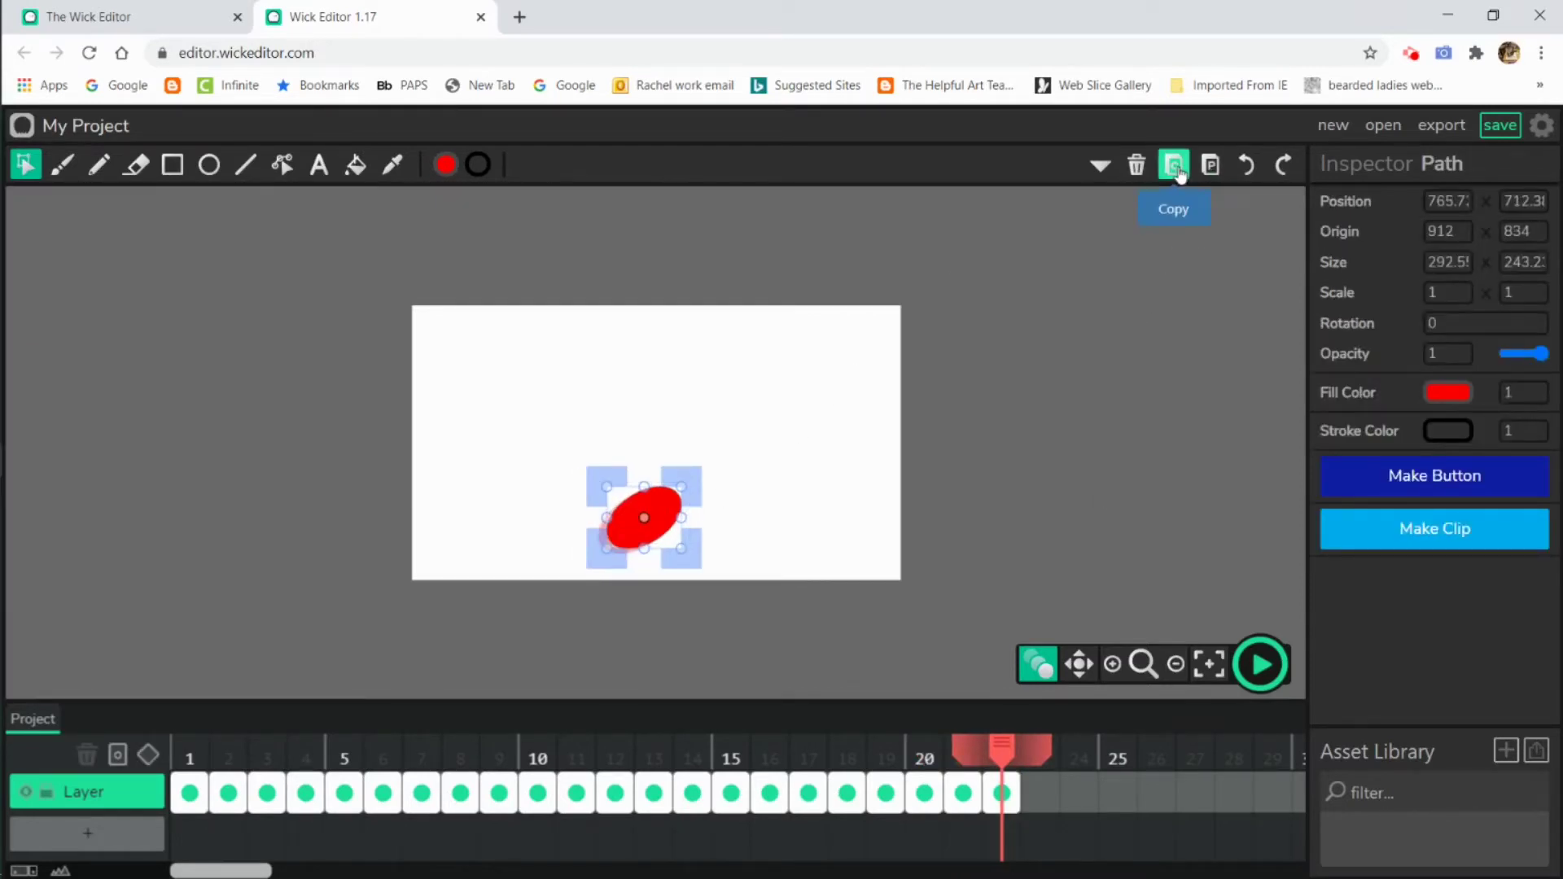
left_click(1174, 165)
key(".")
left_click(1211, 166)
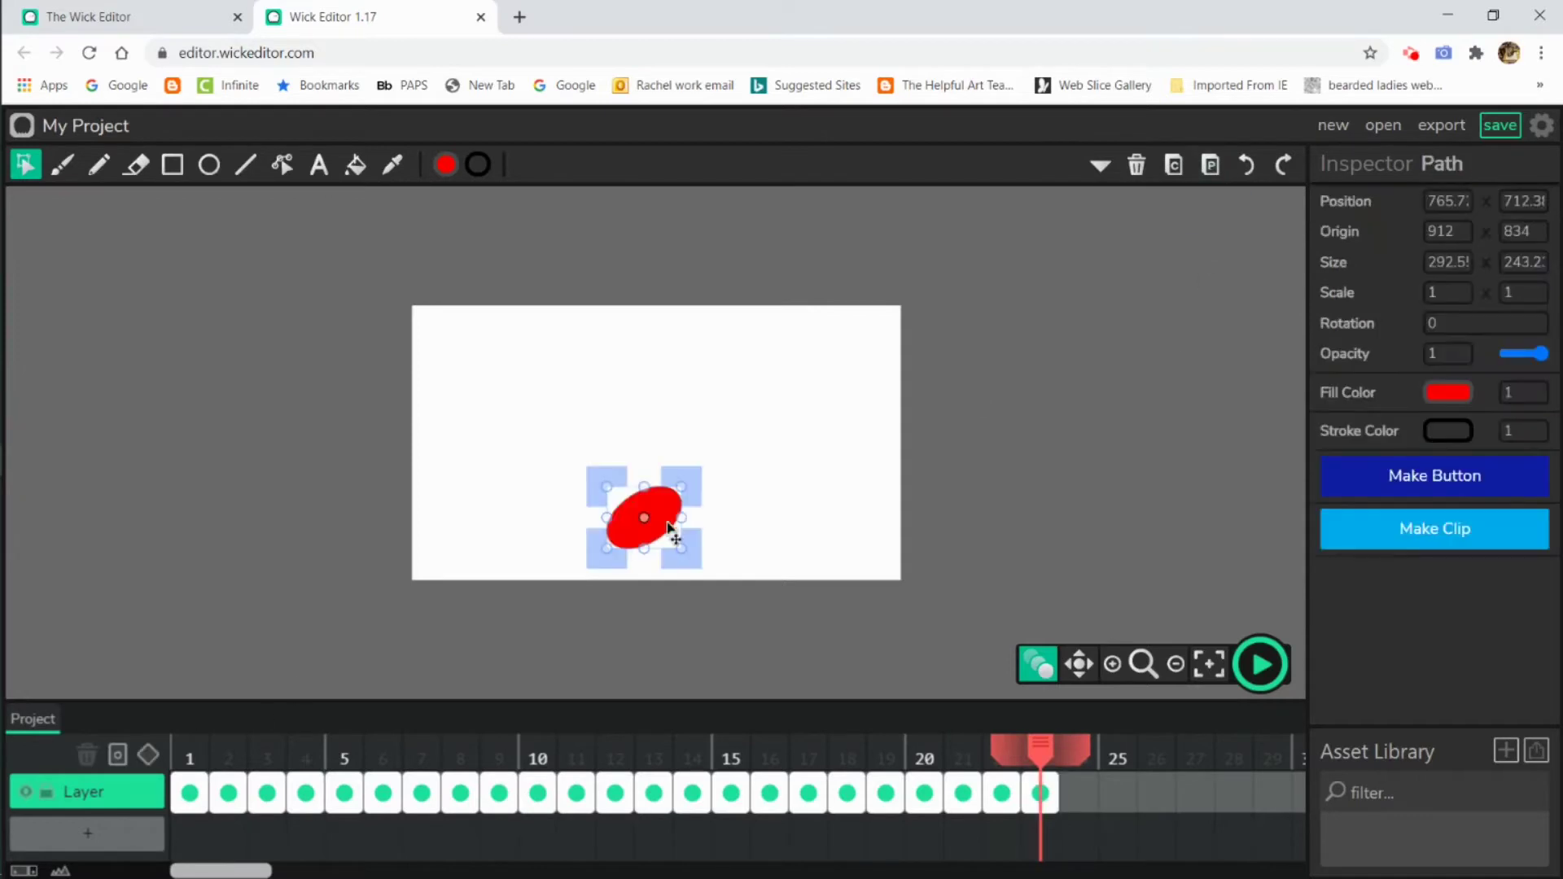
left_click_drag(681, 527, 690, 518)
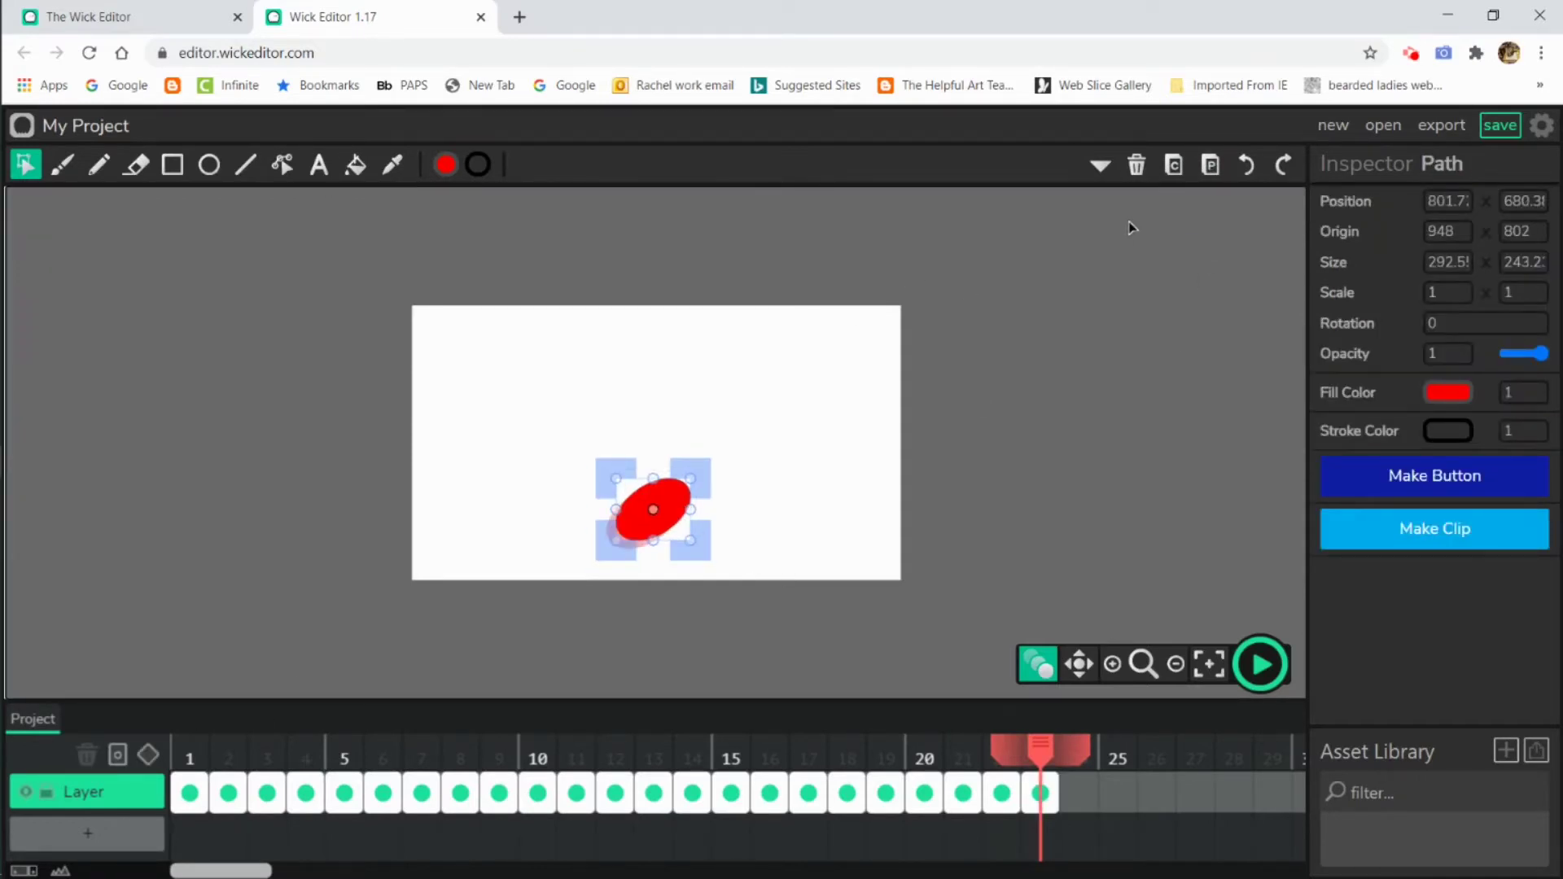
Copy the ball into frames 24 and 25, continuing it up and right
left_click(1173, 165)
key(".")
left_click(1211, 165)
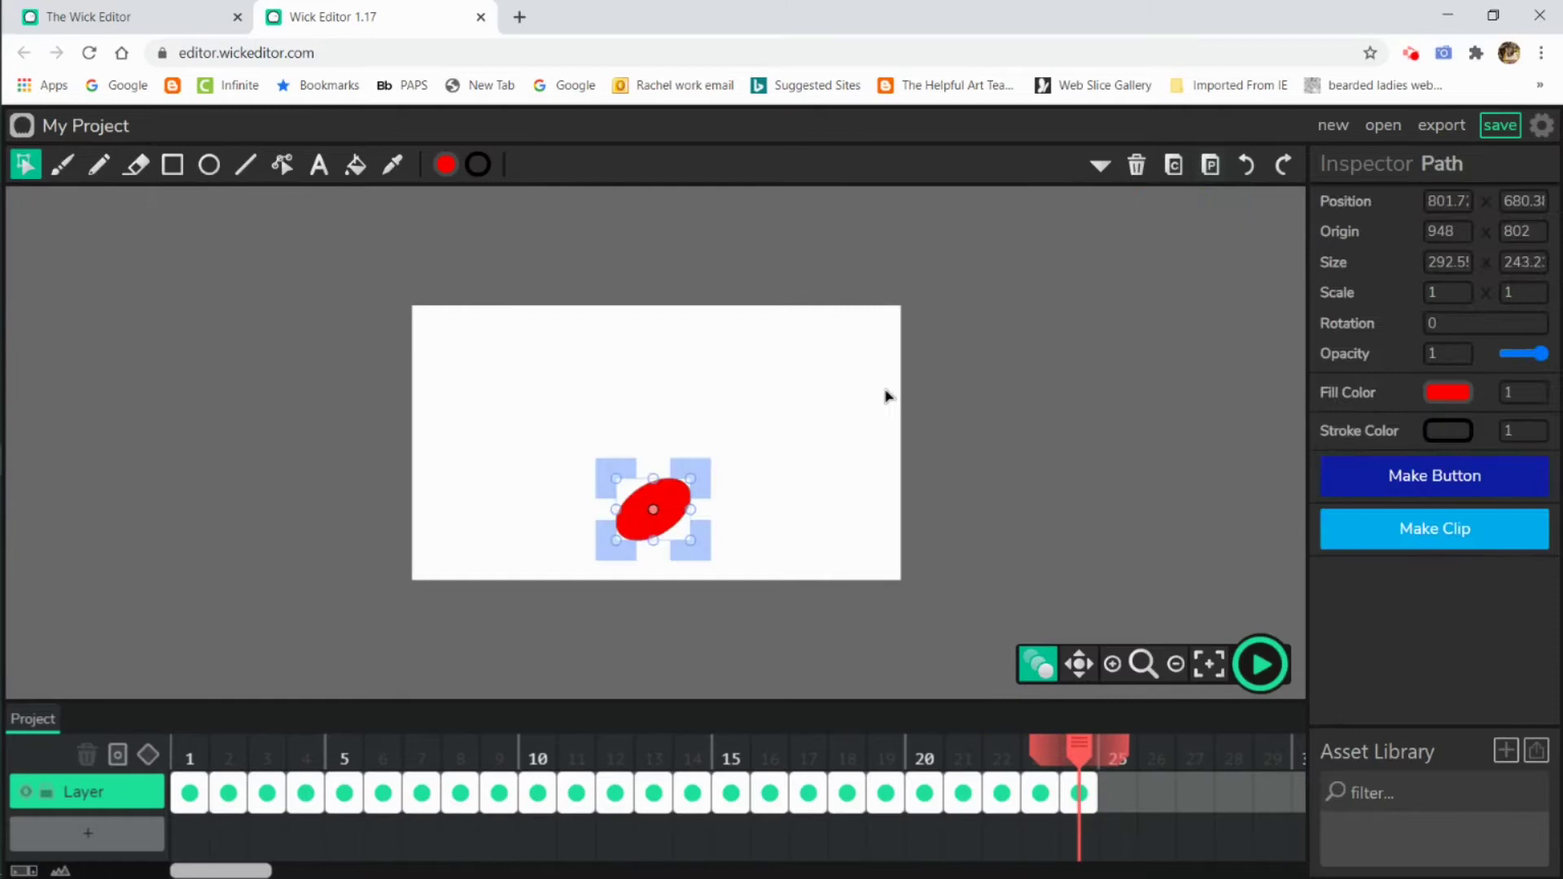
left_click_drag(656, 511, 681, 493)
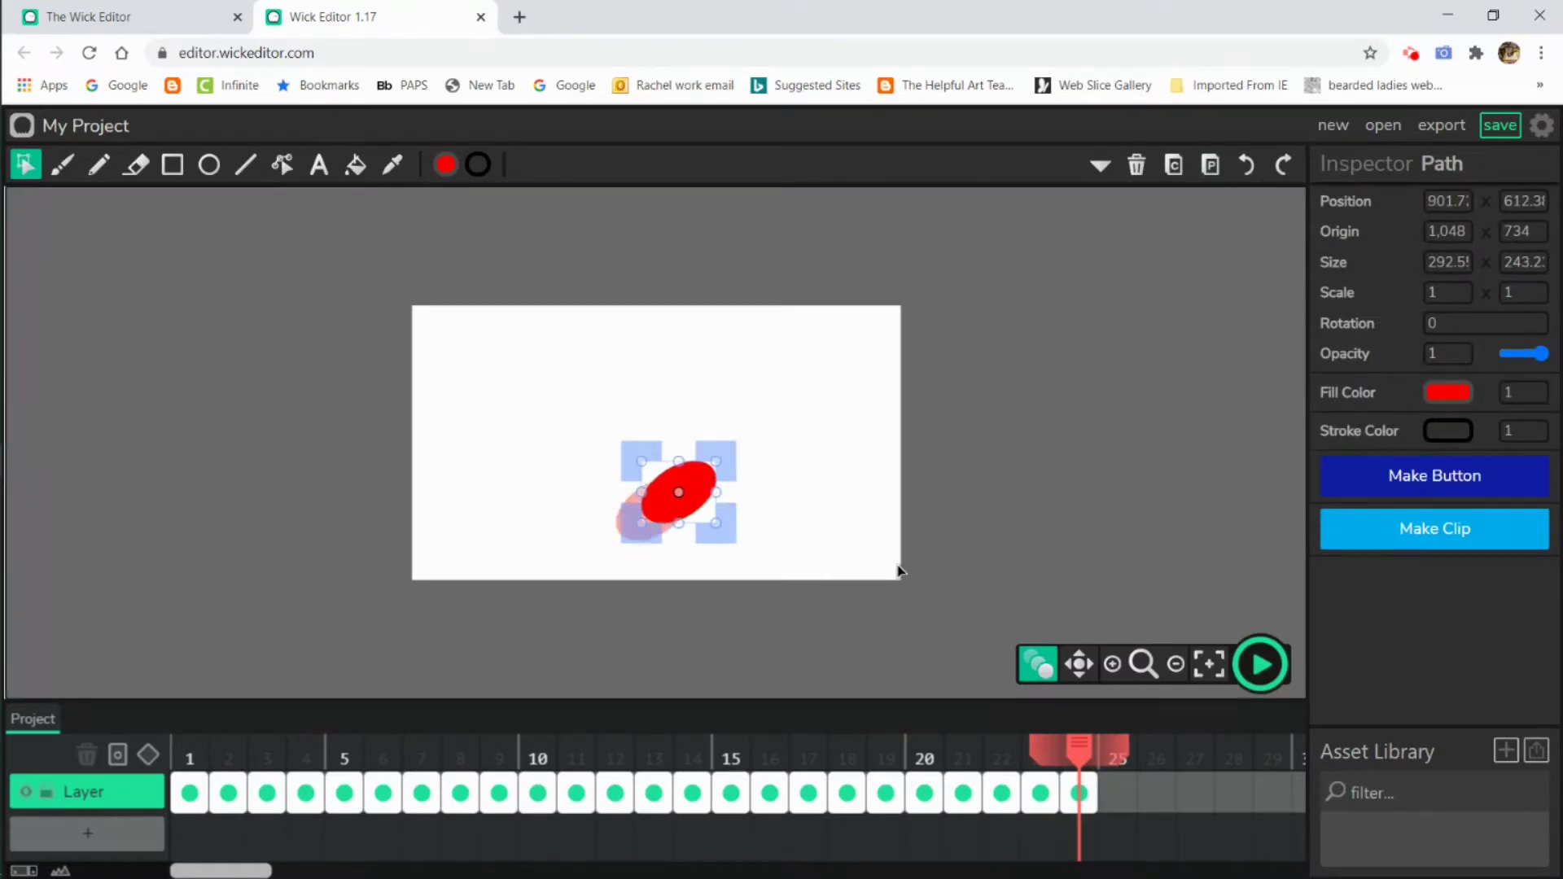
left_click(1173, 165)
key(".")
left_click(1211, 165)
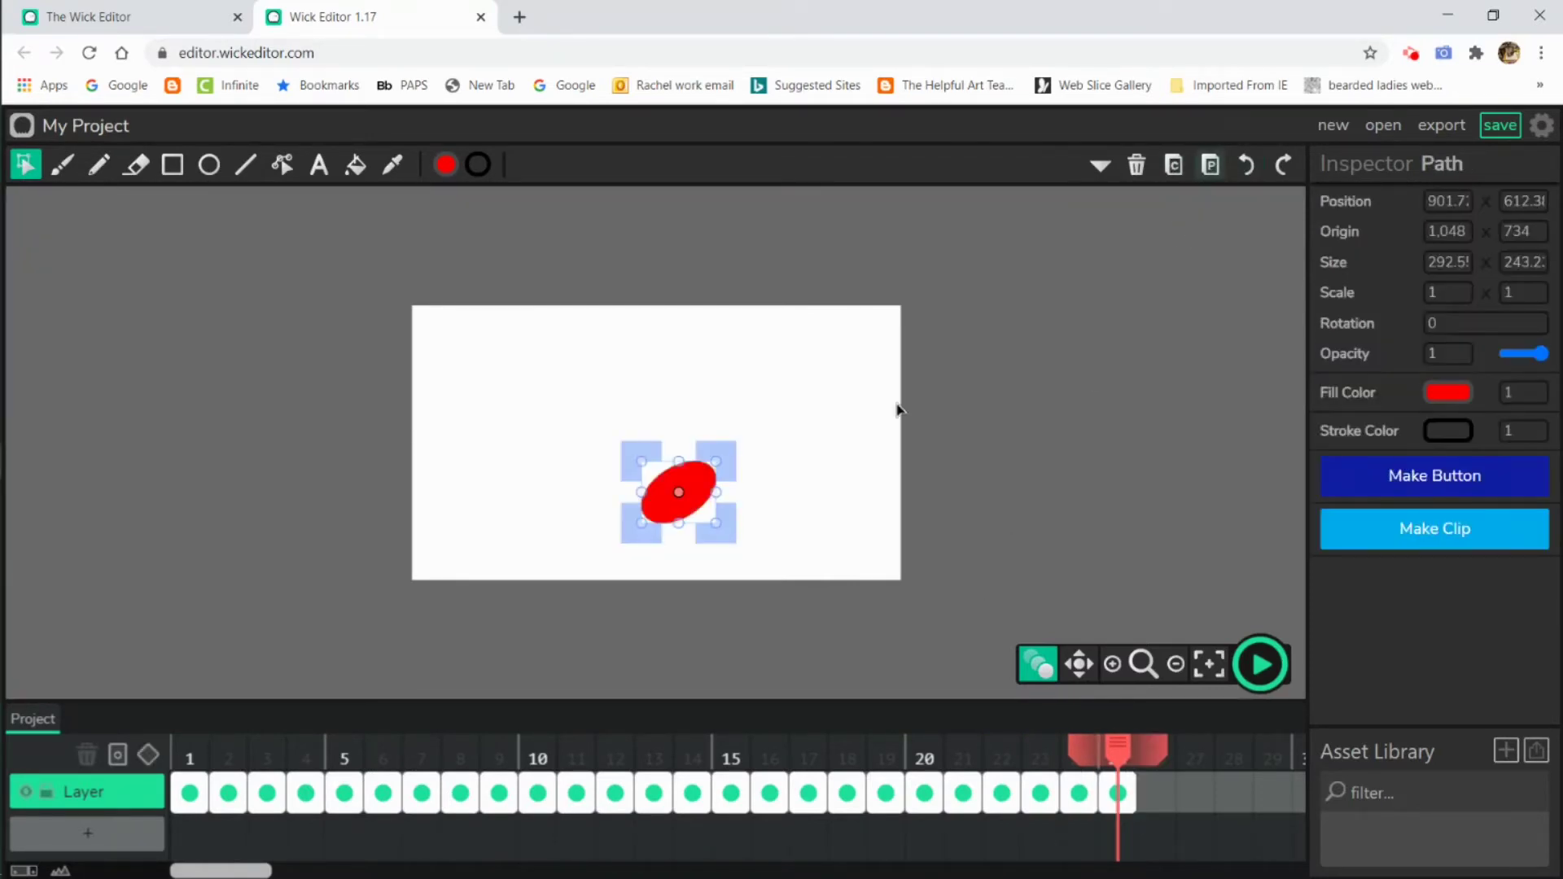
Reshape the ball on frame 25, widening it and stretching it taller
left_click_drag(645, 522, 650, 516)
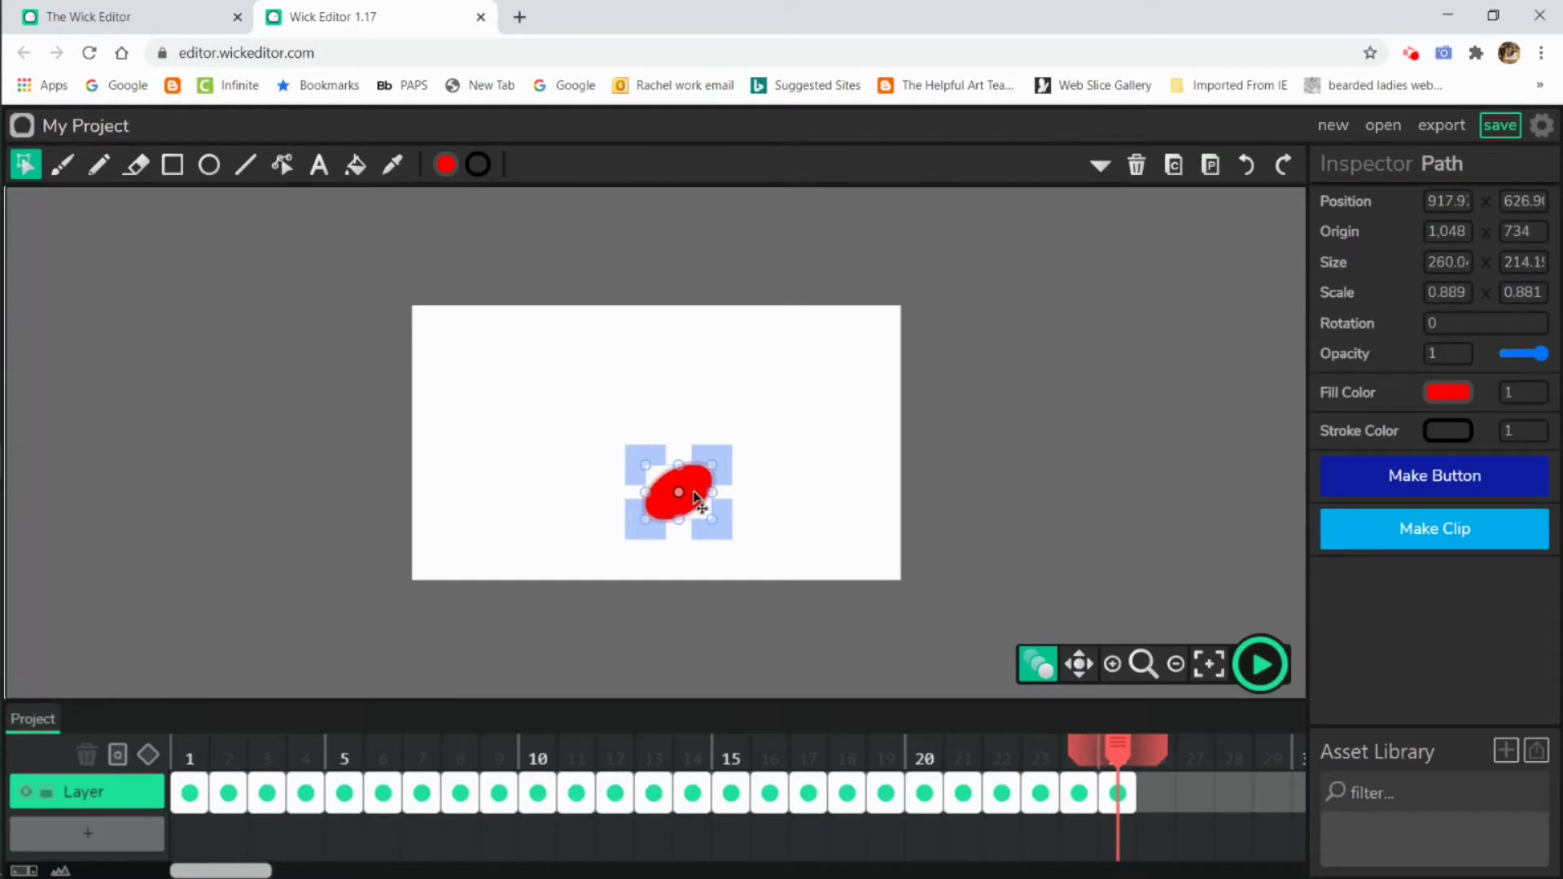
left_click_drag(676, 465, 641, 455)
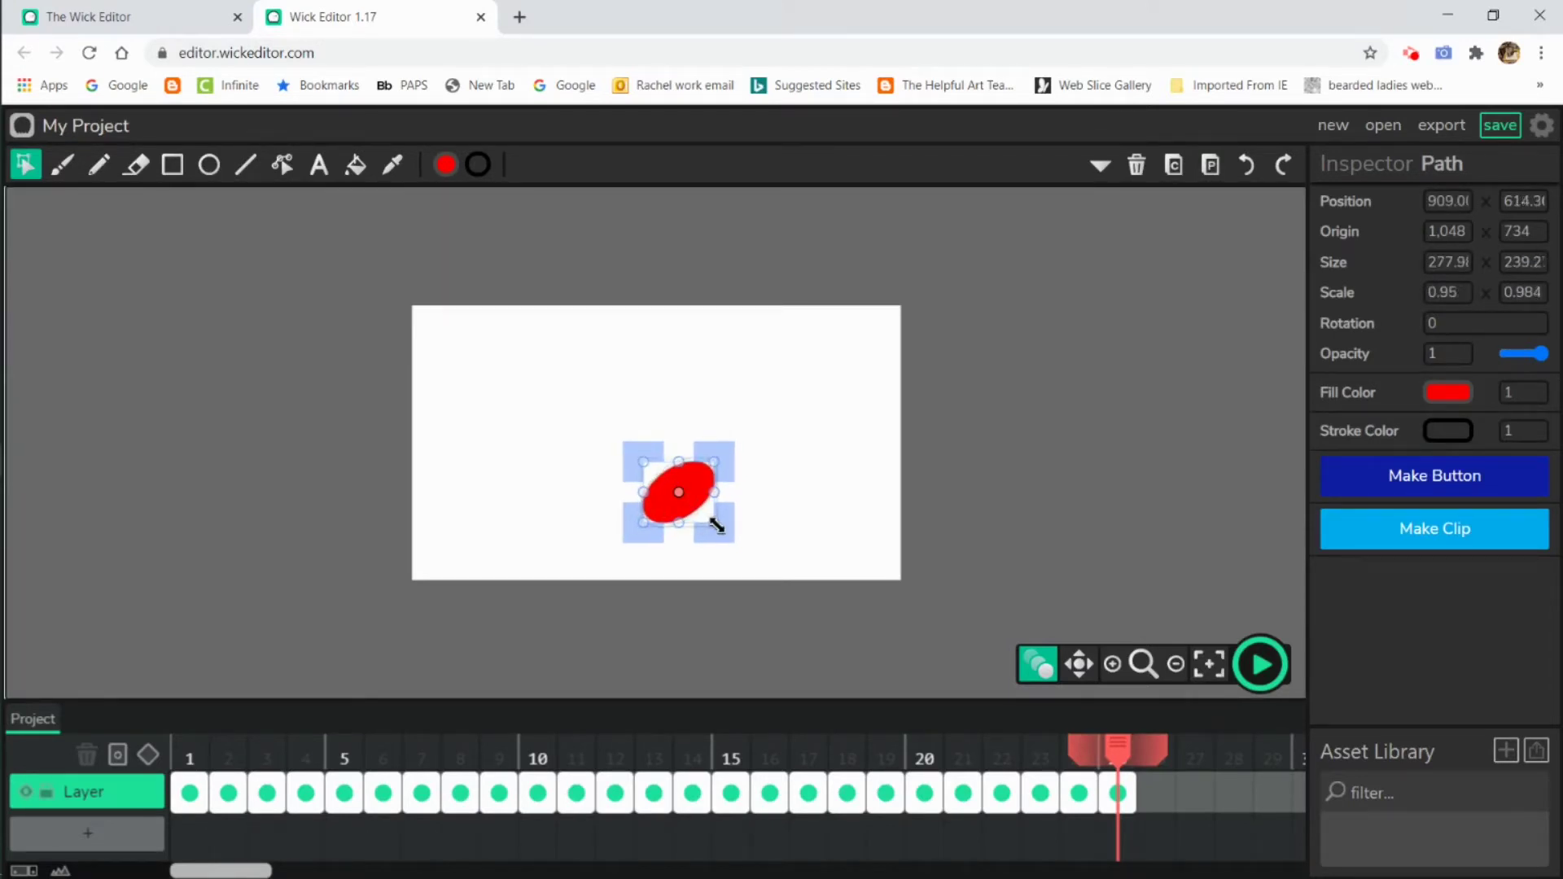
left_click_drag(714, 523, 718, 528)
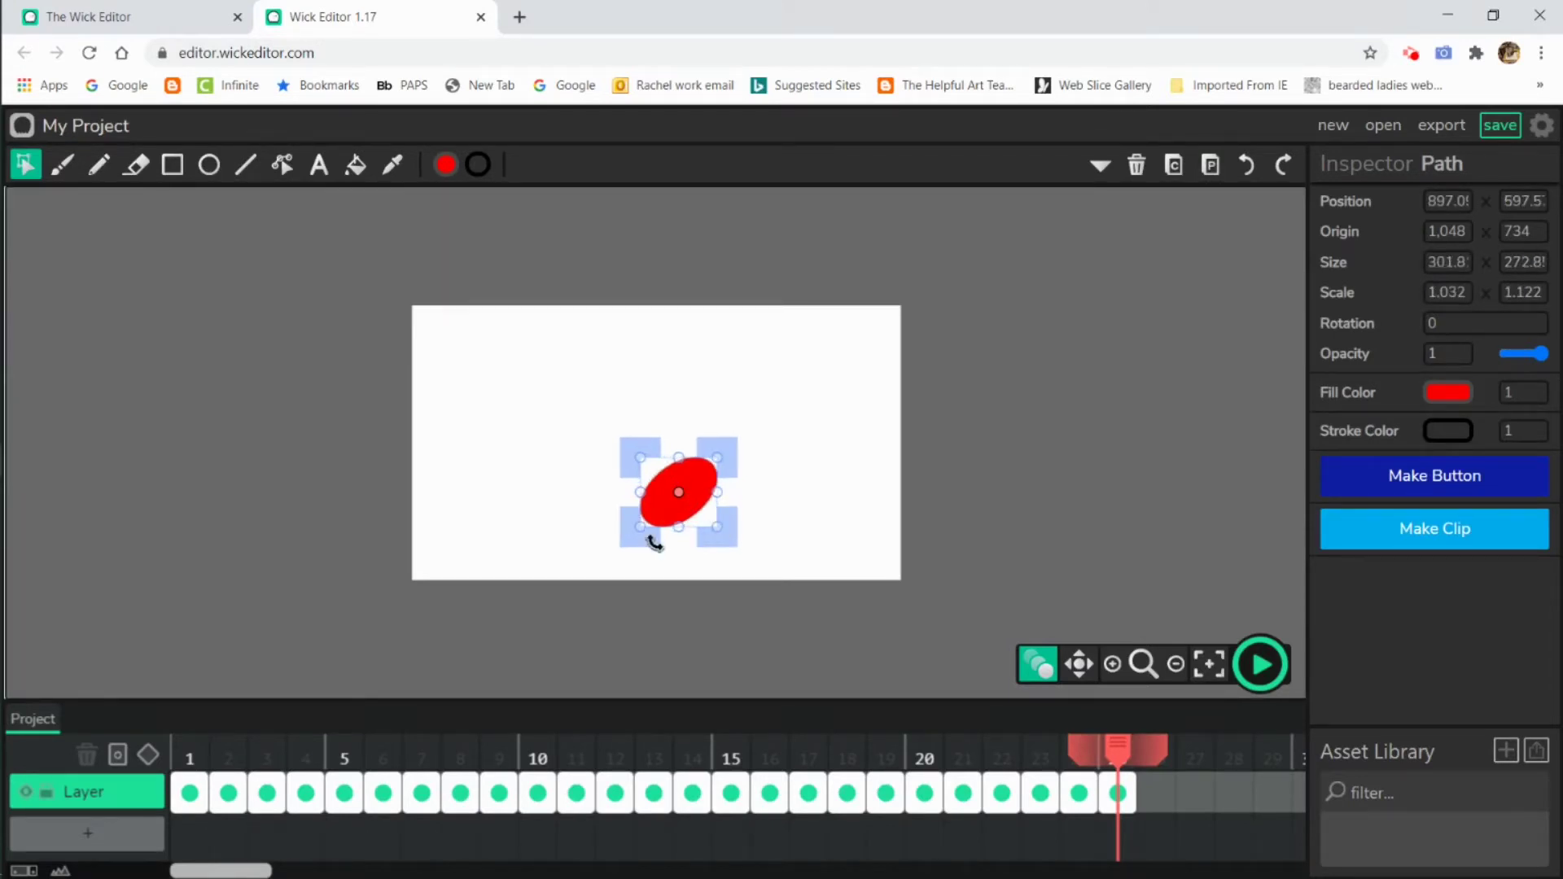
left_click(637, 490)
left_click(656, 498)
left_click_drag(635, 489, 714, 491)
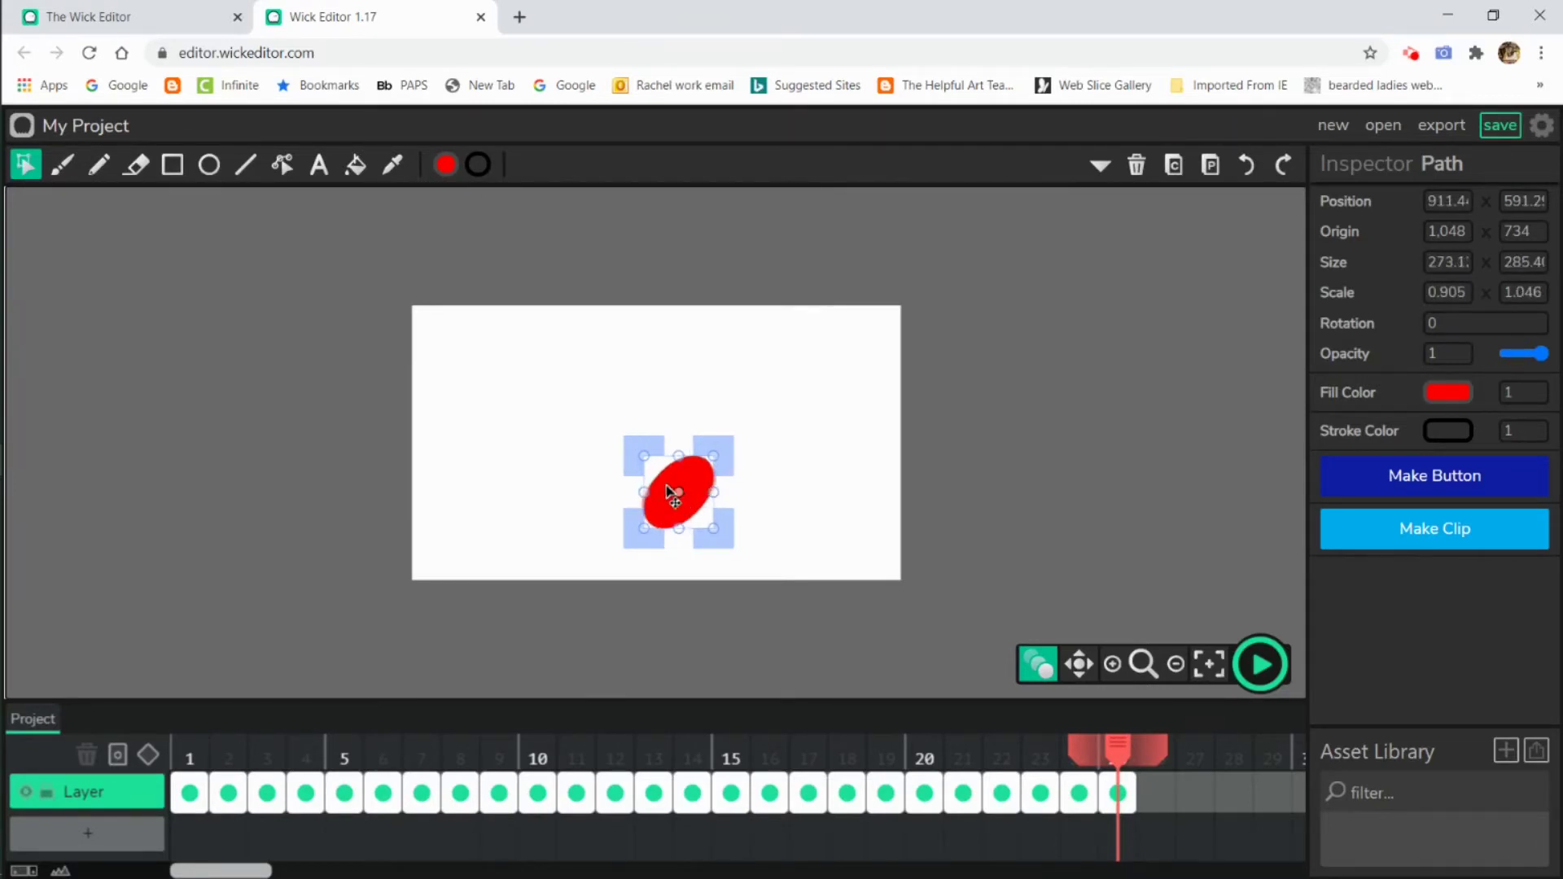
left_click_drag(680, 454, 708, 506)
Copy the reshaped ball into a new frame 26
key("ctrl+c")
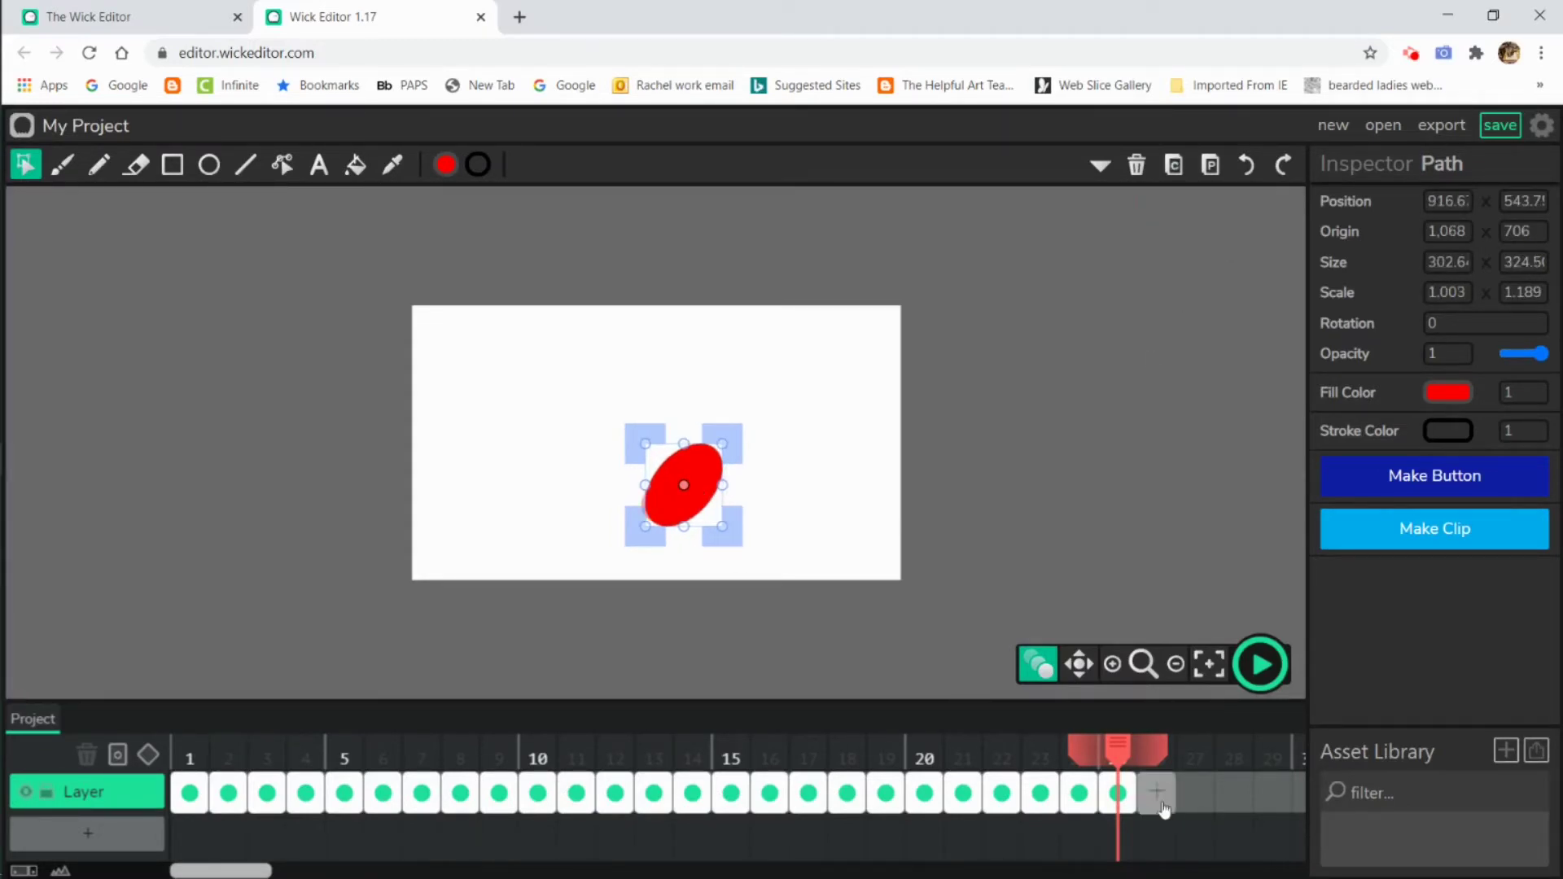
left_click(1160, 793)
left_click(1211, 163)
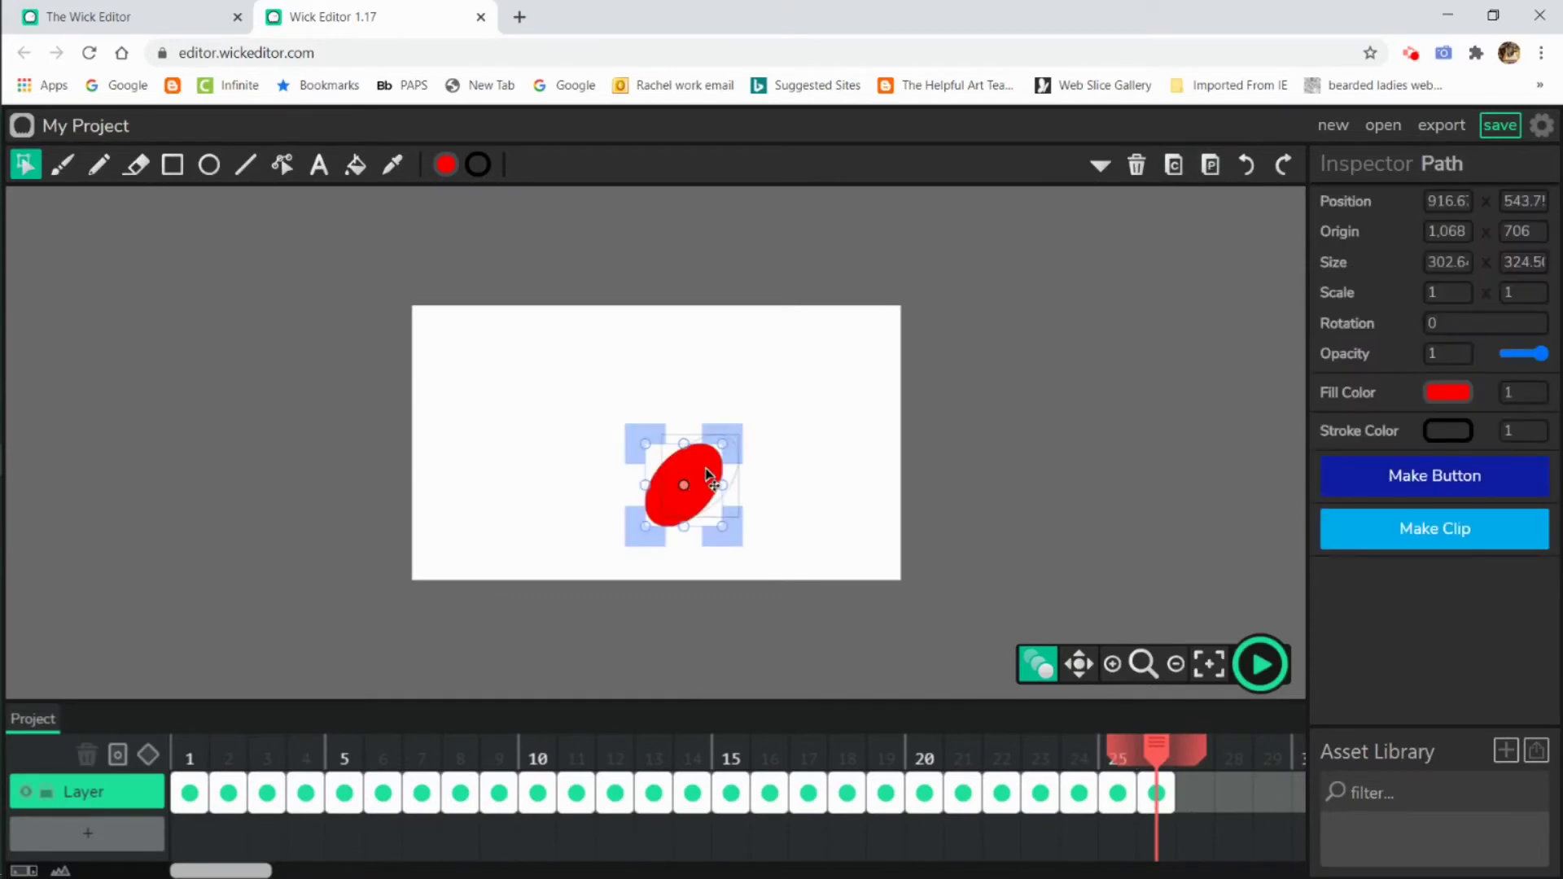
Paste a moved, rotated, enlarged copy into new frame 27, then delete it so the frame is empty
left_click(1194, 794)
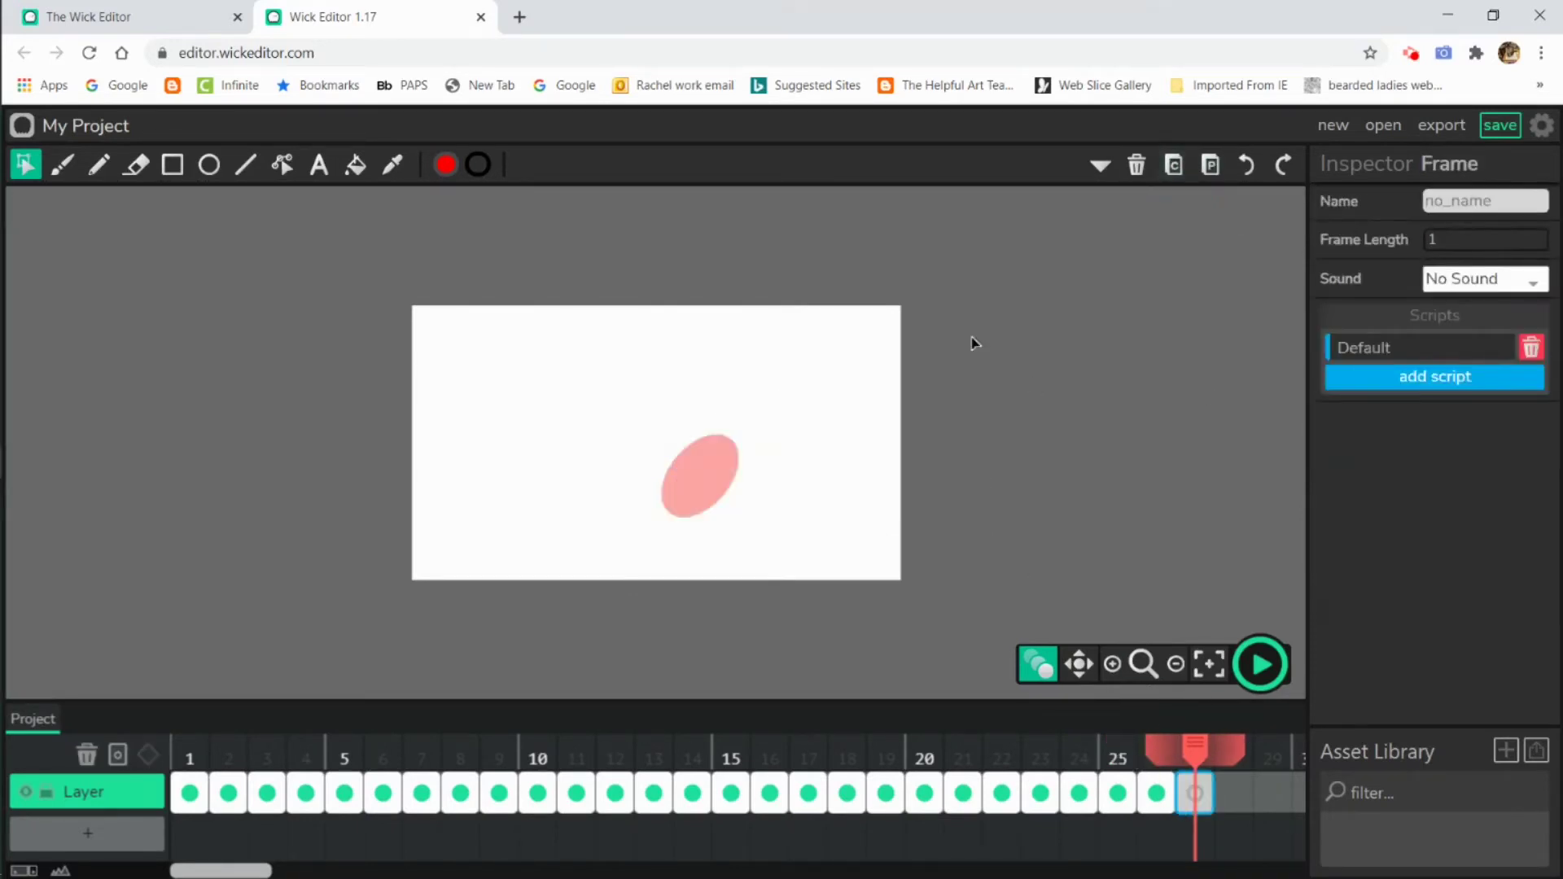
left_click(1213, 165)
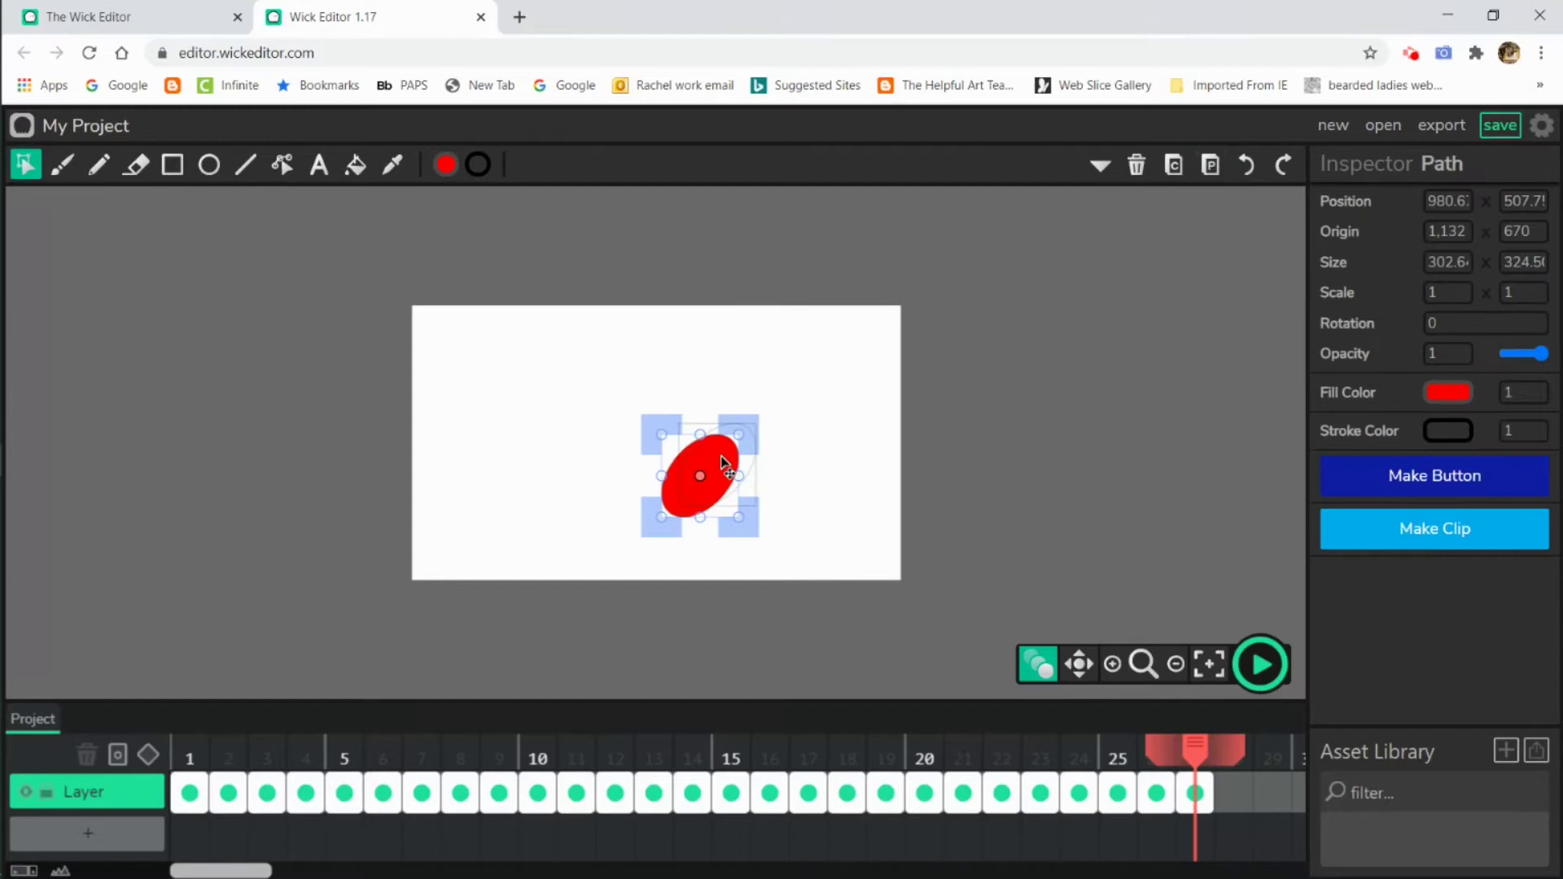
left_click_drag(696, 506, 714, 494)
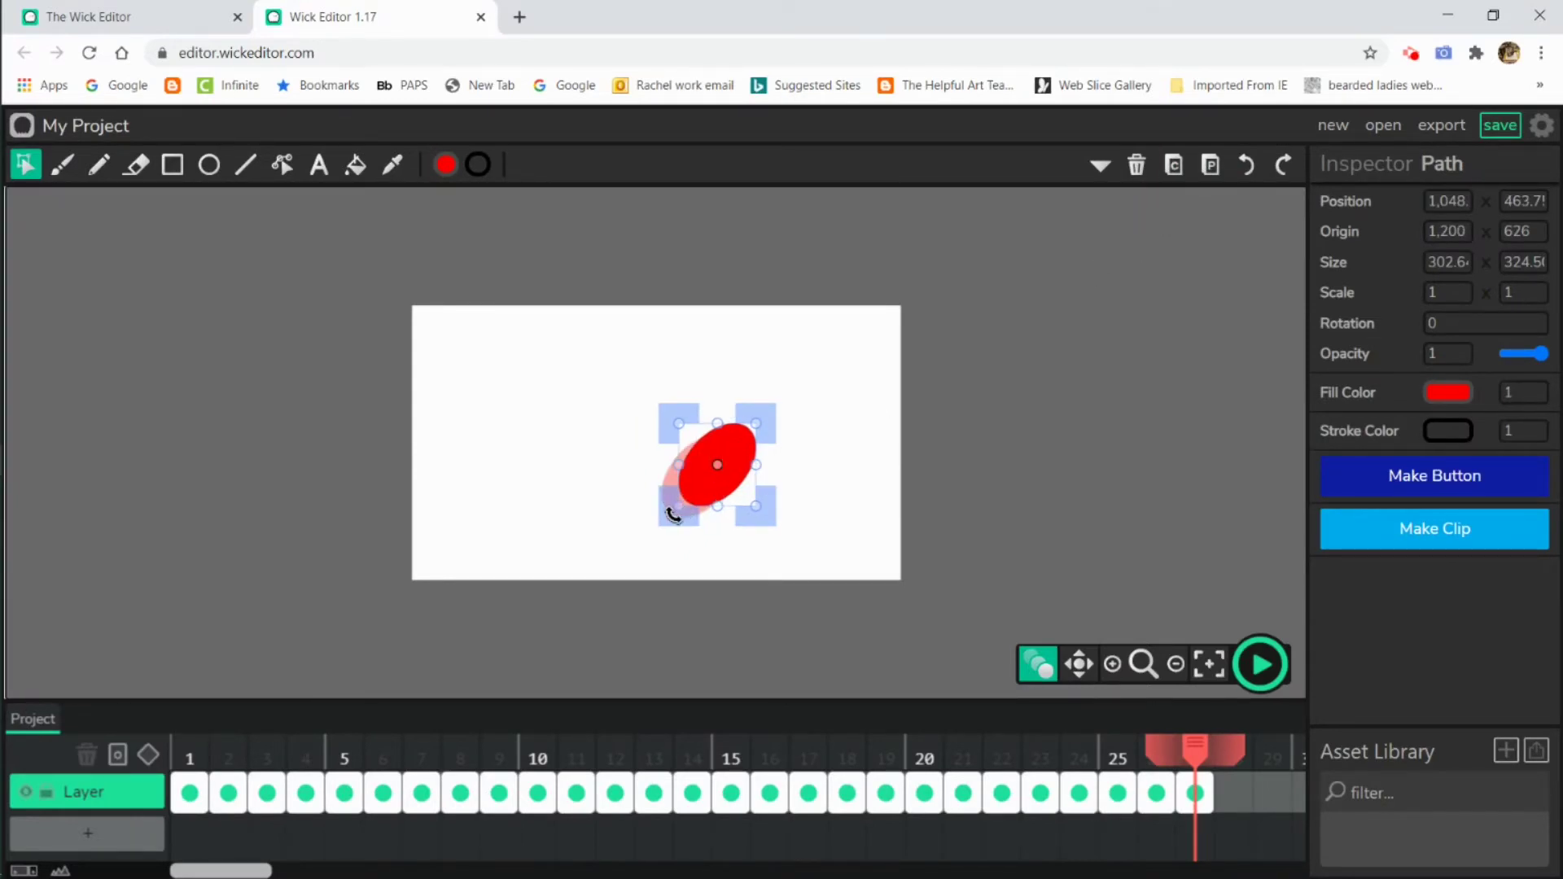
left_click_drag(673, 515, 714, 519)
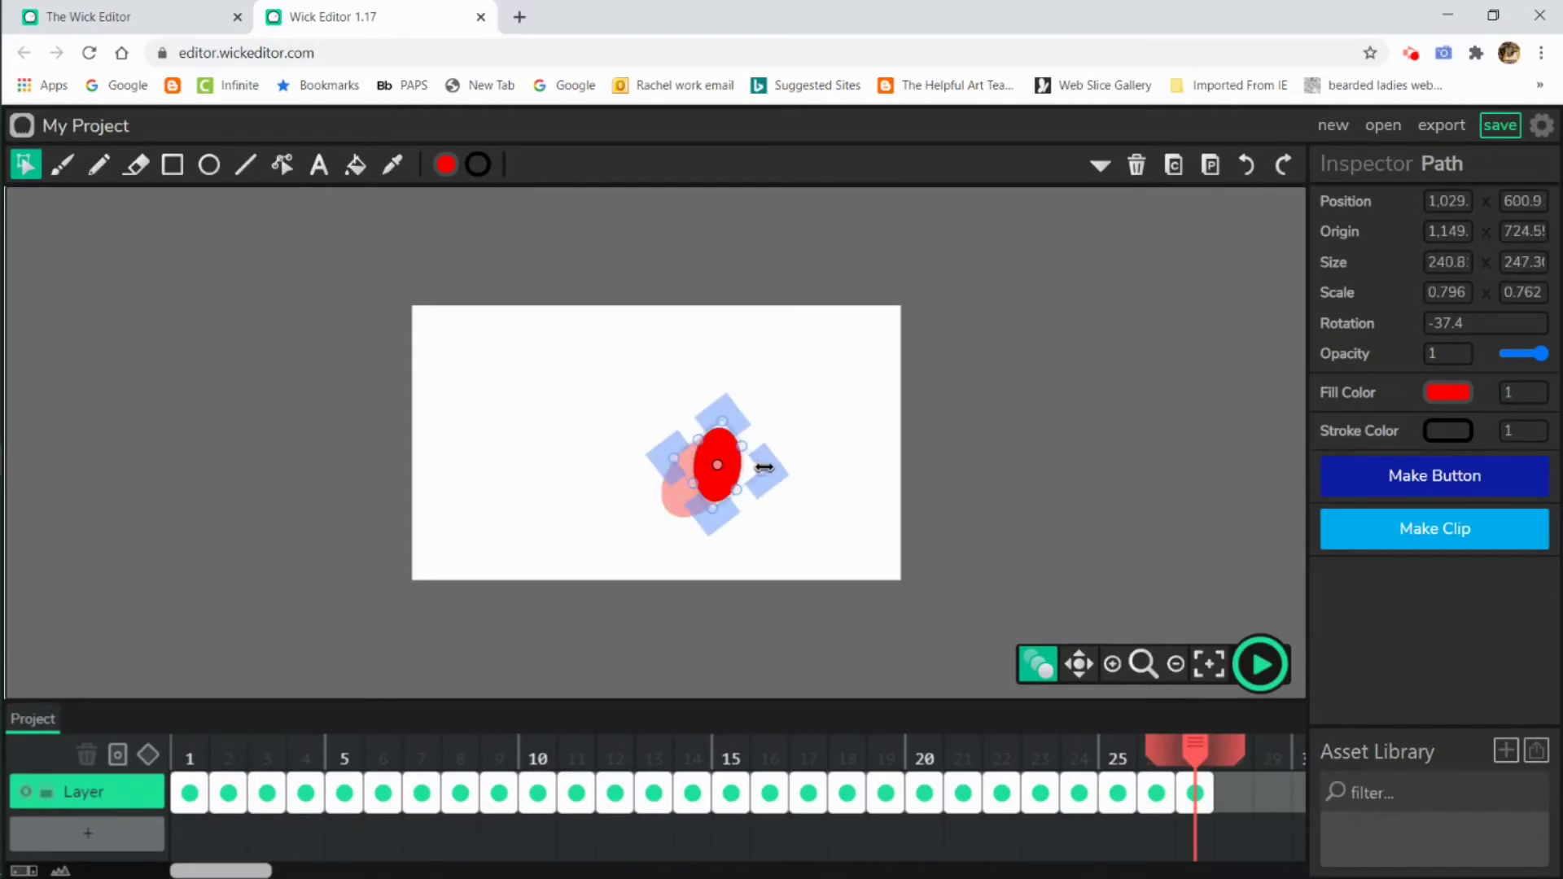
left_click_drag(764, 468, 711, 485)
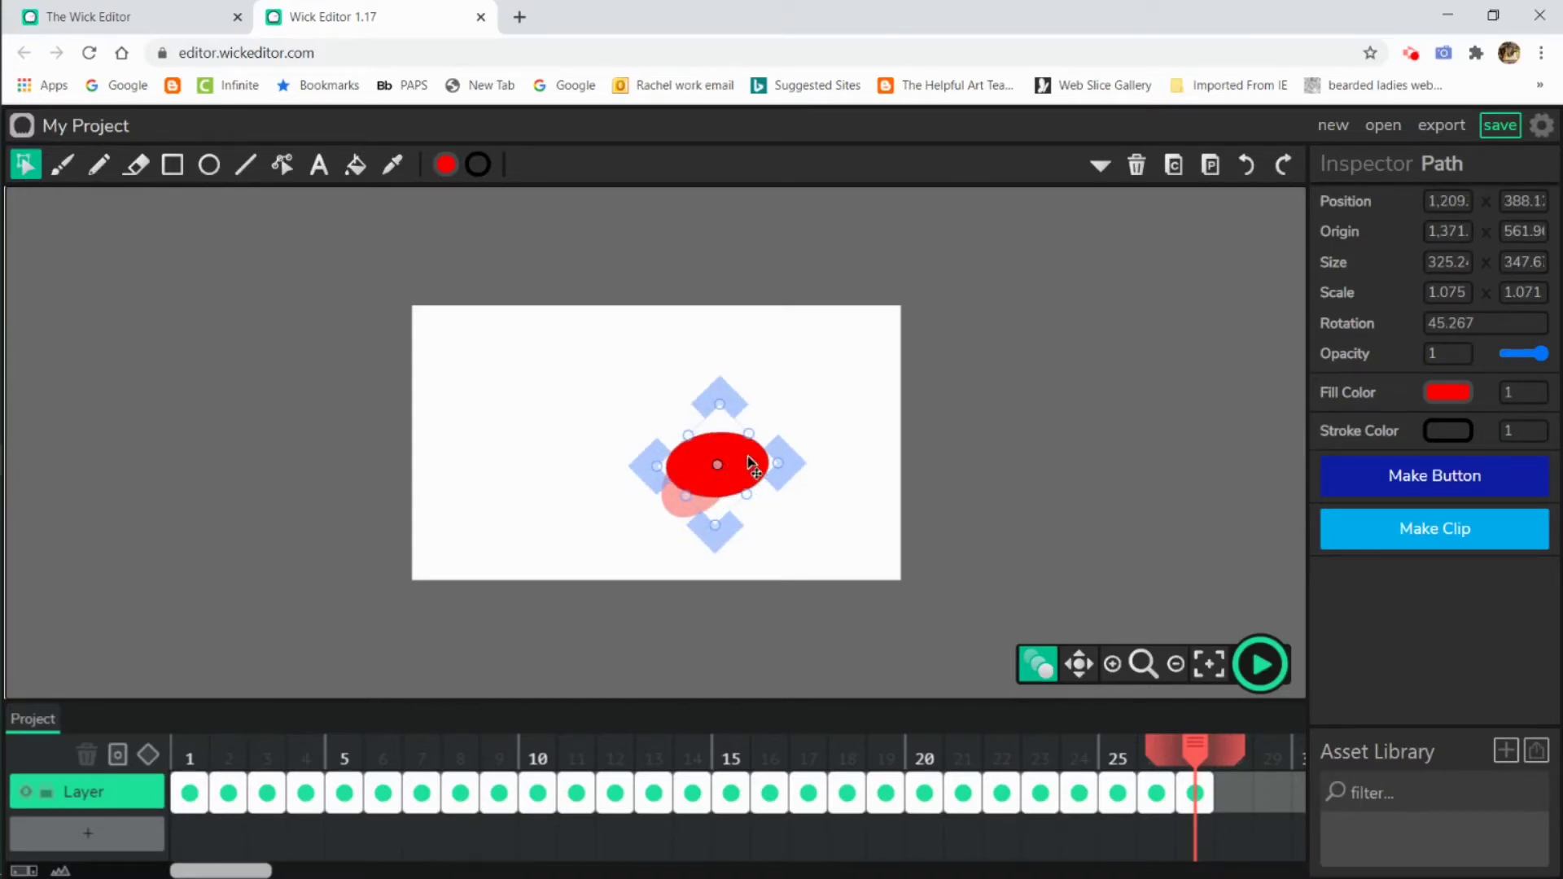
left_click_drag(720, 403, 669, 417)
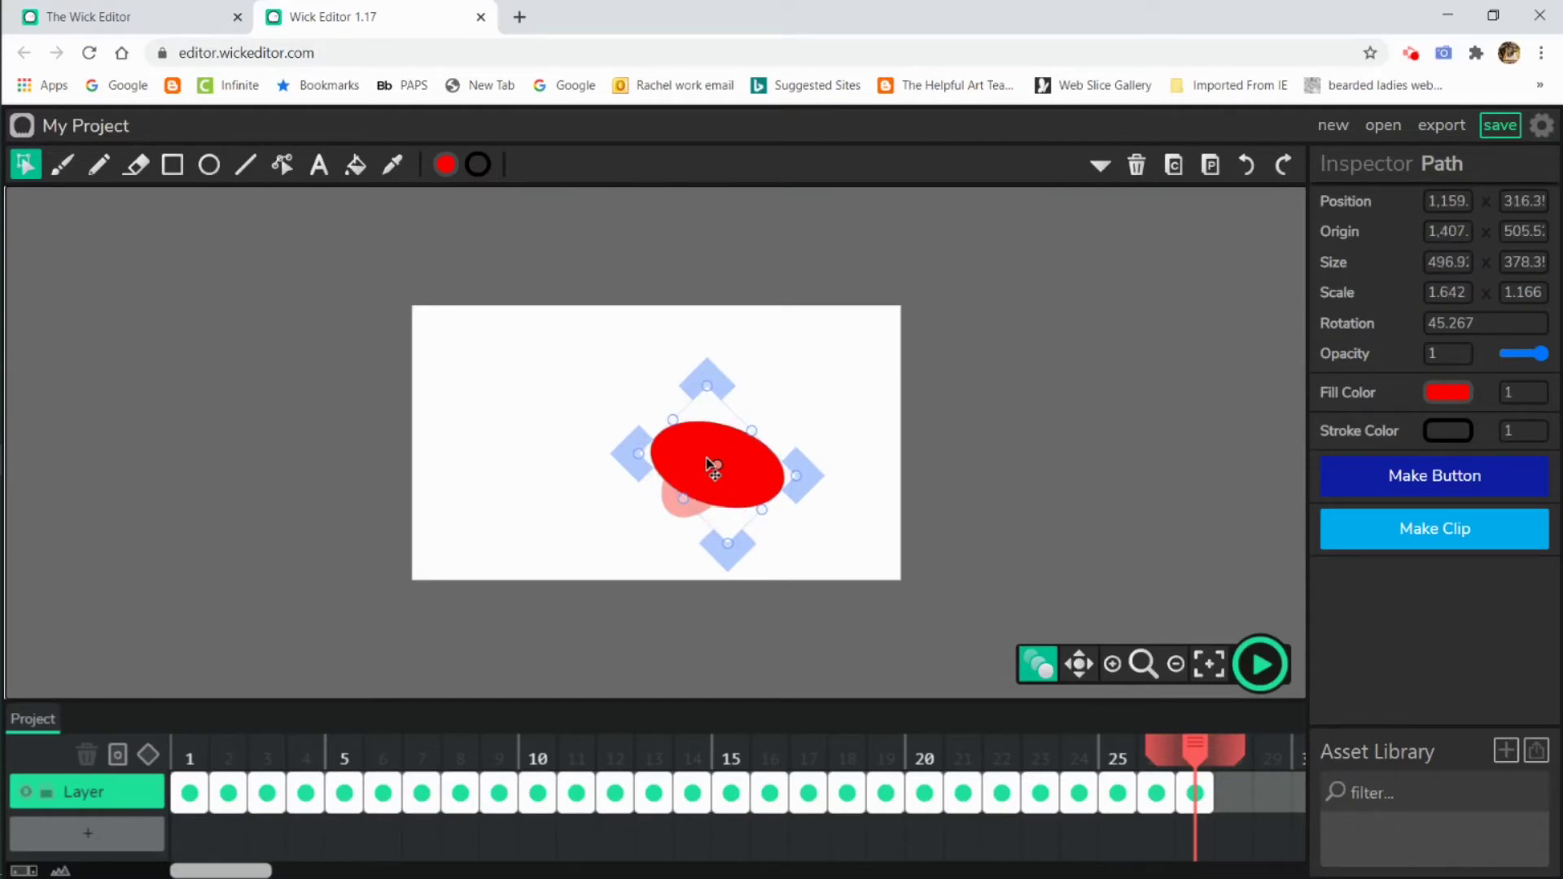
key("Delete")
Draw a new red ellipse on frame 27, move it up-right, stretch it taller and tilt it
left_click(209, 164)
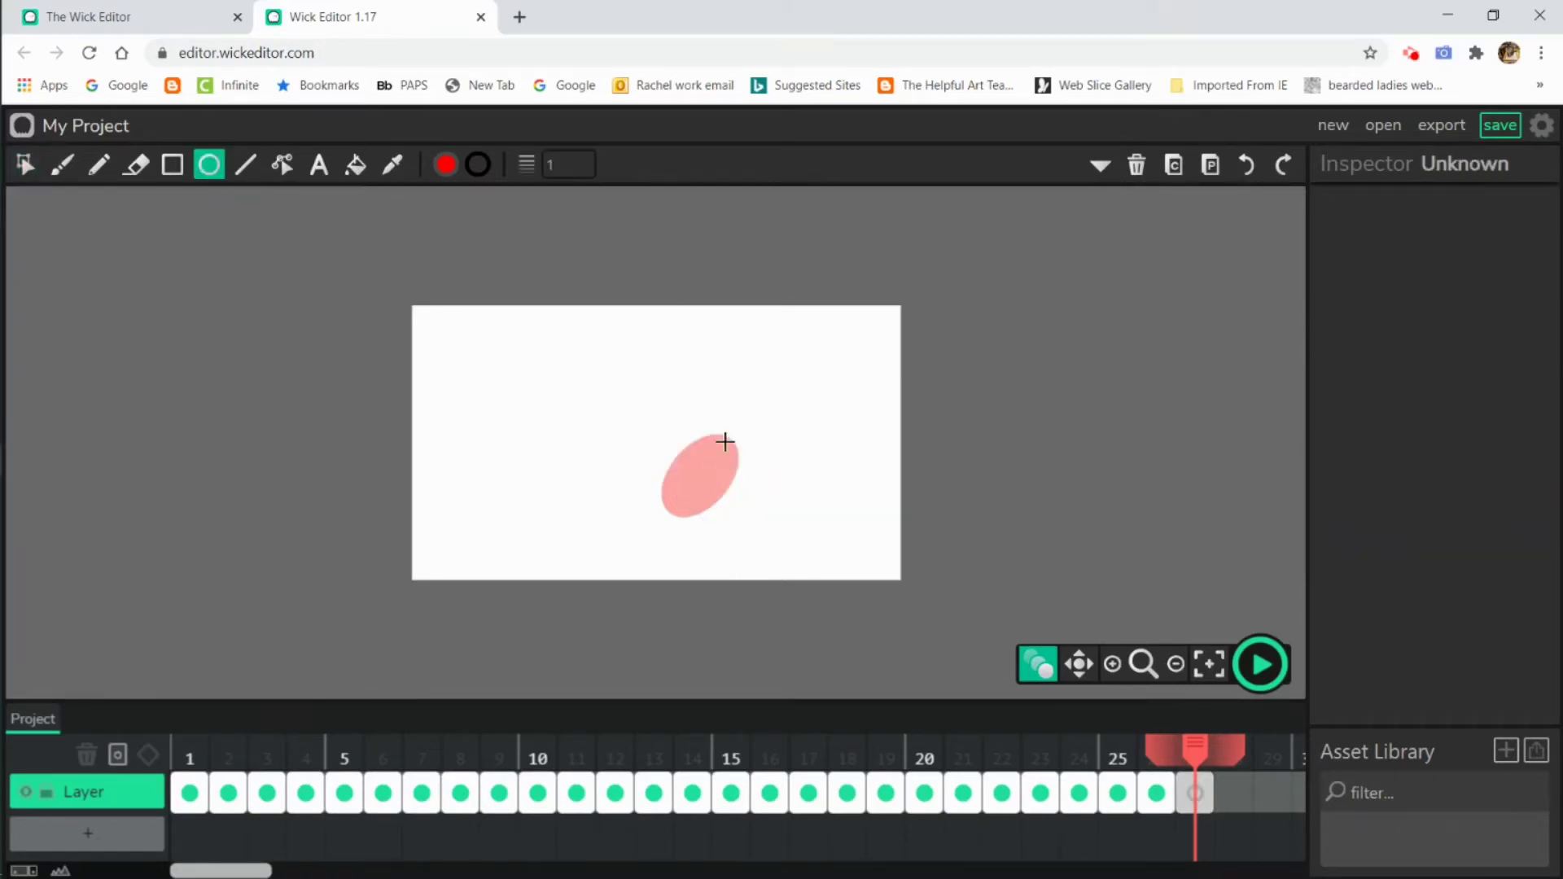
left_click_drag(680, 448, 762, 521)
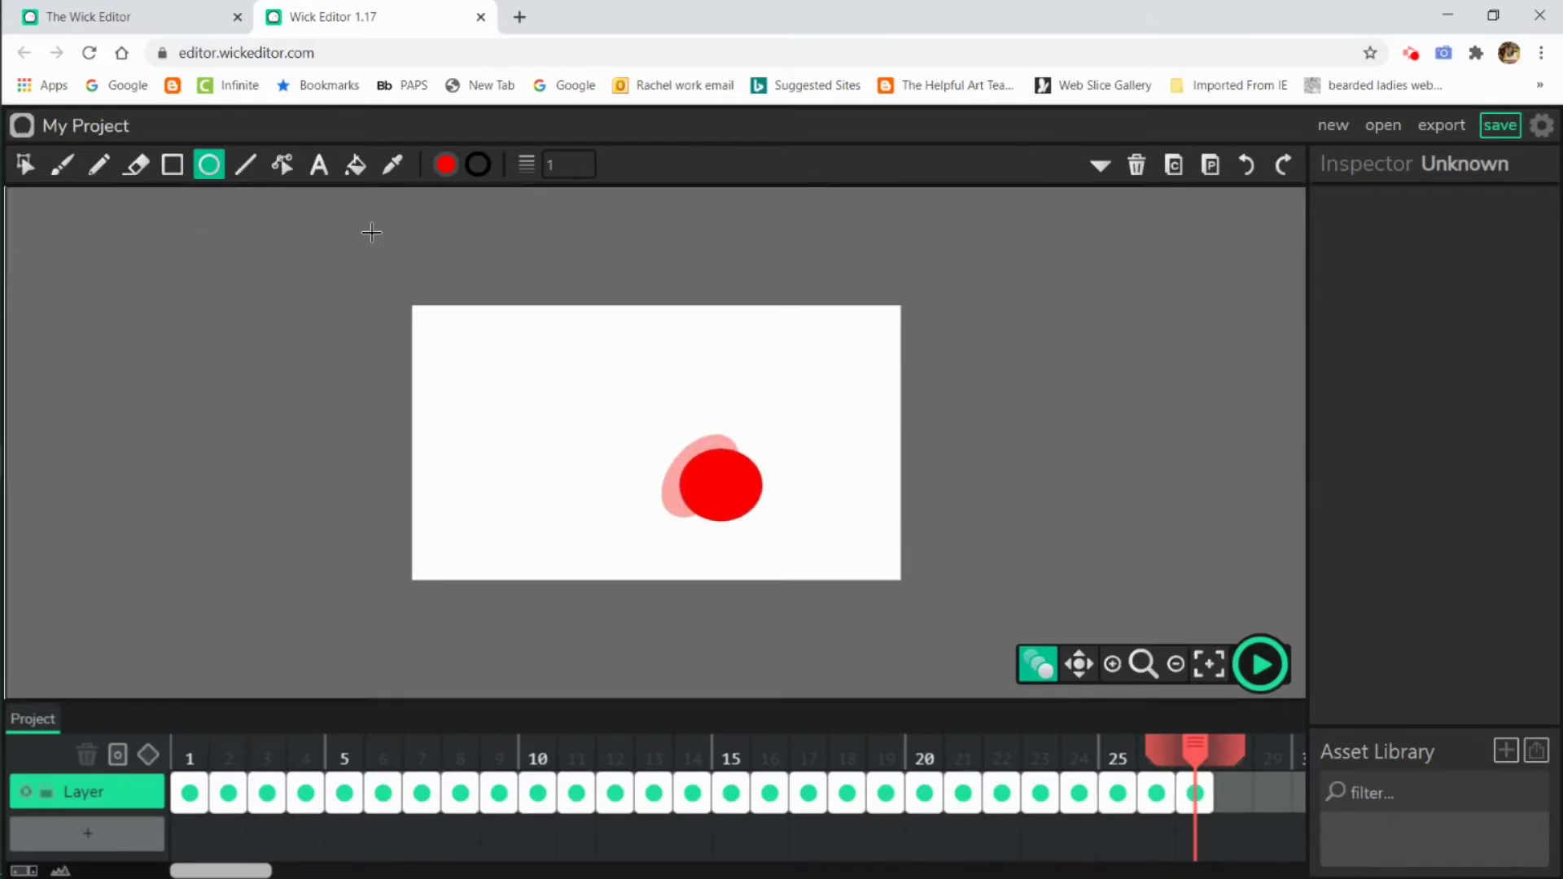
left_click(25, 165)
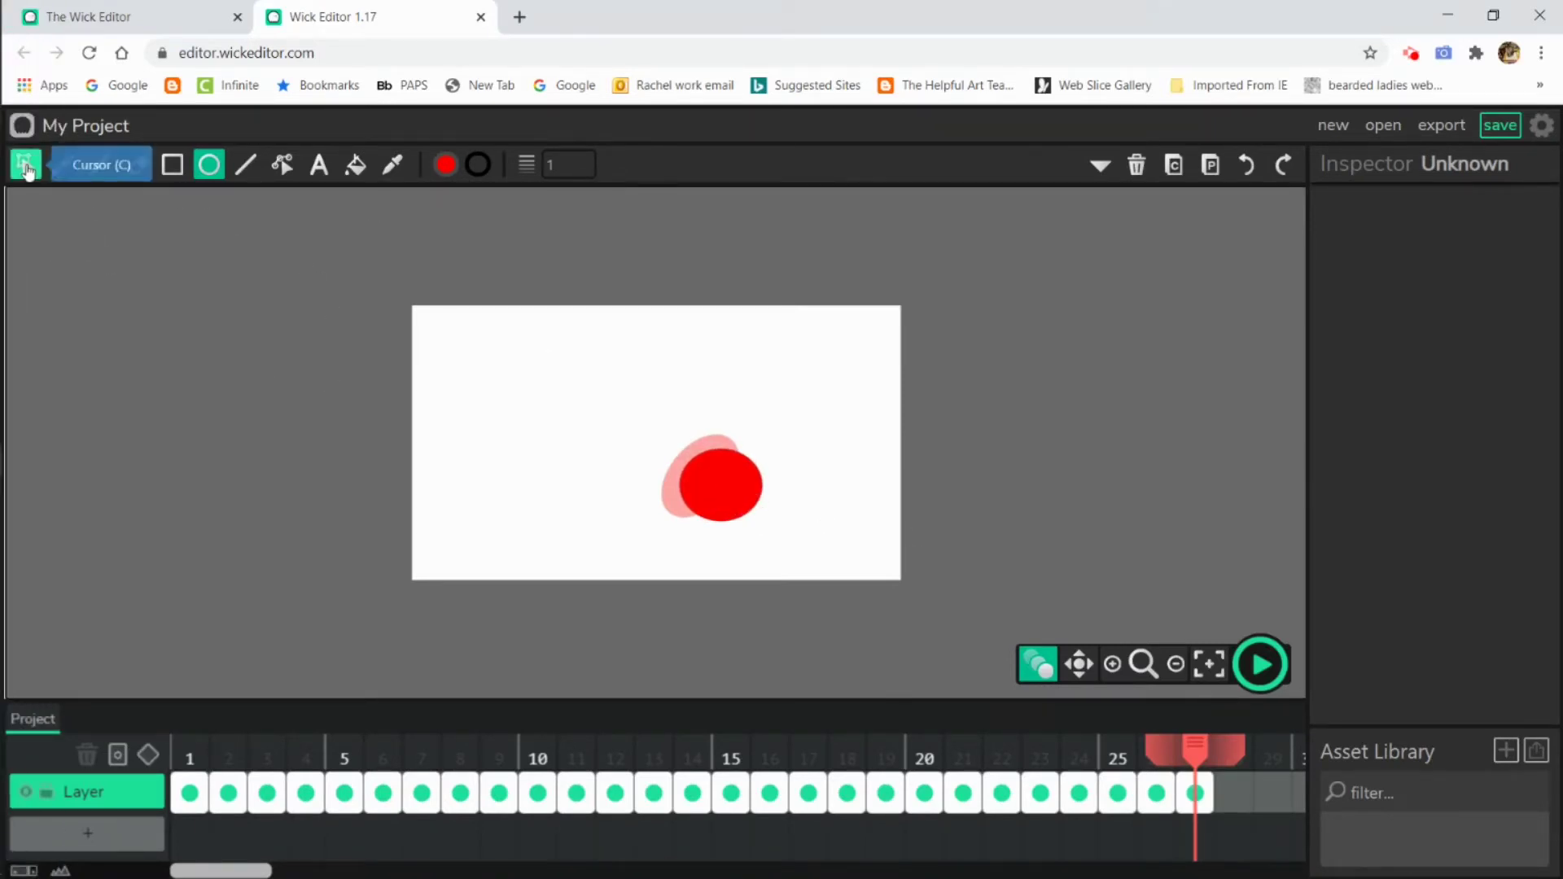
left_click(744, 482)
left_click_drag(753, 470, 757, 476)
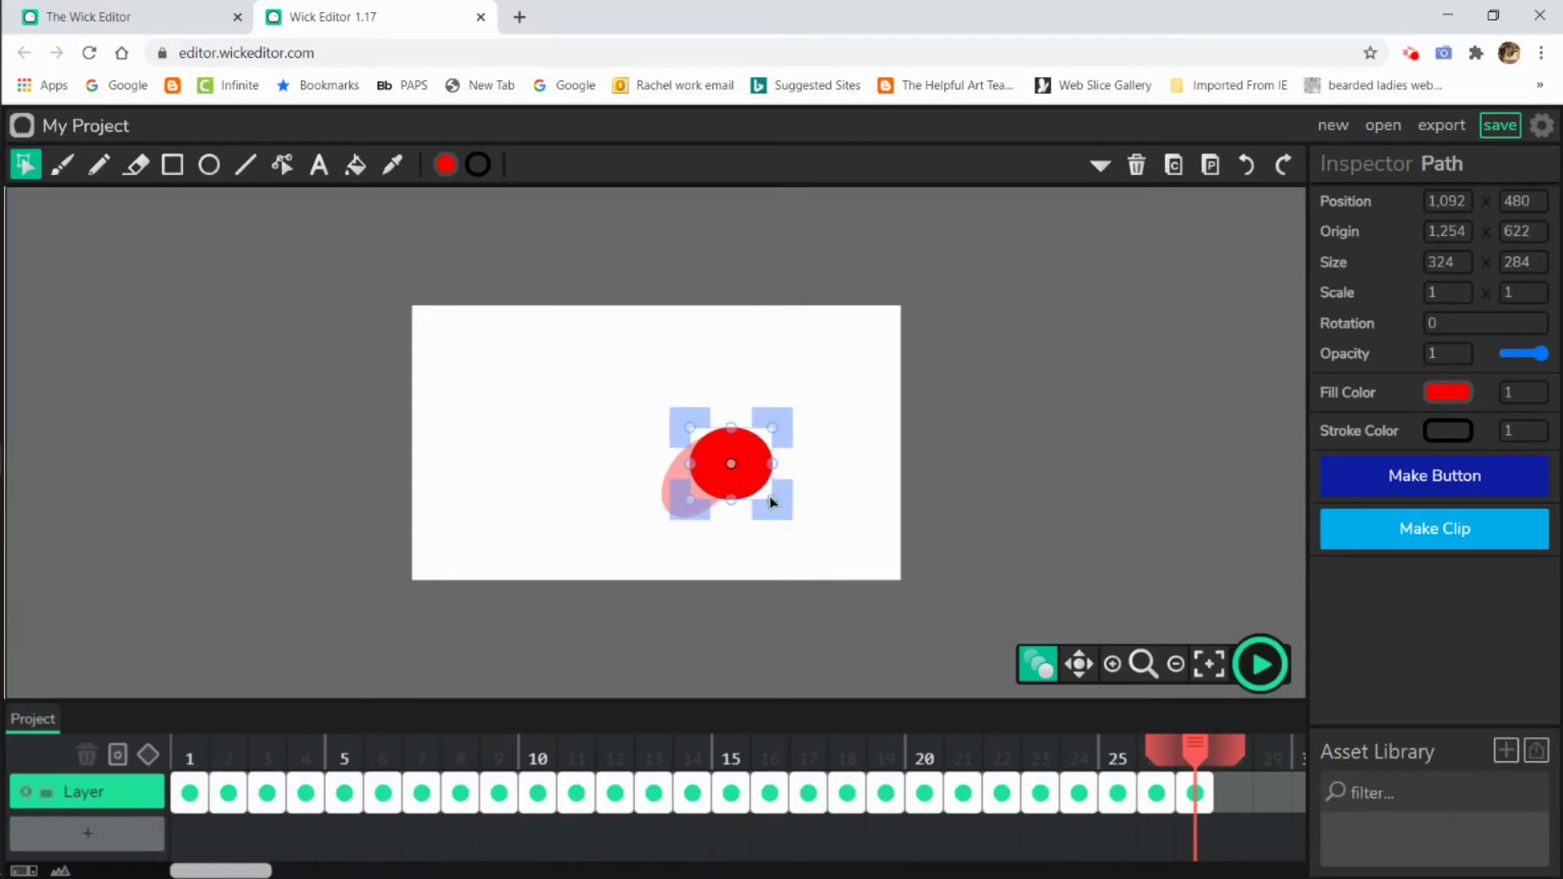
left_click_drag(766, 492, 761, 486)
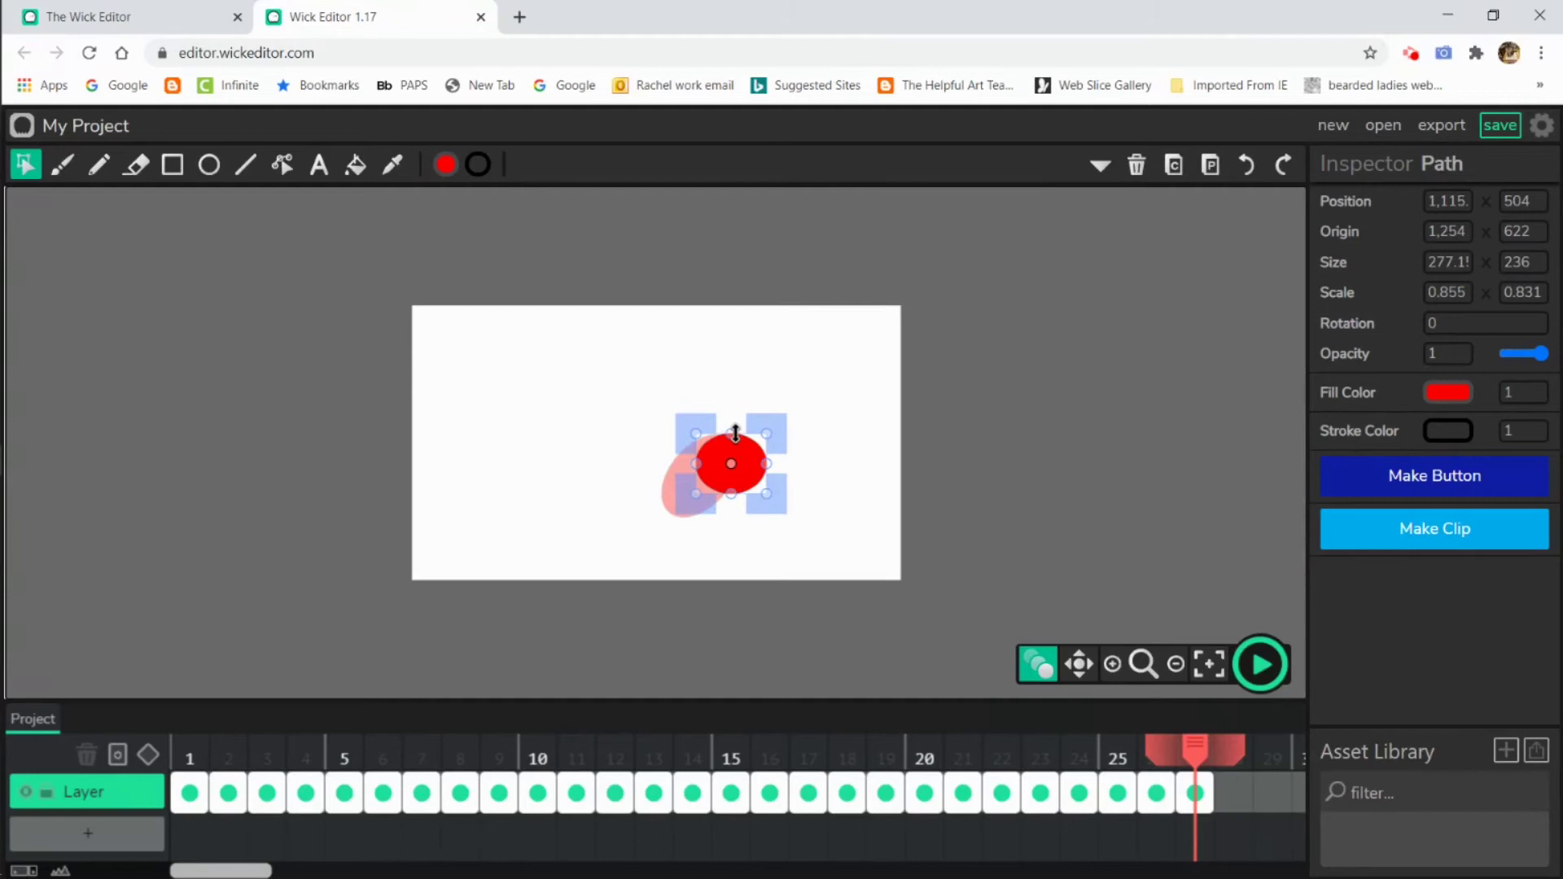
left_click_drag(735, 433, 736, 423)
left_click_drag(716, 517, 775, 519)
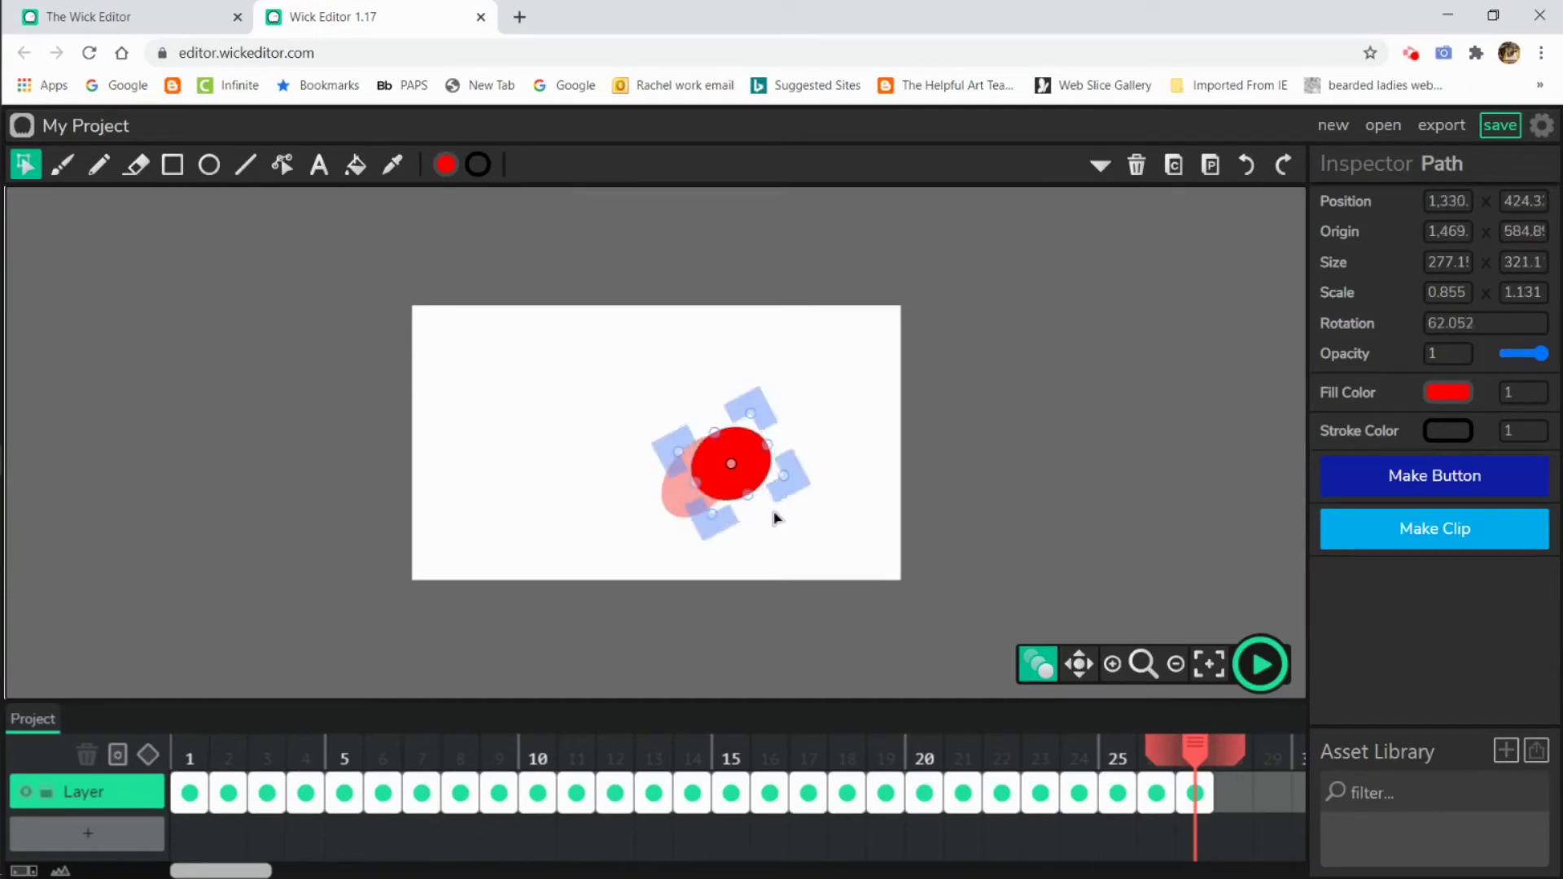
Copy the tilted ellipse into new frame 28 and move it up and right
left_click(1174, 166)
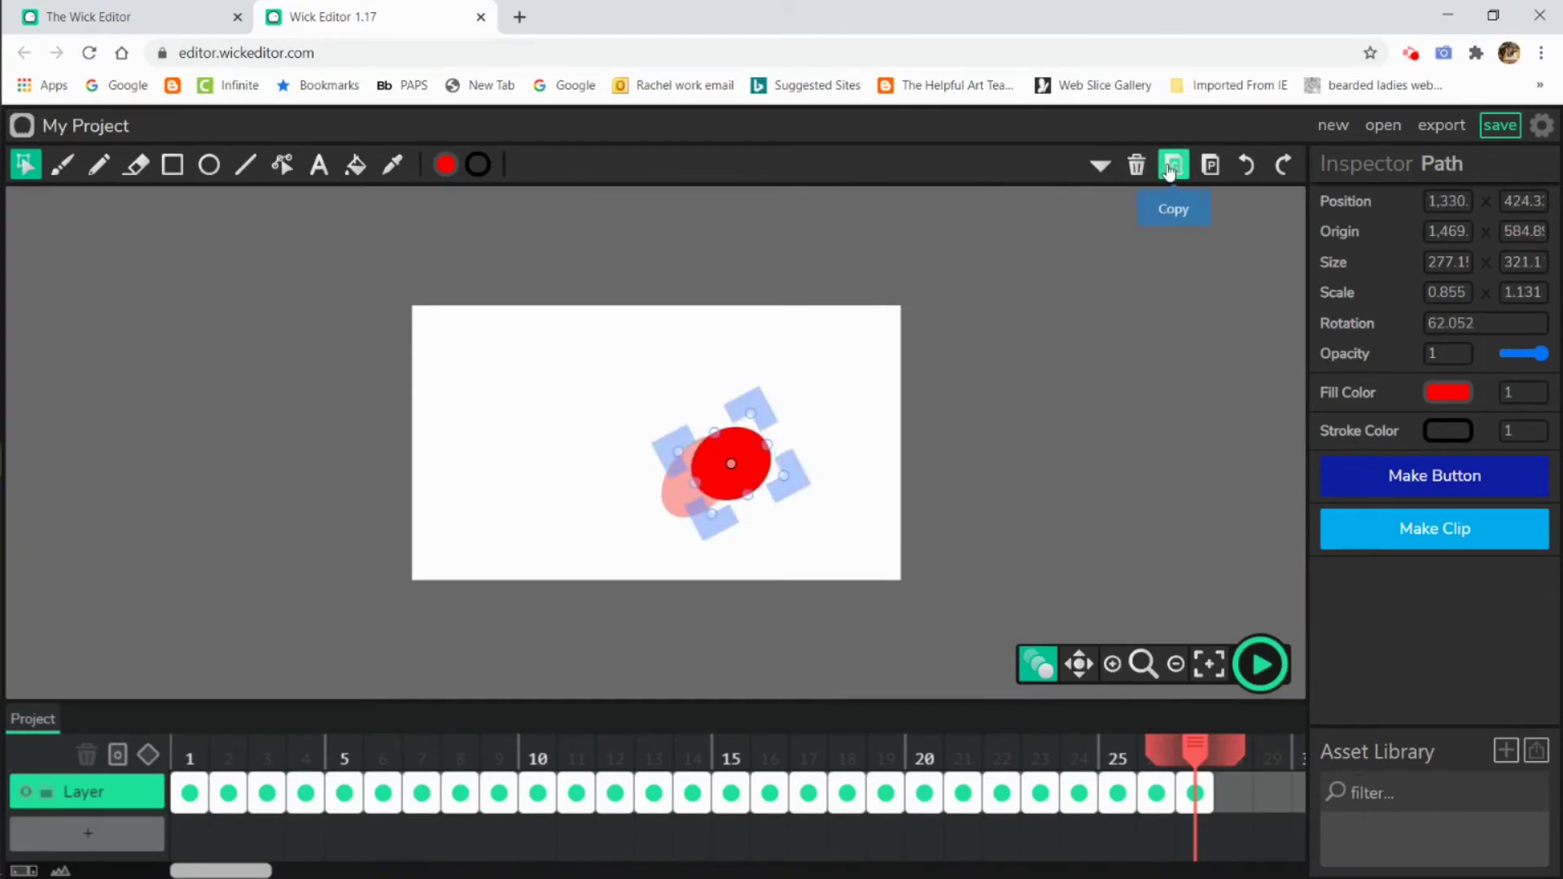
left_click(1234, 794)
left_click(1211, 166)
left_click_drag(727, 467, 736, 456)
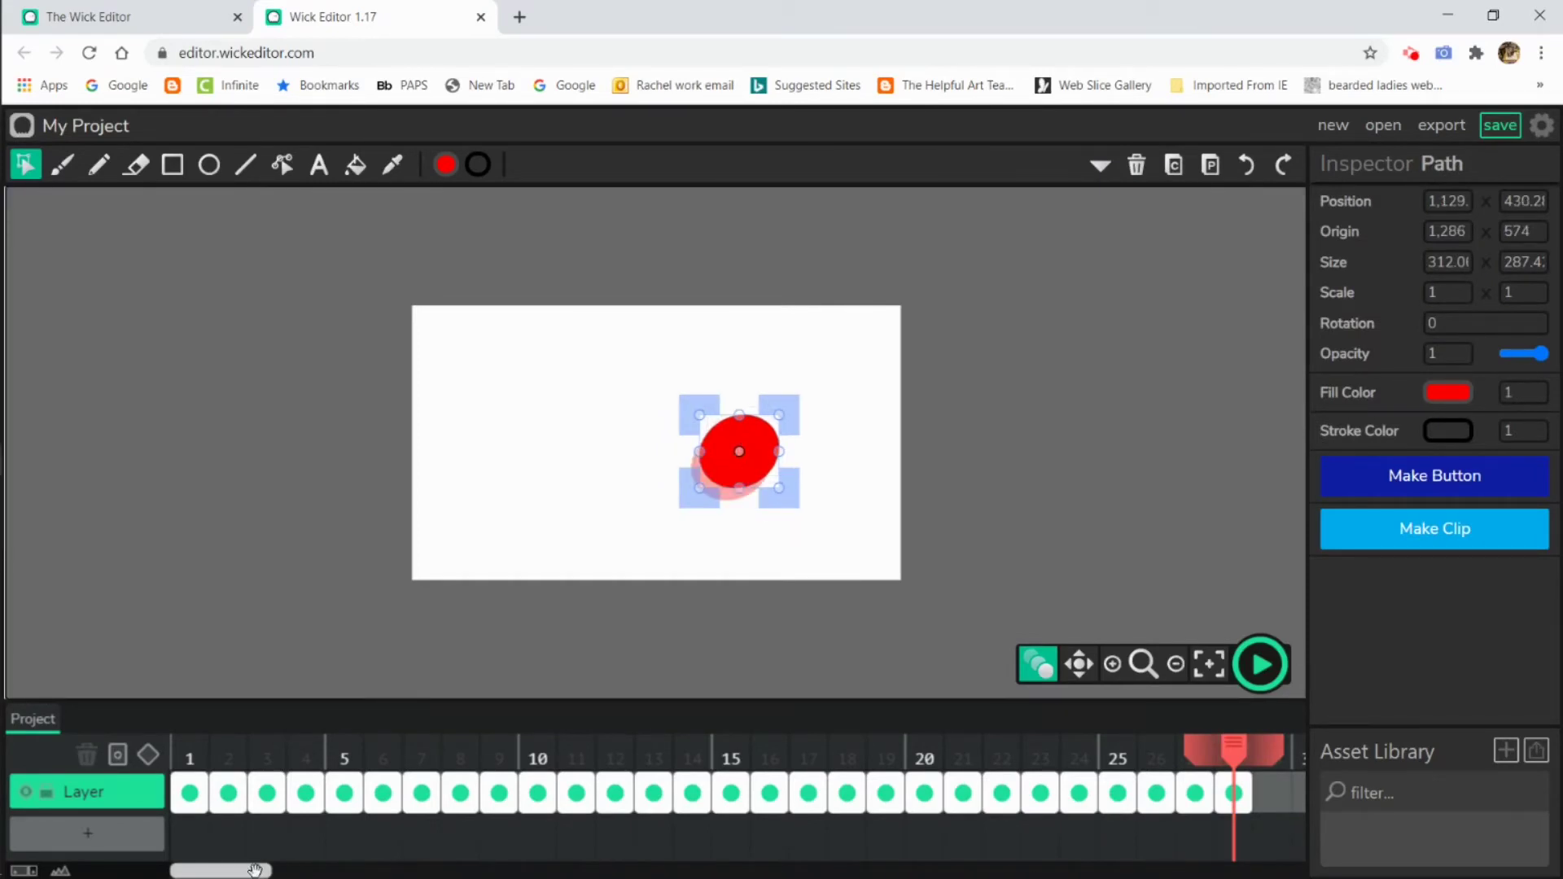
left_click_drag(260, 871, 369, 870)
left_click(836, 792)
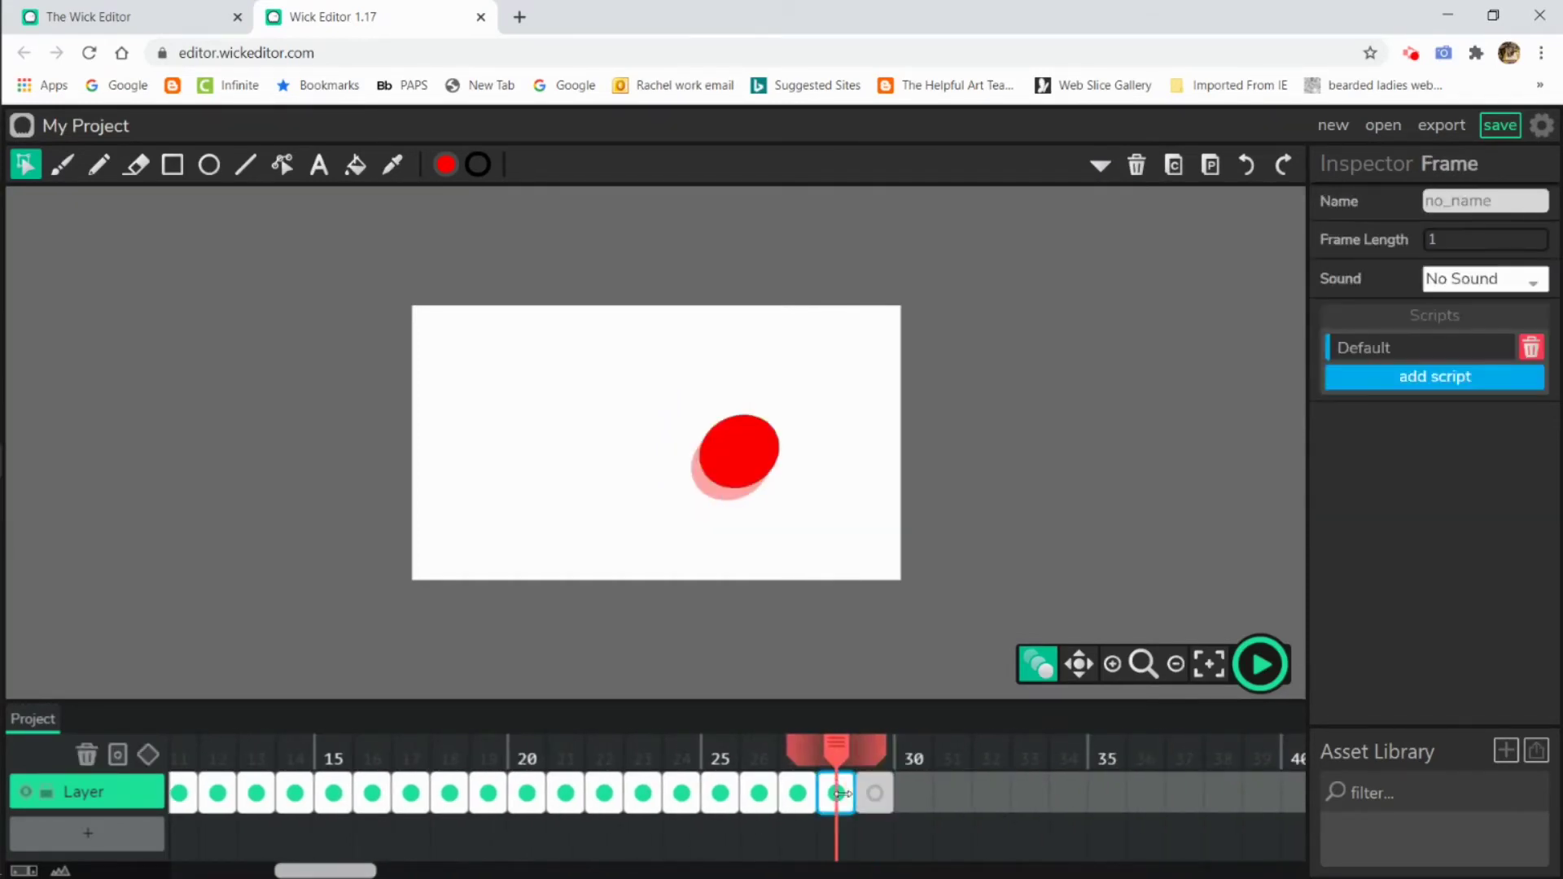
Paste the ellipse into frame 29 and reshape it into a near circle
left_click(874, 793)
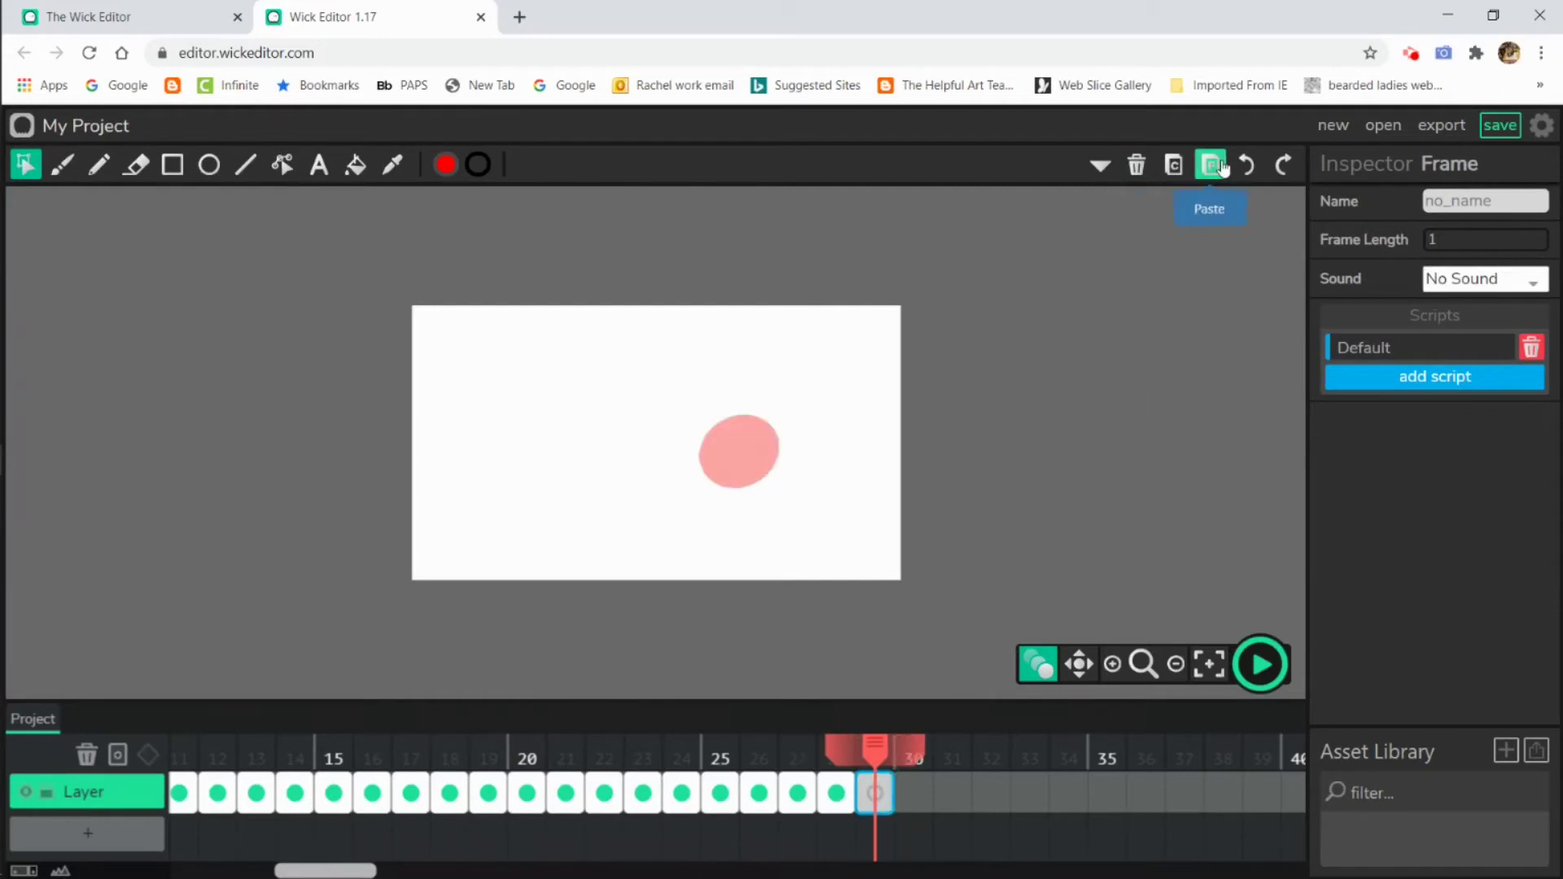
left_click(1211, 164)
left_click(756, 455)
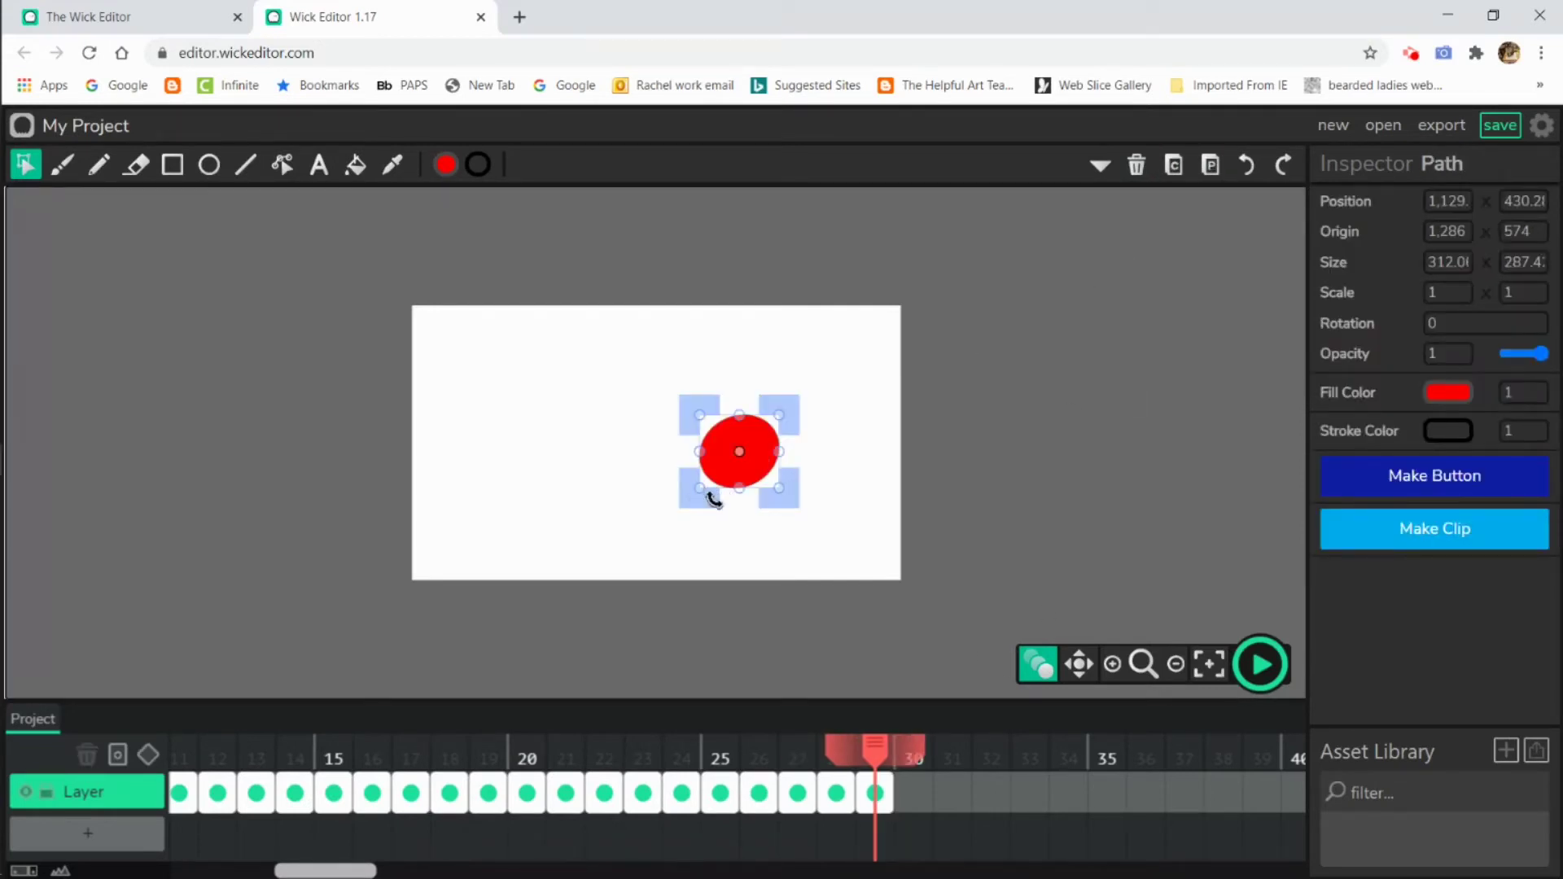
left_click_drag(785, 482, 775, 483)
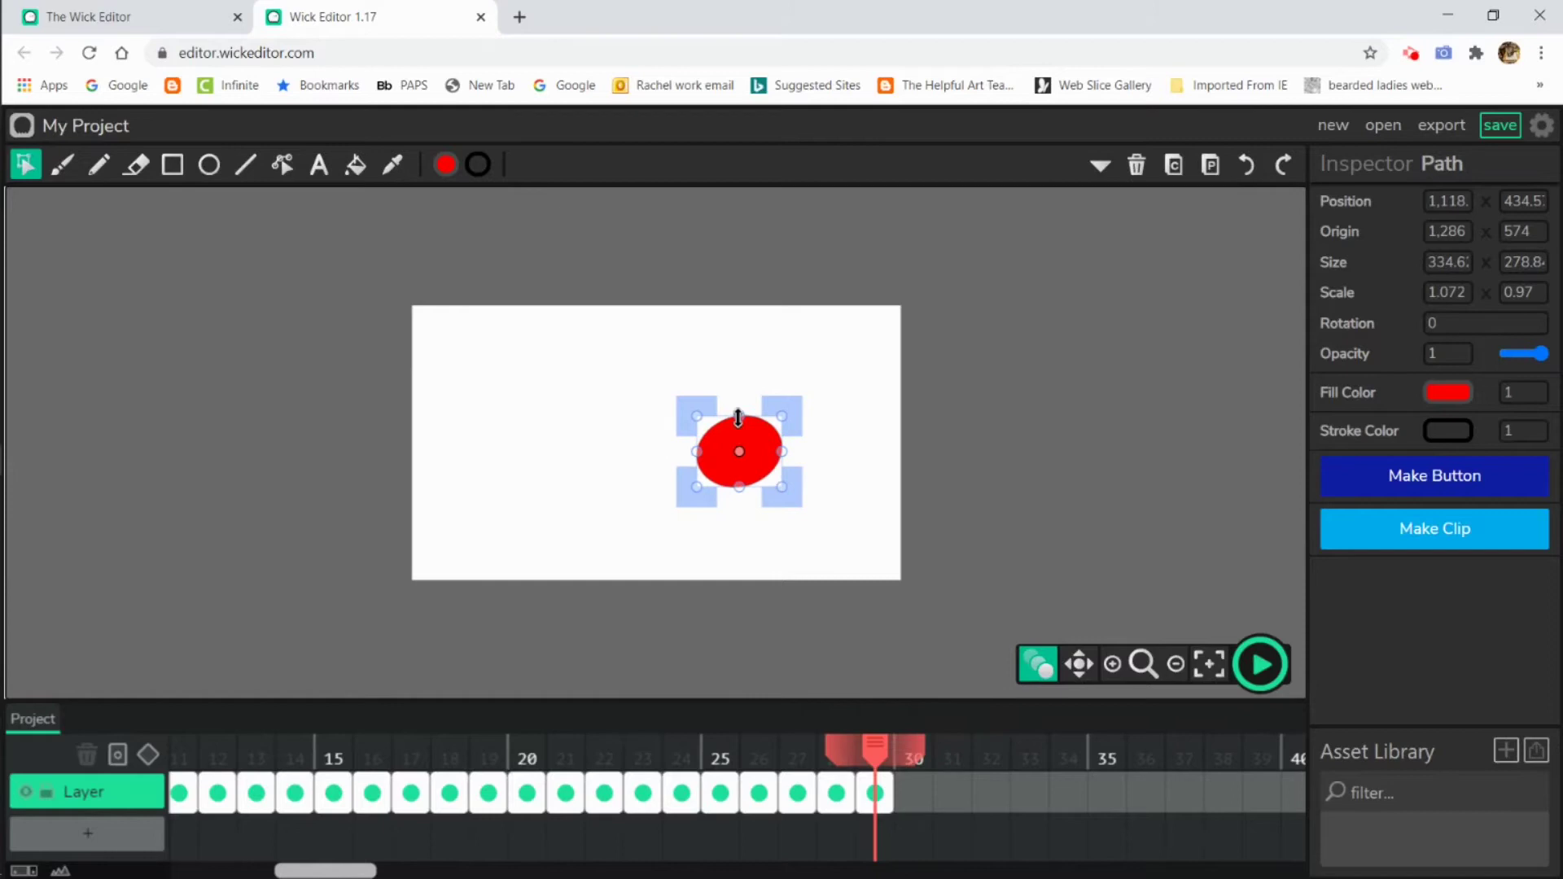
left_click_drag(739, 417, 749, 442)
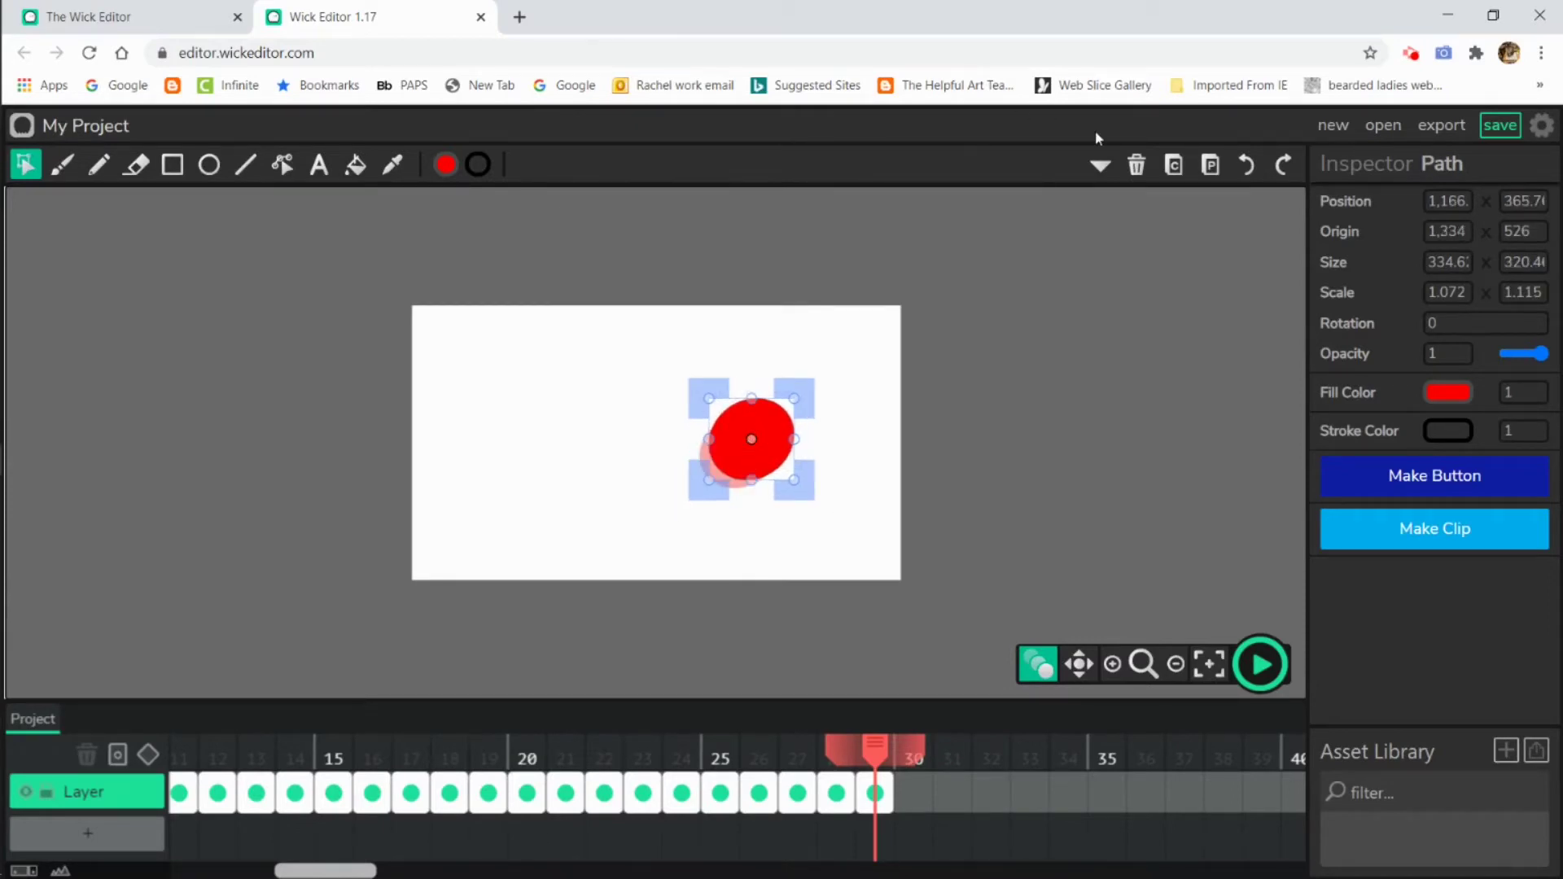
Paste into frame 30, squash to 1.026 × 0.836, tilt −14.612°, and move it up-right
left_click(1174, 166)
left_click(914, 792)
left_click(1210, 165)
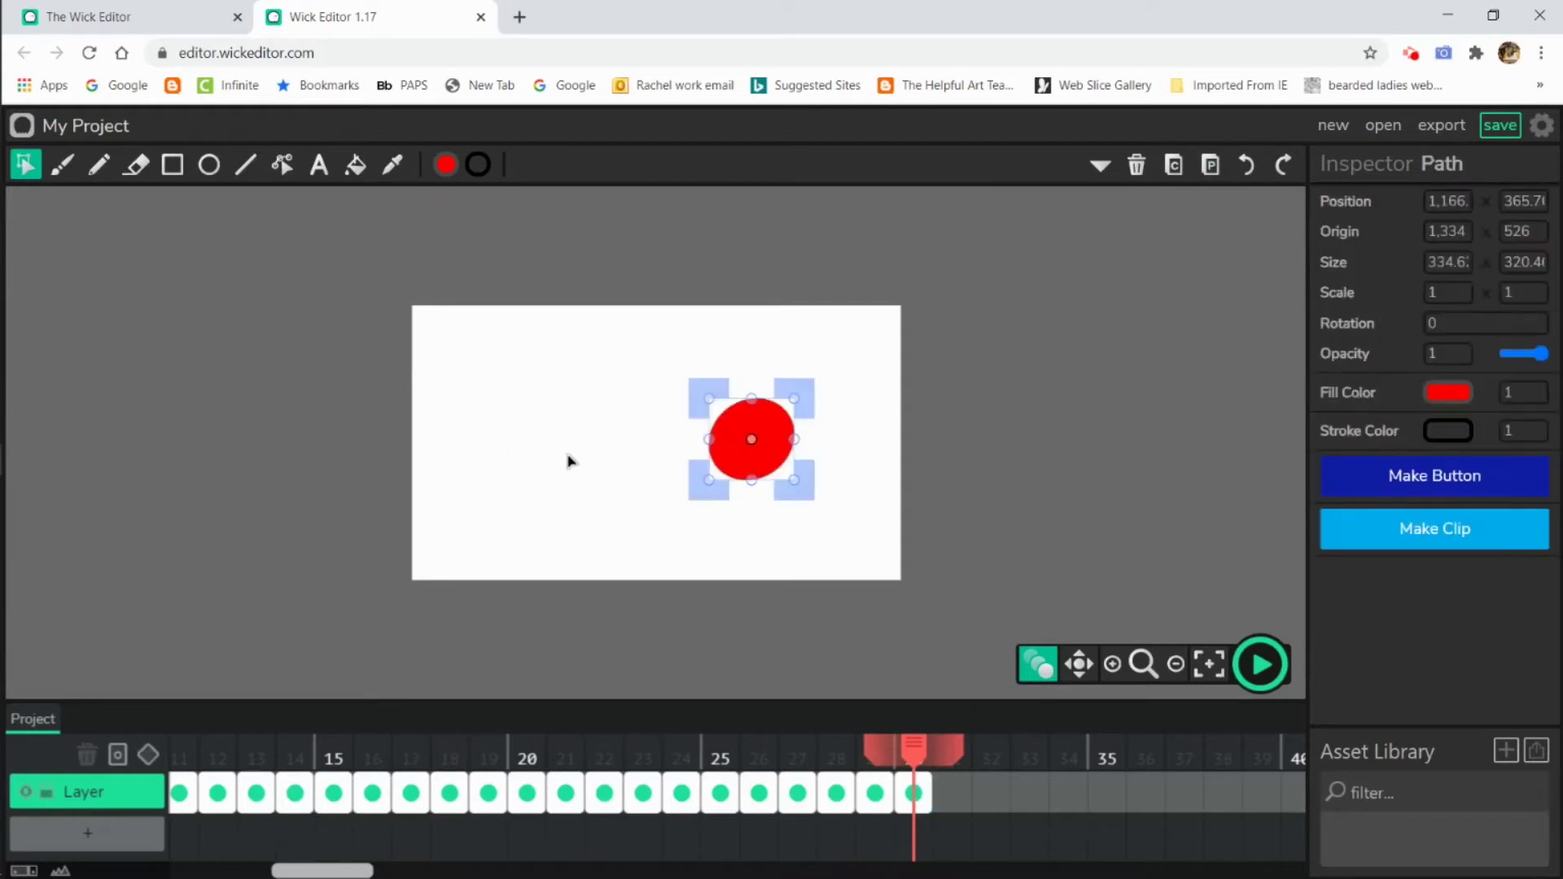
left_click_drag(765, 440, 776, 429)
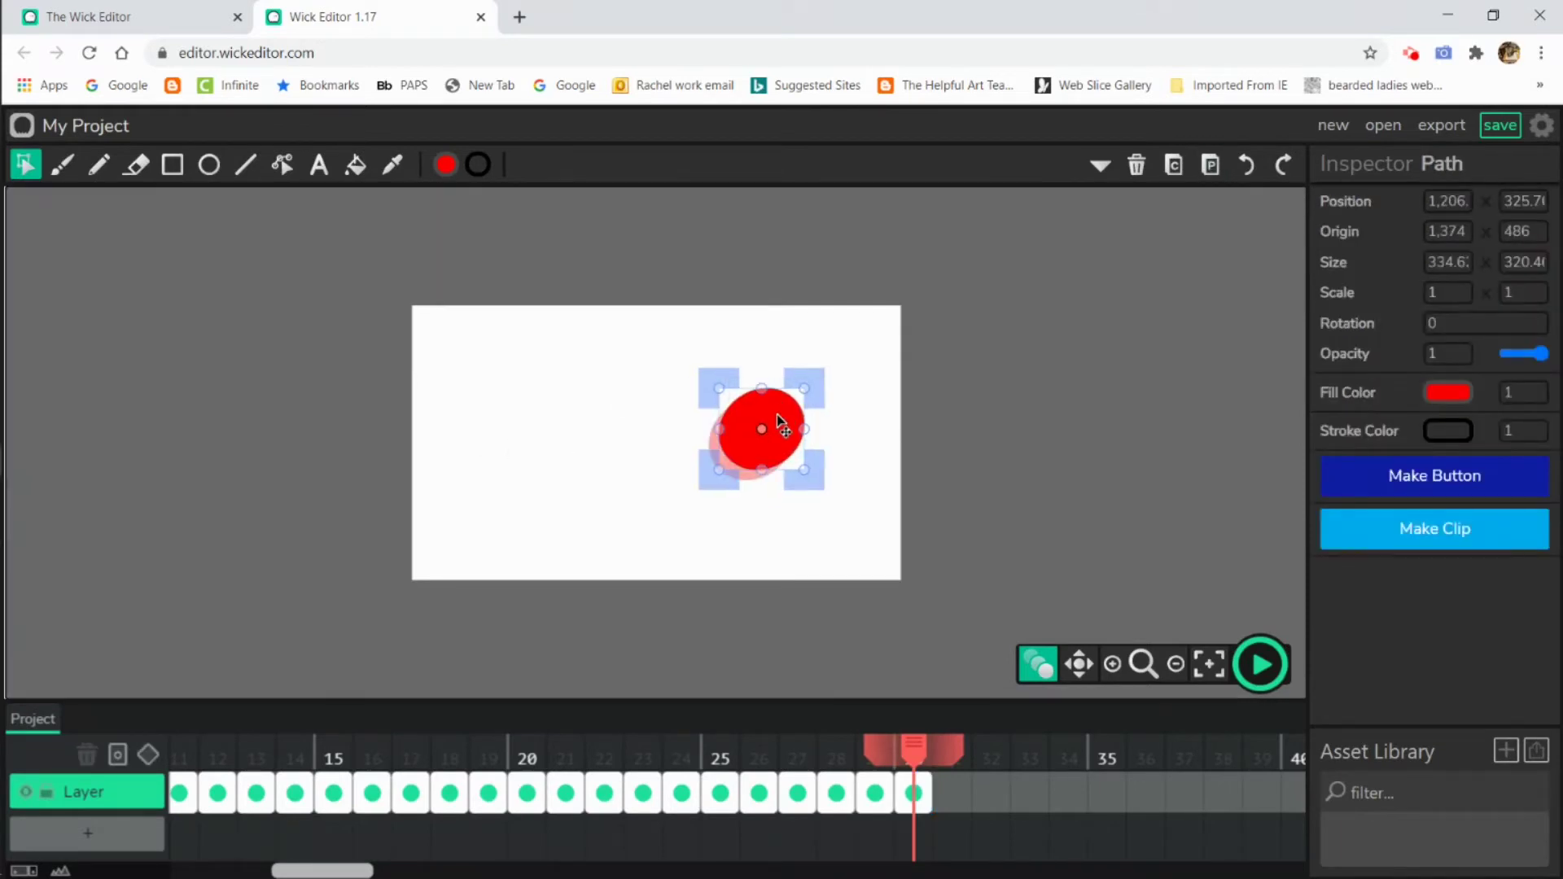
left_click(1173, 165)
left_click(1210, 165)
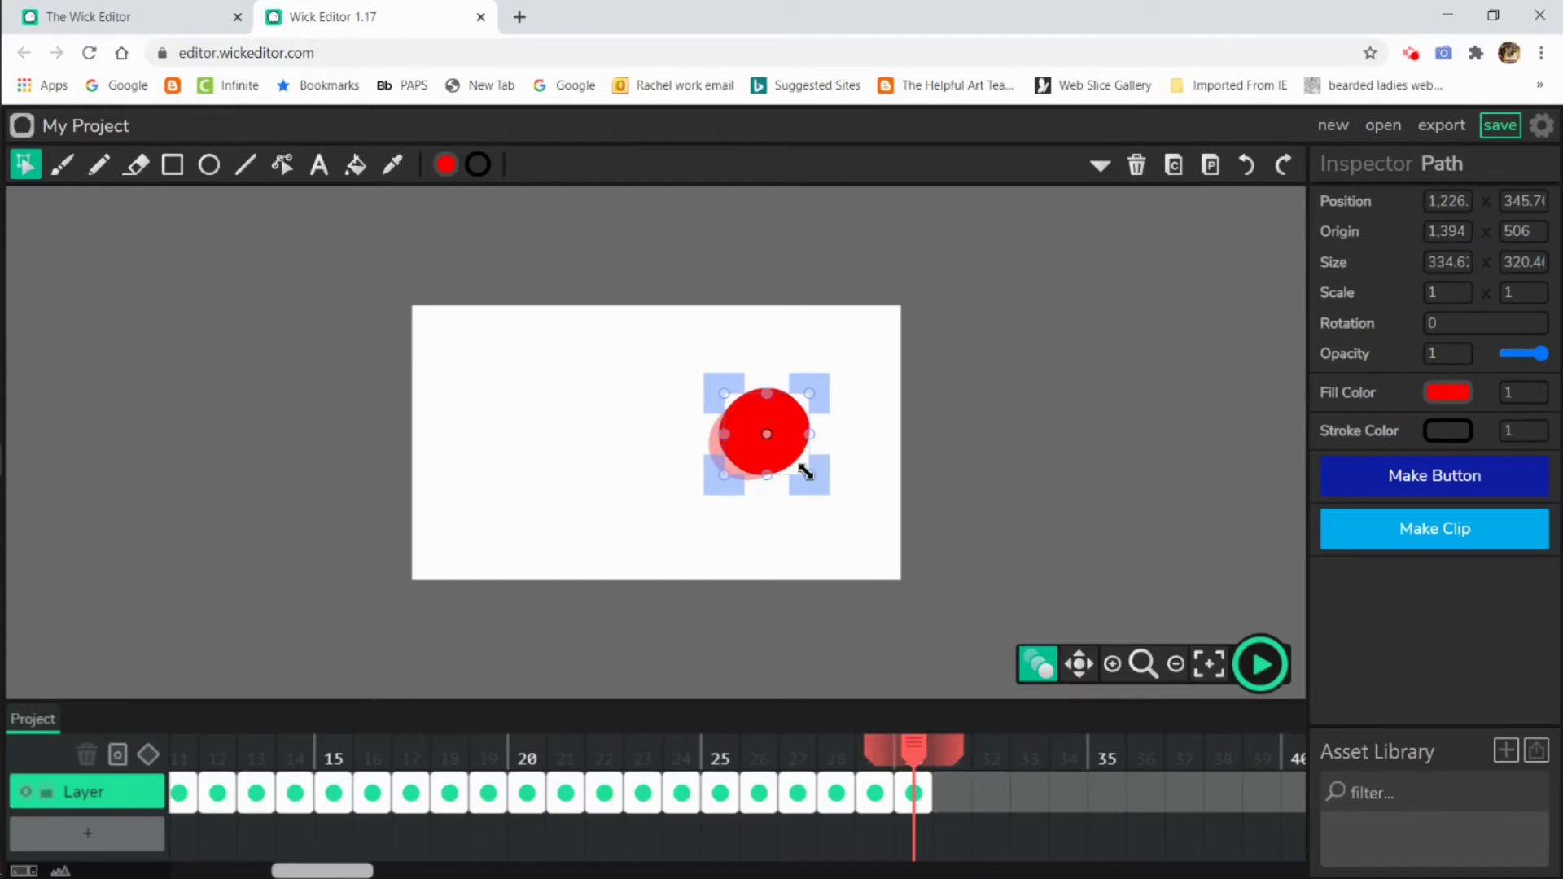
left_click_drag(806, 464, 813, 447)
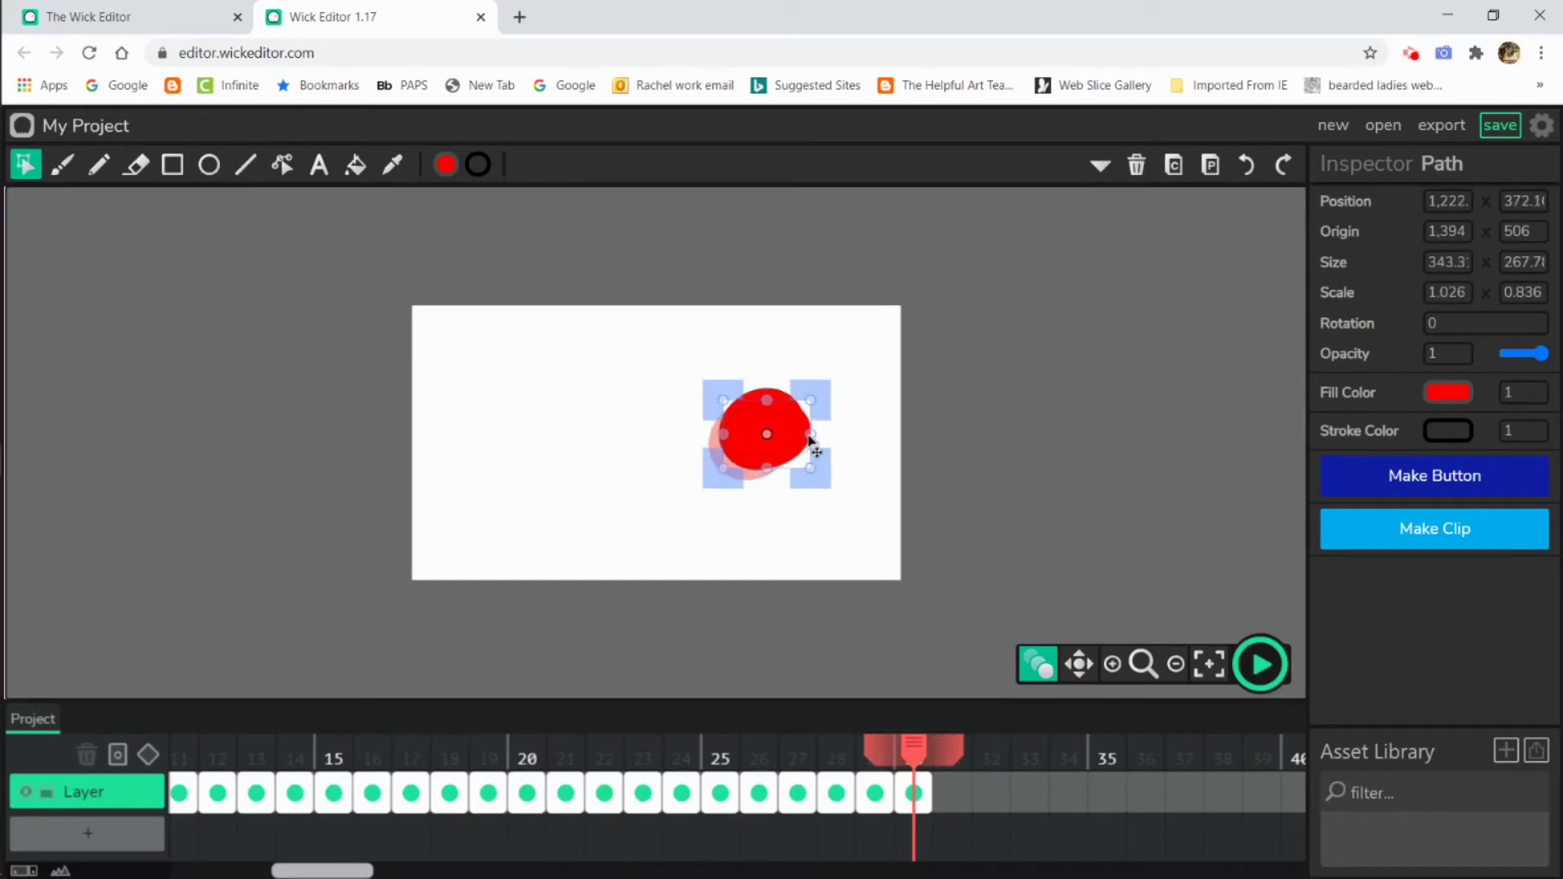
left_click_drag(818, 381, 804, 370)
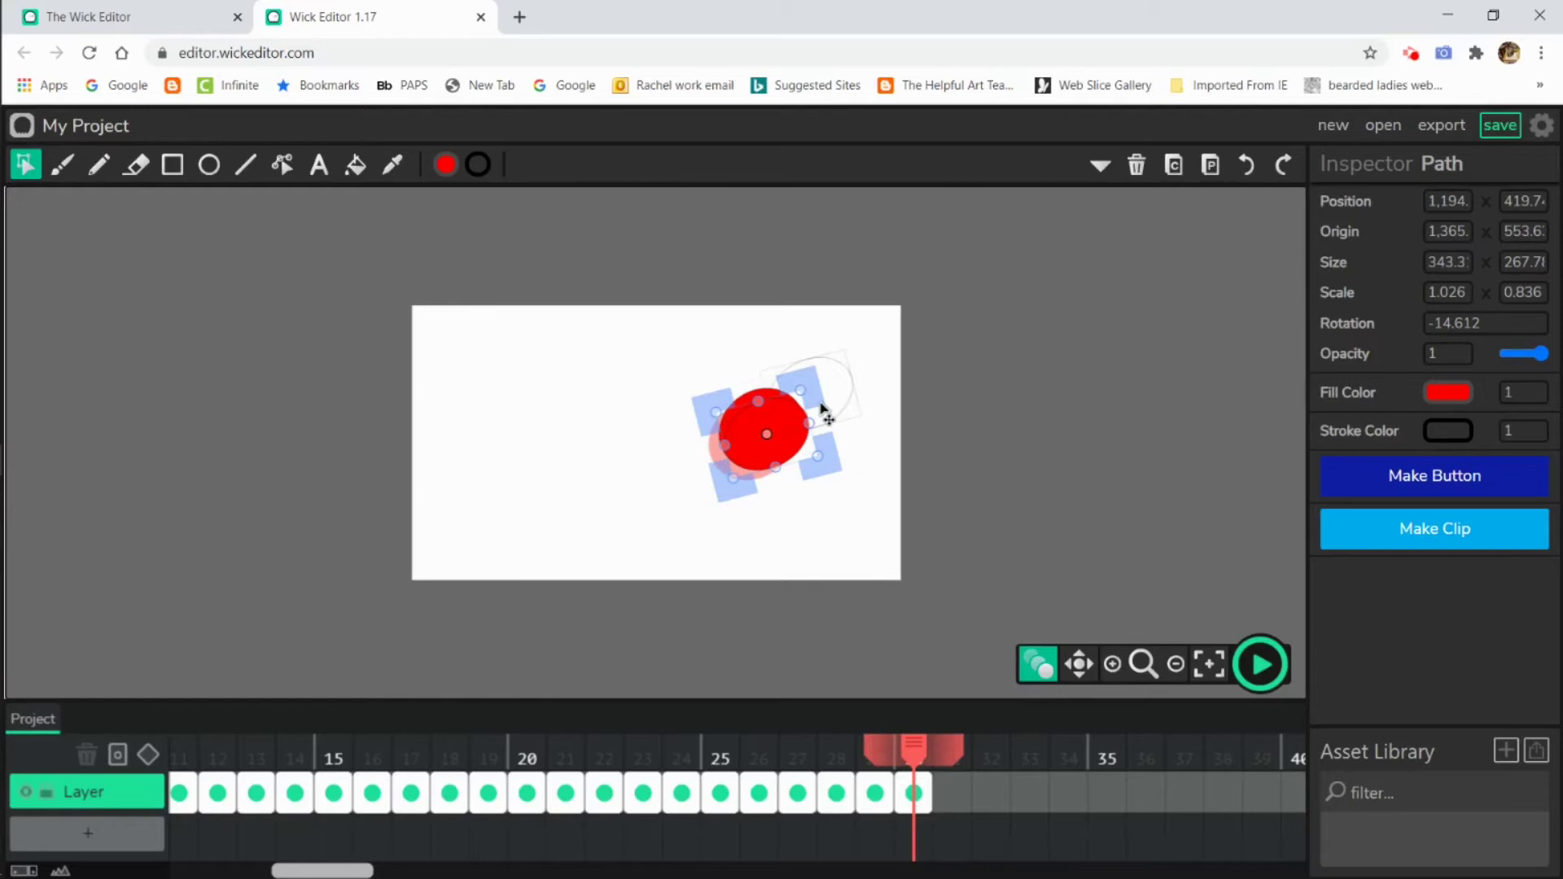
left_click_drag(773, 454, 802, 429)
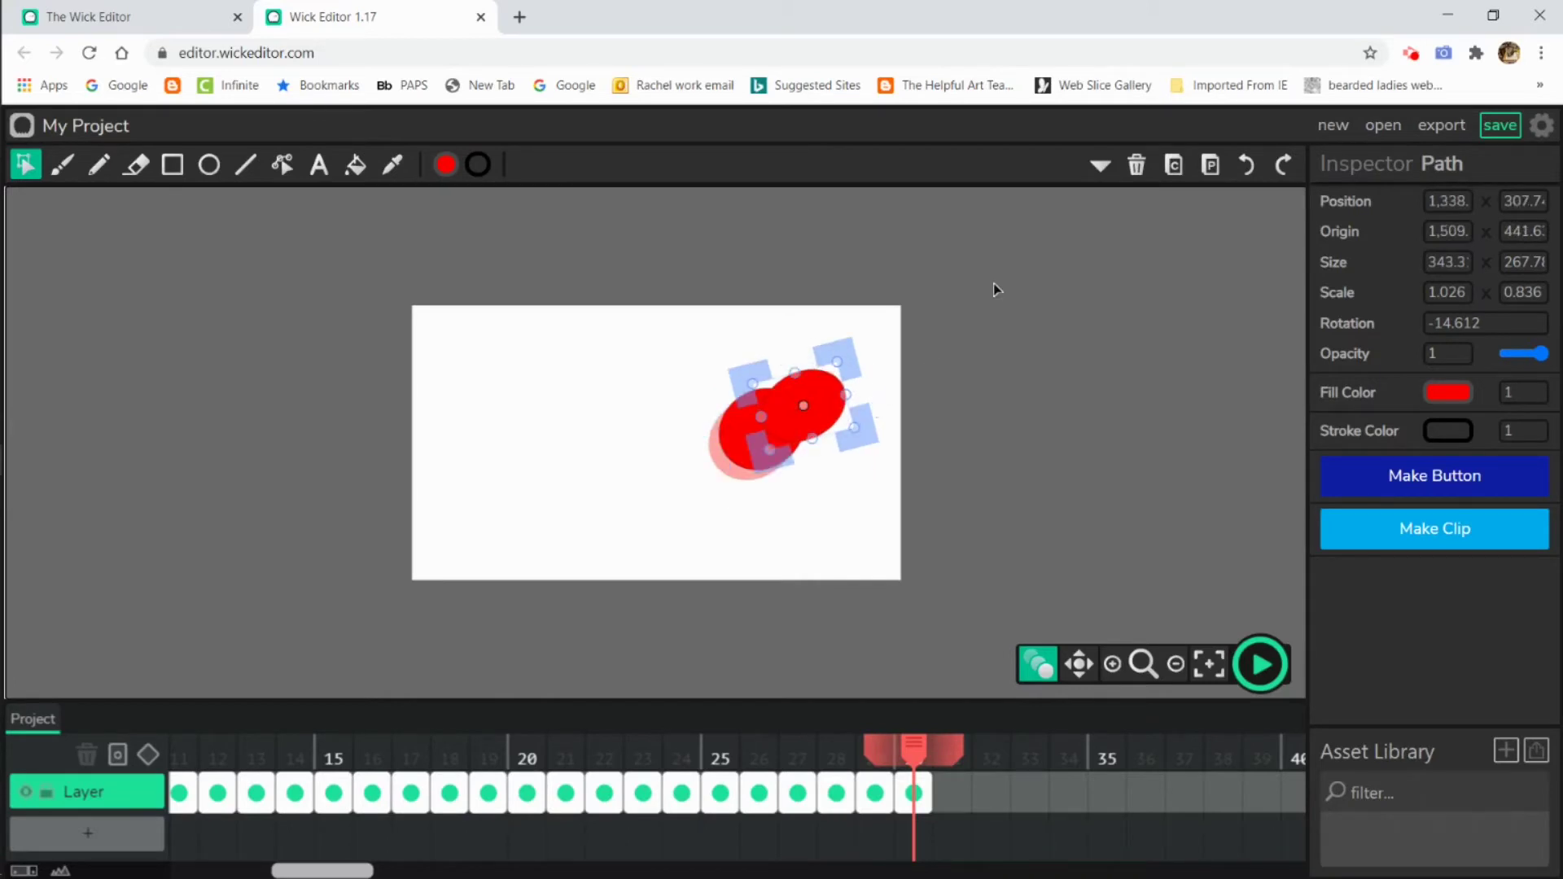
Copy the ellipse into new frame 31 and stretch it slightly taller
left_click(1173, 164)
left_click(953, 793)
left_click(1211, 164)
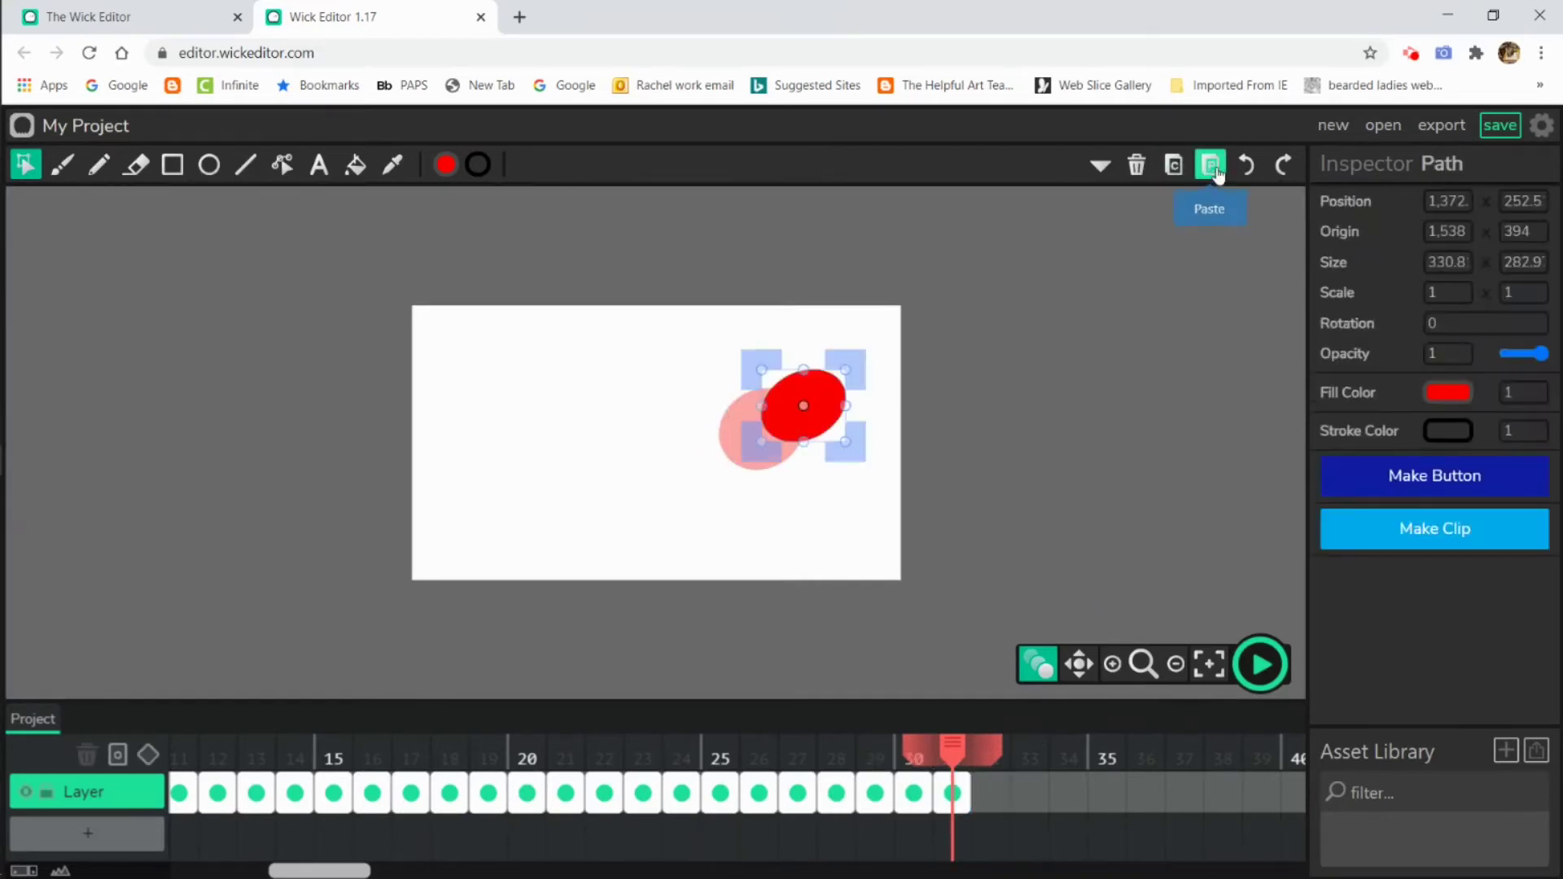
left_click_drag(804, 366, 804, 362)
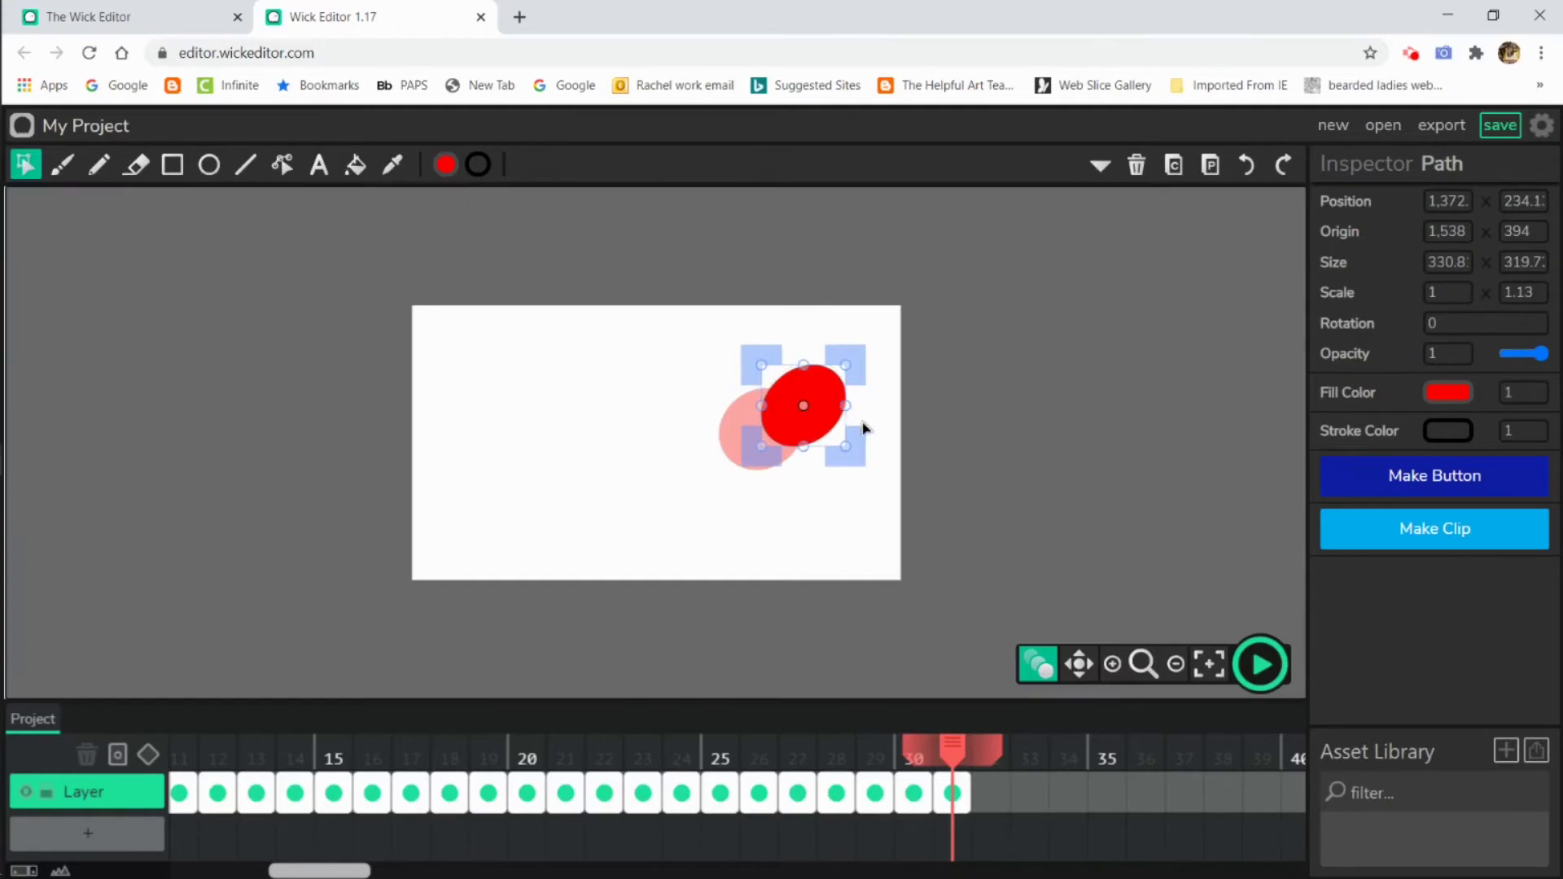
Paste the ellipse into frame 32, move it up-right and enlarge it slightly
left_click(991, 792)
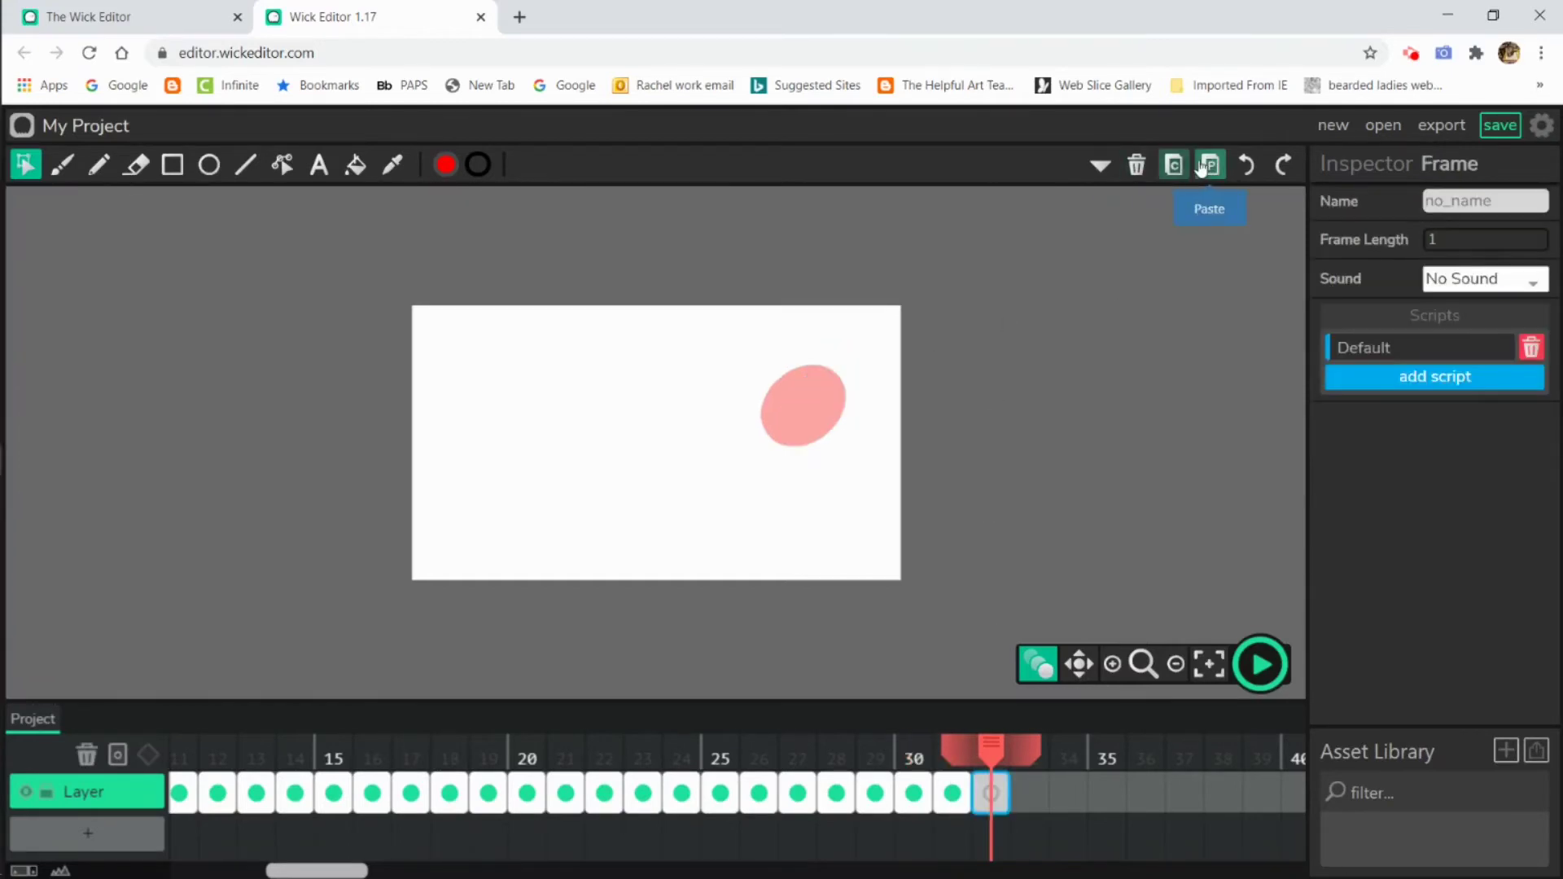
left_click(1211, 165)
left_click_drag(824, 404, 820, 356)
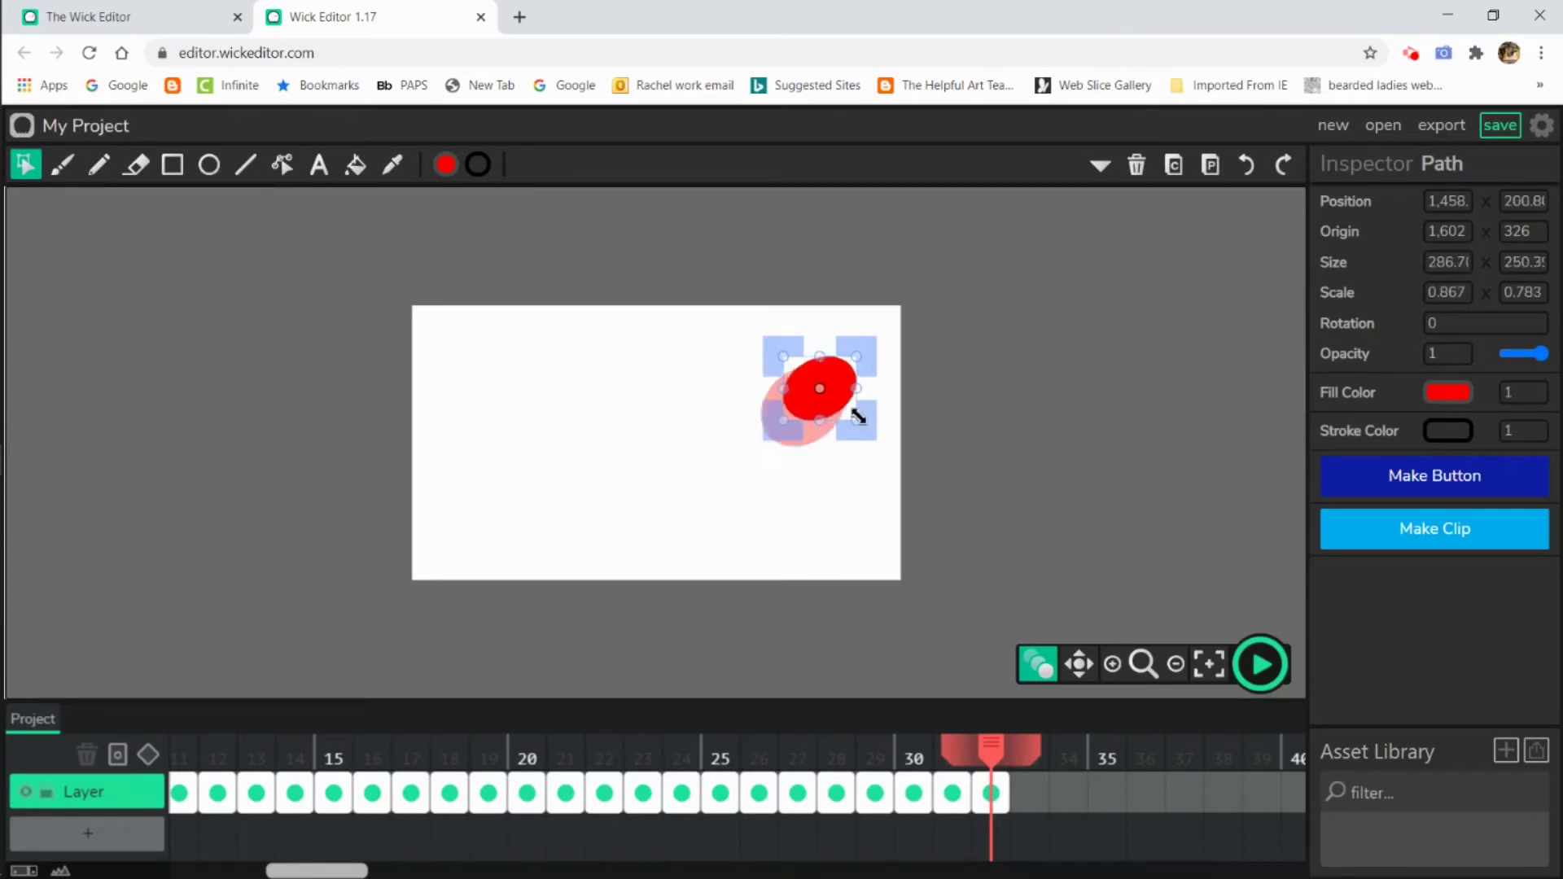
left_click_drag(859, 420, 863, 430)
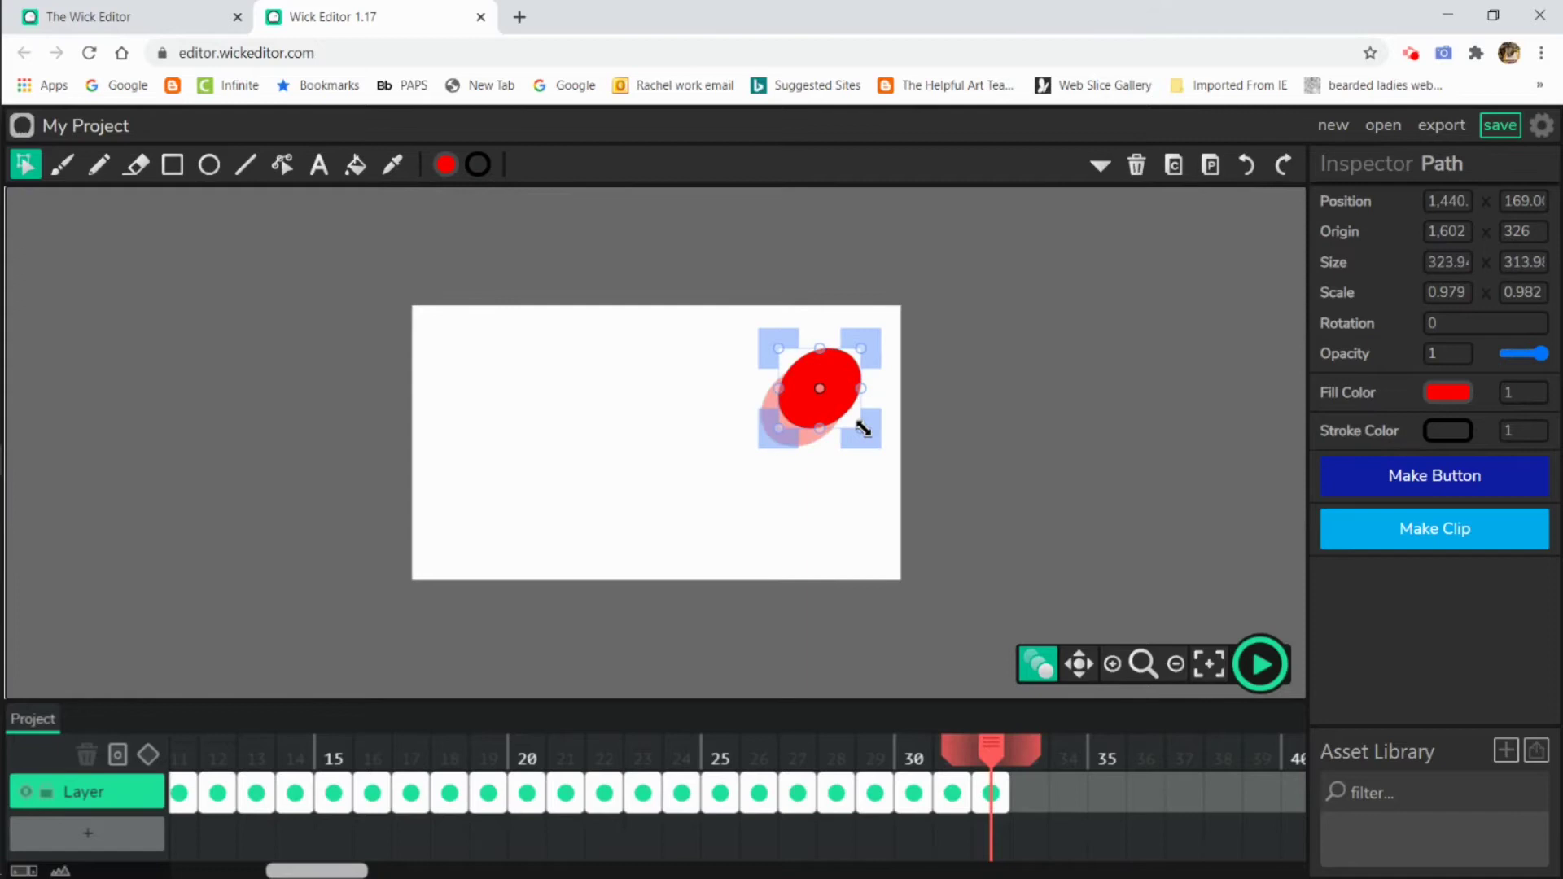
Paste the ellipse into frame 33, move it up-right, tilt it slightly, undoing an extra paste
left_click(1174, 165)
left_click(1030, 794)
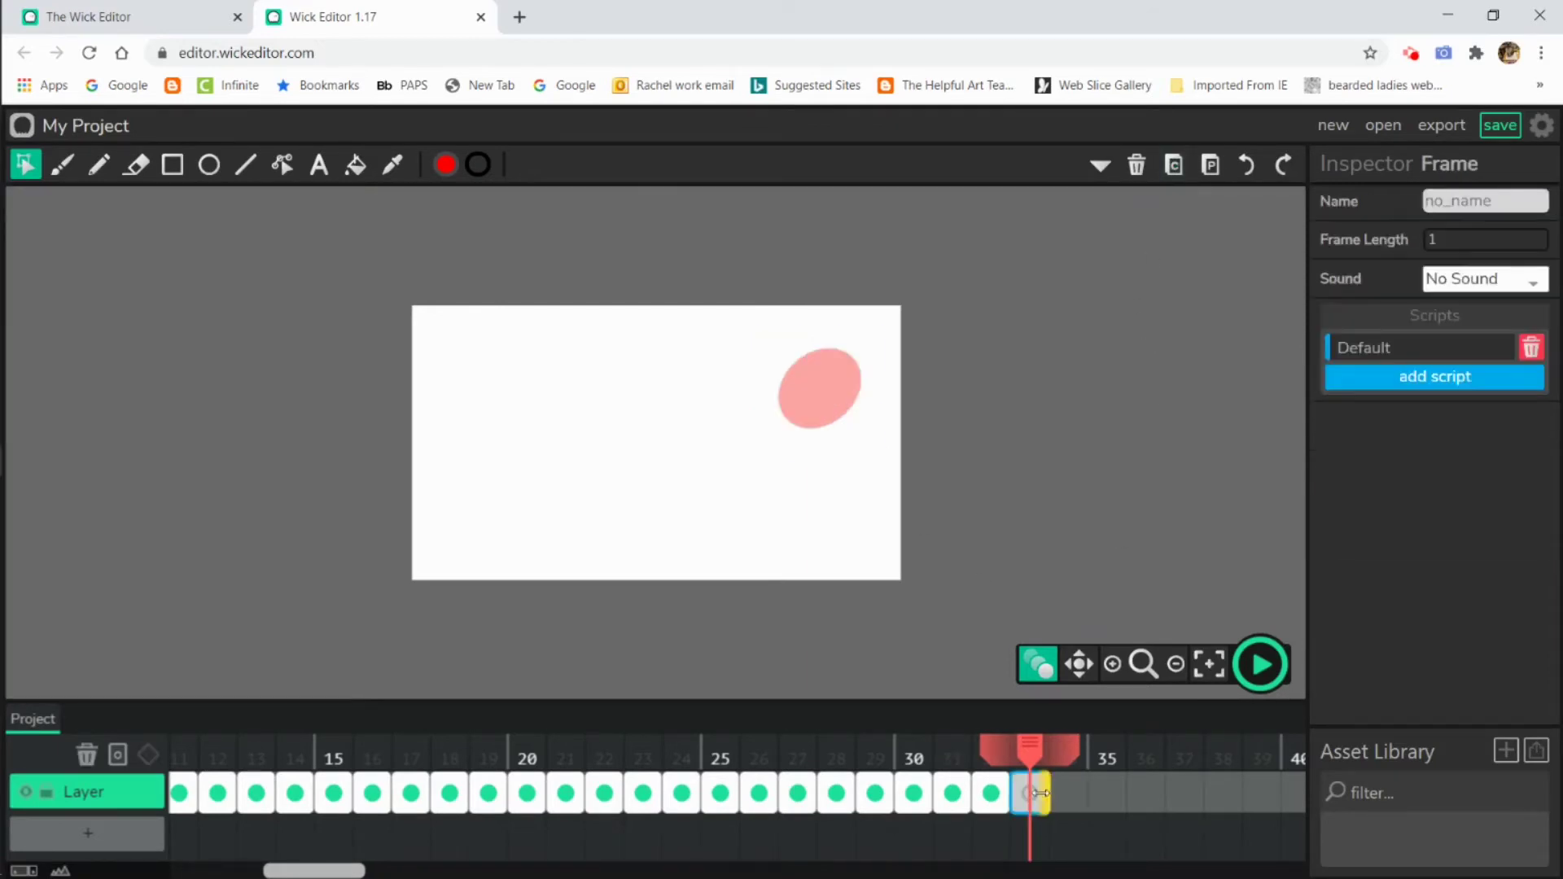
left_click(1211, 165)
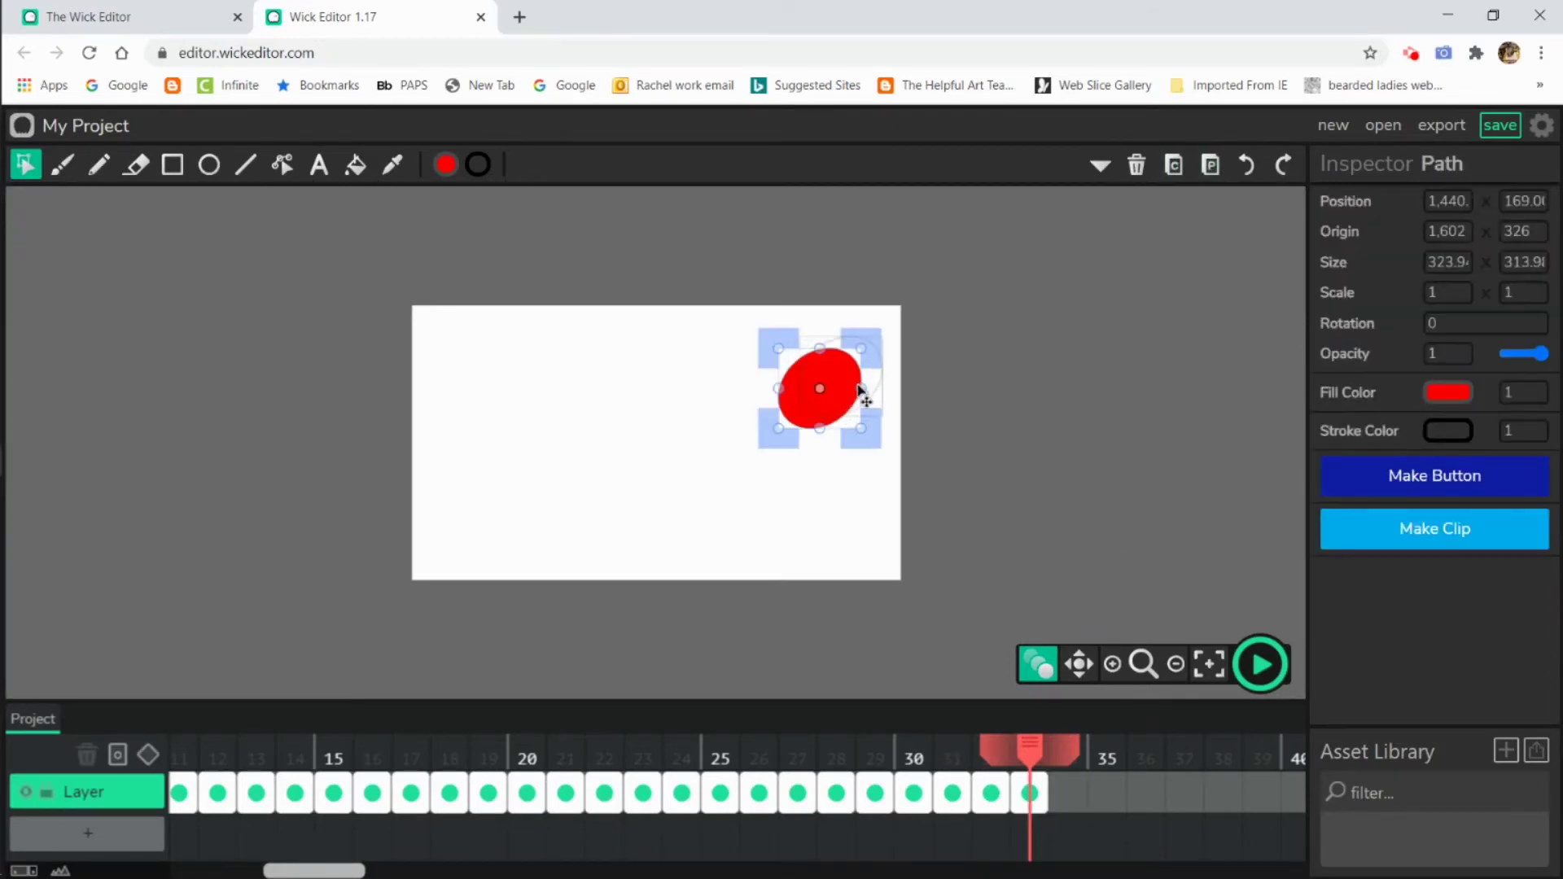
left_click_drag(855, 398, 844, 349)
left_click_drag(800, 420, 809, 425)
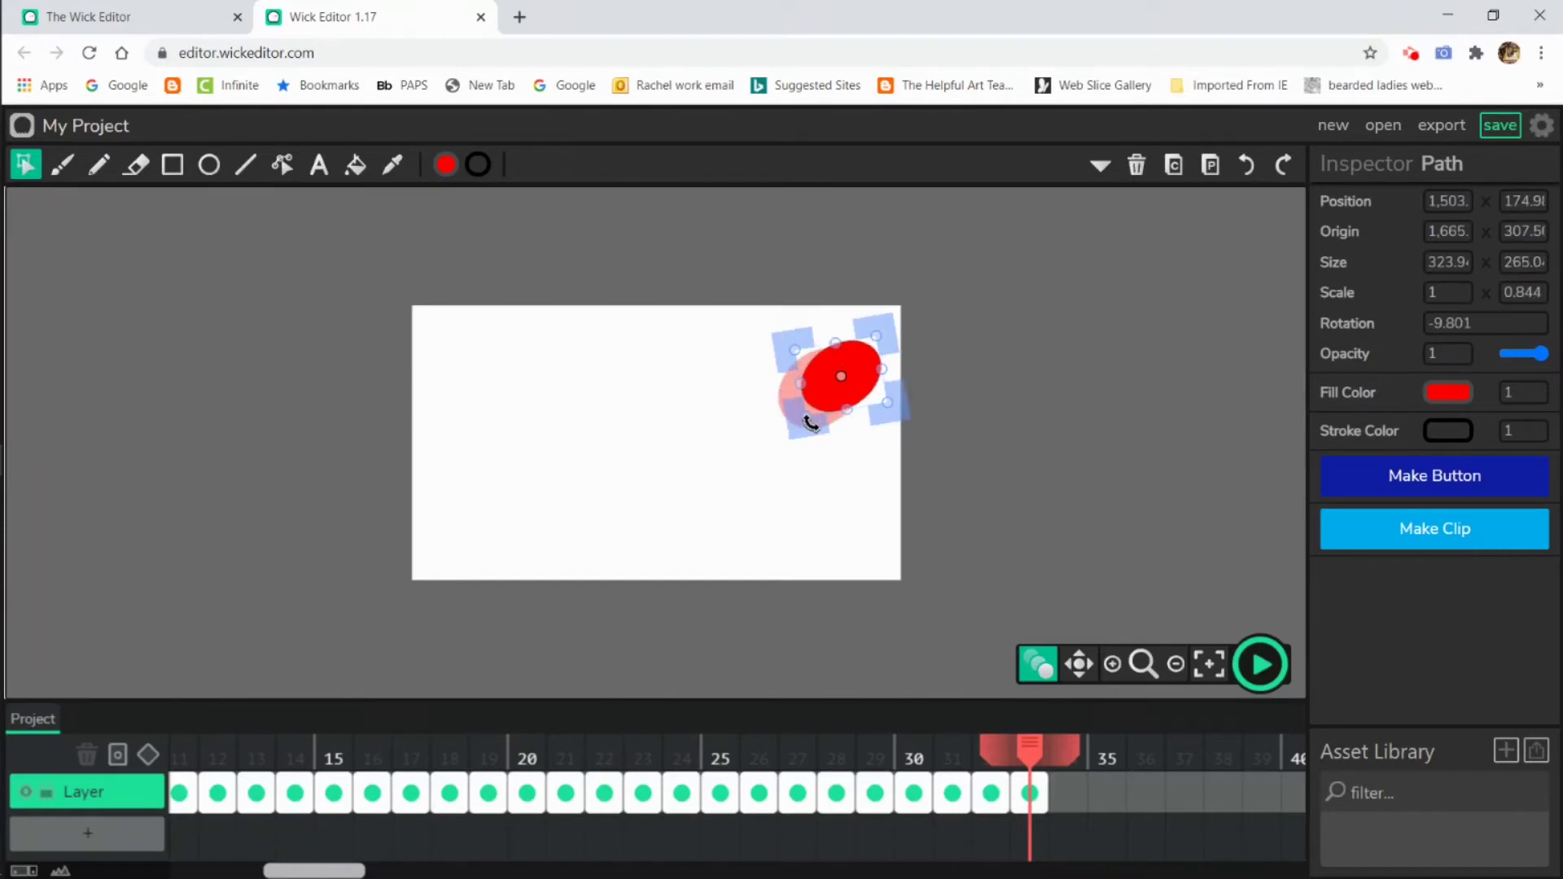
left_click(1212, 168)
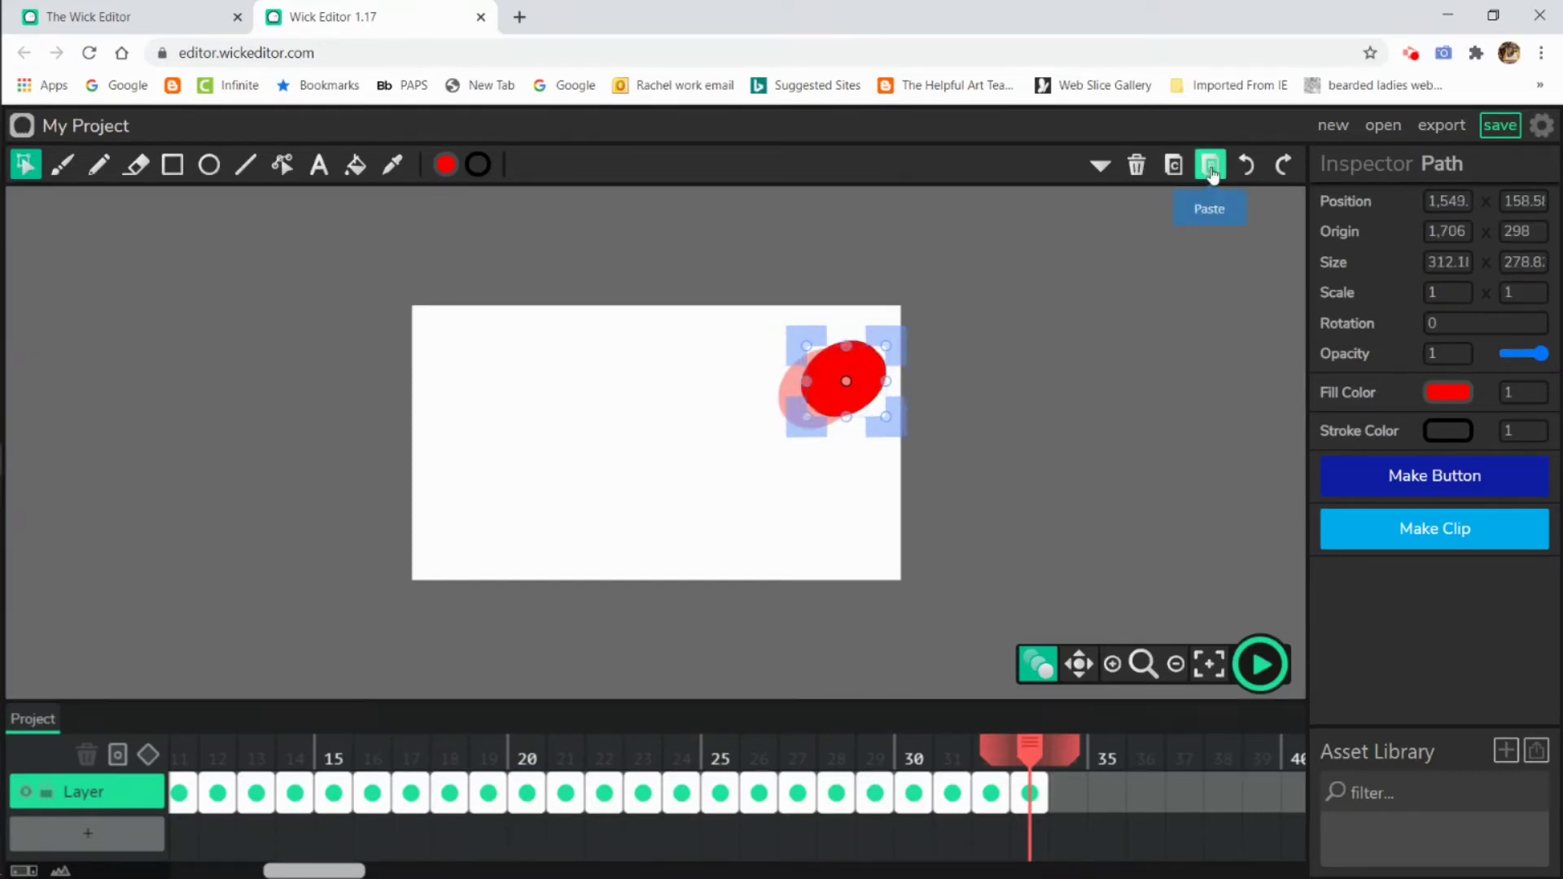
key("ctrl+z")
Add frames 34–36 with the ellipse climbing up-right past the stage's top-right corner
left_click(1069, 794)
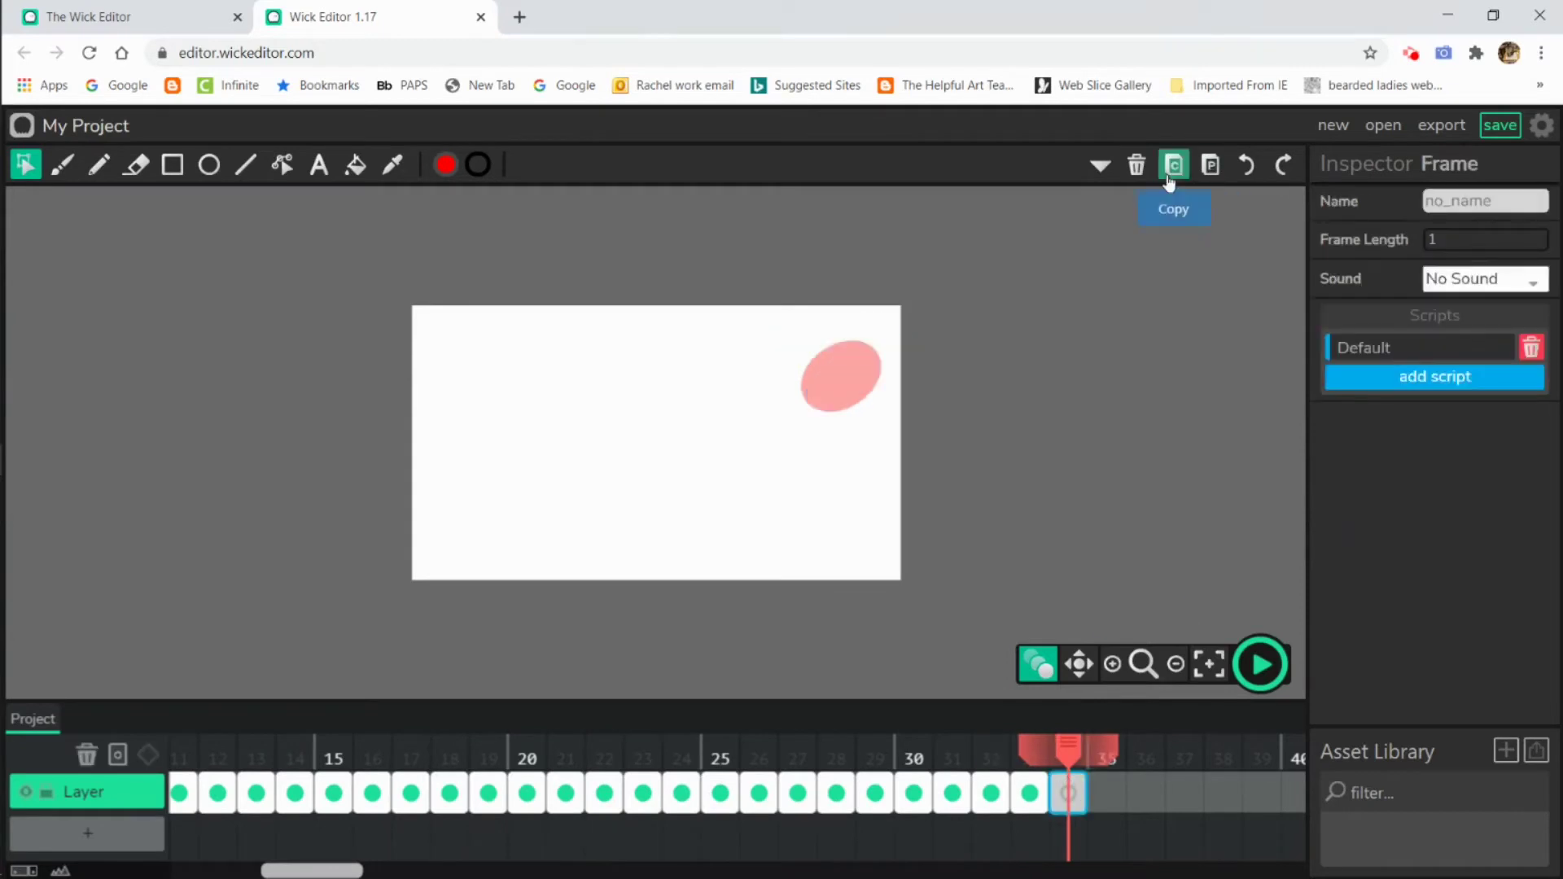
left_click(1211, 166)
left_click_drag(850, 375, 863, 361)
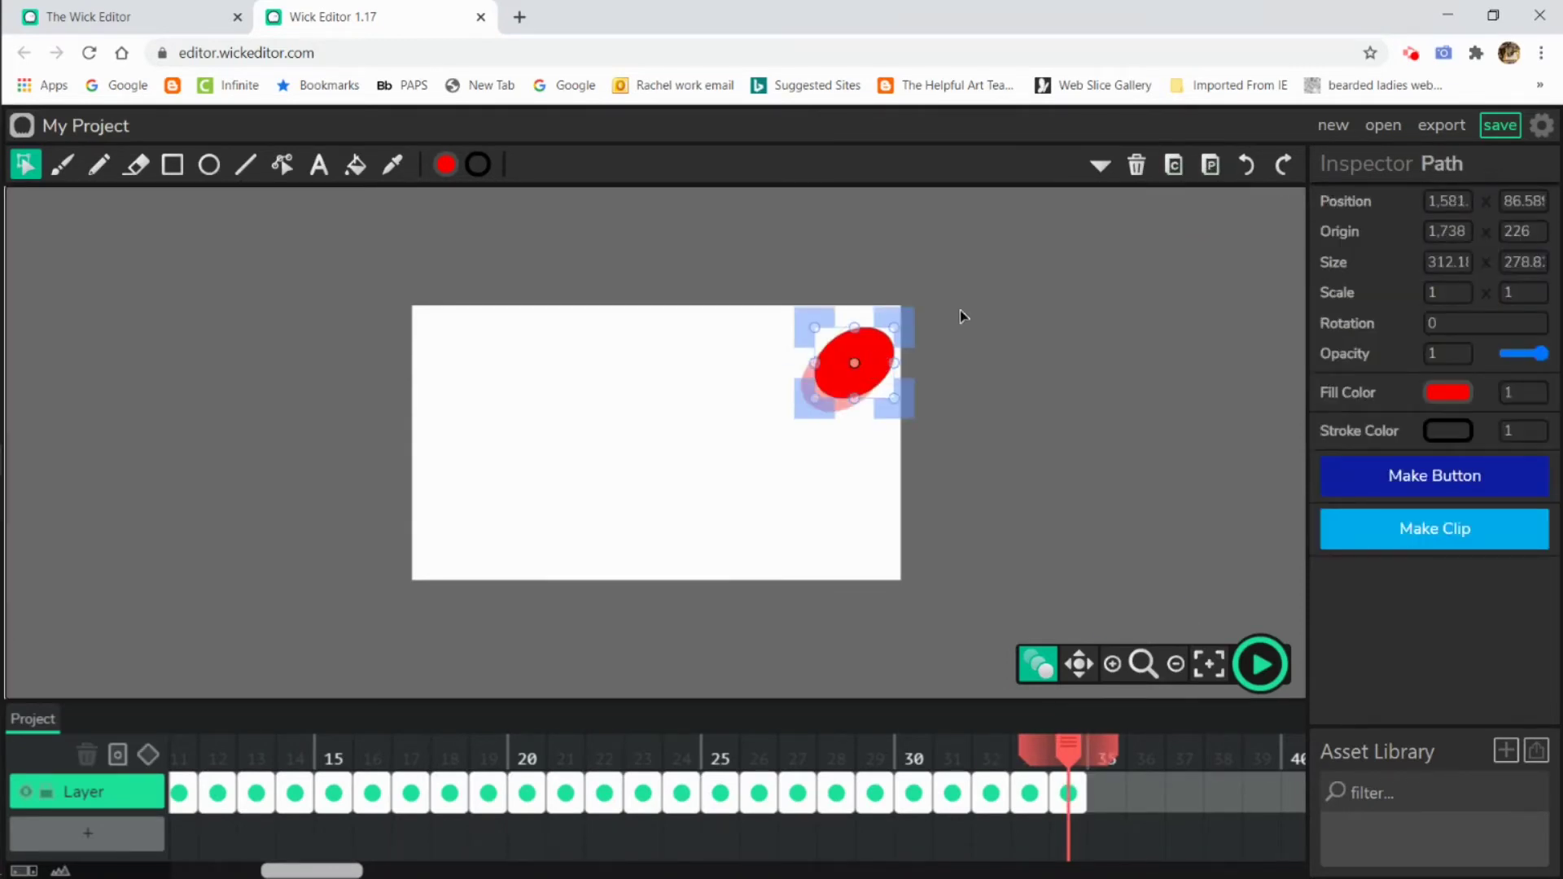
left_click(1173, 166)
left_click(1107, 794)
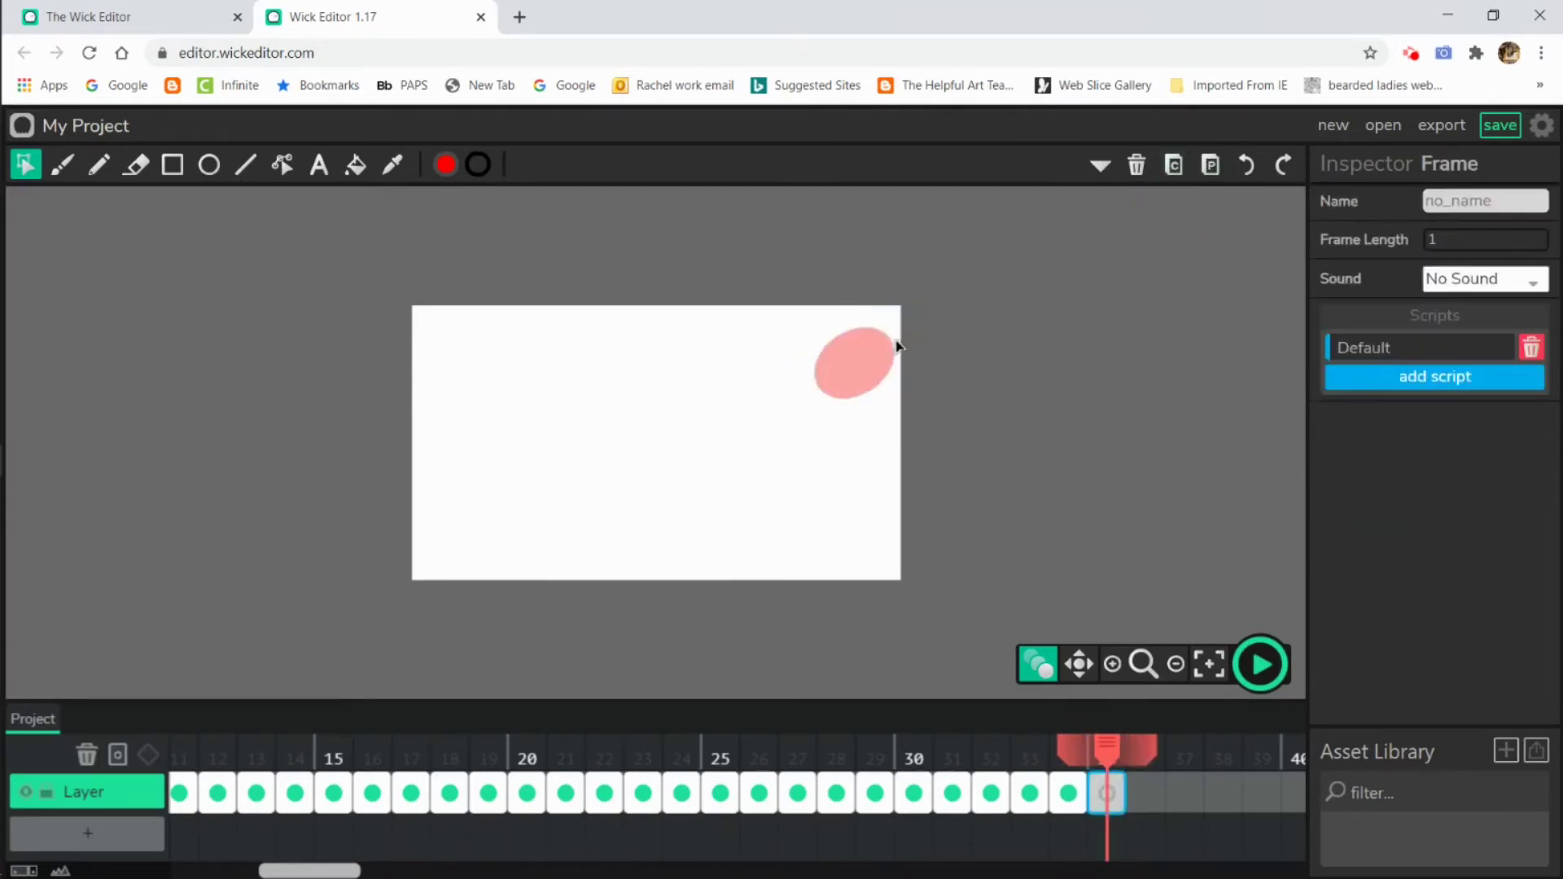
left_click(1204, 181)
left_click_drag(870, 379, 896, 370)
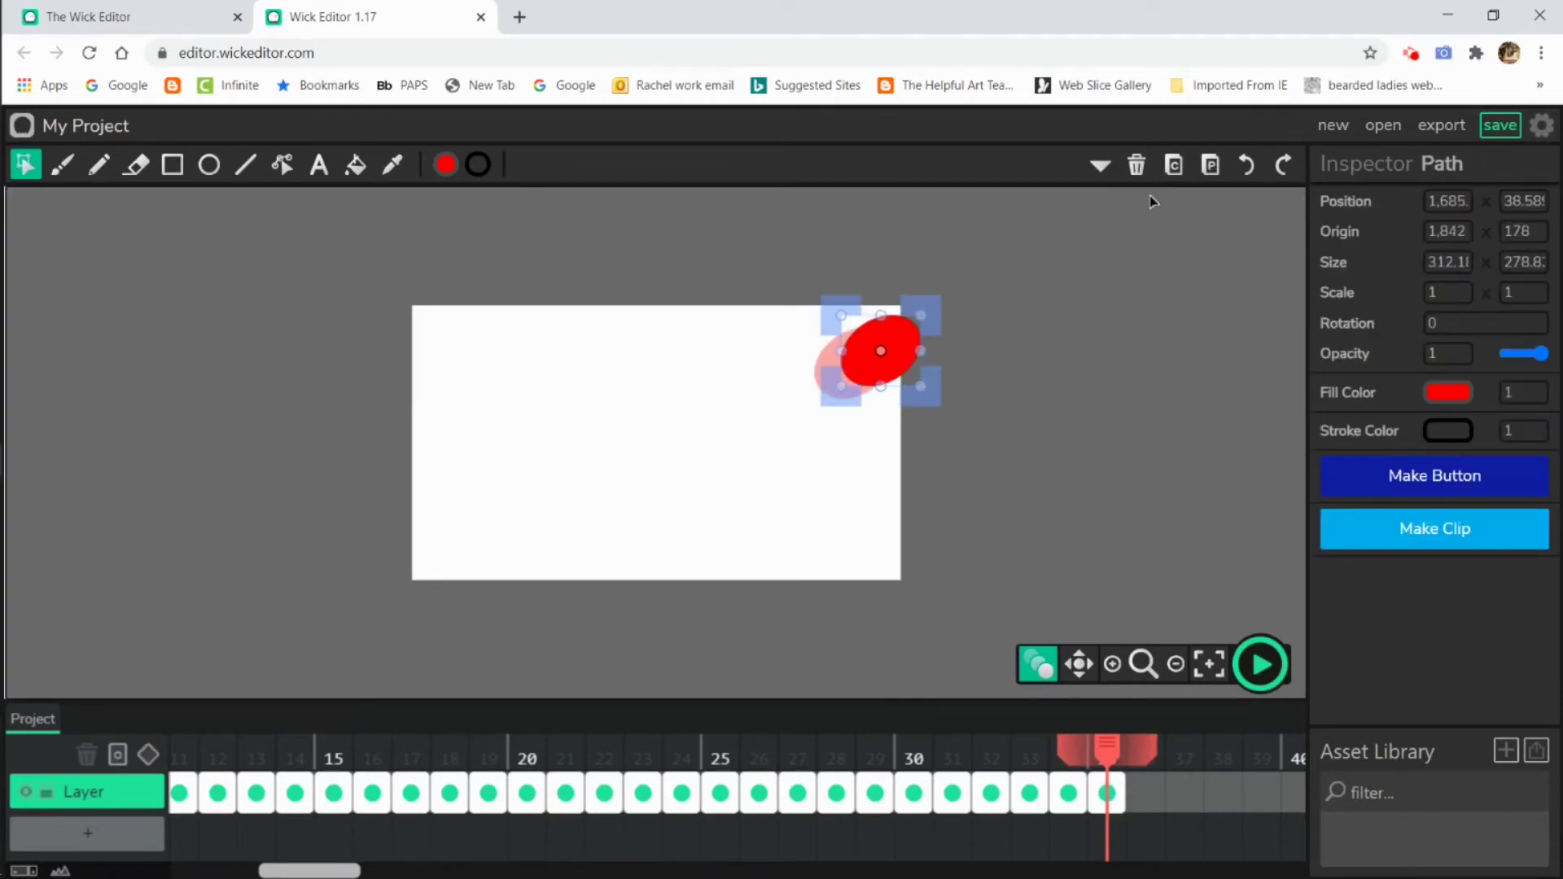
left_click(1146, 794)
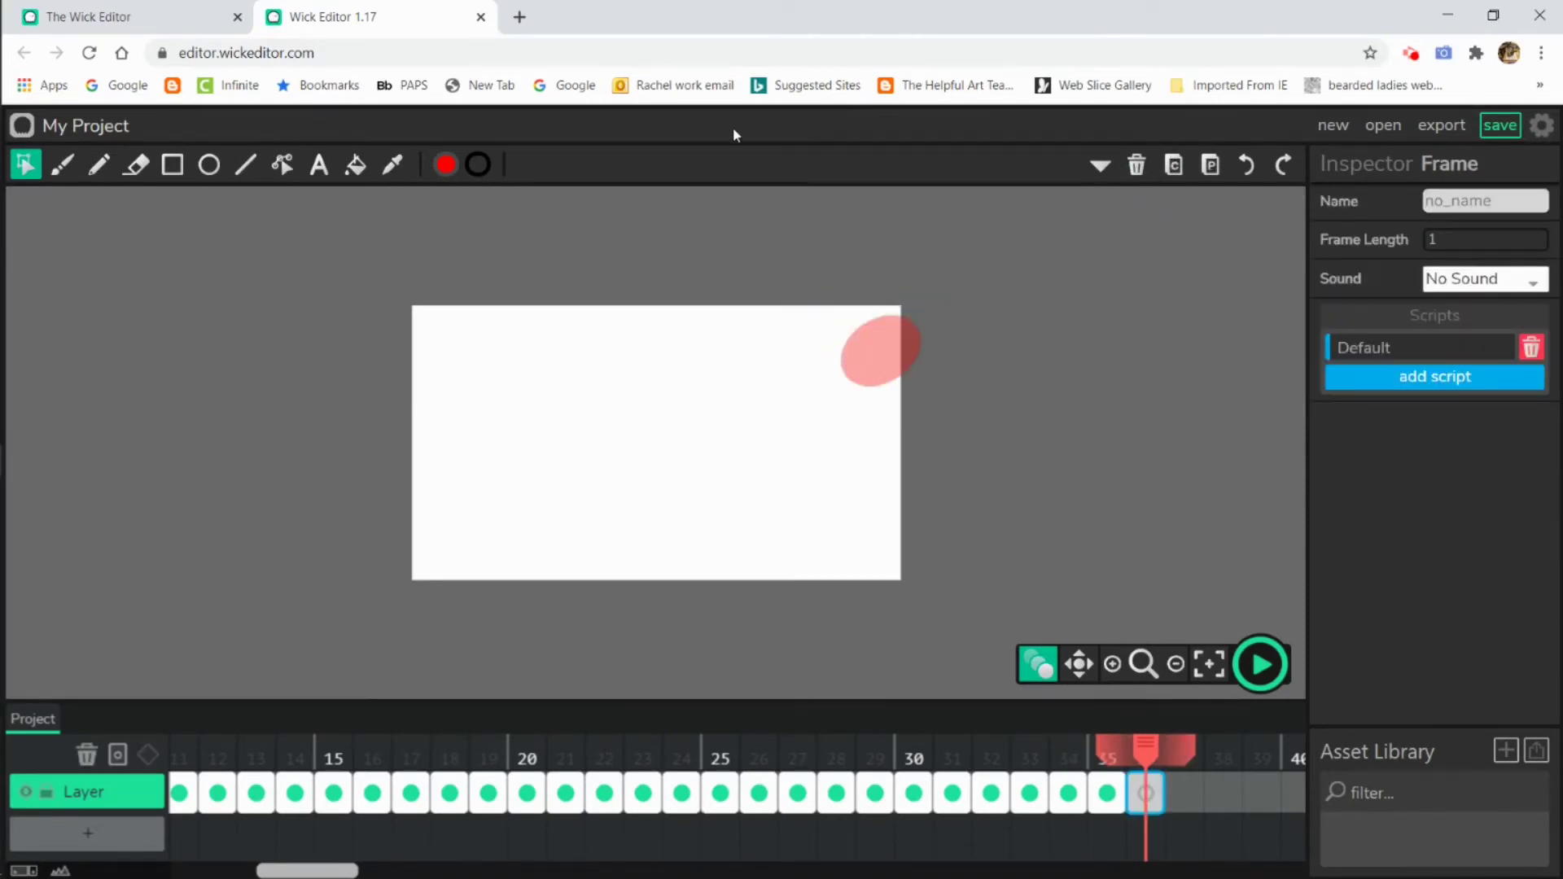
left_click(1214, 166)
left_click_drag(909, 353, 922, 339)
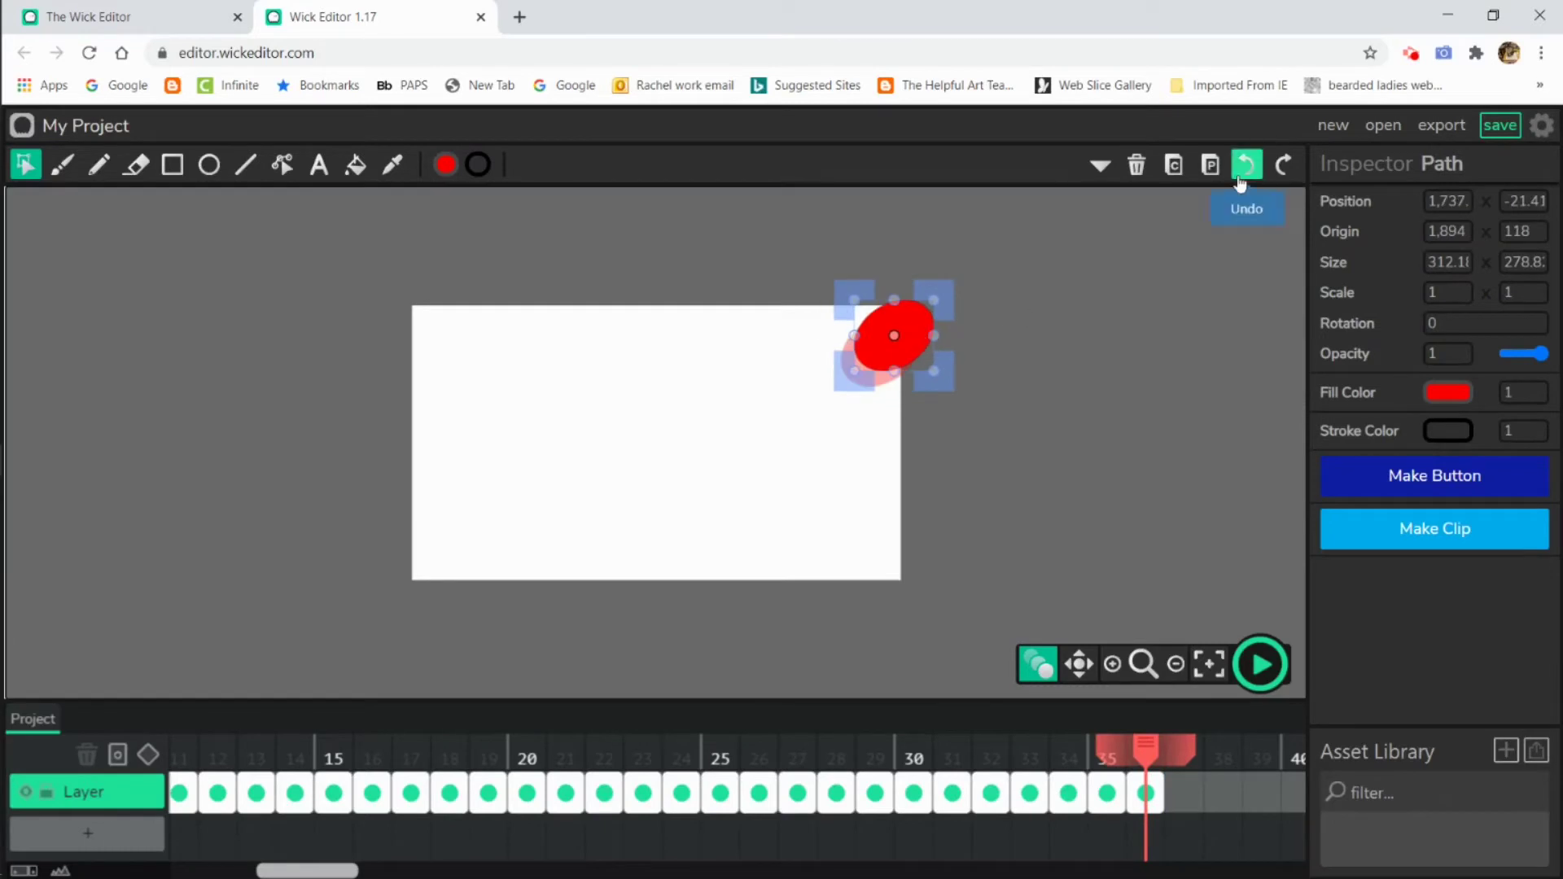
left_click_drag(1146, 754, 190, 754)
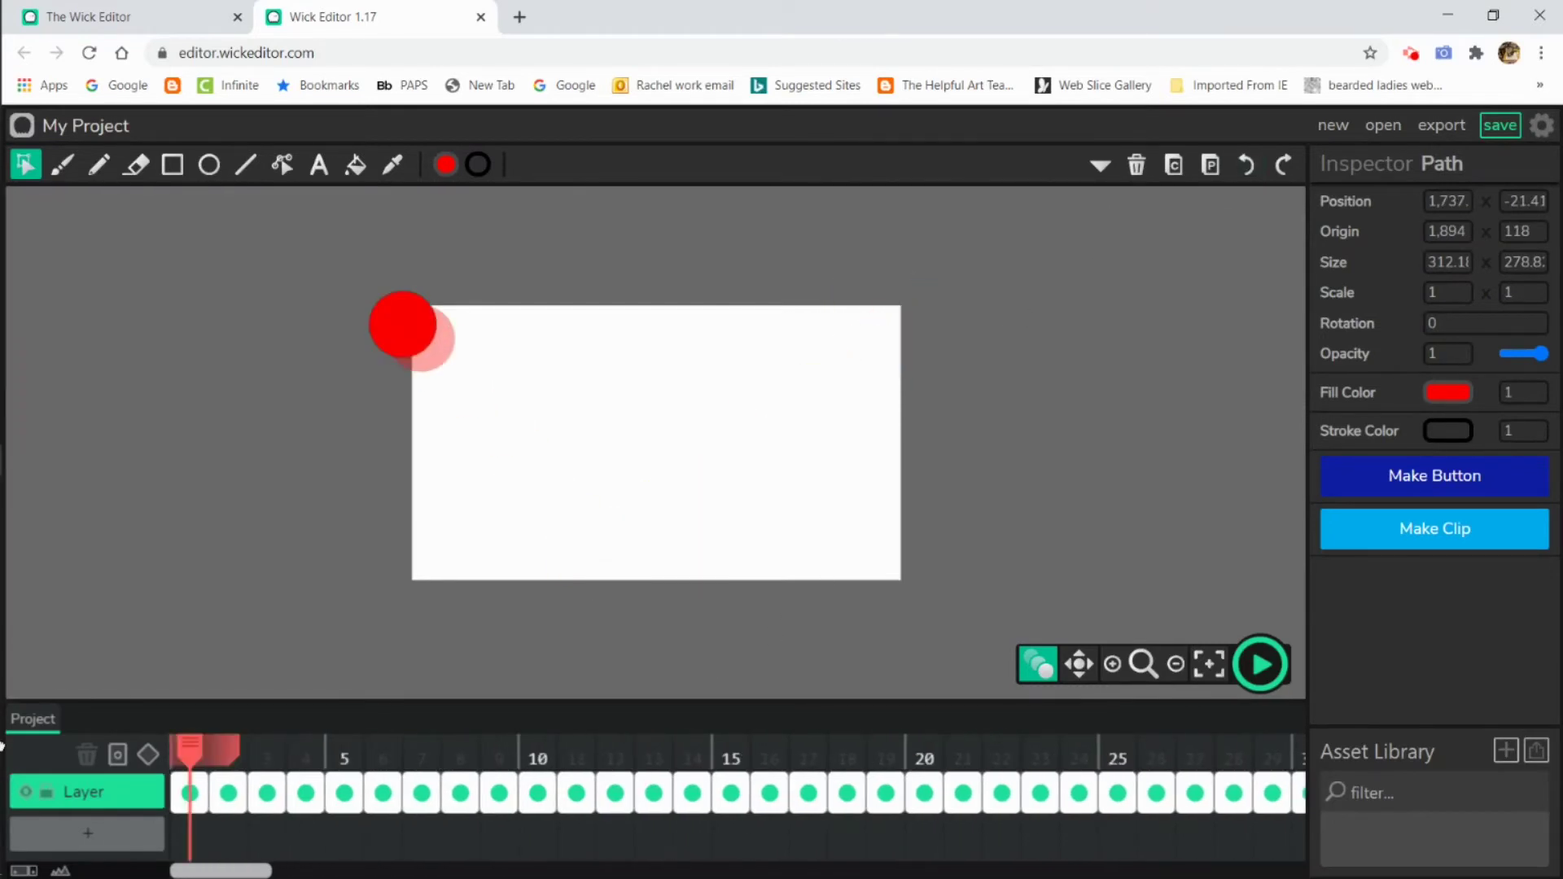
left_click(1259, 665)
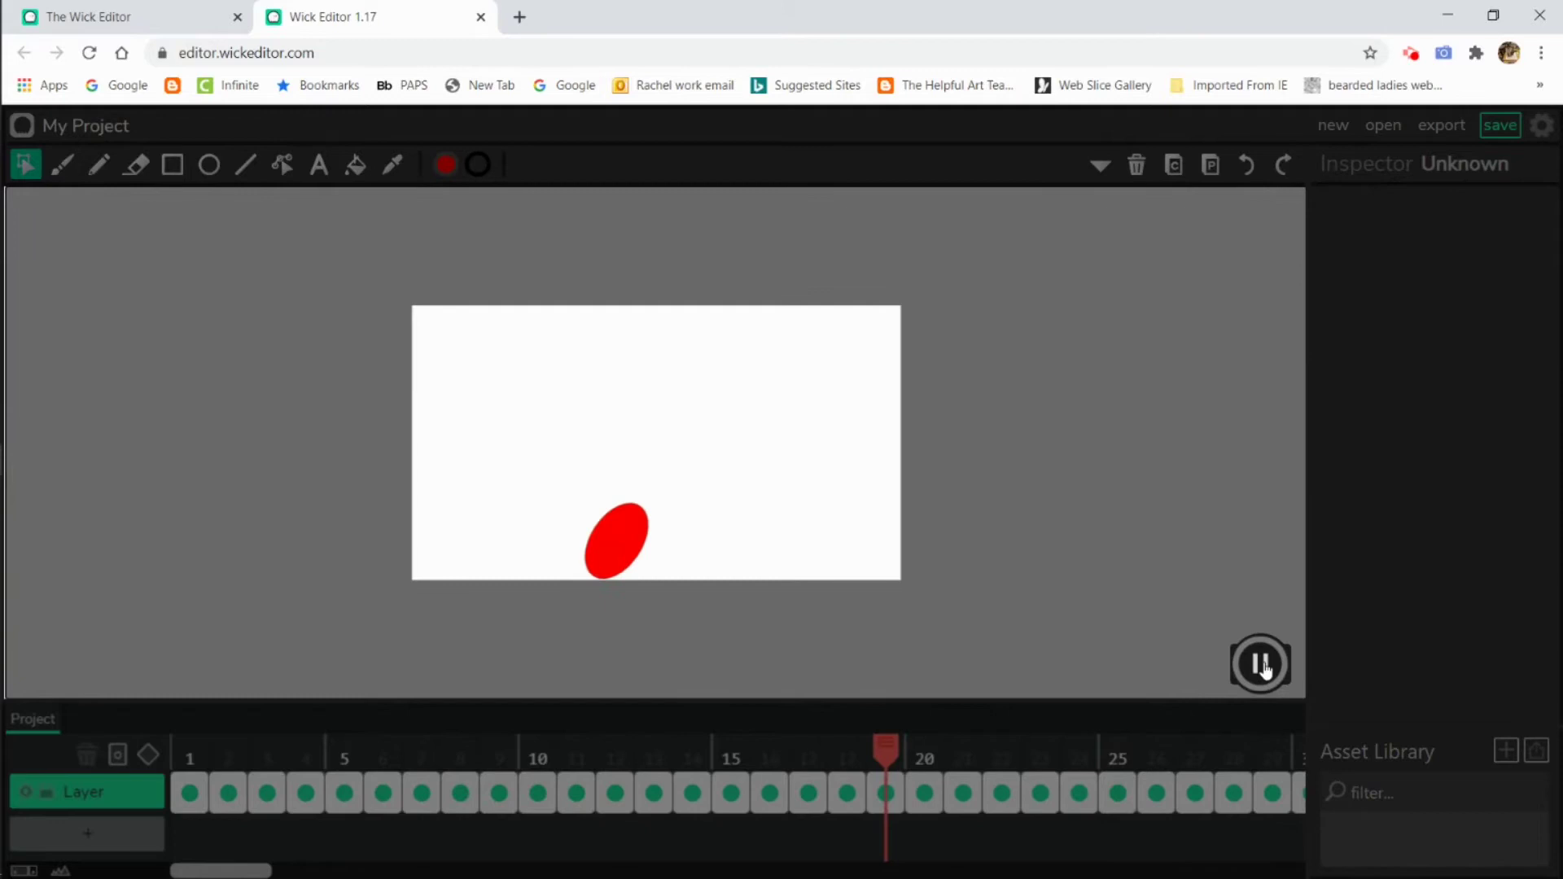
left_click(1258, 666)
On frame 27, squash the red ellipse vertically, enlarge and tilt it, and nudge it up-right
left_click(1119, 791)
left_click(1156, 792)
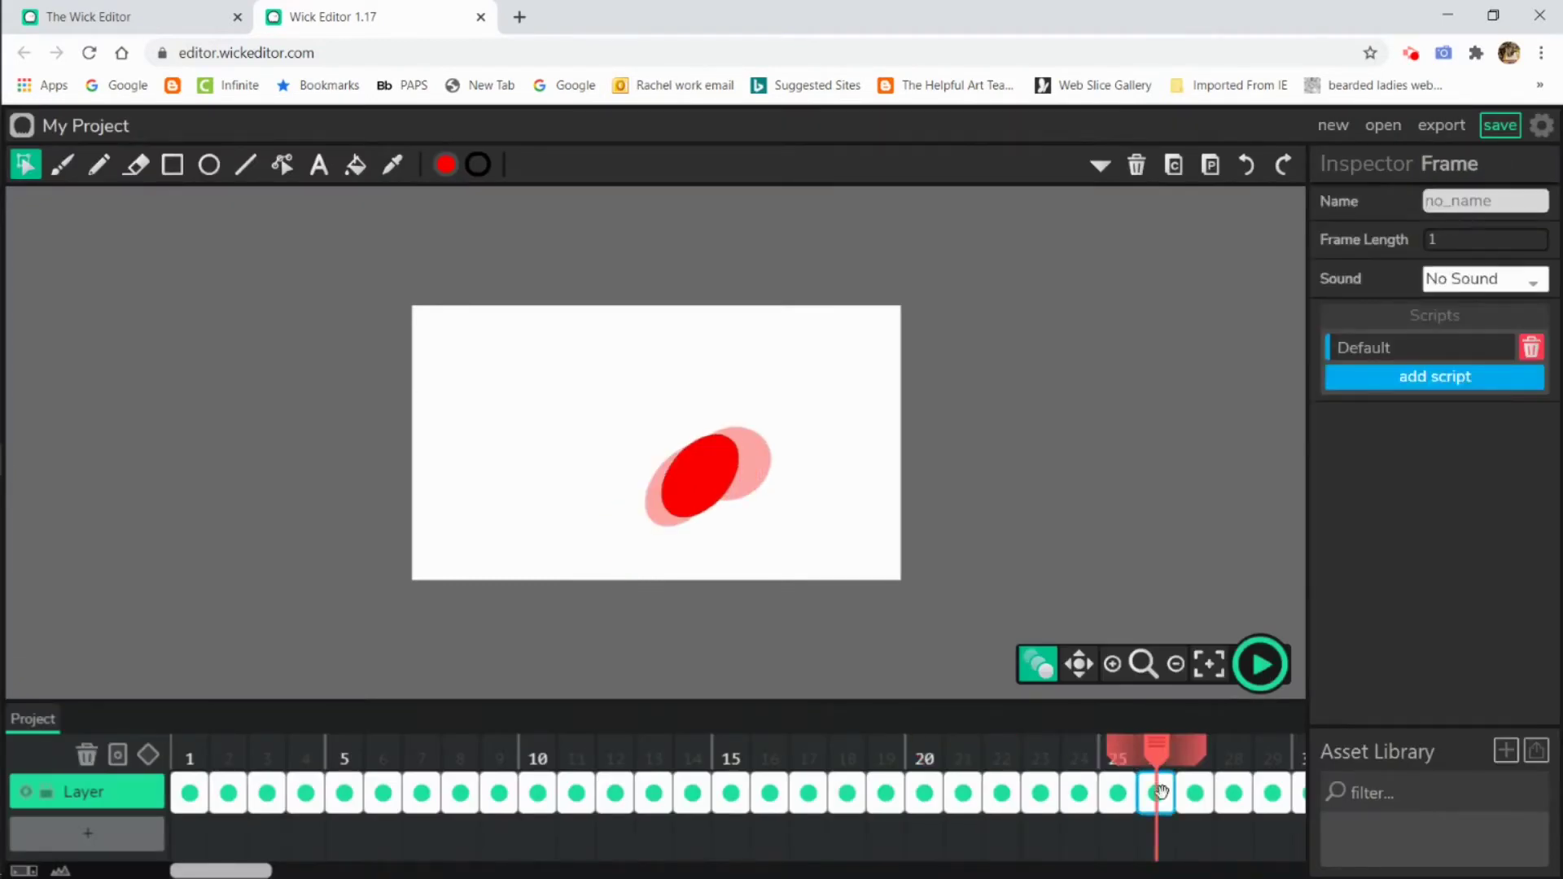
left_click(1195, 792)
left_click(730, 466)
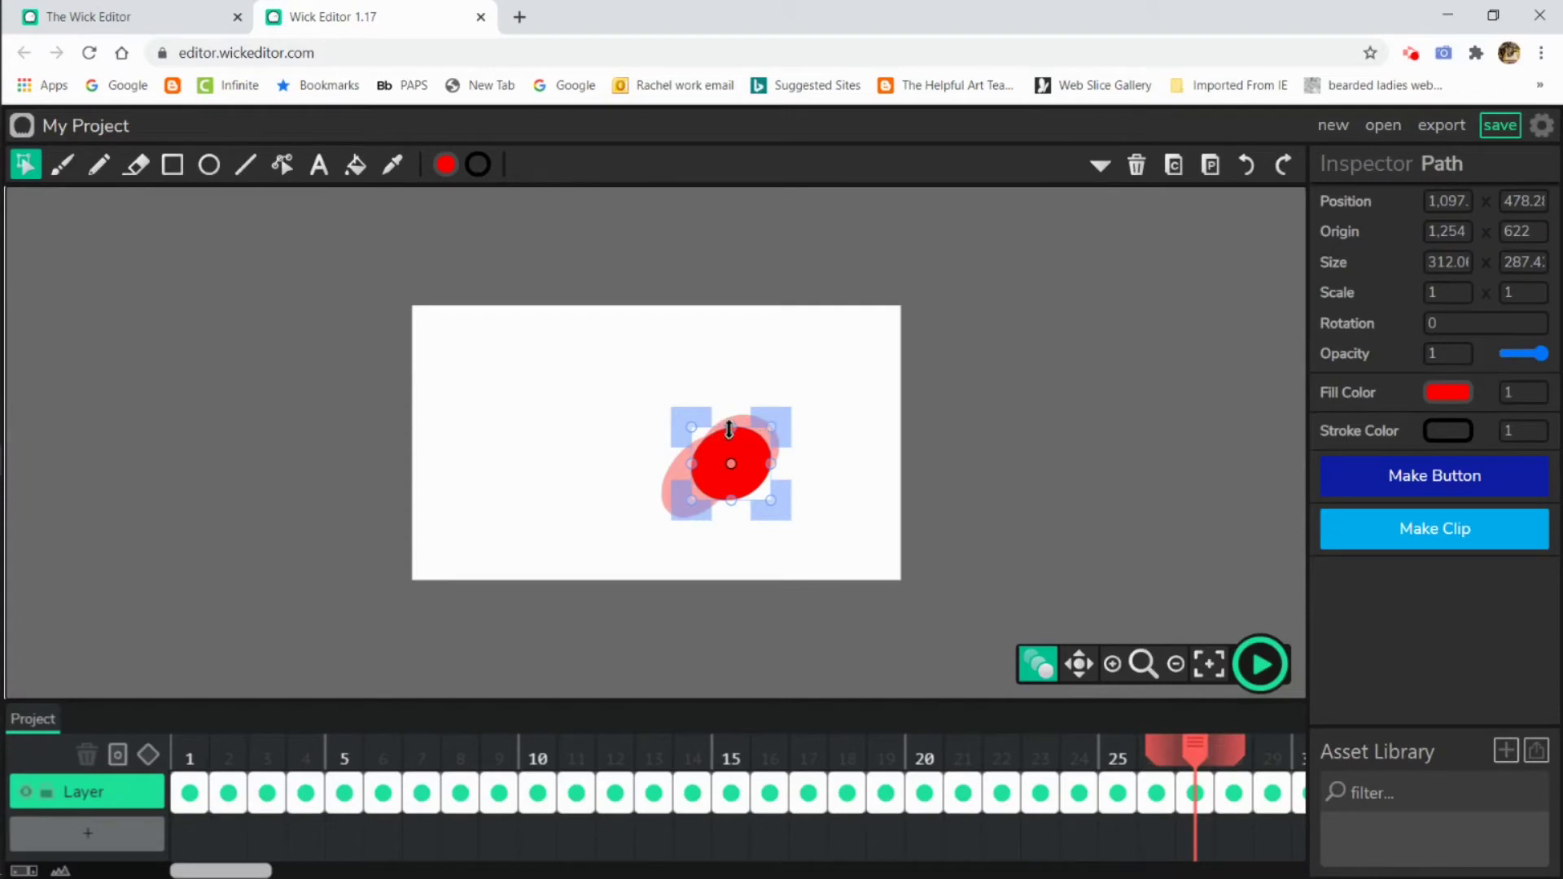
left_click_drag(732, 434, 733, 484)
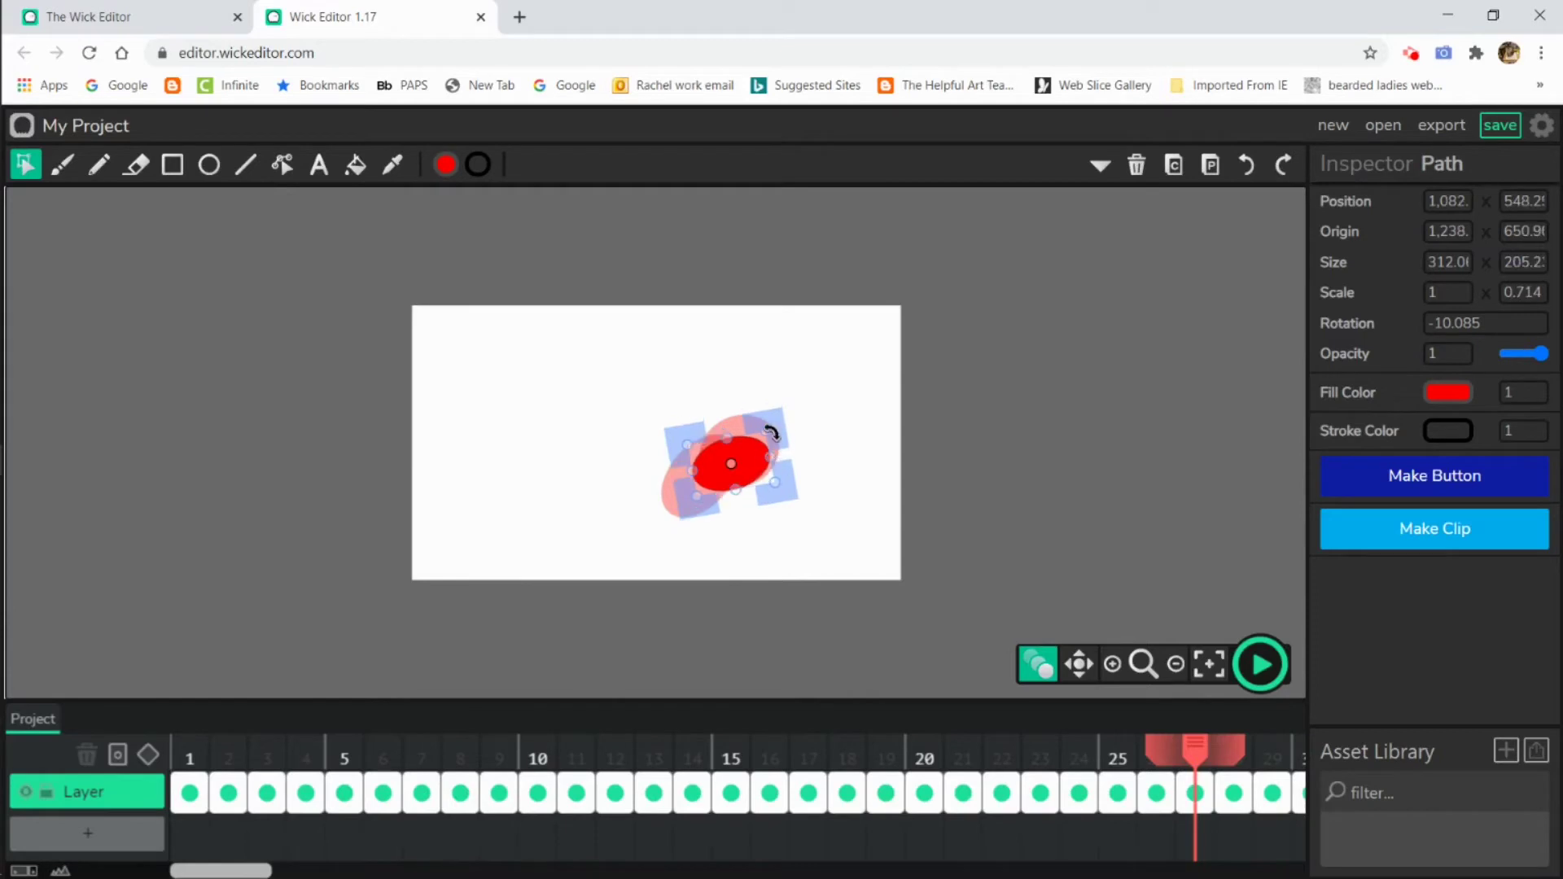
left_click_drag(774, 429, 780, 423)
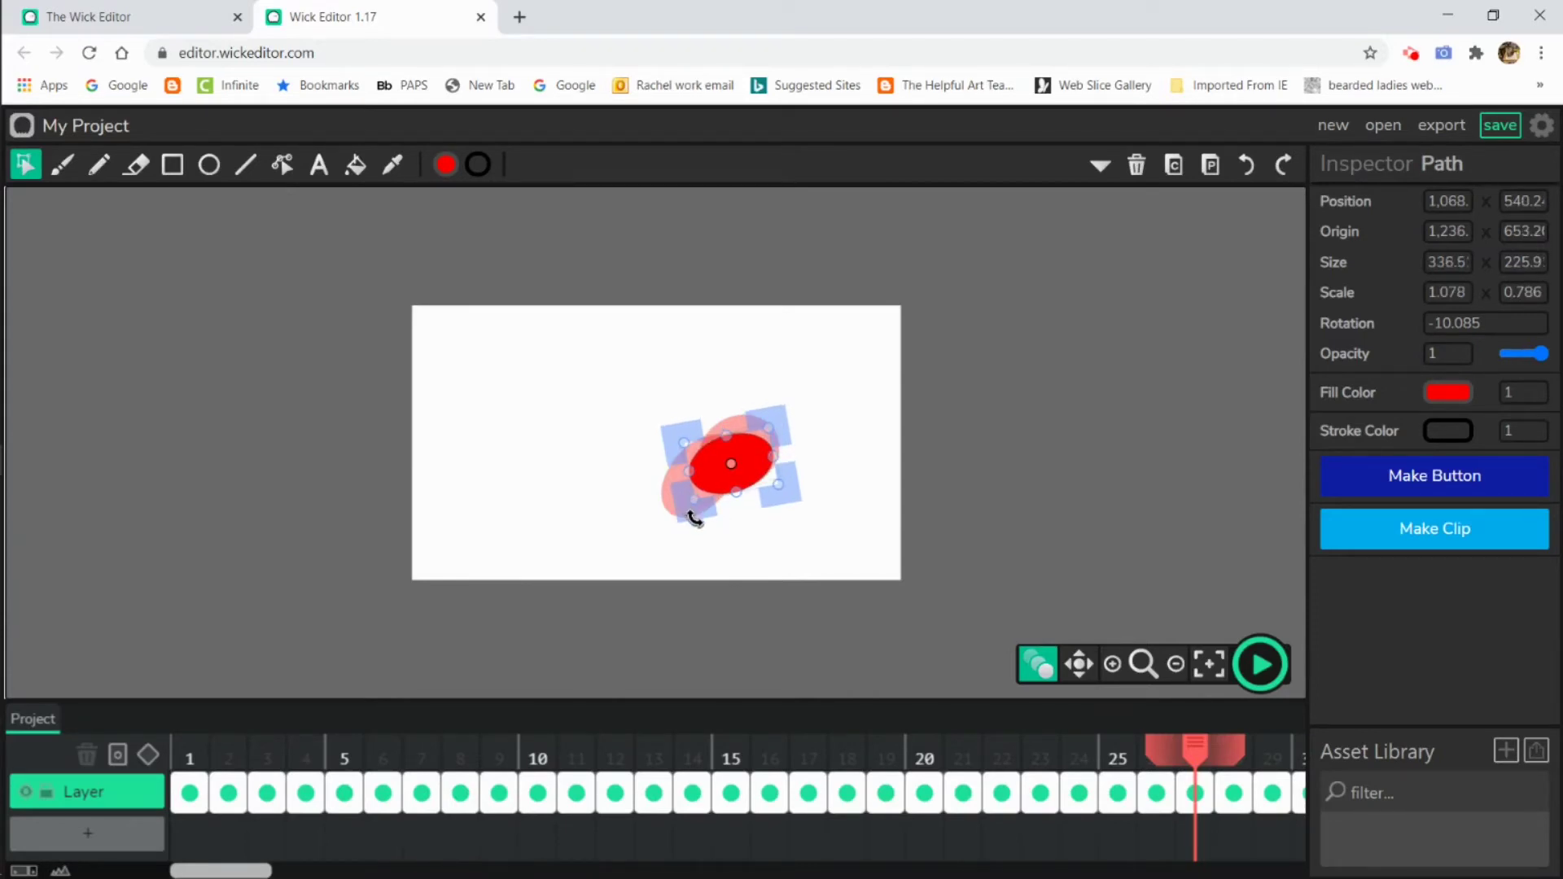
left_click_drag(694, 518, 705, 524)
left_click_drag(748, 460, 761, 444)
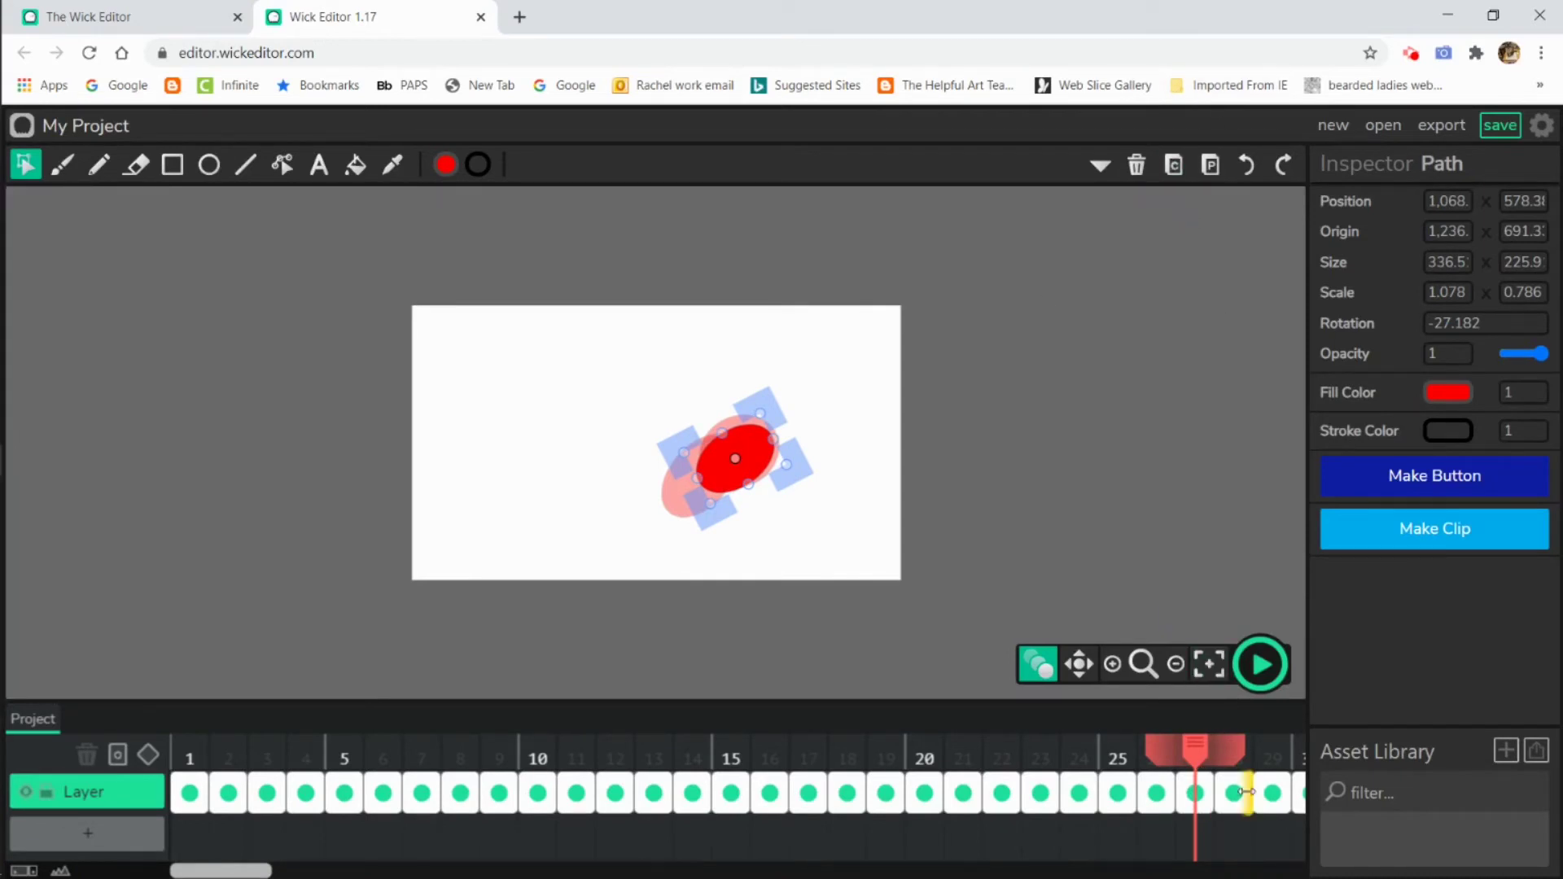
Replace the old ellipses on frames 28 and 29 with the squashed ellipse
key("period")
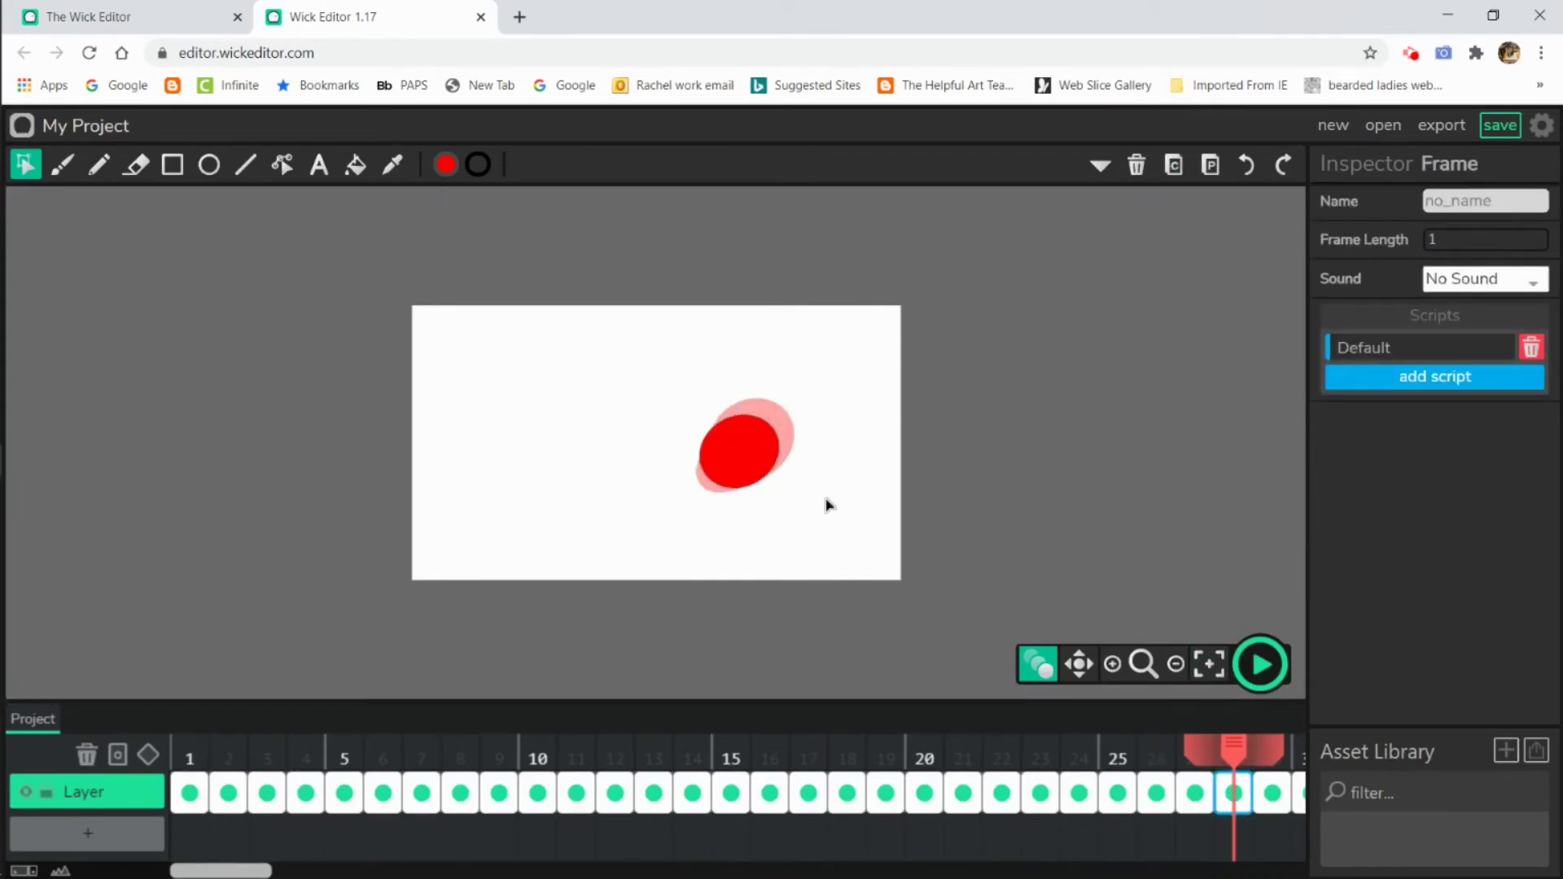
left_click(741, 450)
key("Delete")
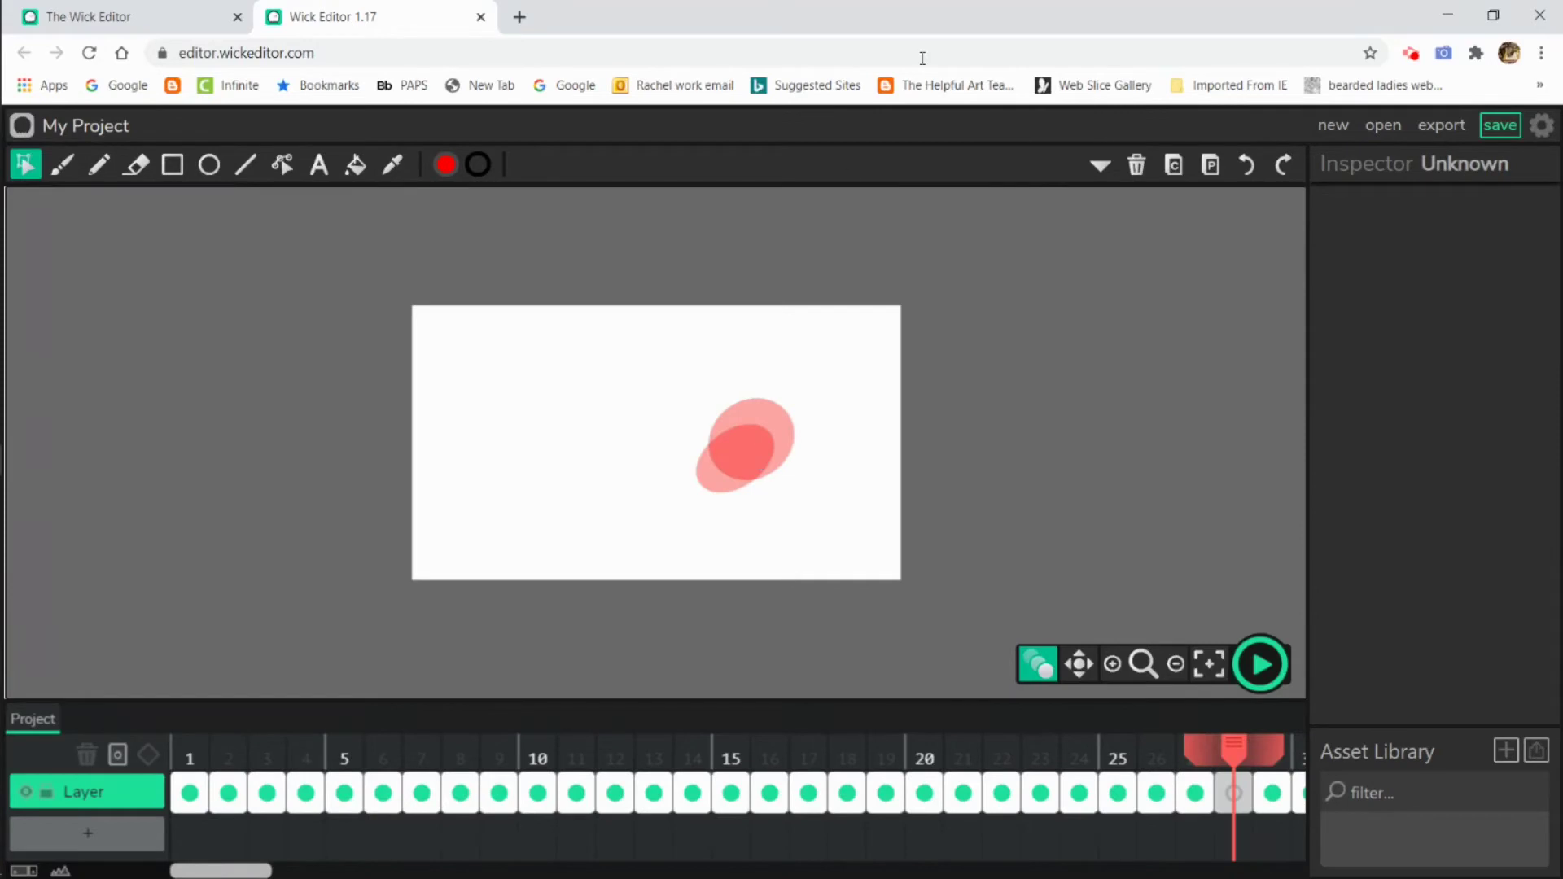
left_click(1211, 165)
left_click(1272, 794)
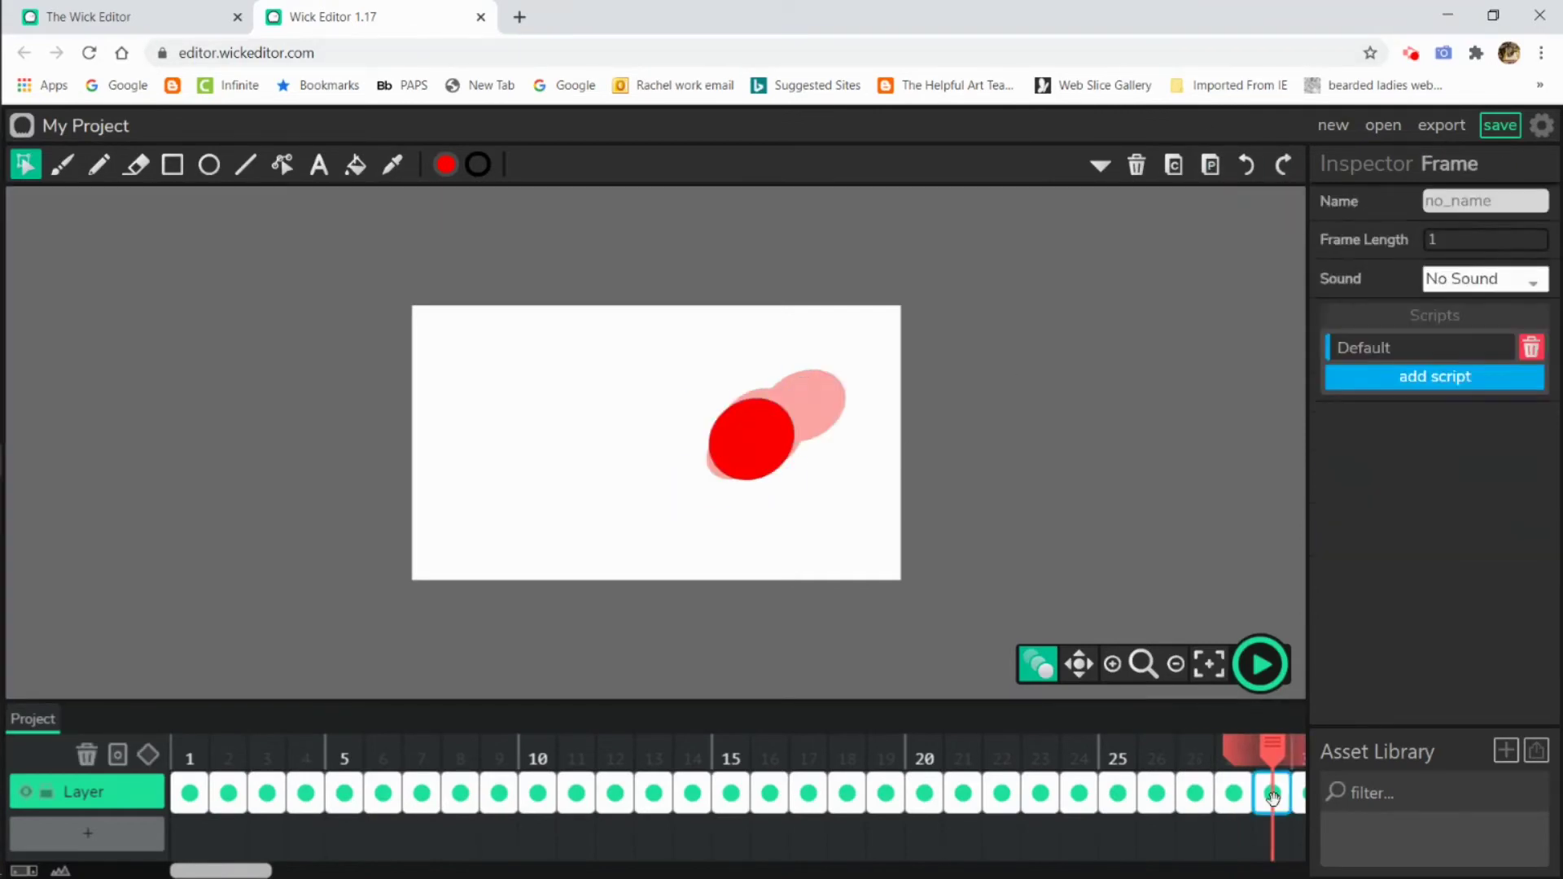
left_click(778, 462)
key("Delete")
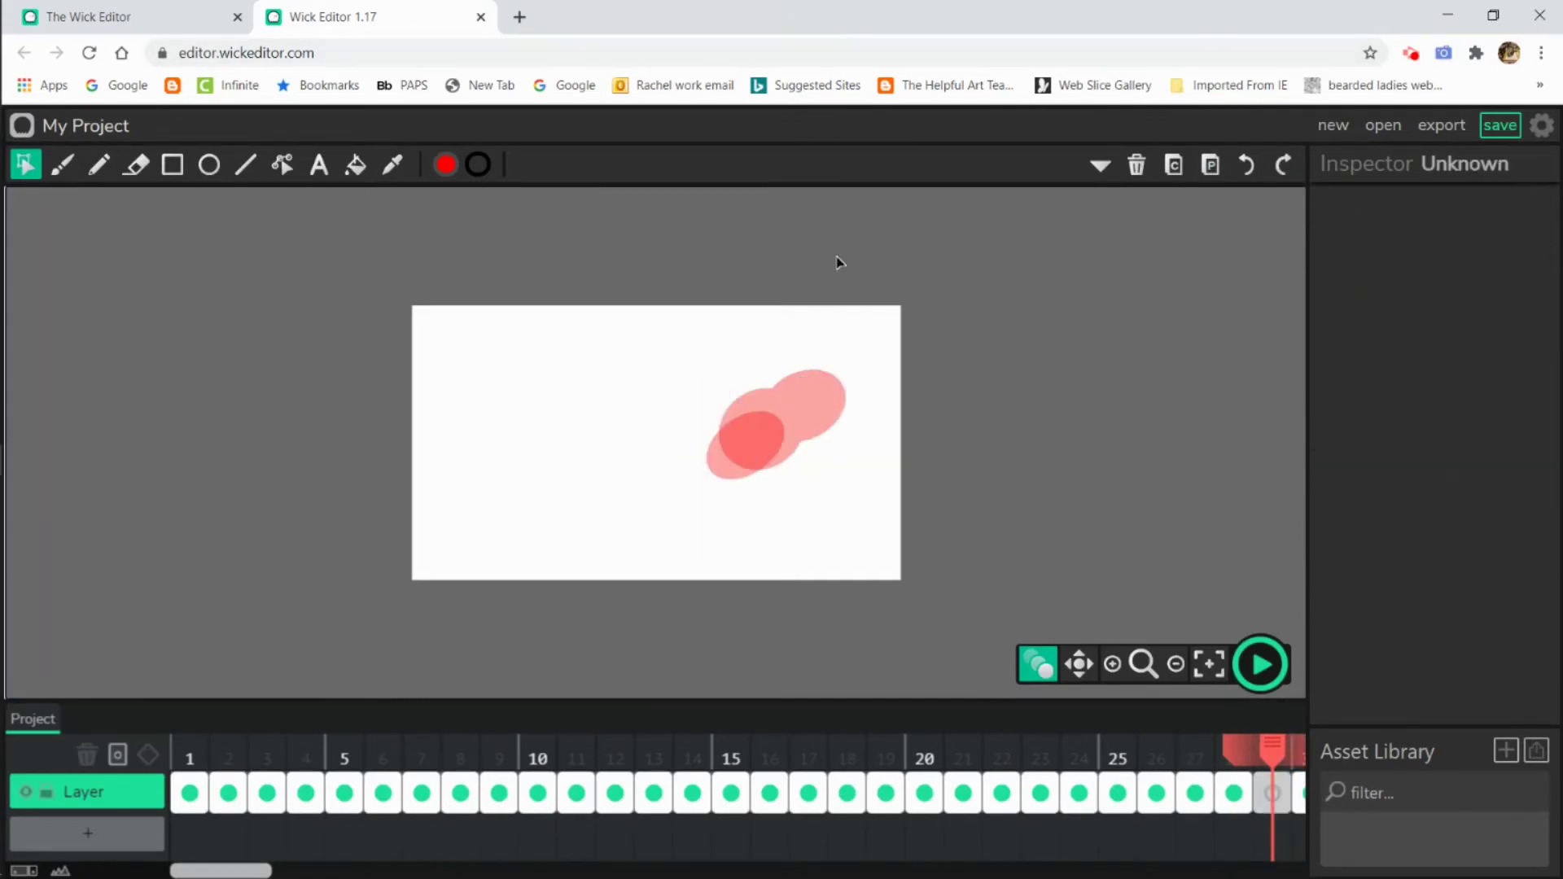
left_click(1211, 166)
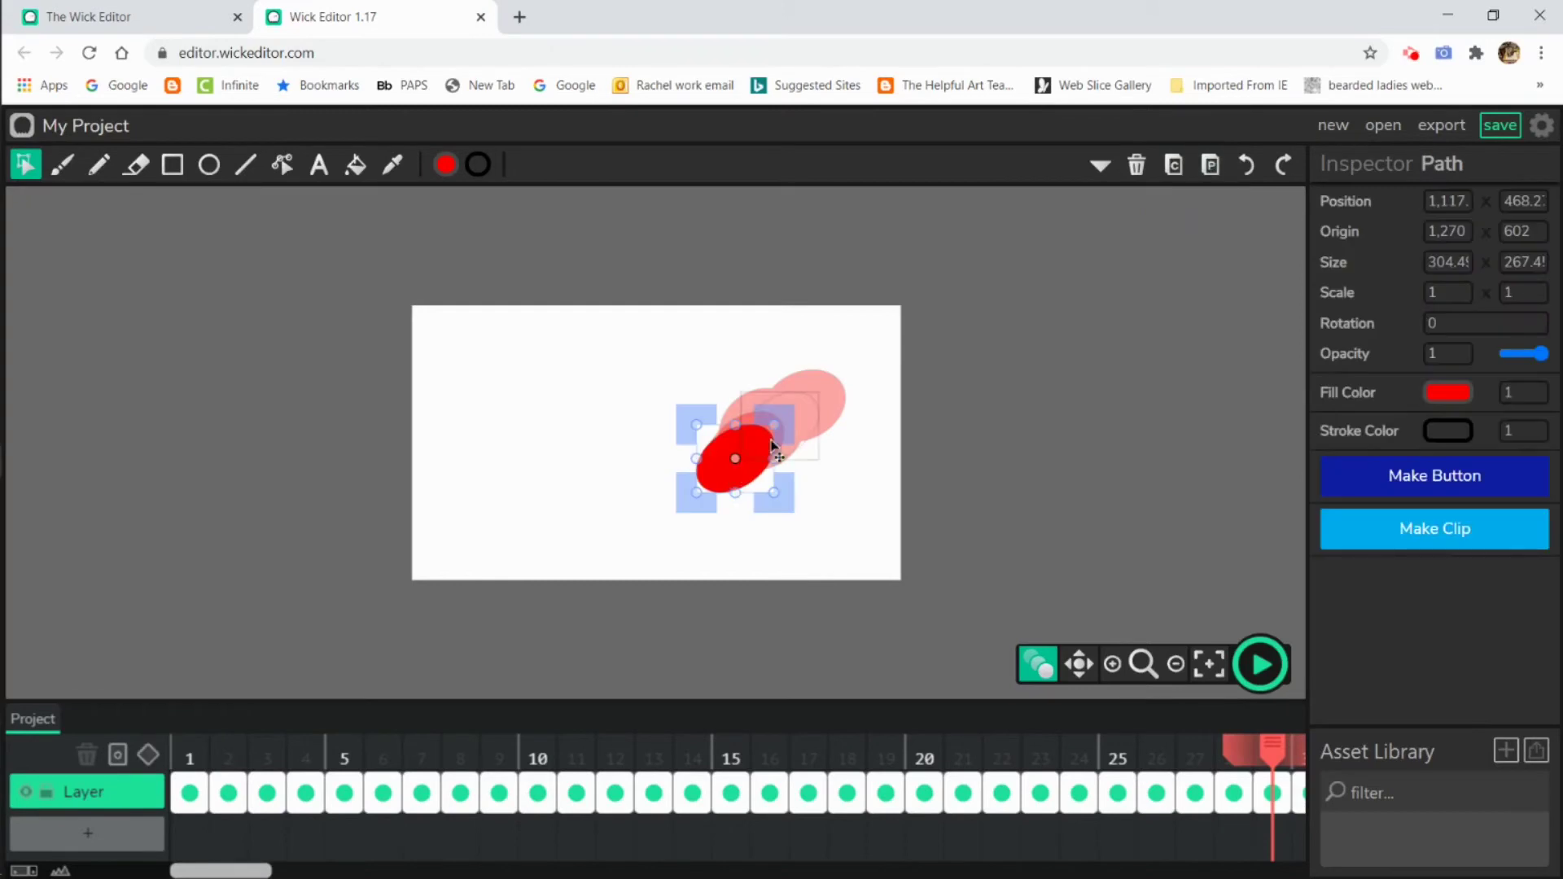
Delete the old ellipse from frame 30
left_click_drag(1213, 744, 1092, 796)
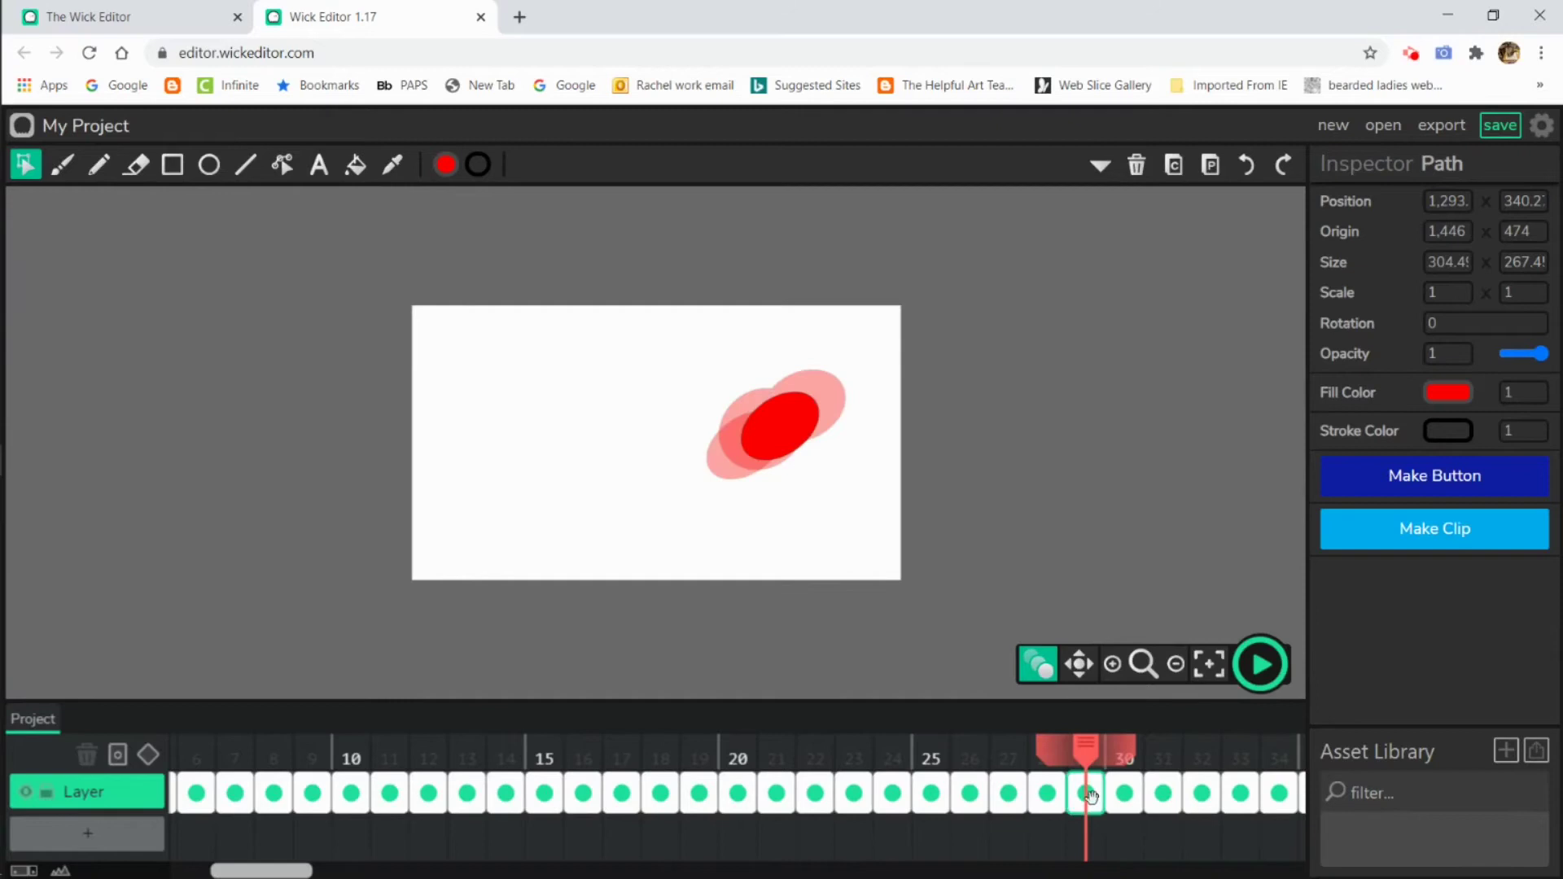
left_click(1127, 795)
left_click(758, 460)
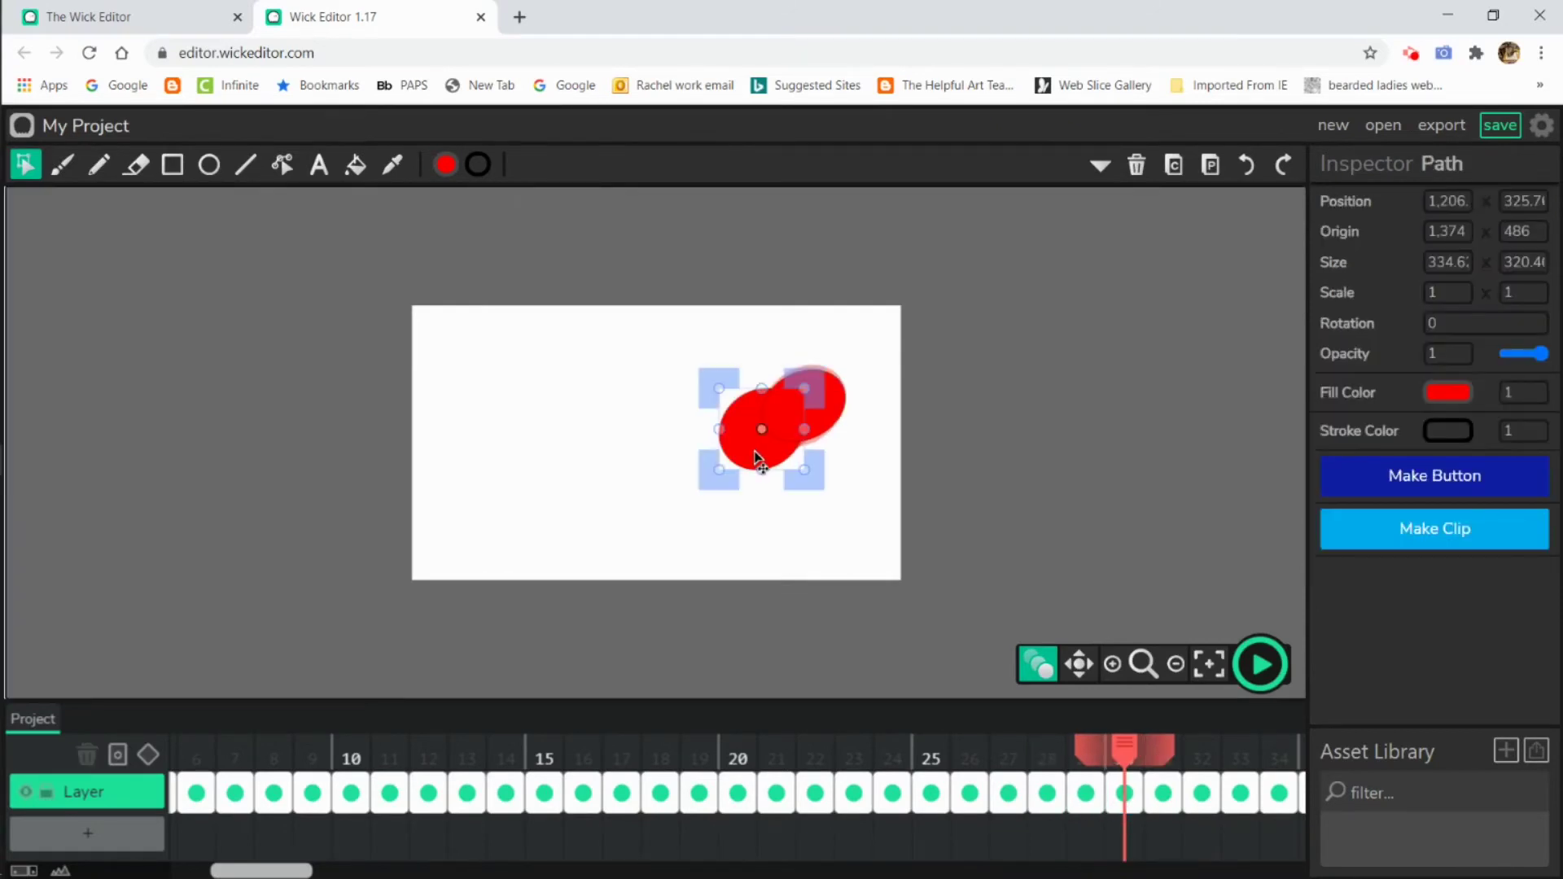
key("Delete")
Scrub and play back the bounce animation, then add a second layer
left_click_drag(1108, 757, 262, 757)
left_click(1260, 664)
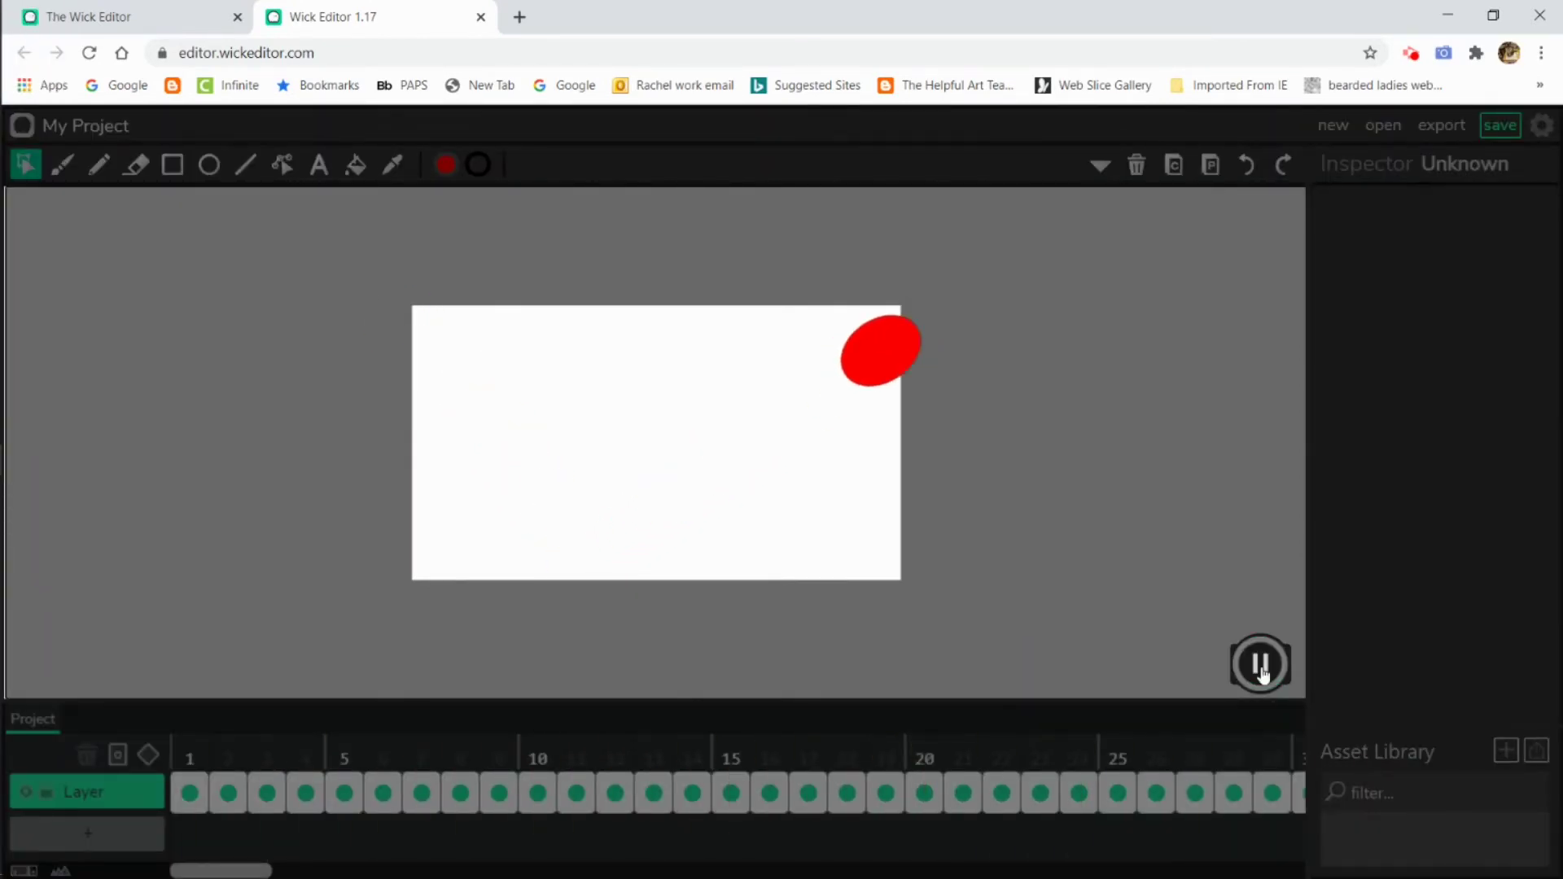
left_click(1261, 664)
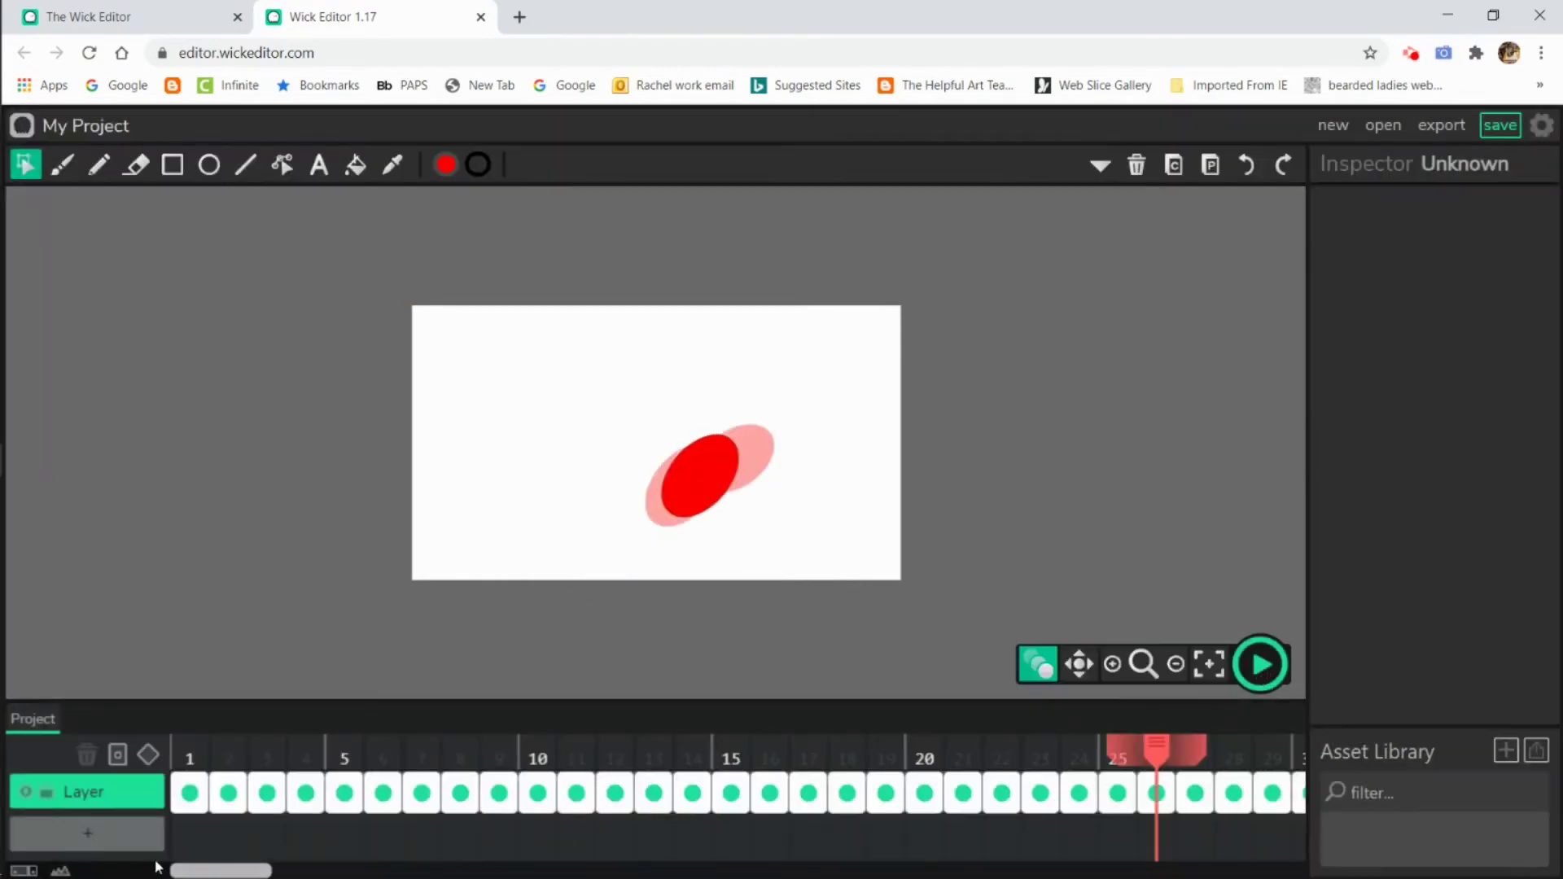
left_click(87, 833)
Draw a thin blue rectangle on Layer 2's first frame
left_click(193, 832)
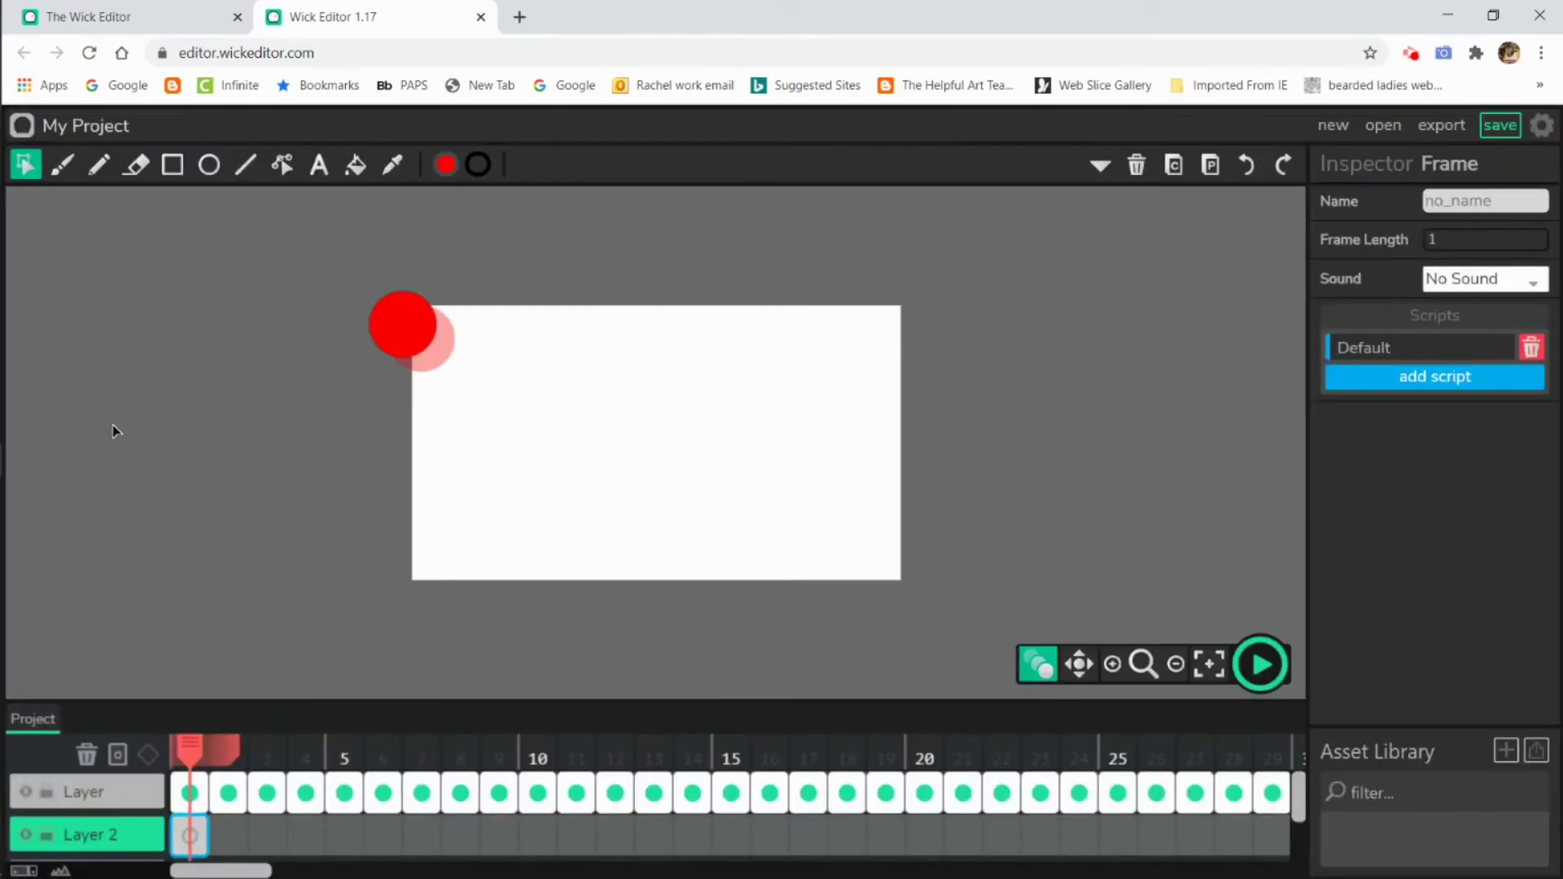
left_click(172, 164)
left_click(445, 165)
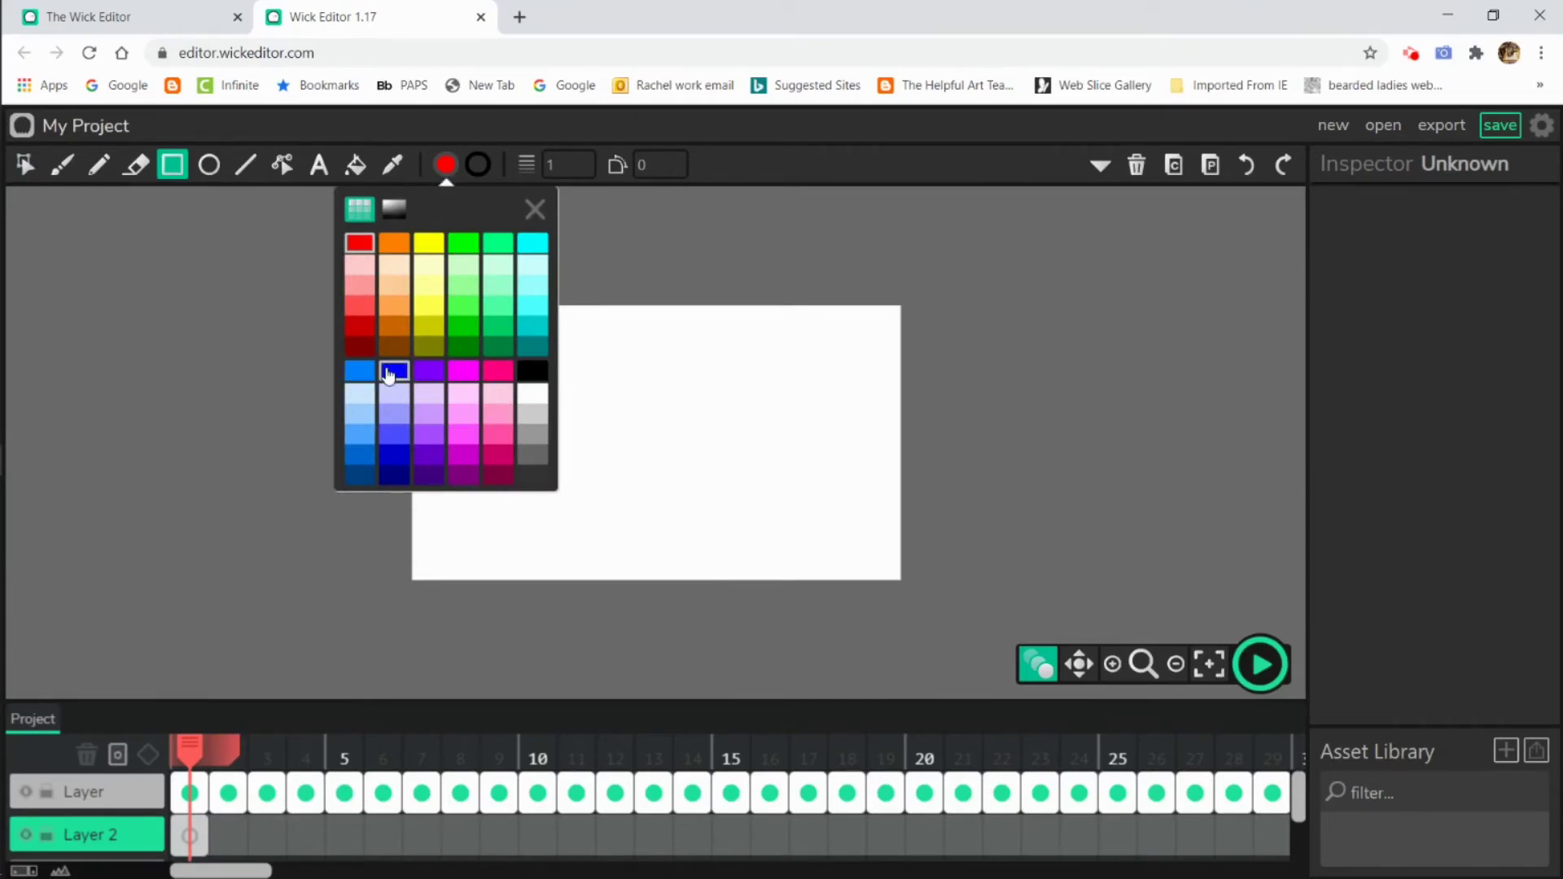
left_click(403, 324)
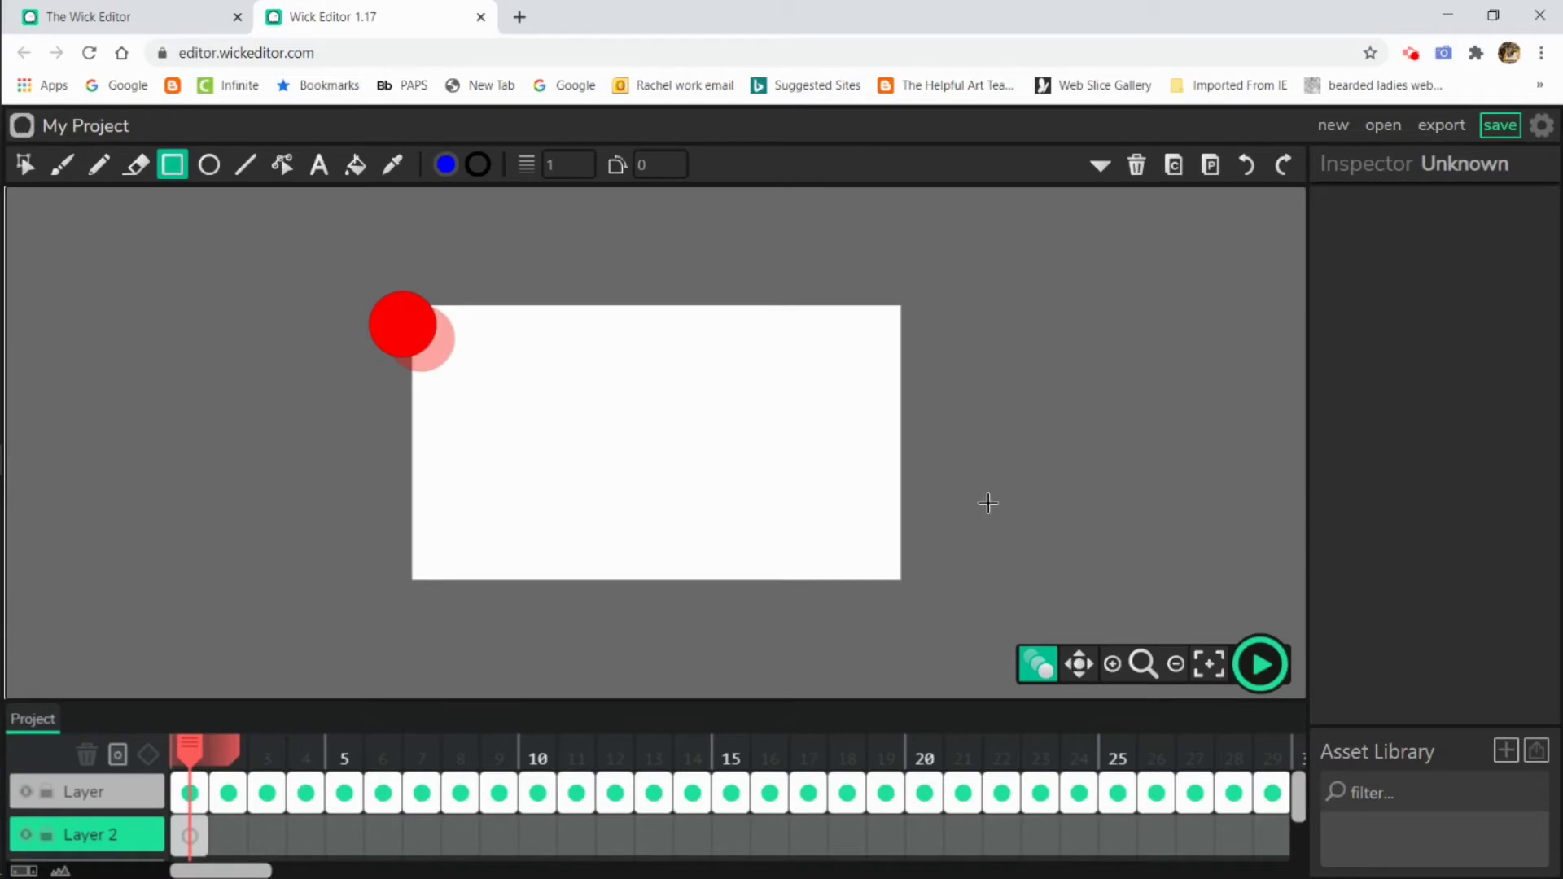
left_click_drag(993, 497, 987, 567)
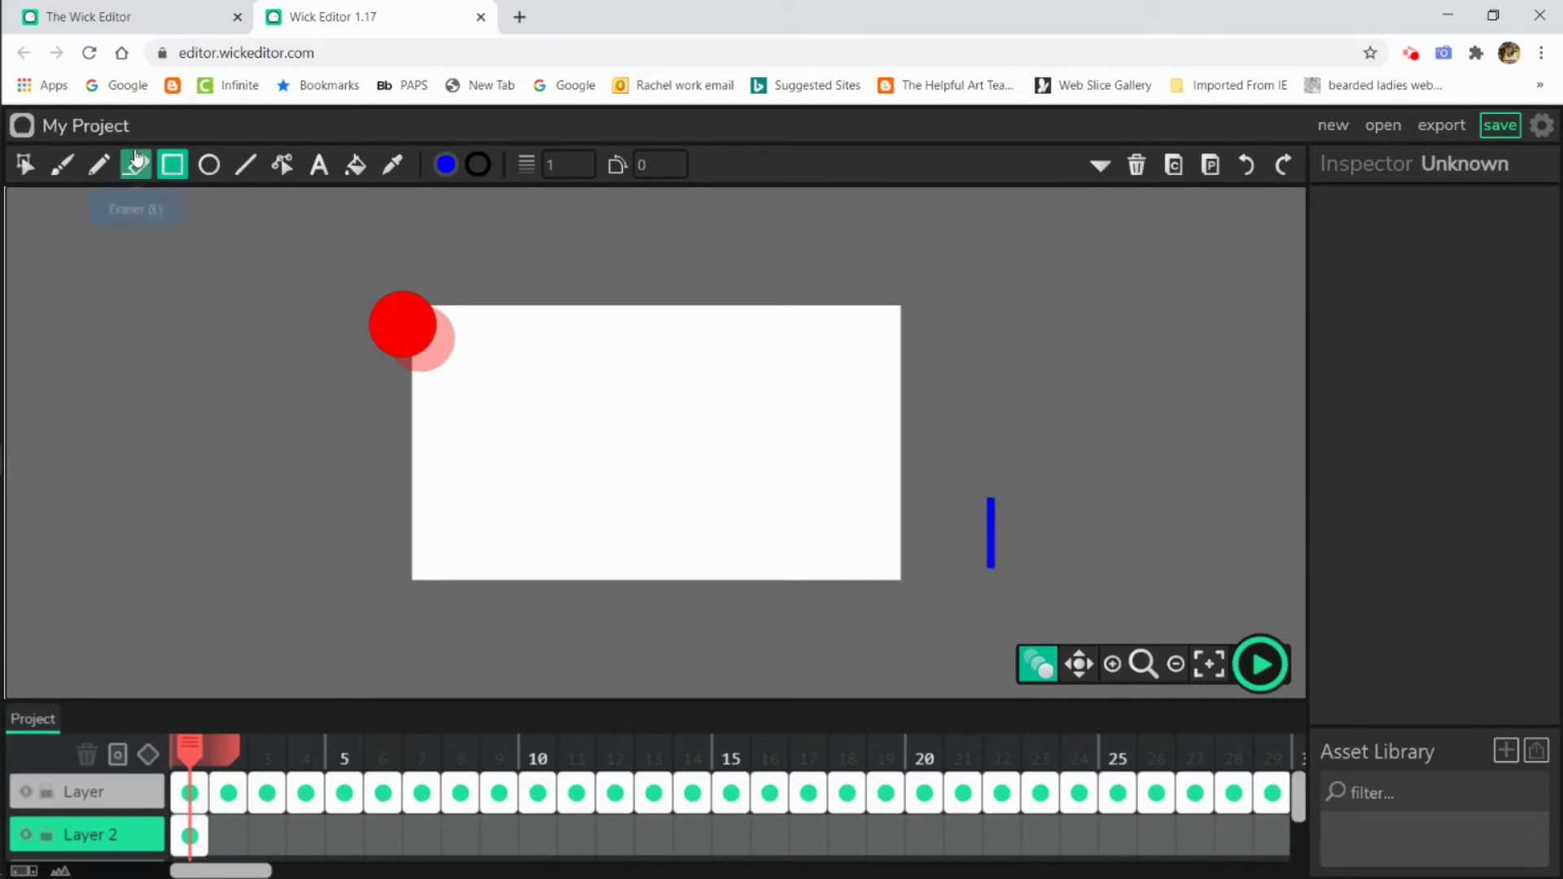
Stretch the blue bar much taller, tilt it about 13°, and move it toward the stage
left_click(24, 165)
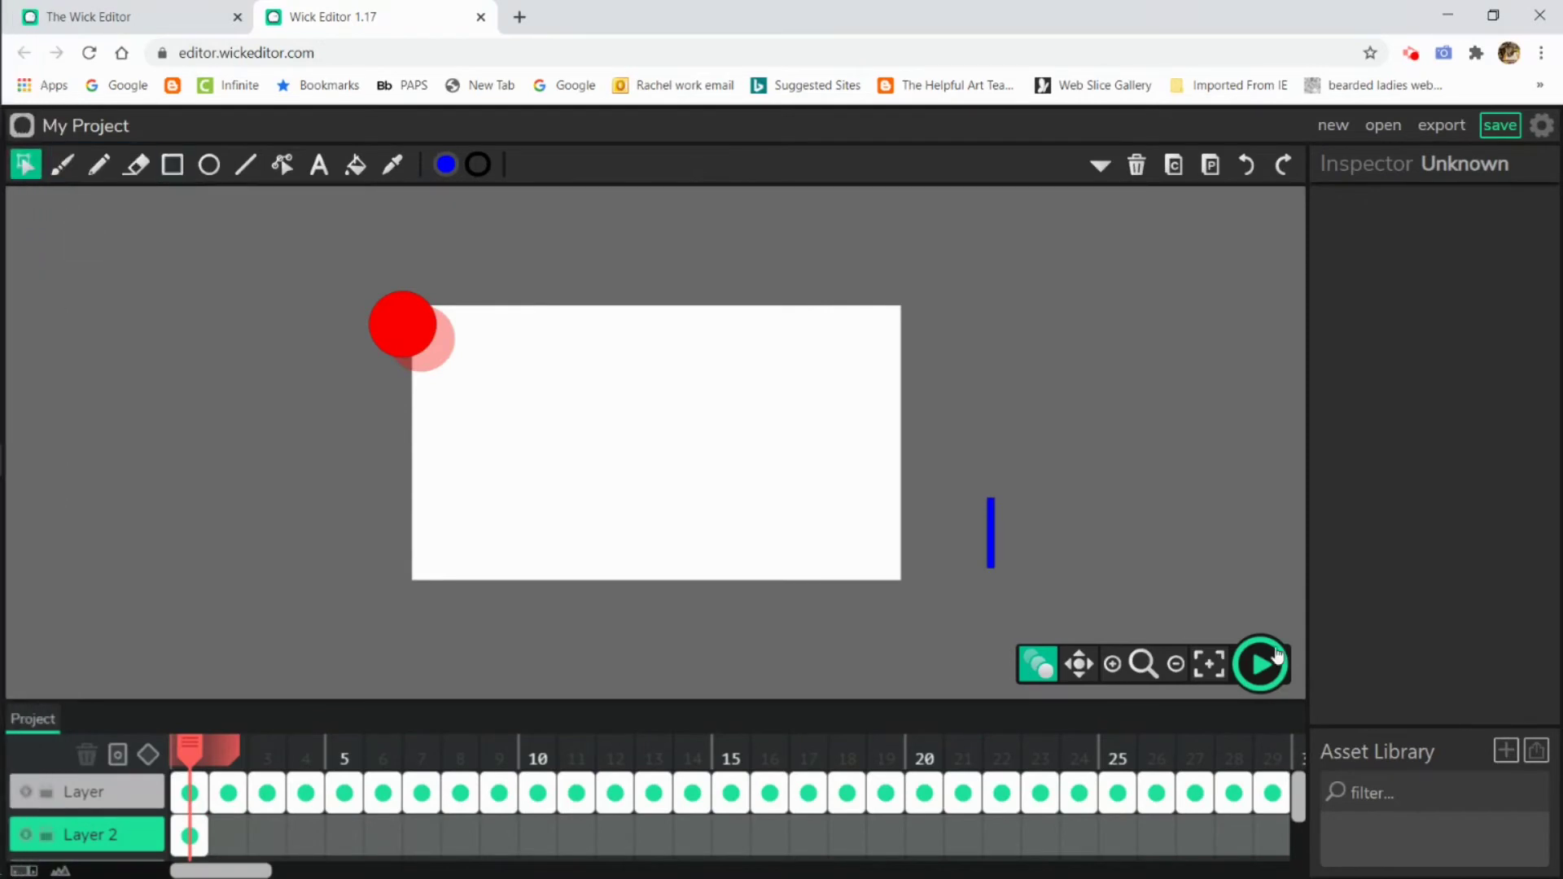
left_click(992, 546)
left_click_drag(987, 402, 987, 403)
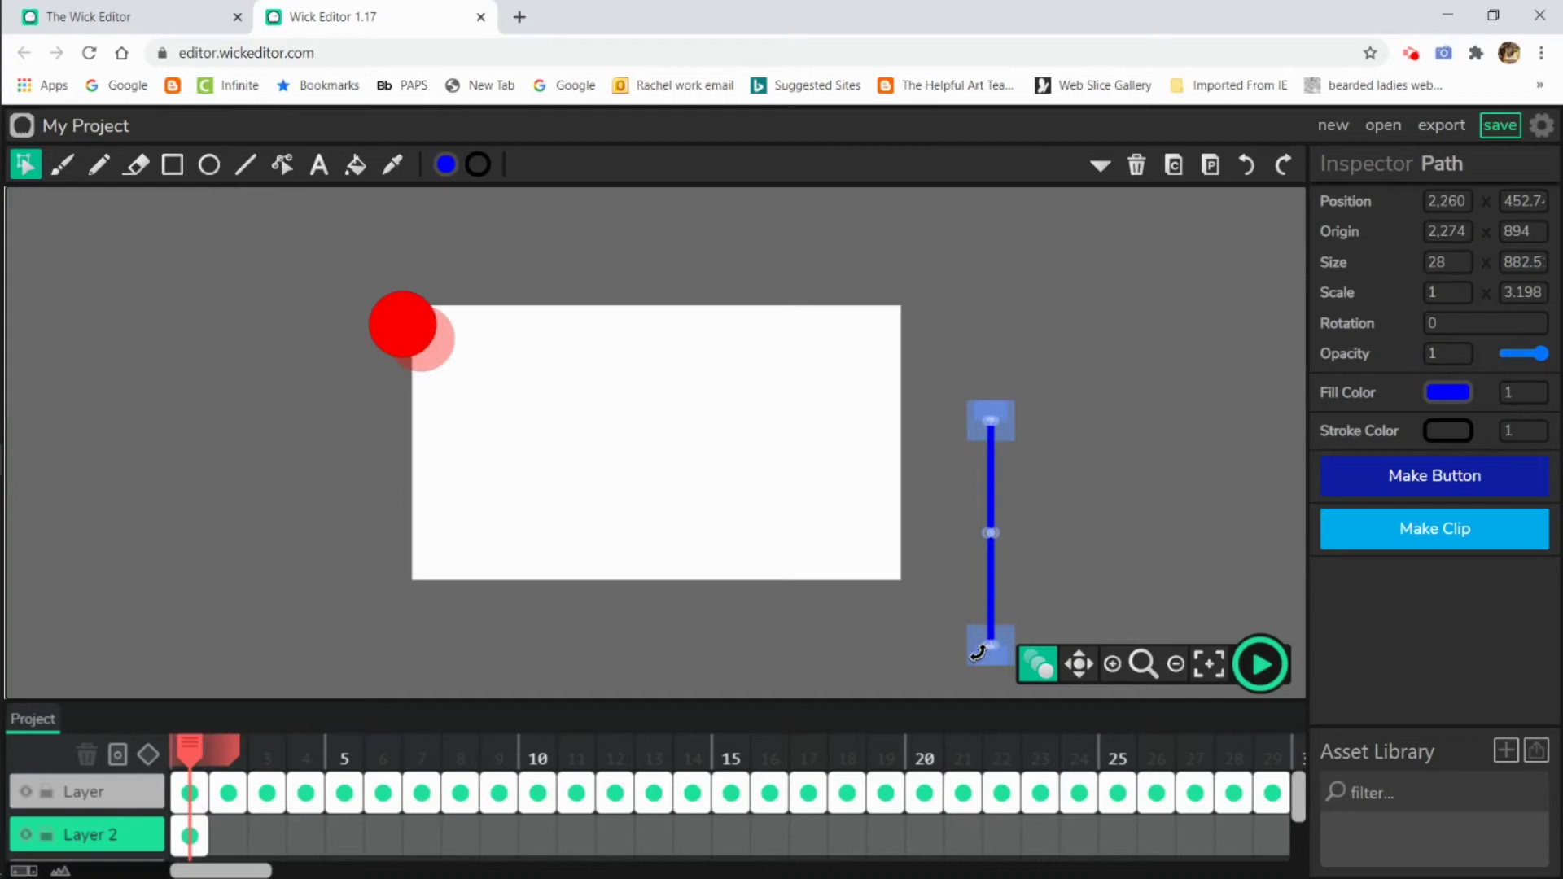
left_click_drag(978, 651, 958, 608)
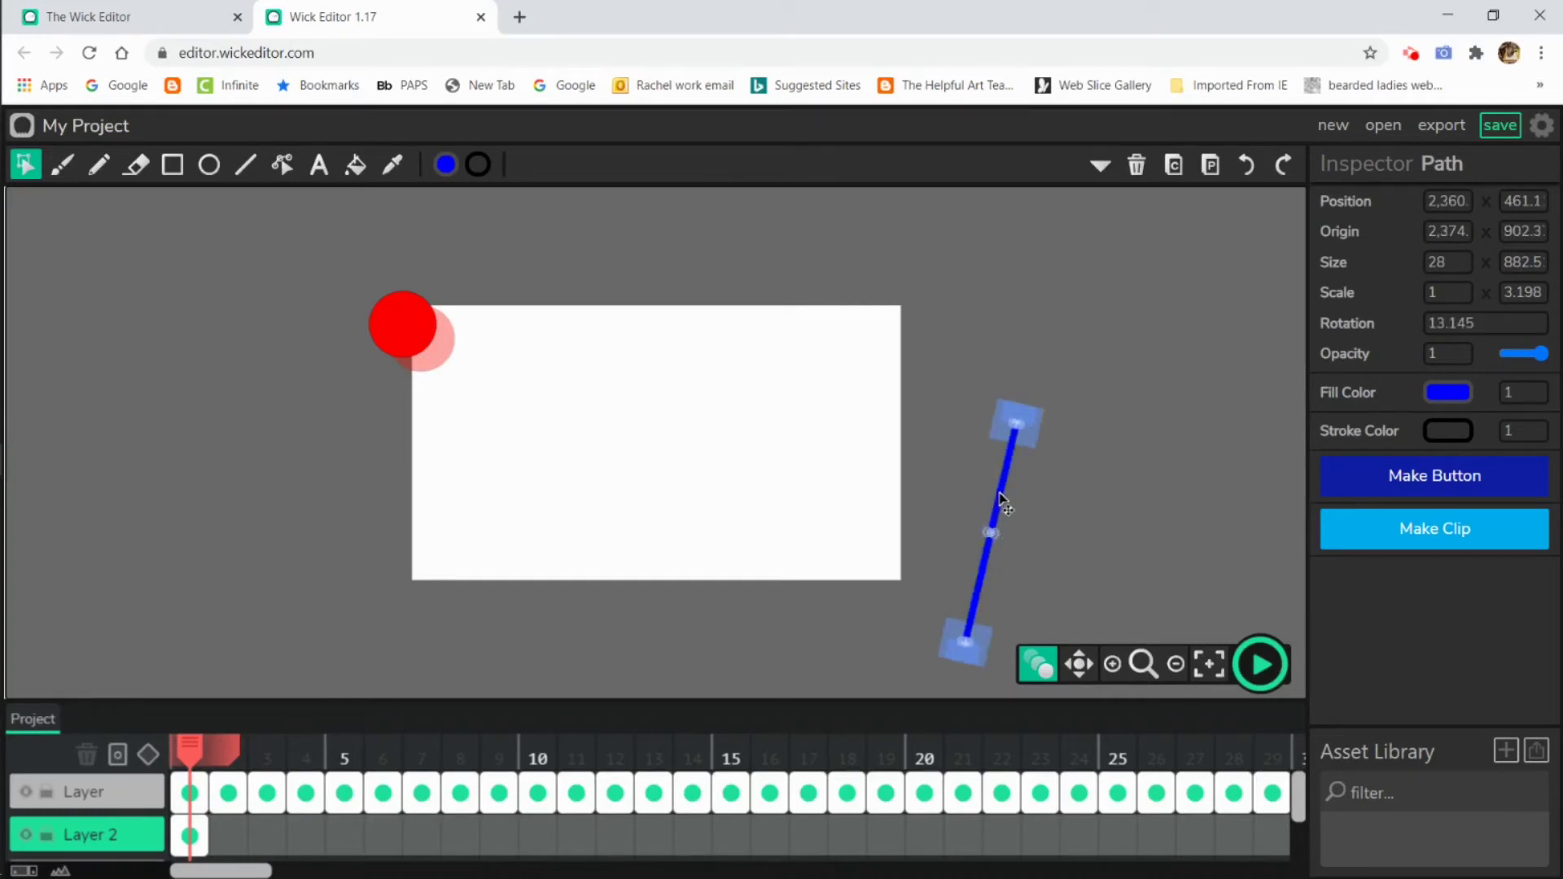
left_click_drag(931, 497, 929, 495)
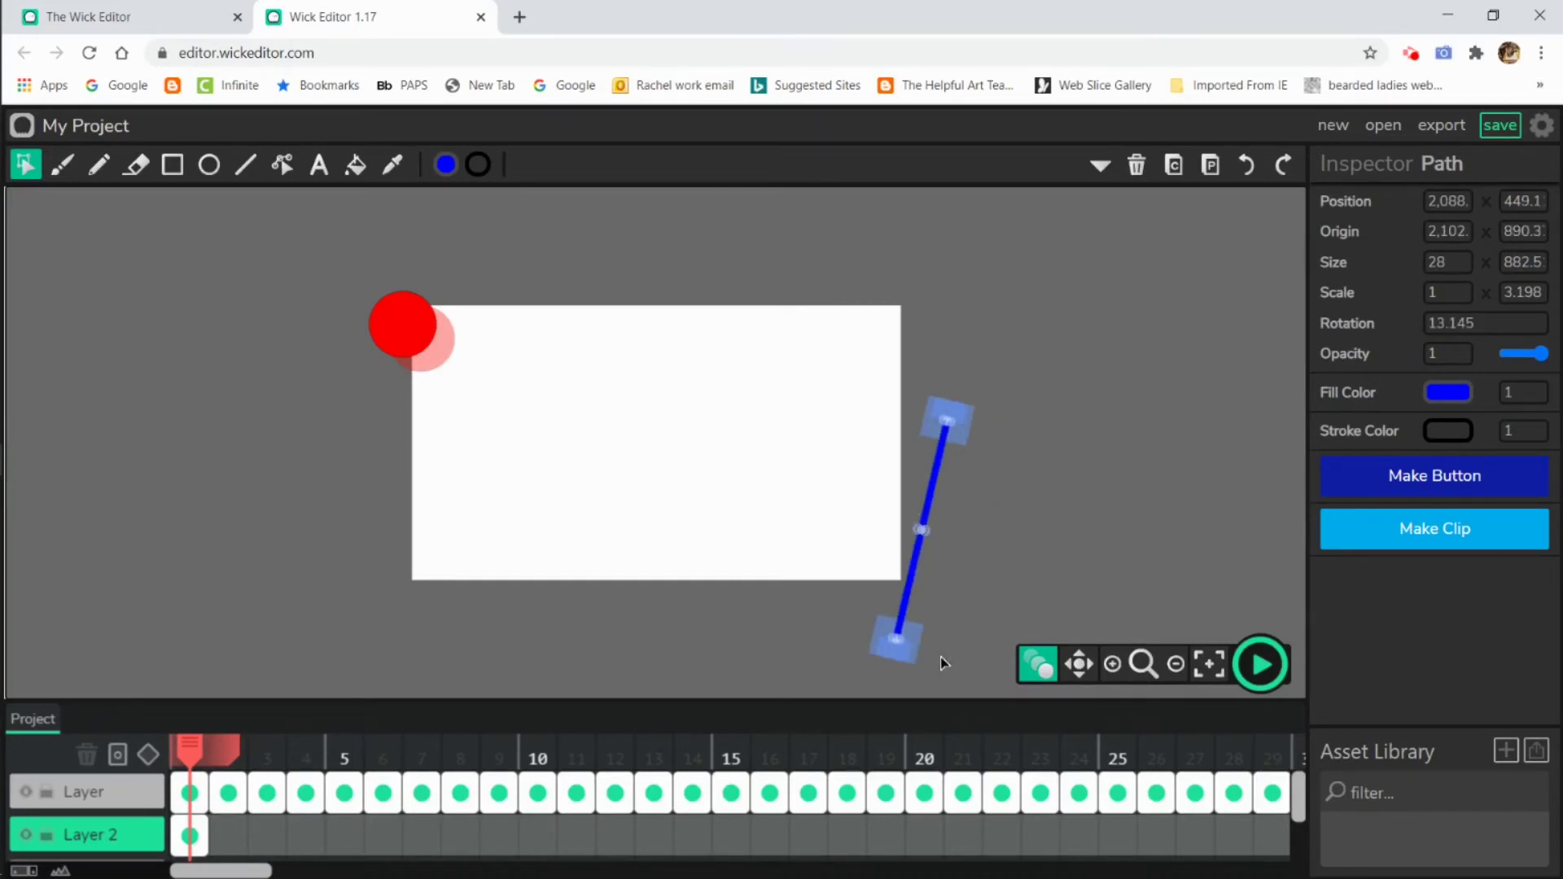
Paste the blue line into Layer 2 frames 2 and 3, shifting each up and left
left_click(1174, 165)
left_click(228, 835)
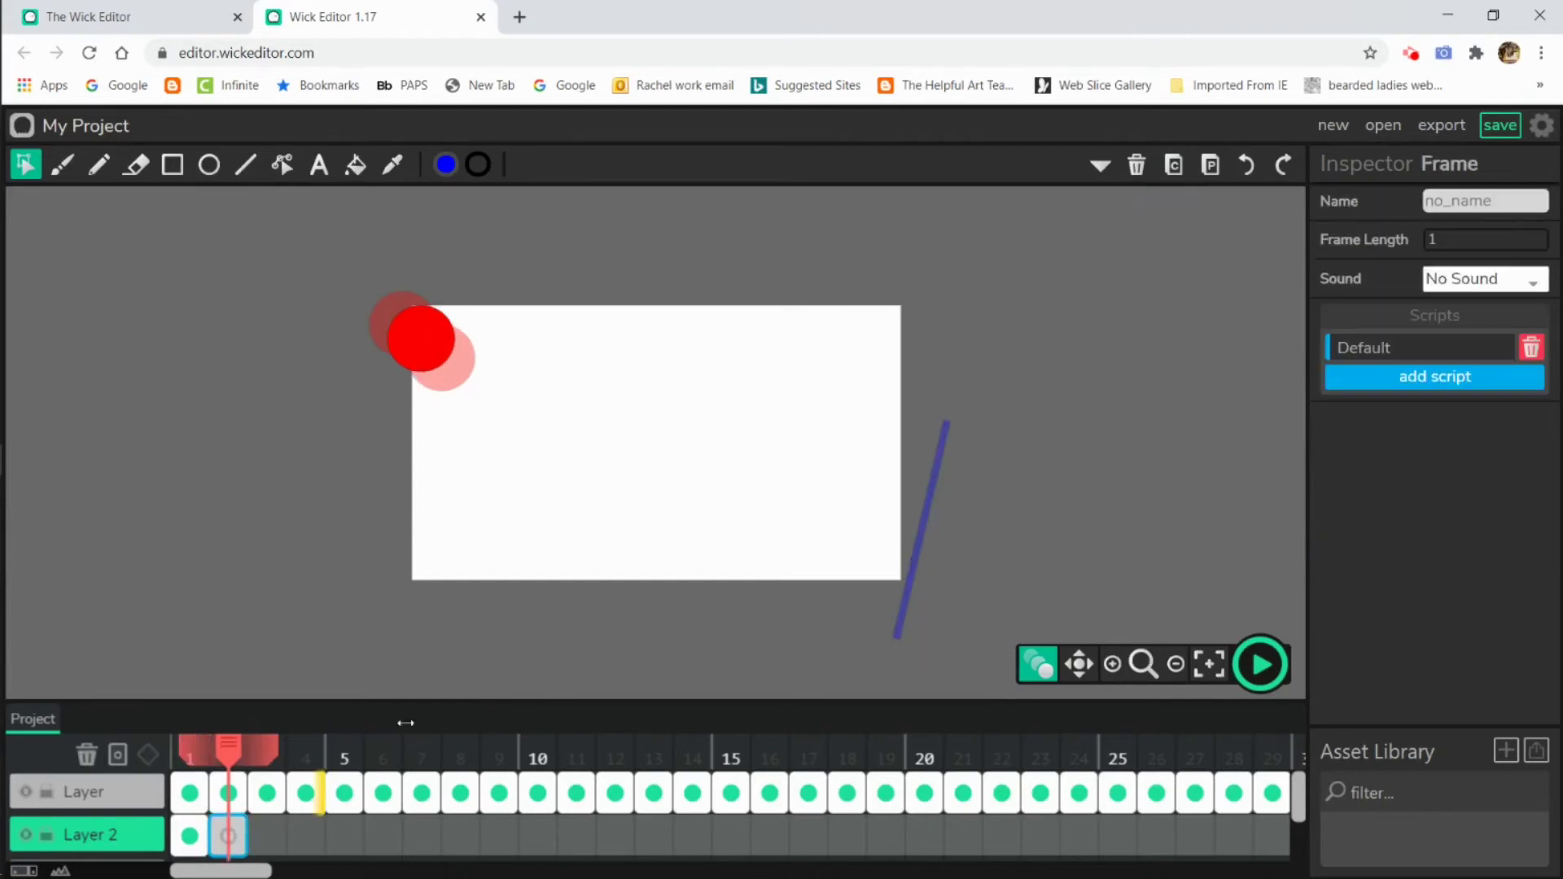
left_click(1211, 165)
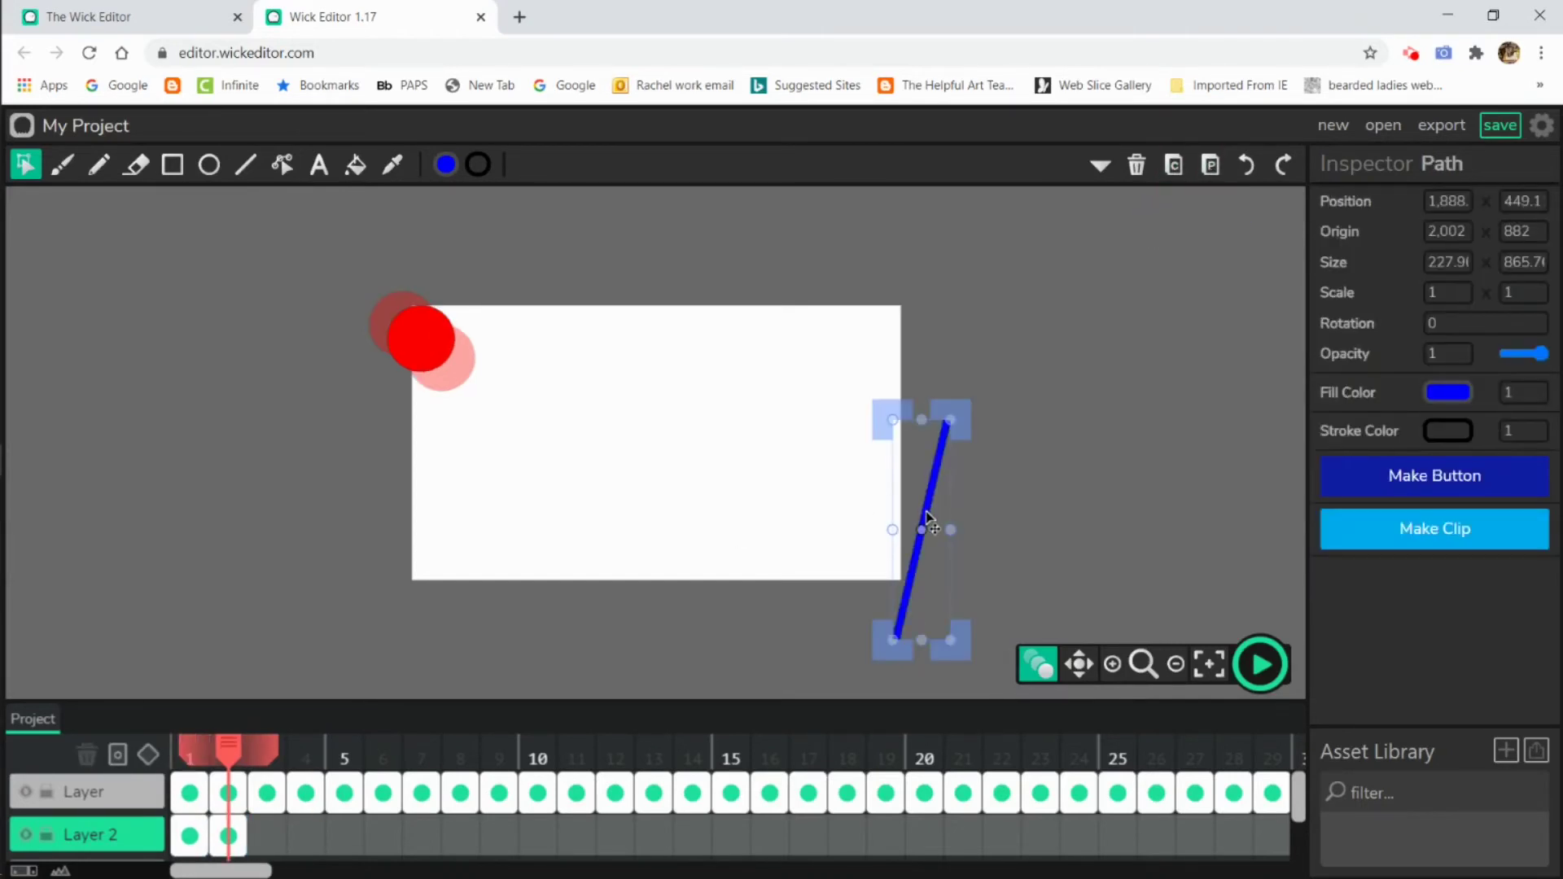
left_click_drag(906, 513, 882, 506)
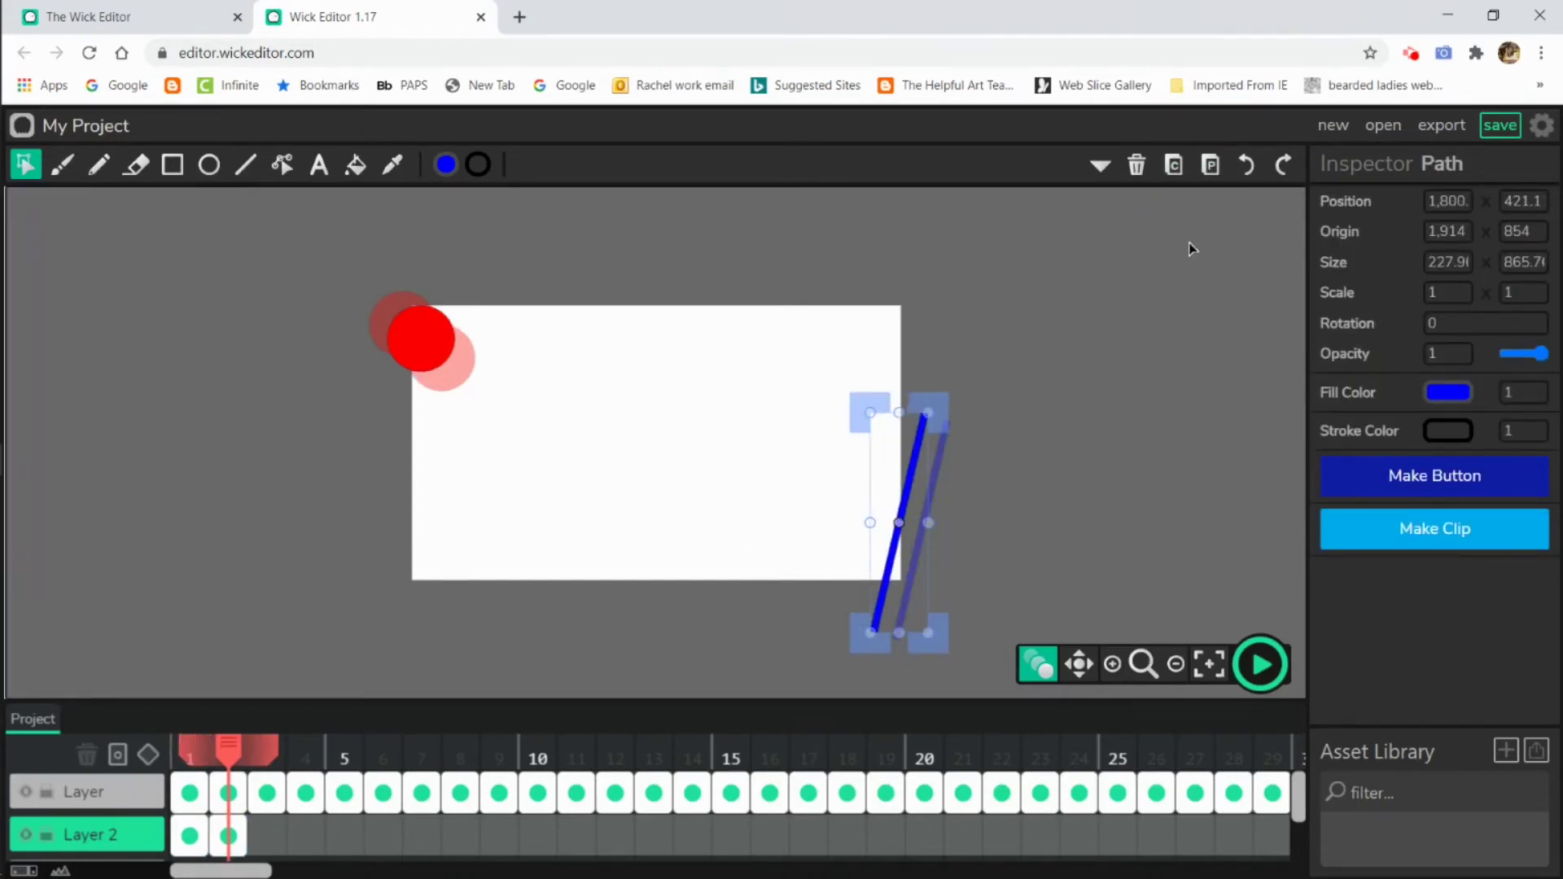
left_click(1173, 165)
left_click(267, 835)
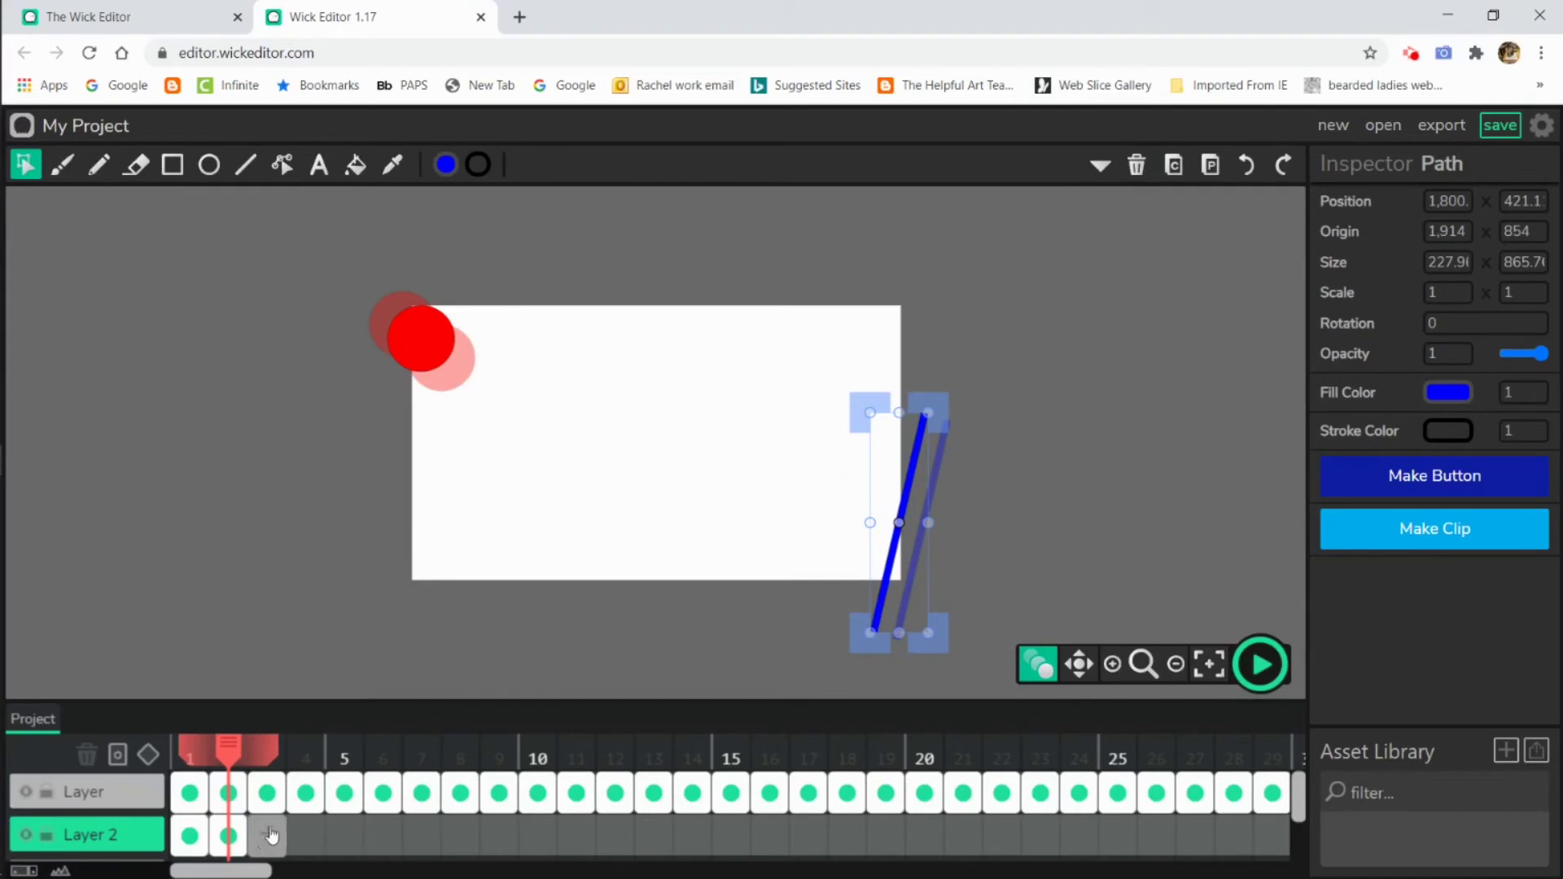
left_click(1213, 167)
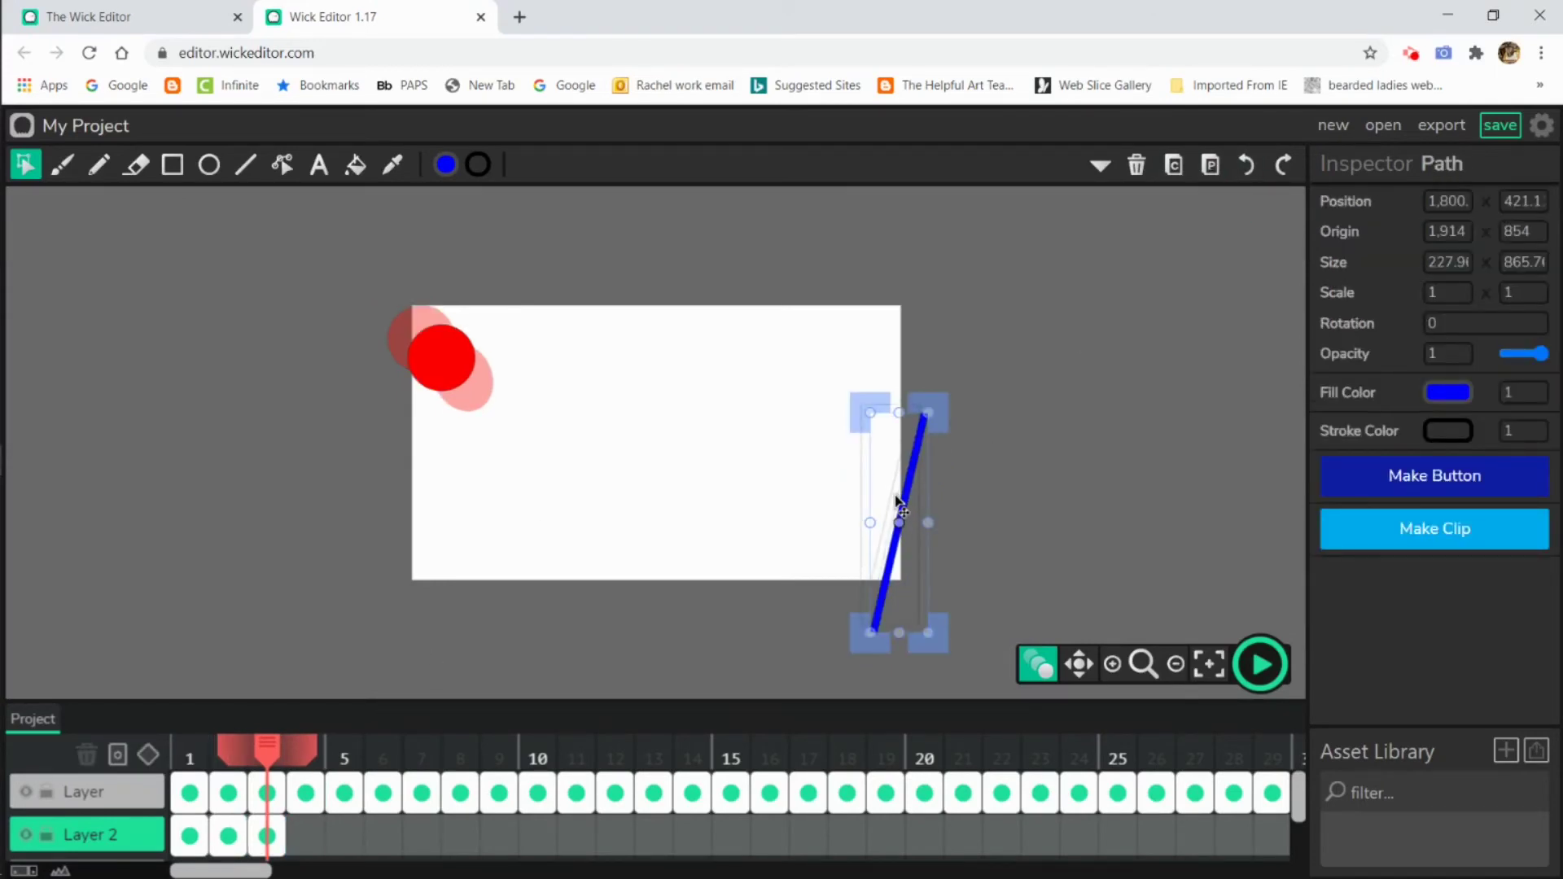
left_click_drag(907, 511, 885, 488)
Paste the blue line into frame 4 and move it up and left
left_click(1174, 165)
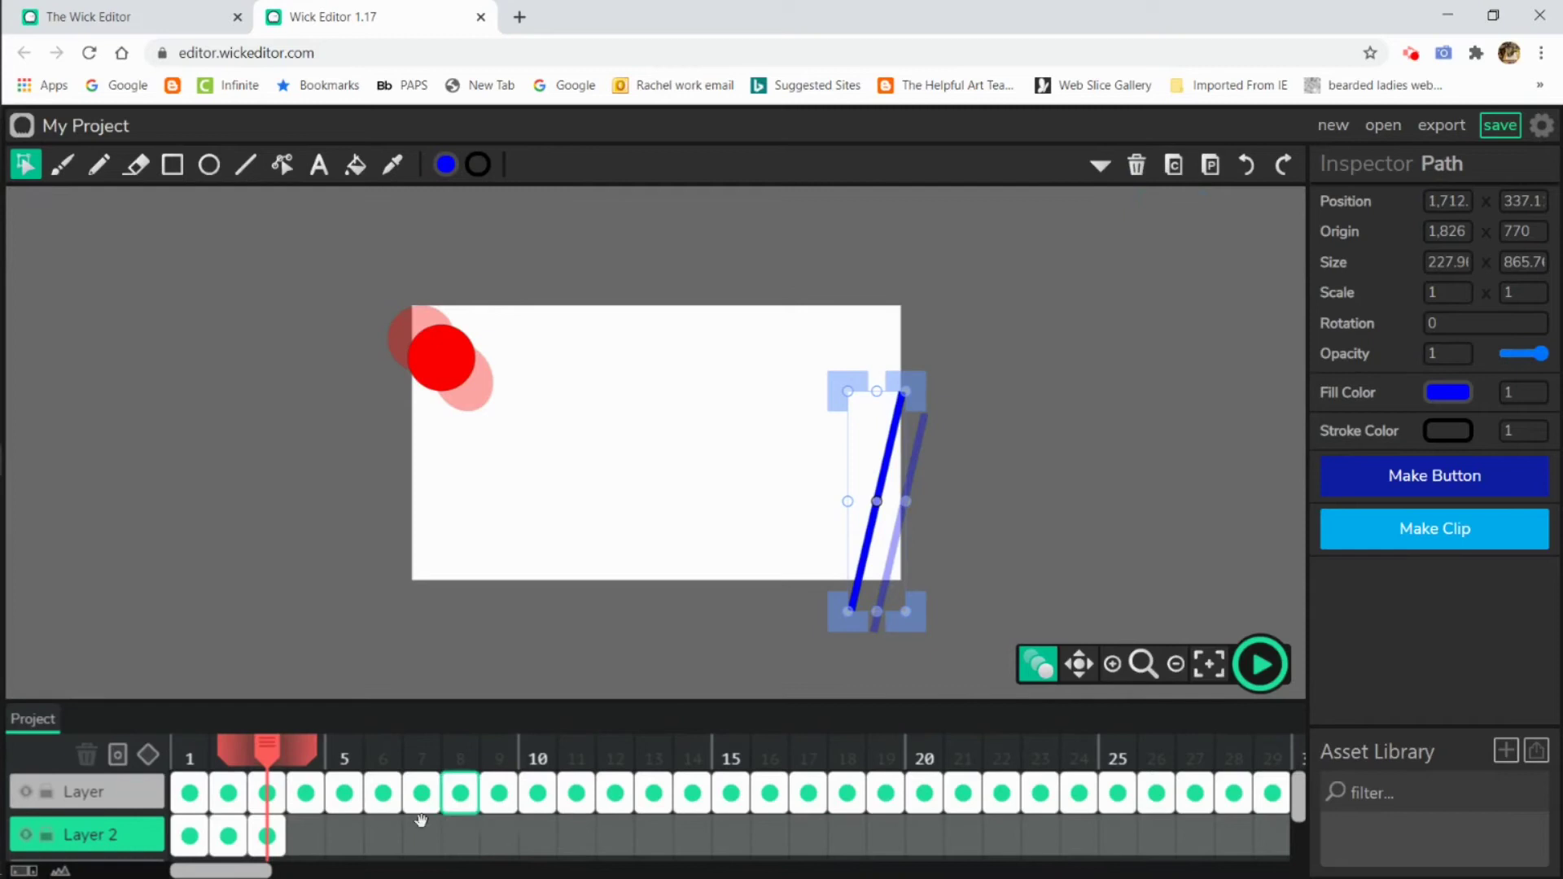
left_click(305, 835)
left_click(1223, 160)
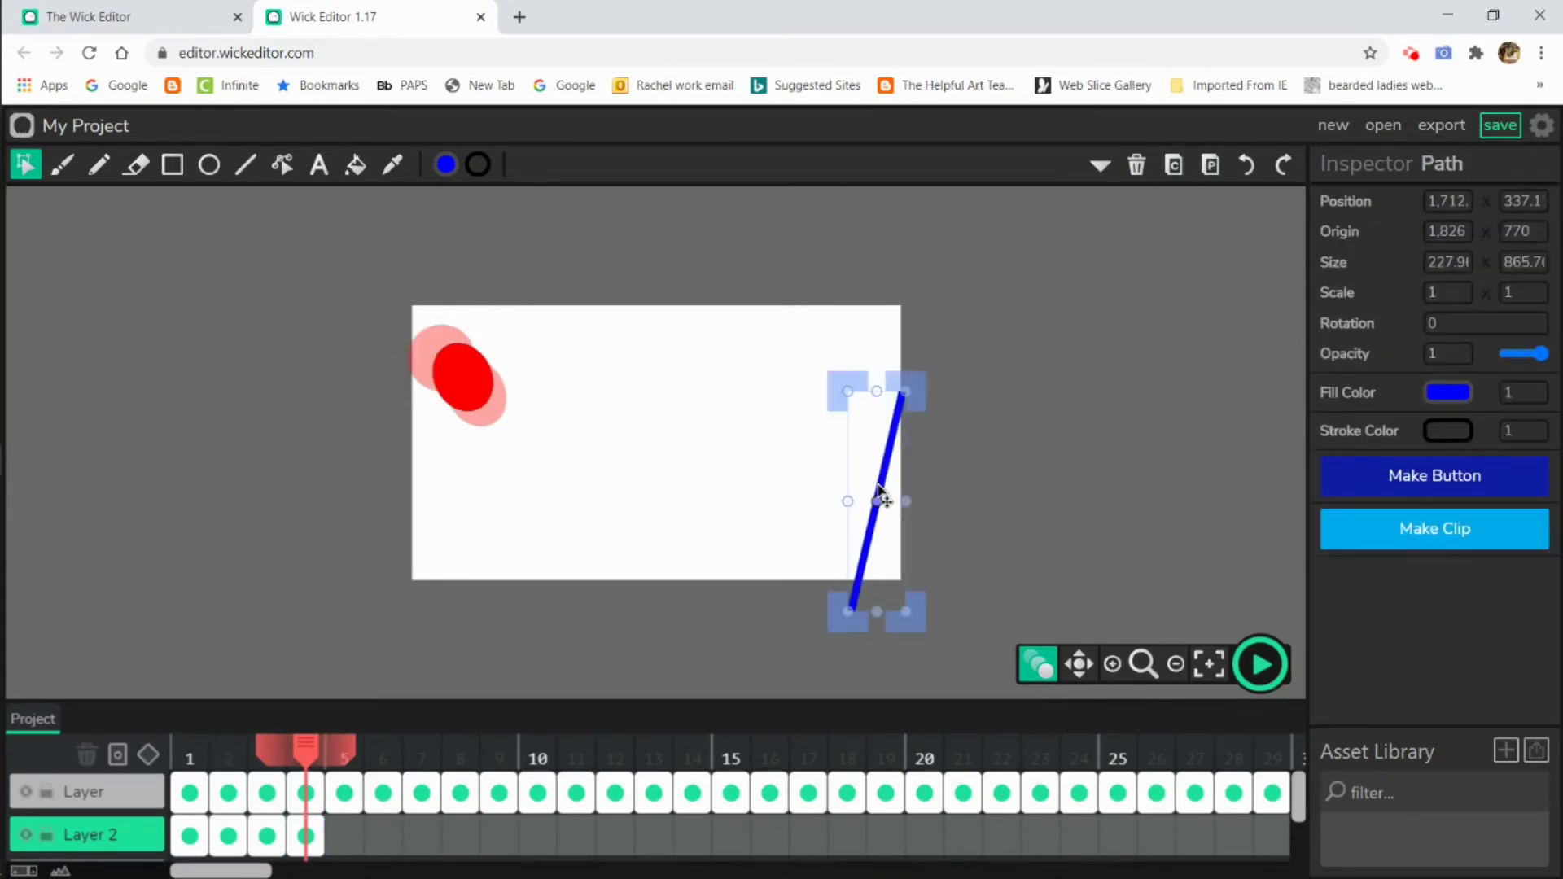
key("ctrl+z")
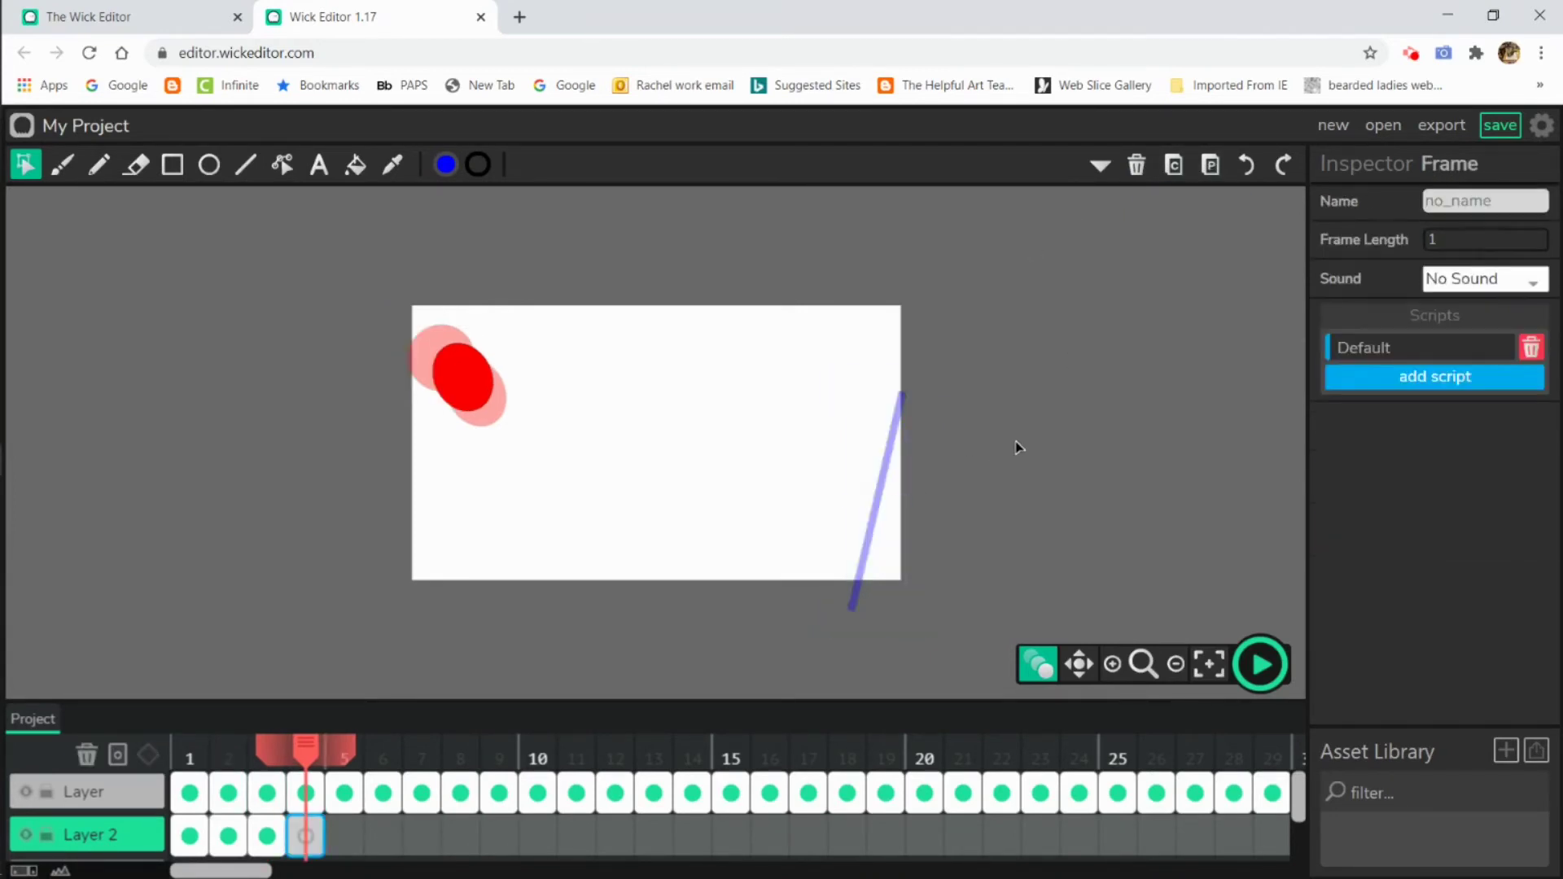
left_click(1205, 165)
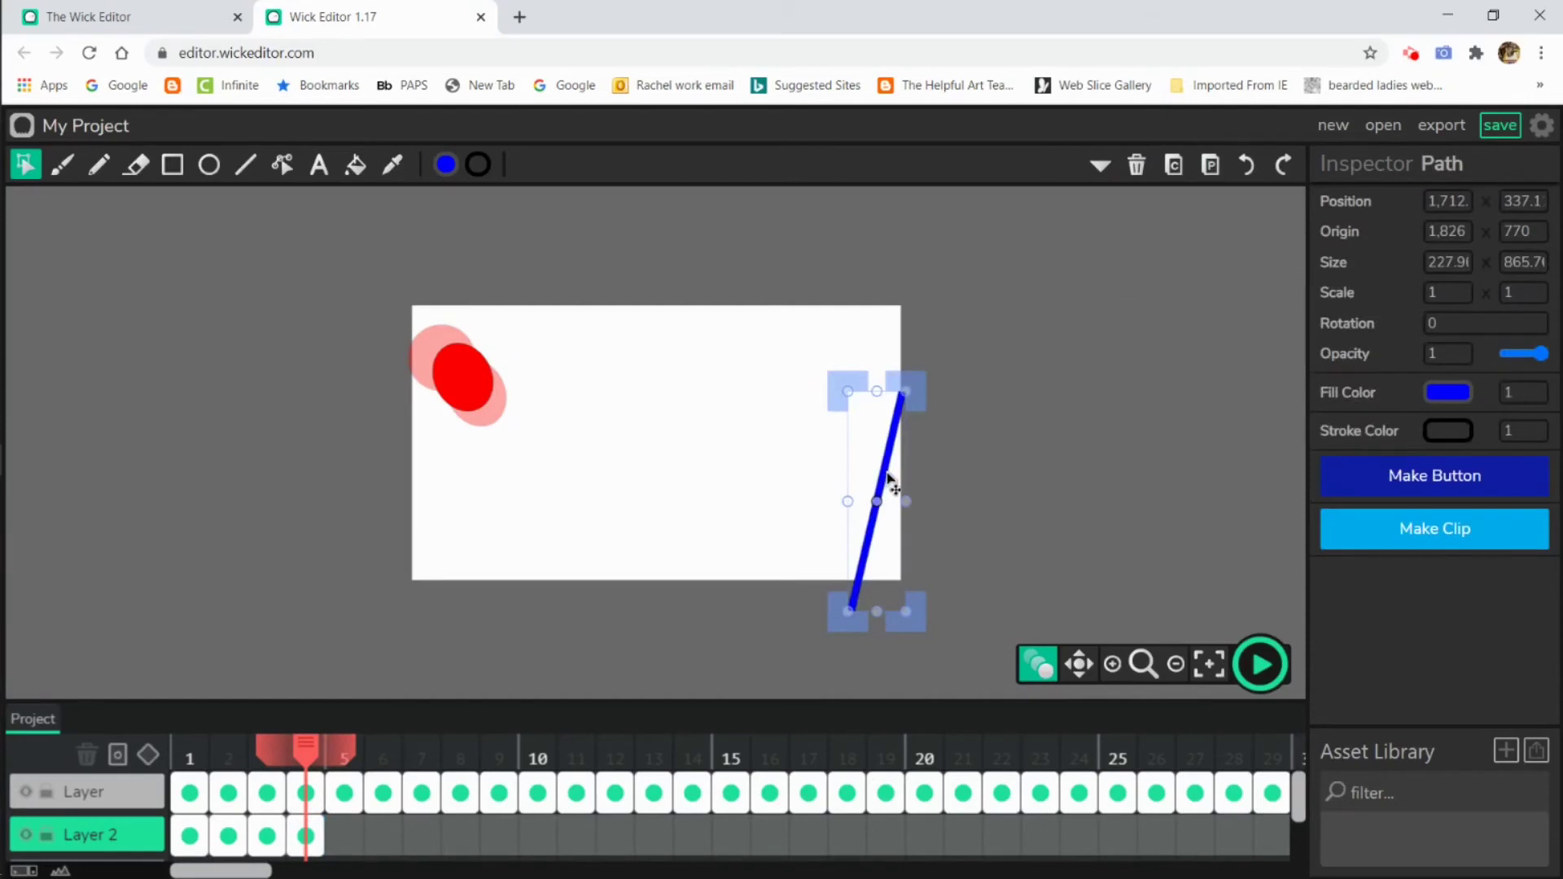
left_click_drag(893, 484, 880, 473)
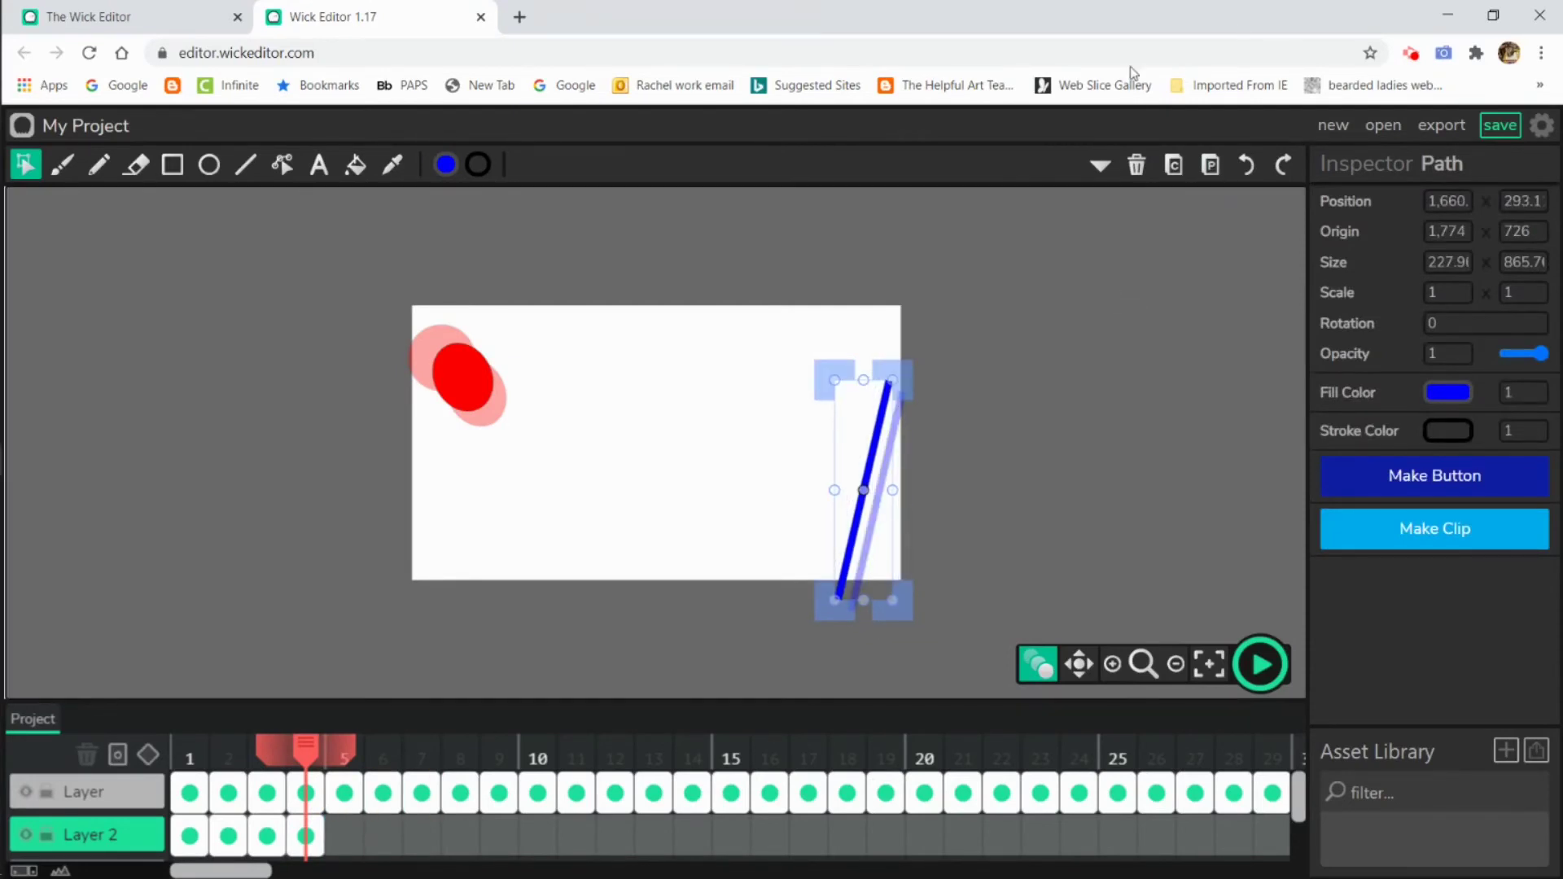
Add frames 5 and 6 with the blue line tilted progressively further over
left_click(345, 835)
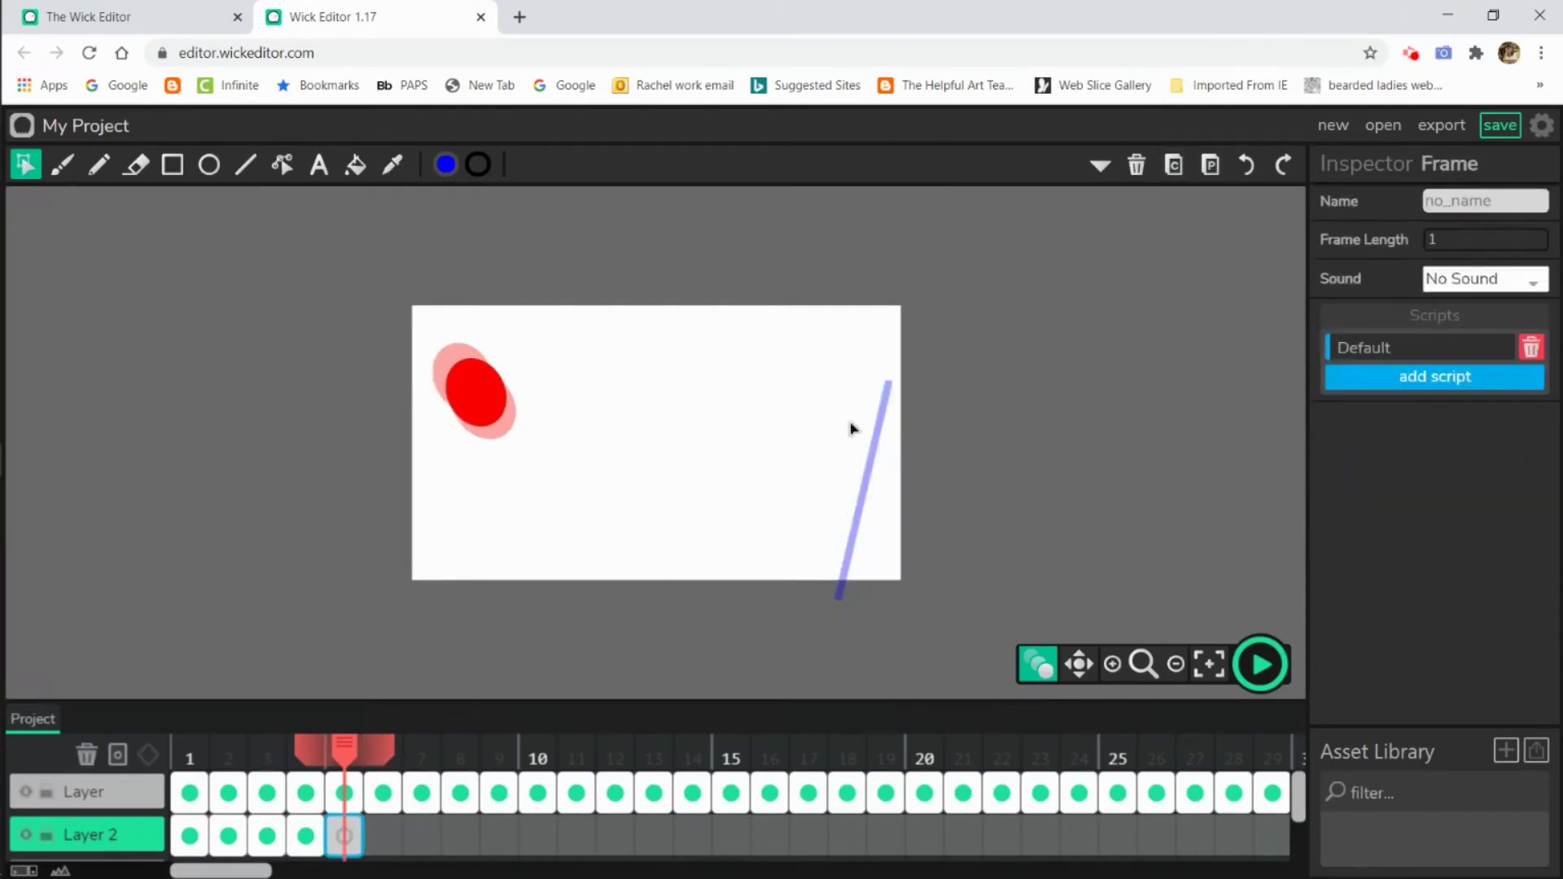
left_click(1210, 166)
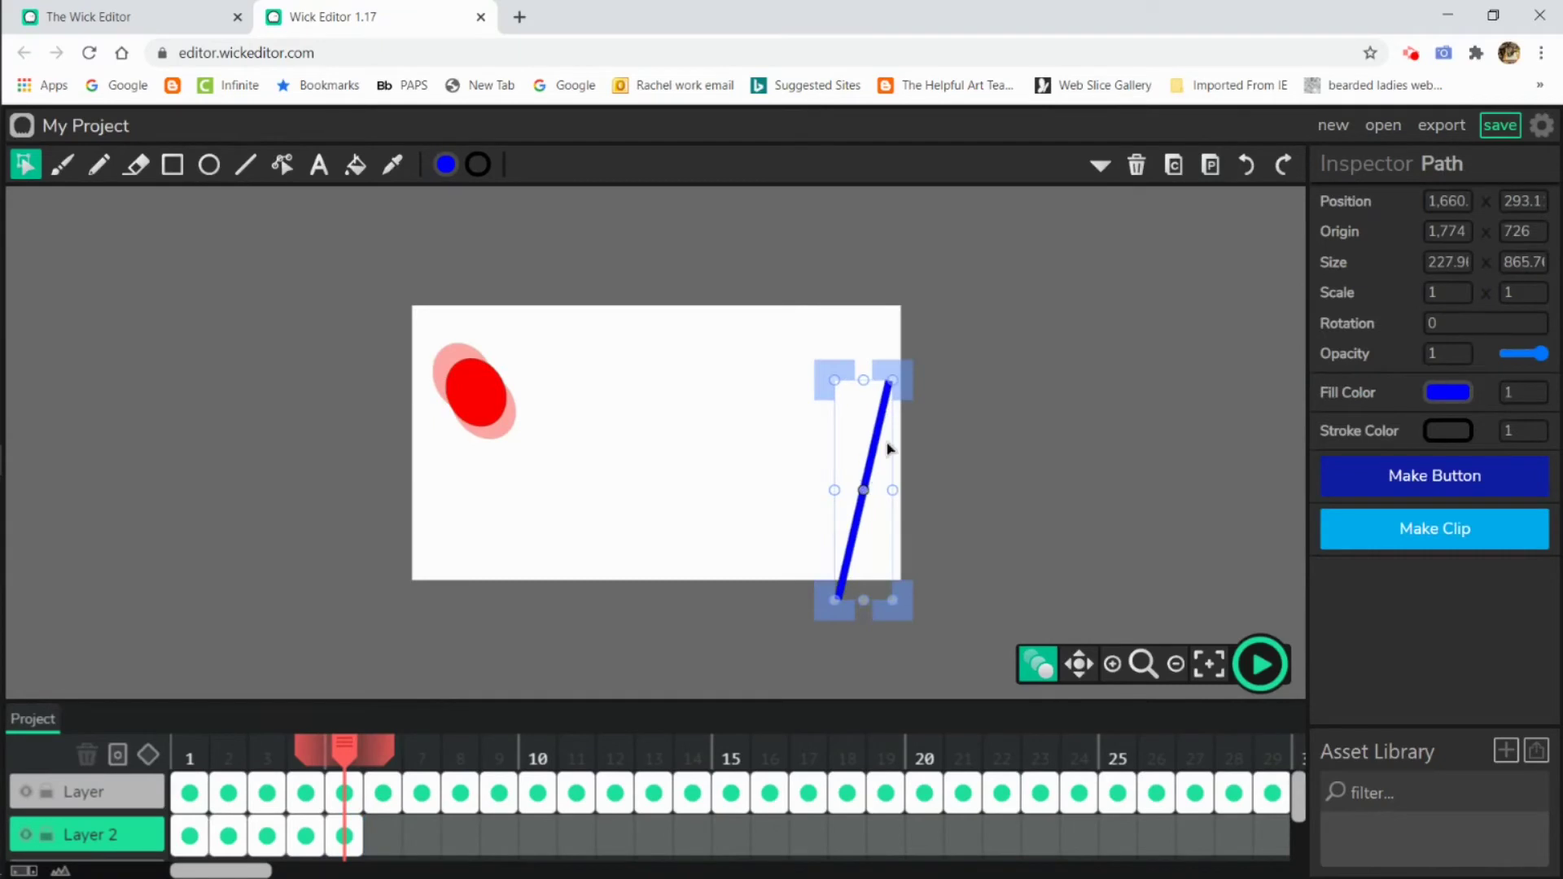
left_click_drag(903, 367, 906, 428)
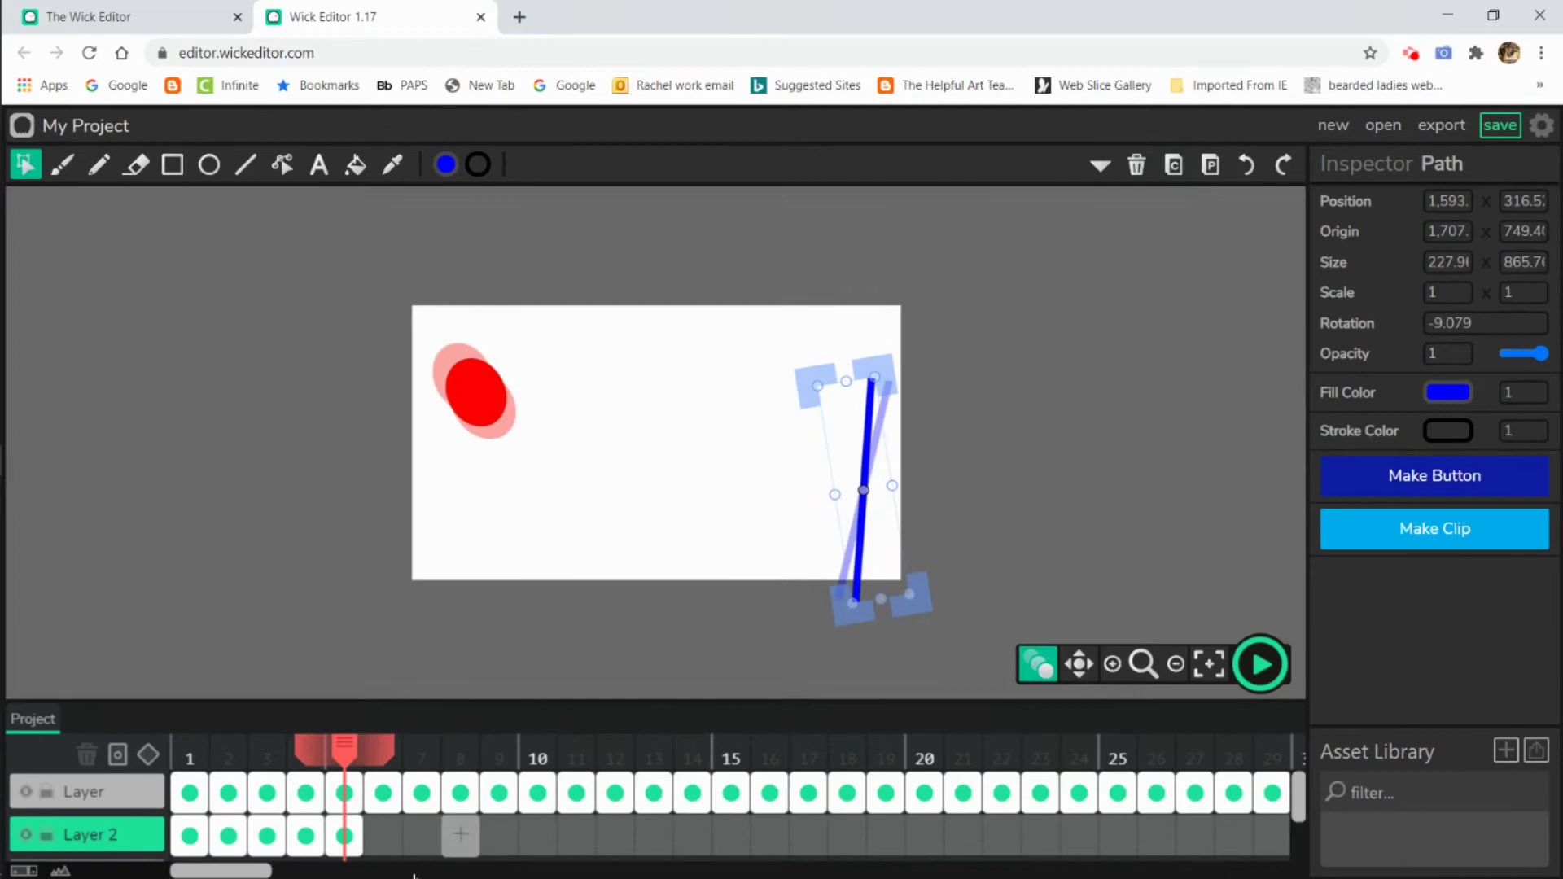
left_click(382, 835)
left_click(1211, 166)
left_click_drag(906, 371, 822, 364)
Add frames 7 and 8, each with the blue line tilted further toward horizontal
left_click(1173, 169)
left_click(422, 836)
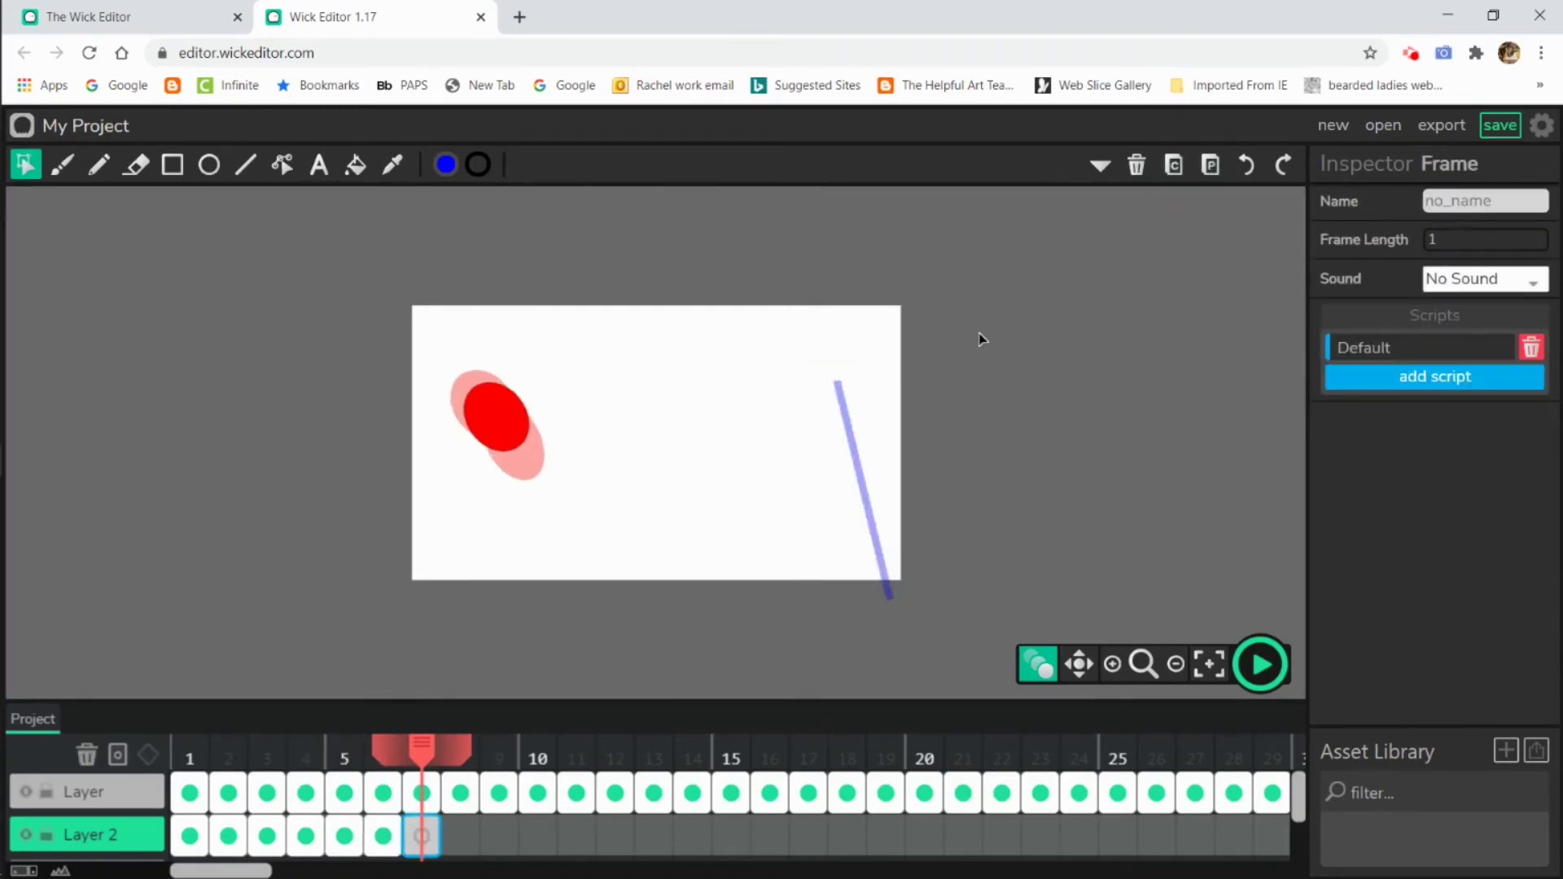
left_click(1211, 166)
left_click_drag(827, 368, 794, 363)
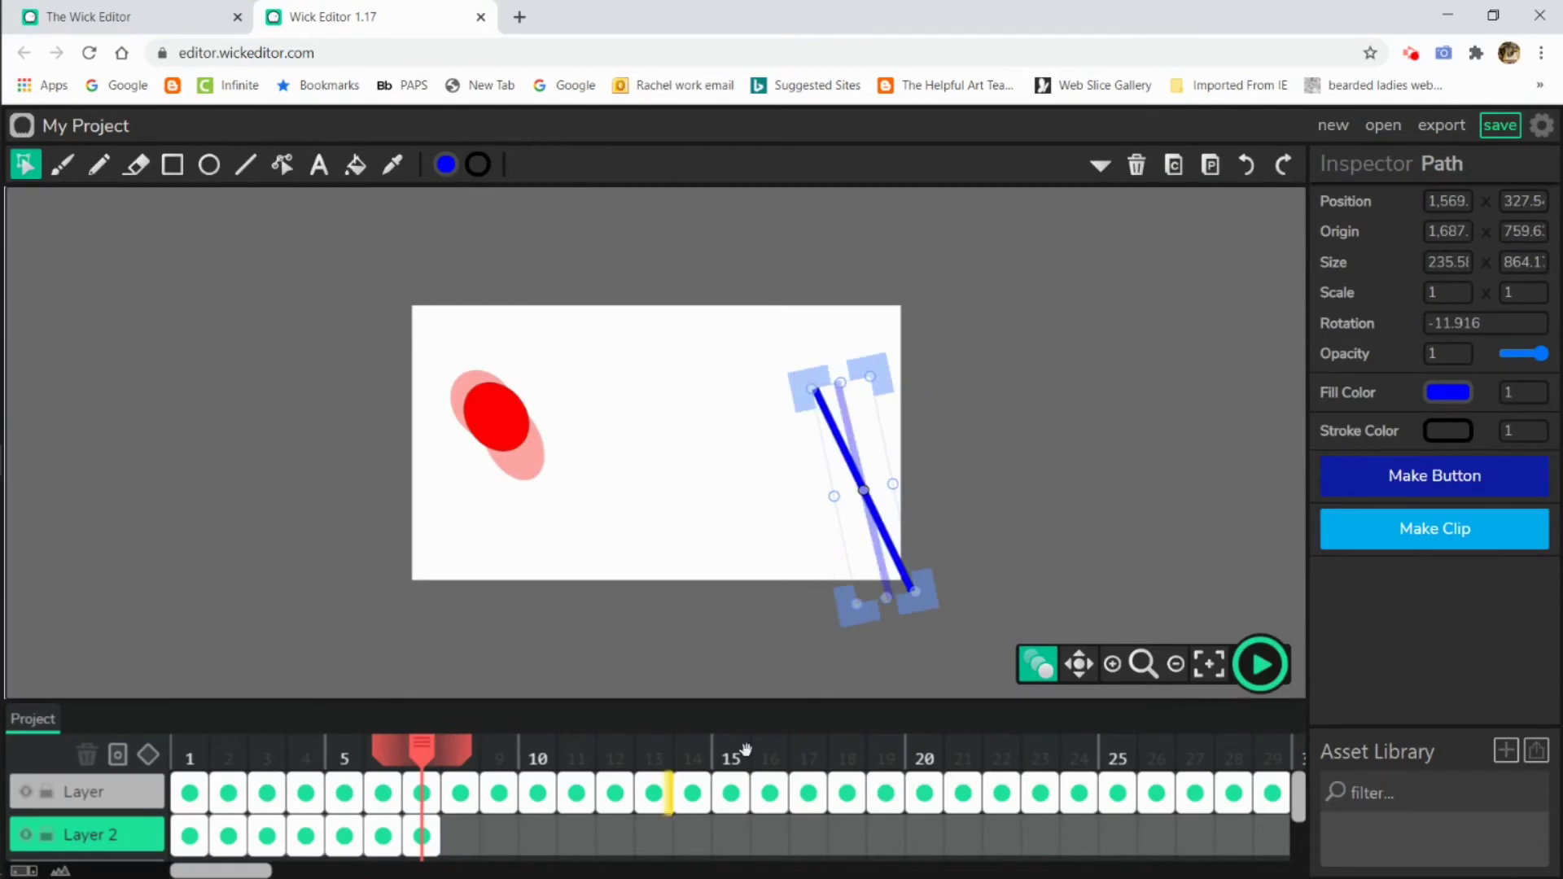
left_click(1173, 168)
left_click(453, 851)
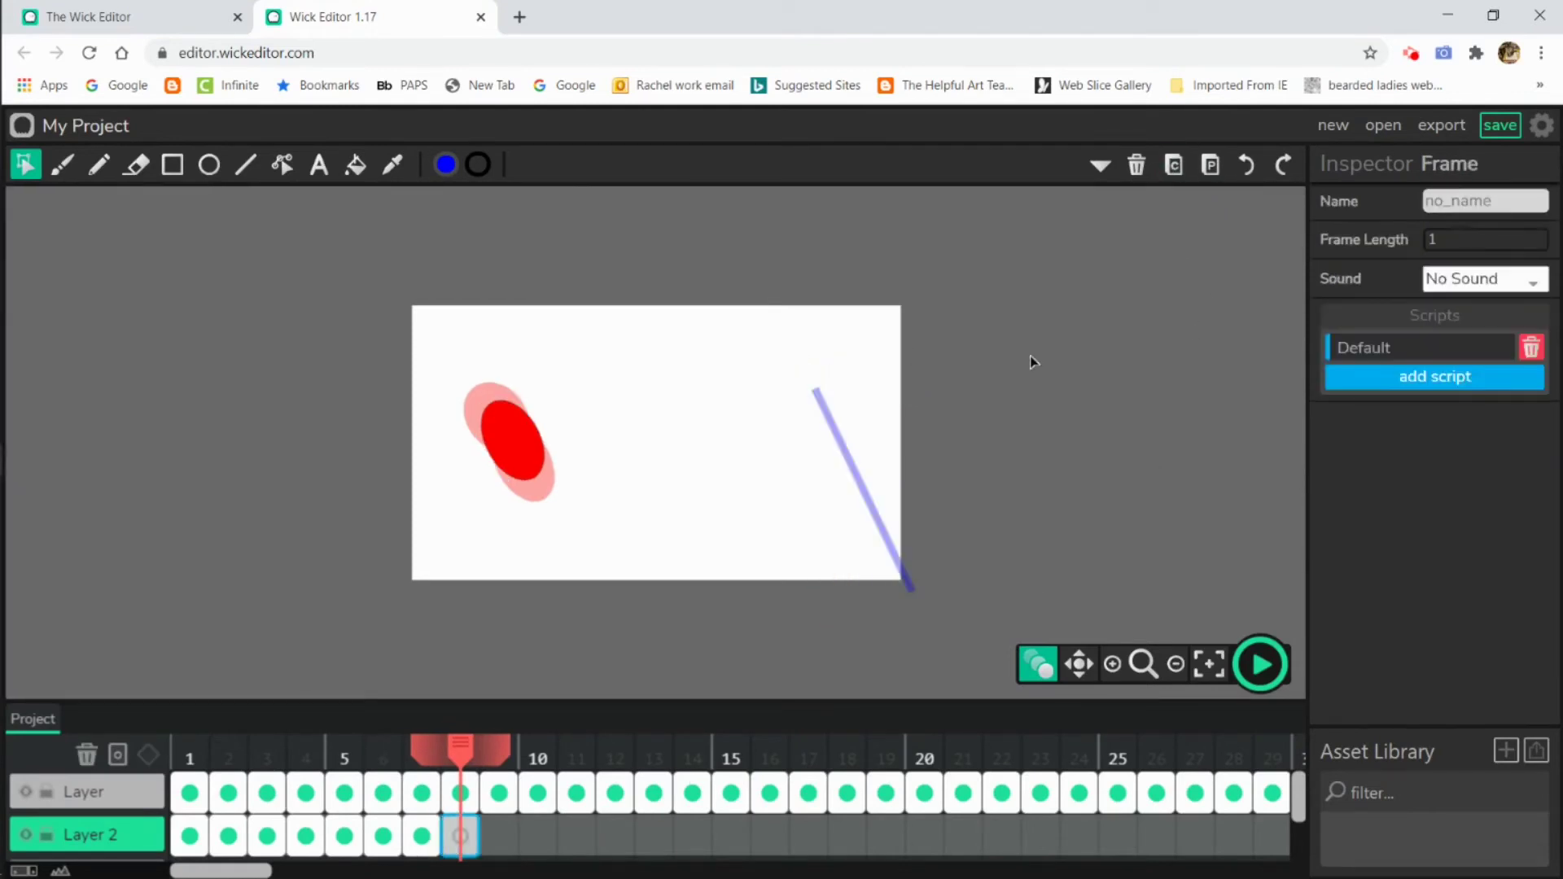
left_click(1211, 167)
left_click_drag(790, 381, 794, 368)
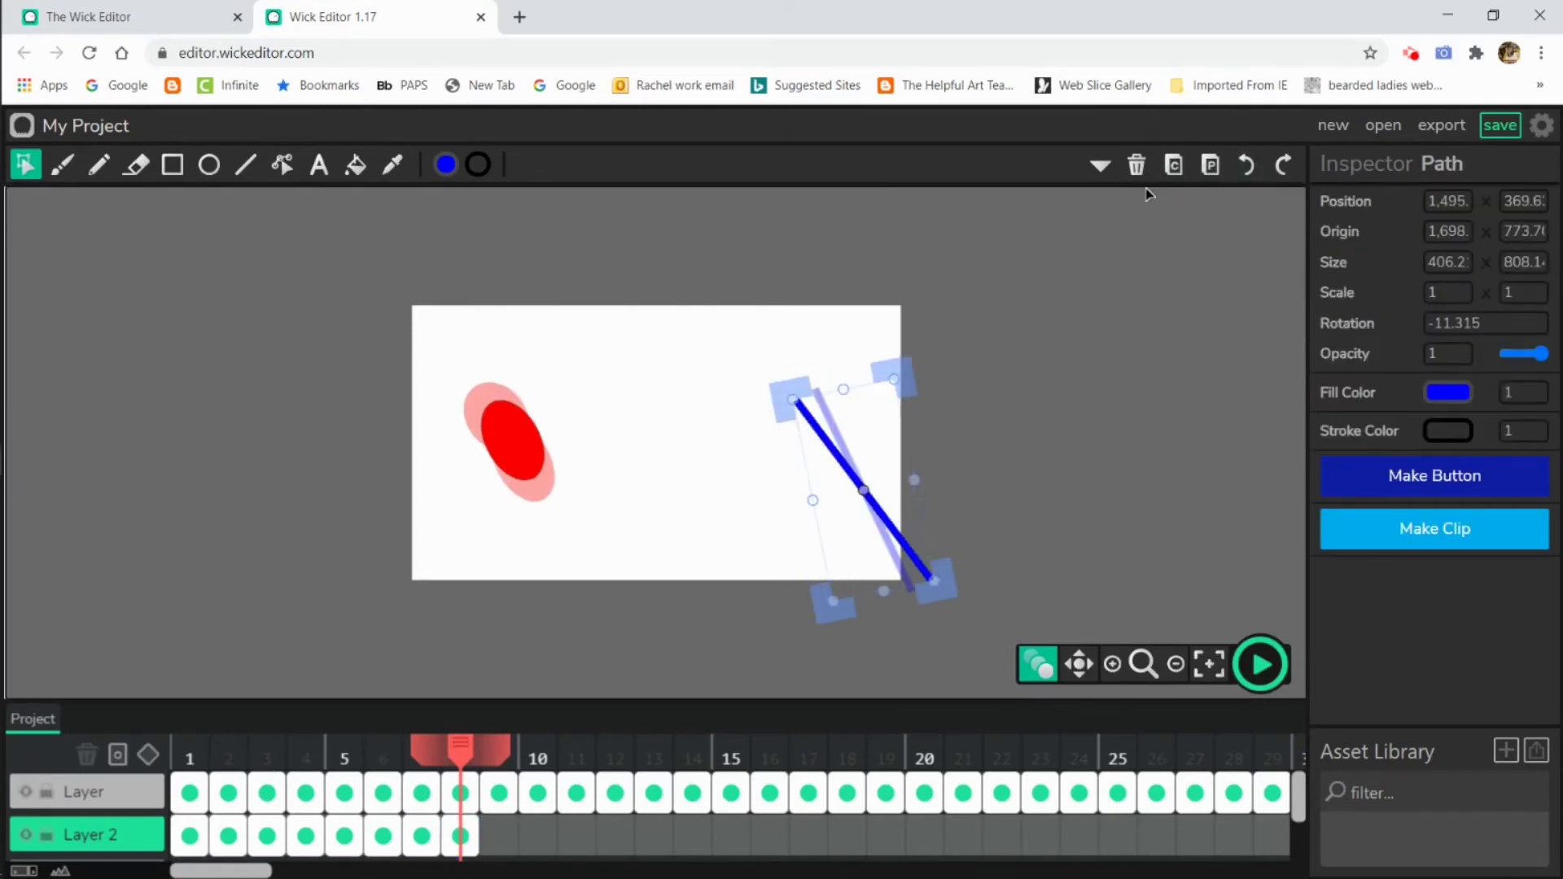
Add frames 9 and 10, tilting the blue line further in each
left_click(1174, 168)
left_click(498, 835)
left_click(1213, 167)
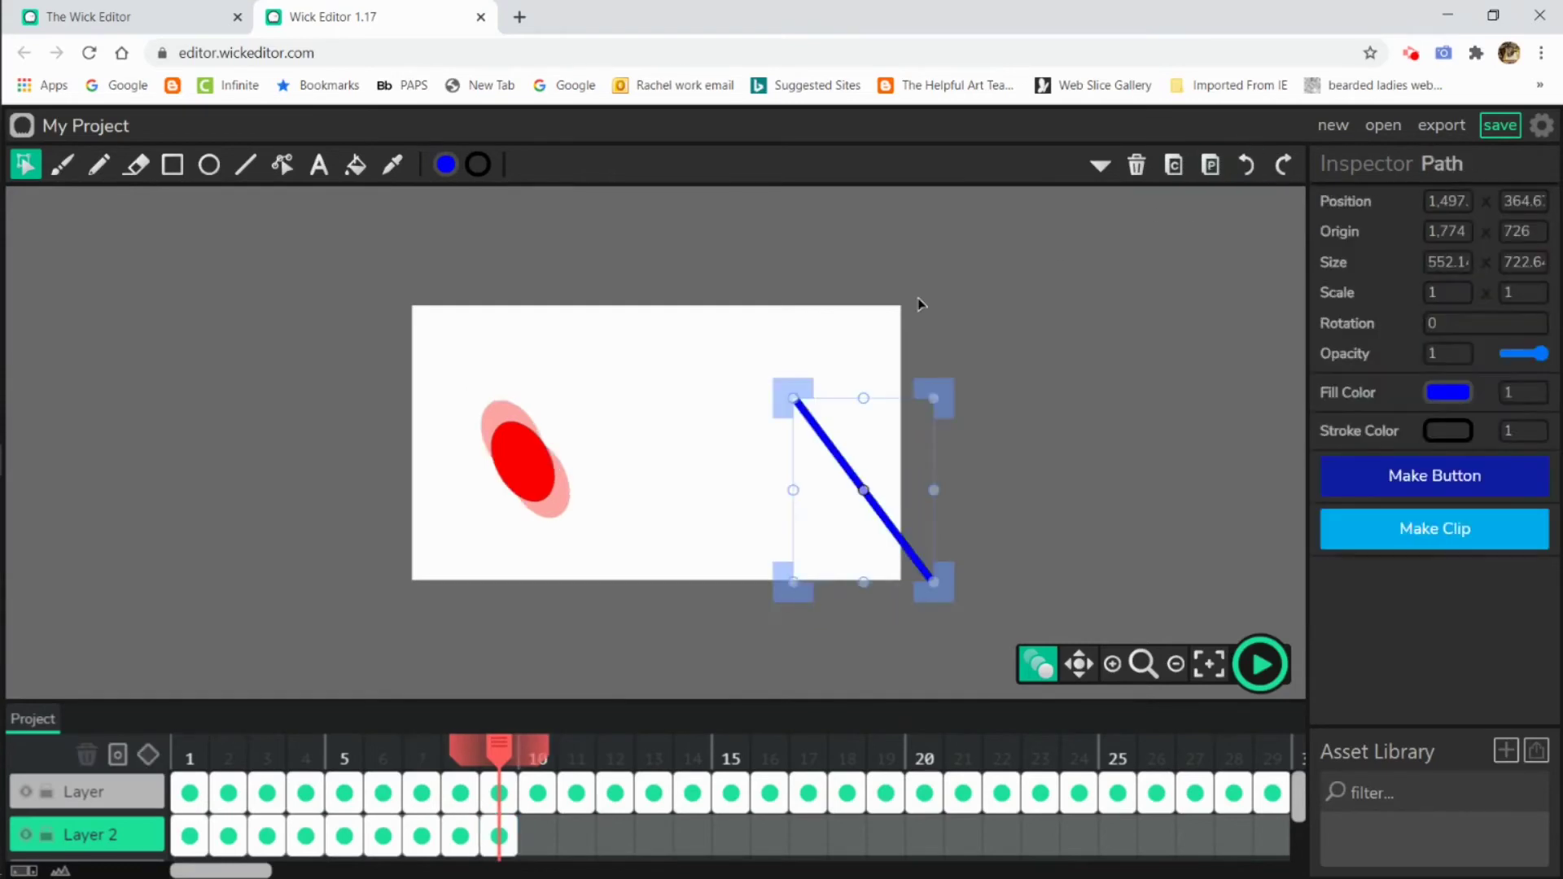
left_click_drag(754, 405, 745, 432)
left_click(1174, 169)
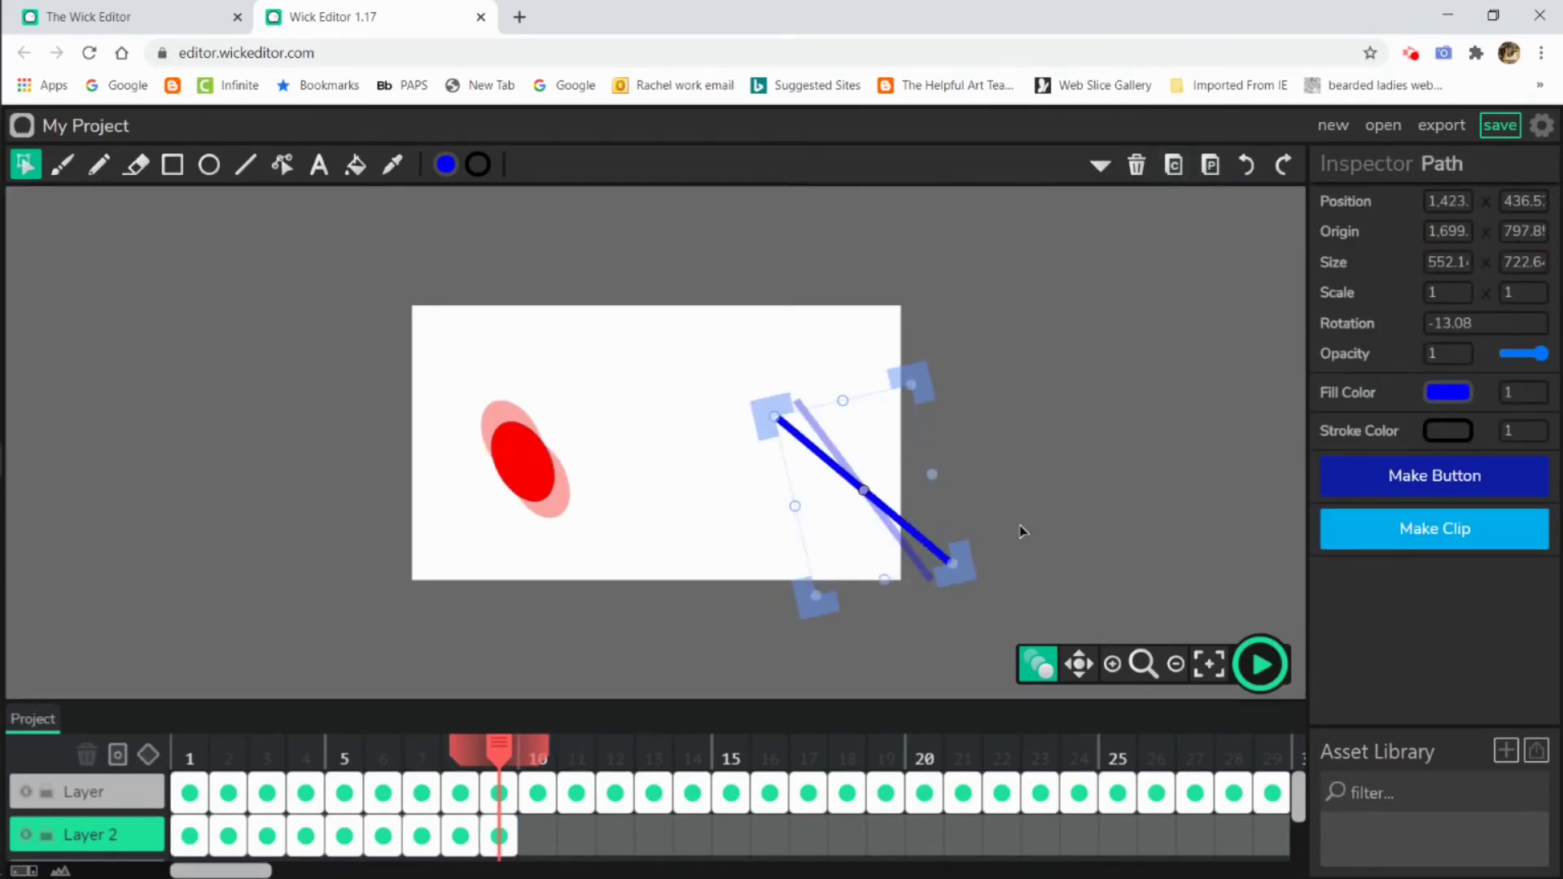
left_click(538, 836)
left_click(1222, 166)
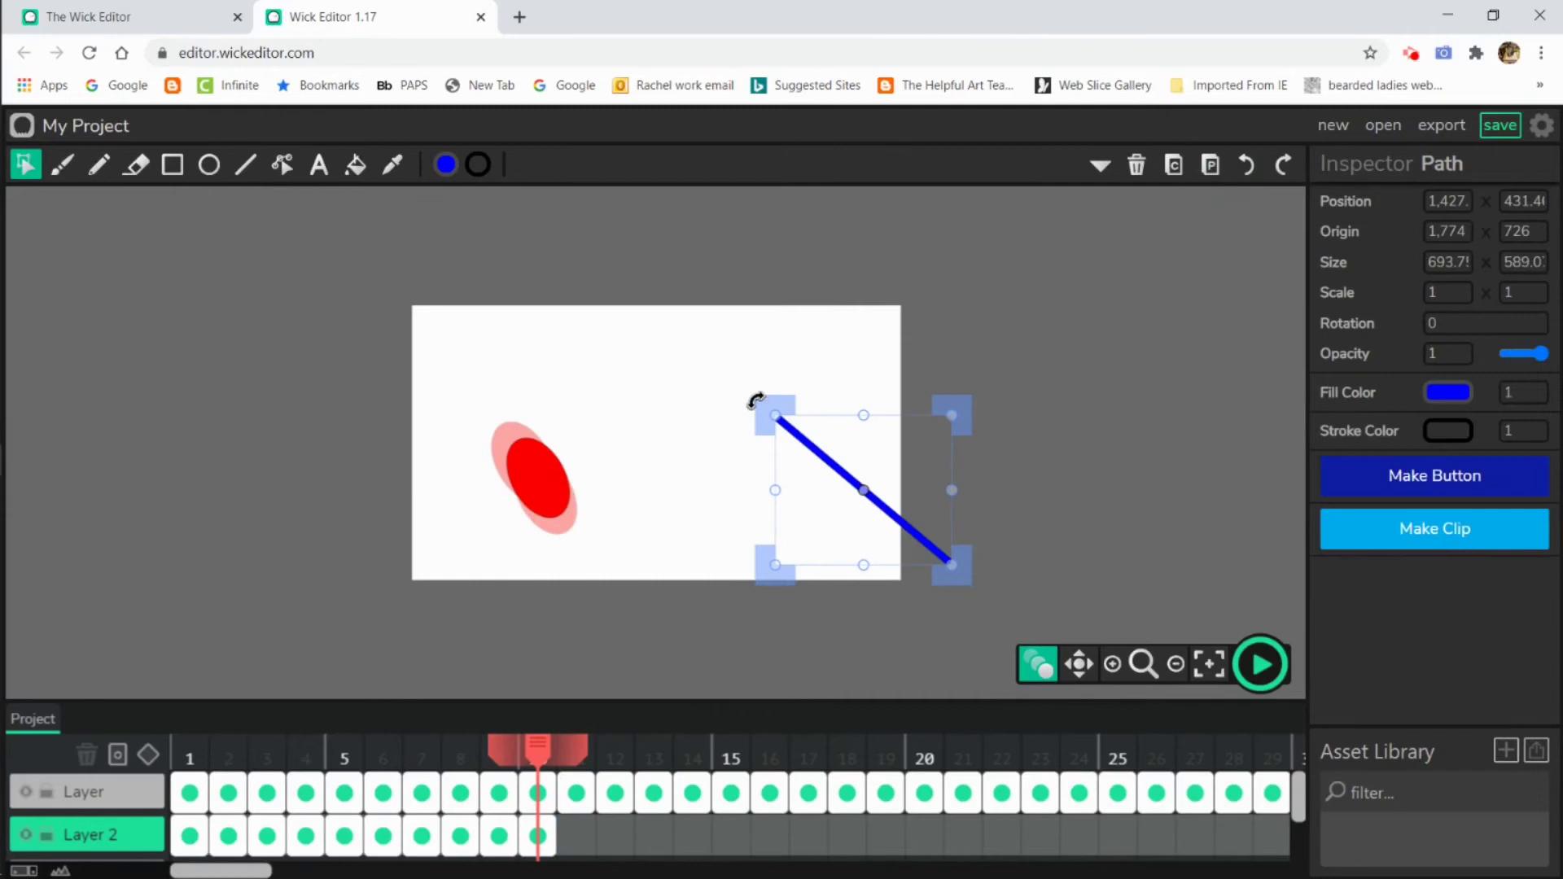
left_click_drag(757, 401, 800, 388)
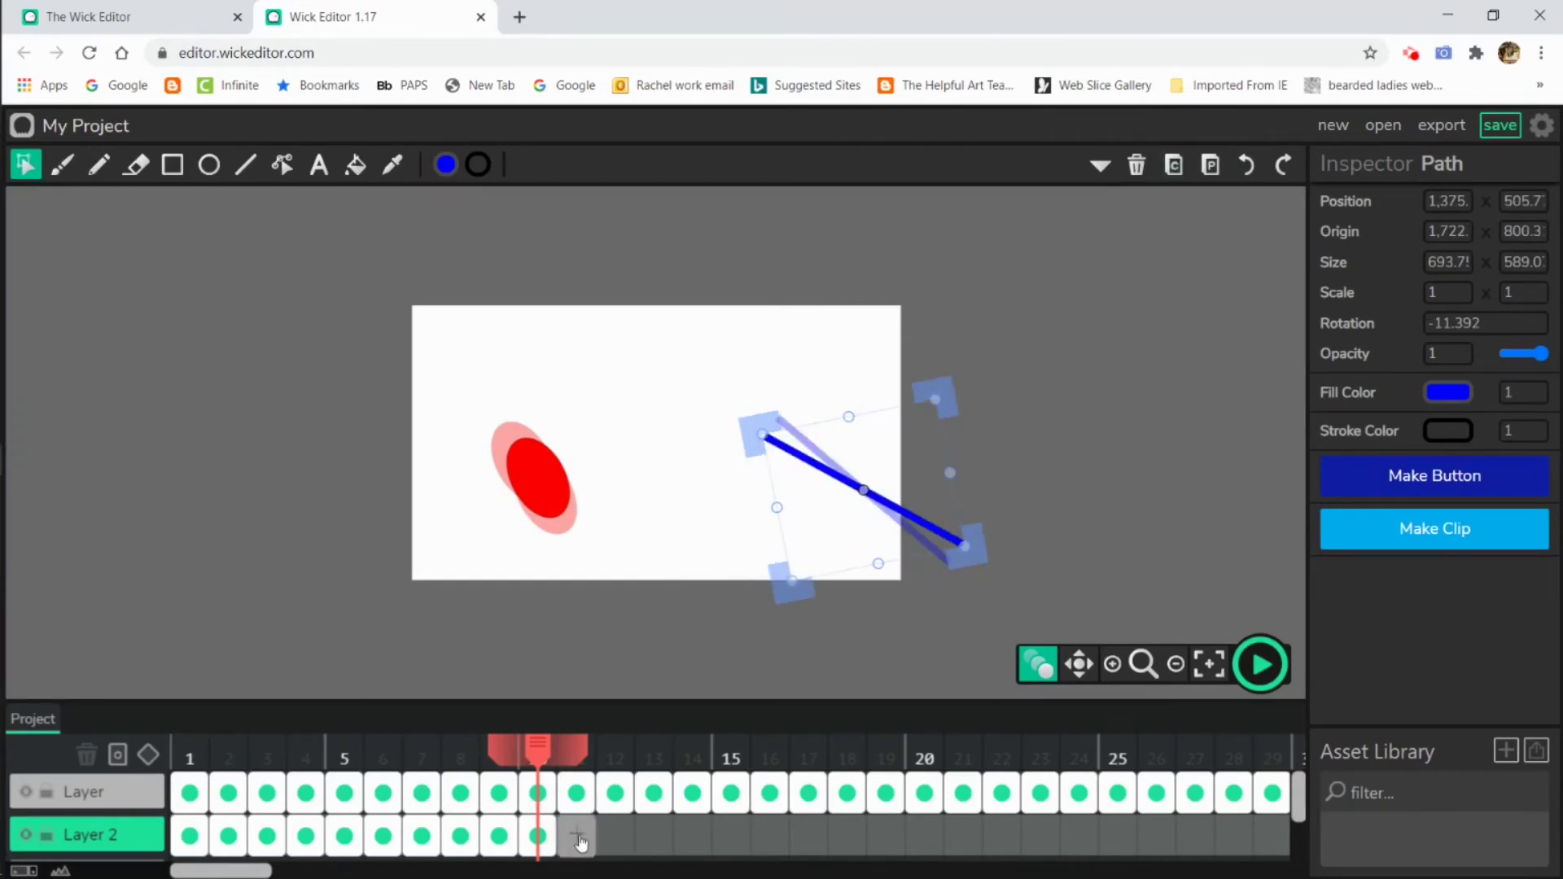
Paste the blue line into a new Layer 2 frame 11 and tilt it further
left_click(577, 835)
left_click(1211, 165)
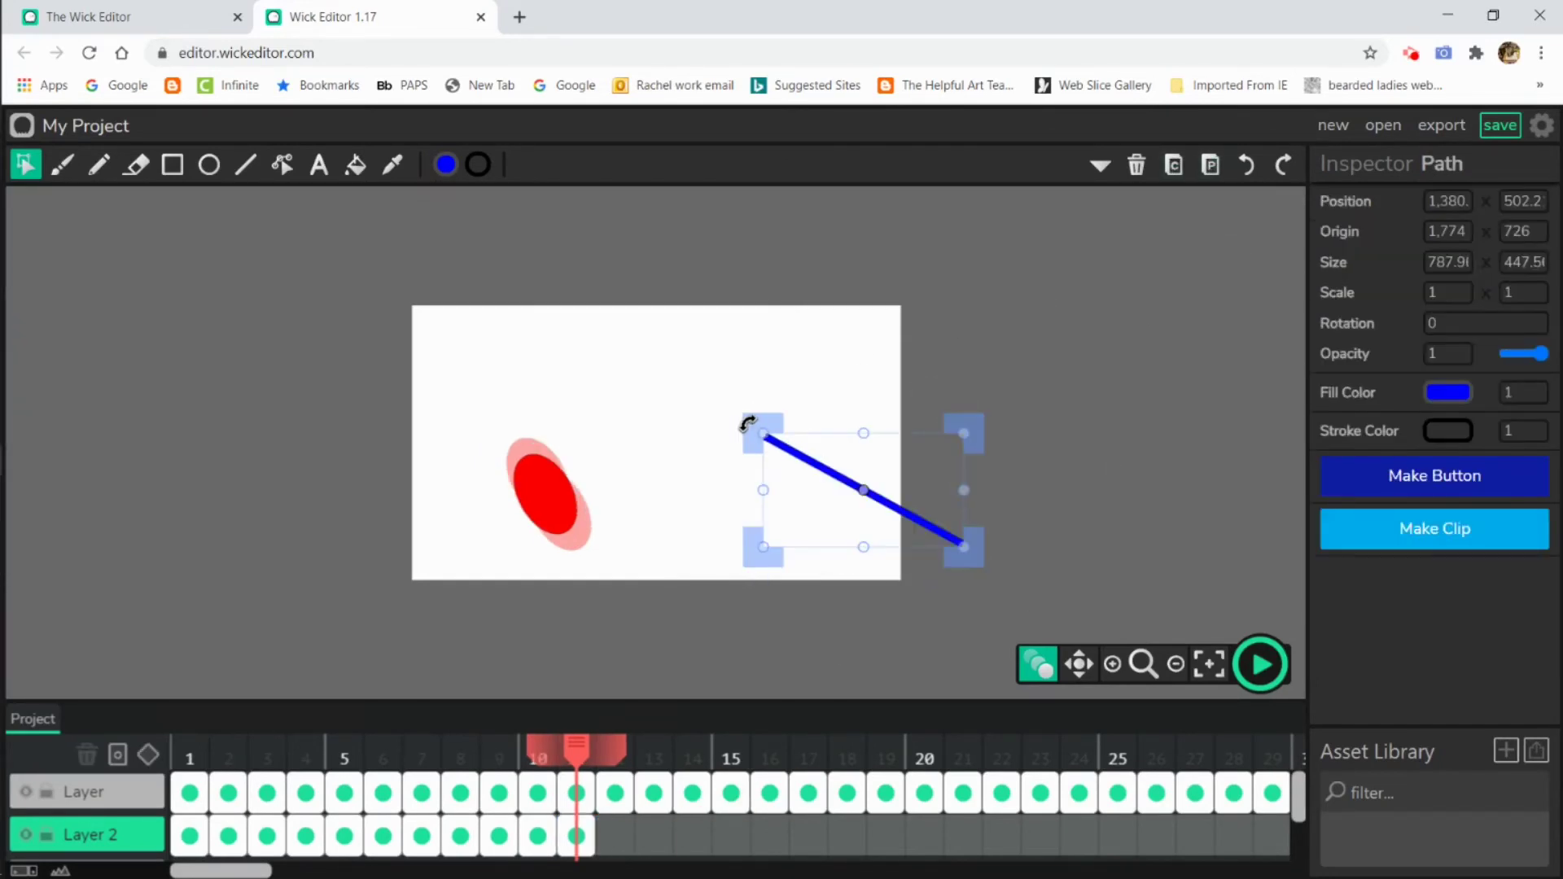
left_click_drag(724, 444, 720, 471)
left_click(1178, 173)
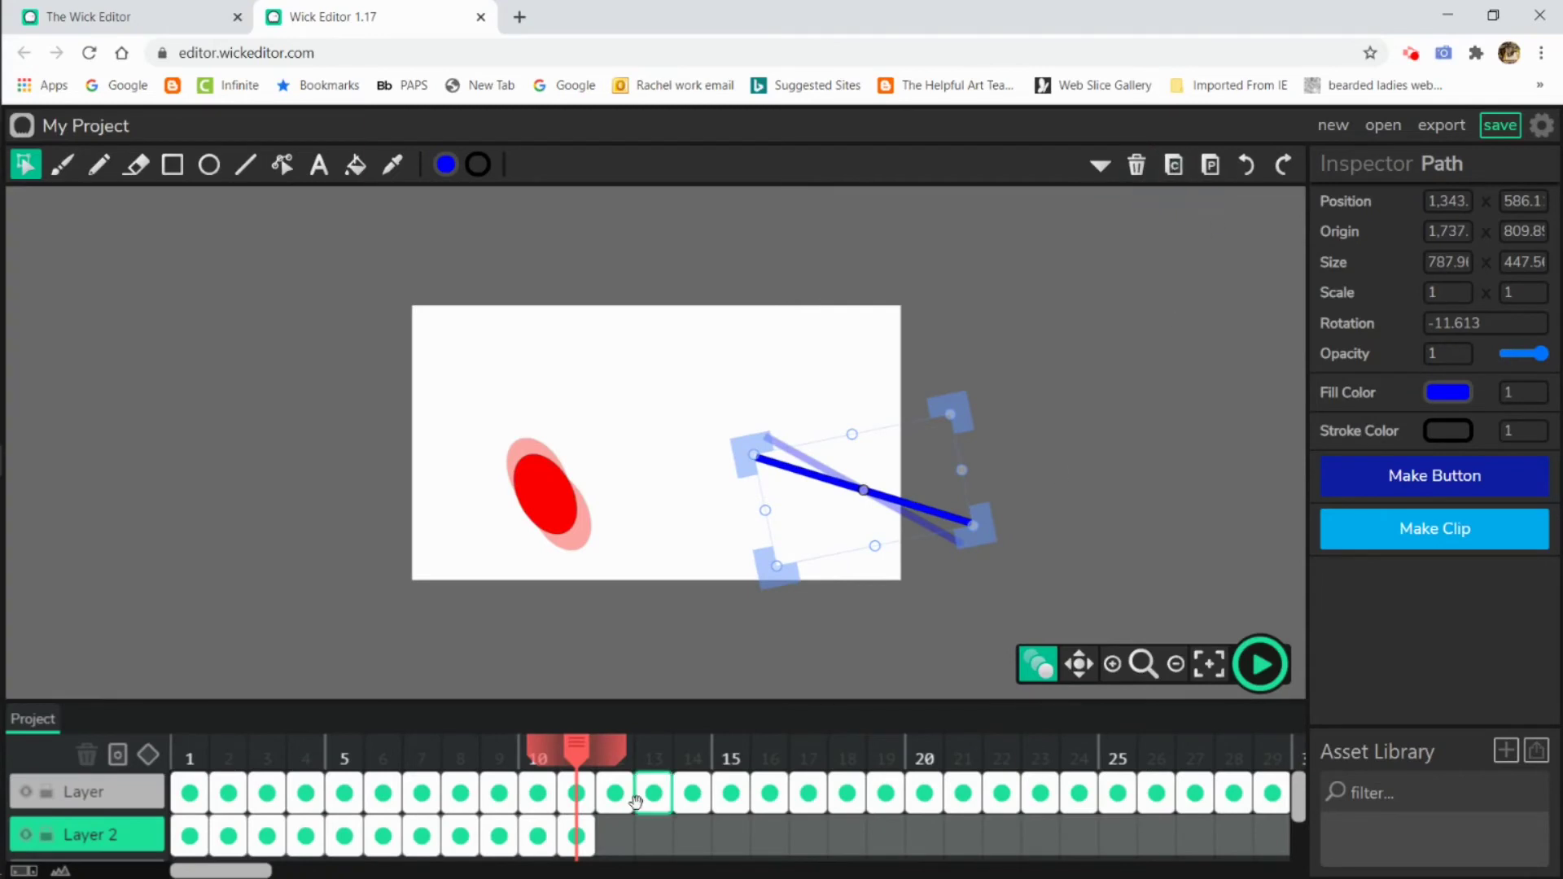
Paste the line into frames 12–14, tilting it so the right end rises in frame 14
left_click(614, 835)
left_click(1211, 166)
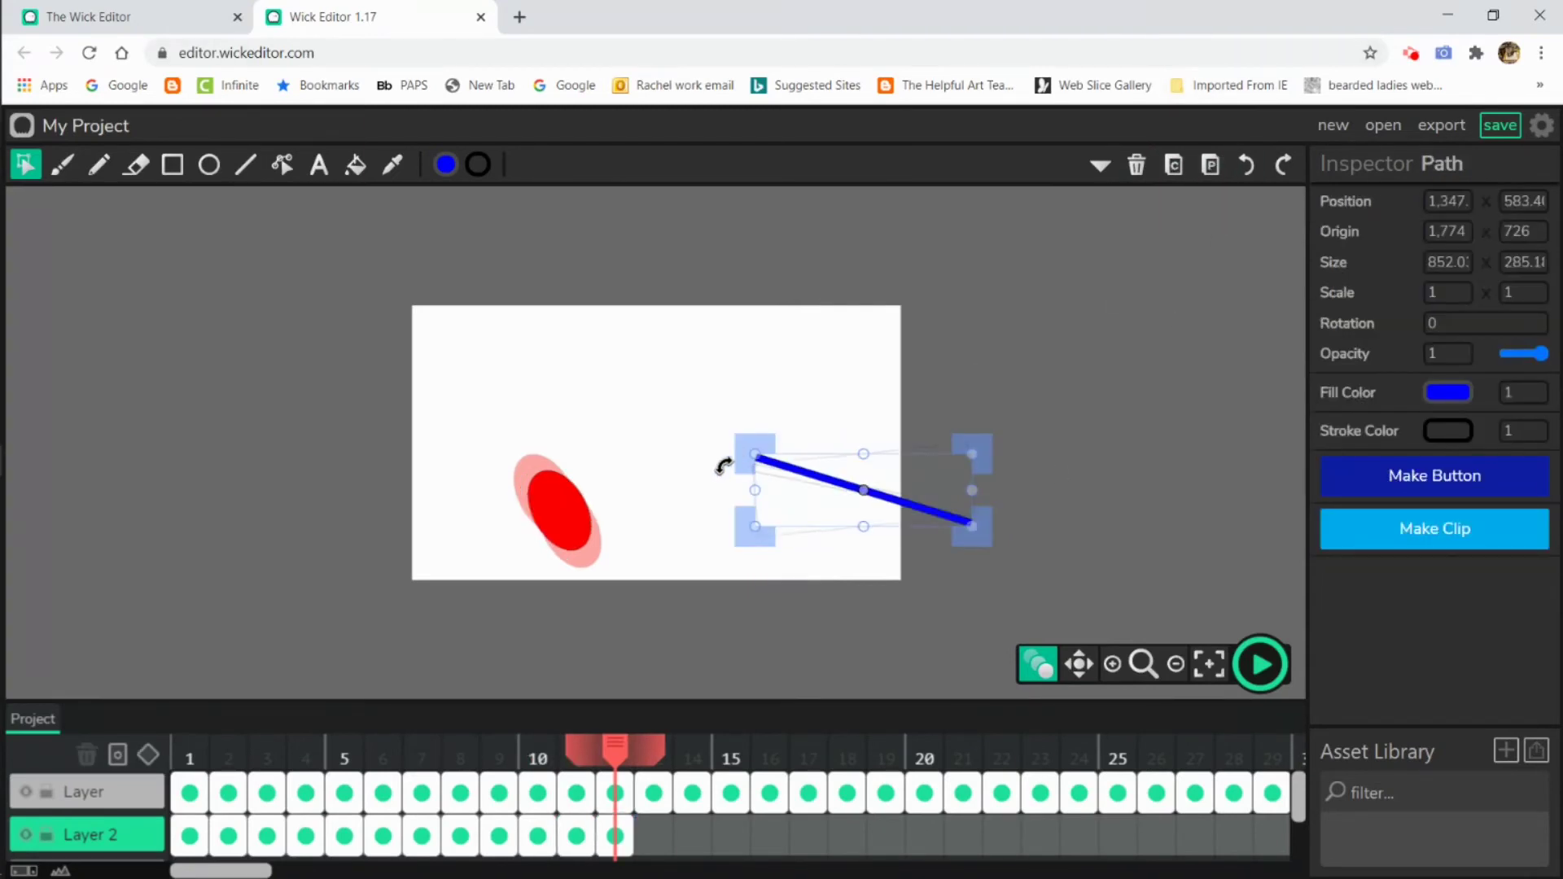
left_click(1174, 165)
left_click(654, 836)
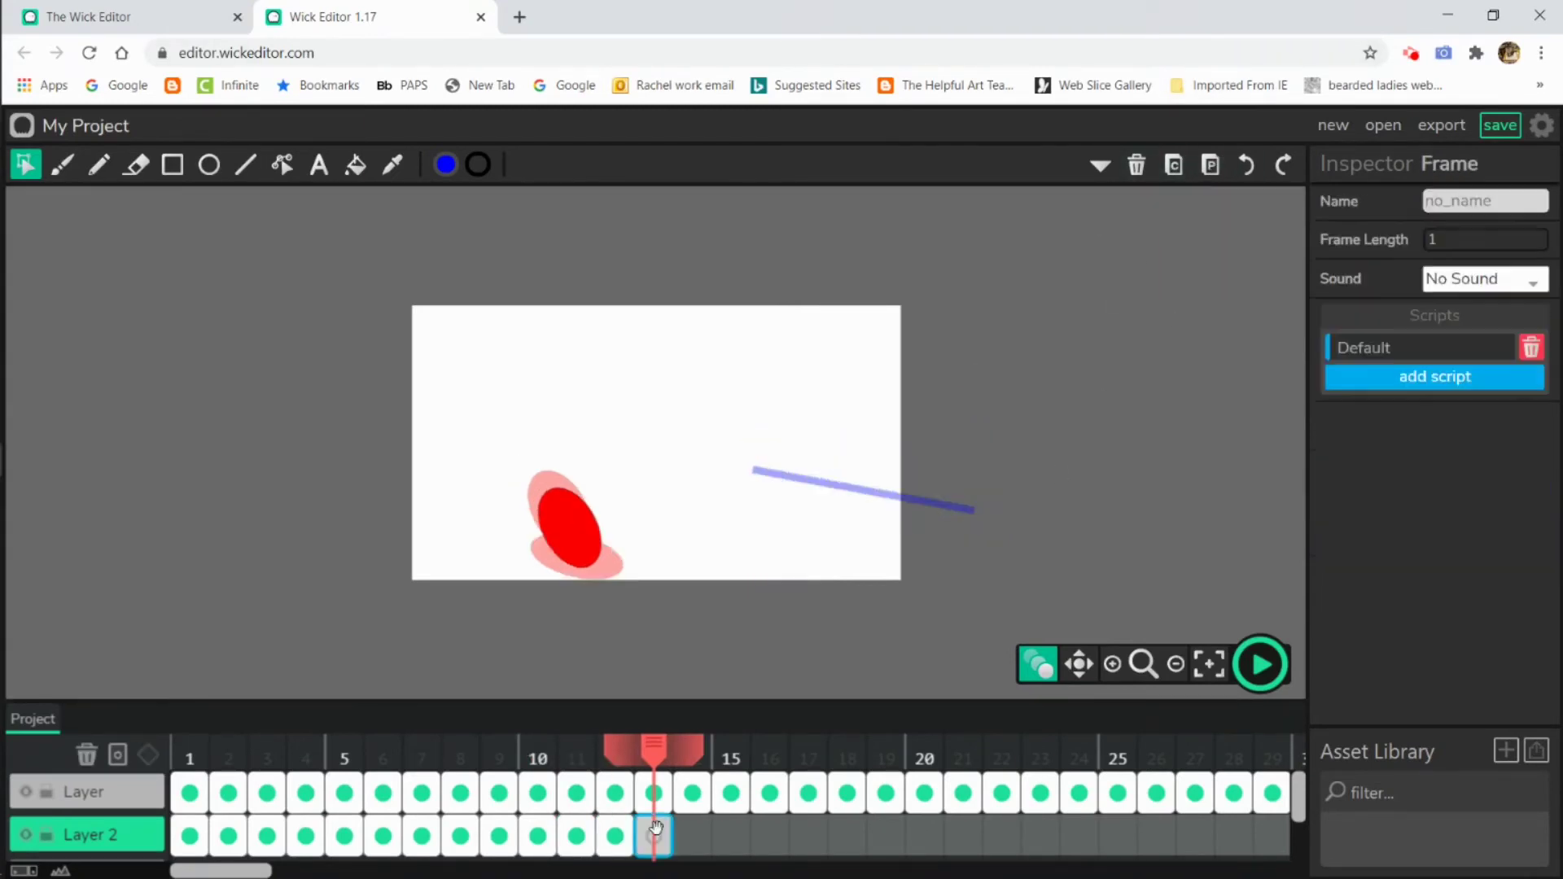
left_click(1211, 167)
left_click(1173, 165)
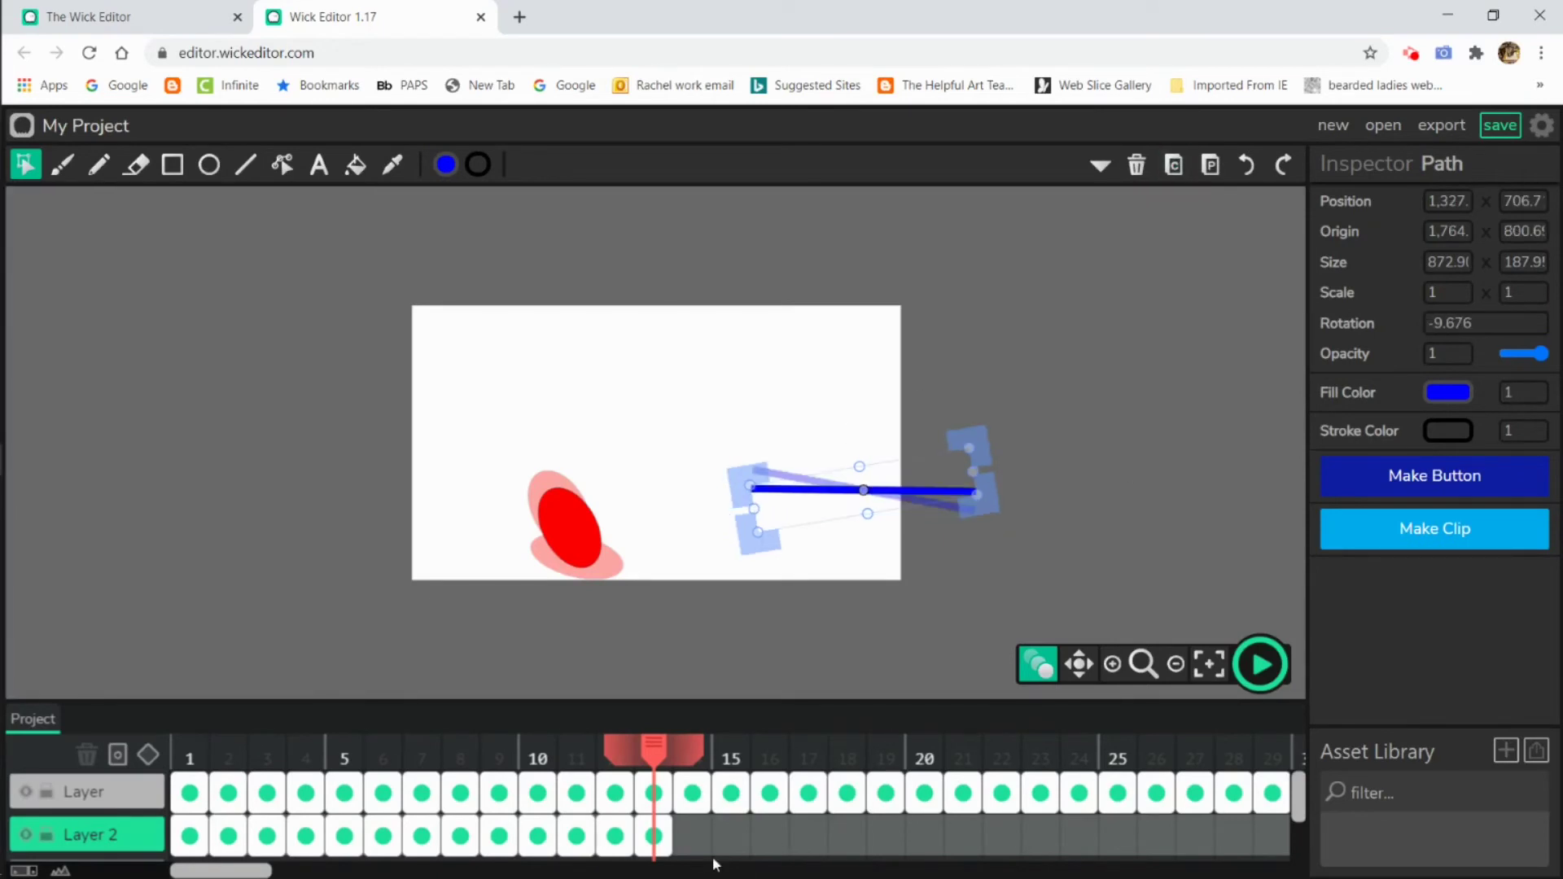
left_click(693, 836)
left_click(1211, 166)
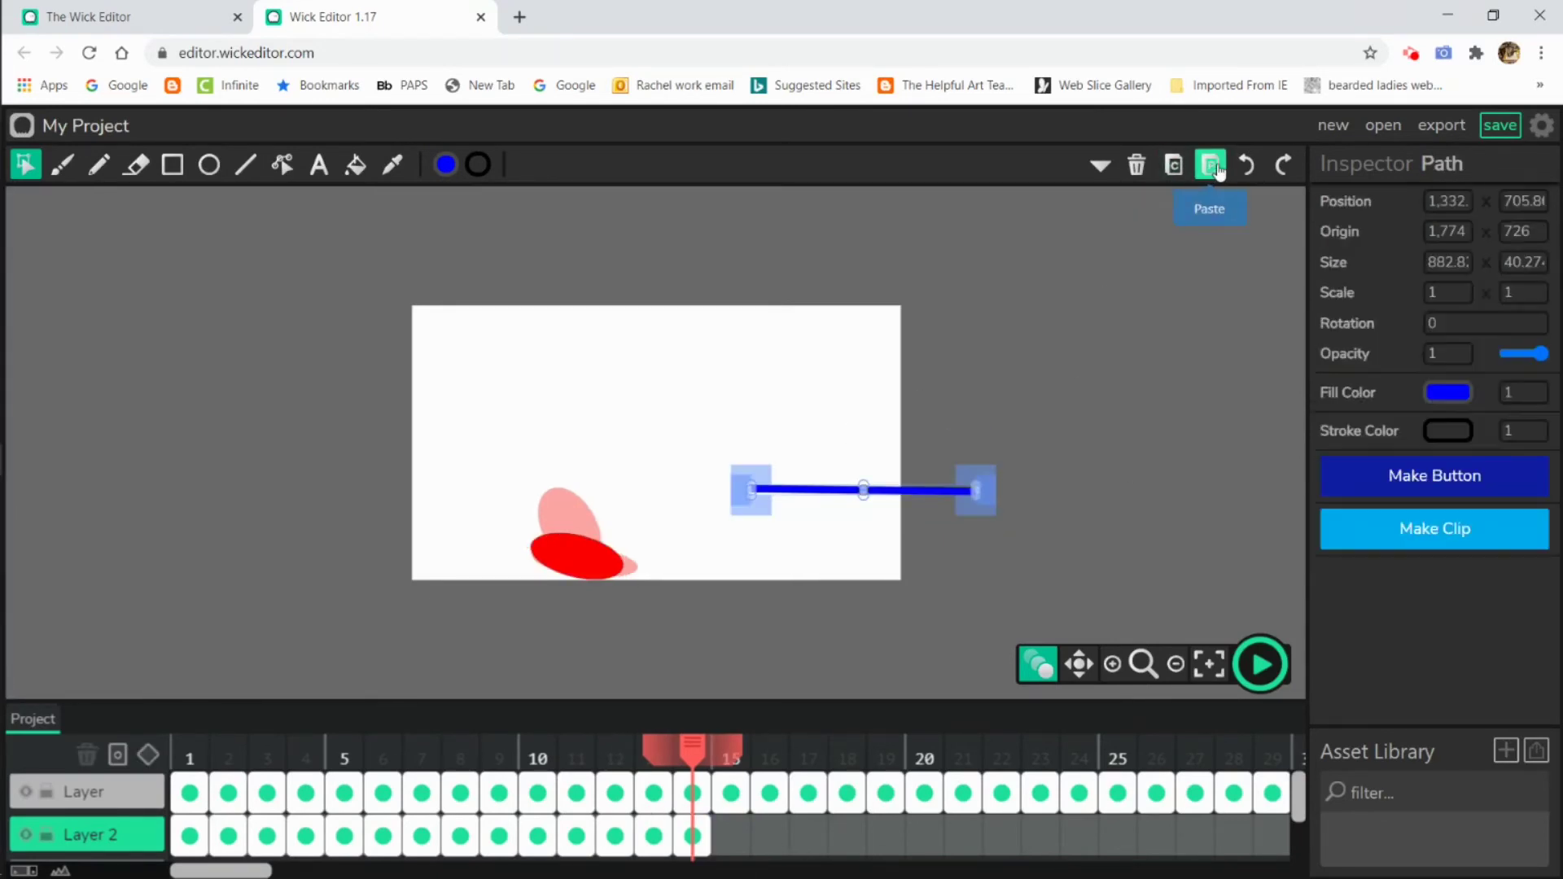
left_click_drag(743, 501, 744, 517)
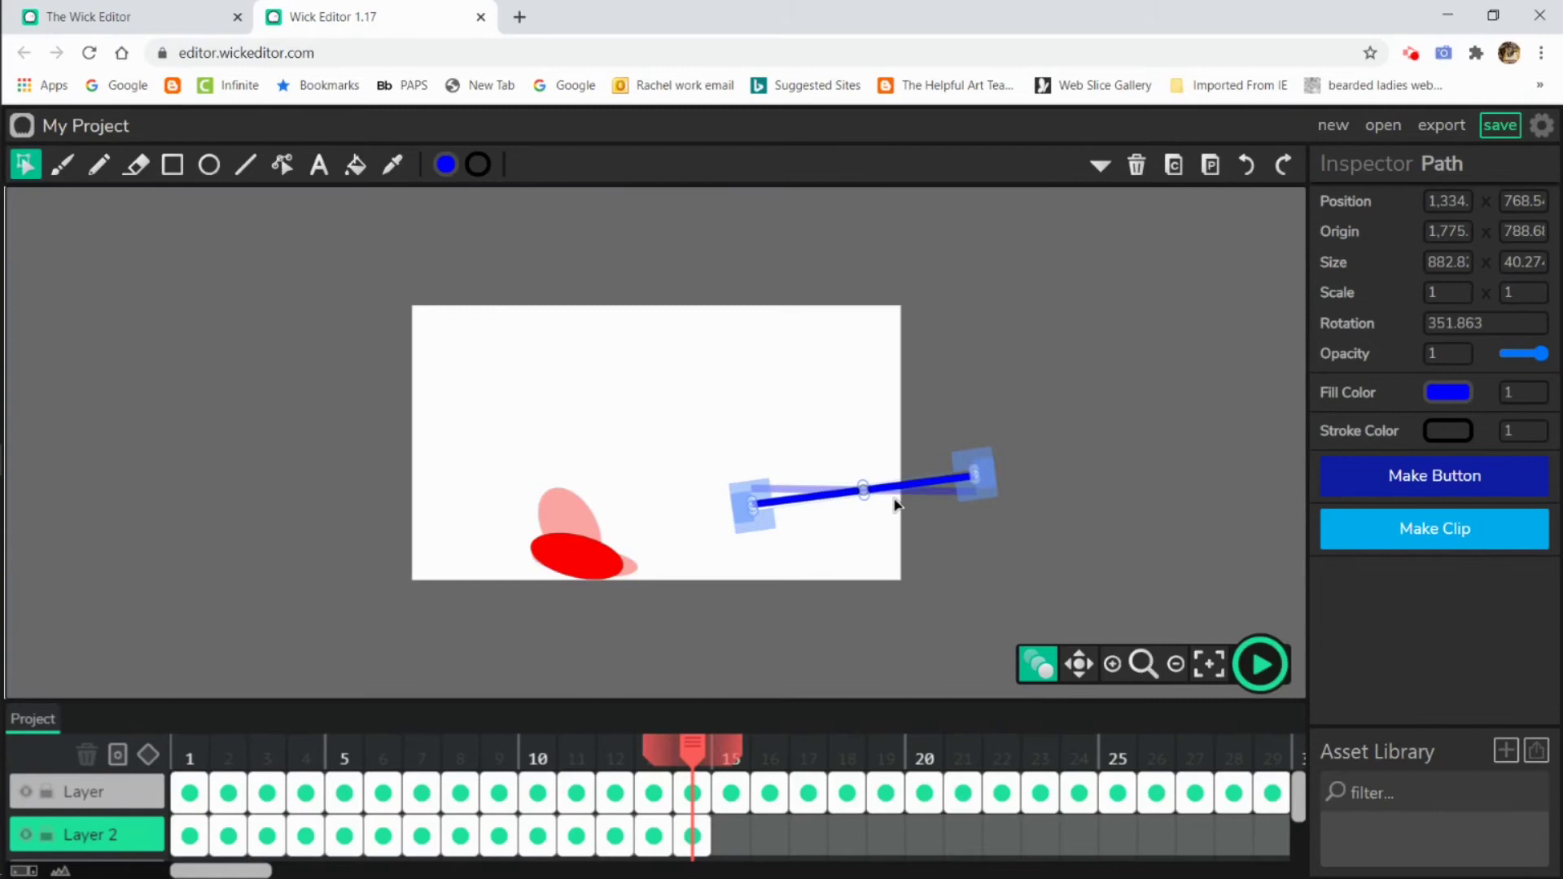
Paste the line into frames 15 and 16, shifting it slightly left and down each time
left_click(1173, 165)
left_click(737, 834)
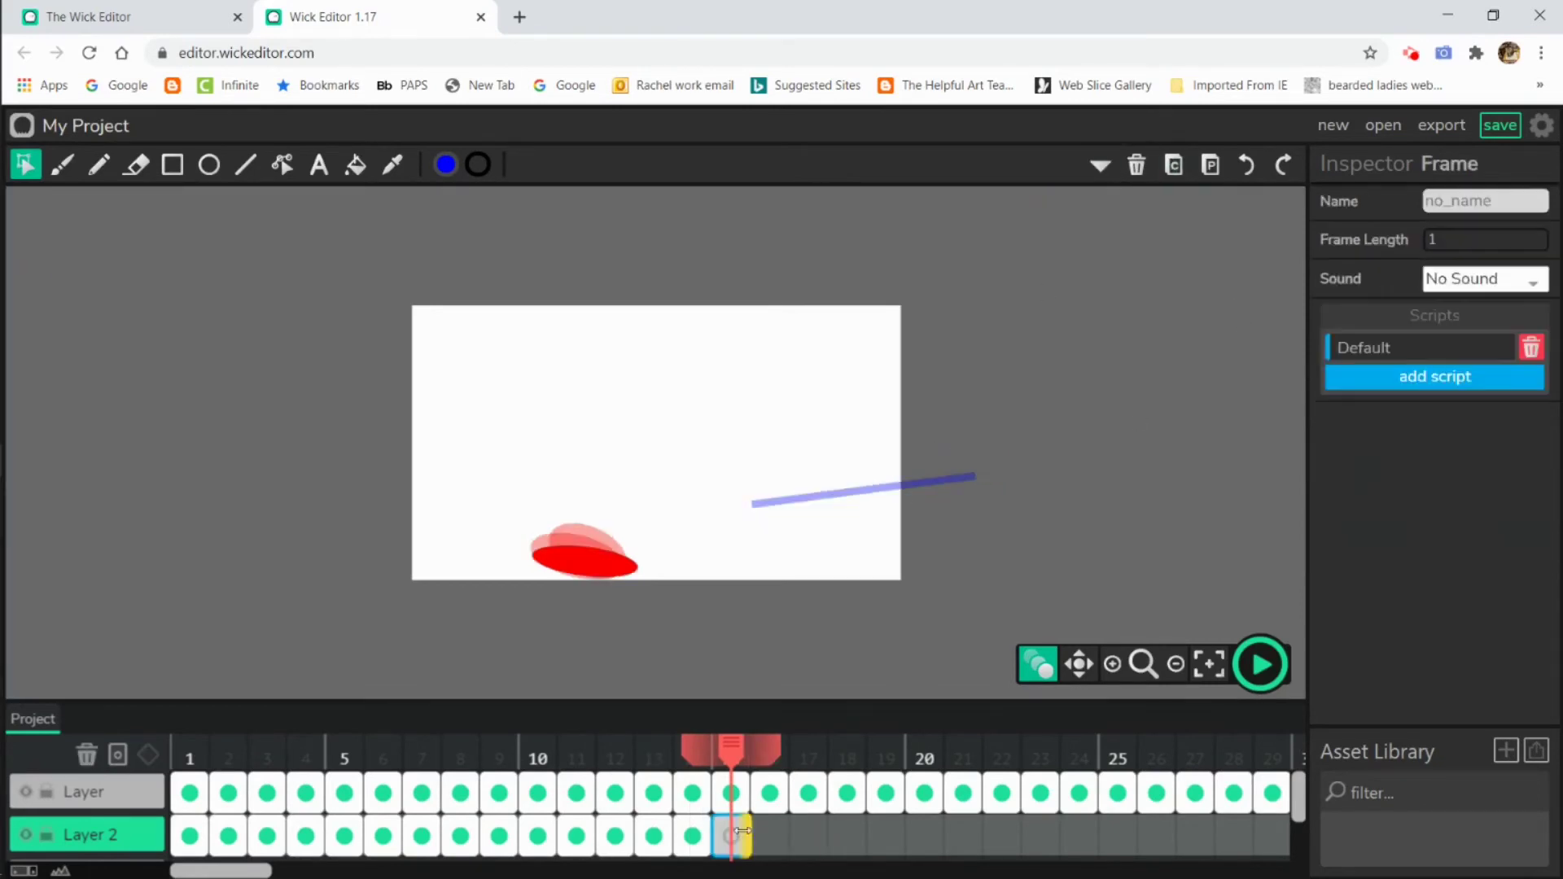
left_click(1210, 165)
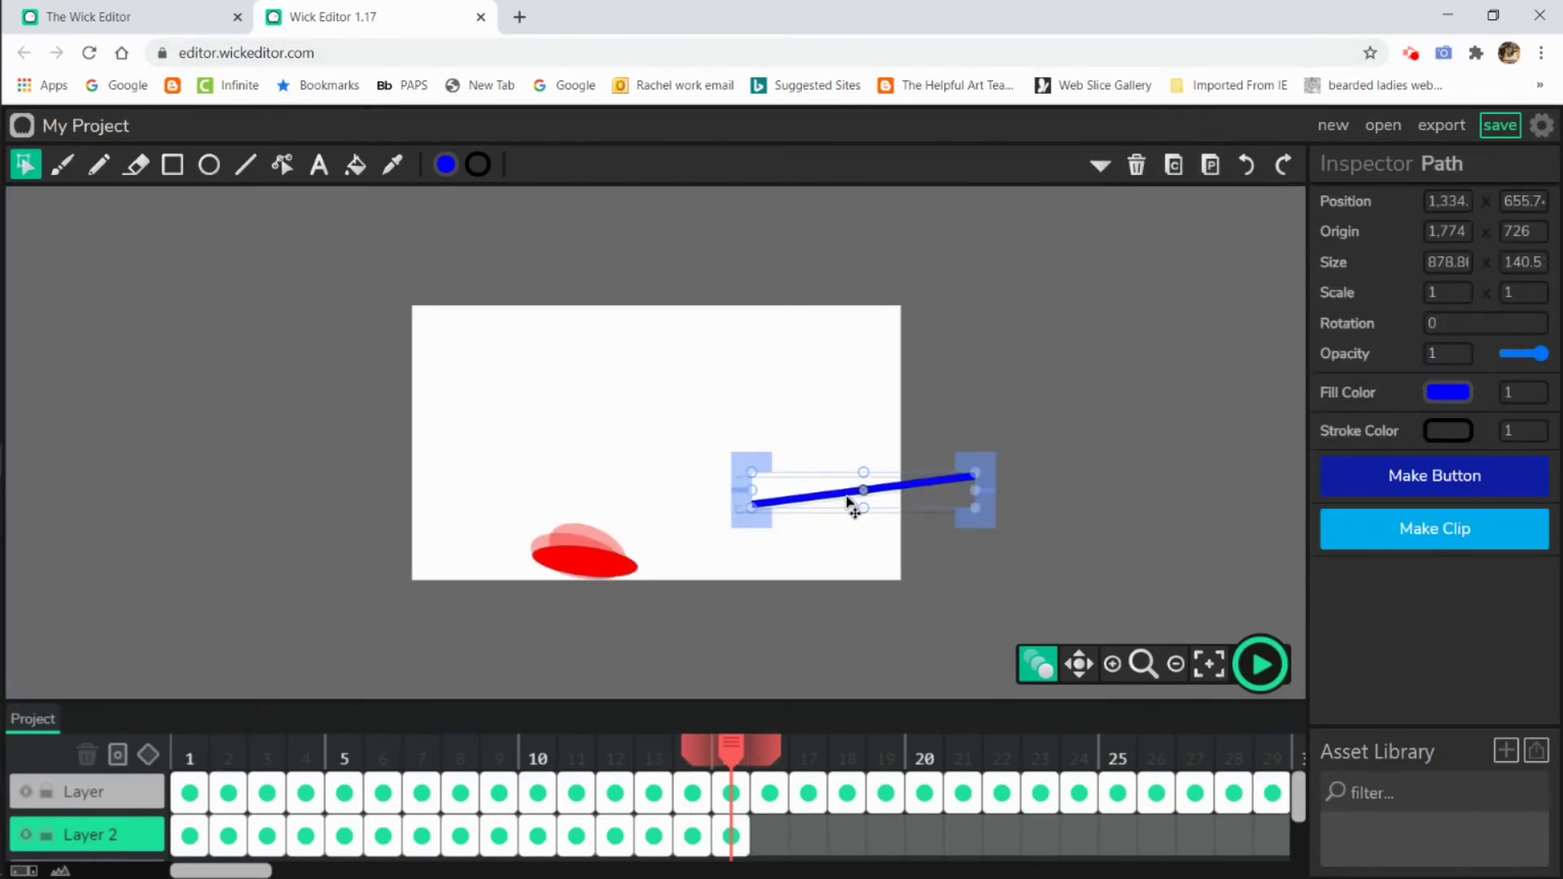
left_click_drag(852, 505, 834, 512)
left_click(772, 836)
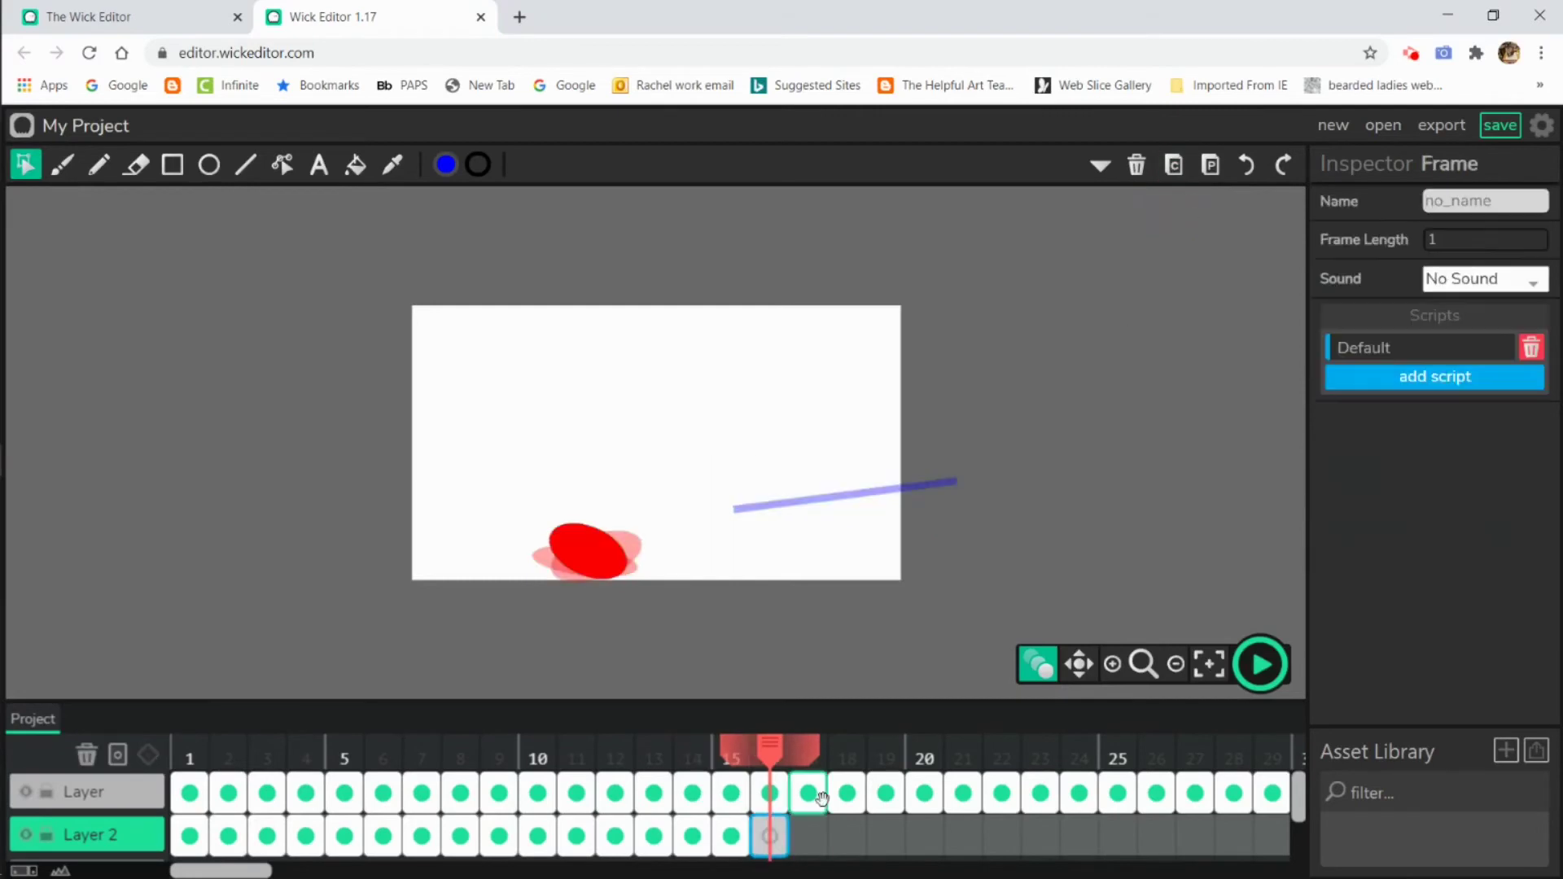
left_click(1211, 165)
left_click_drag(775, 513, 766, 525)
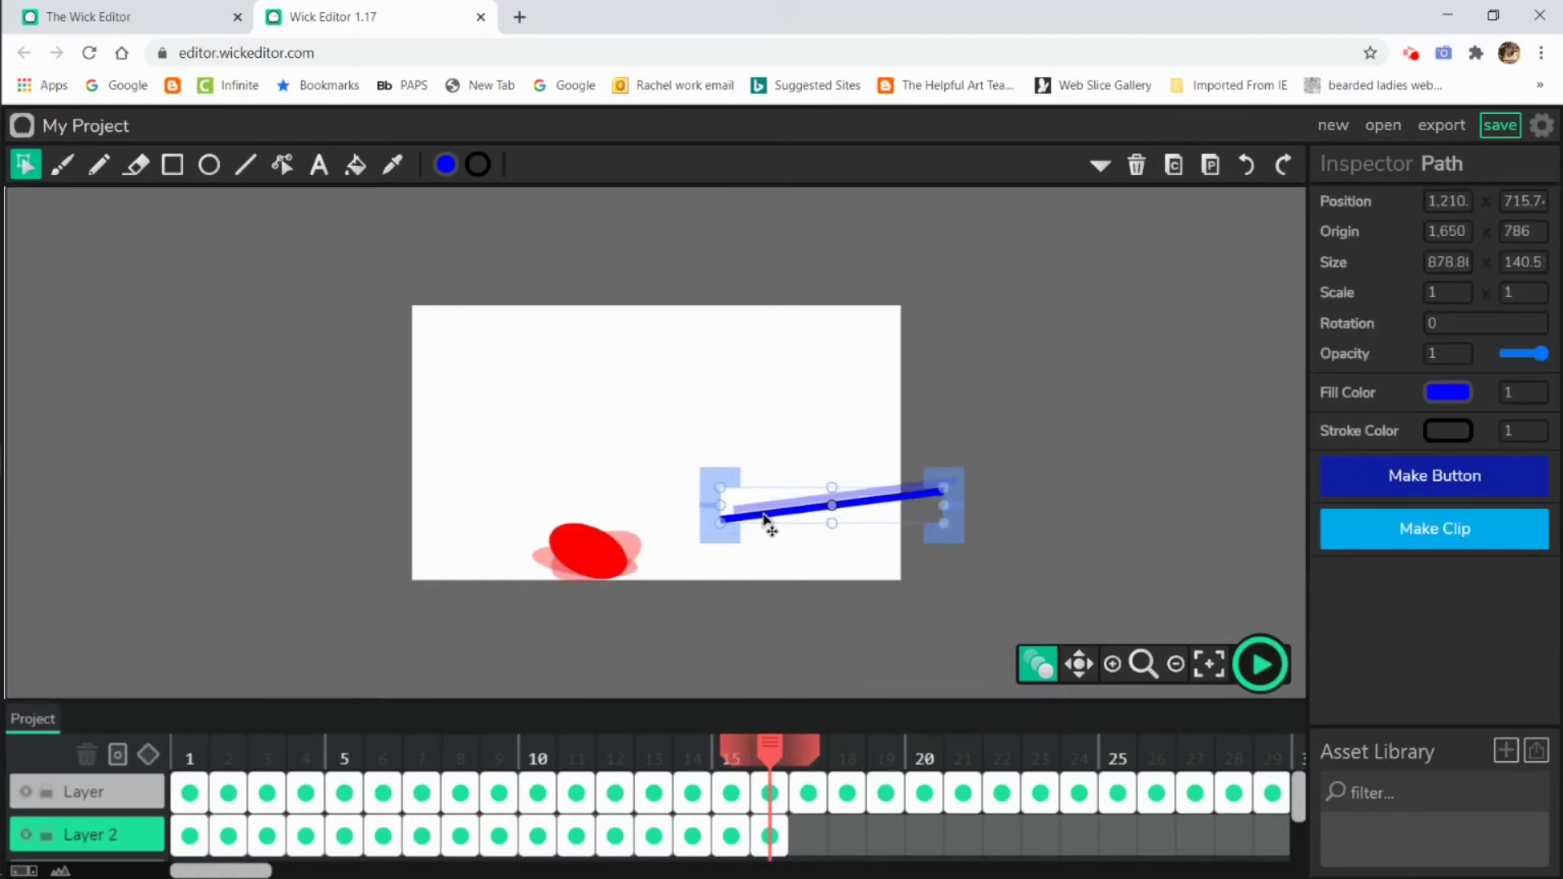
Paste the line into frames 17–19, shifting it left toward the ball in frame 19
left_click(809, 837)
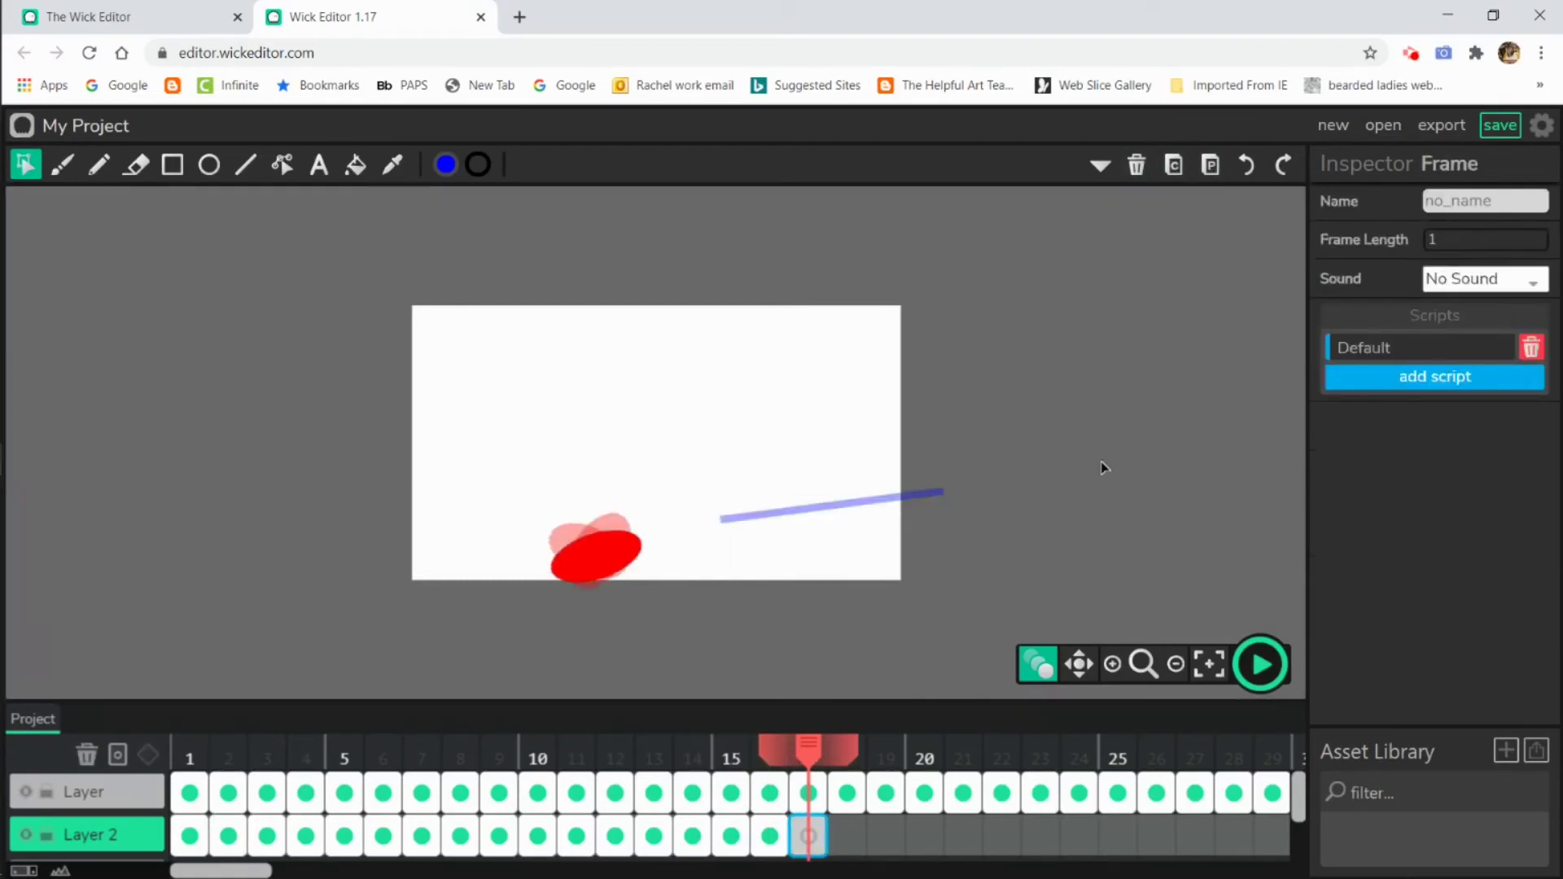
left_click(1208, 167)
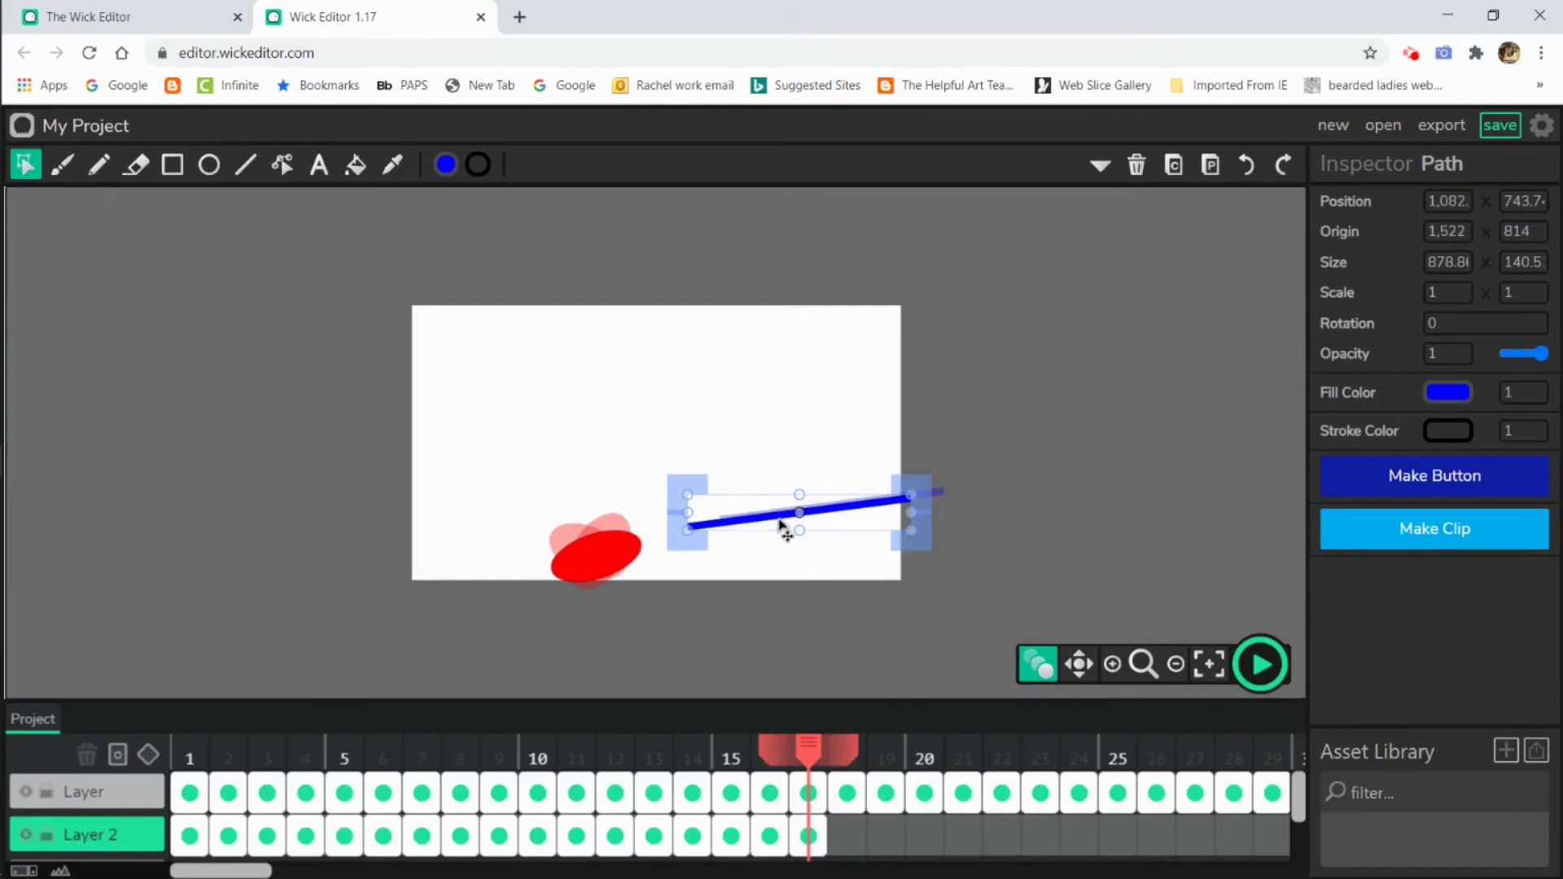
key("shift+b")
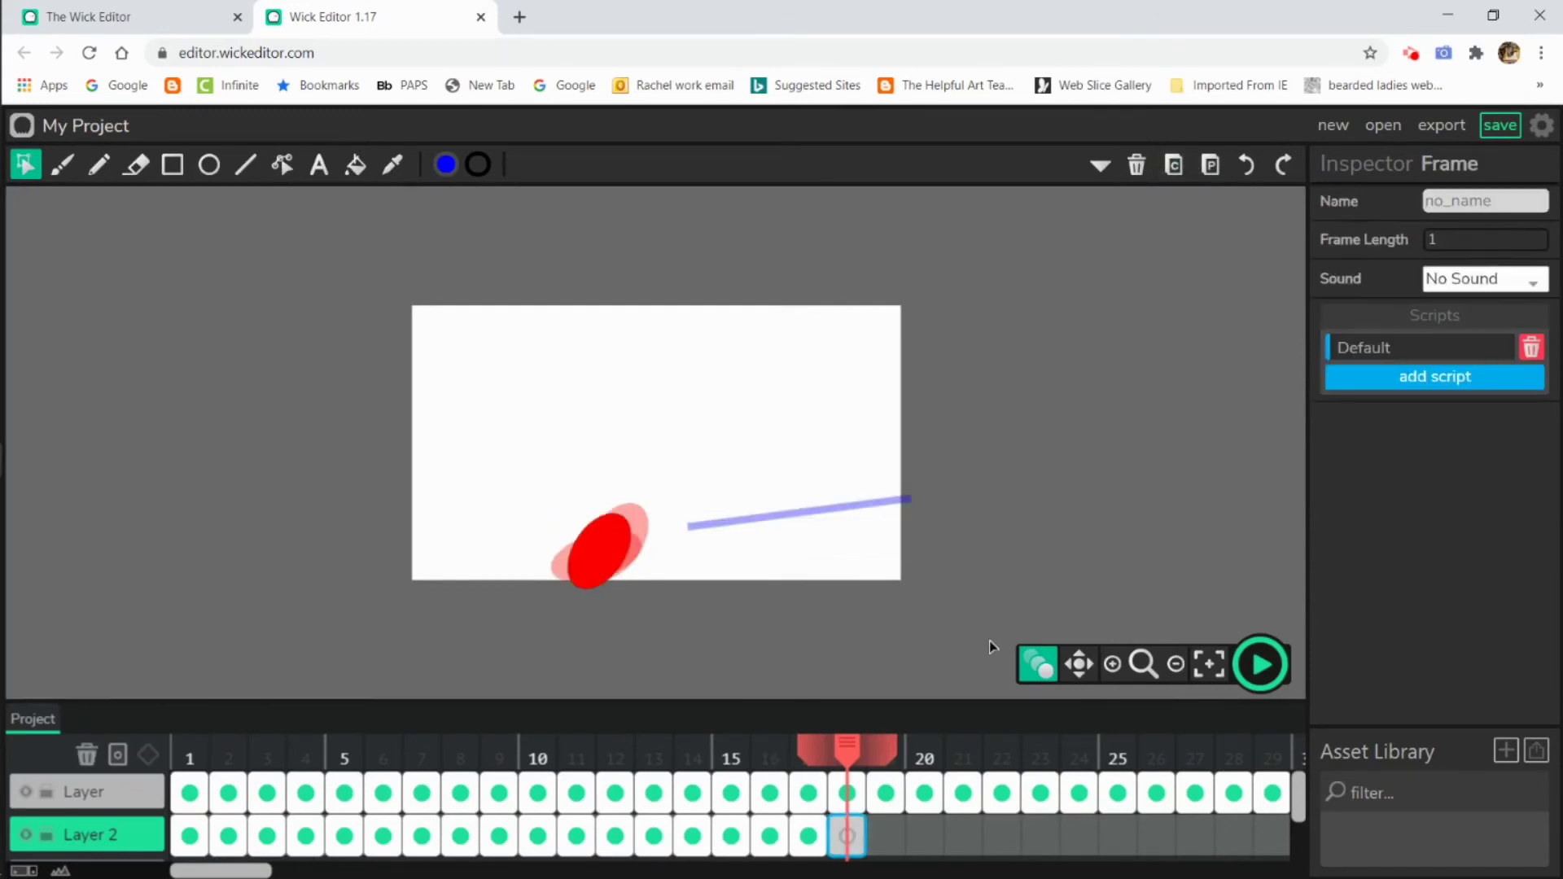
left_click(1216, 167)
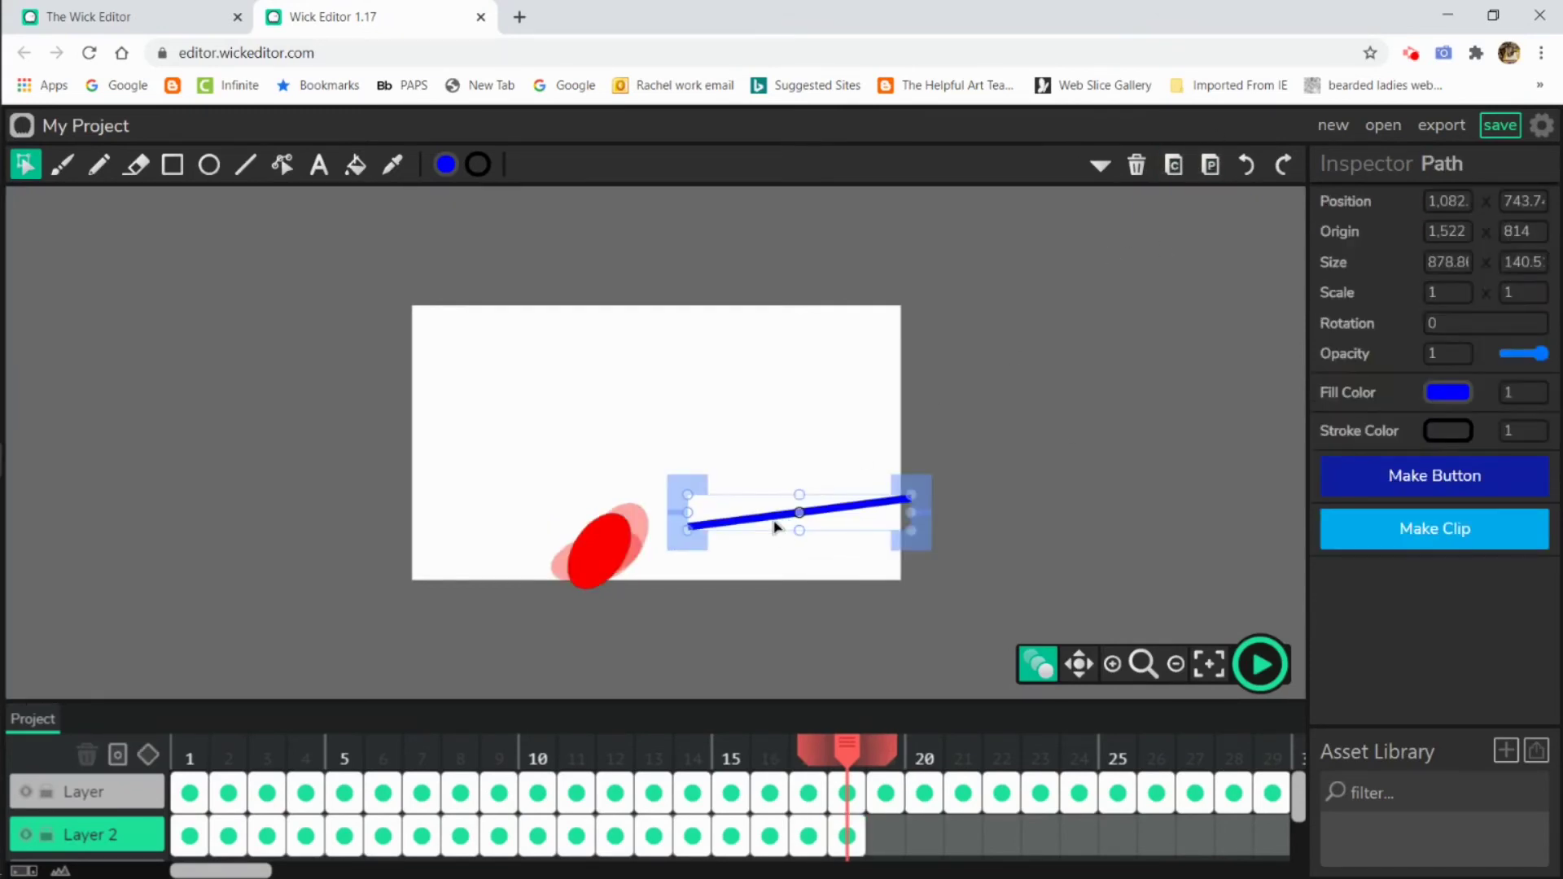
left_click(1173, 166)
key("shift+b")
left_click(1211, 165)
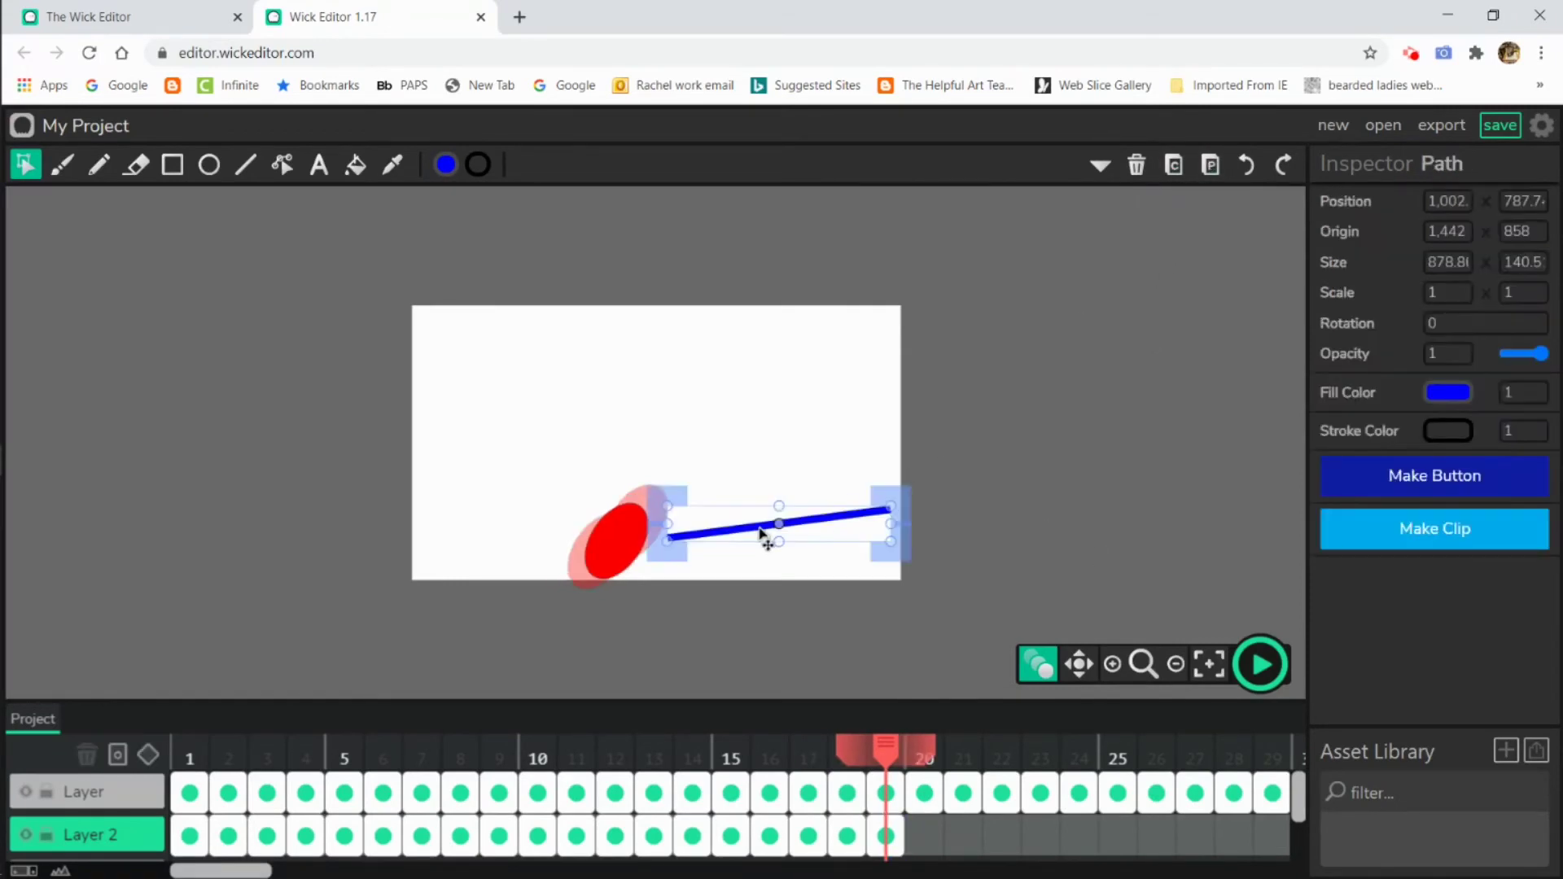
left_click_drag(766, 538, 745, 541)
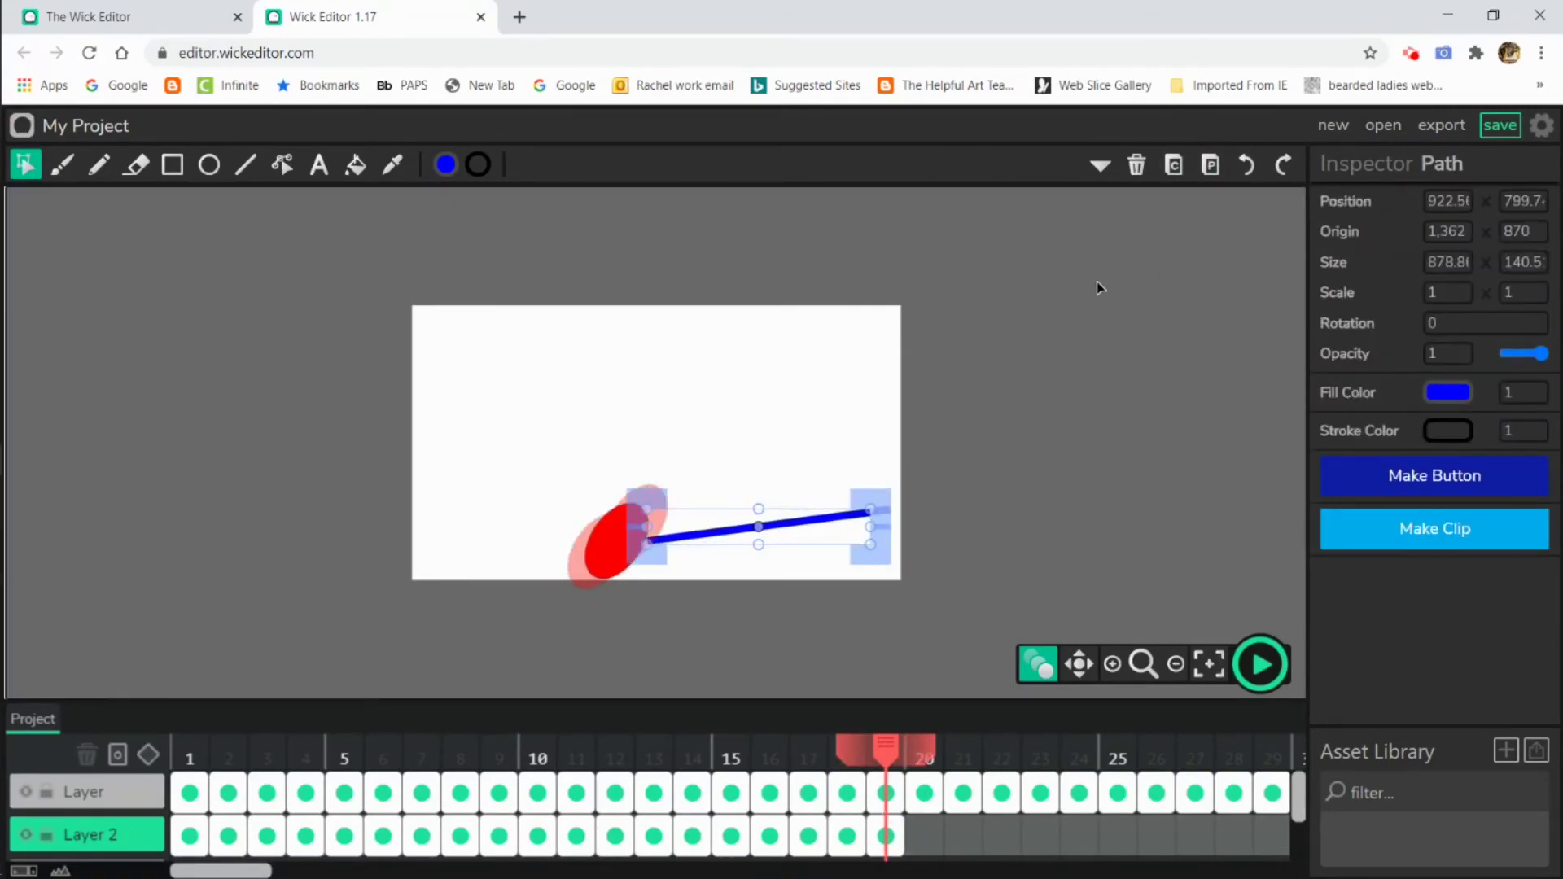
Paste the line into frames 20 and 21, moving it left and down under the ball
left_click(1173, 166)
left_click(936, 839)
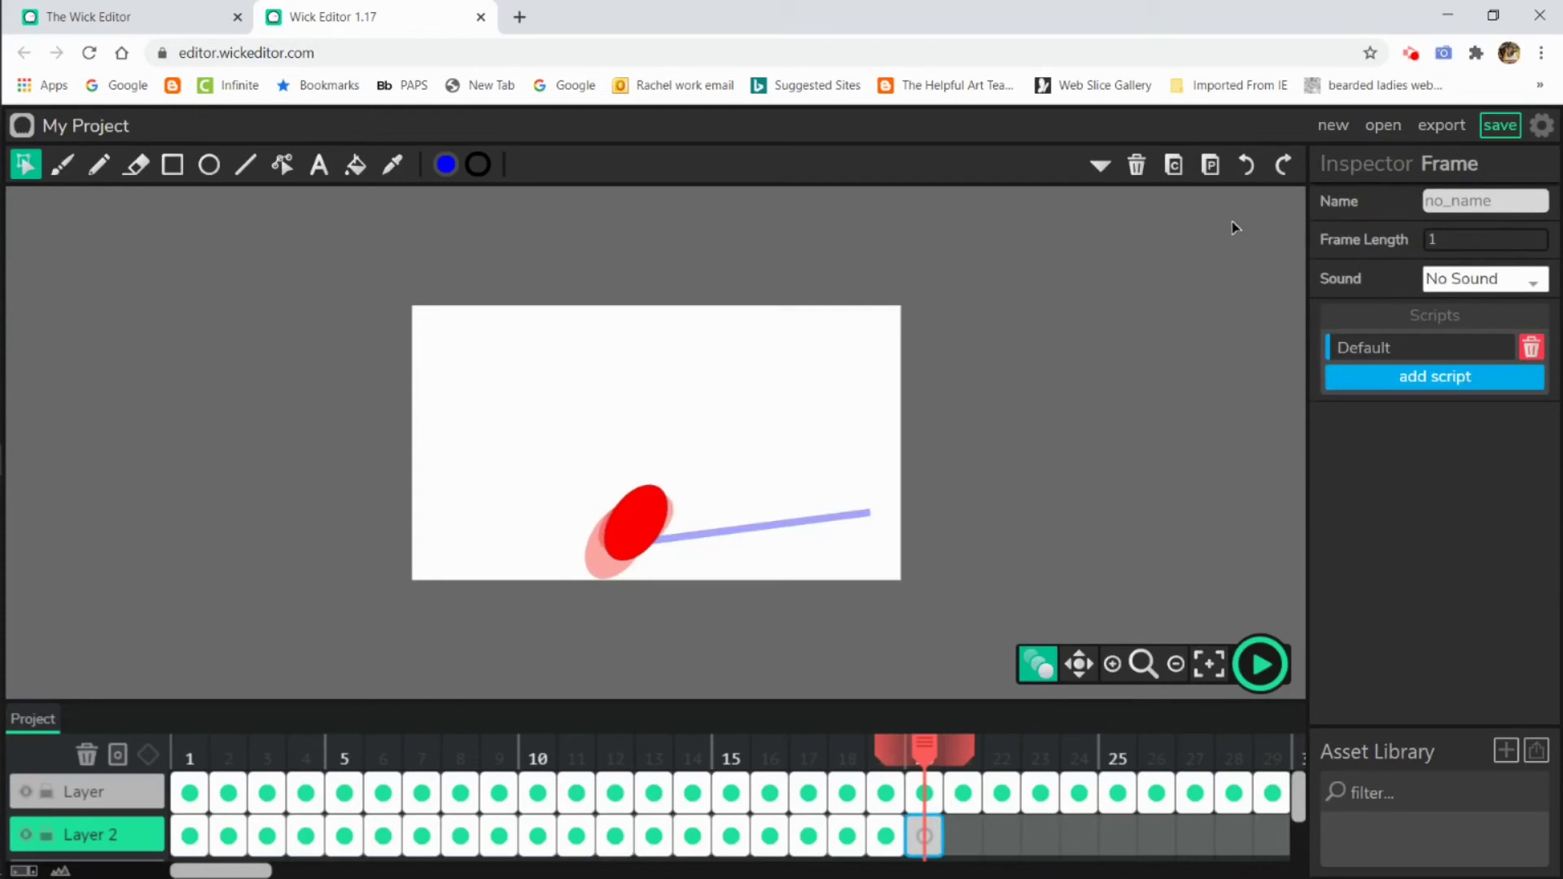
left_click(1211, 165)
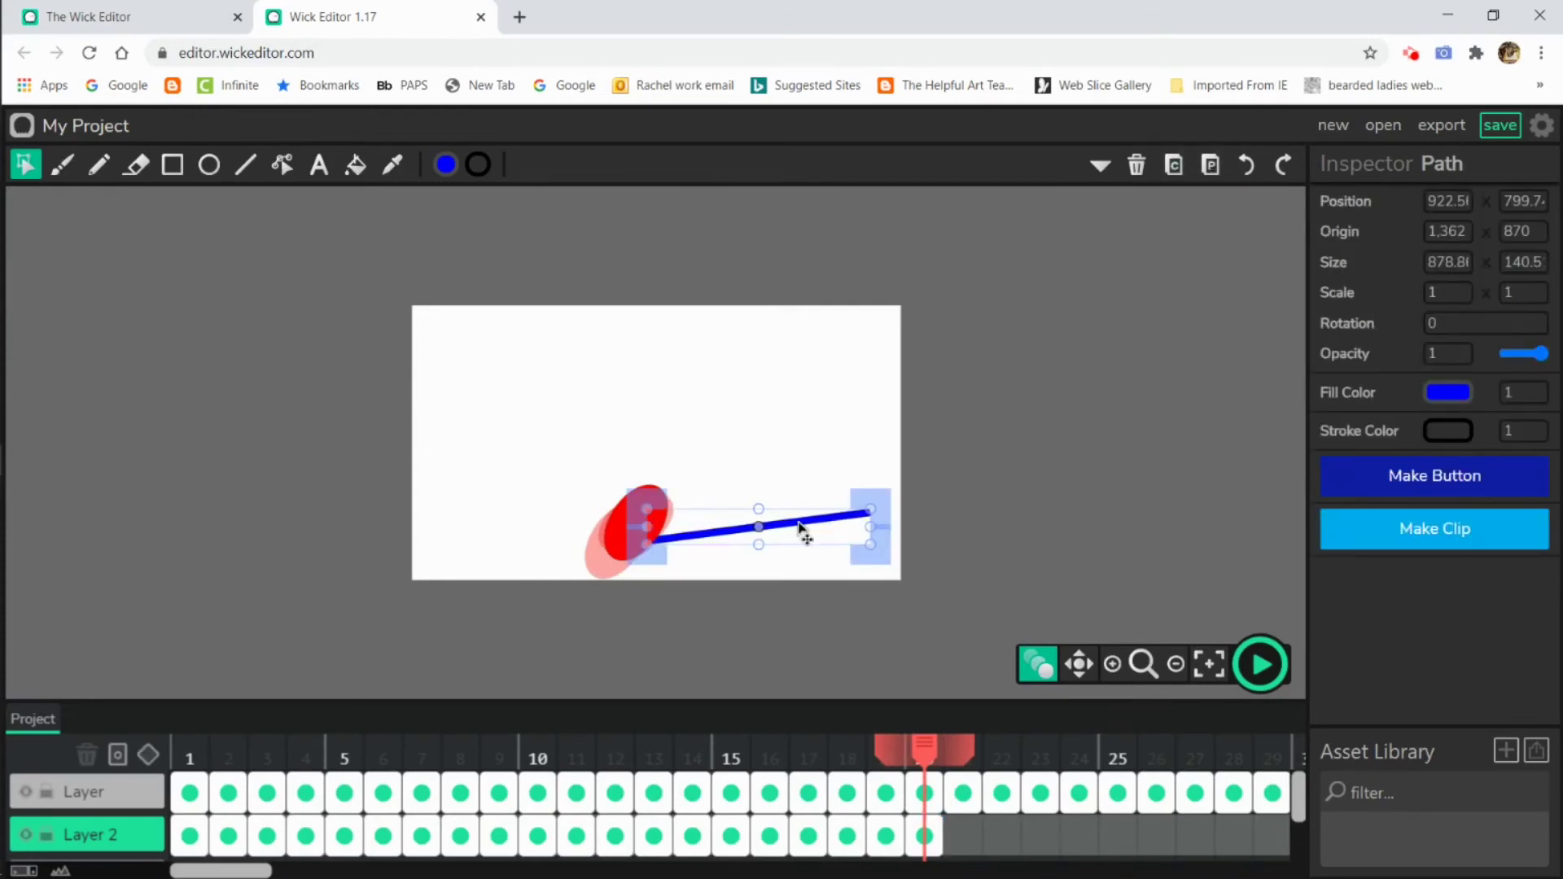
left_click_drag(761, 530, 739, 535)
left_click(1174, 165)
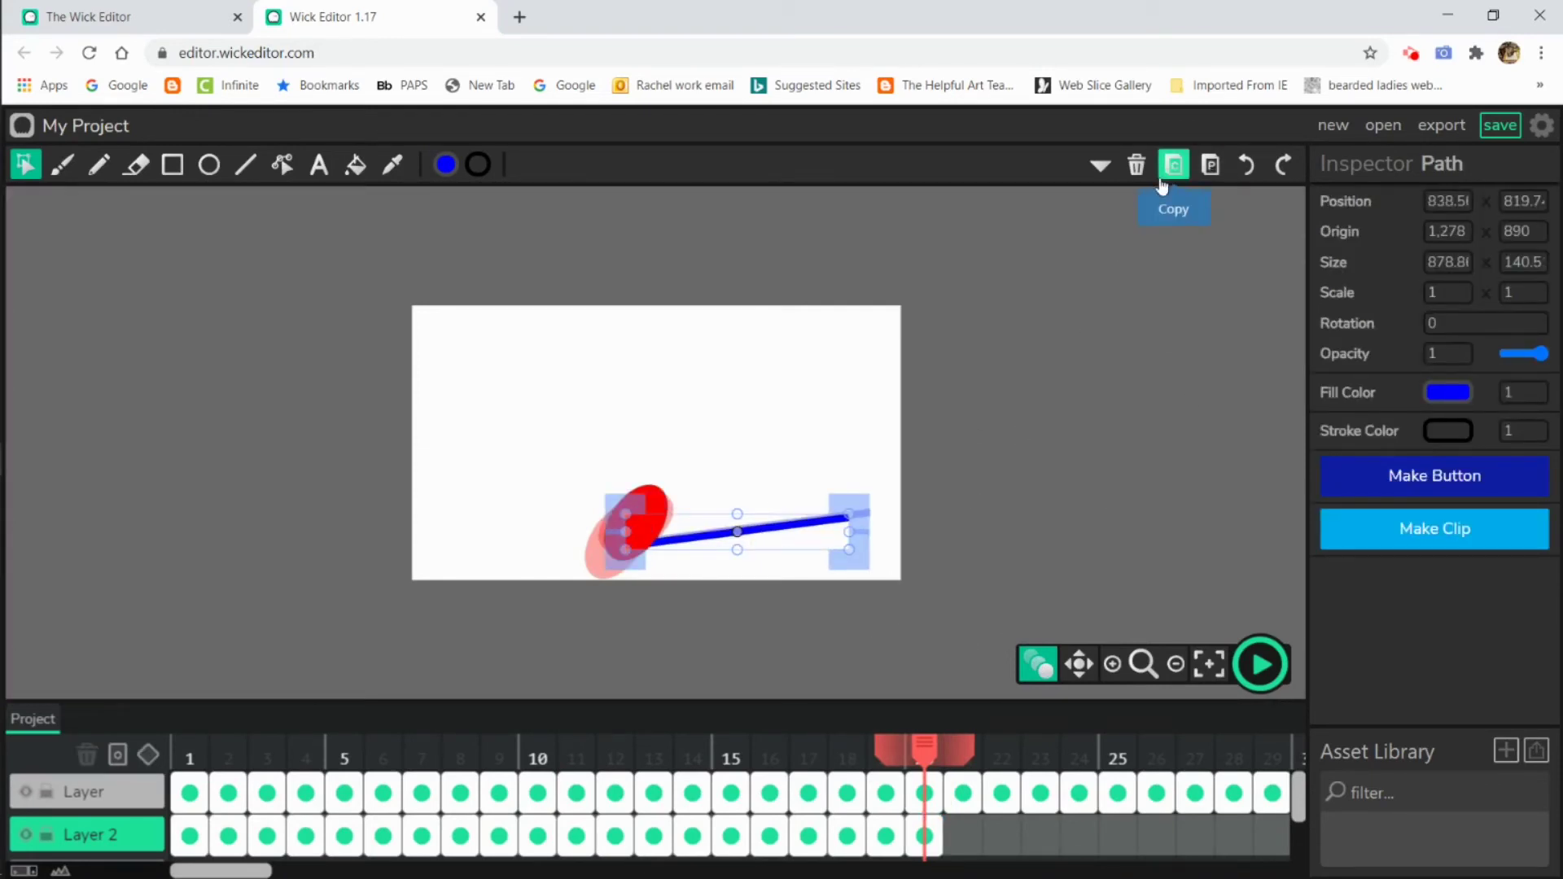
left_click(972, 832)
left_click(1211, 166)
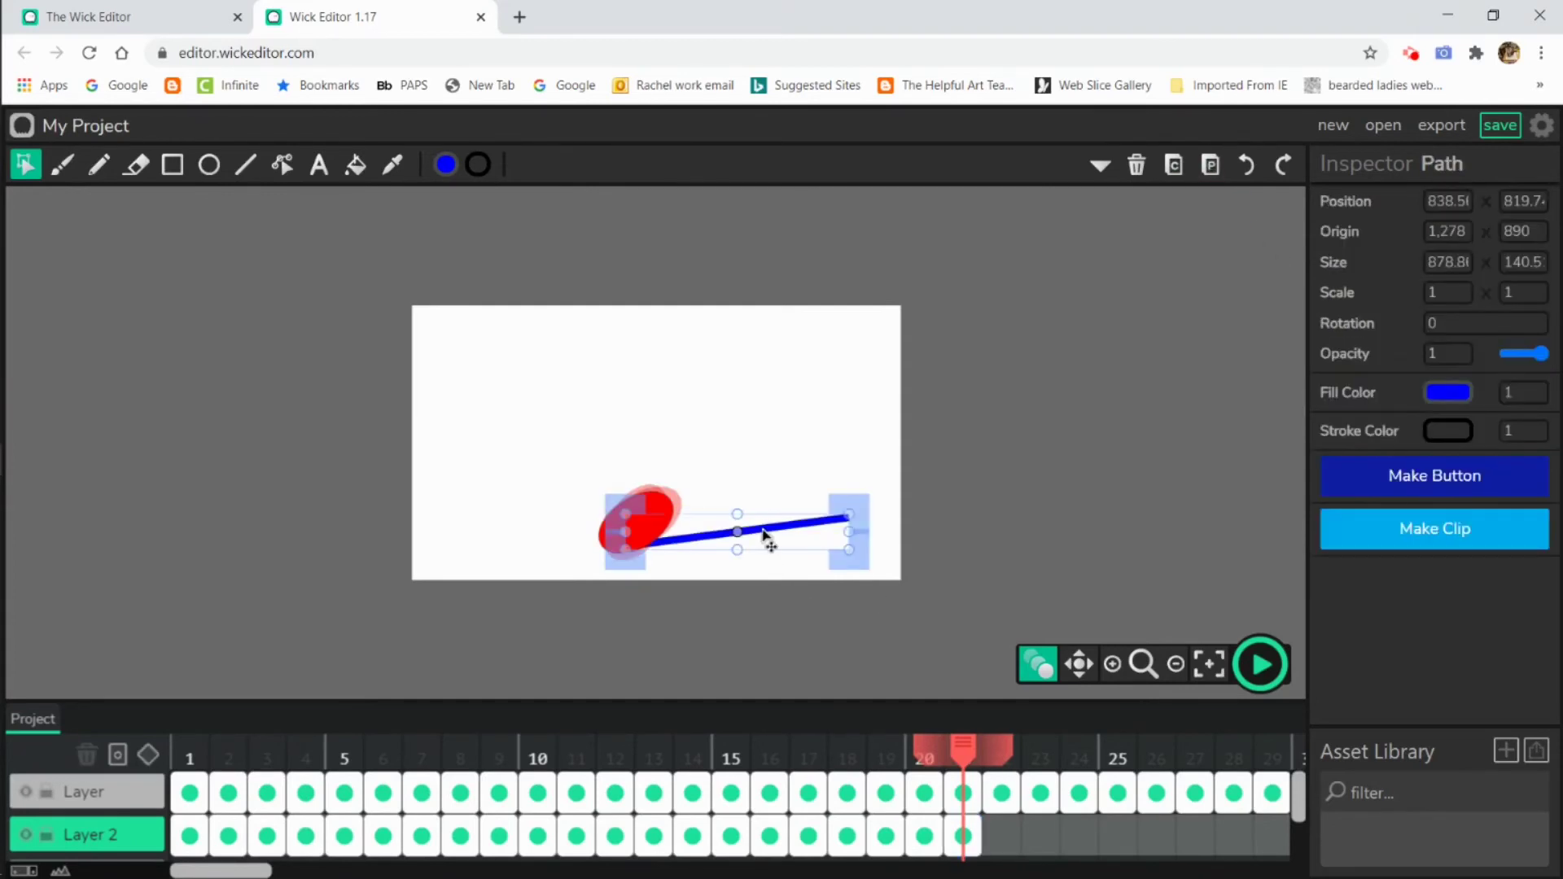
left_click_drag(770, 537, 745, 547)
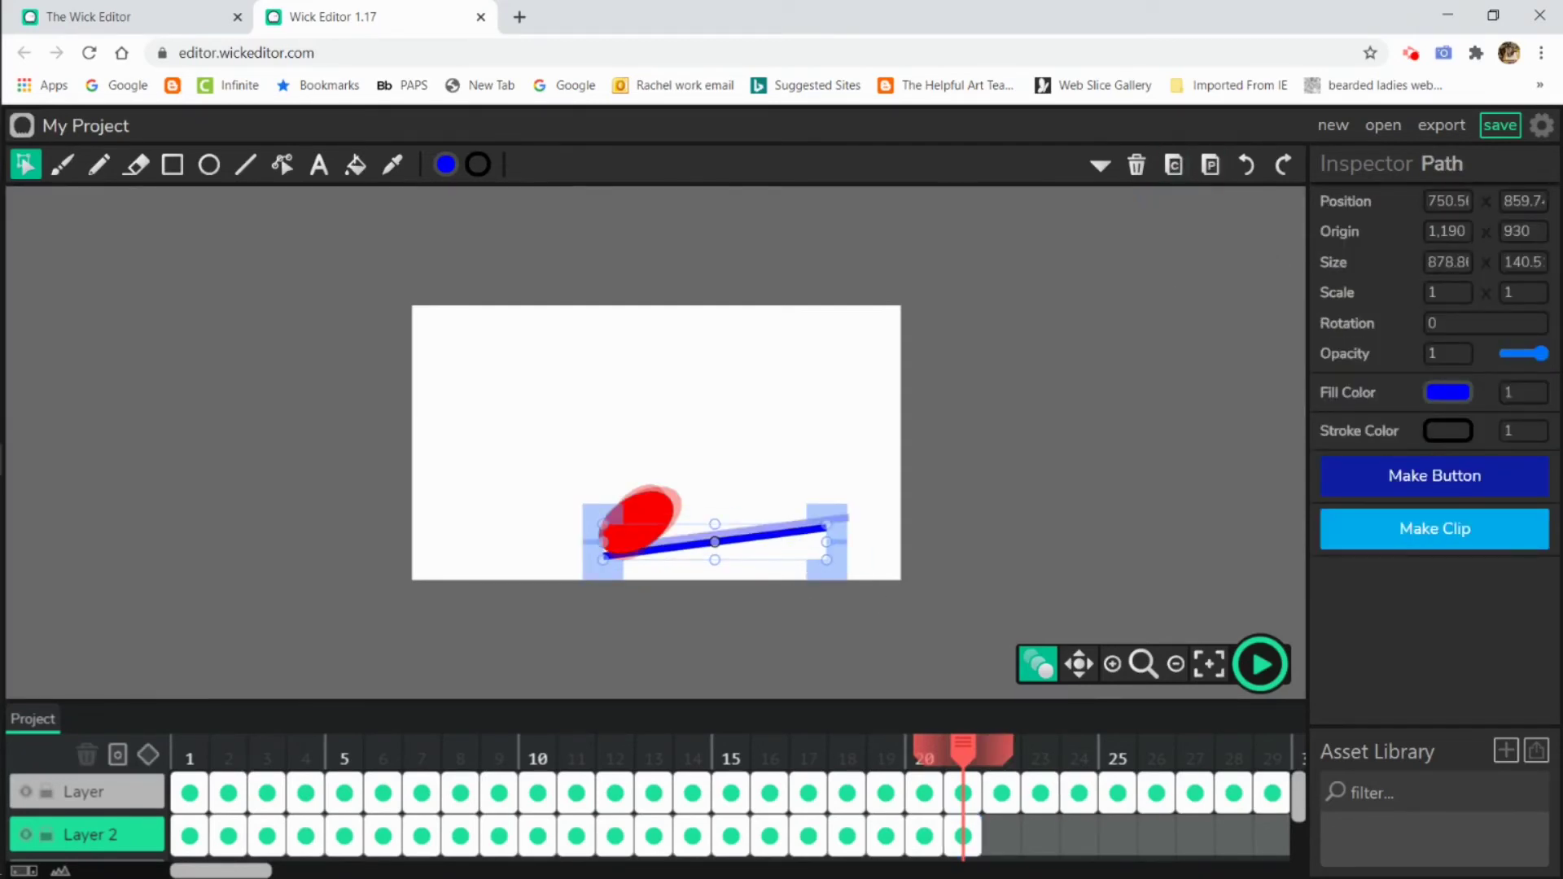
Paste the line into frames 22–24, sliding it progressively further down and left
left_click(1002, 837)
left_click(1211, 165)
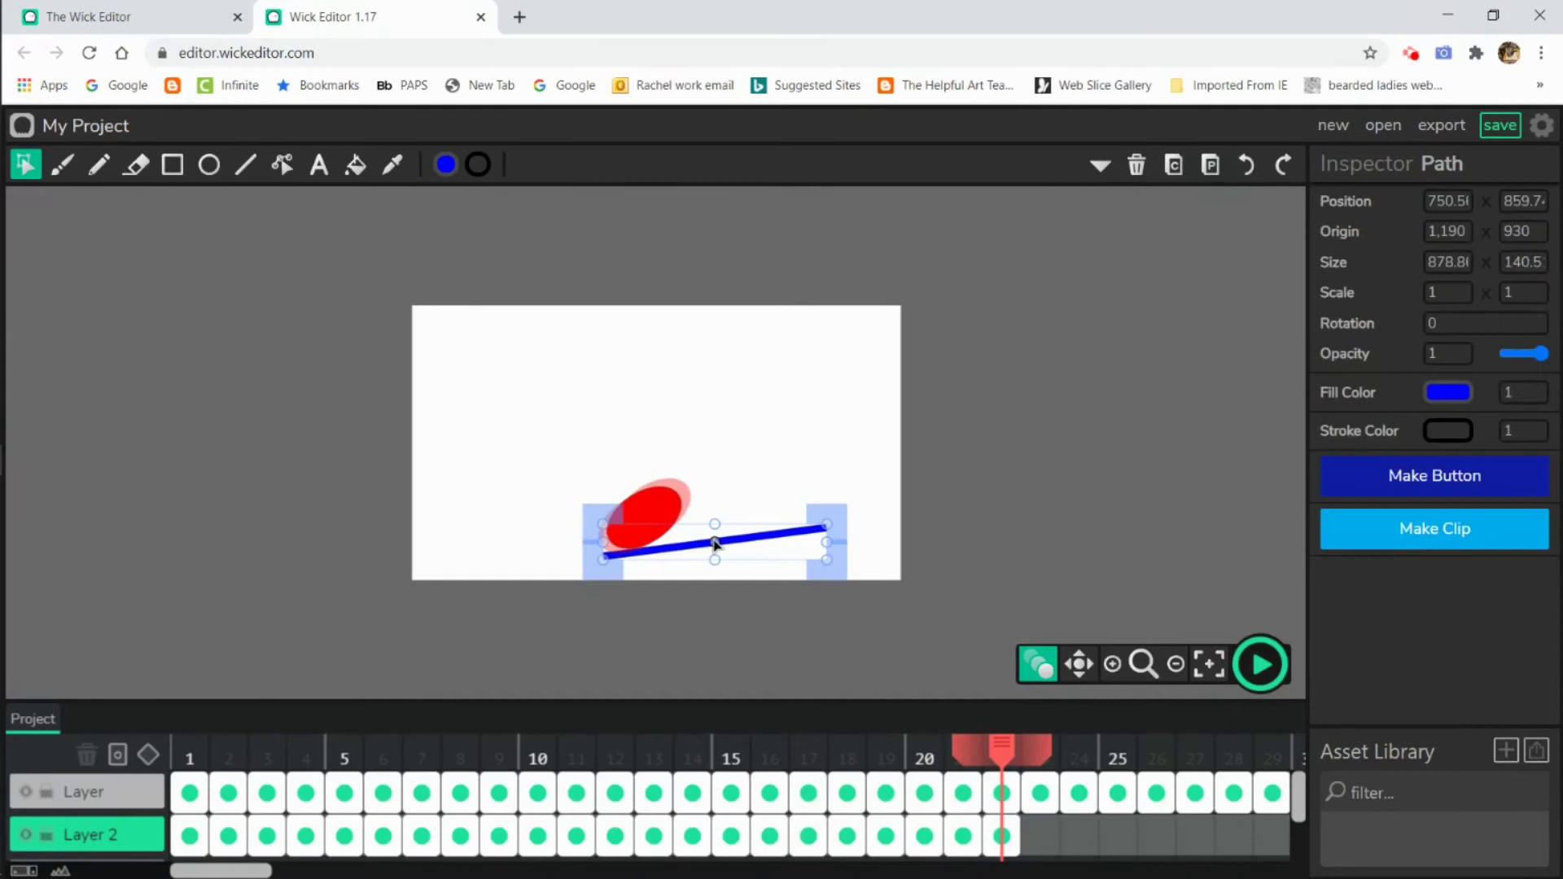
left_click_drag(725, 551, 710, 563)
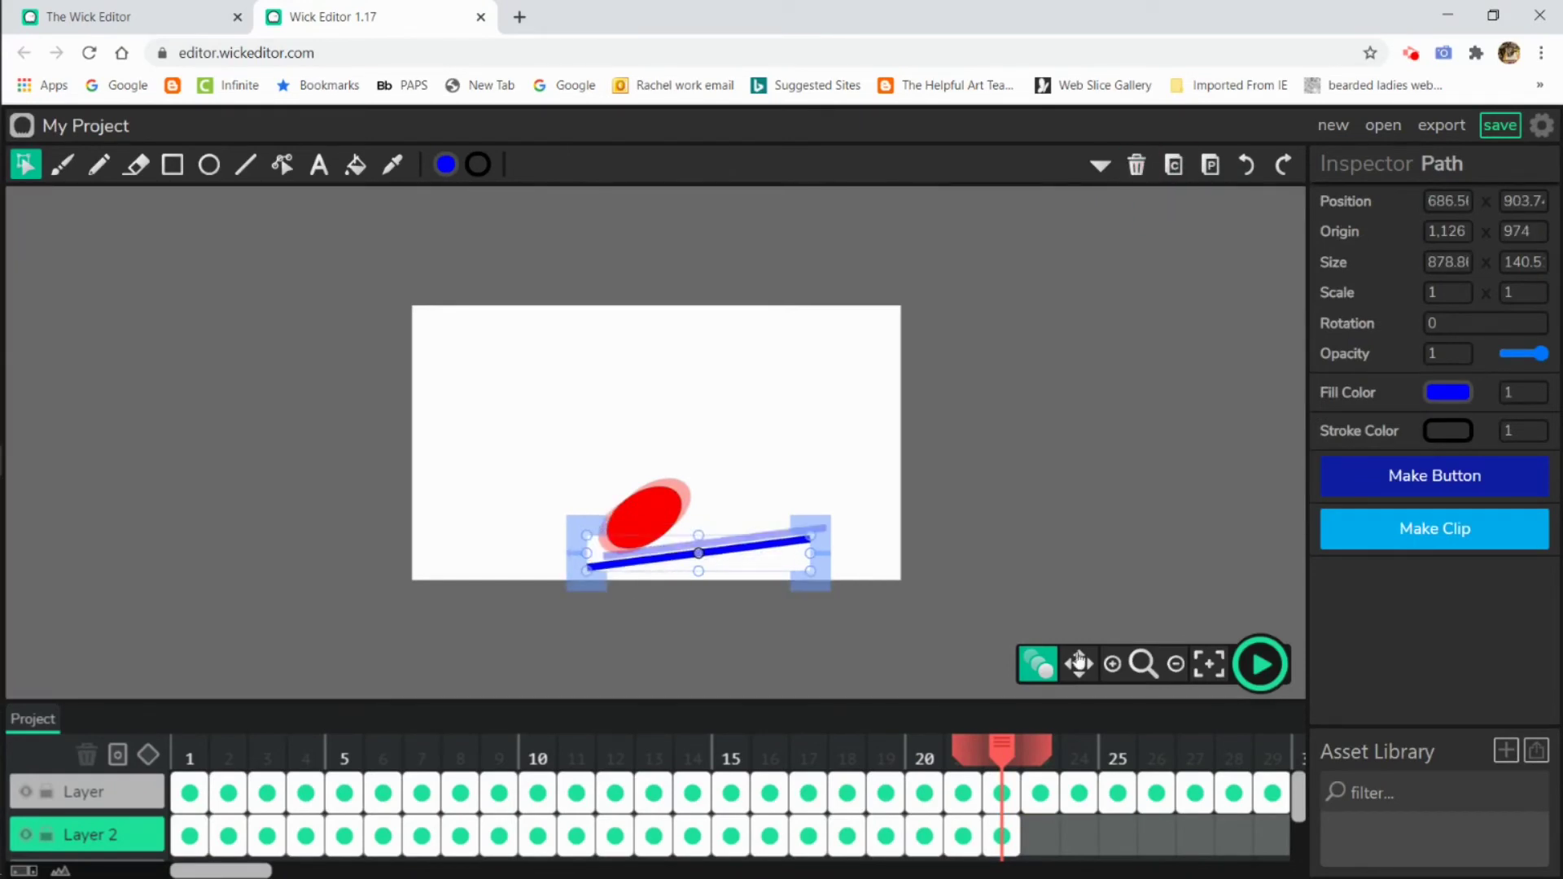
left_click(1050, 839)
left_click(1211, 165)
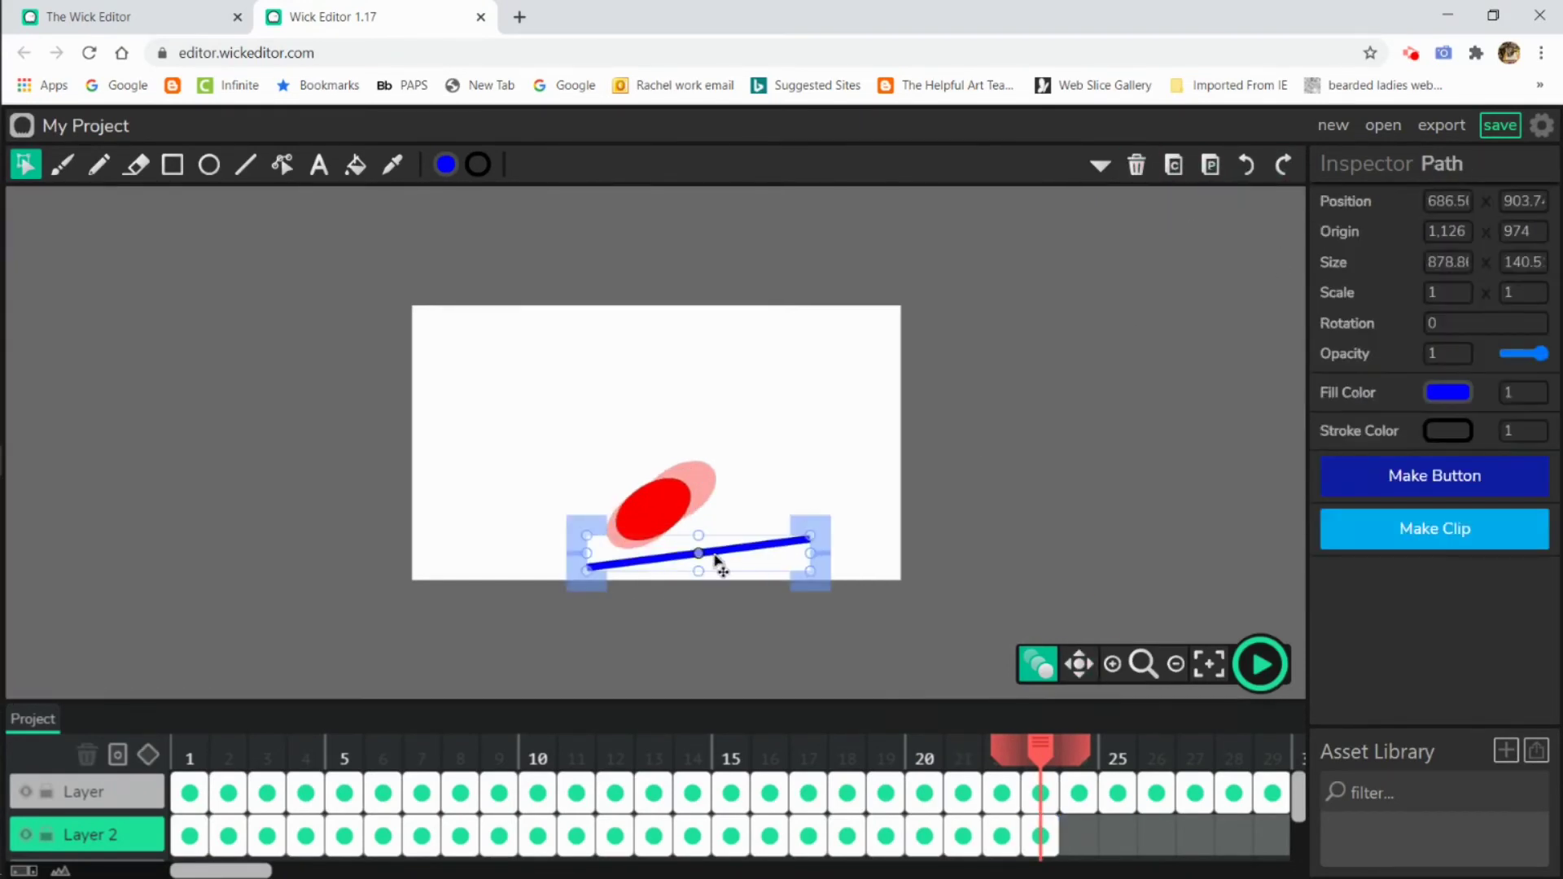
left_click_drag(716, 560, 693, 568)
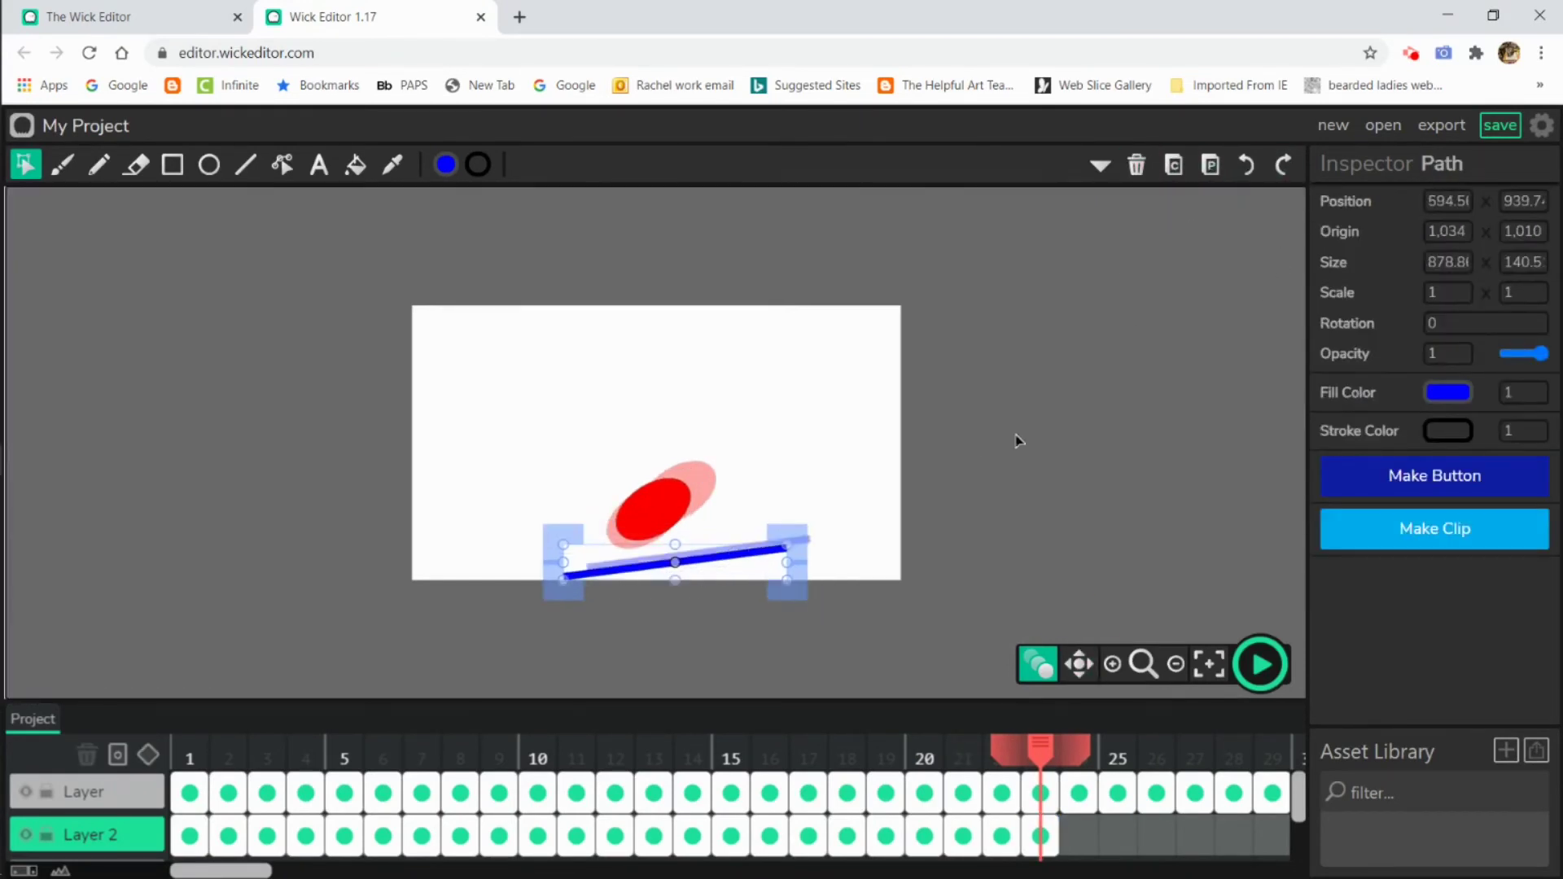
left_click(1085, 839)
left_click(1211, 165)
left_click_drag(707, 563, 686, 573)
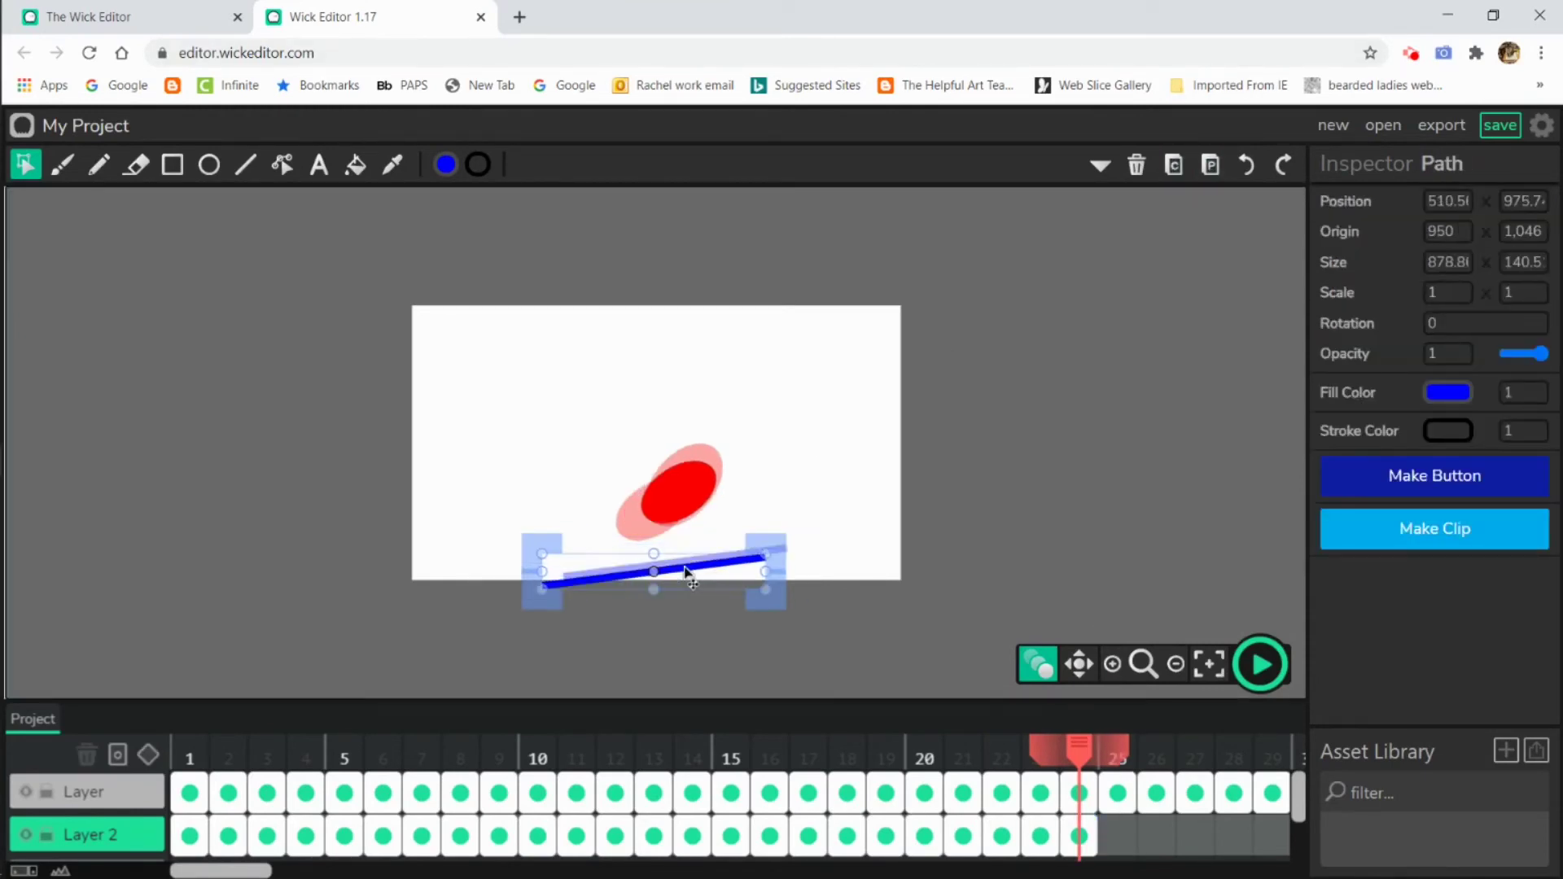
Paste the line into frames 25 and 26, tilting it counter-clockwise about 11° and then further
left_click(1118, 836)
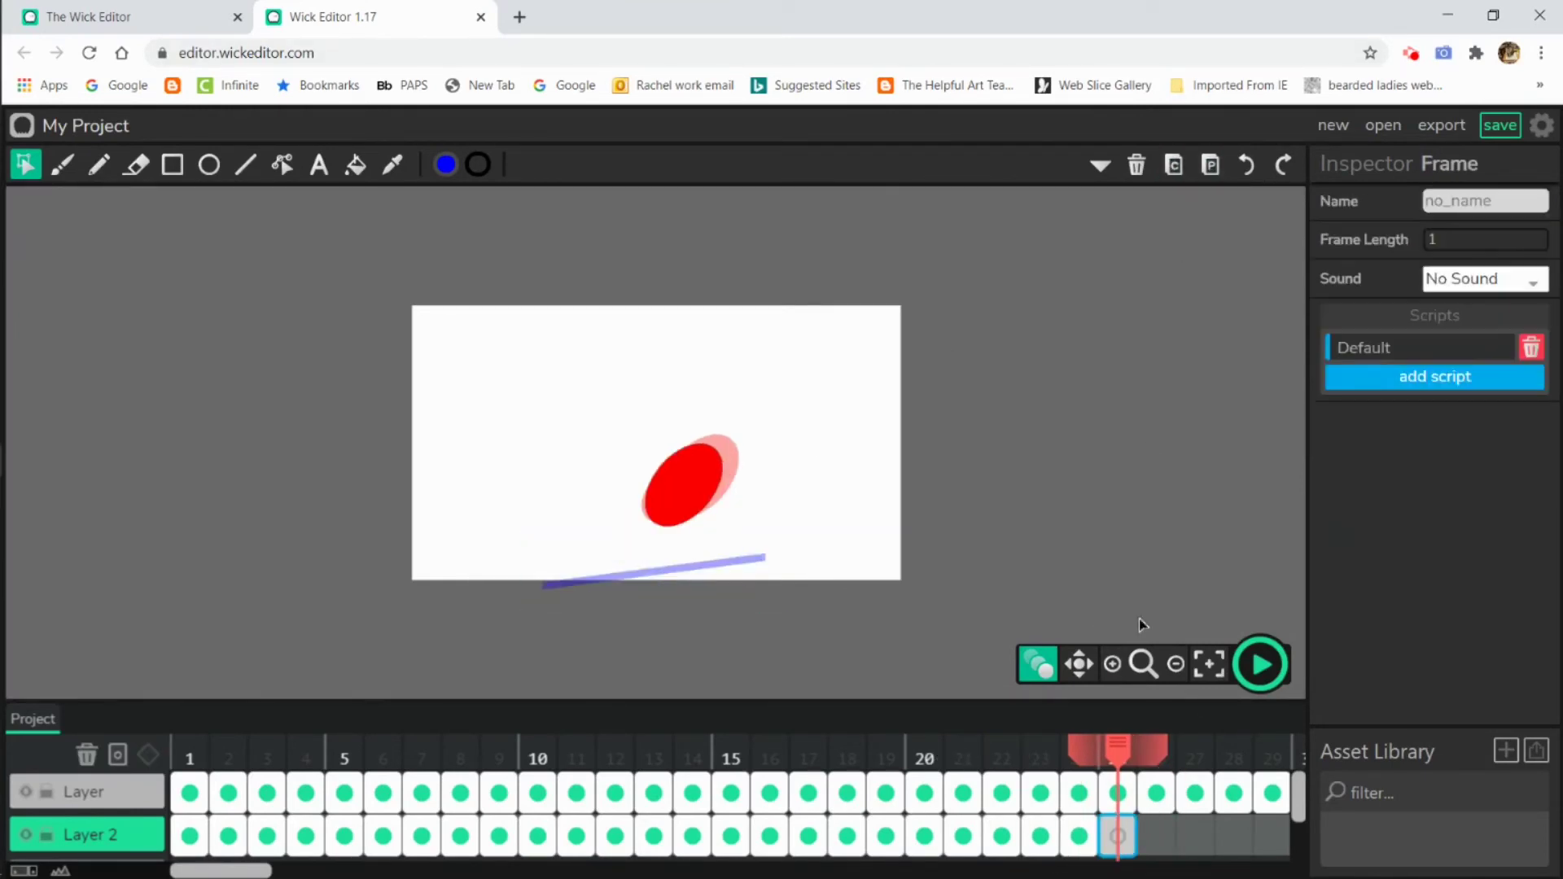
left_click(1211, 165)
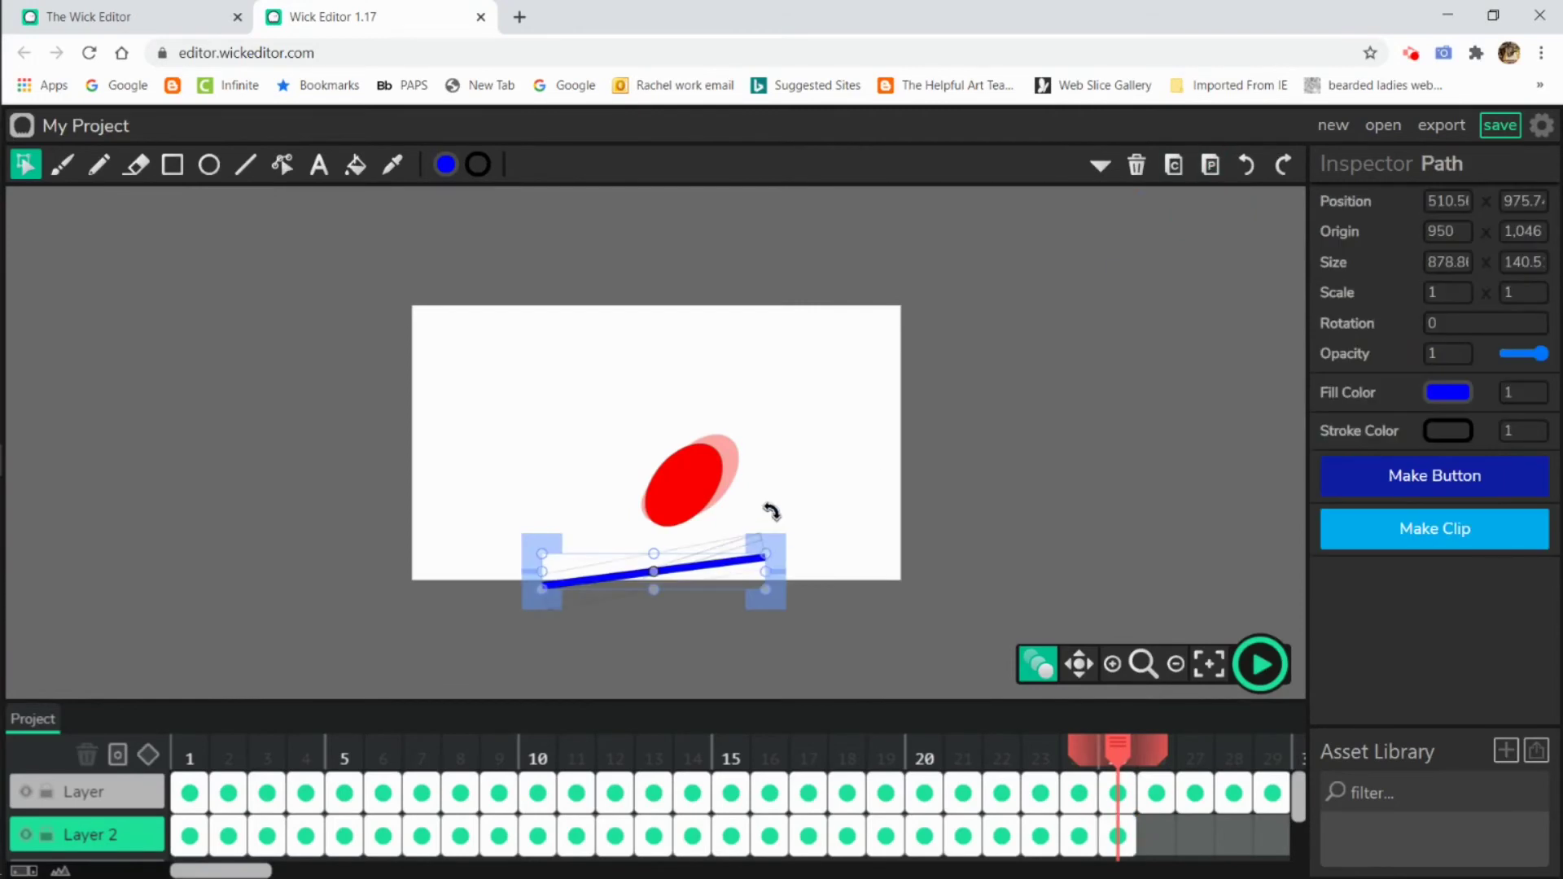
left_click_drag(771, 511, 758, 491)
left_click(1173, 165)
left_click(1156, 837)
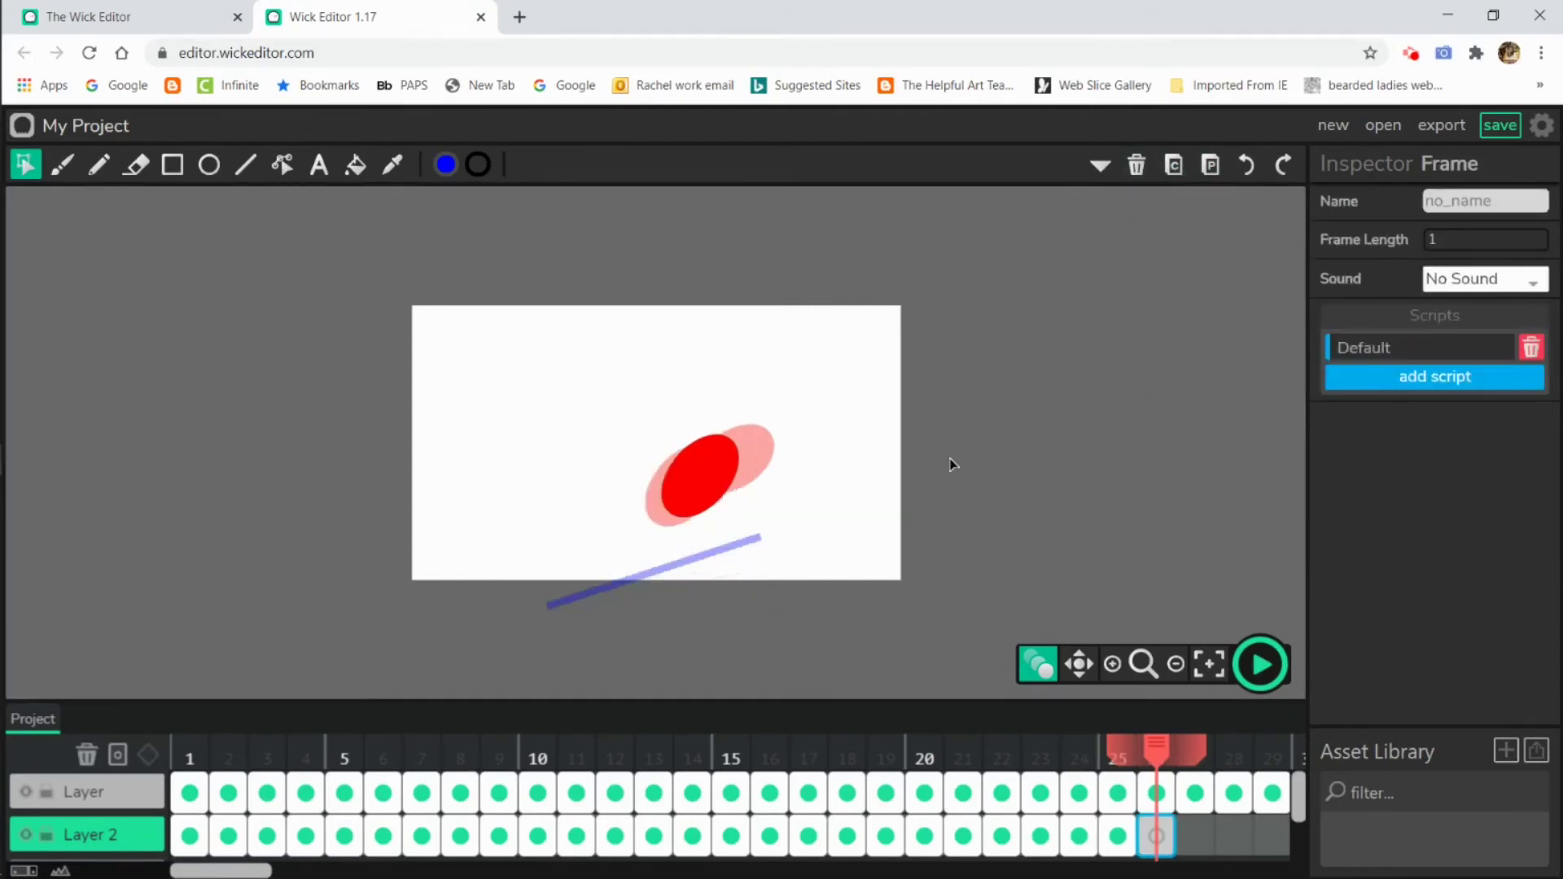
left_click(1211, 165)
left_click_drag(737, 502, 732, 497)
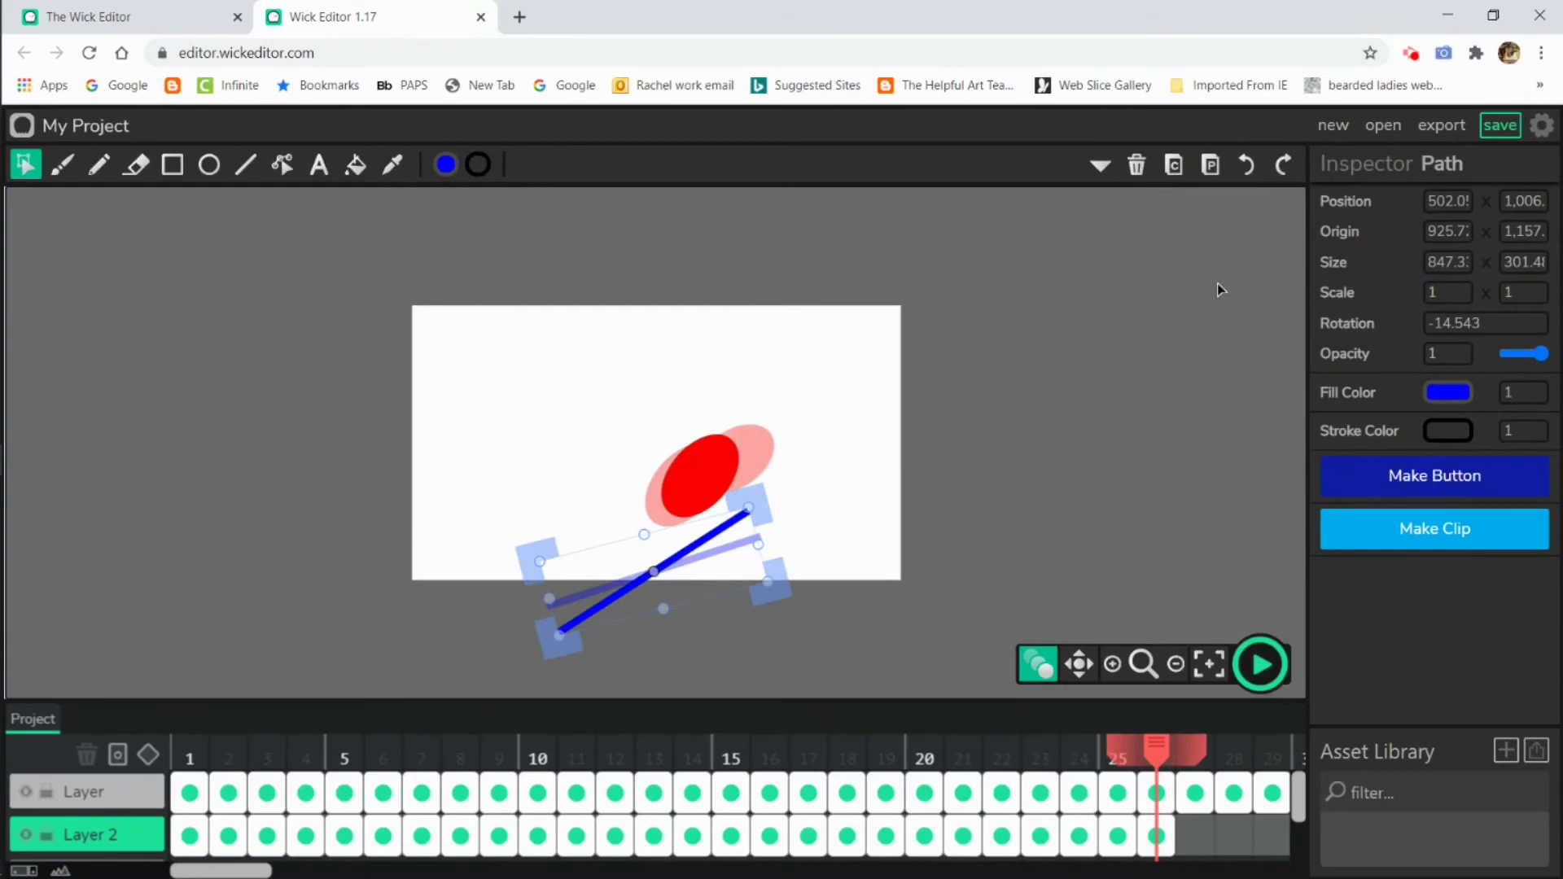
Paste the tilted line into frames 27 and 28, tilting frame 28 to about -13.7°
left_click(1173, 165)
left_click(1195, 836)
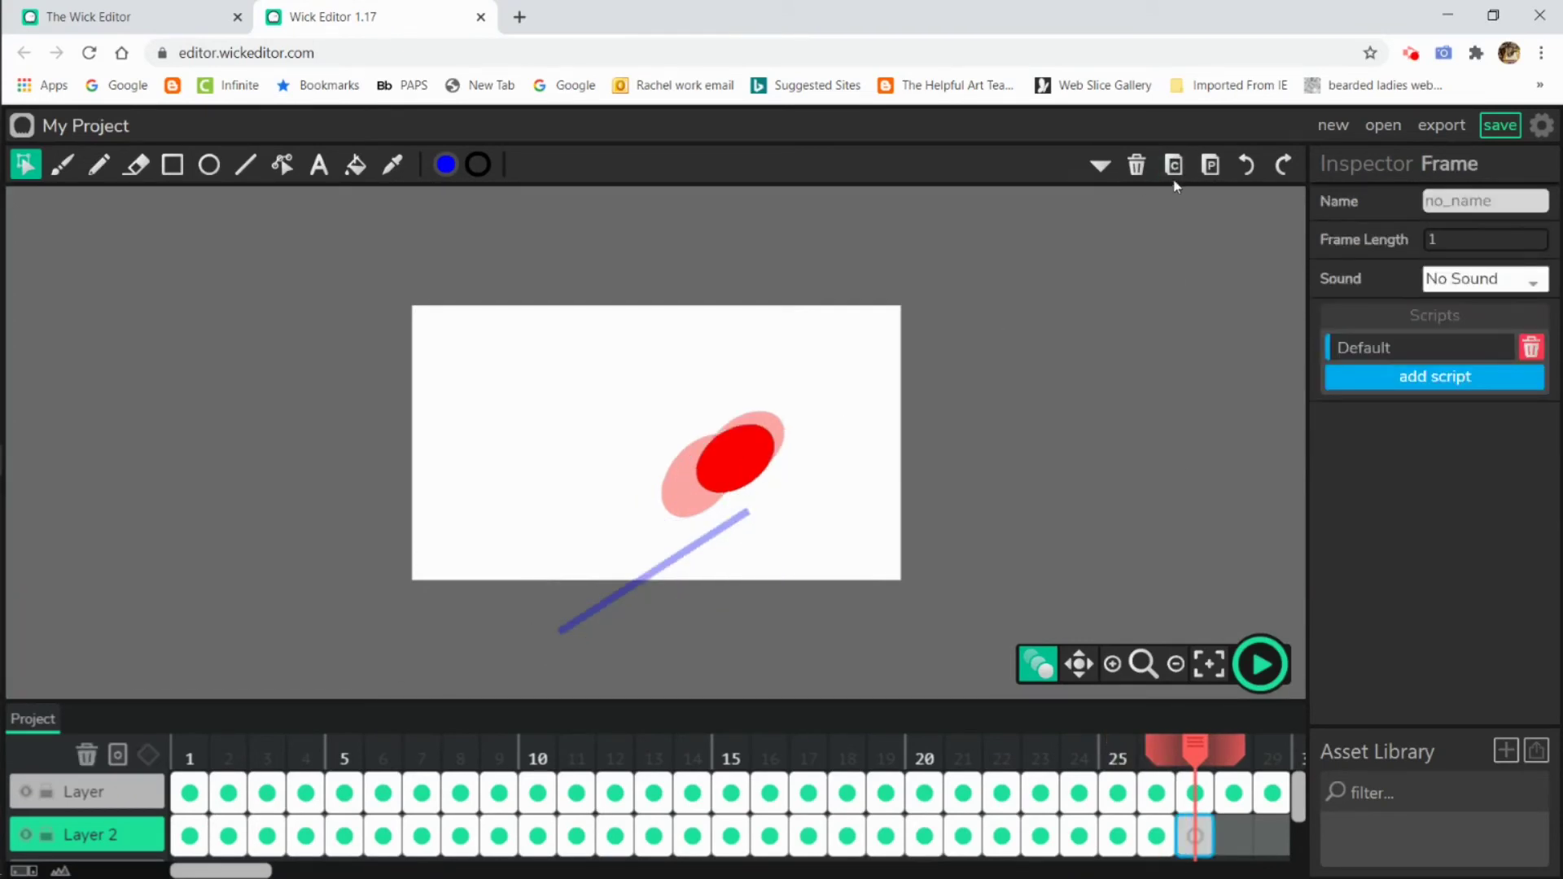
left_click(1211, 165)
left_click(1233, 836)
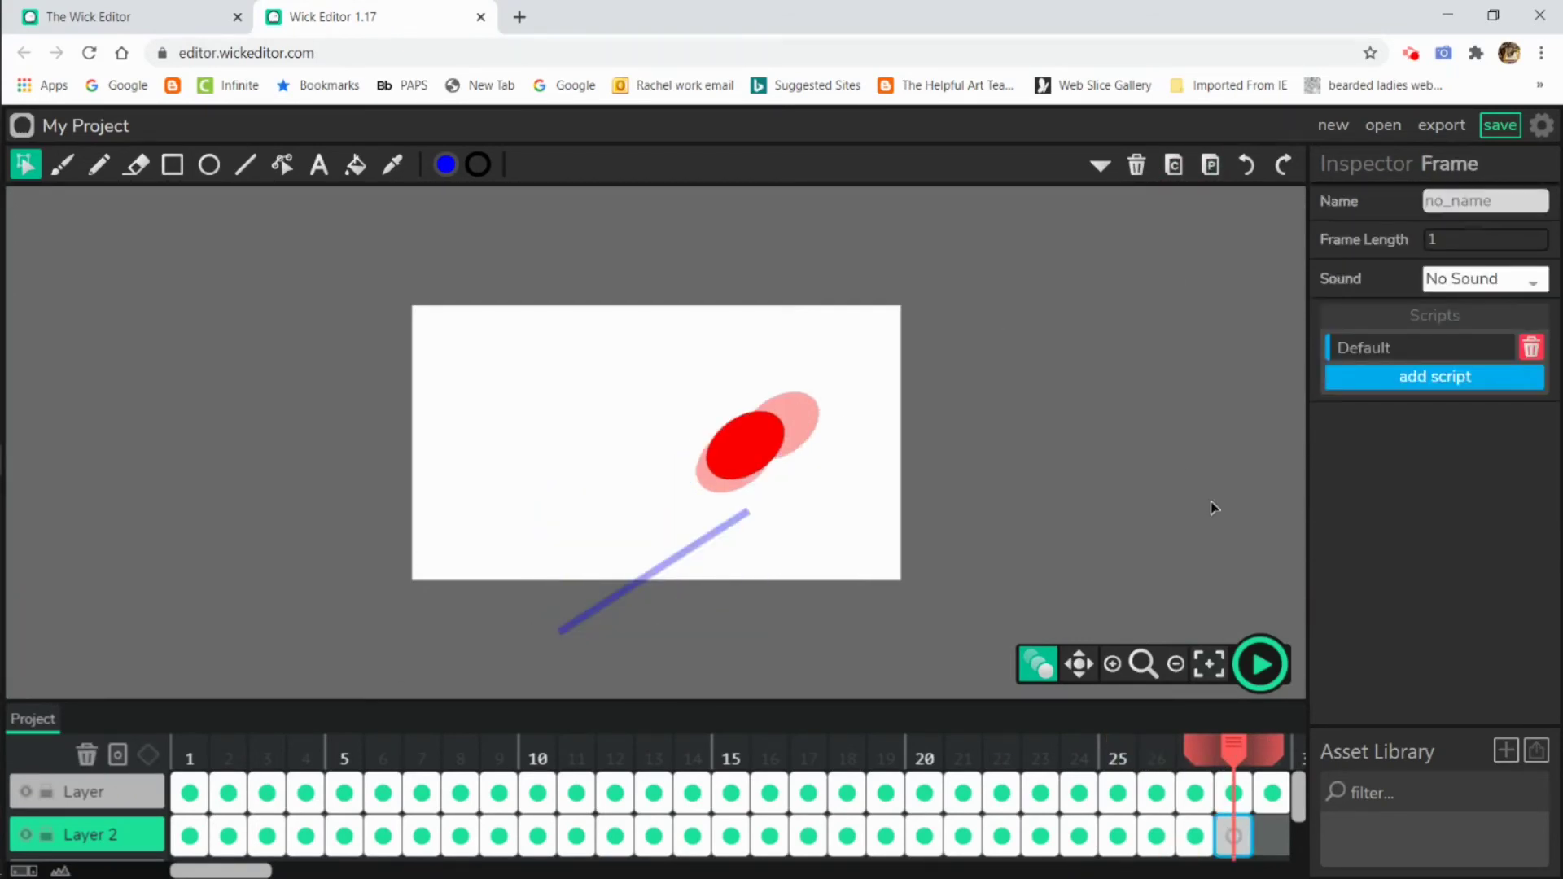
left_click(1211, 165)
left_click_drag(760, 510, 727, 504)
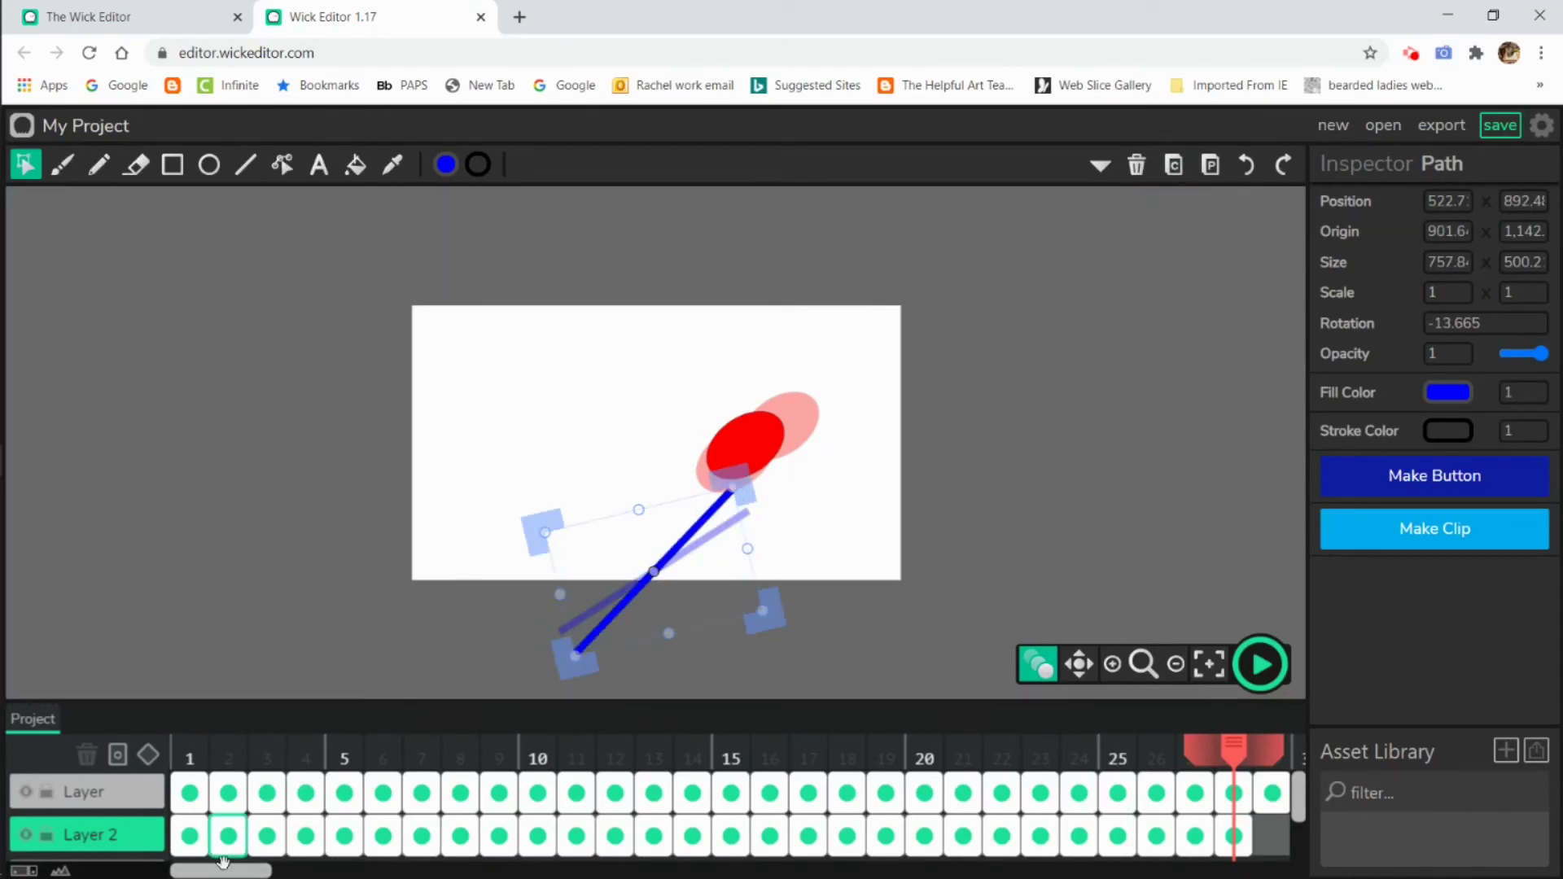
Scroll the timeline and paste the line into frames 29 and 30, moving it down-left
left_click_drag(220, 871, 342, 871)
left_click(717, 836)
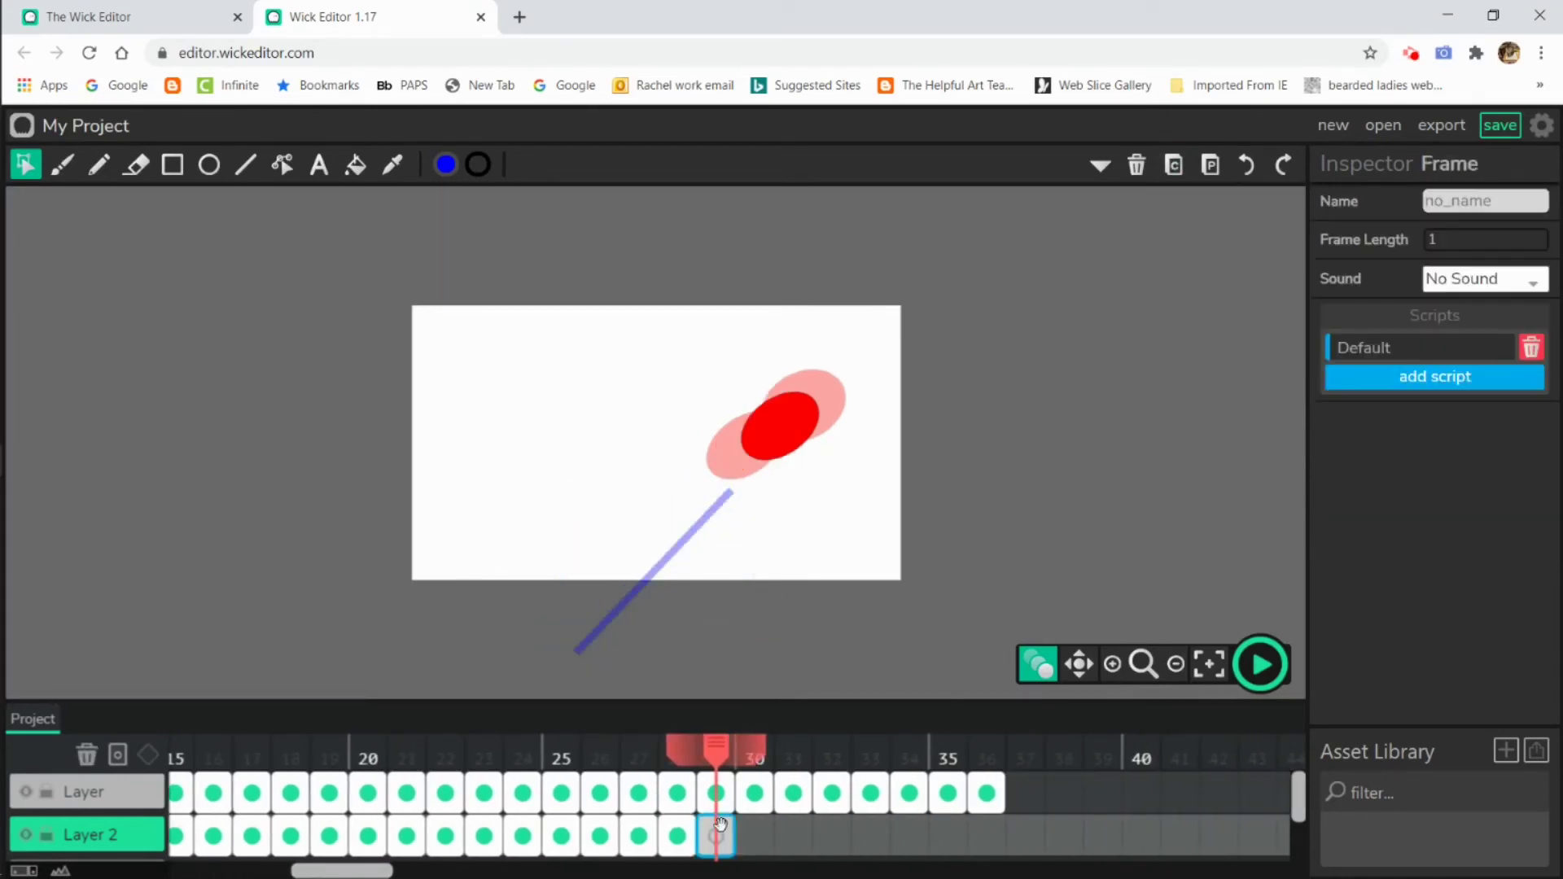
left_click(1211, 165)
left_click_drag(714, 513, 702, 528)
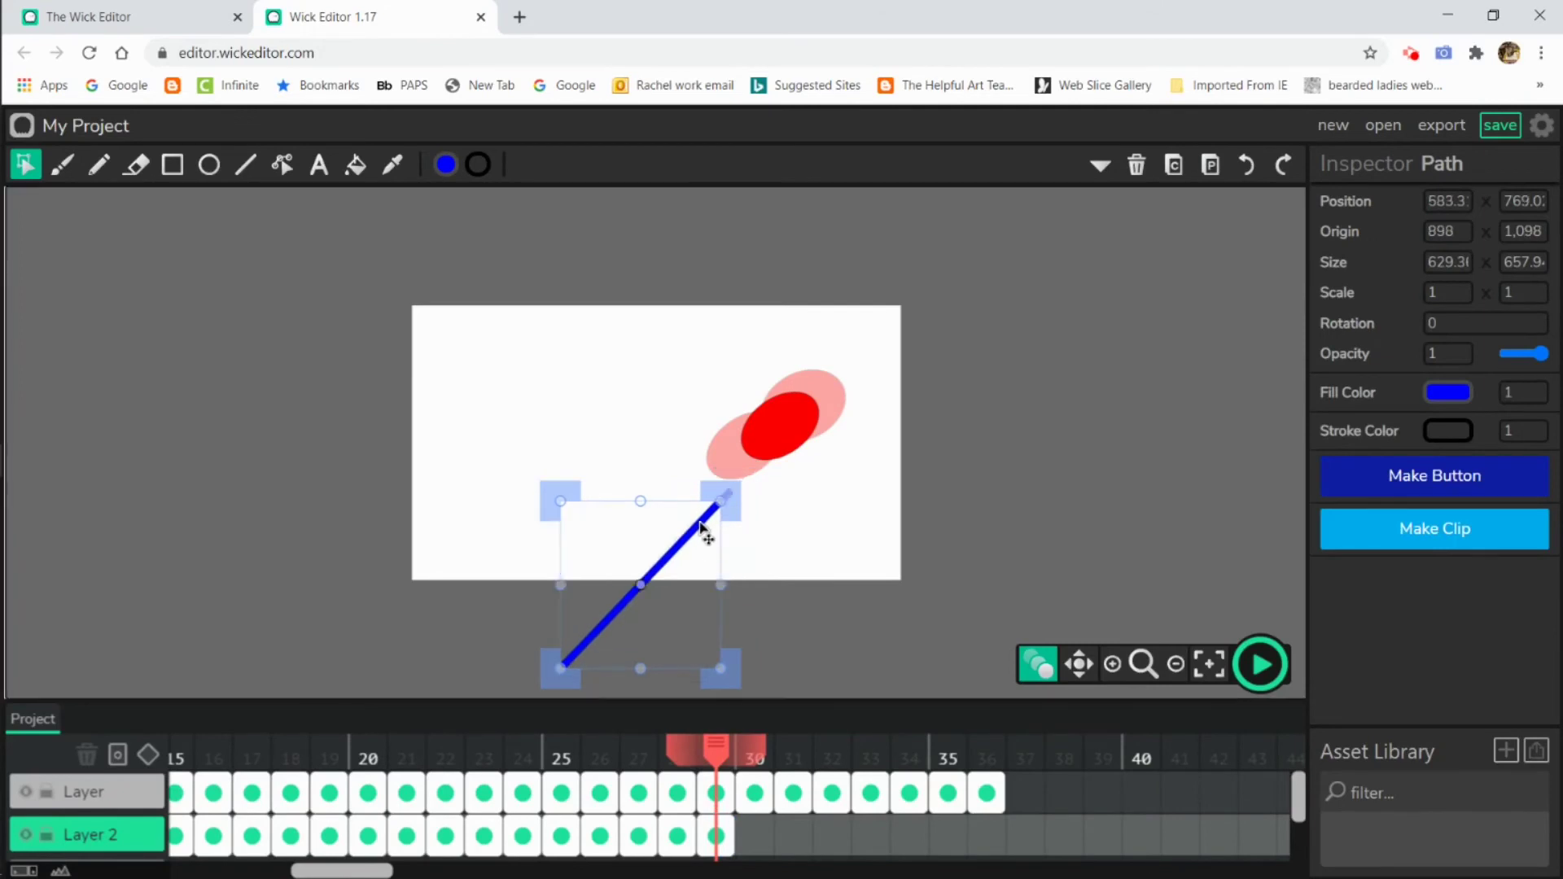
left_click(1173, 165)
left_click(755, 836)
left_click(1211, 165)
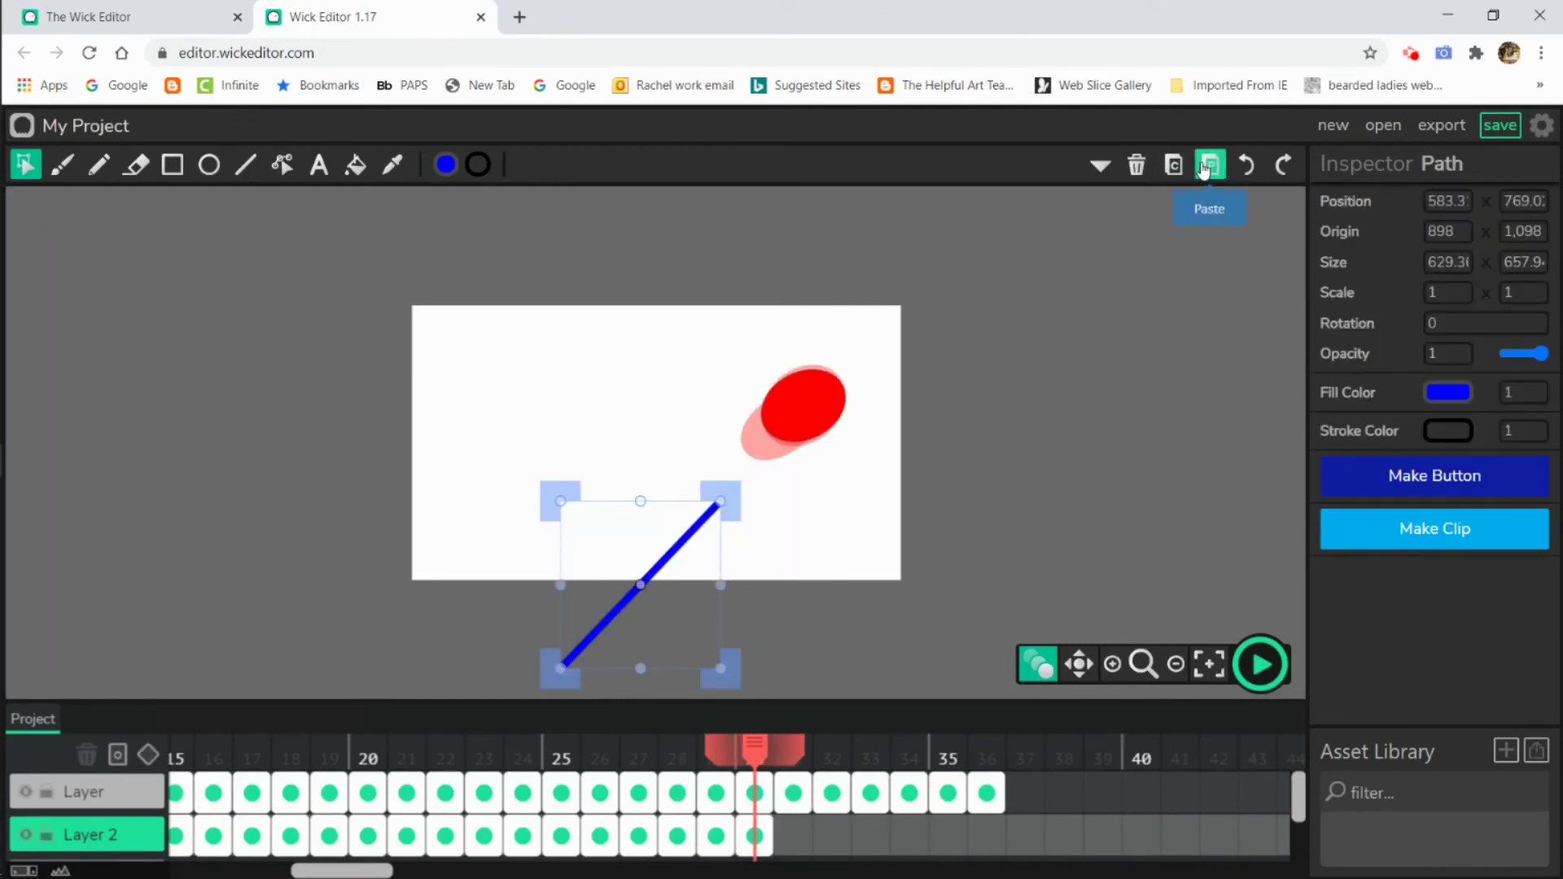
Paste the line into frames 31 and 32, shifting it down-left about 20 px
left_click(1174, 166)
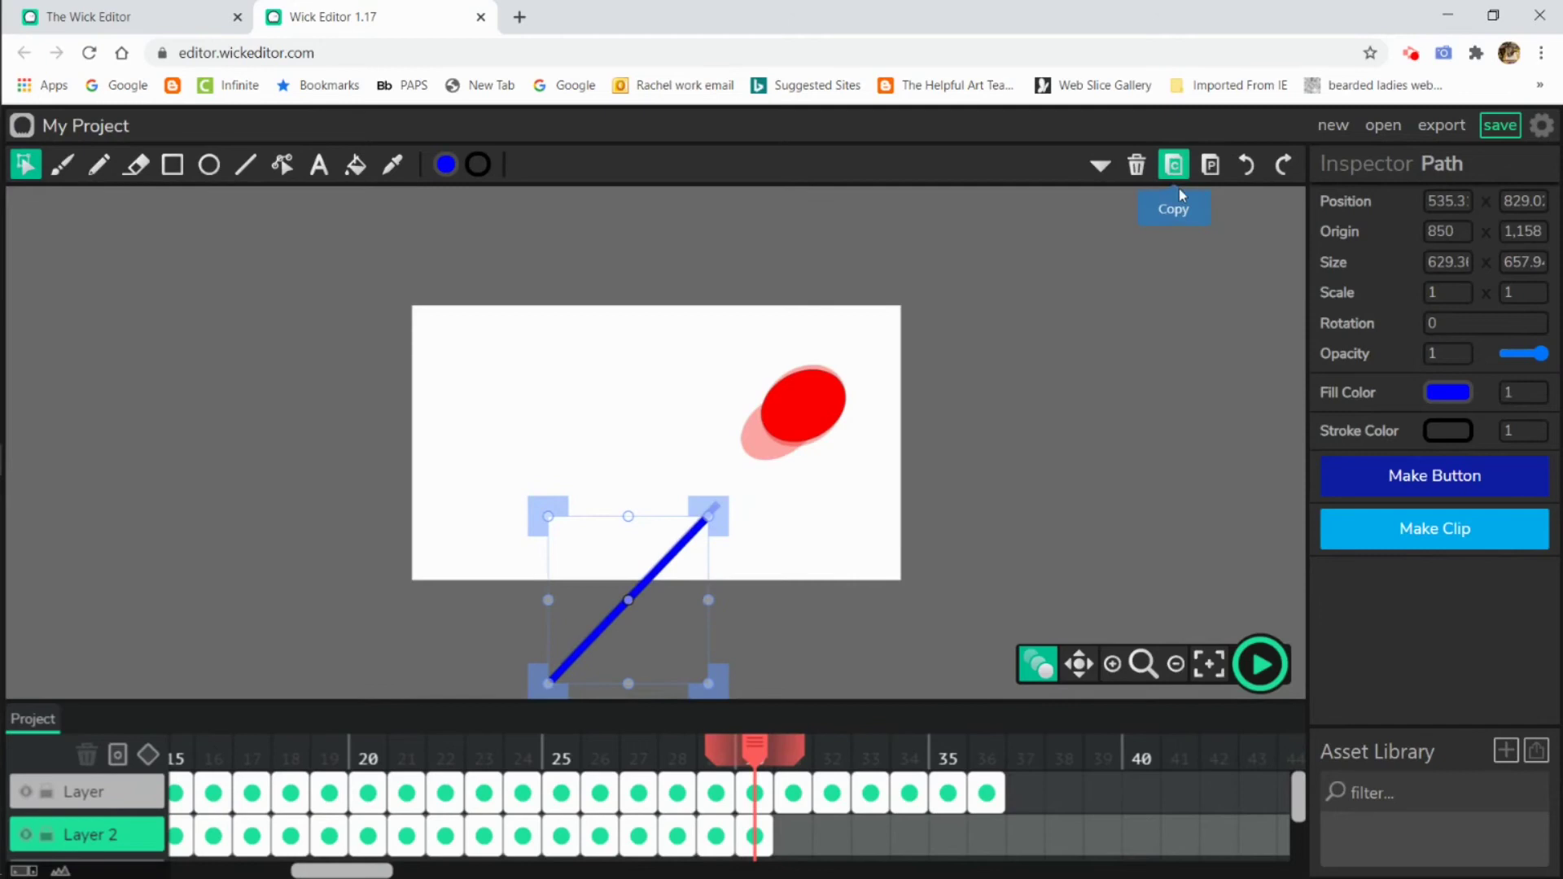
left_click(794, 837)
left_click(1211, 165)
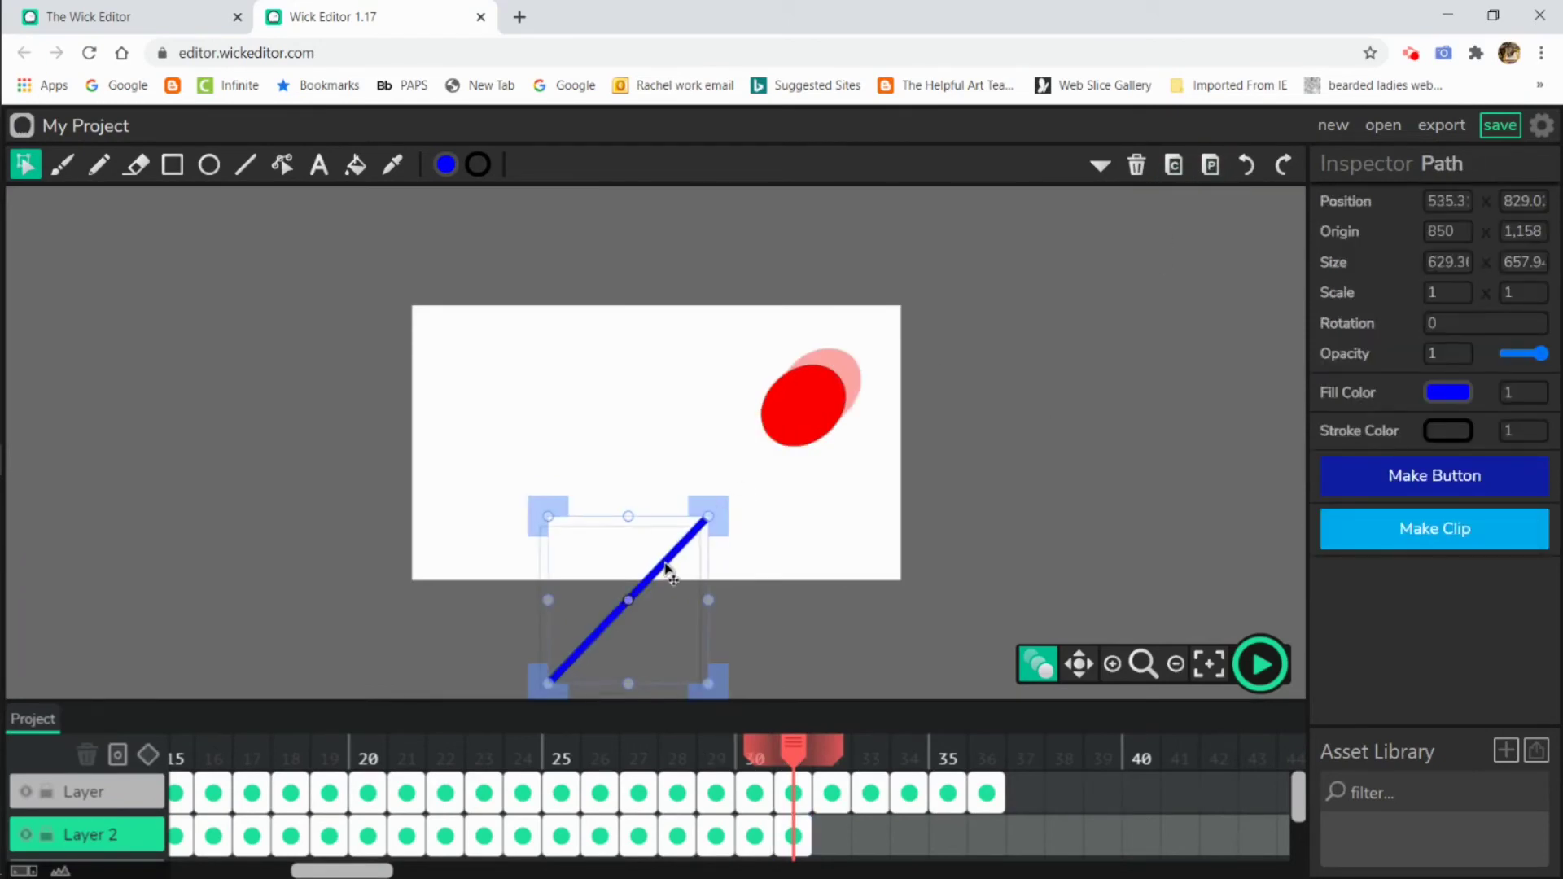
left_click_drag(698, 521, 681, 538)
left_click(832, 836)
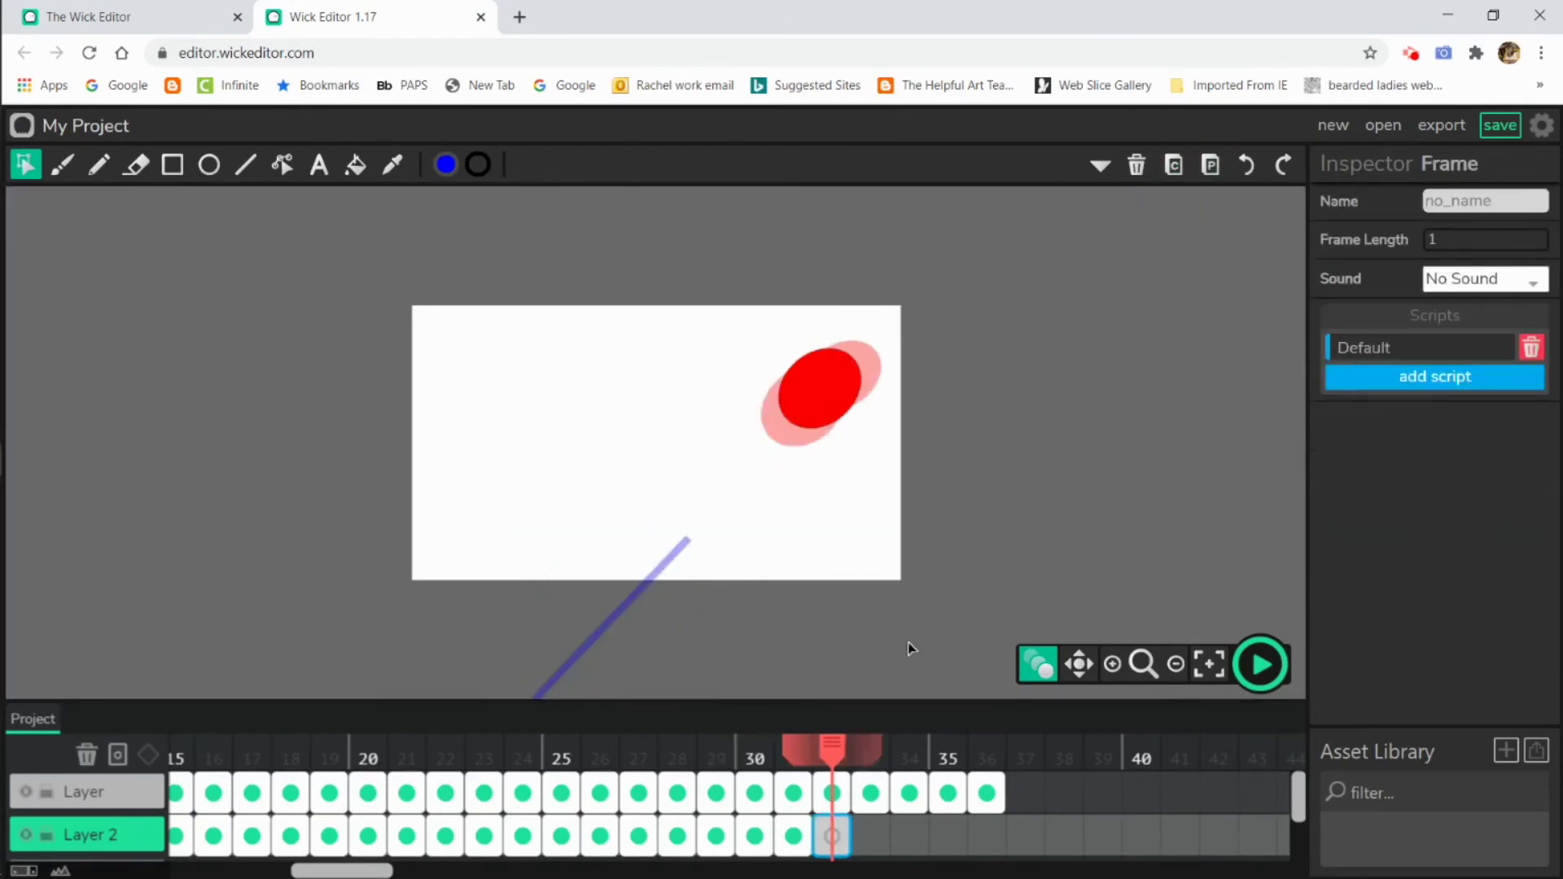
left_click(1211, 165)
left_click_drag(654, 580, 645, 591)
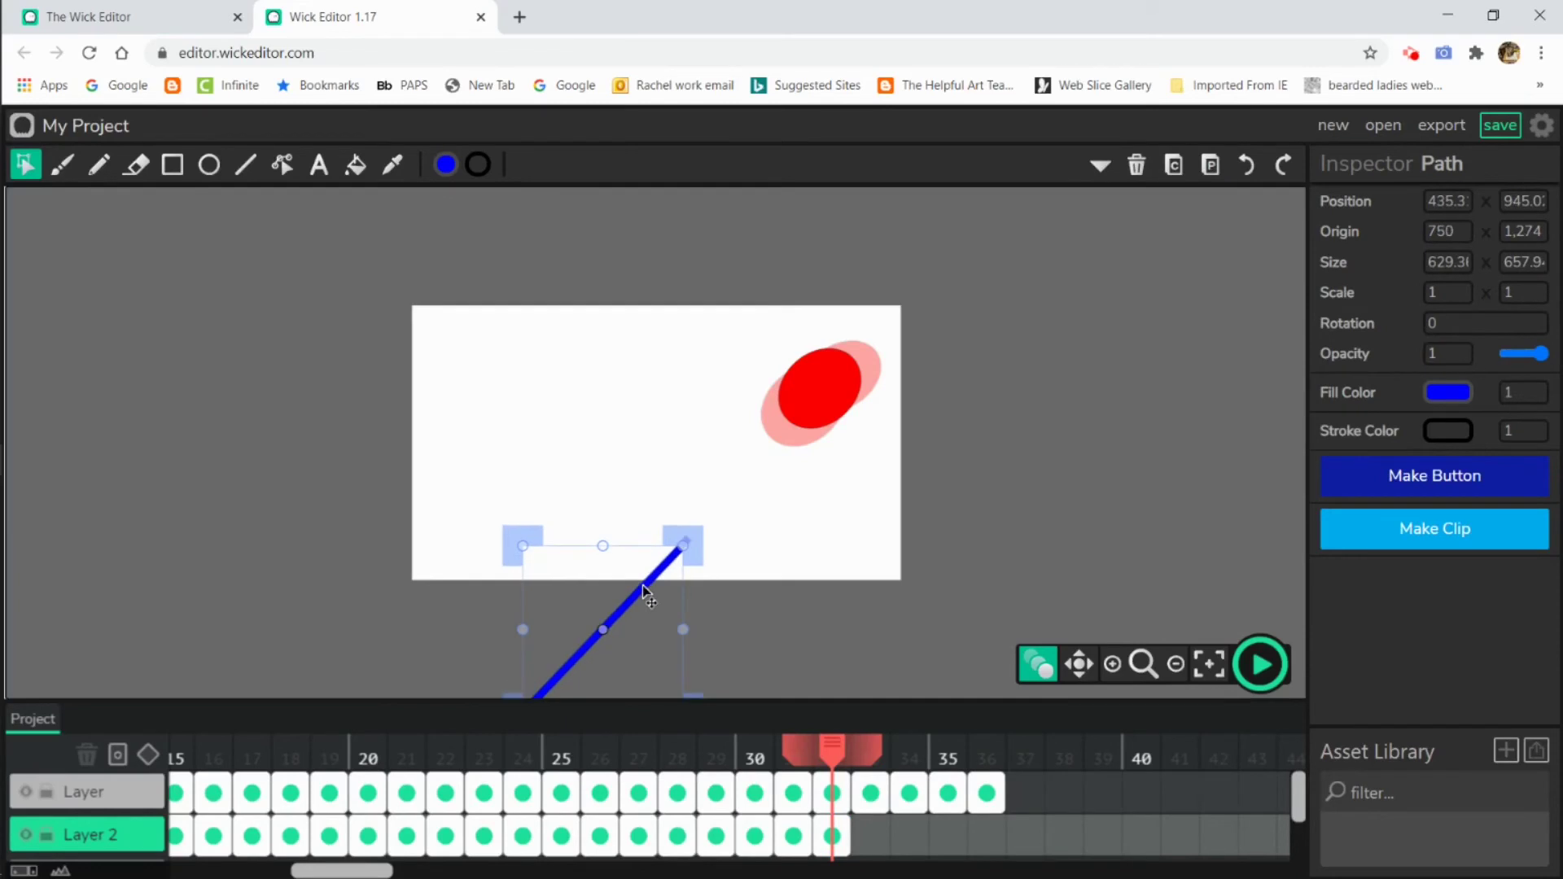
Paste the line into frames 33 and 34, moving it further down and left
left_click(1173, 165)
left_click(871, 836)
left_click(1211, 165)
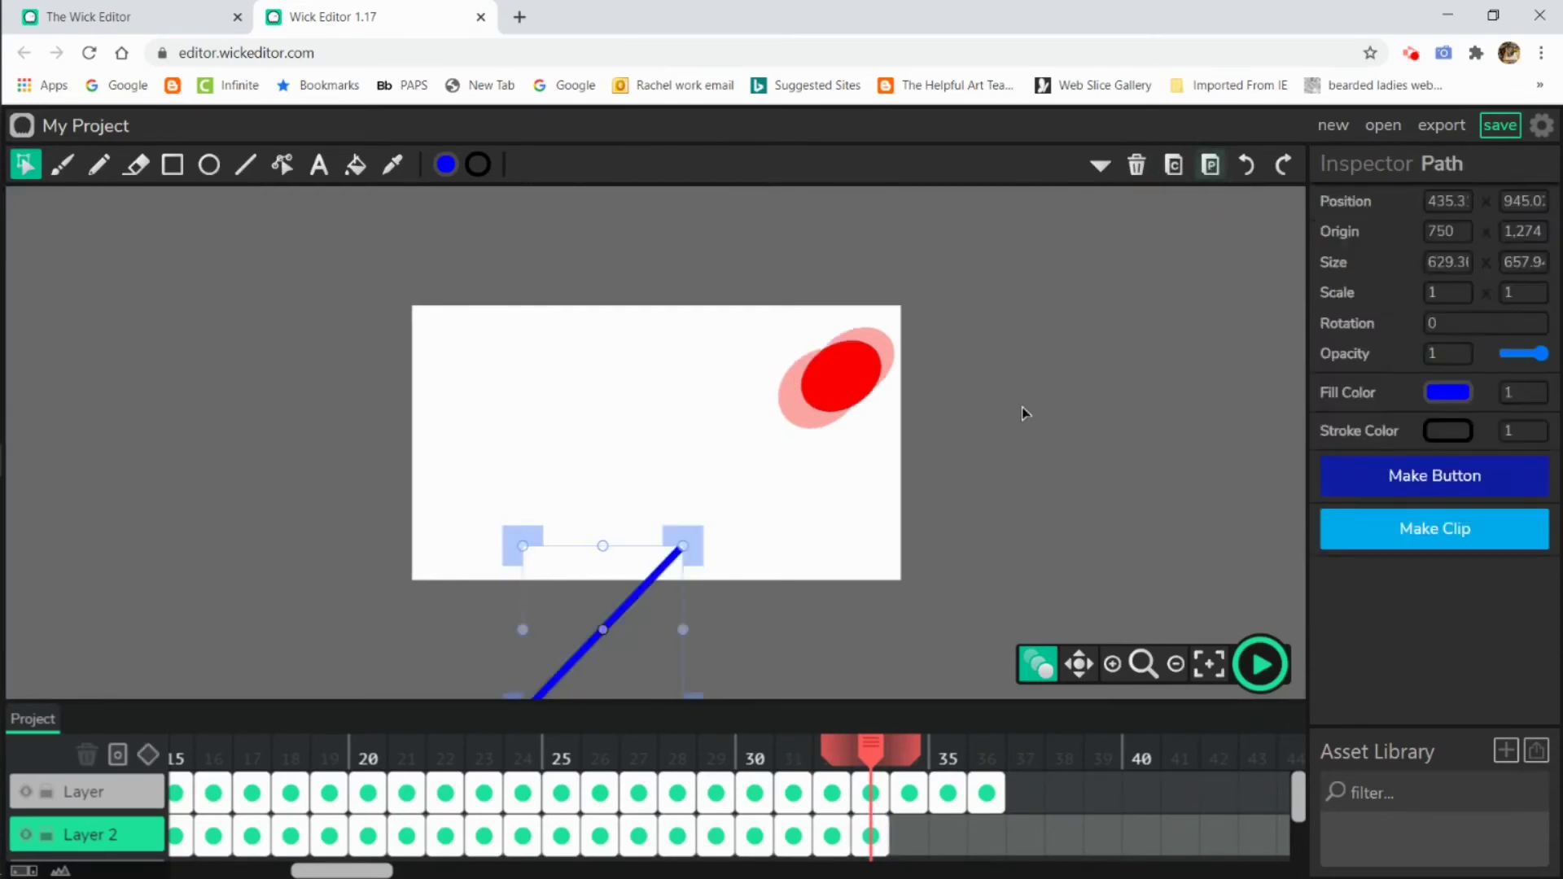
left_click_drag(646, 592, 632, 606)
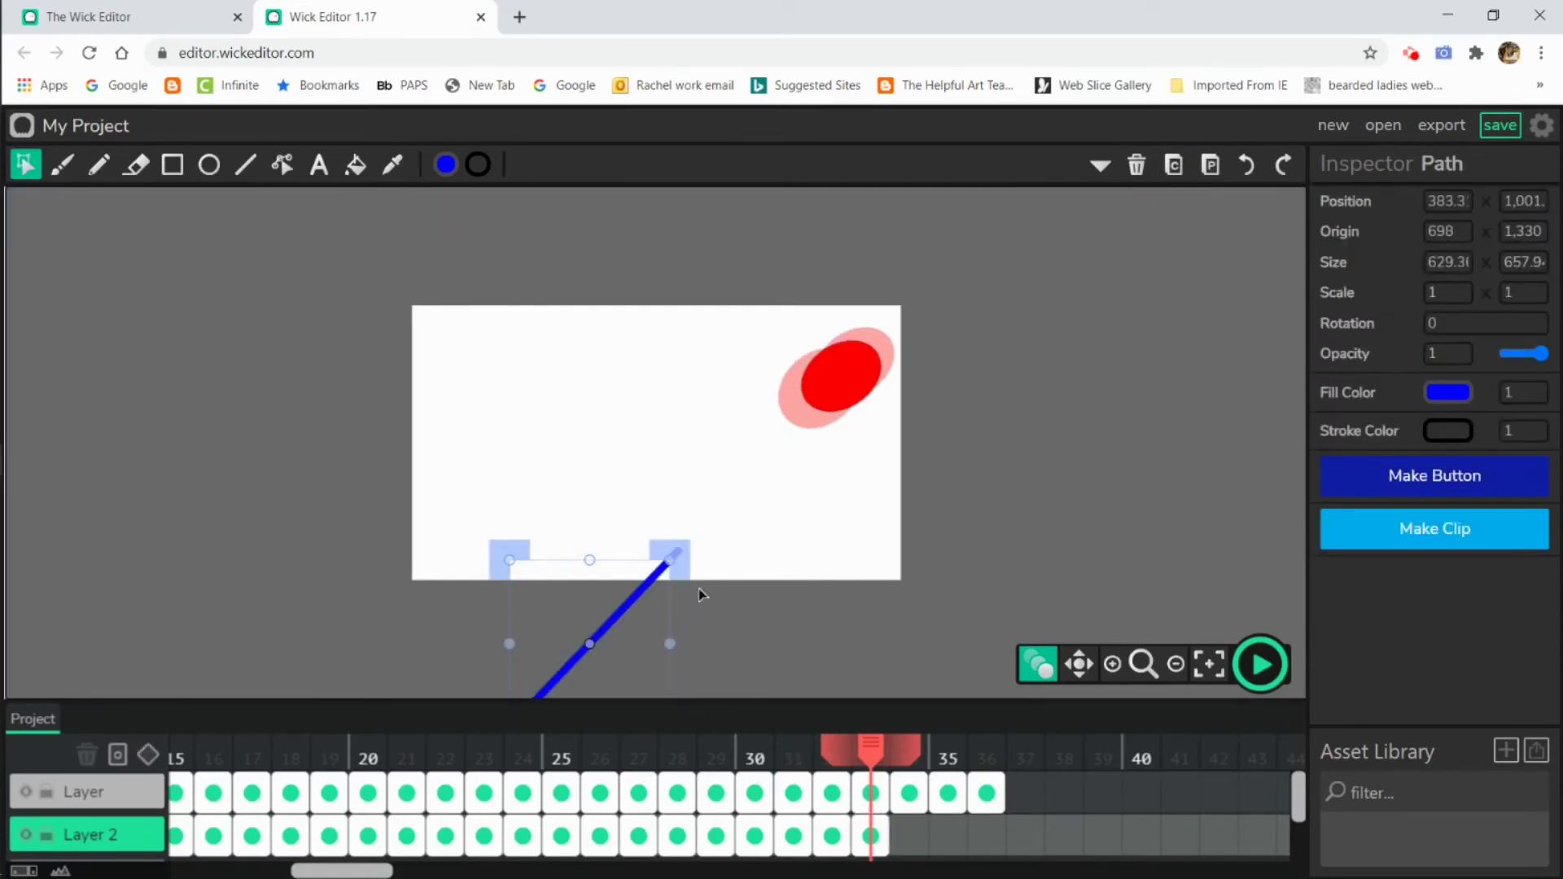
left_click(1174, 166)
left_click(909, 837)
left_click(1211, 165)
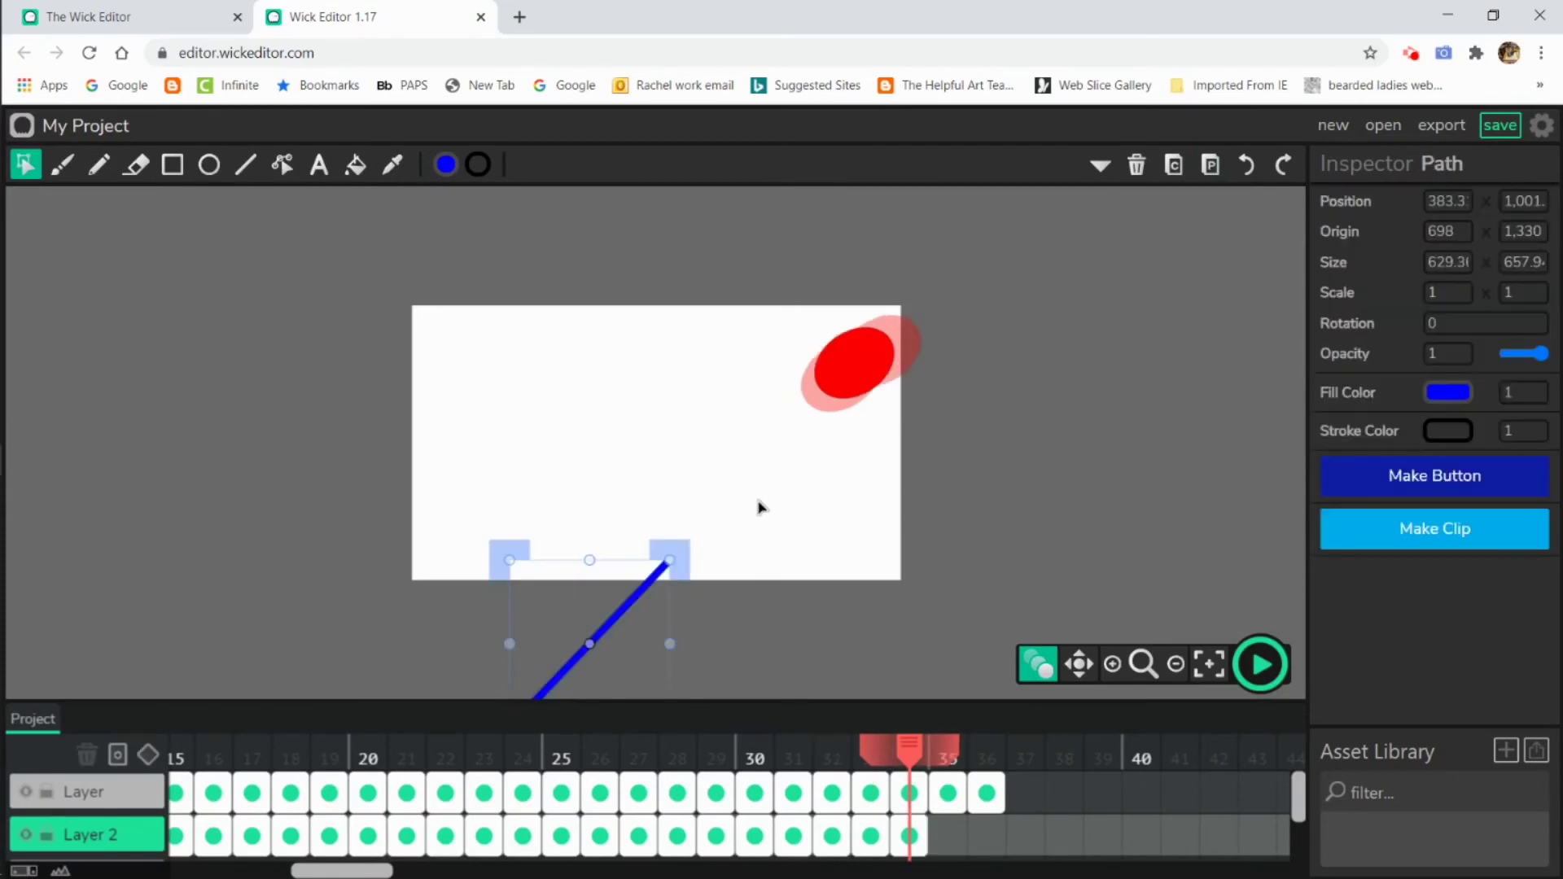
left_click_drag(649, 592, 637, 601)
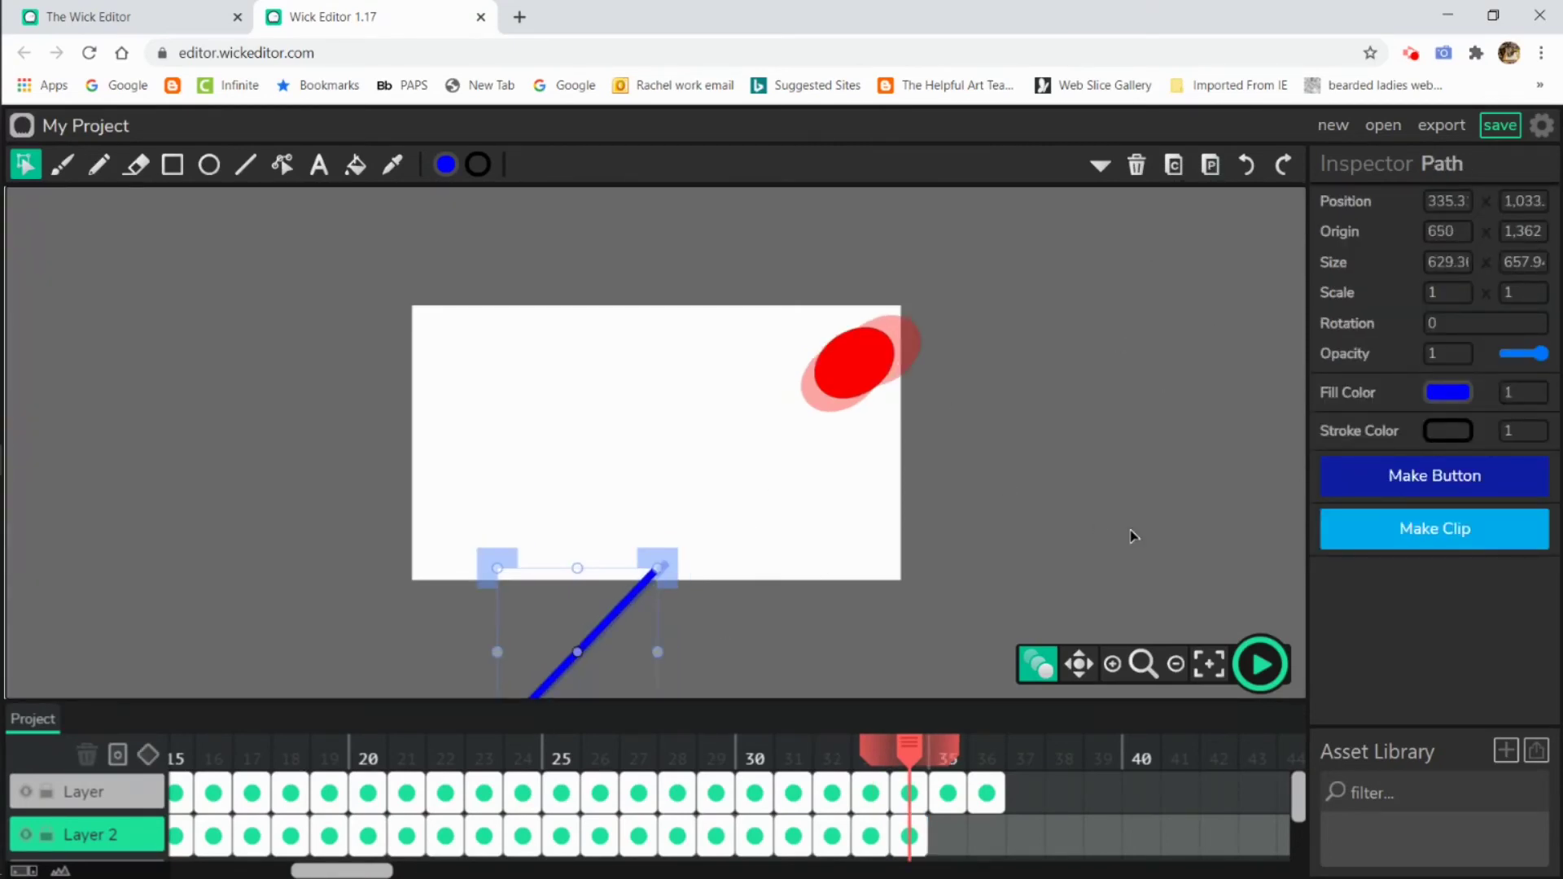
Paste the line into frames 35 and 36, sliding it down-left past the stage edge
left_click(1173, 165)
key("shift+equal")
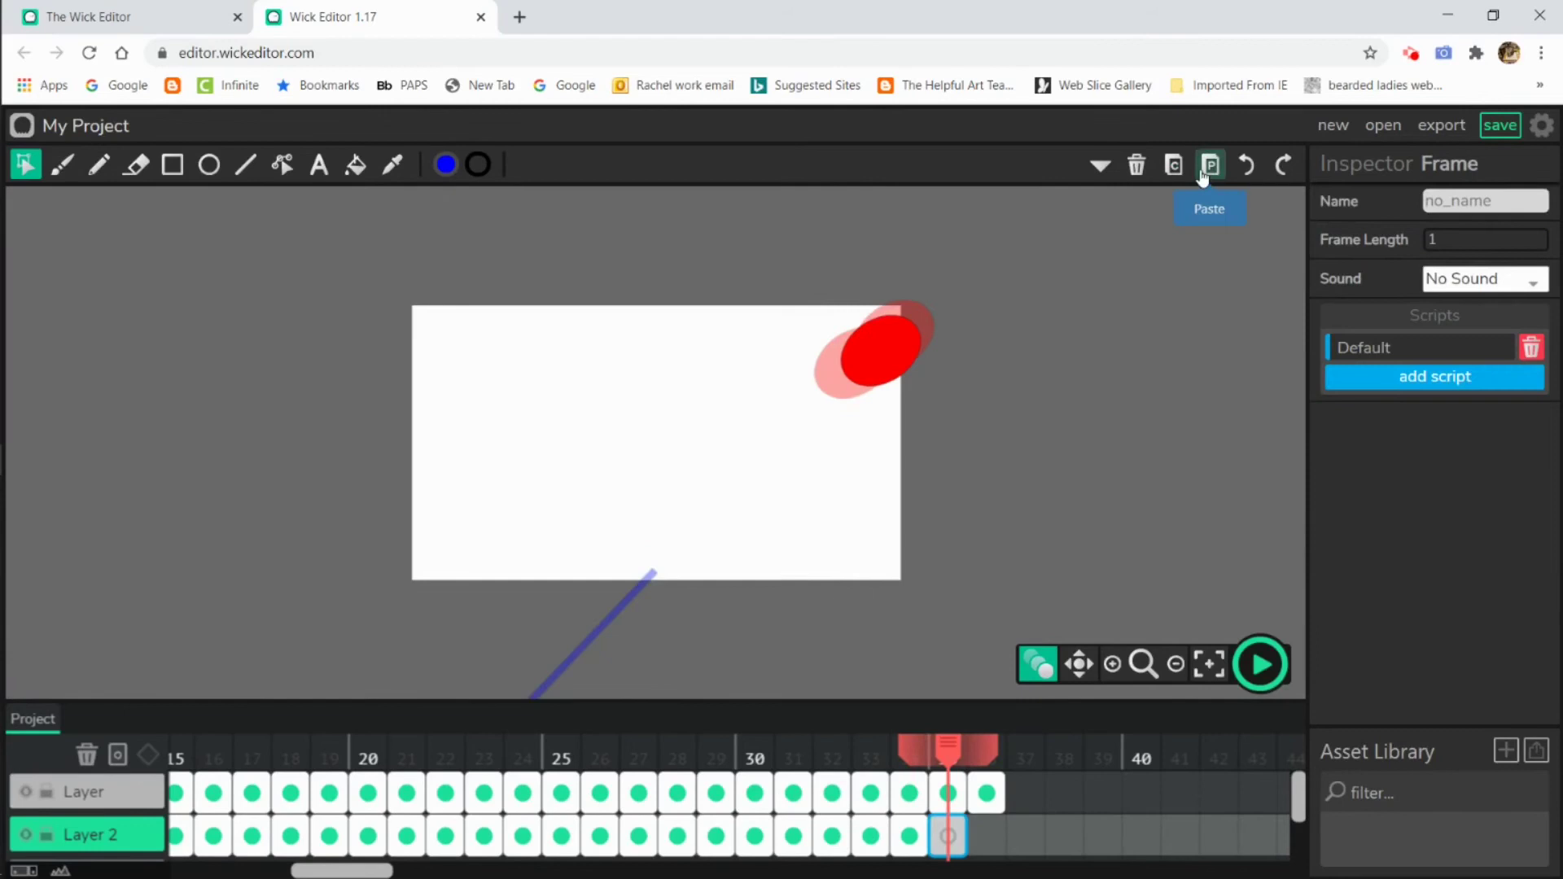
left_click(1210, 165)
left_click_drag(634, 605, 611, 630)
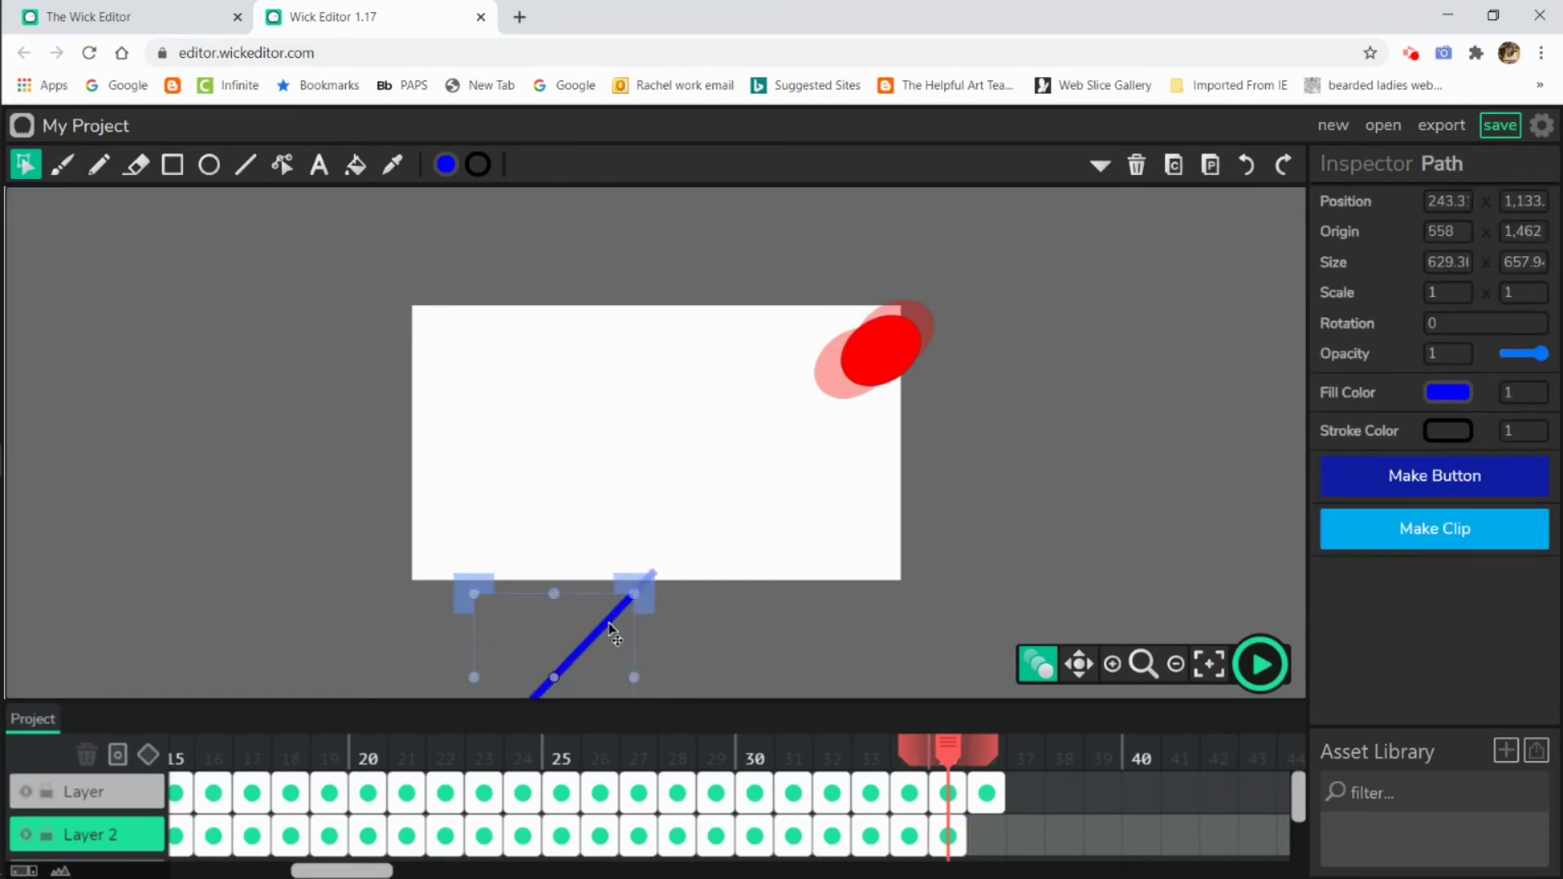
left_click(989, 839)
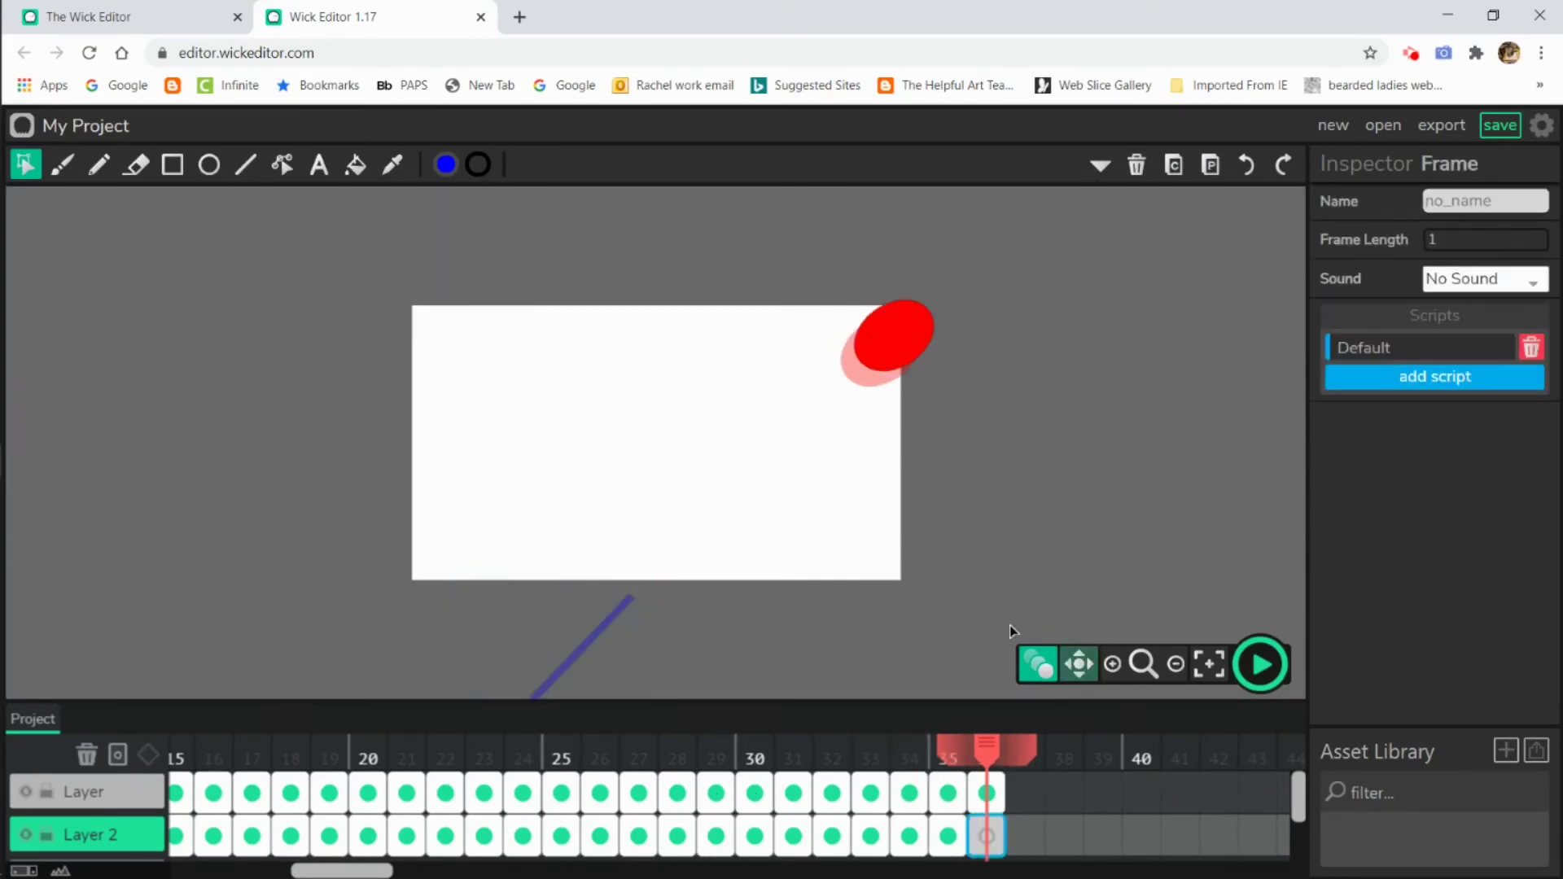
left_click(1211, 165)
left_click_drag(627, 613, 597, 643)
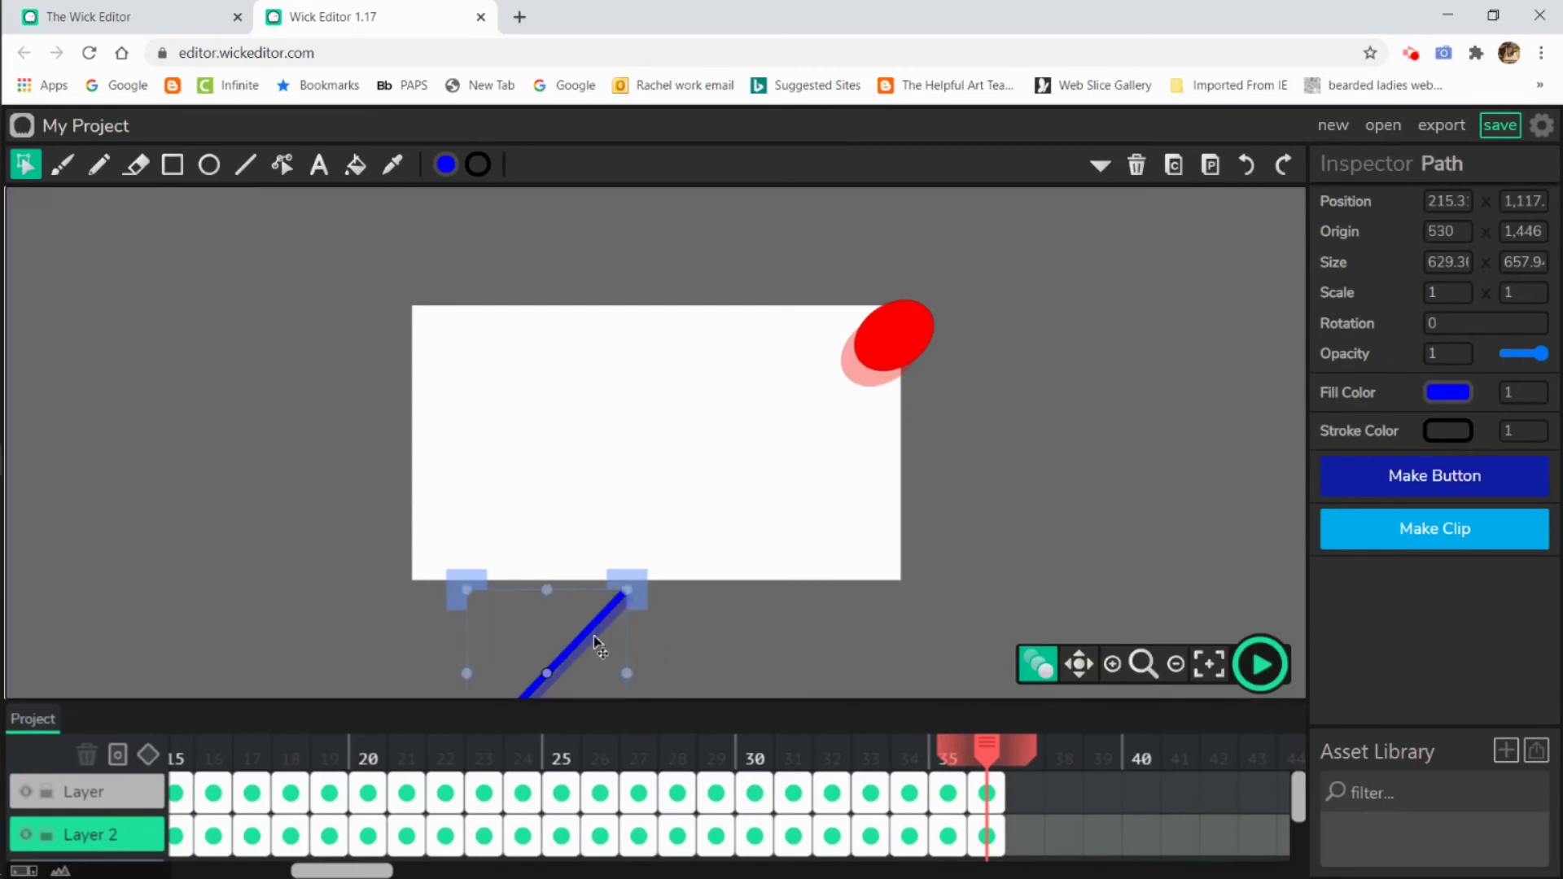
Return to the first frame and play the animation from the start
key("shift+comma")
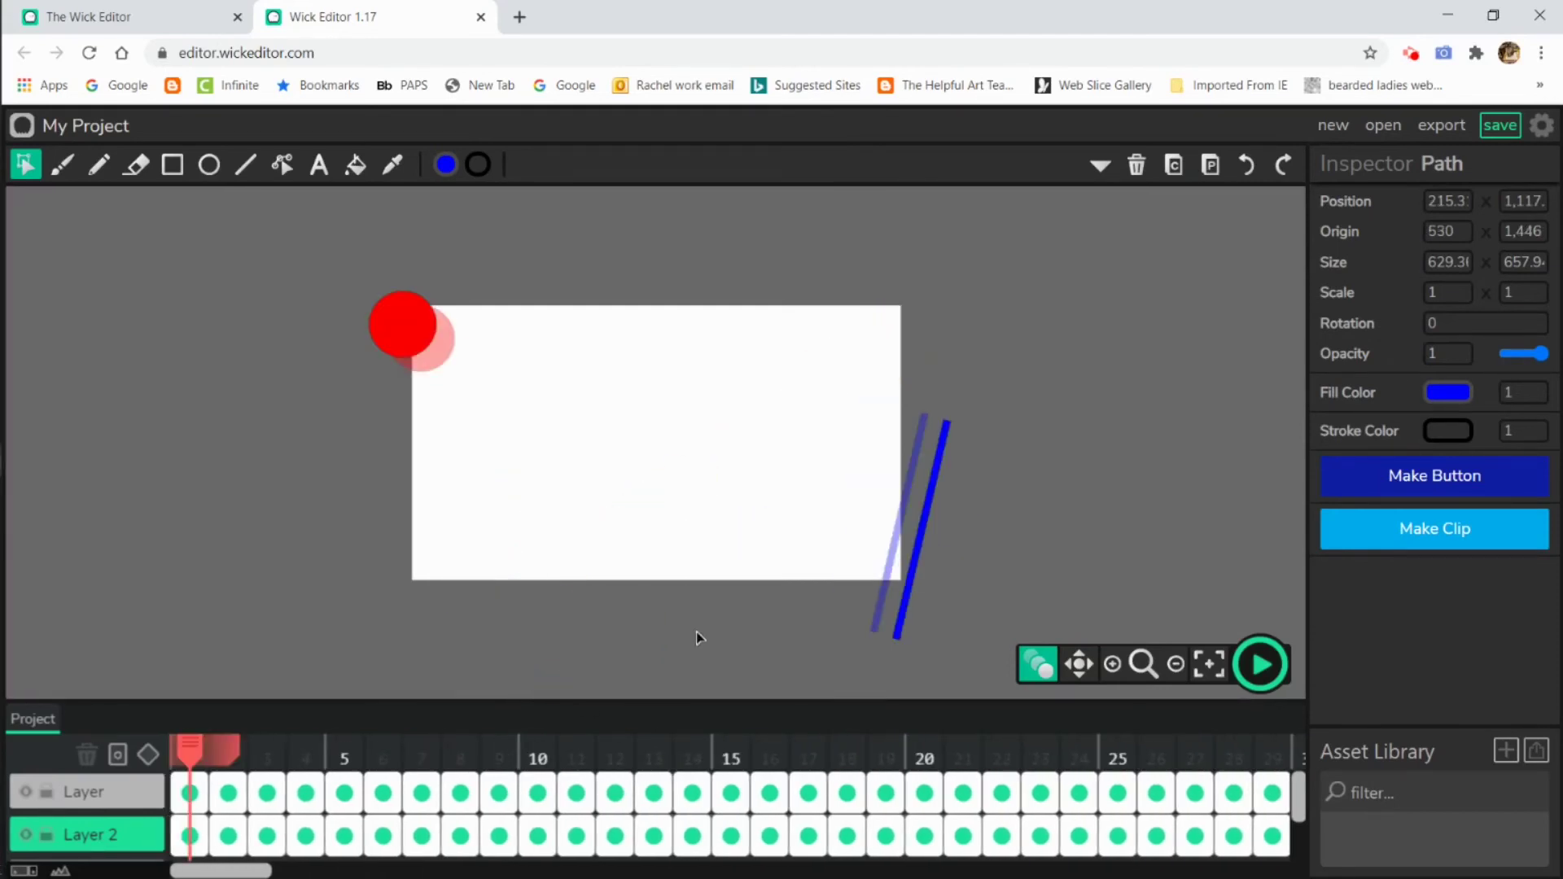
left_click(1261, 664)
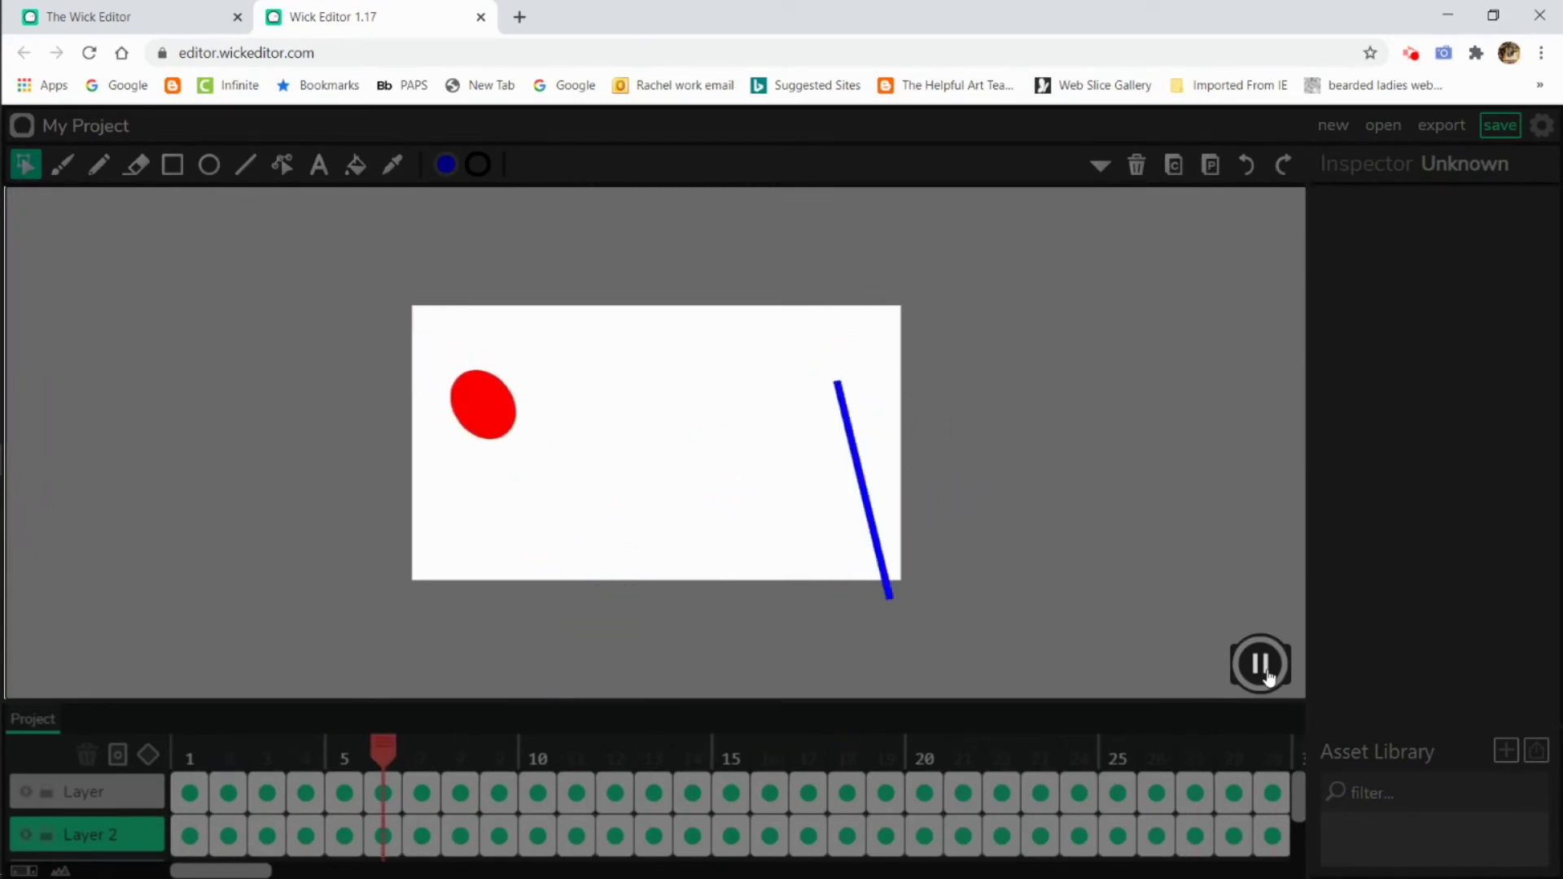
Stop playback and check Layer 2 frames 20, 19 and 14
left_click(1262, 671)
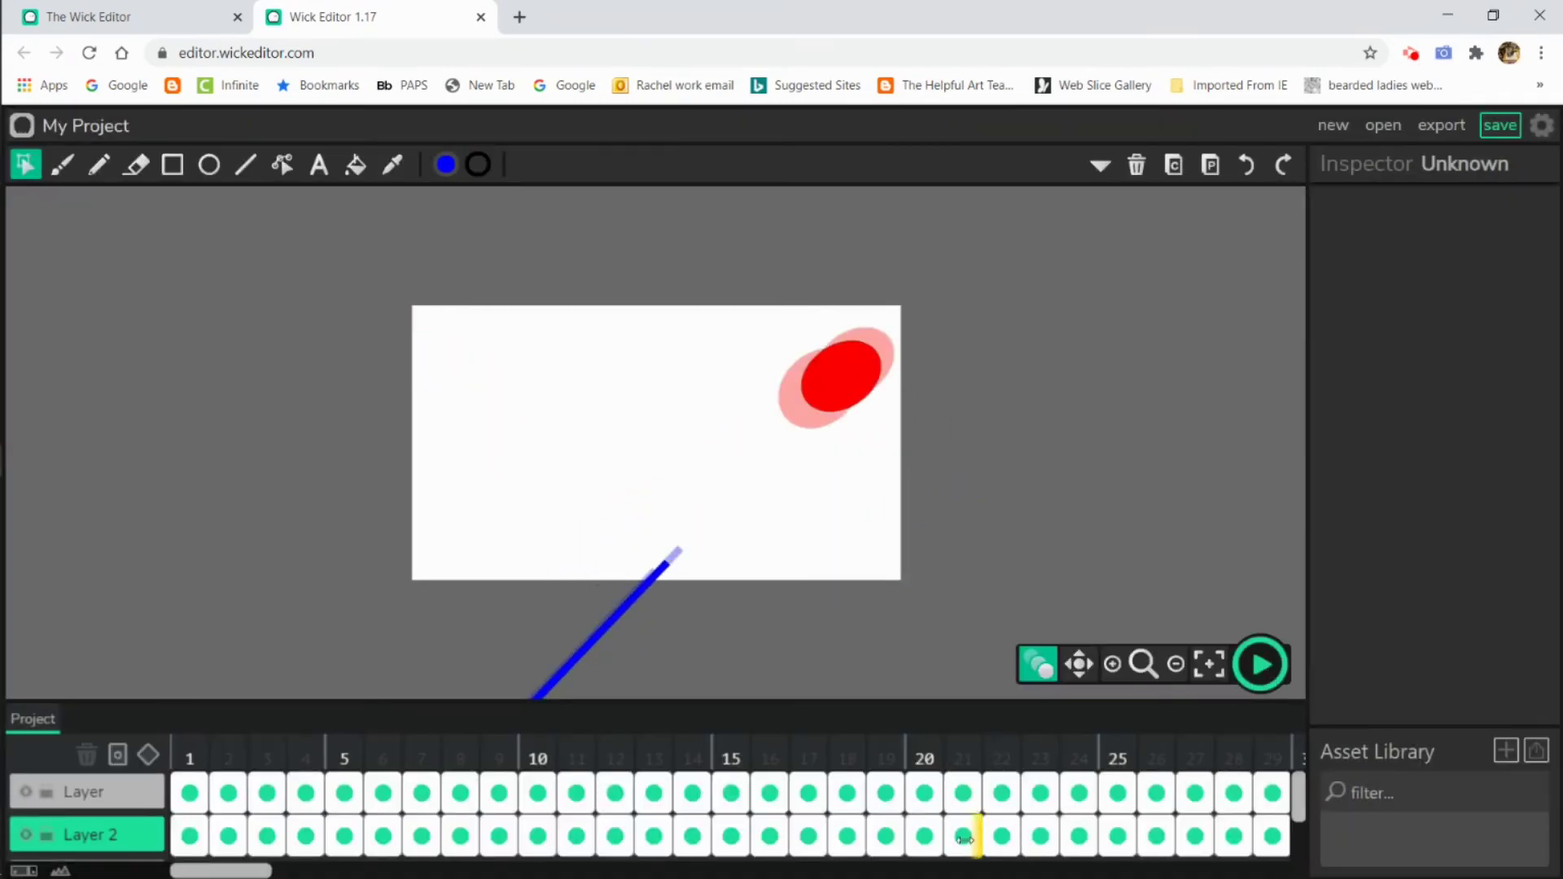
left_click(928, 839)
left_click(888, 838)
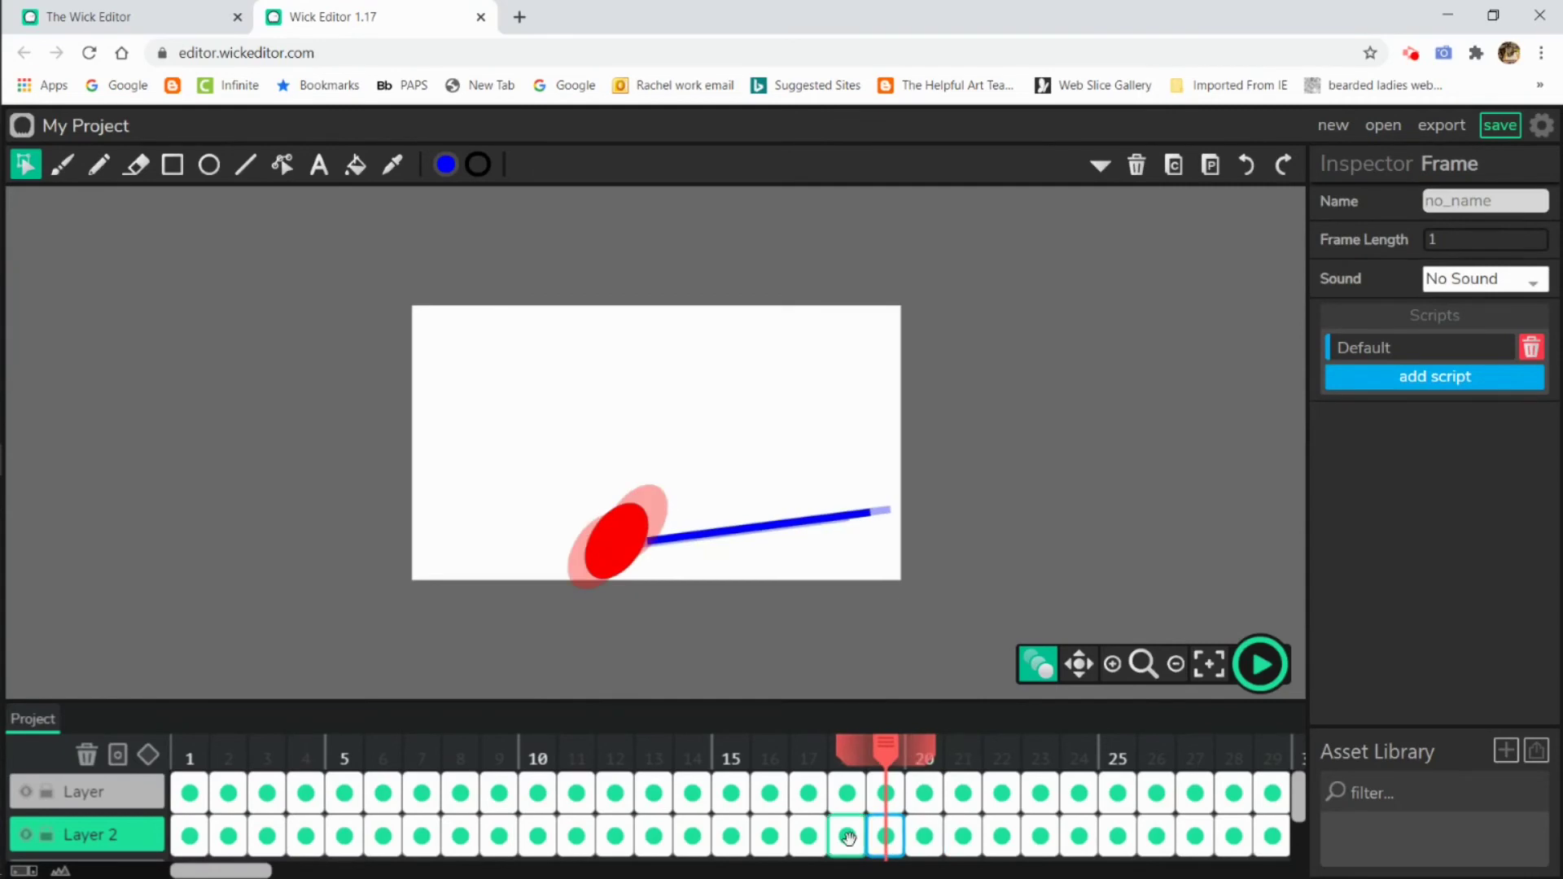
left_click(692, 837)
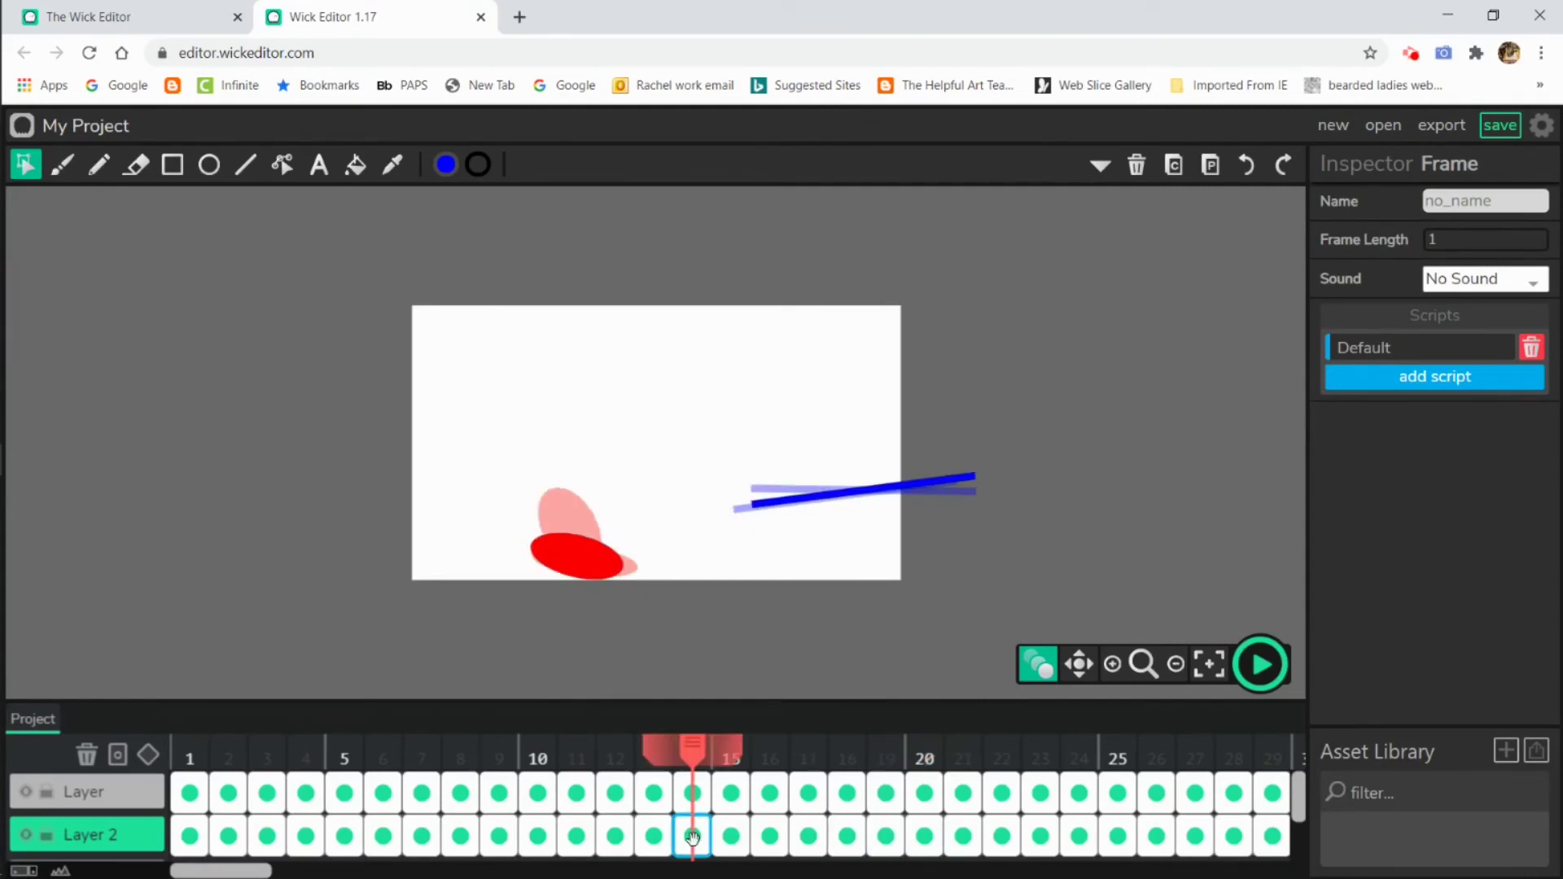
Step through Layer 2 frames 18–20, then select frame 20 on the ball's layer
left_click(777, 836)
left_click(813, 837)
left_click(849, 836)
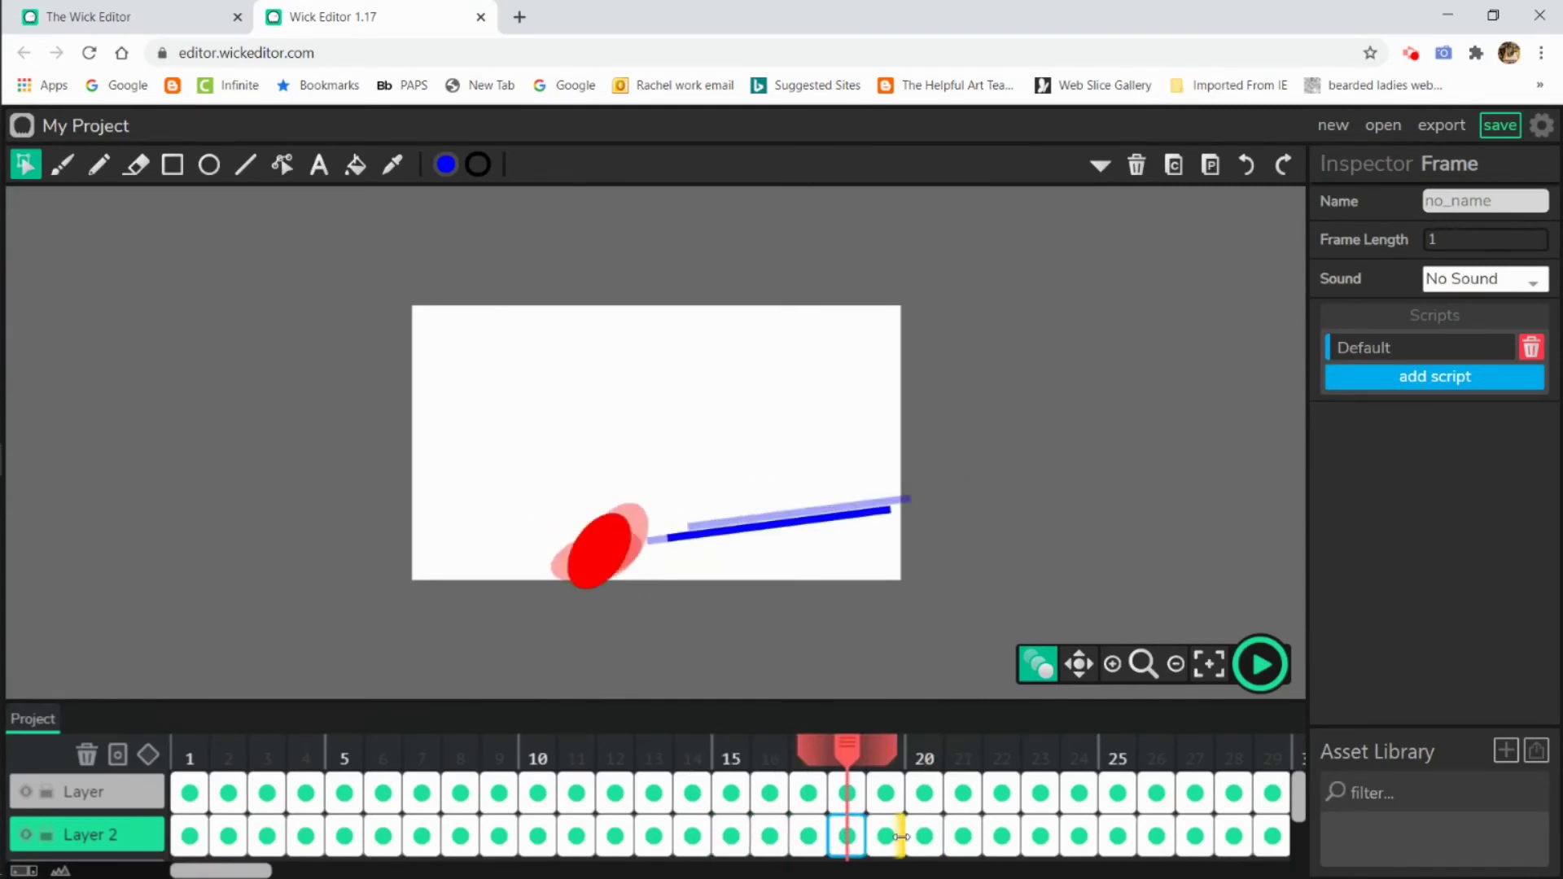
left_click(902, 836)
left_click(930, 834)
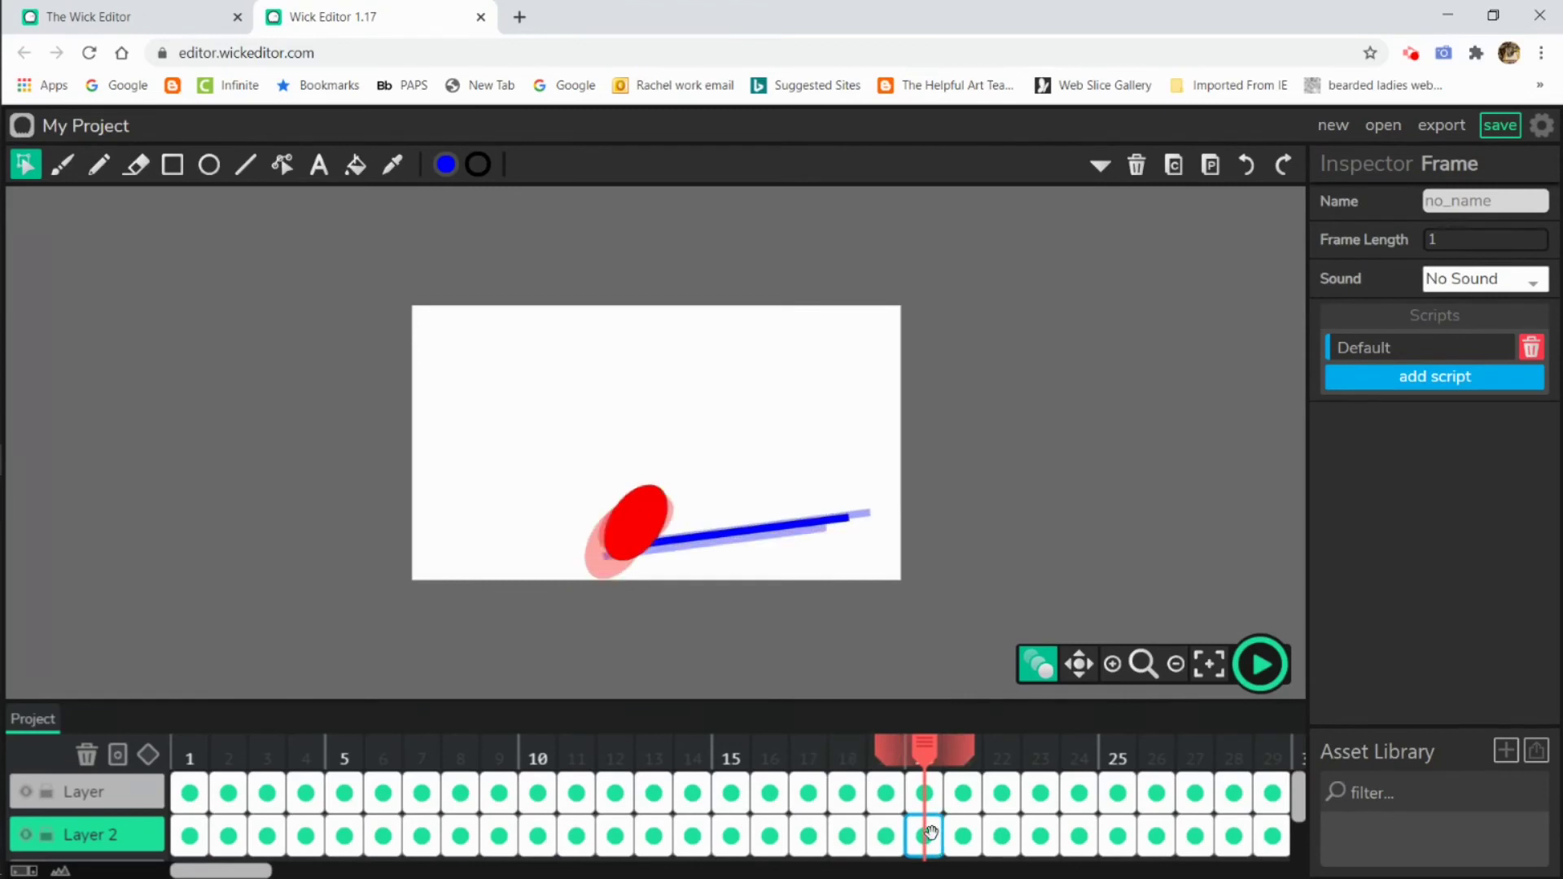
left_click(924, 792)
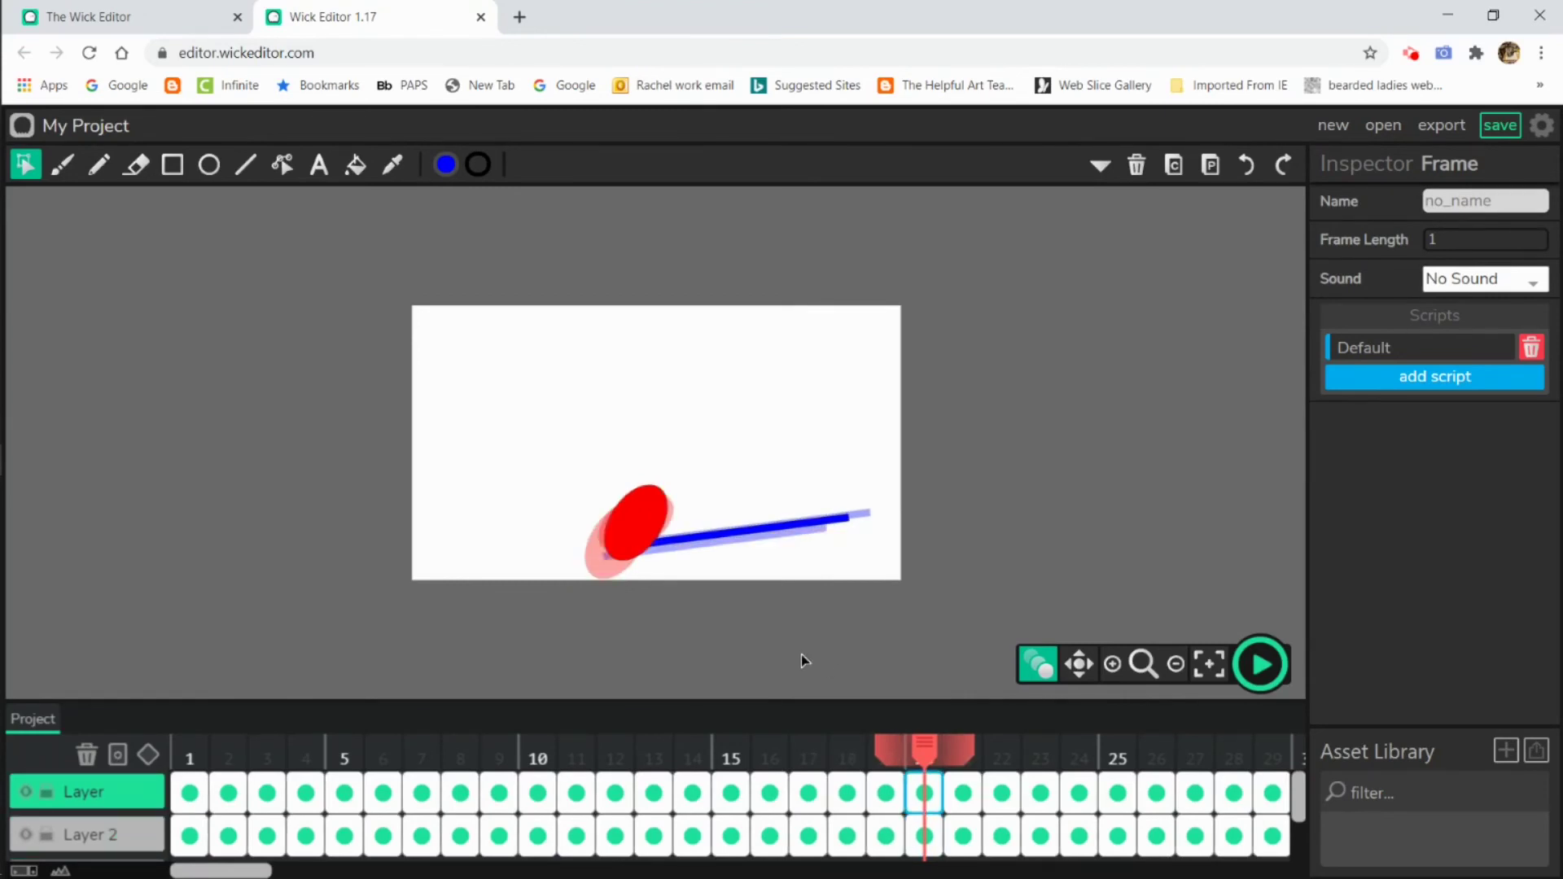
Tilt the frame 20 ball about 23° and move it up-left, then select frame 21's ball
left_click(640, 530)
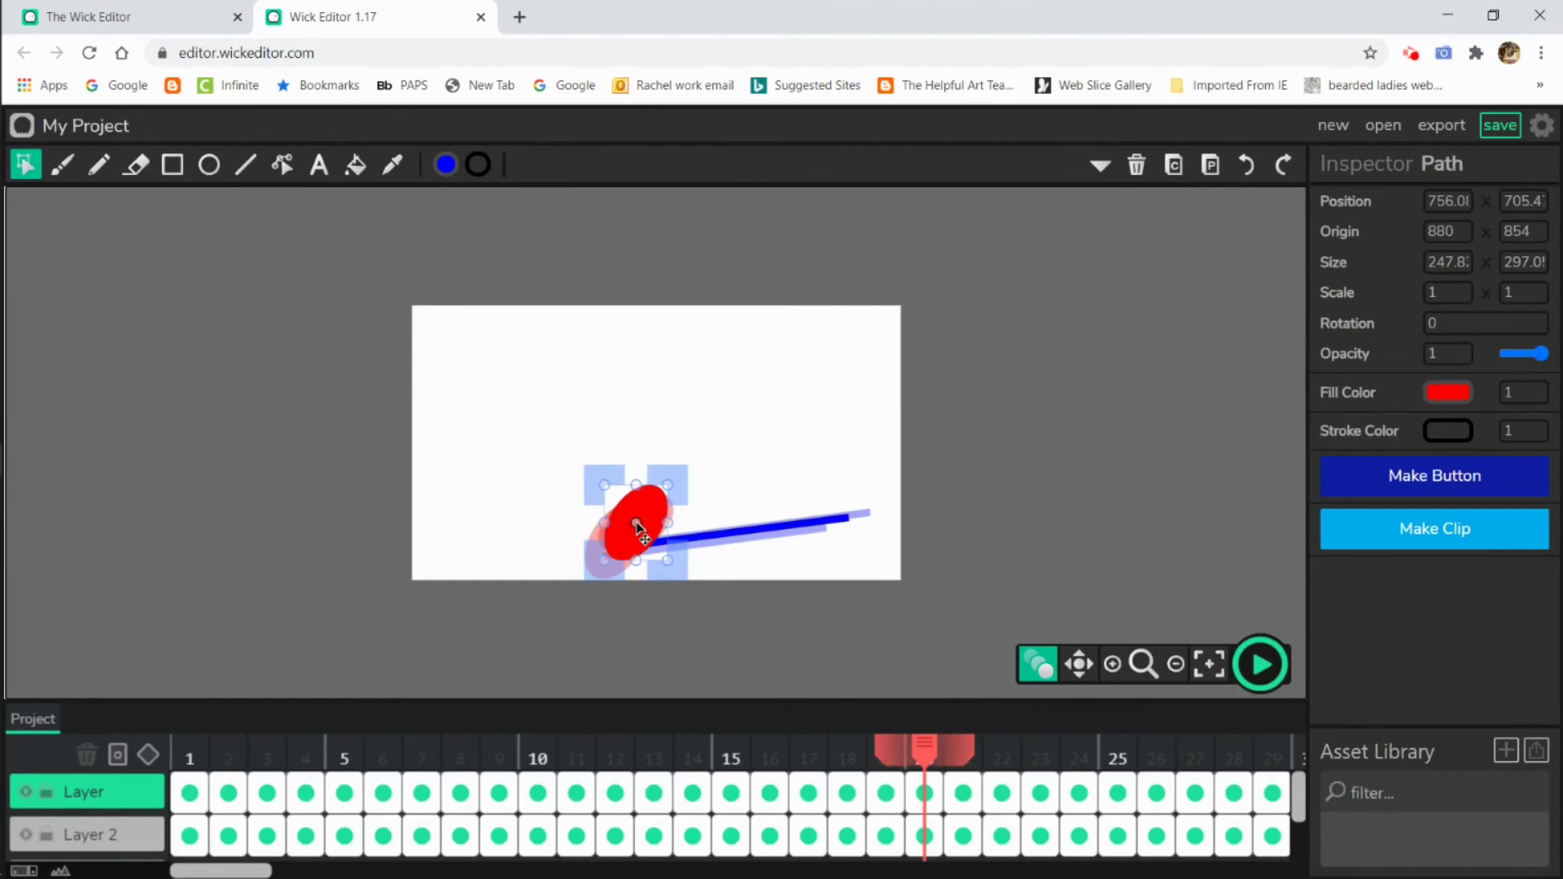
left_click_drag(680, 471, 661, 461)
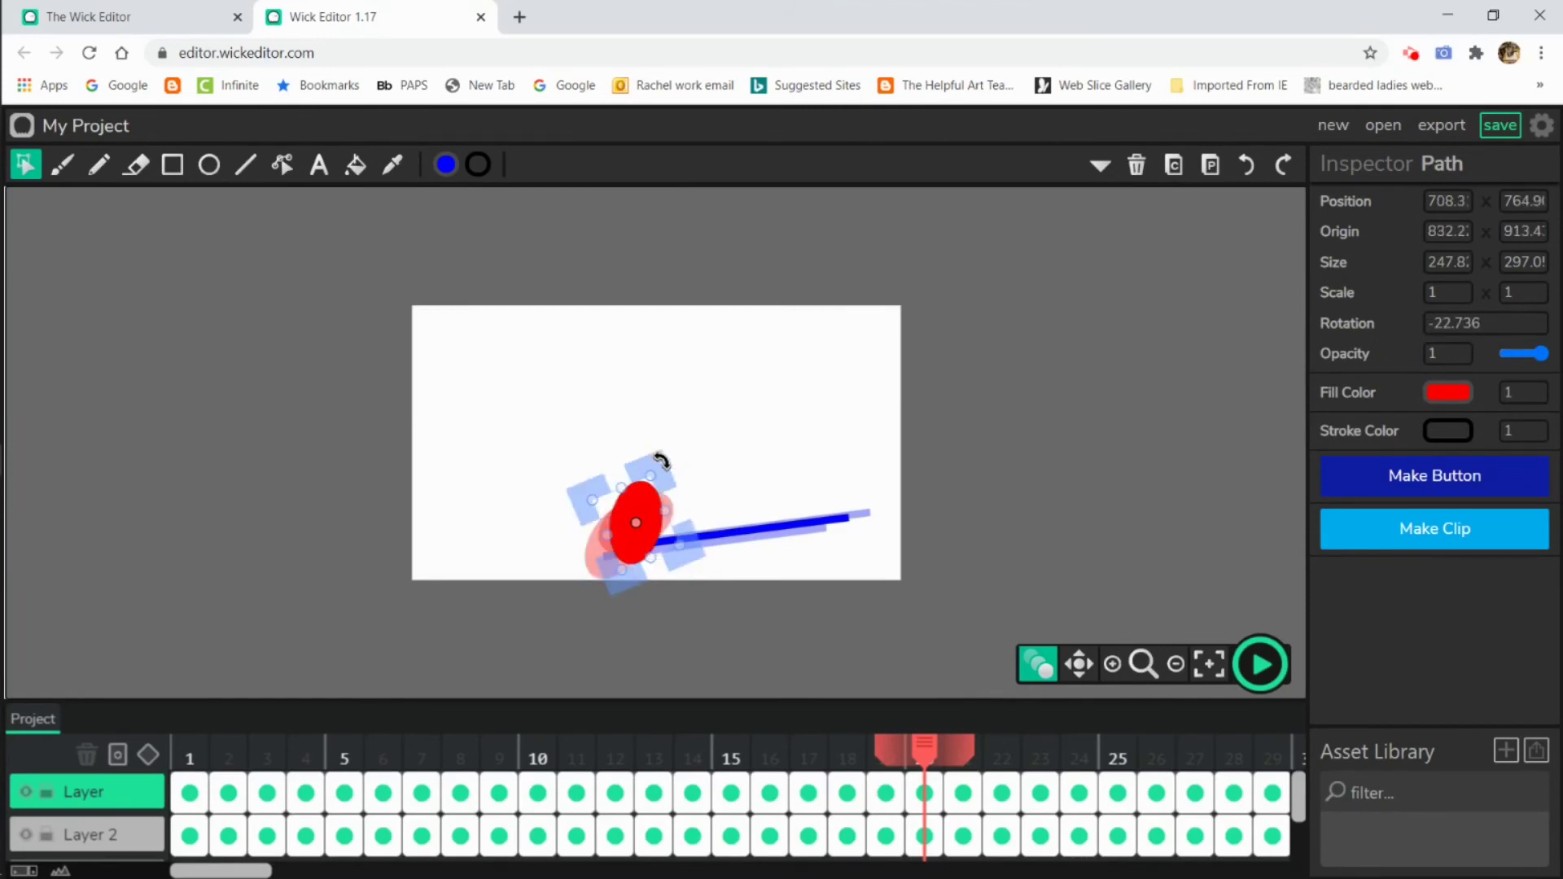
left_click_drag(637, 552, 658, 556)
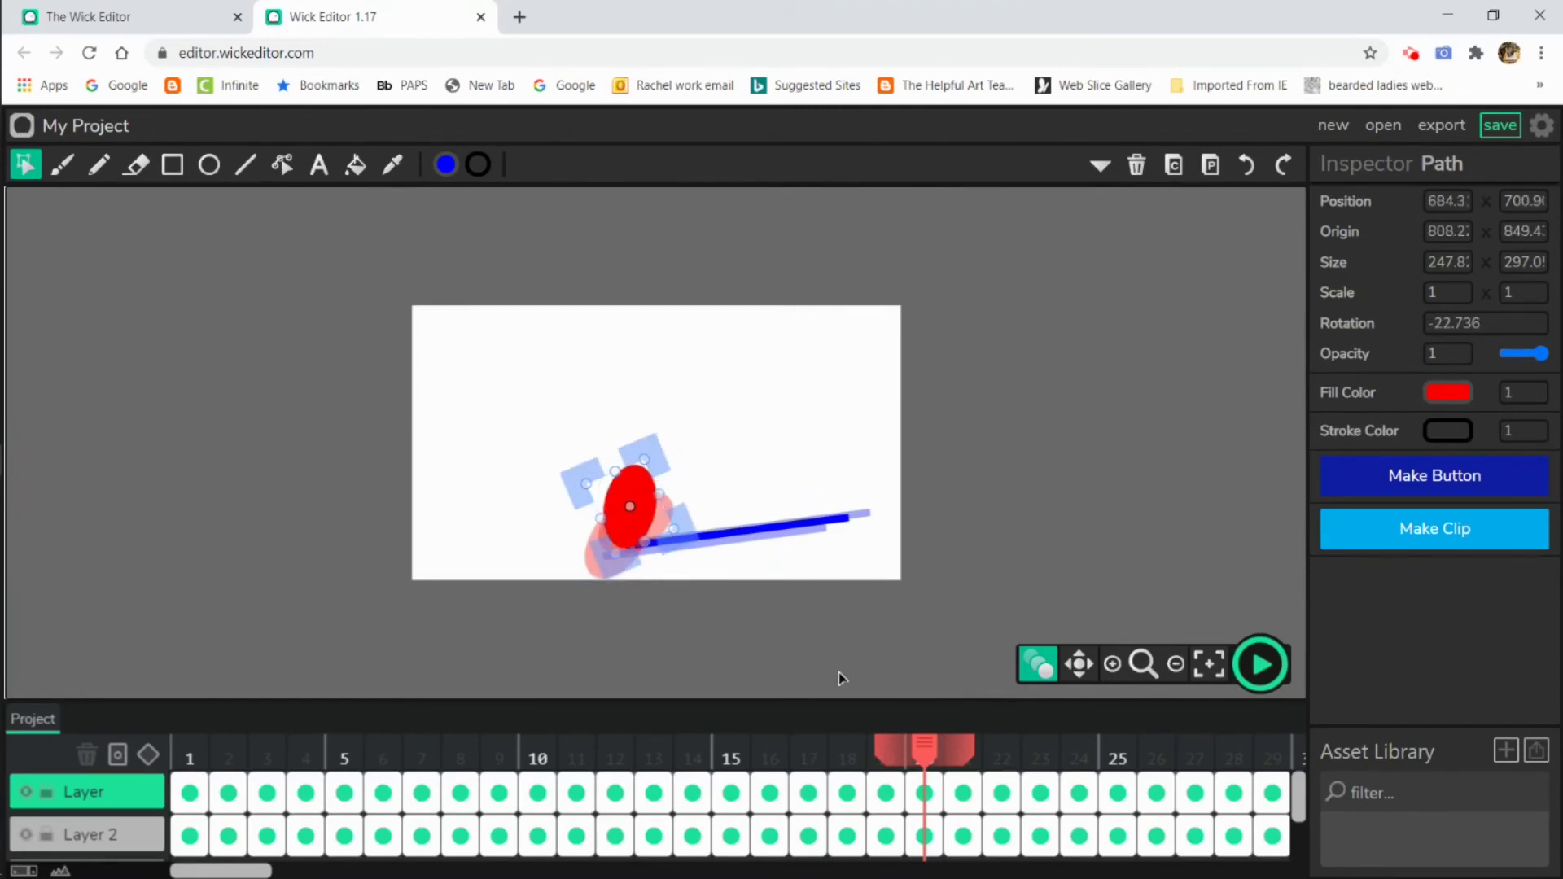
left_click(963, 838)
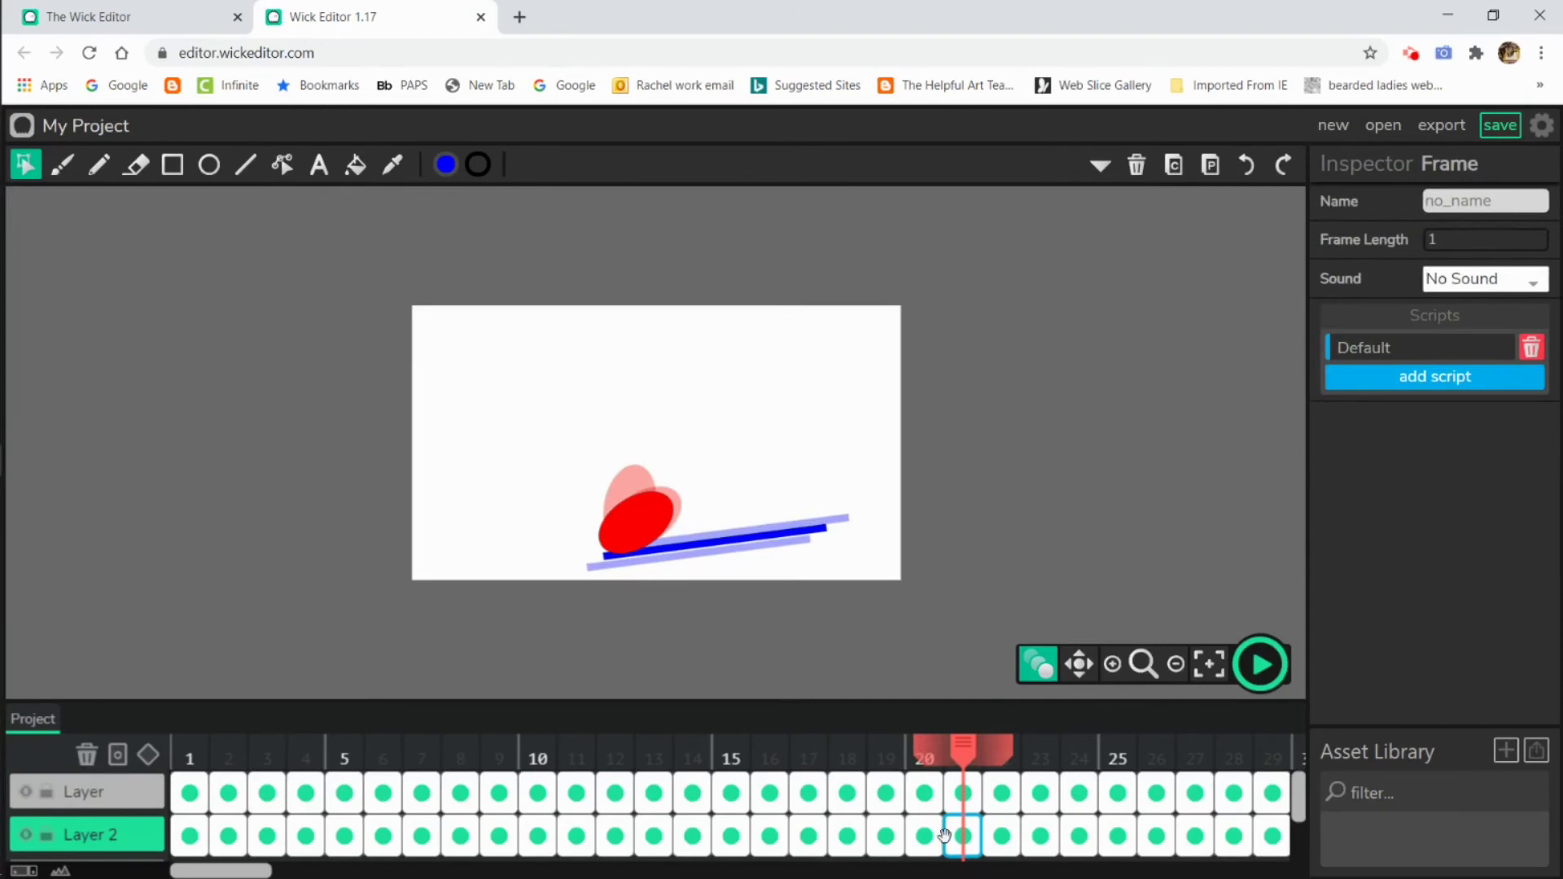
left_click(638, 530)
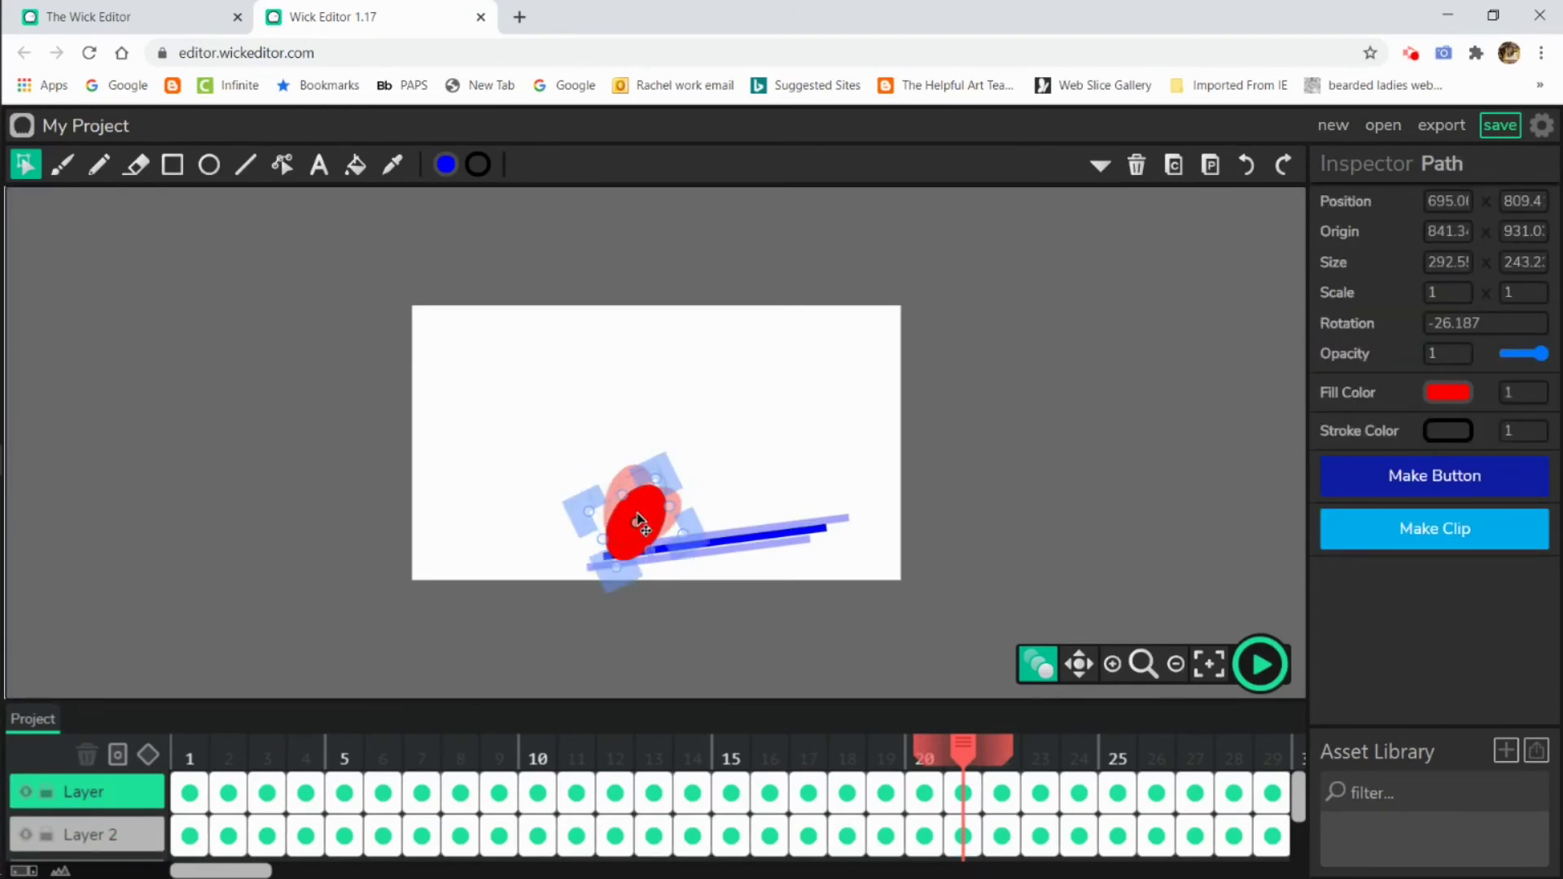
key("ctrl+z")
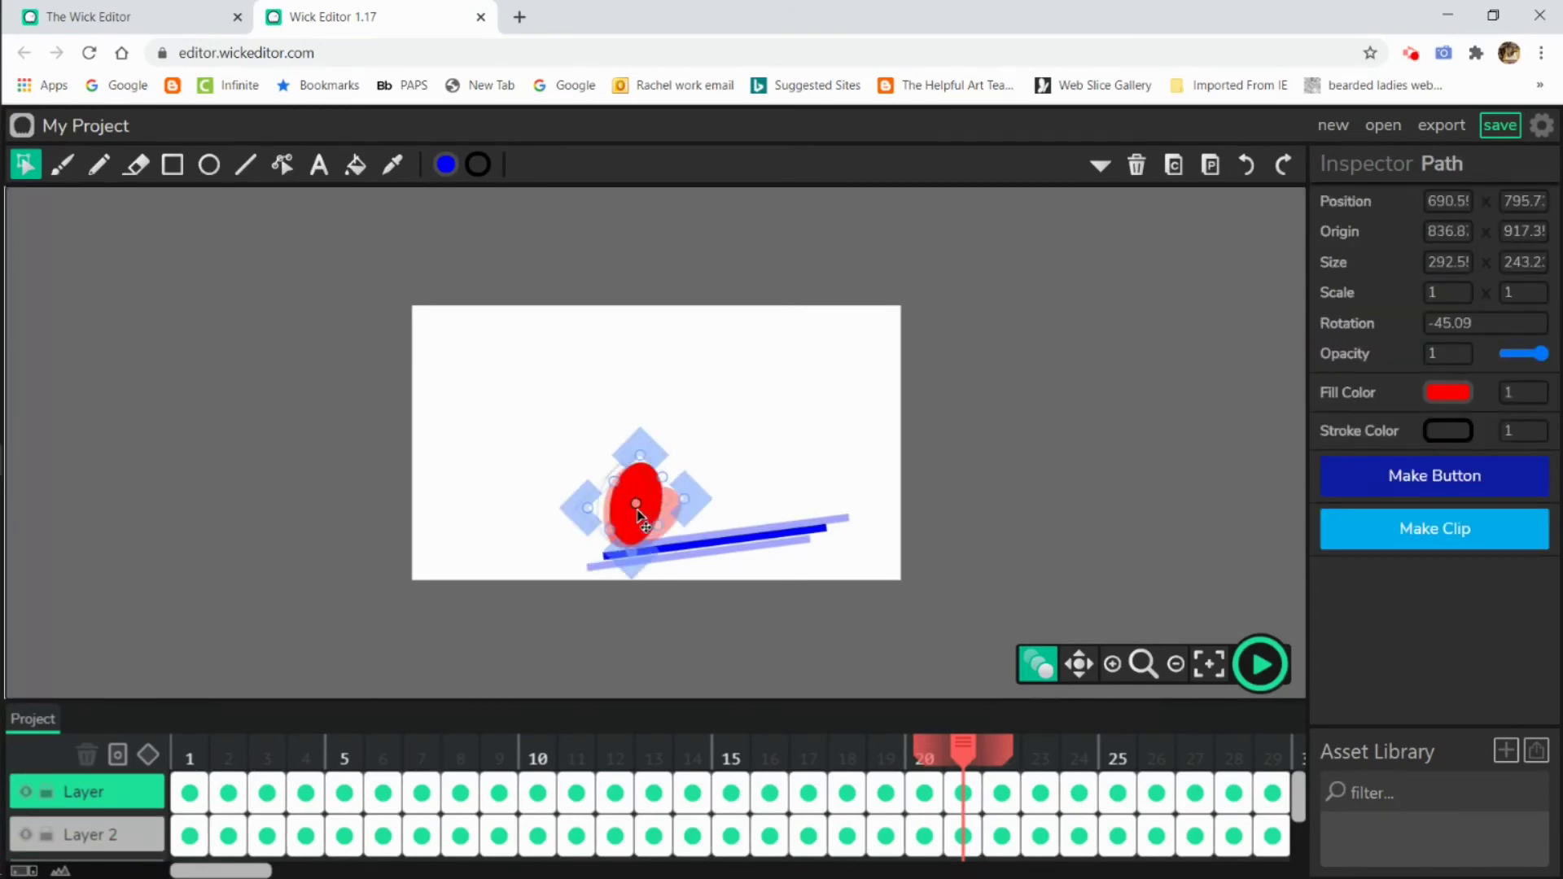
Rotate the frame 22 ball to about -58° and shift it up-left, then tilt the frame 23 ball
left_click(1001, 838)
left_click(655, 528)
left_click_drag(680, 474, 619, 443)
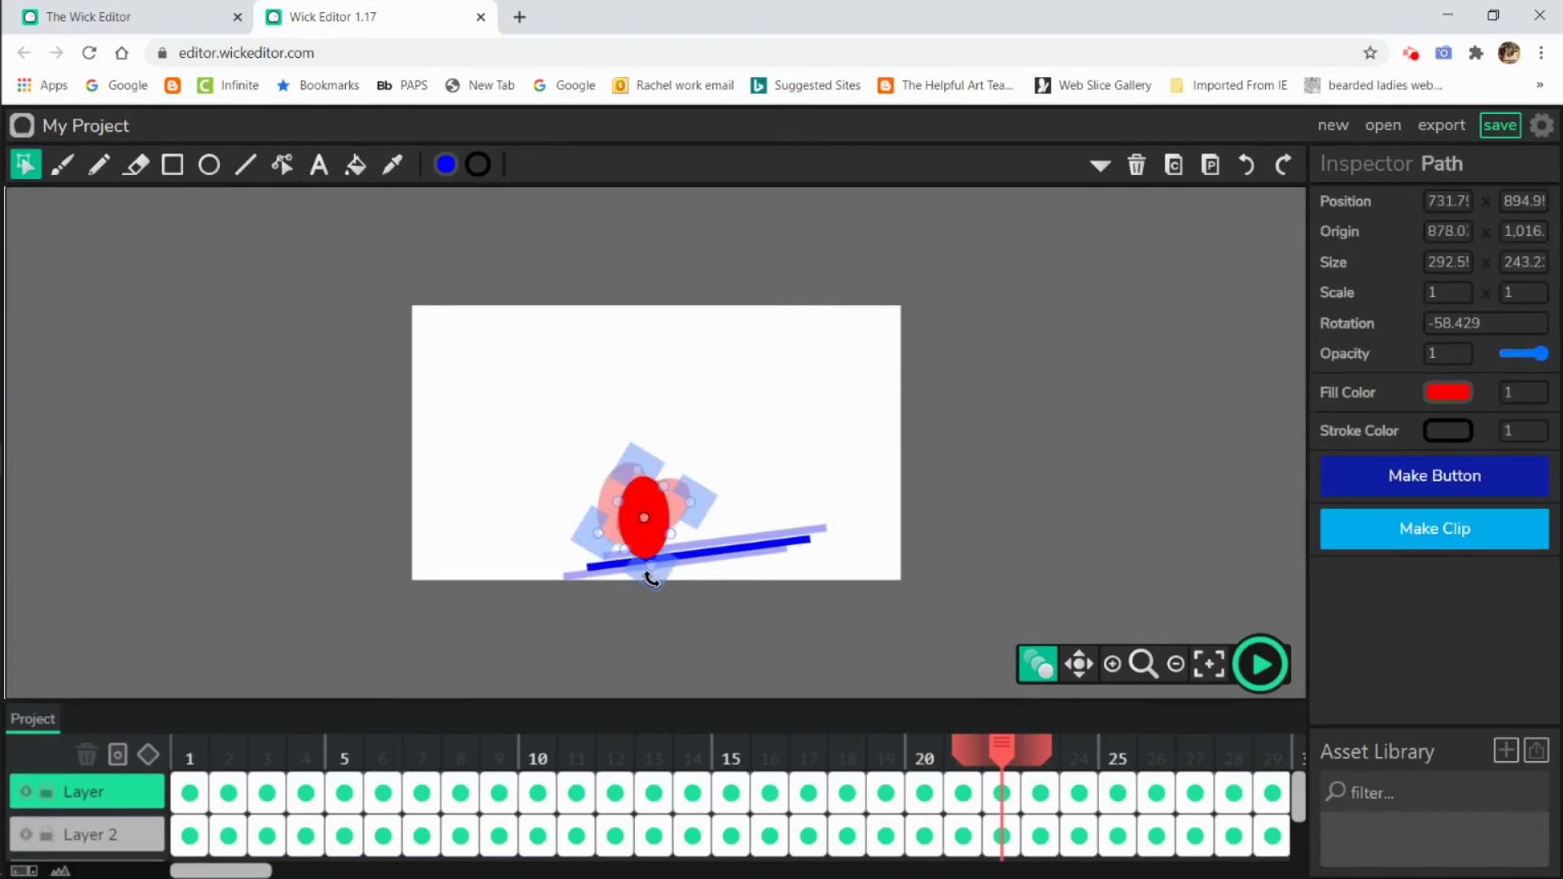
left_click_drag(645, 579, 639, 504)
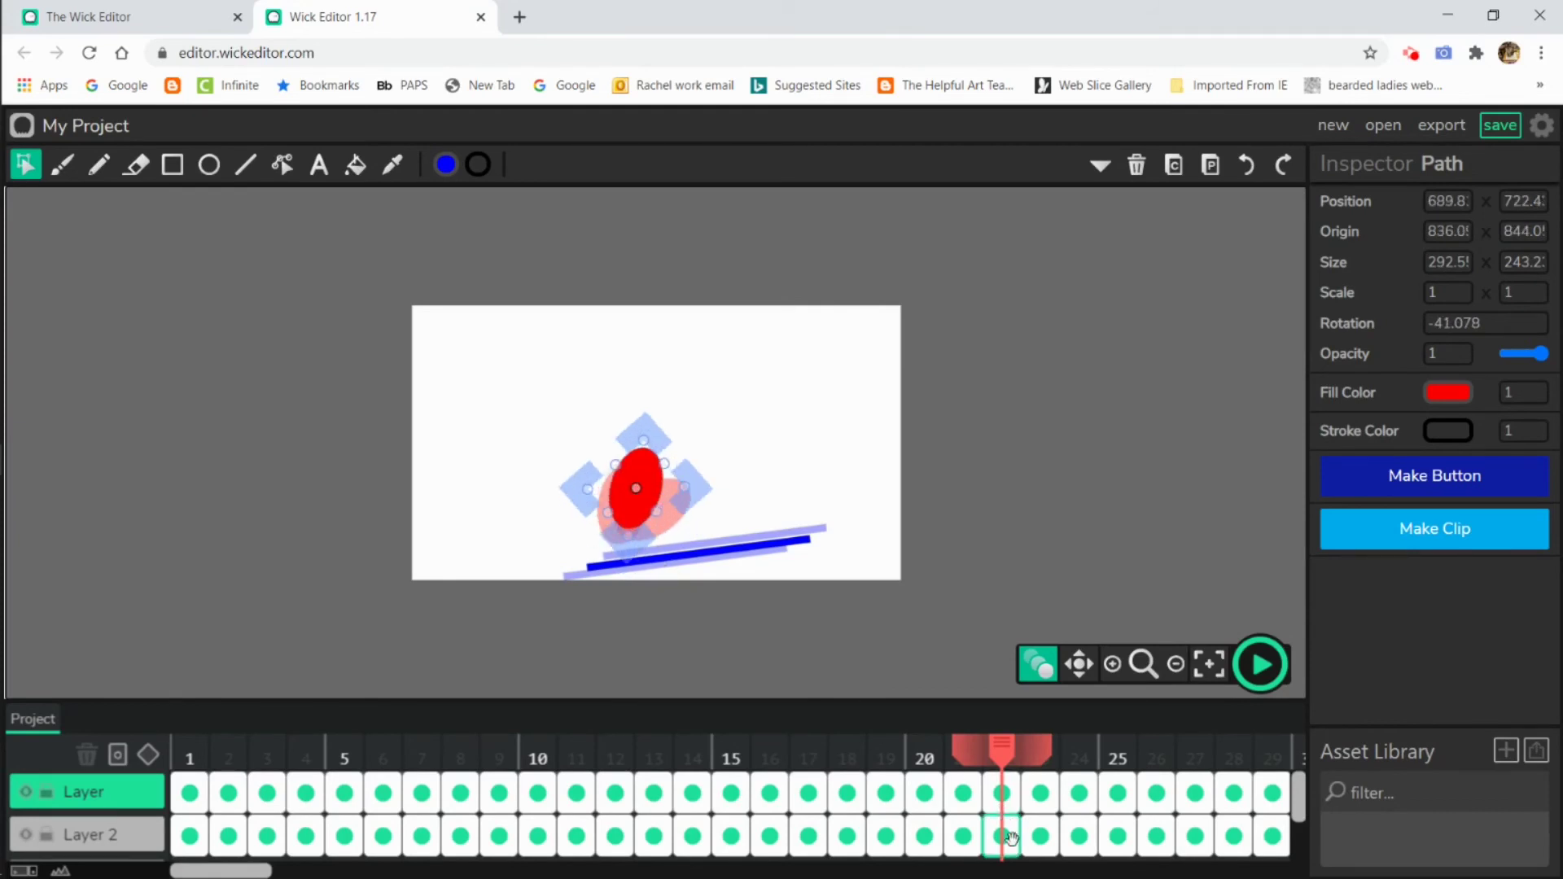
left_click(1040, 837)
left_click(649, 505)
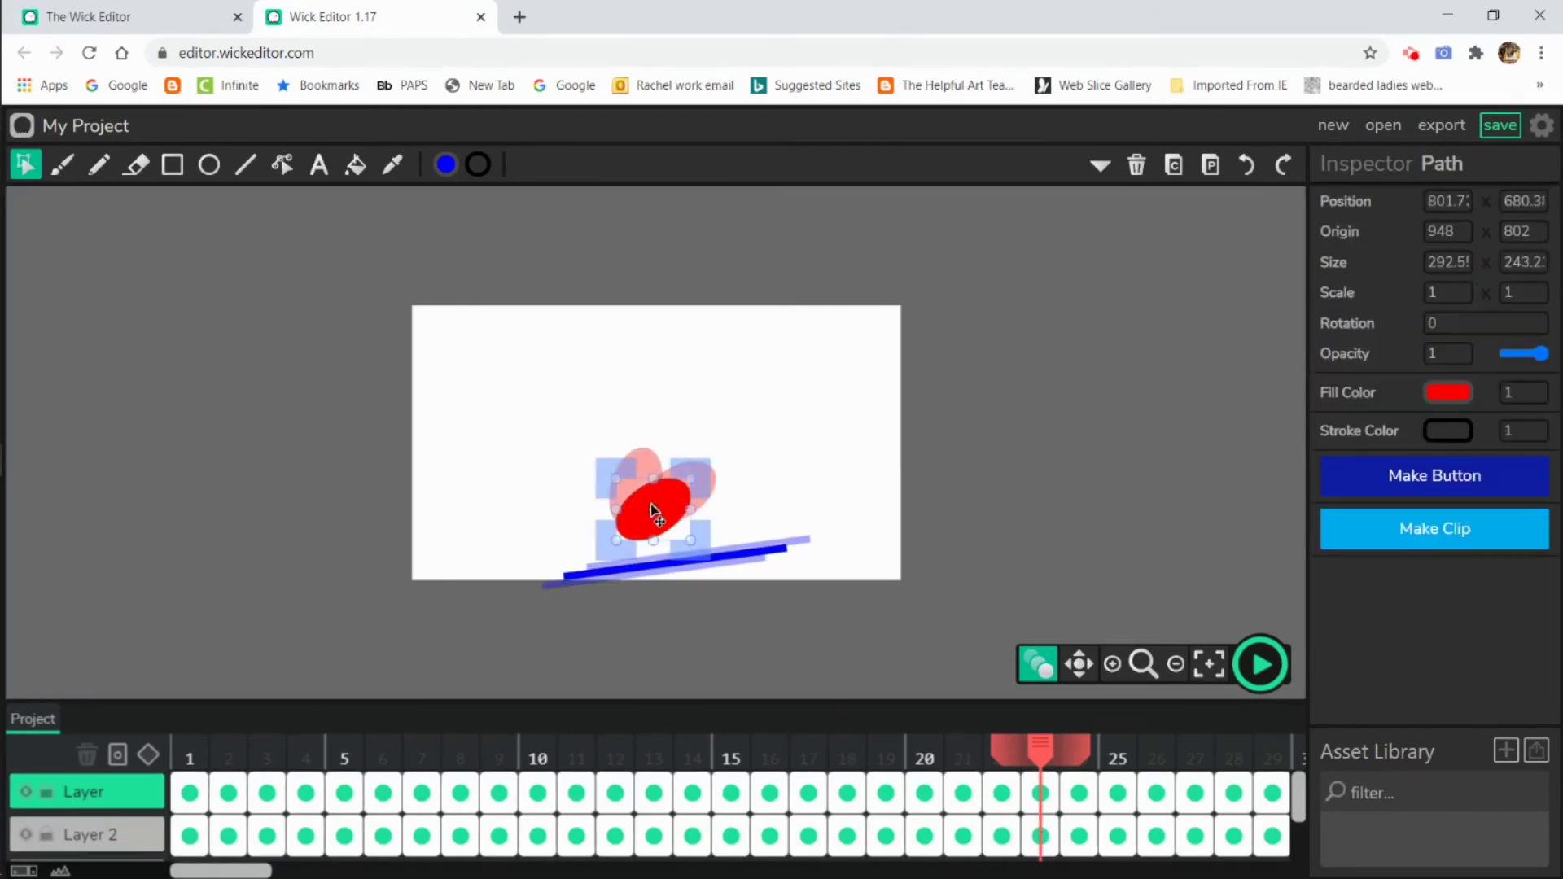
mouse_move(656, 453)
left_mouse_down()
mouse_move(693, 456)
mouse_move(640, 458)
left_mouse_up()
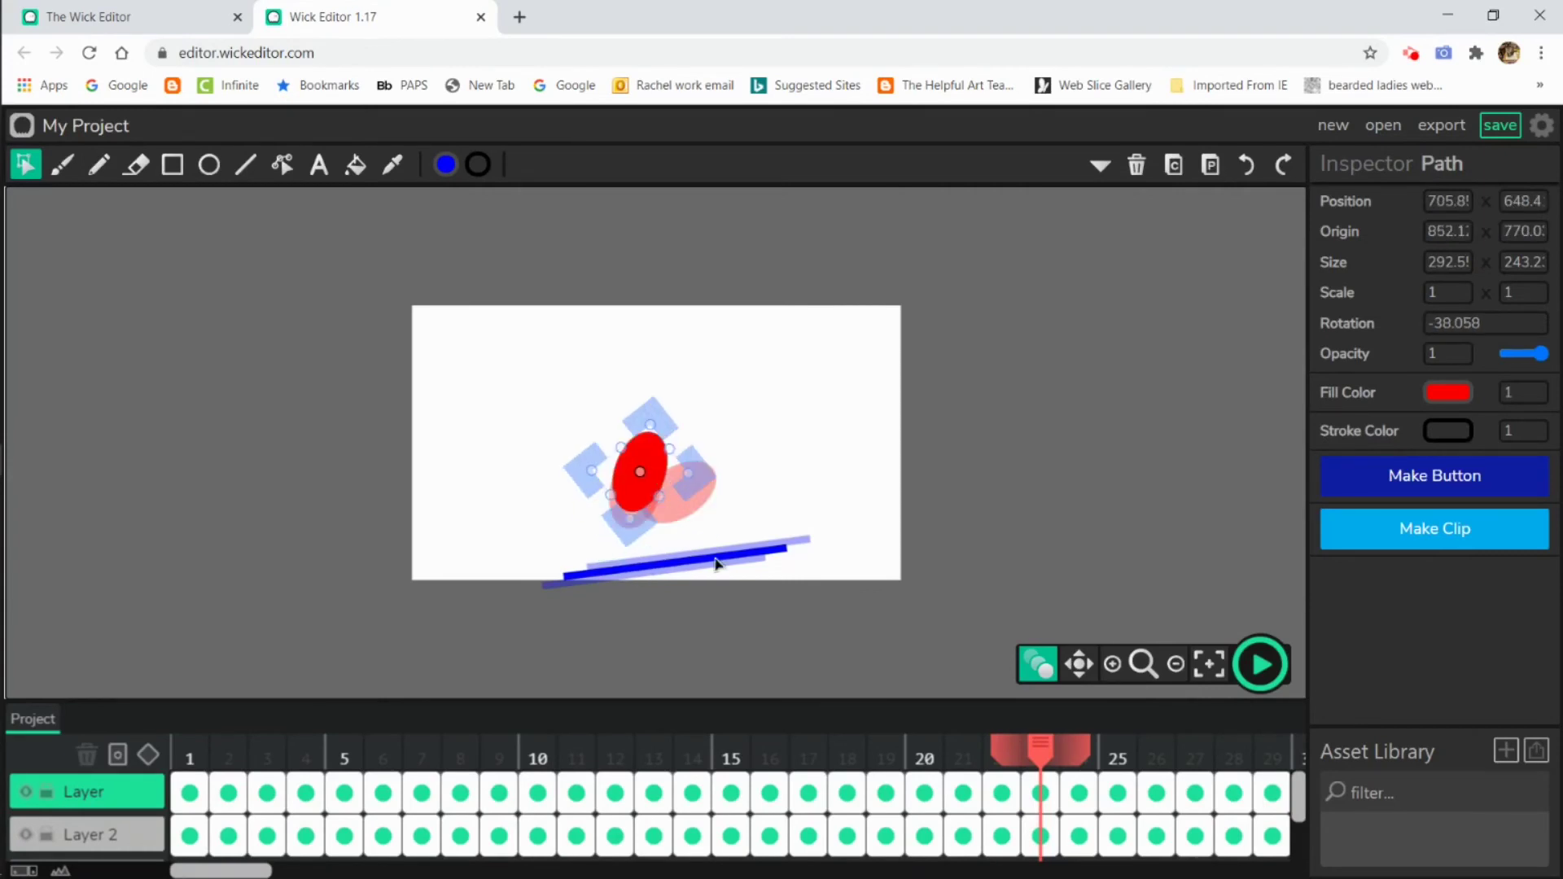
Rotate the frame 24 ball upright and move it up and to the left
left_click(1080, 841)
left_click(679, 495)
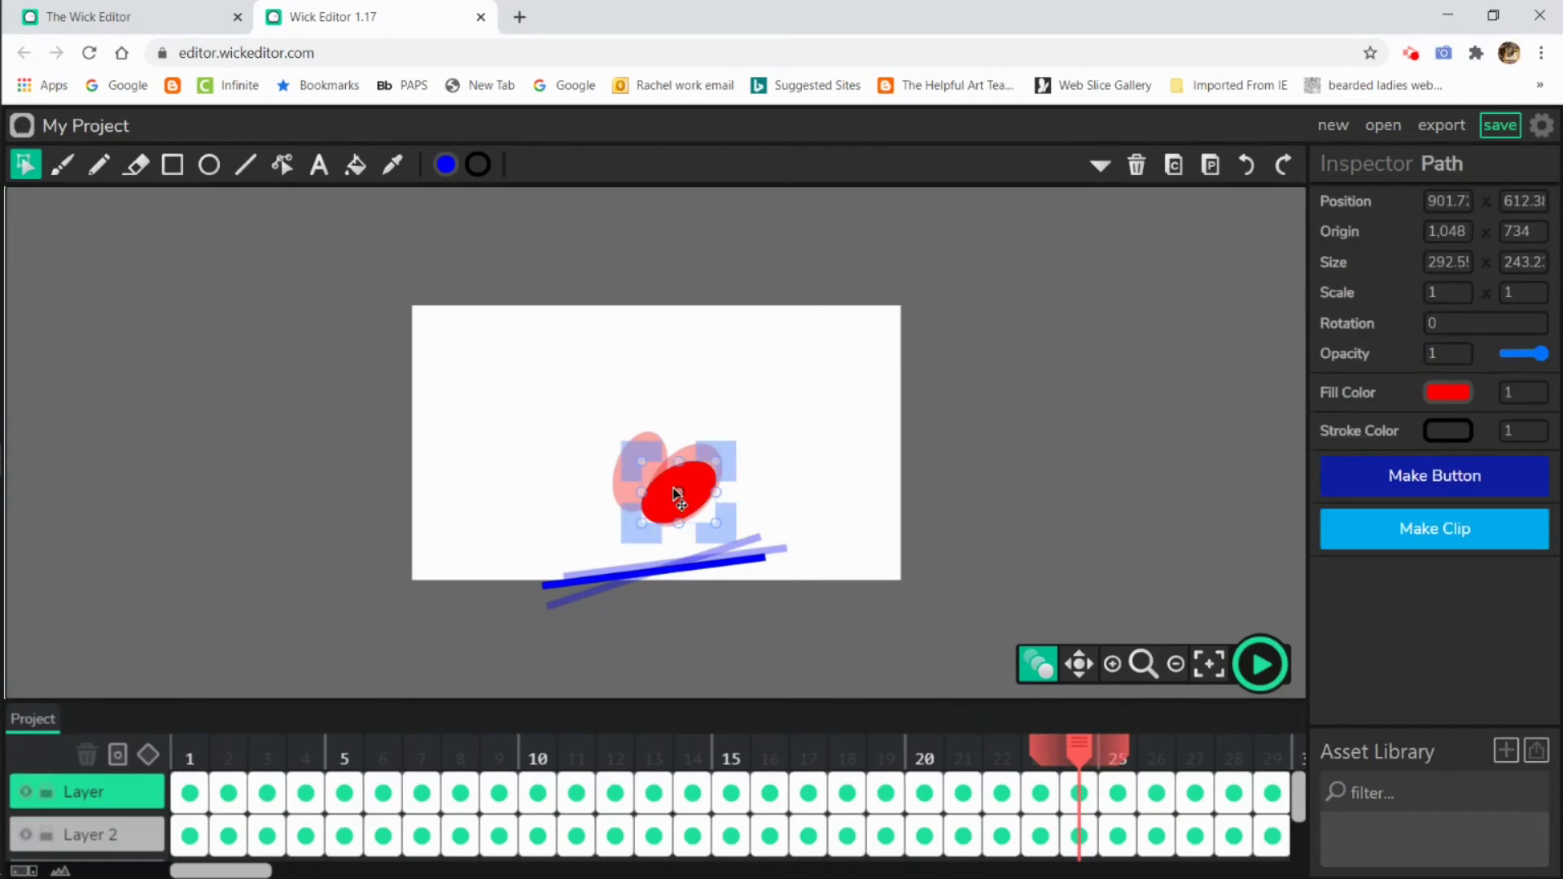
left_click(716, 430)
left_click(716, 472)
left_click_drag(713, 460, 651, 423)
left_click_drag(666, 544, 680, 522)
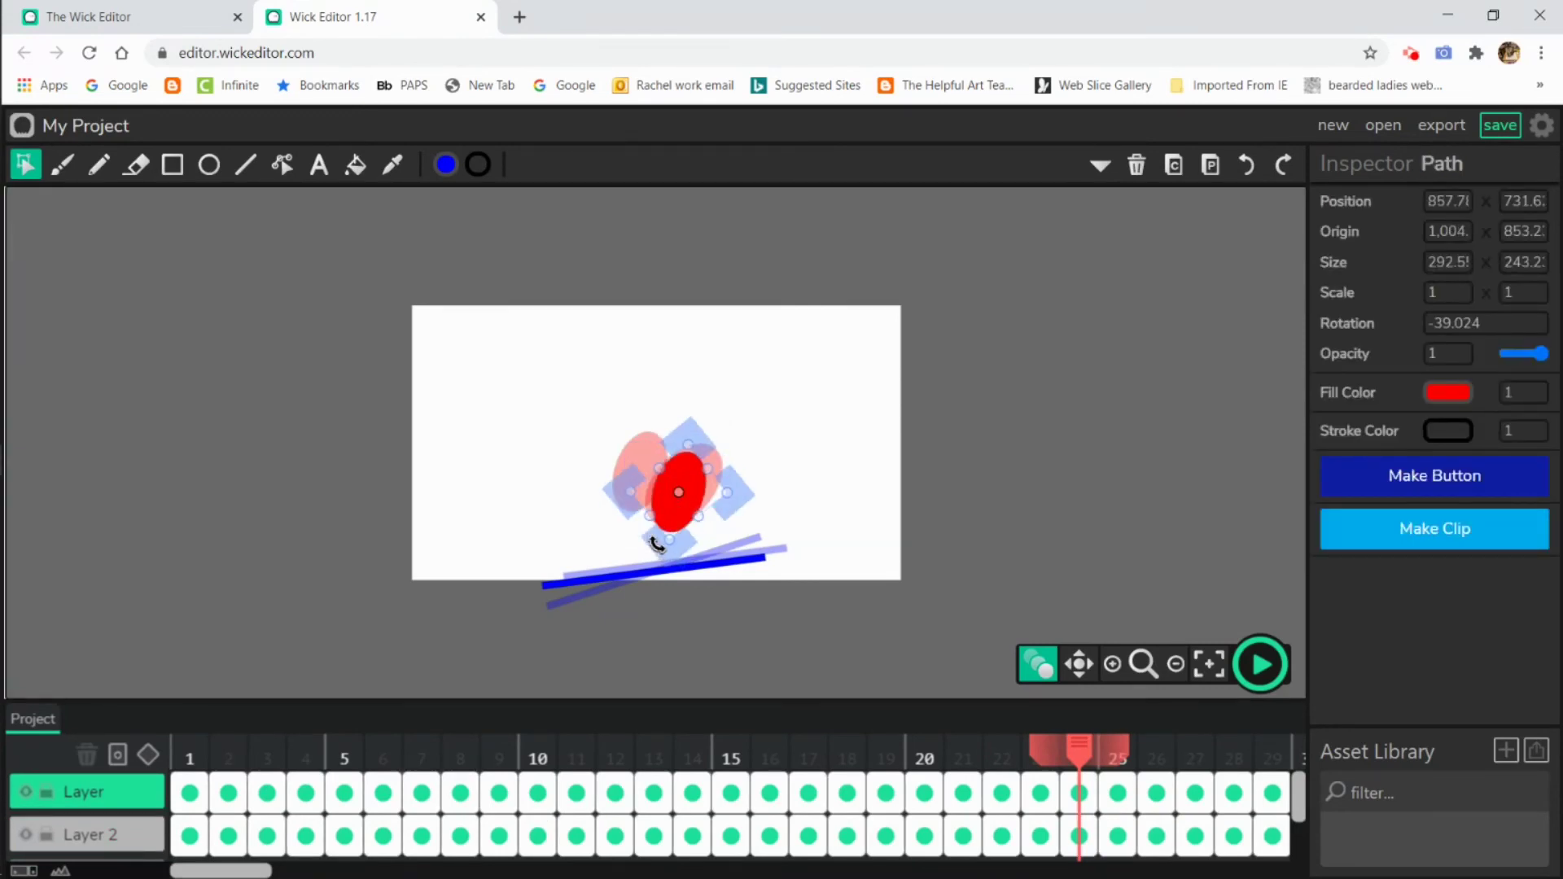
left_click_drag(672, 468, 642, 422)
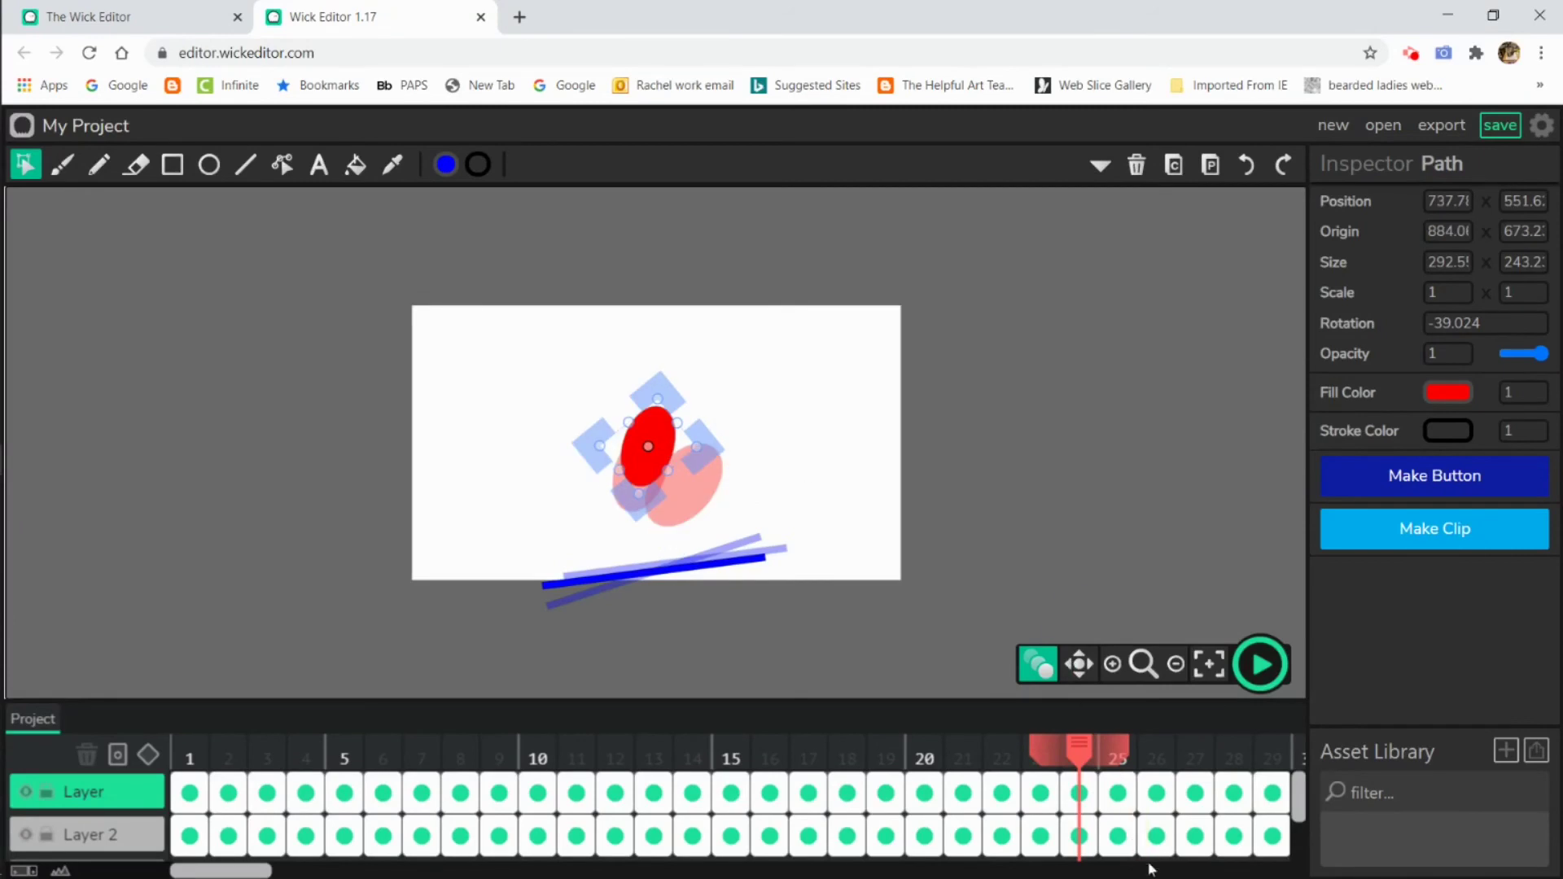
Raise the ball in frames 25 and 26 higher above the line
left_click(1118, 836)
left_click(692, 498)
left_click_drag(700, 493, 743, 533)
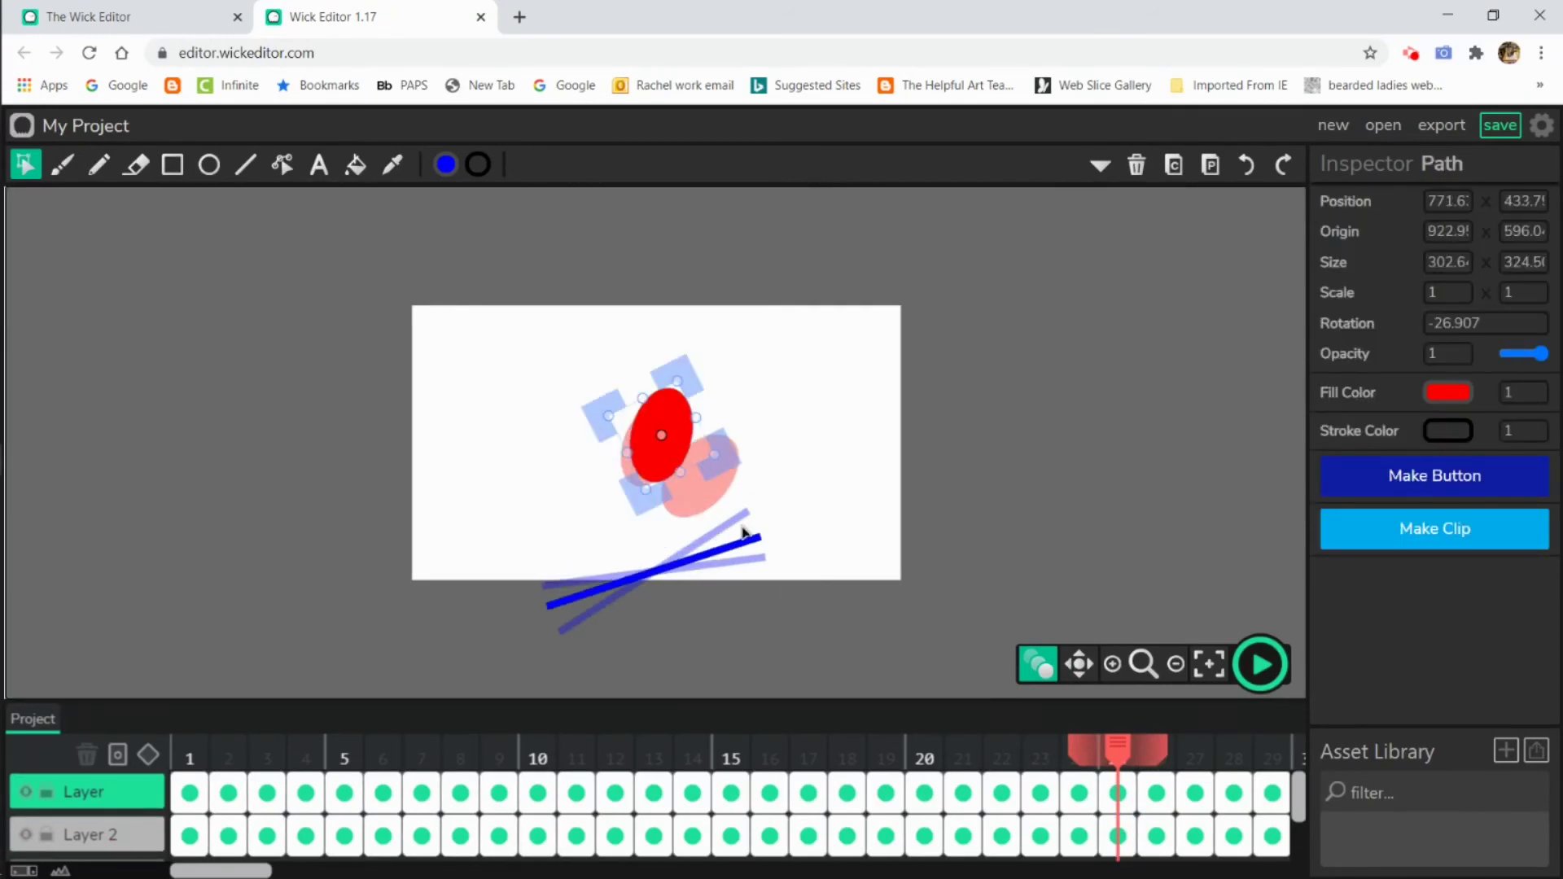
left_click(1157, 836)
left_click(698, 487)
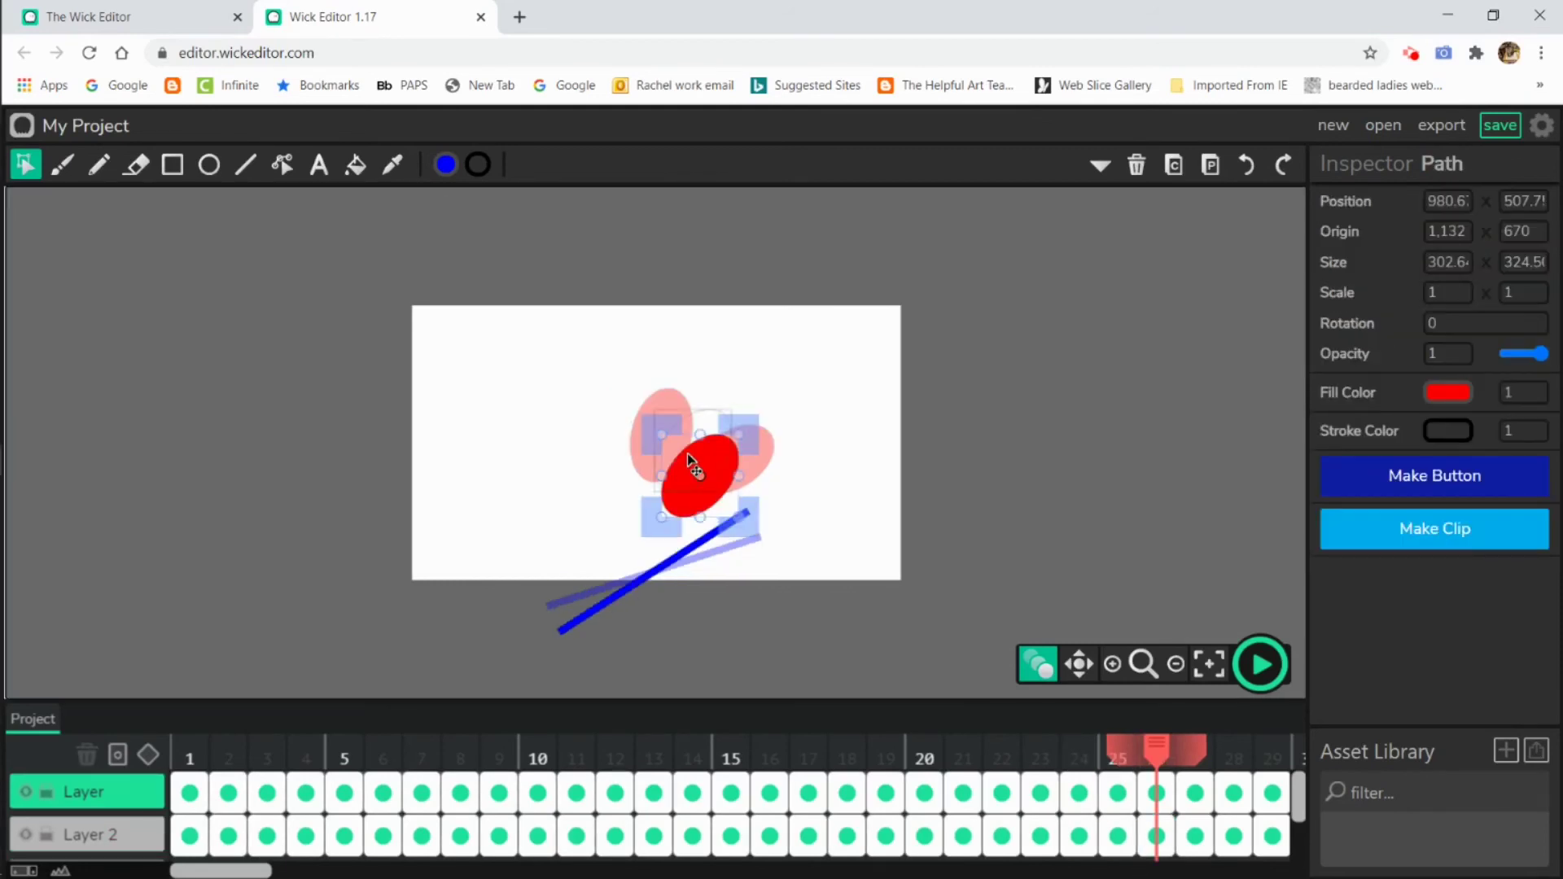
left_click_drag(692, 464, 737, 412)
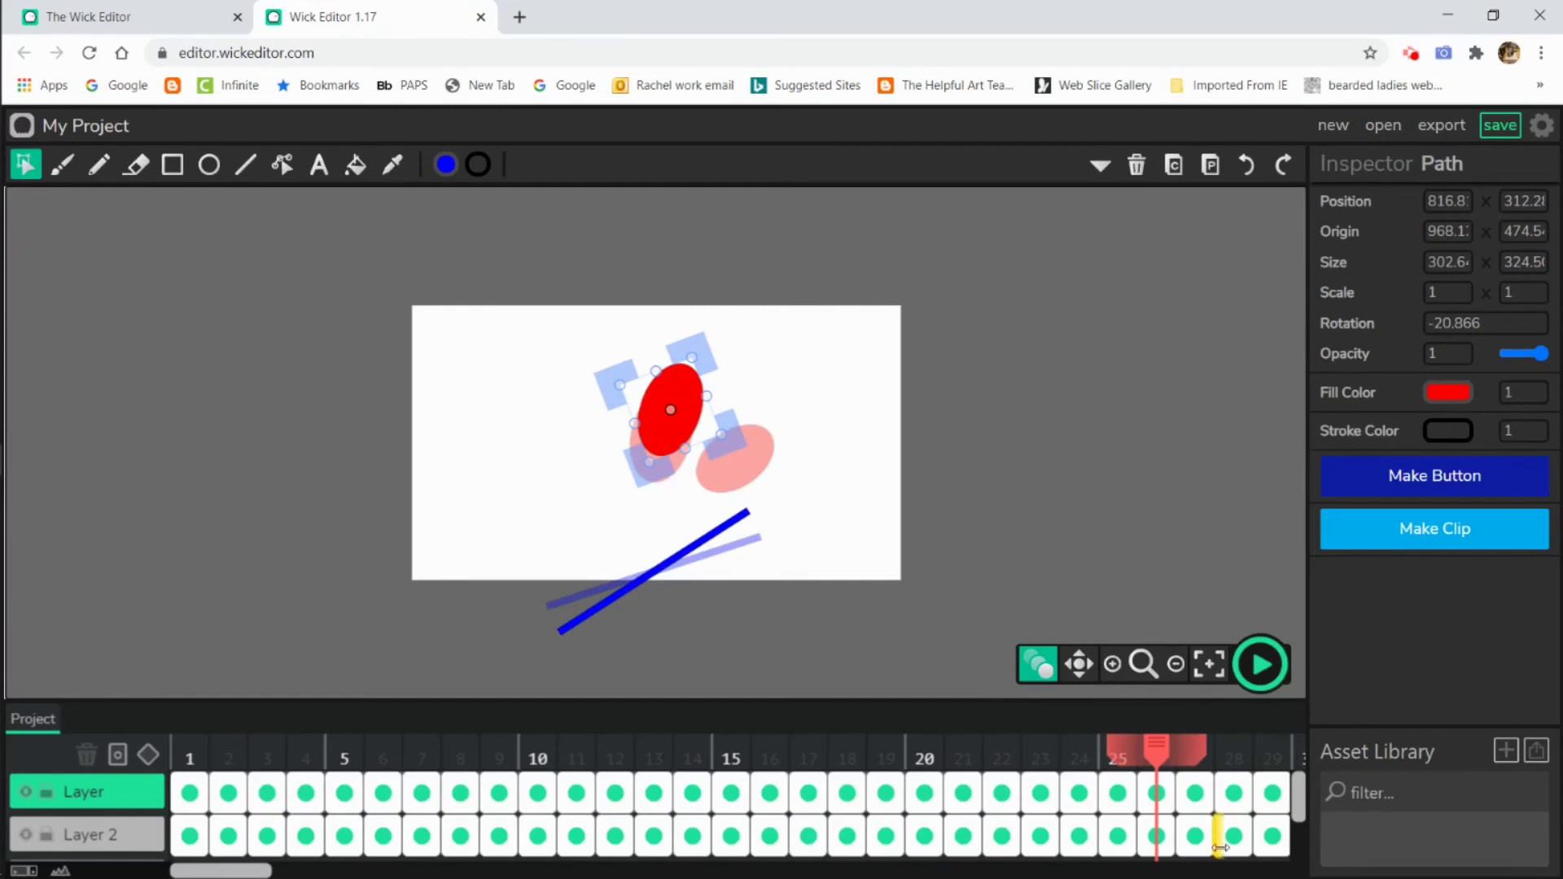
Move the frame 27 ball up-left, tilted to about -30°, then tilt and raise the frame 28 ball
left_click(1195, 839)
left_click_drag(739, 470, 715, 368)
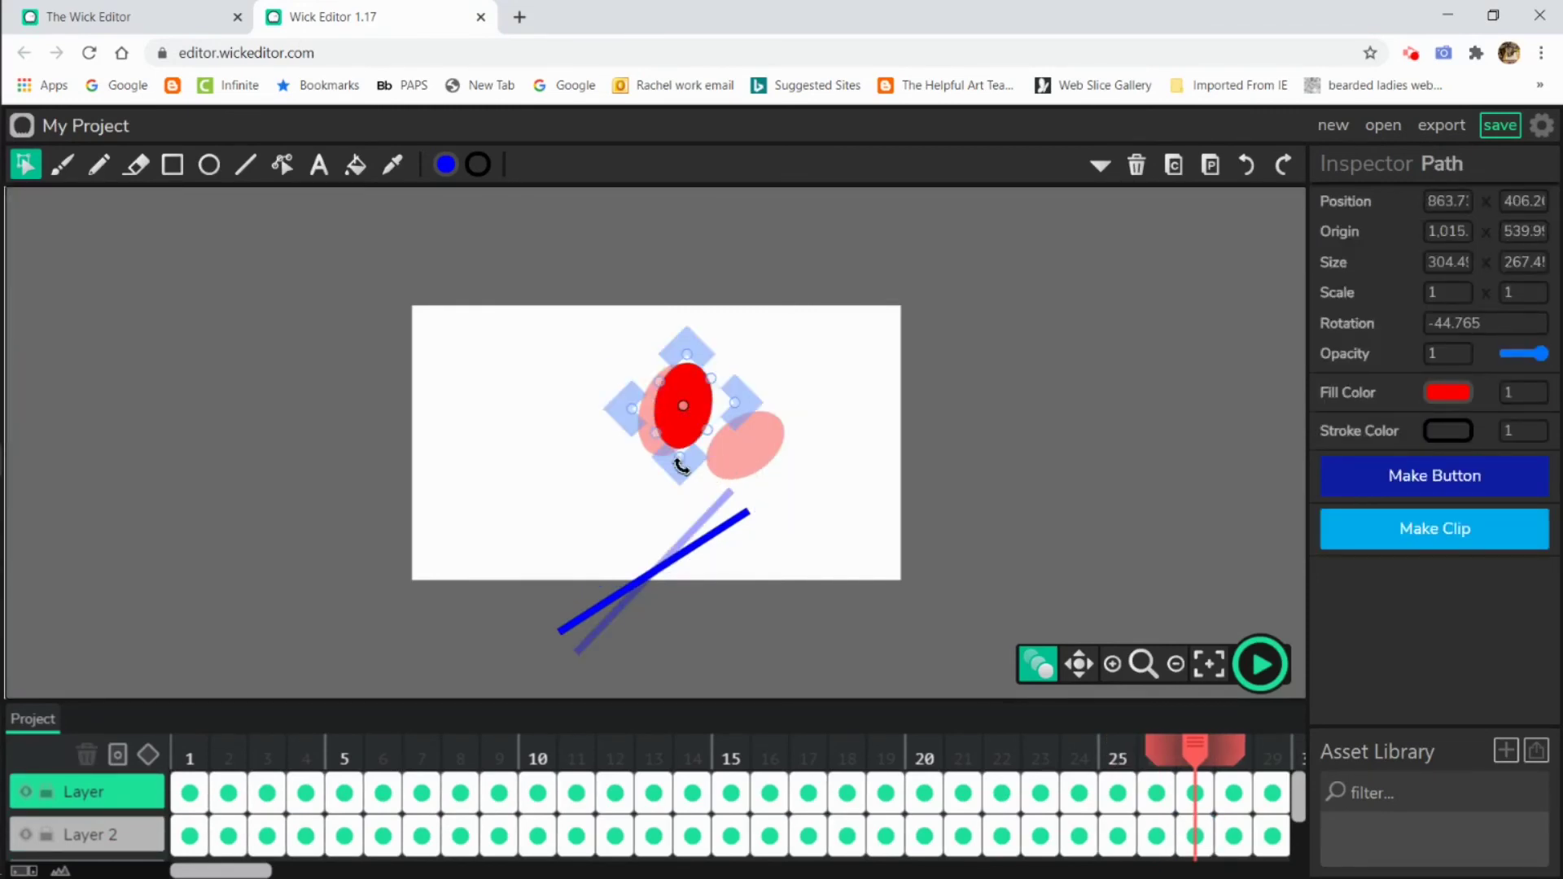
left_click_drag(681, 466, 666, 467)
left_click_drag(688, 415, 686, 404)
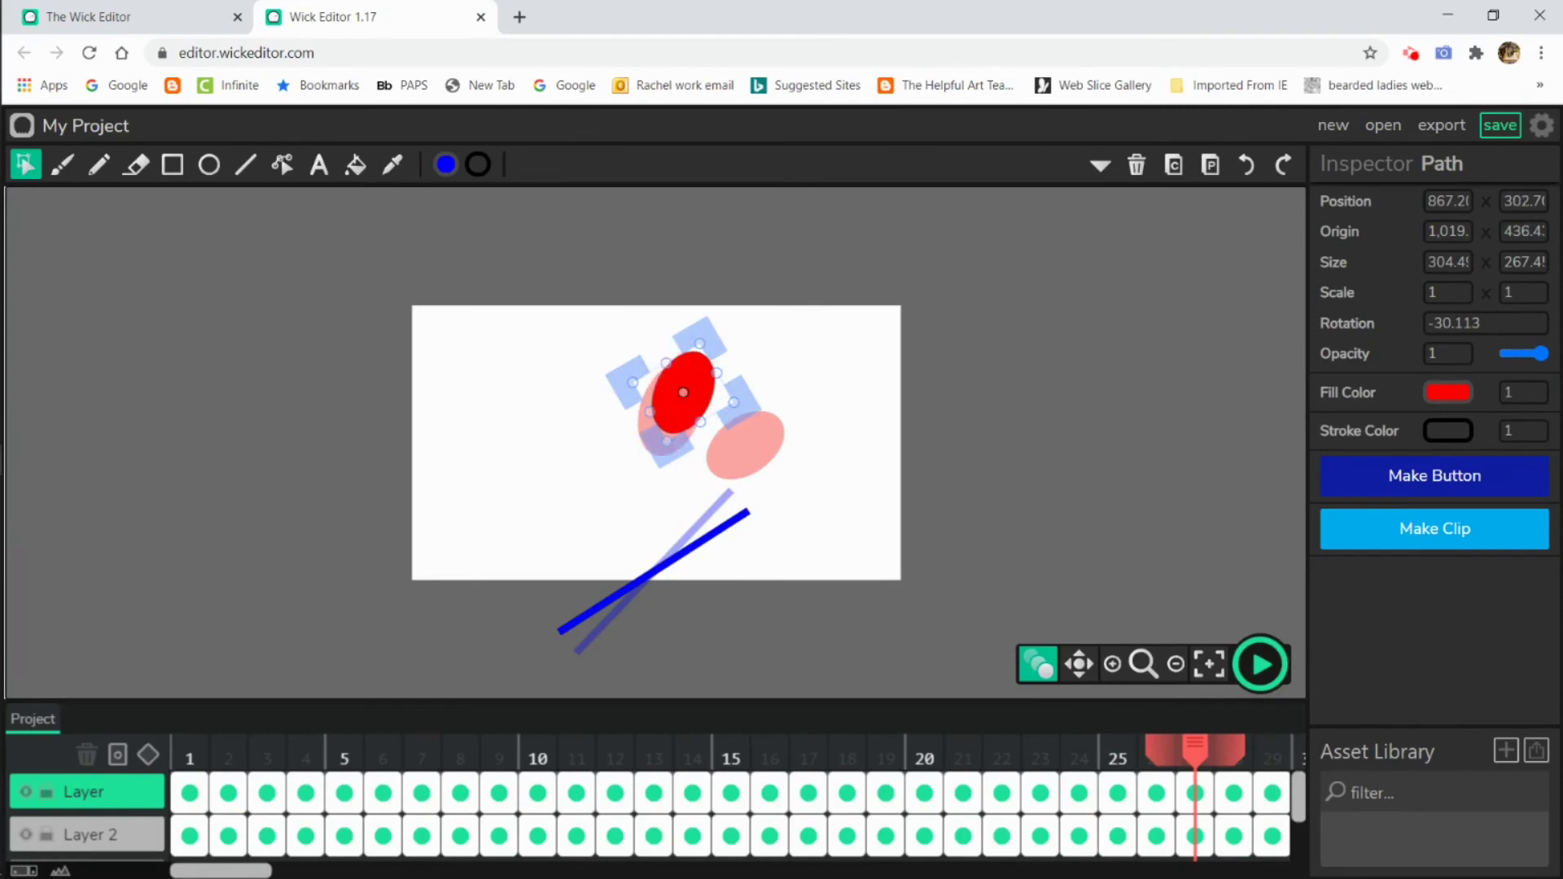
left_click(1232, 834)
left_click(750, 445)
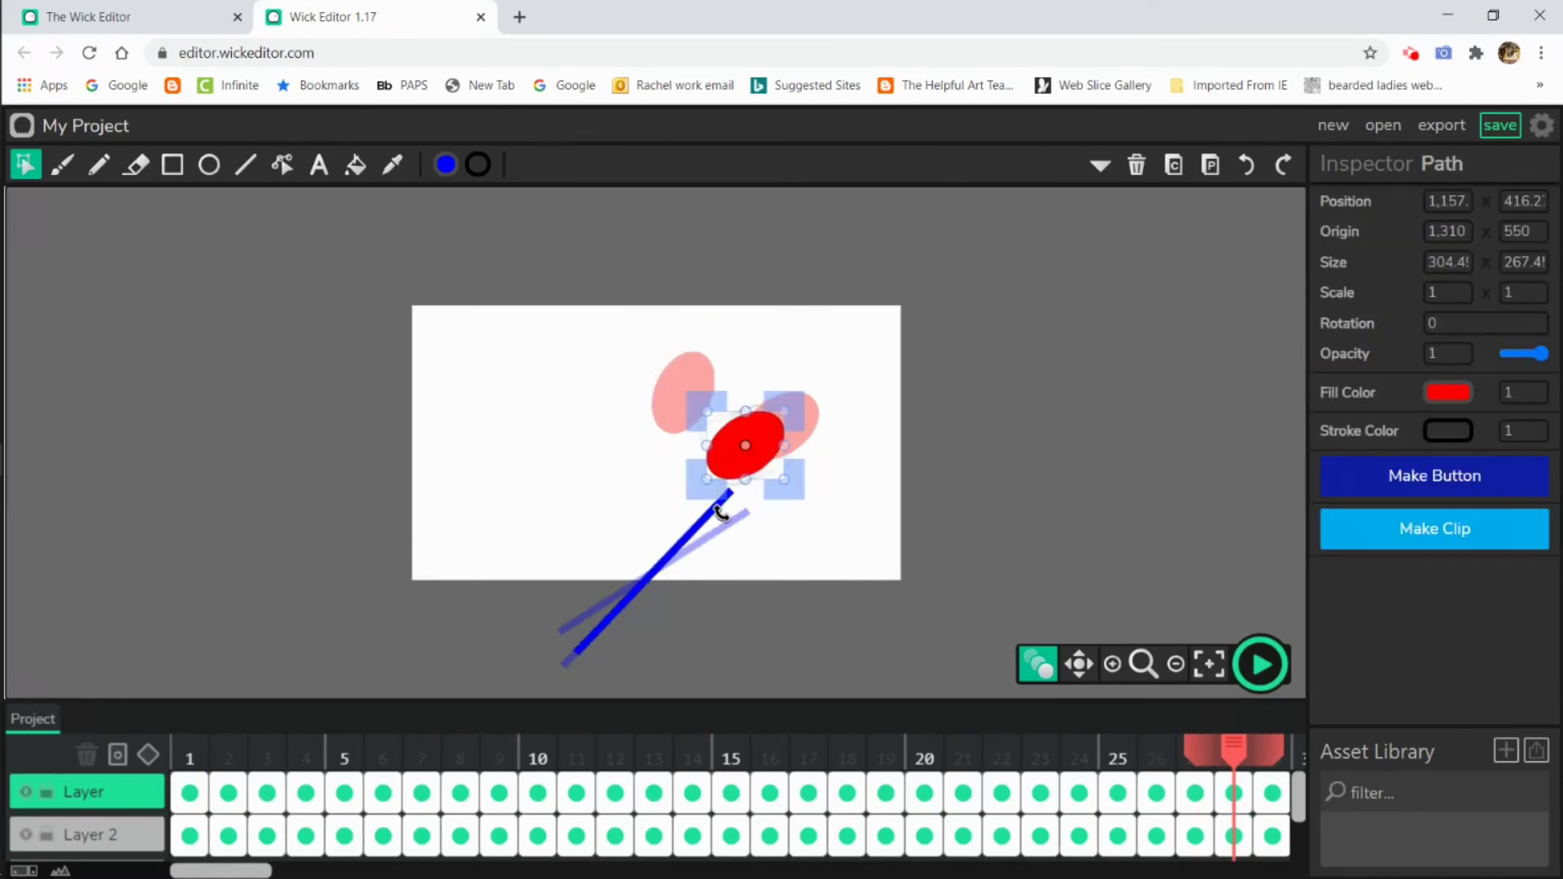
left_click_drag(721, 512, 737, 399)
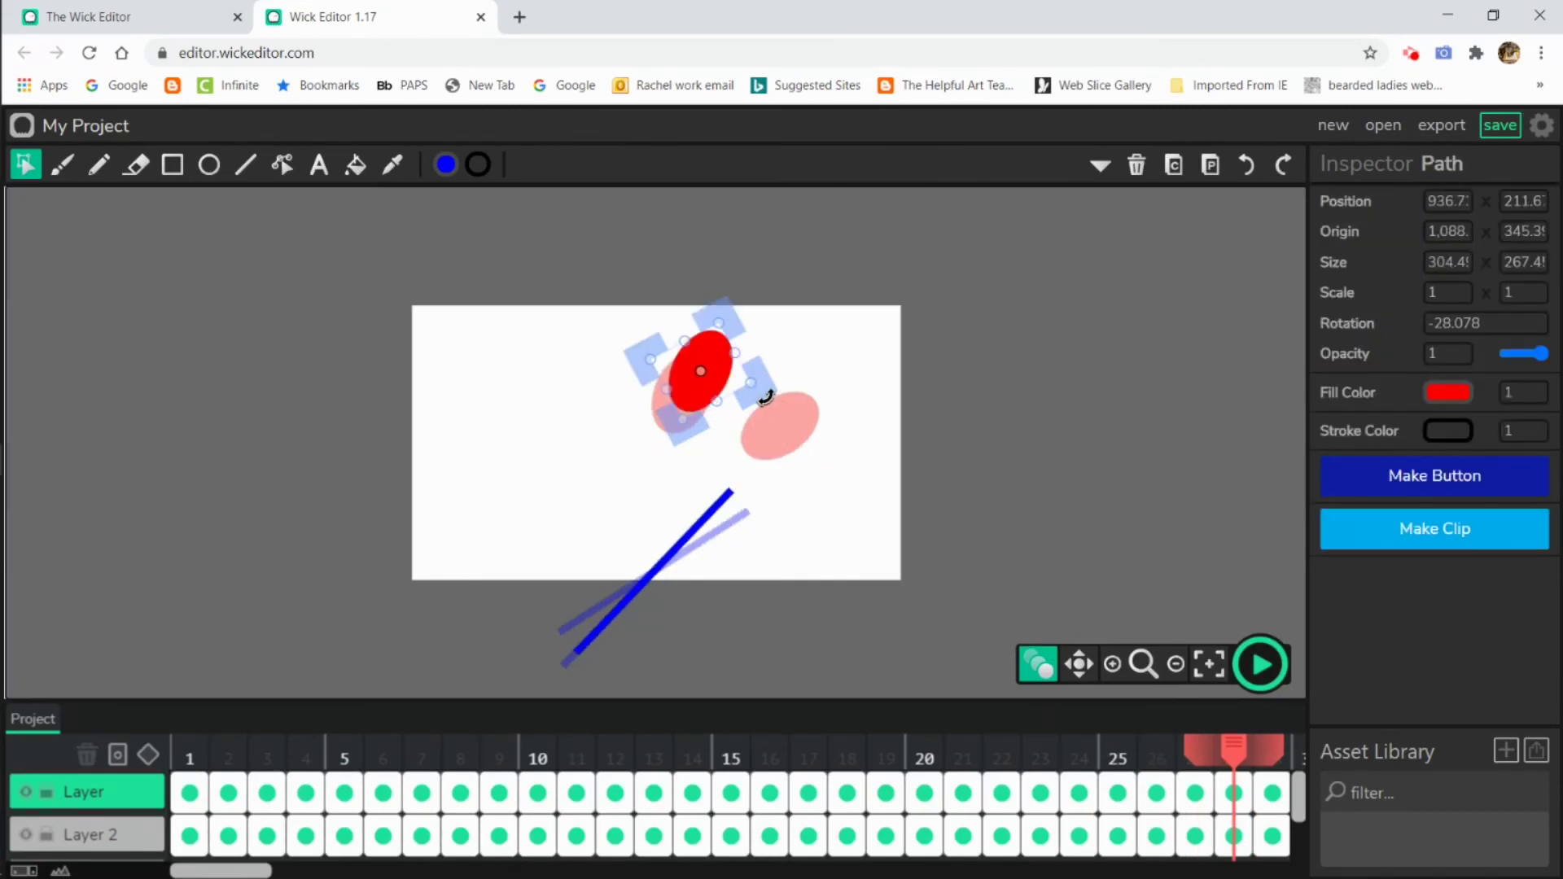
left_click(1272, 836)
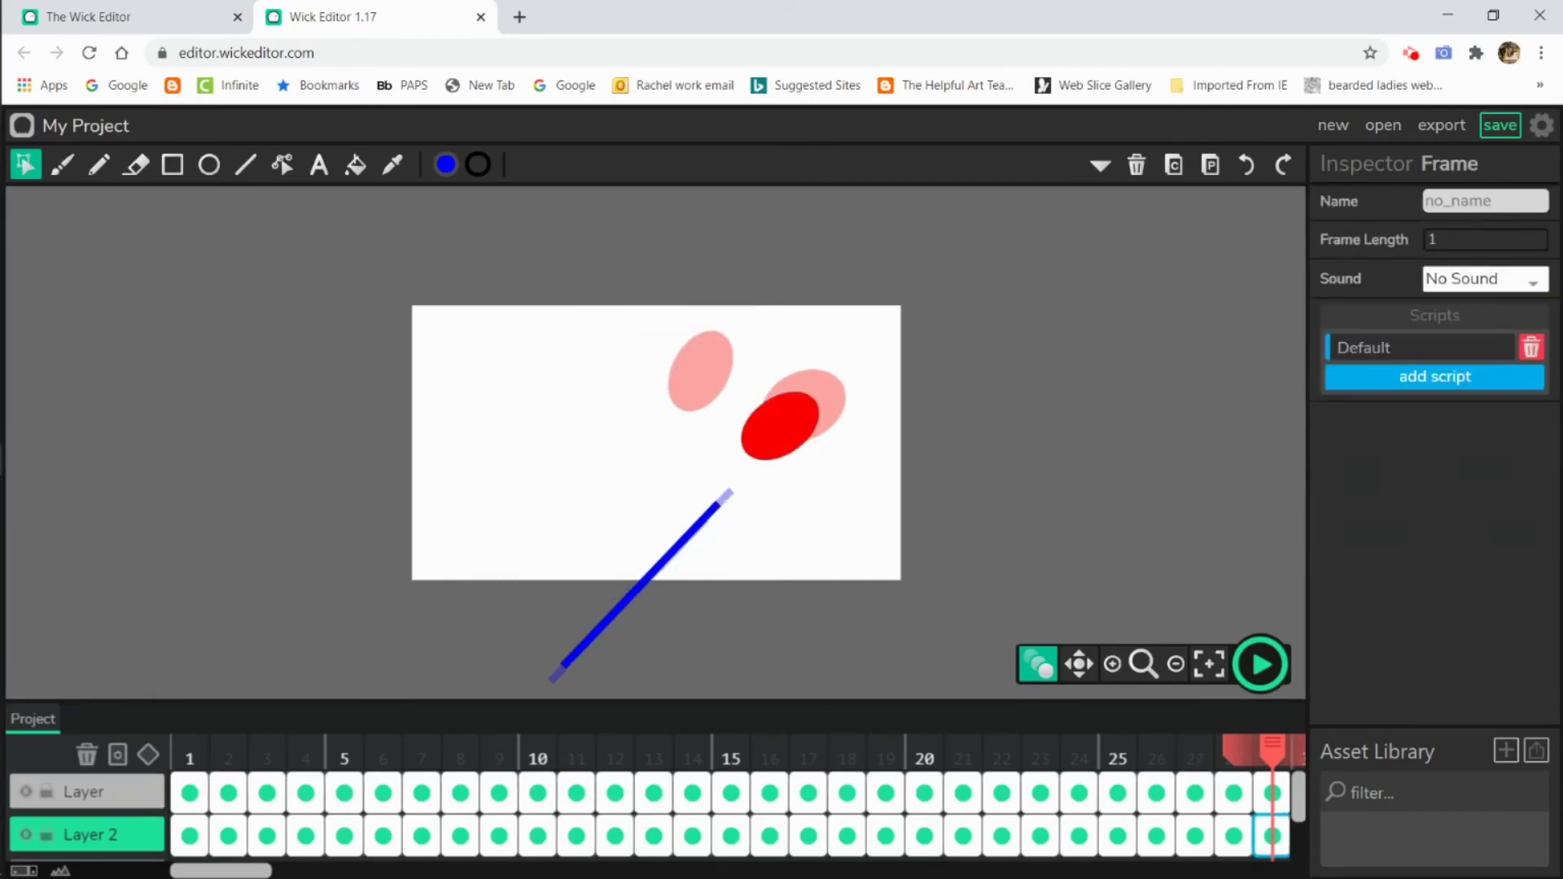
On frames 29–31, tilt the red ball and move it up to and past the stage's top edge
left_click_drag(228, 871, 343, 870)
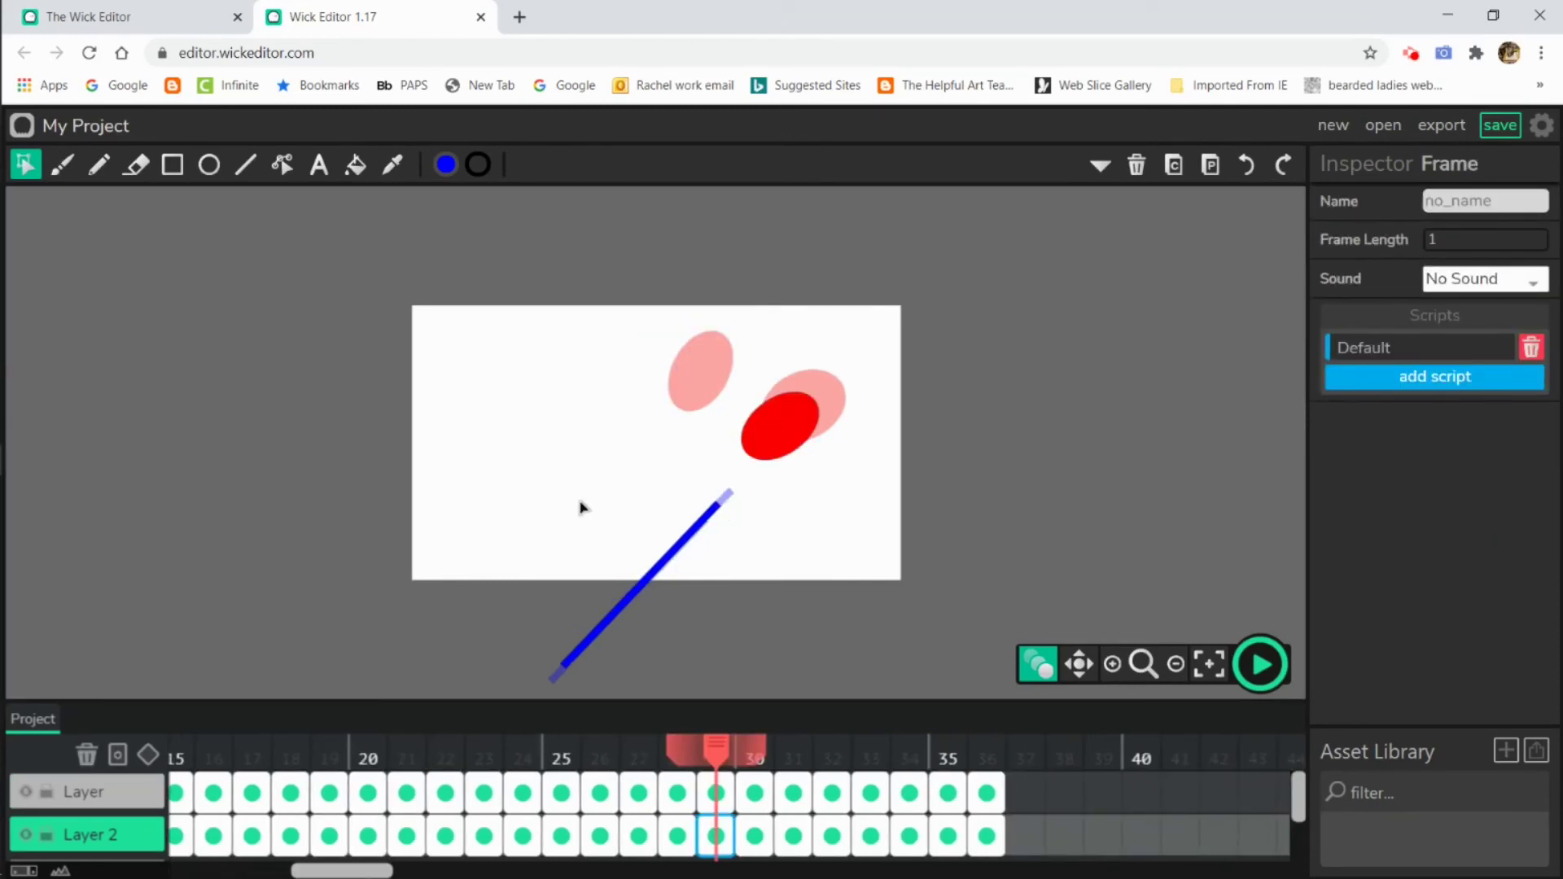
left_click(780, 424)
left_click_drag(733, 492, 747, 494)
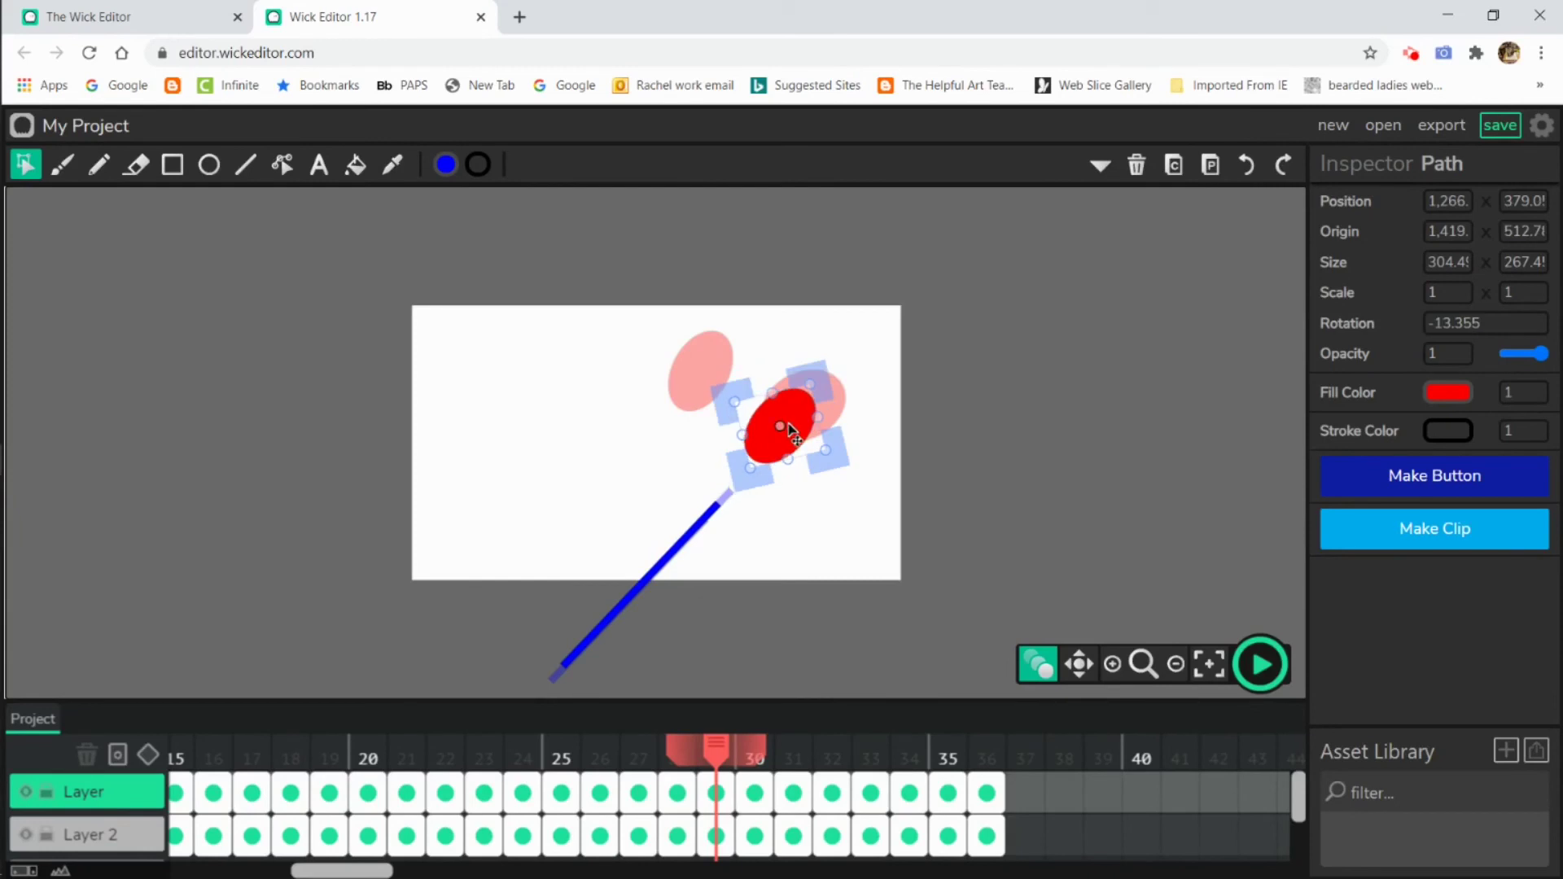
left_click_drag(725, 359, 727, 360)
left_click(755, 836)
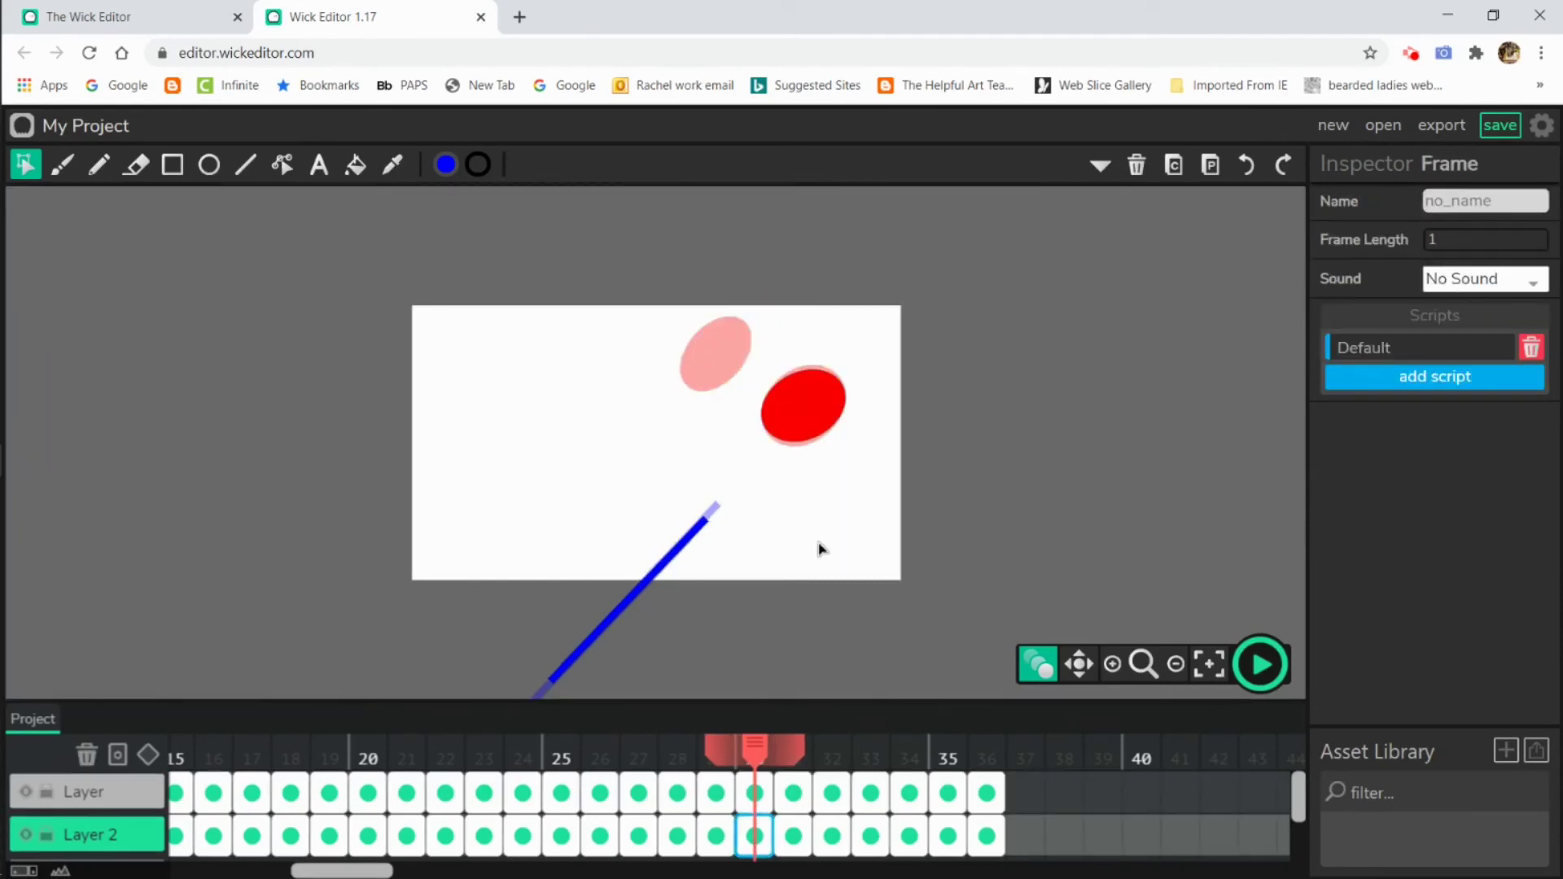
left_click(809, 405)
left_click_drag(841, 436, 761, 348)
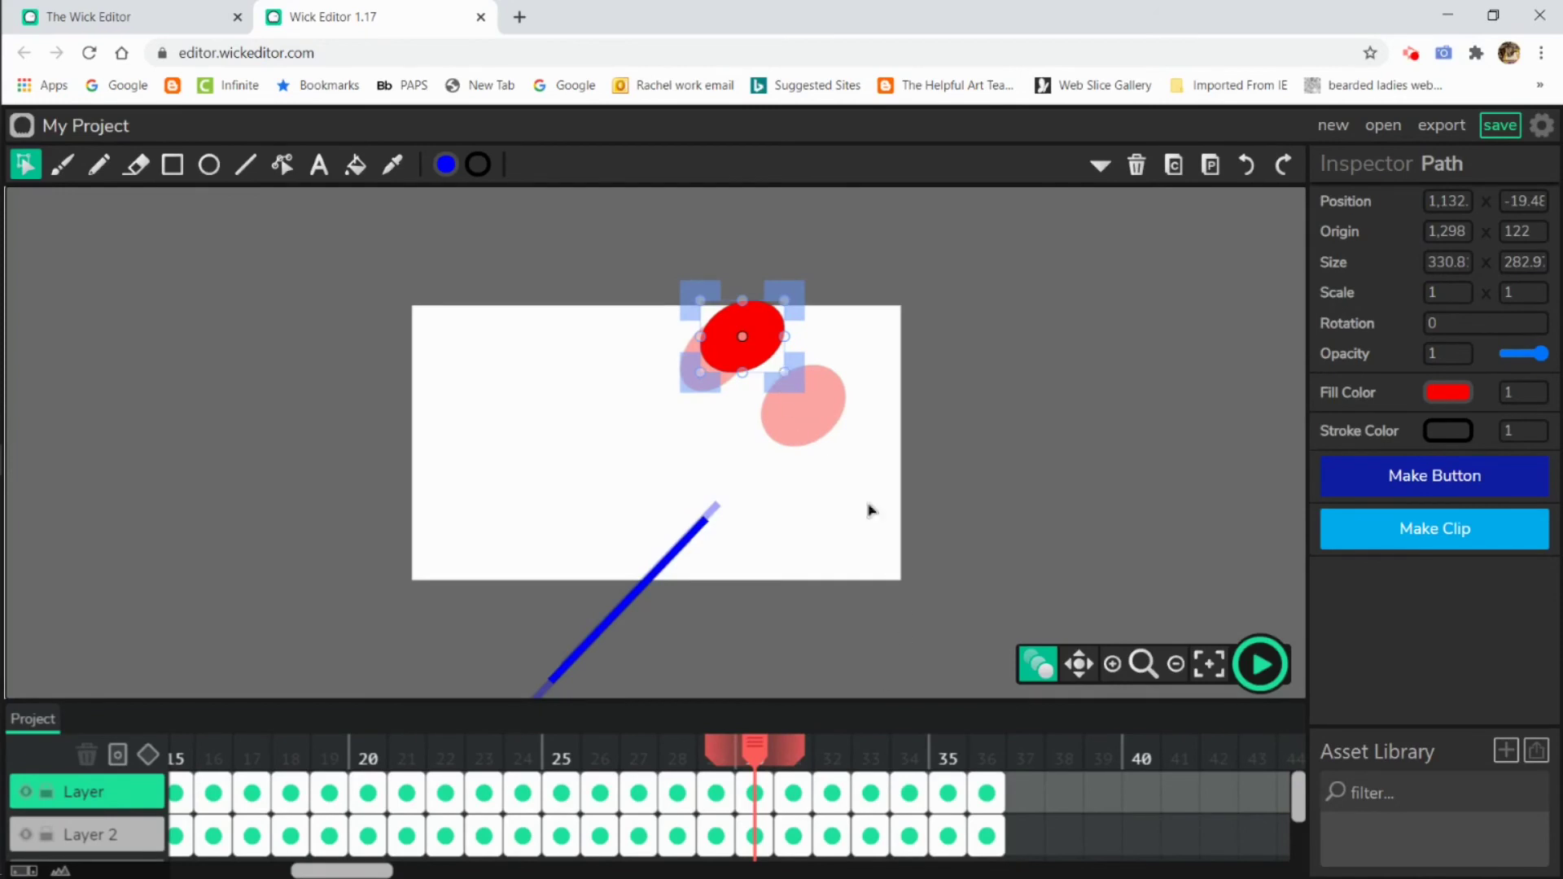
left_click(794, 836)
left_click_drag(818, 408, 787, 325)
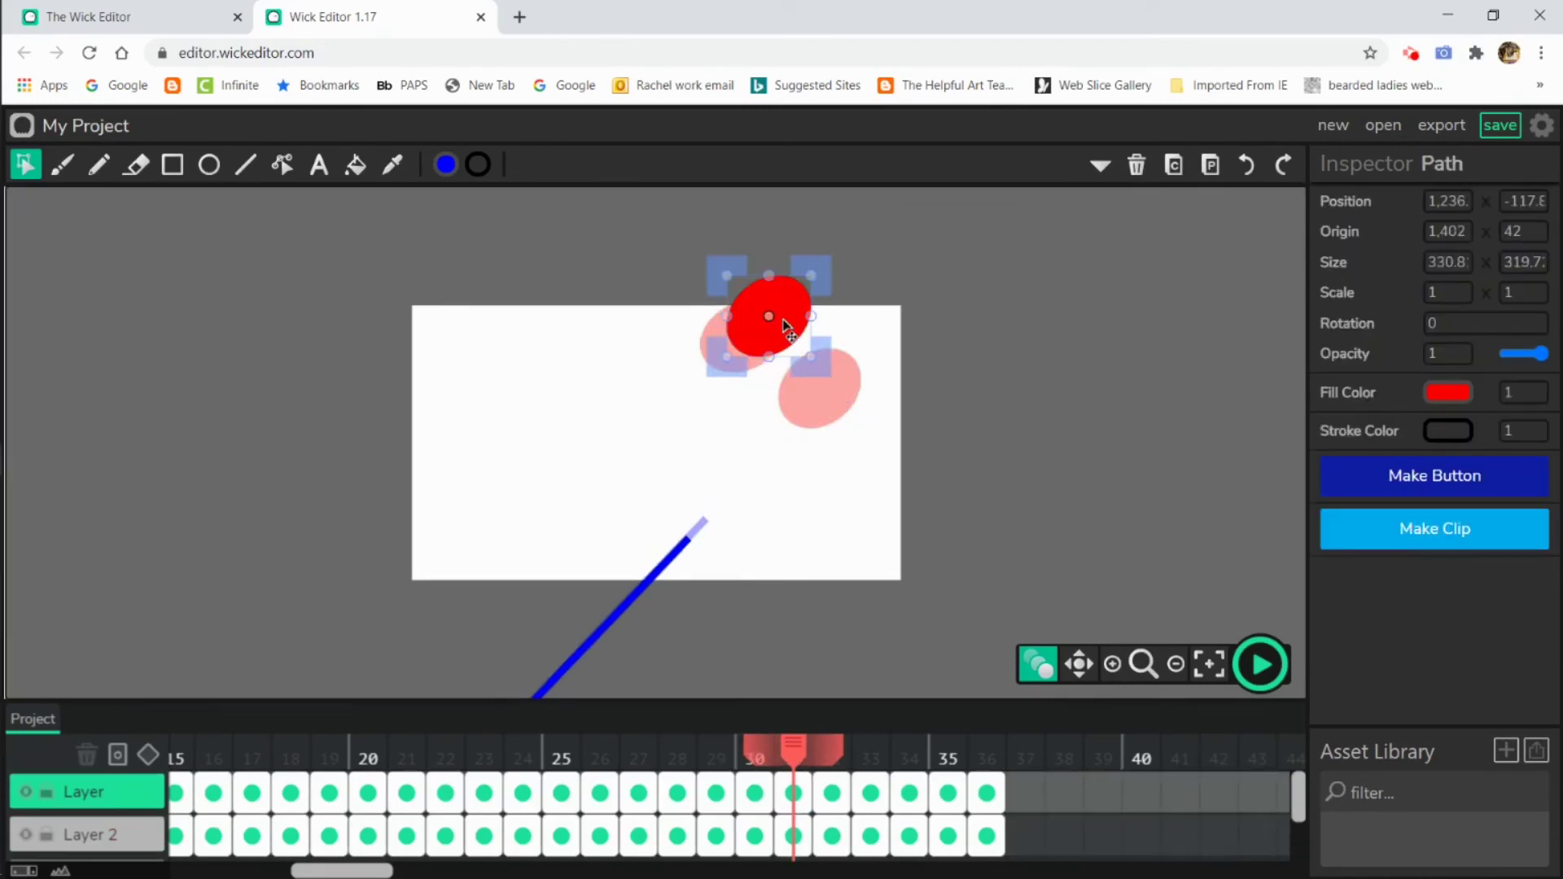
Move the red ball progressively higher on frames 32–34
left_click(832, 837)
left_click(839, 399)
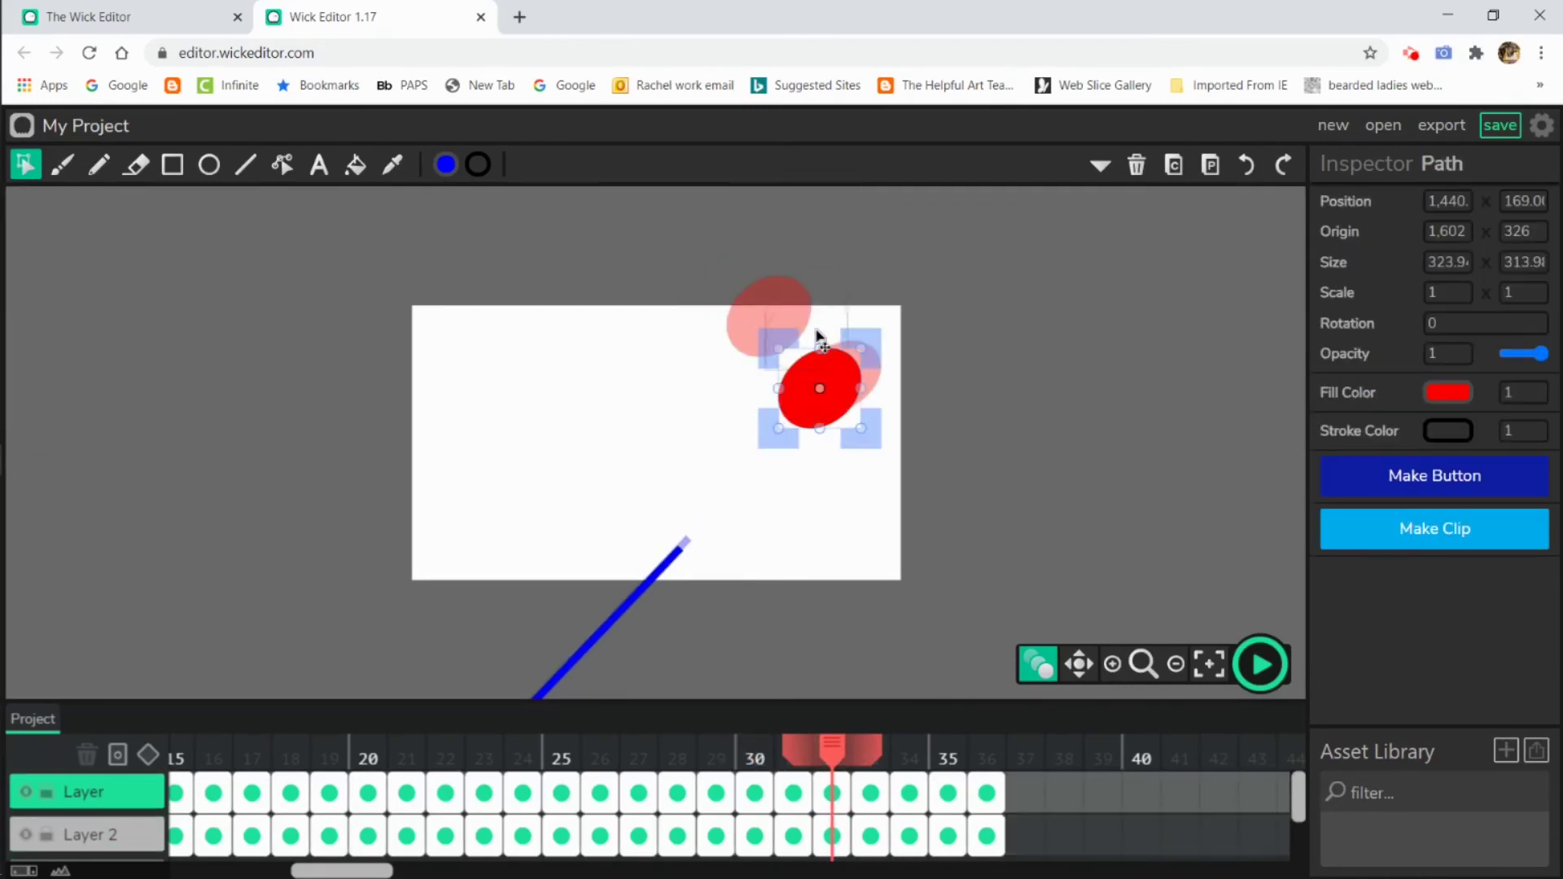
left_click_drag(818, 383, 814, 289)
left_click(871, 836)
left_click(843, 377)
left_click(910, 836)
left_click_drag(859, 371, 856, 250)
Raise the ball fully above the stage on frames 35–36, then rewind to frame 1
left_click(947, 836)
left_click(891, 355)
left_click(987, 836)
left_click_drag(912, 346, 921, 220)
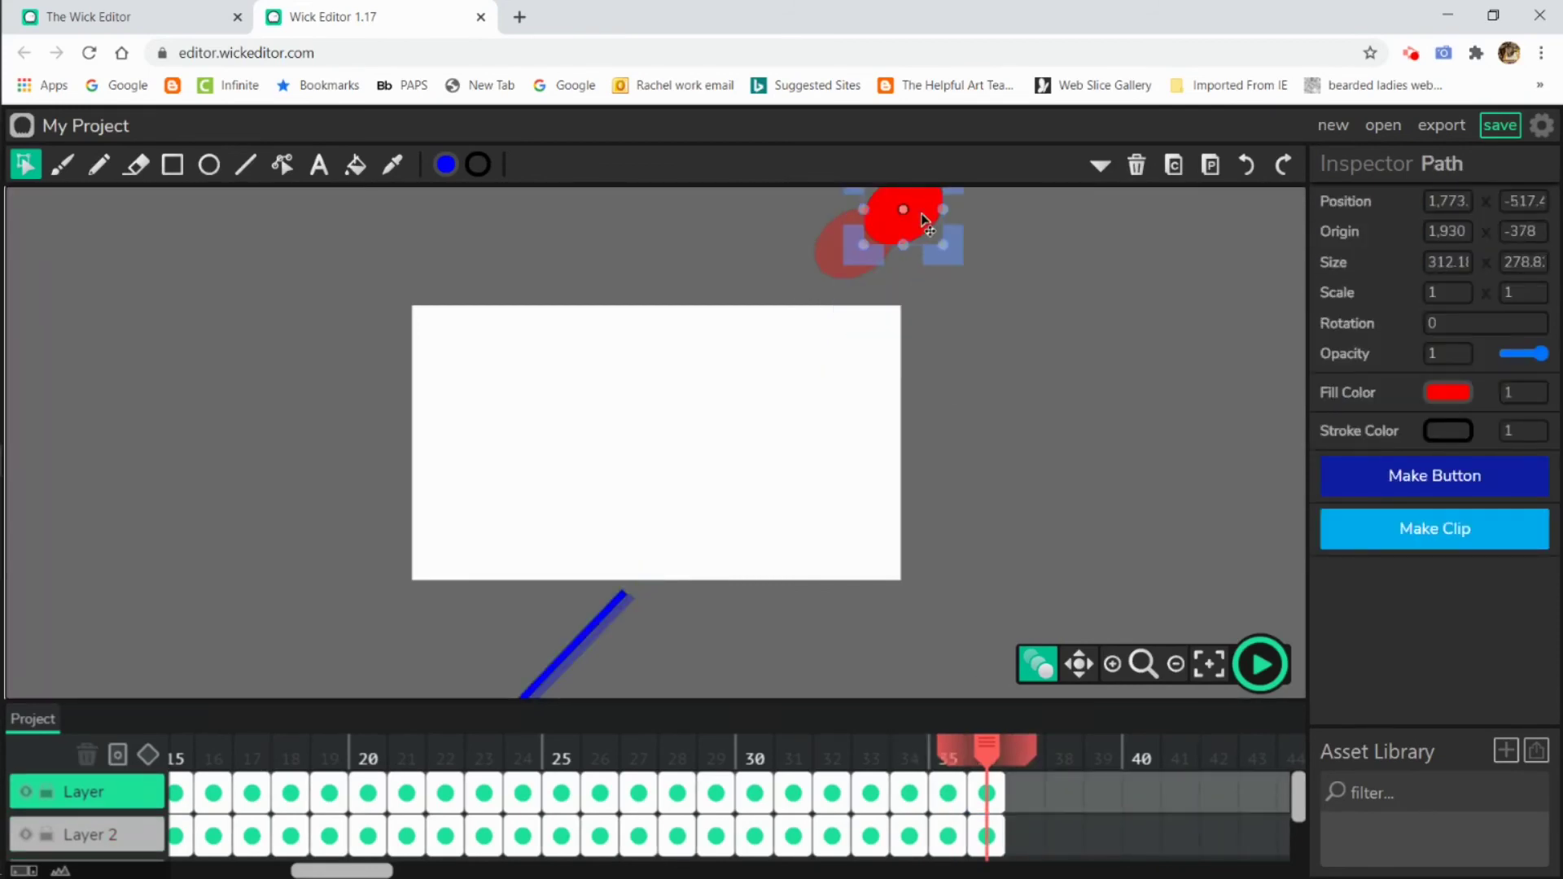
left_click_drag(943, 756, 2, 724)
Play the animation from the start, stop playback, and scroll the layer list down
left_click(1265, 670)
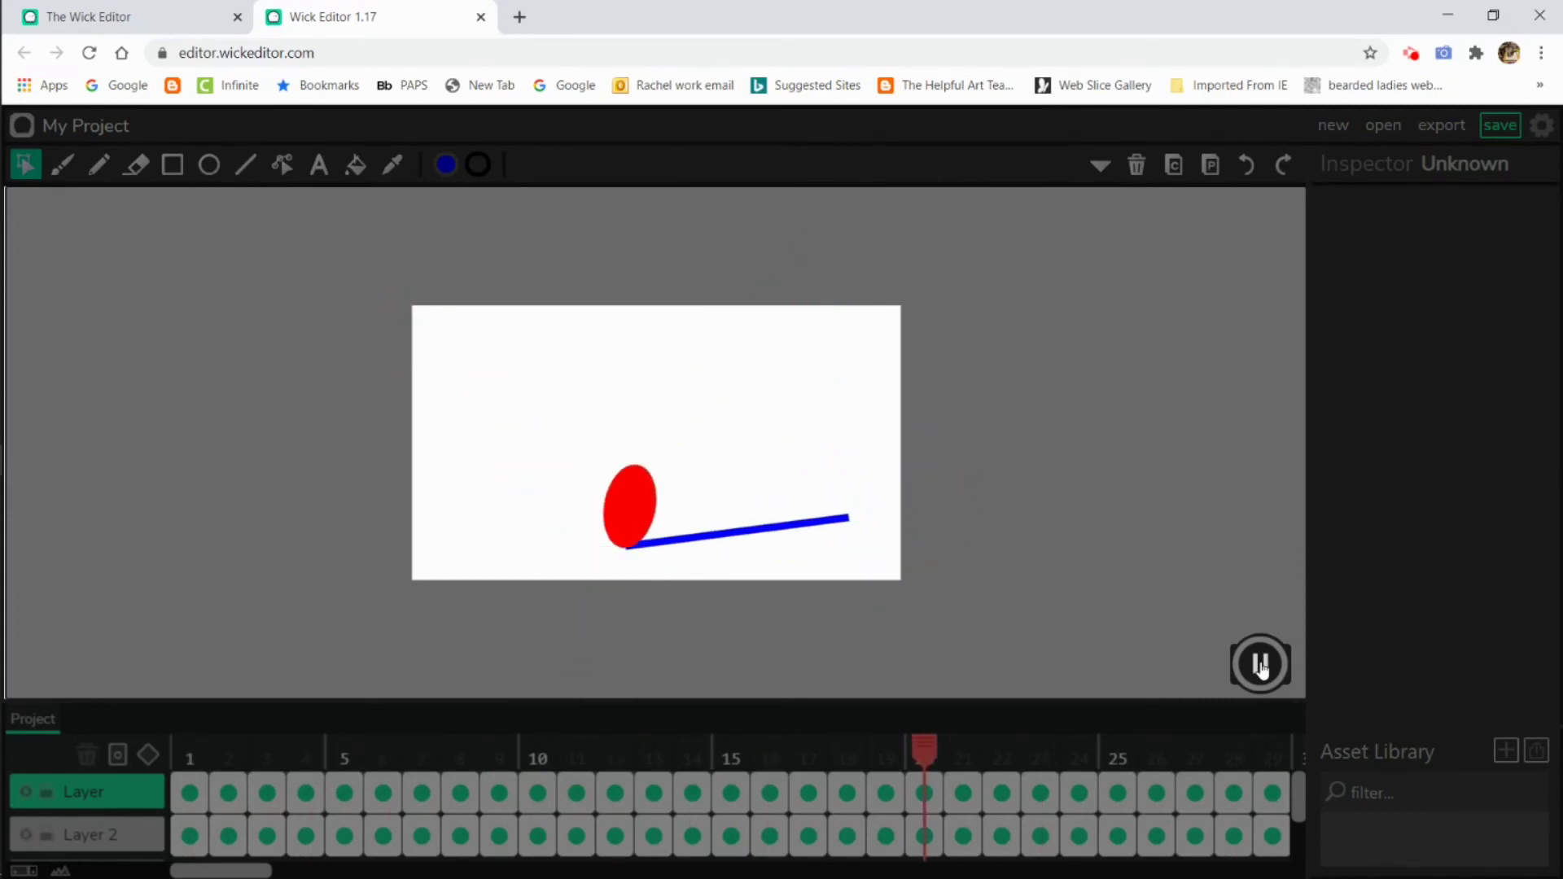
left_click(1261, 664)
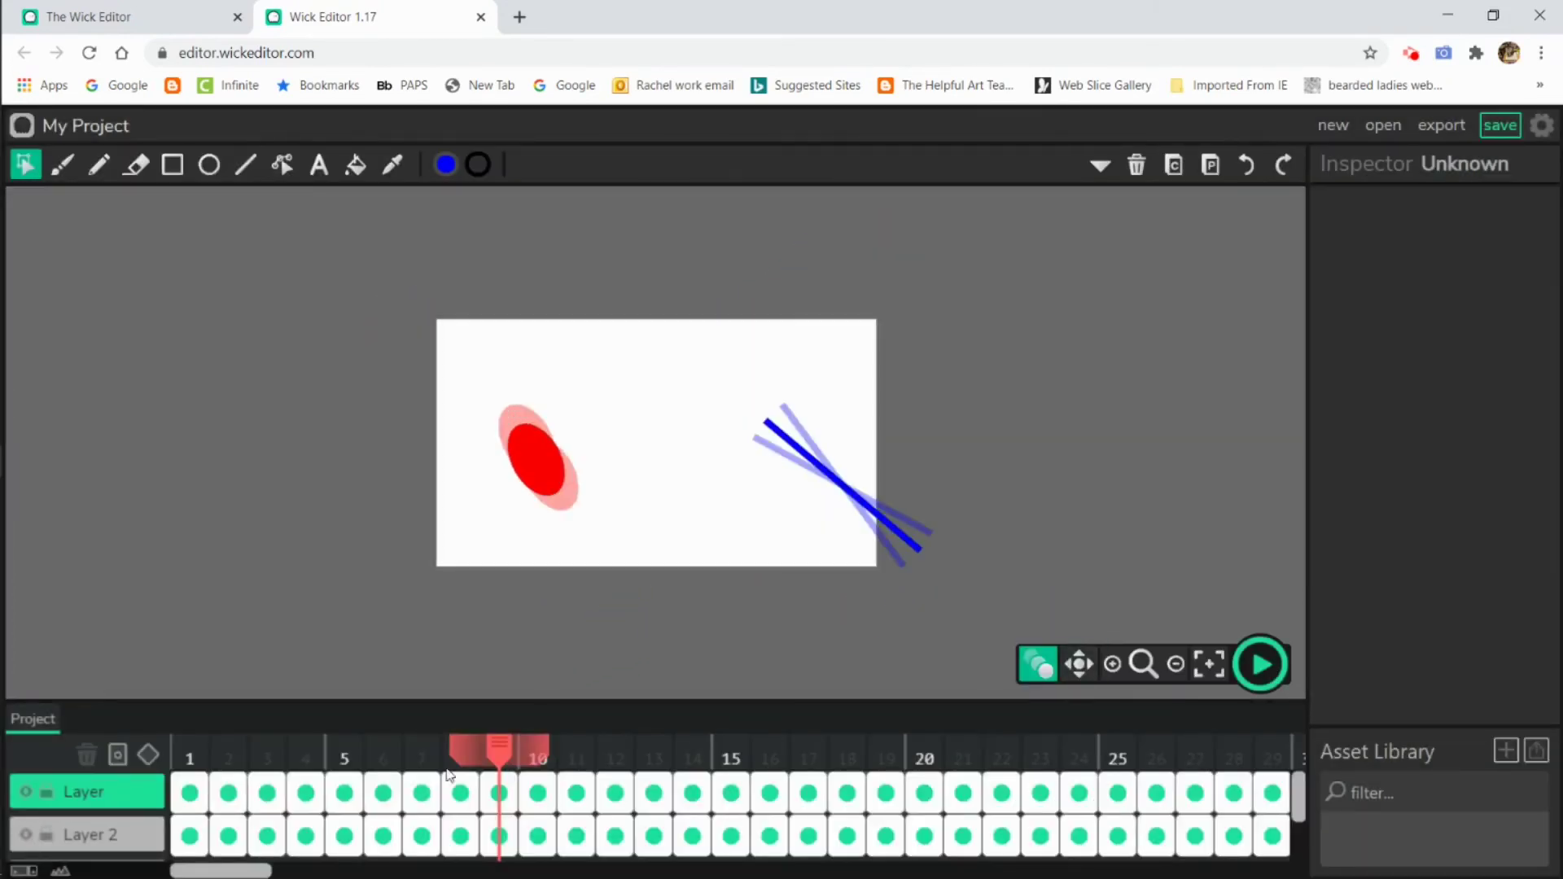
scroll(92, 825, "down", 1)
Add Layer 3 and set the fill colour to dark green
left_click(88, 814)
left_click(181, 816)
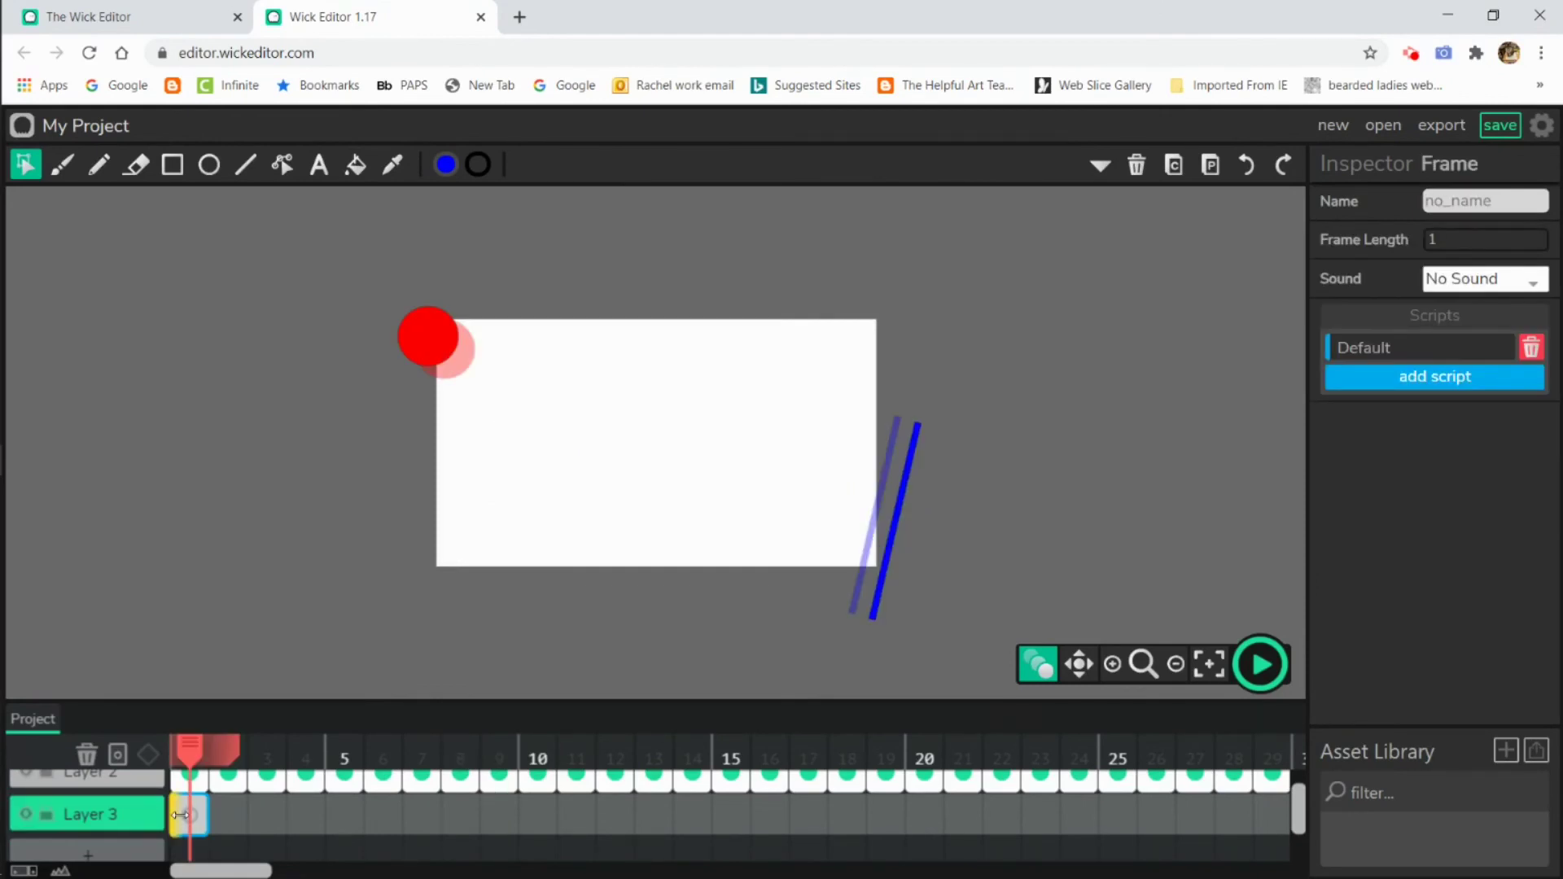
left_click(447, 165)
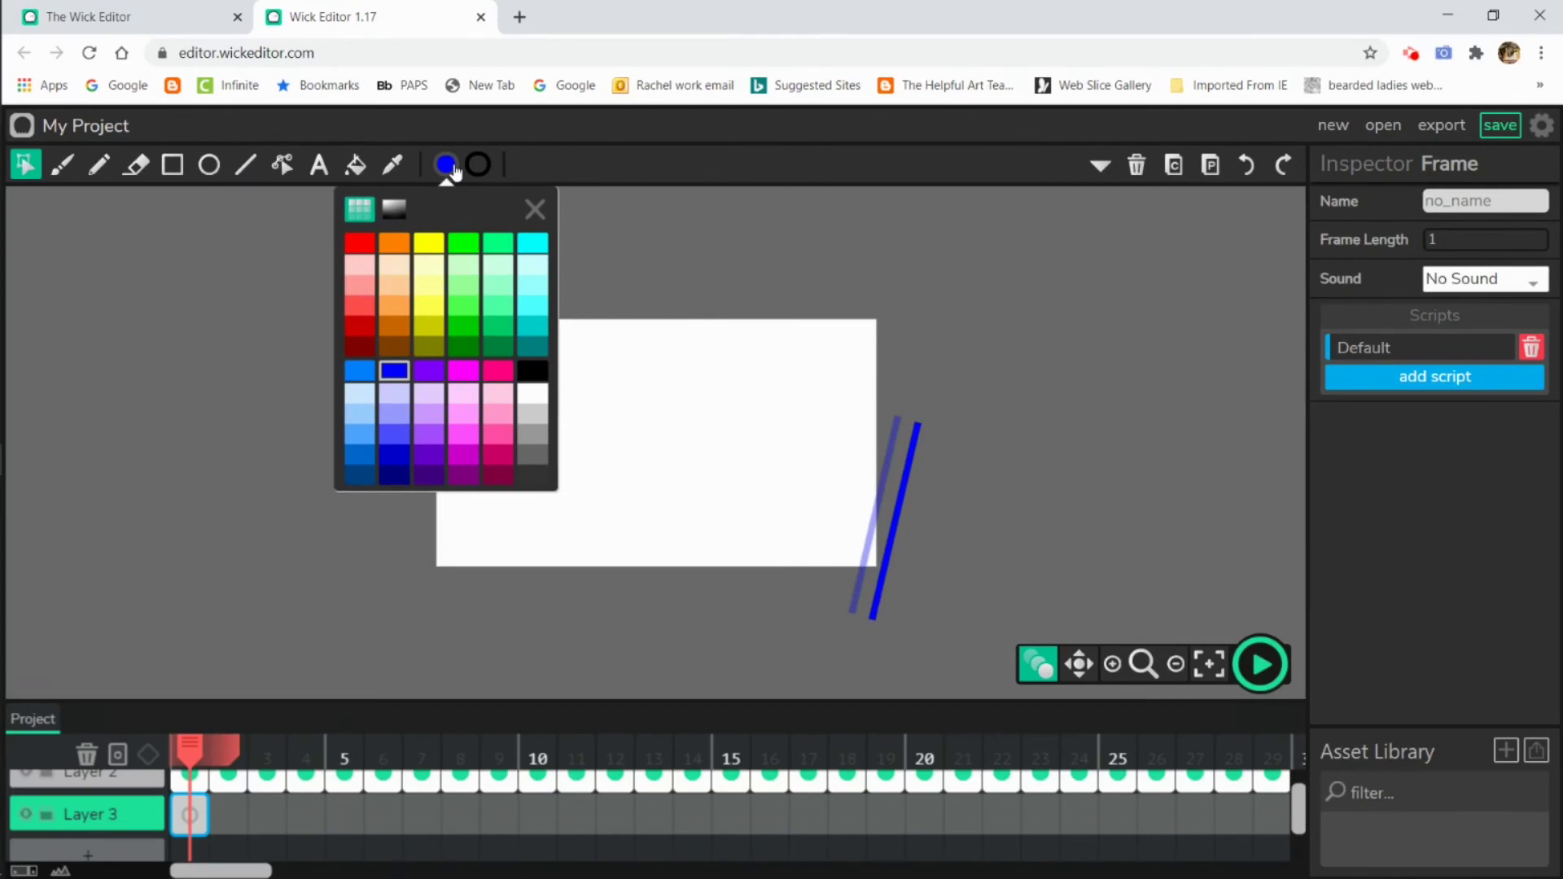
left_click(464, 351)
left_click(195, 309)
left_click(355, 165)
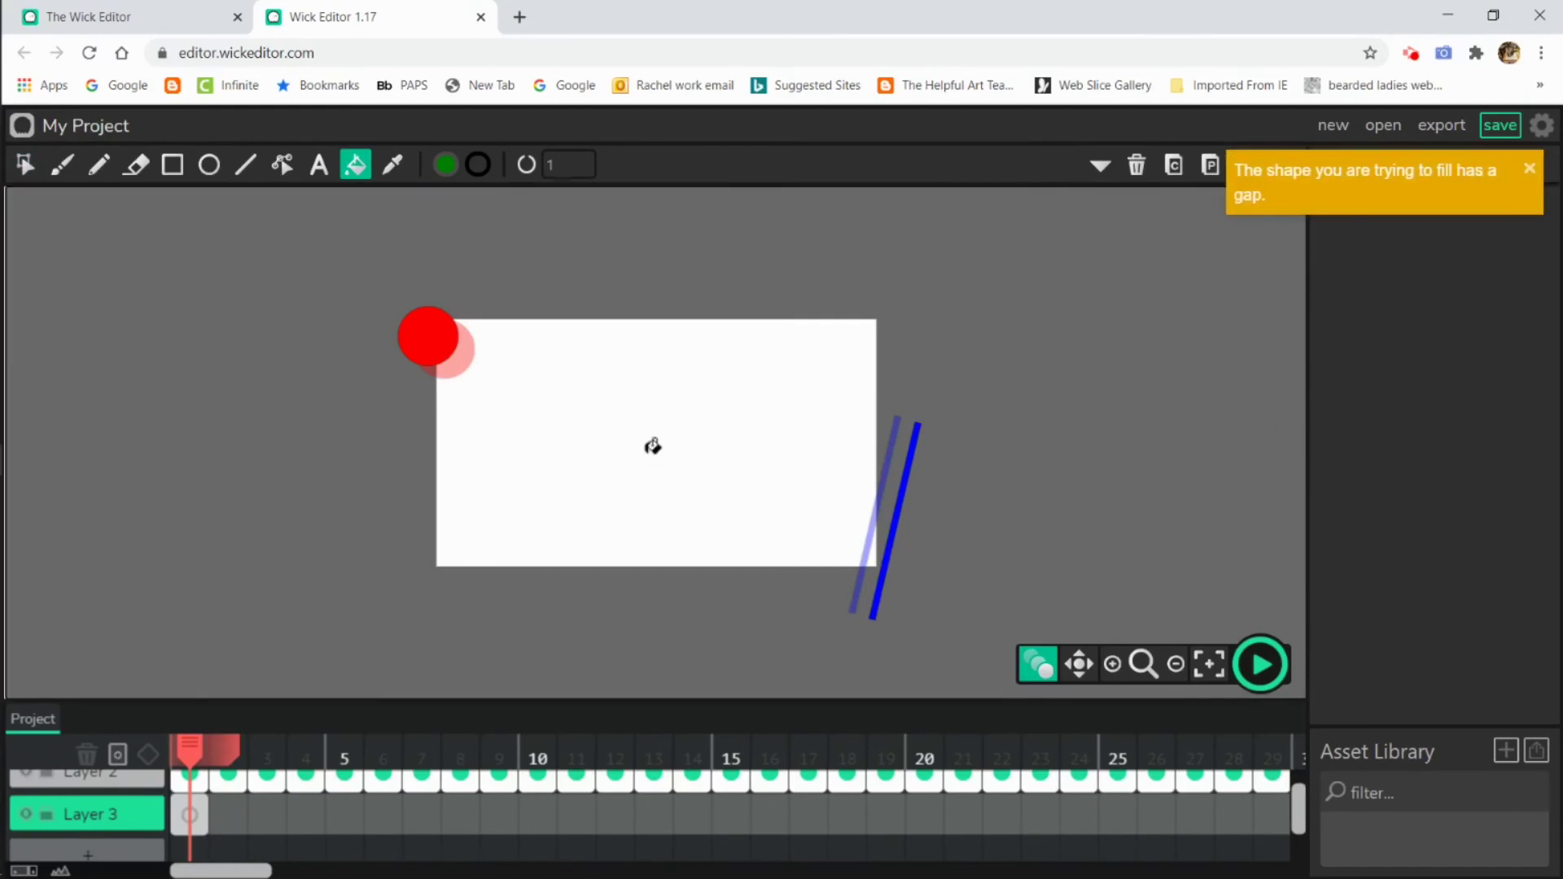
Draw a green rectangle over the whole stage on Layer 3 and extend its frame to 36
left_click(189, 816)
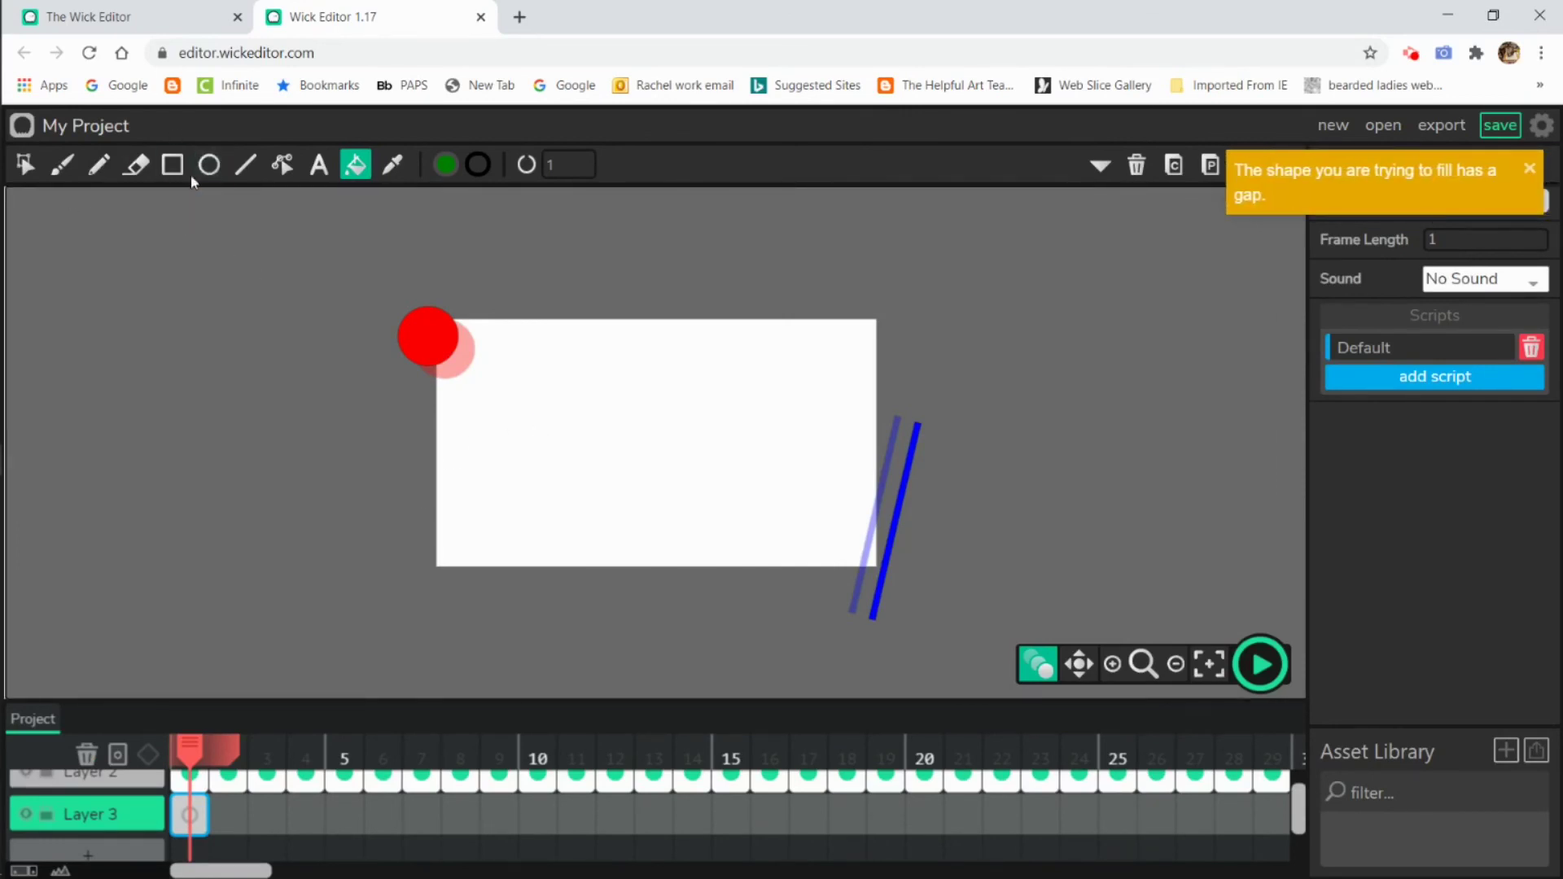
left_click(171, 165)
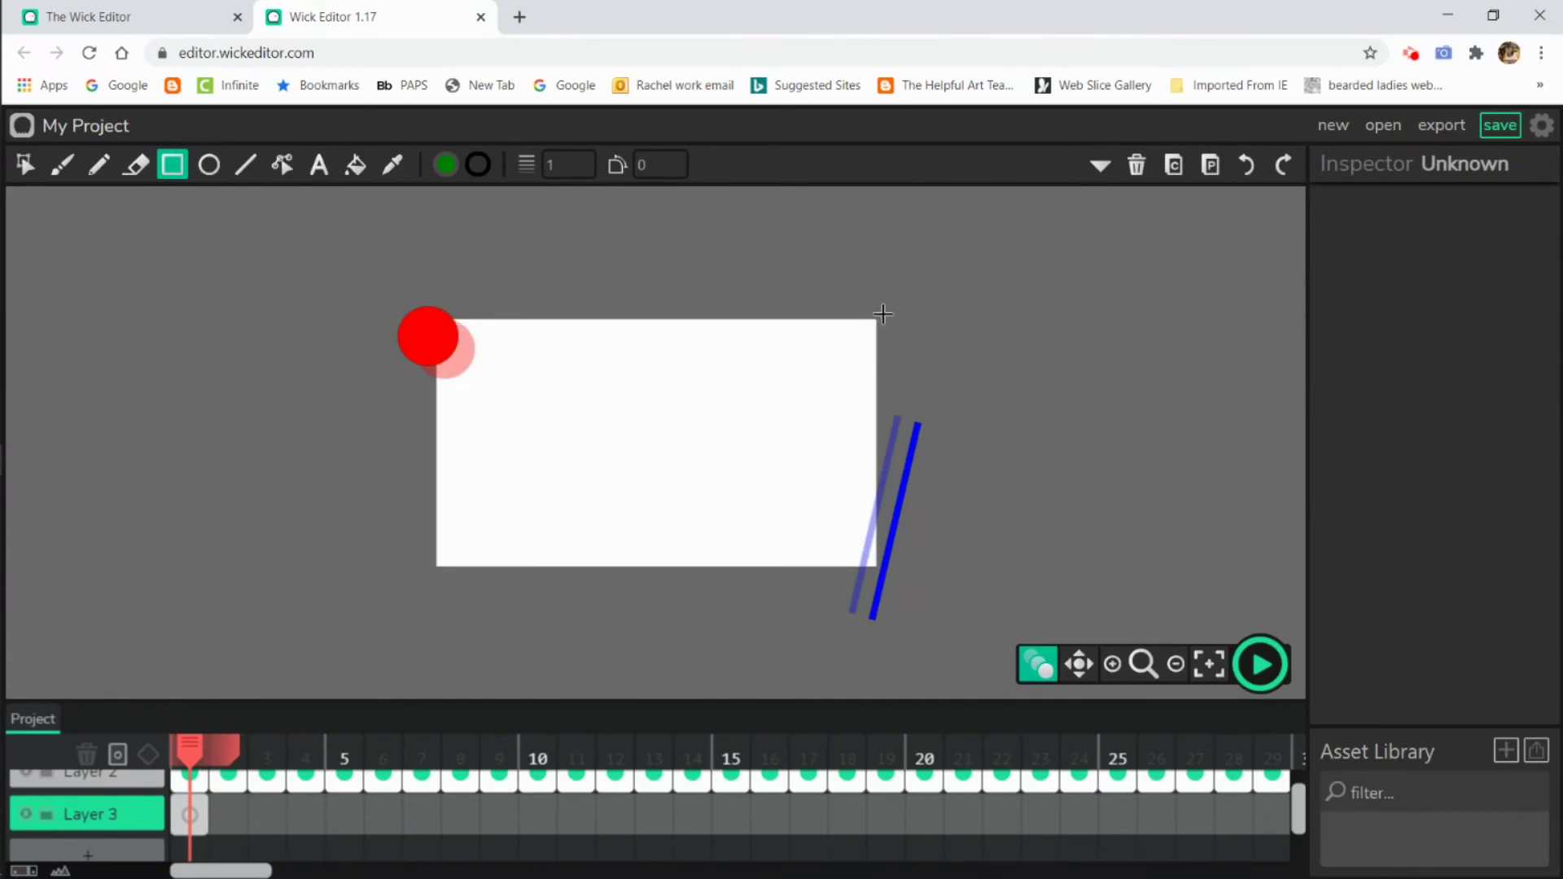
left_click_drag(884, 314, 384, 617)
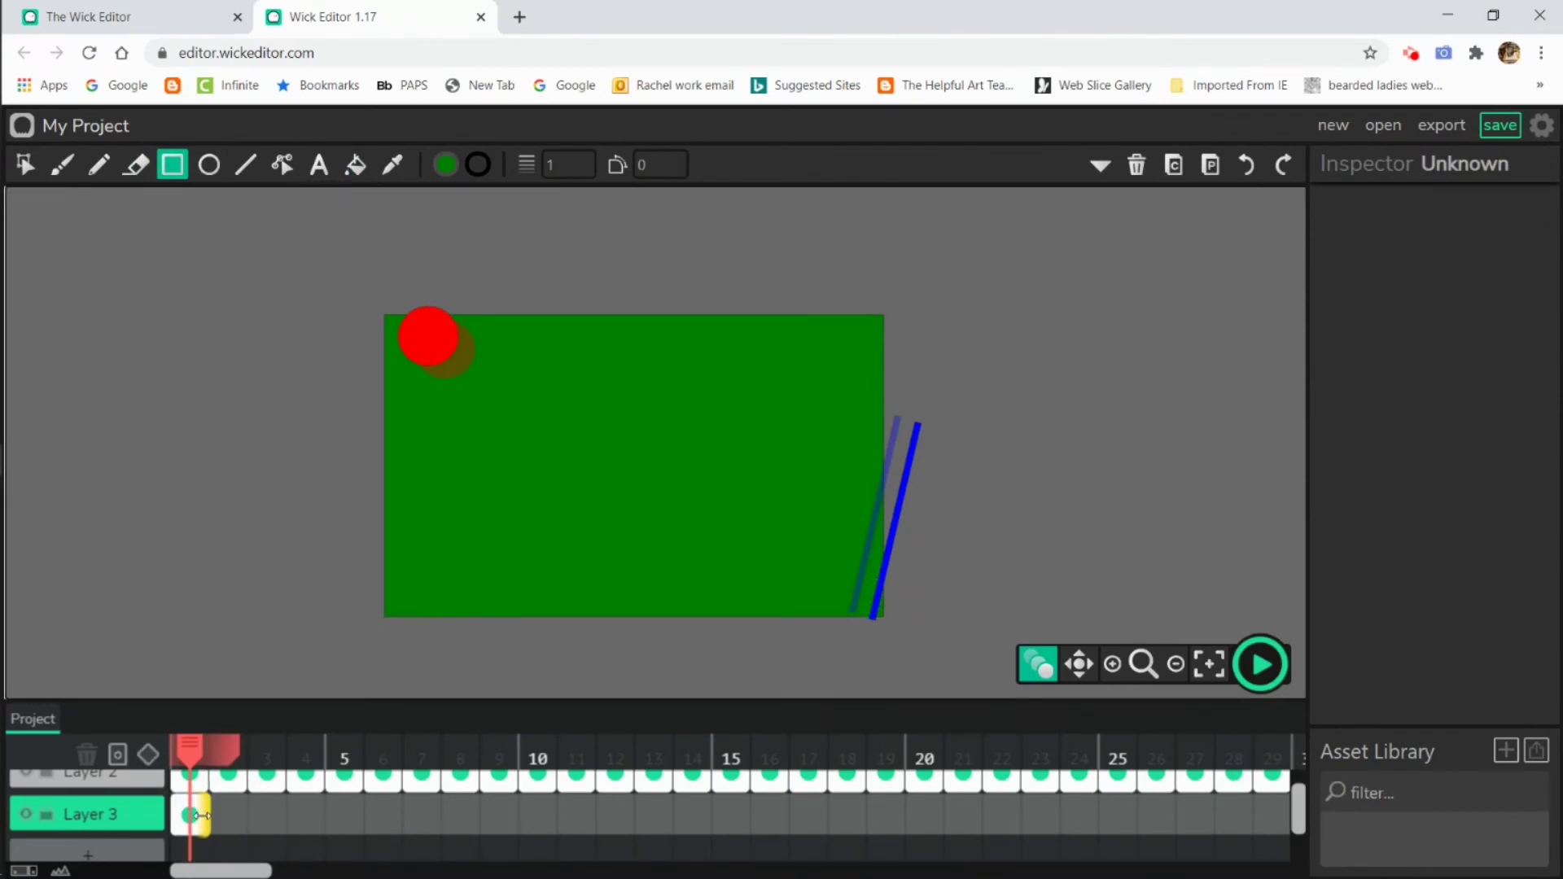
left_click_drag(203, 816, 1051, 831)
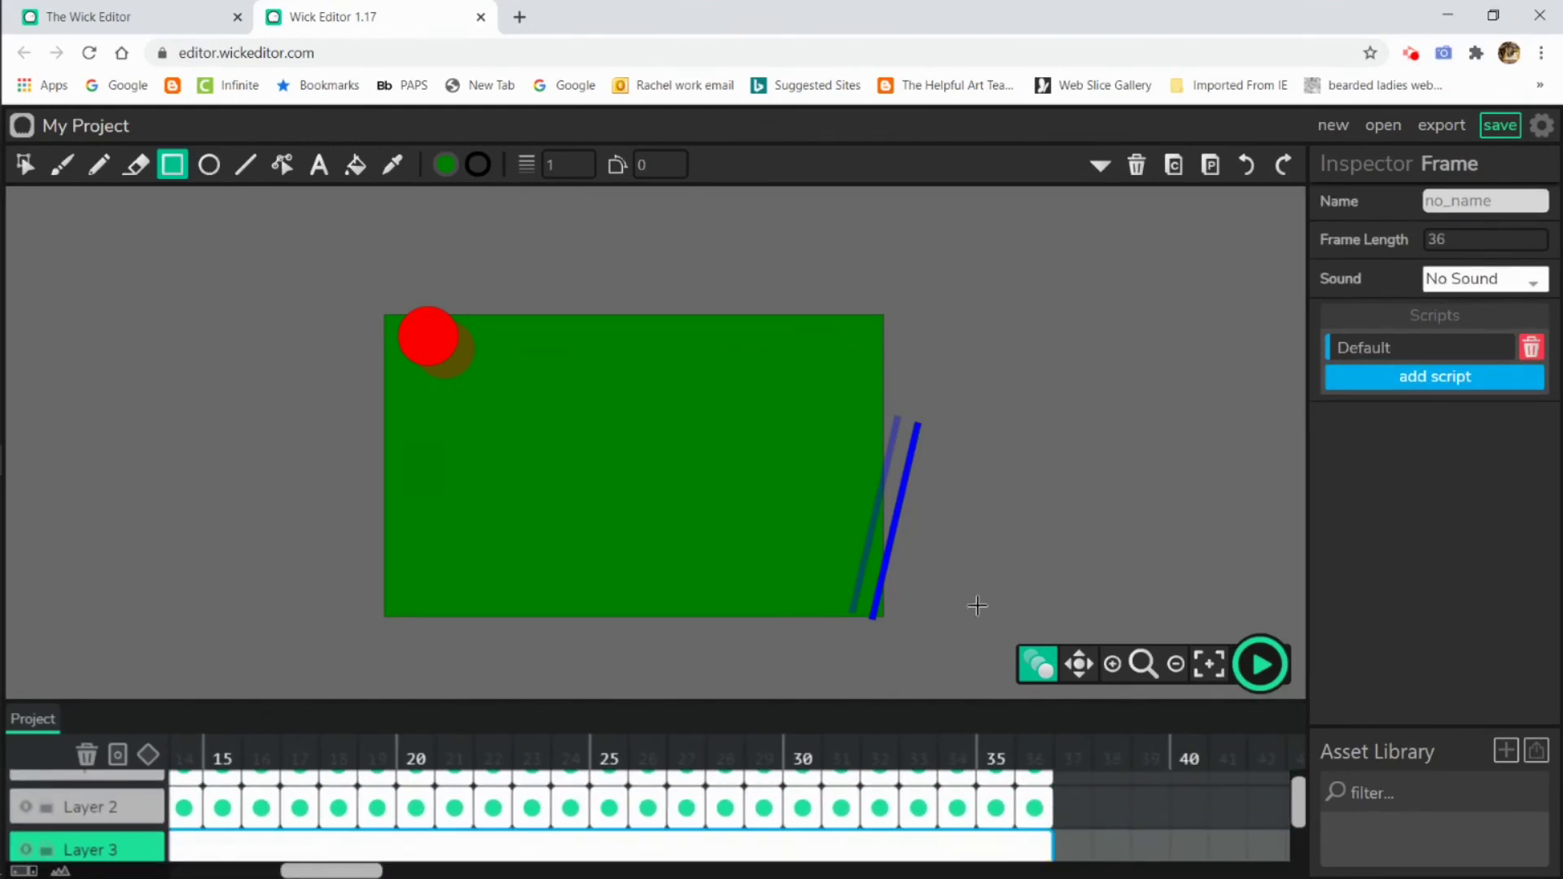
left_click(1258, 661)
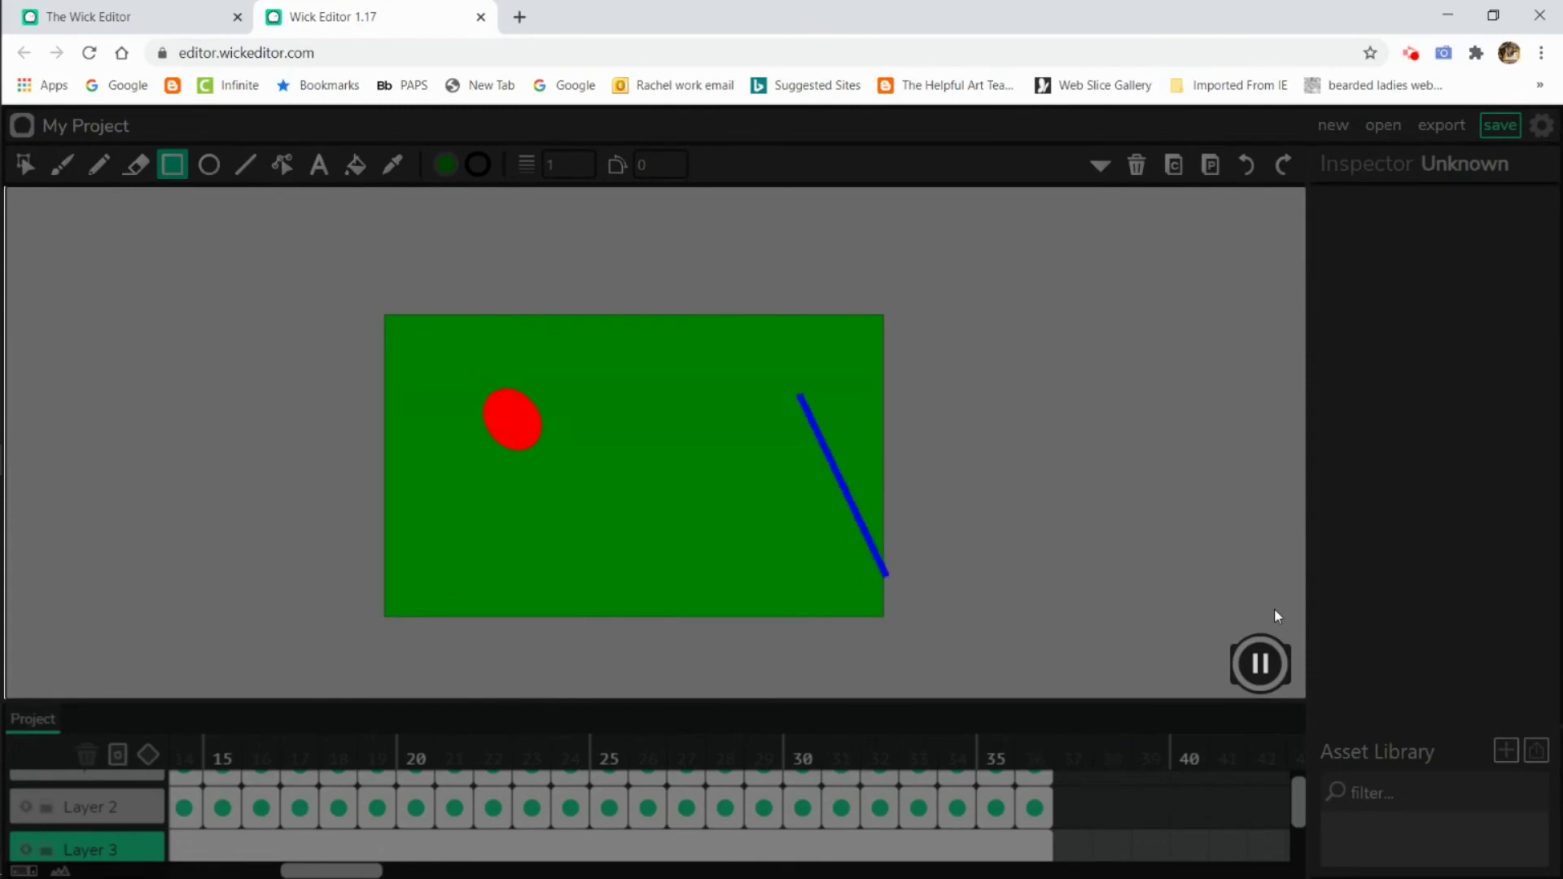
left_click(531, 807)
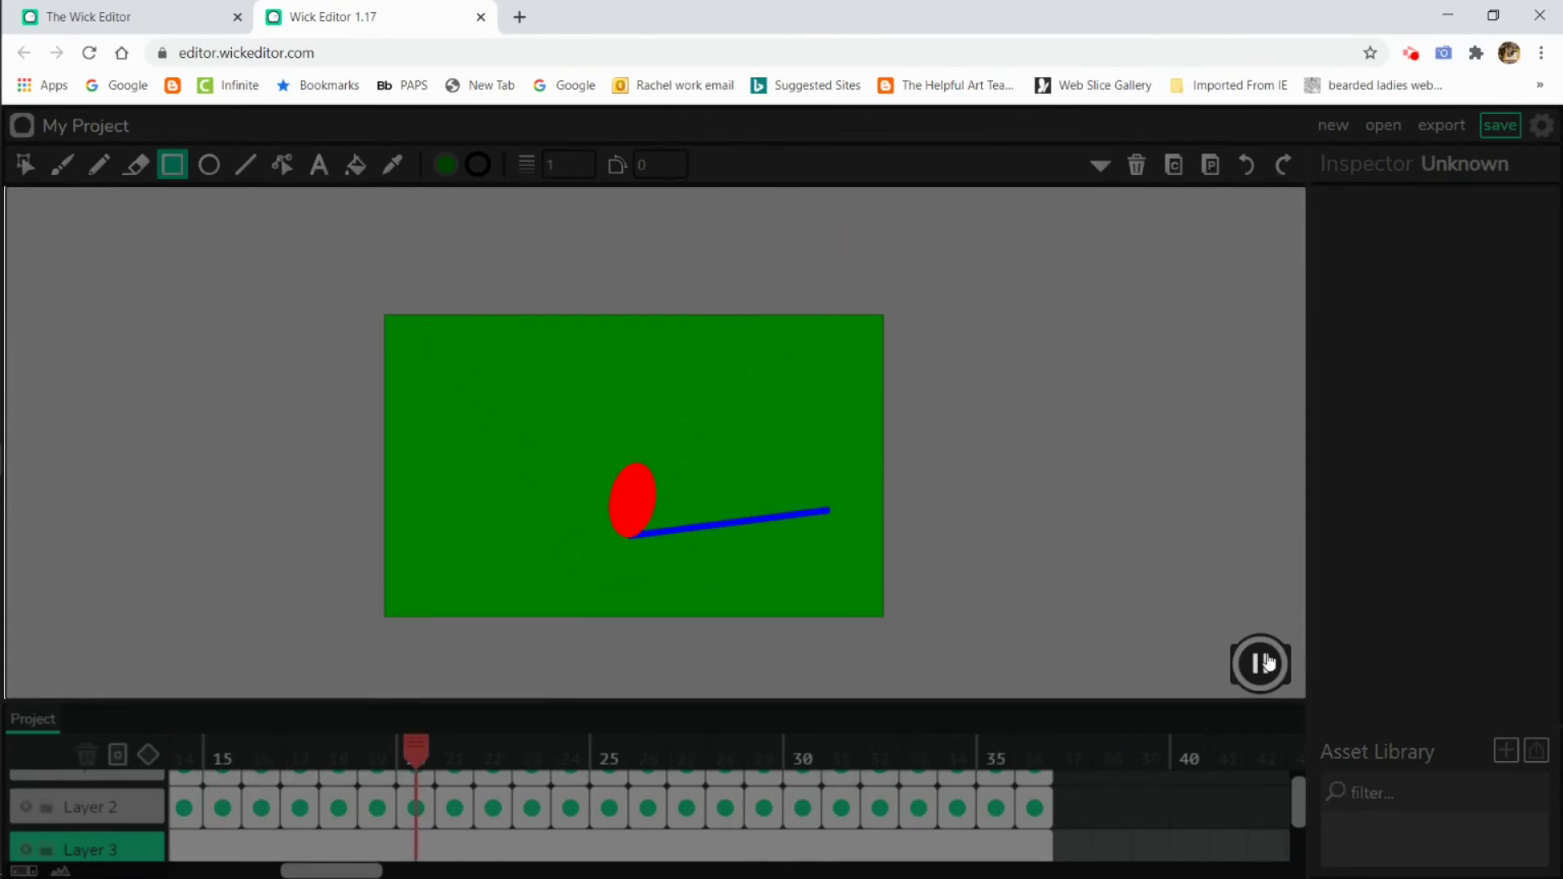
left_click_drag(530, 807, 452, 810)
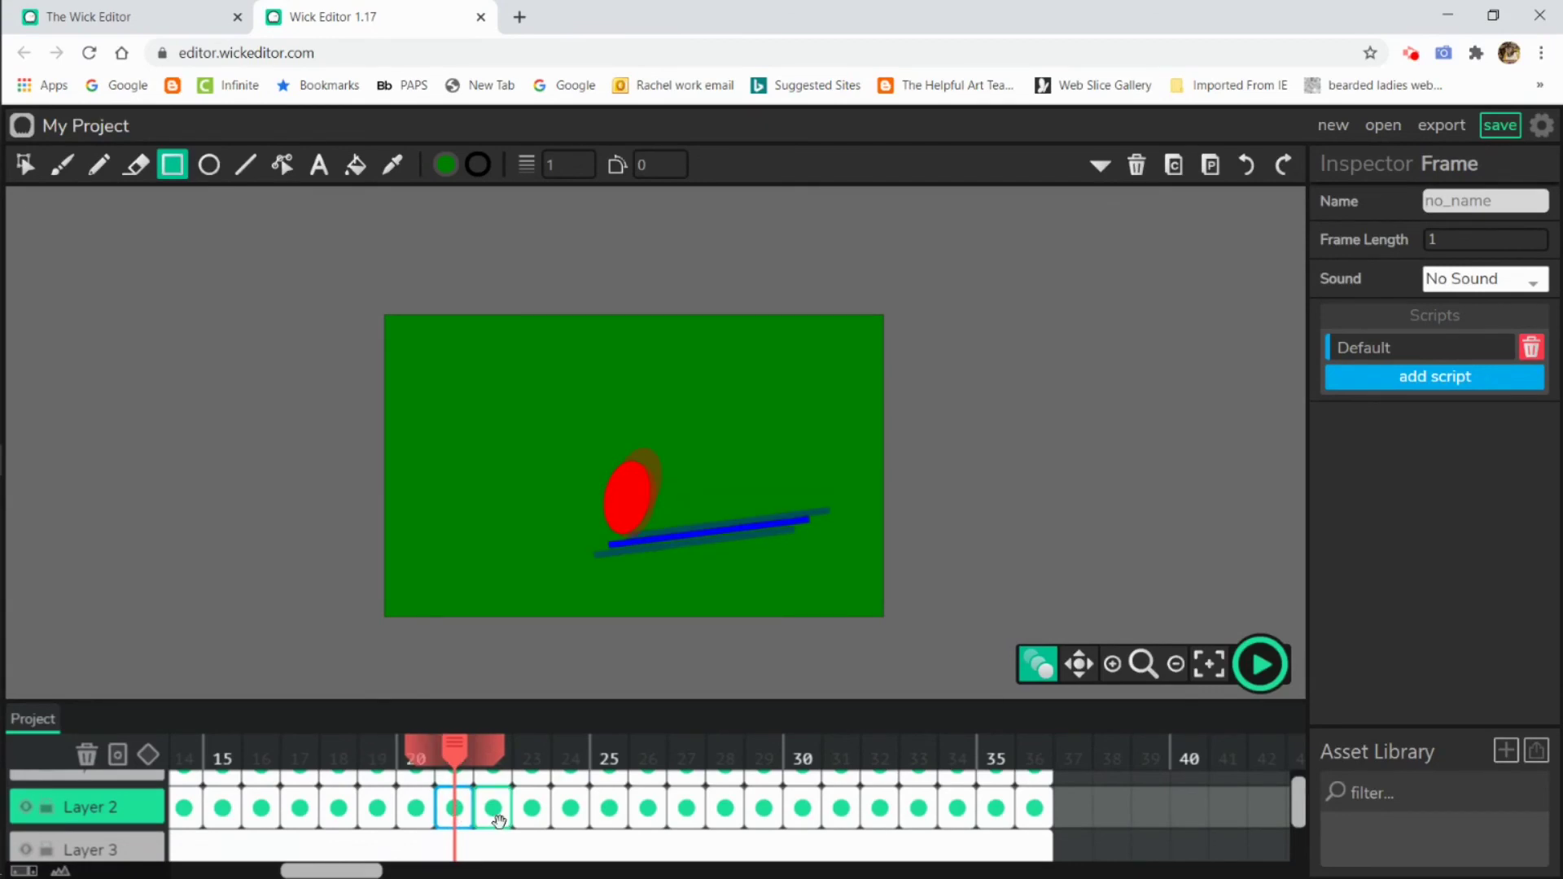
left_click(495, 811)
left_click(529, 811)
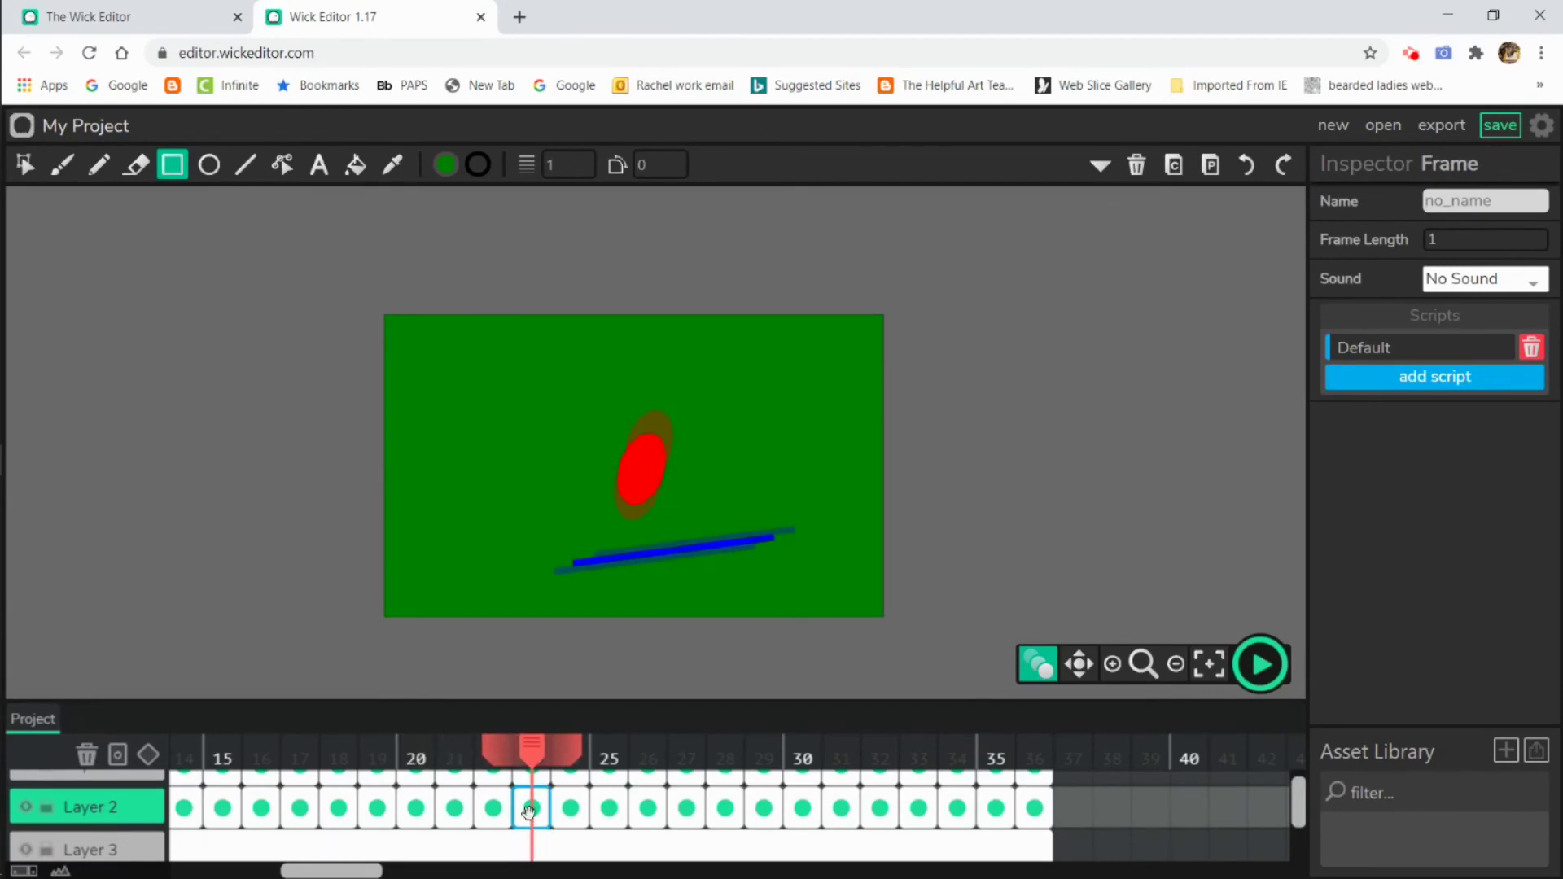
left_click(570, 810)
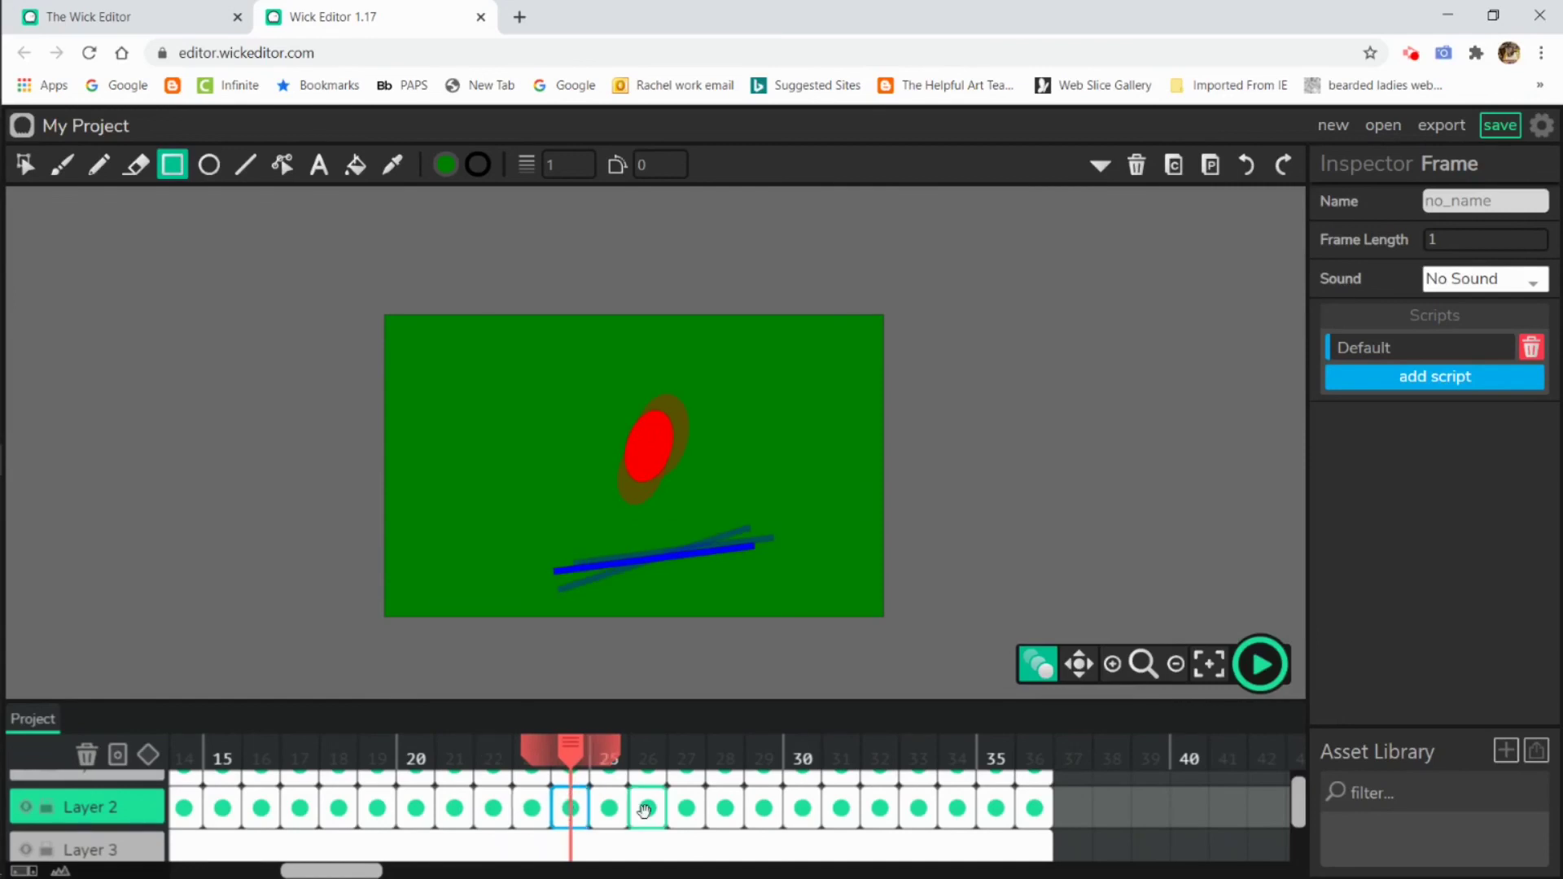
left_click(610, 809)
left_click(653, 809)
left_click(688, 810)
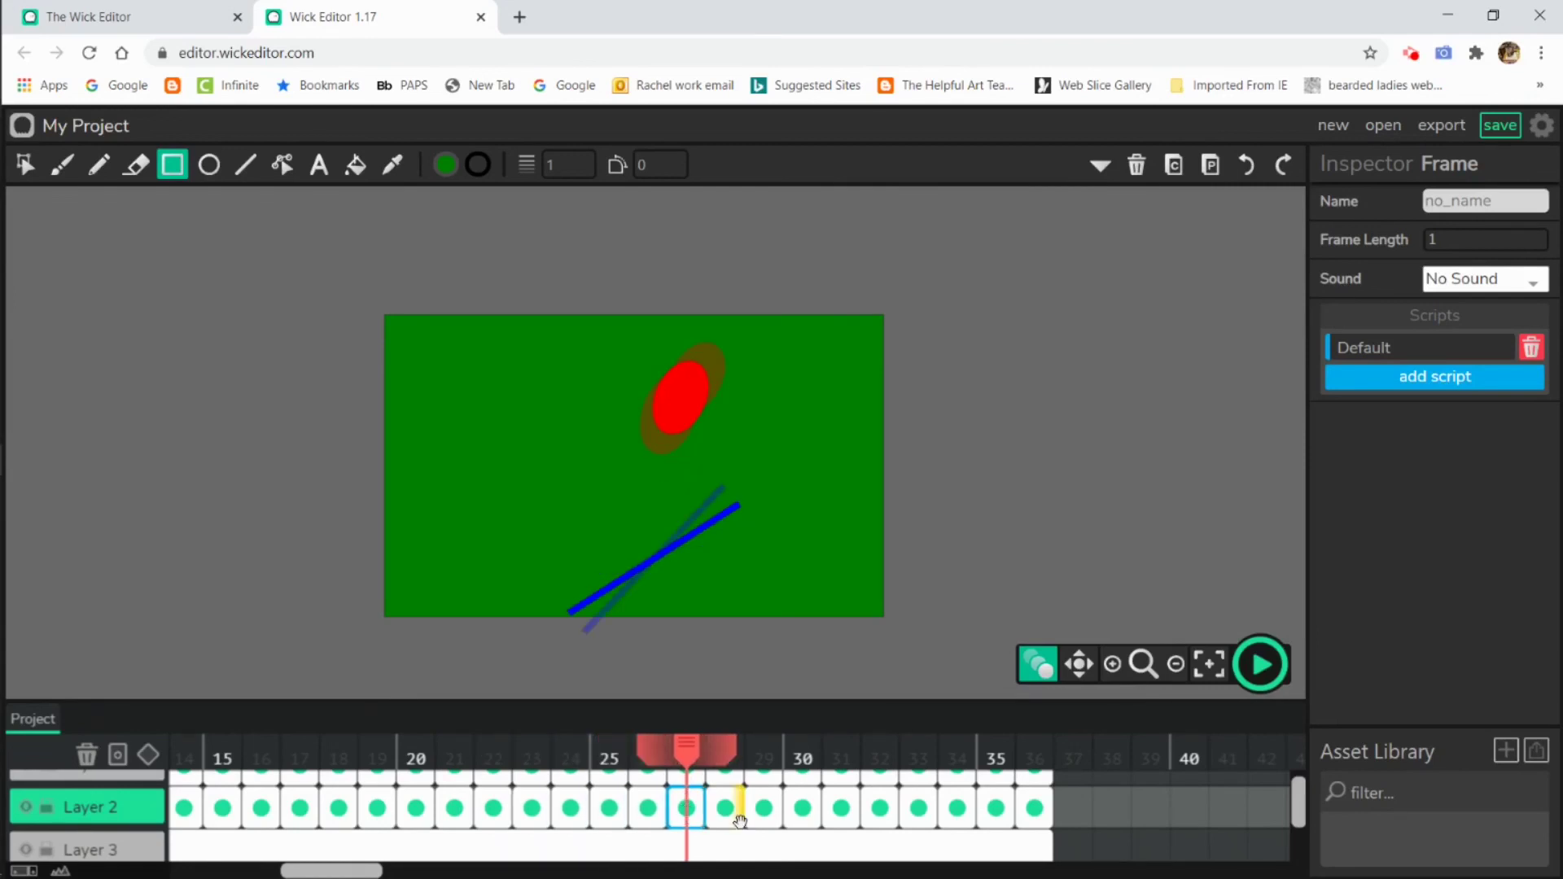
left_click(731, 811)
left_click(764, 810)
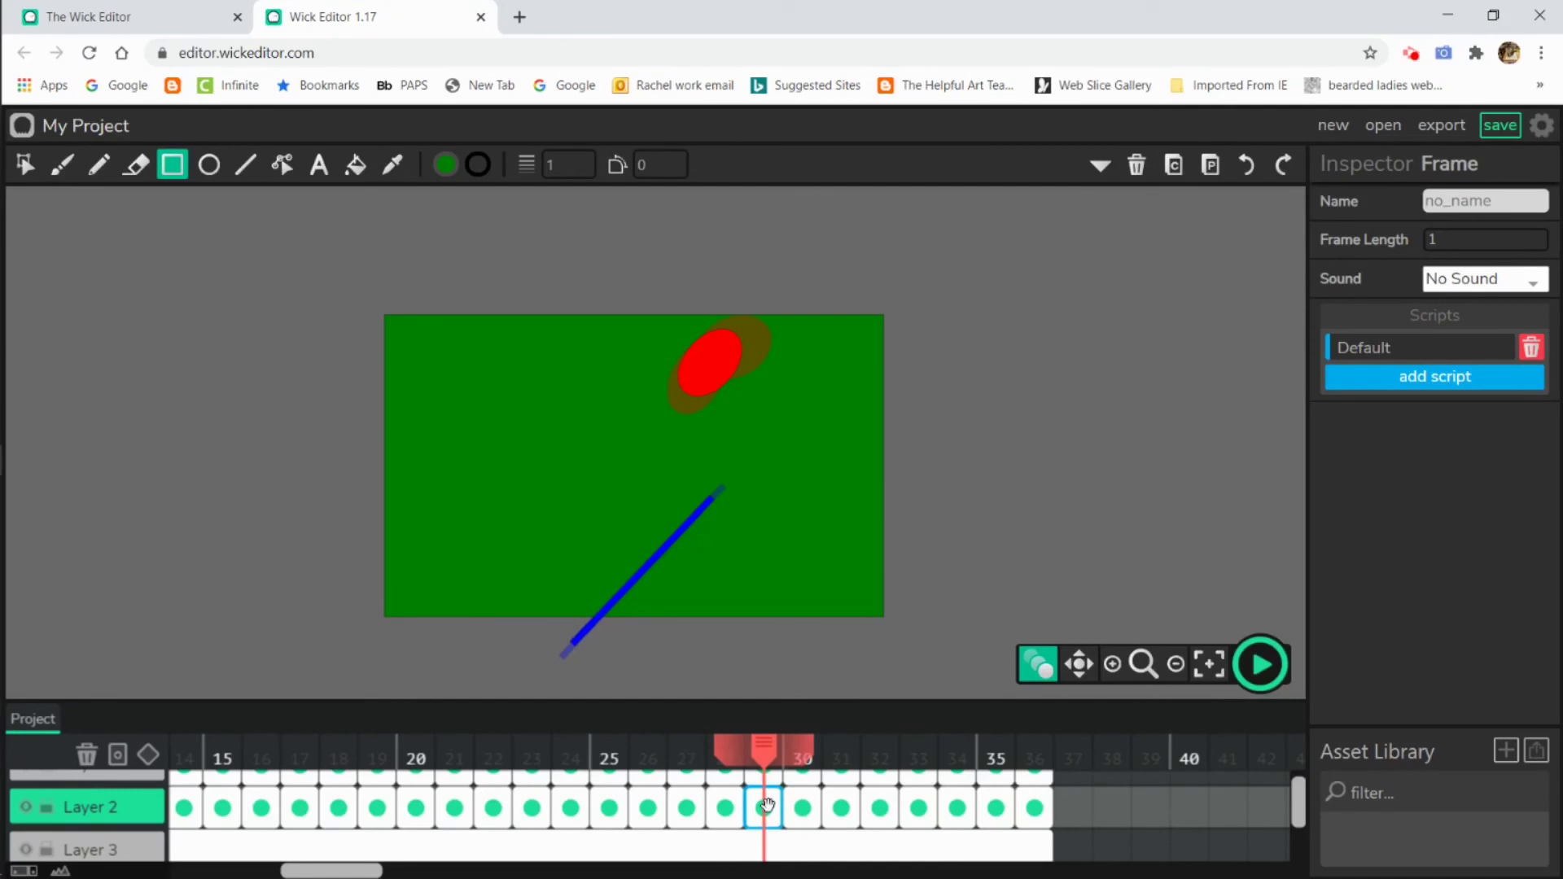
left_click_drag(765, 756, 192, 758)
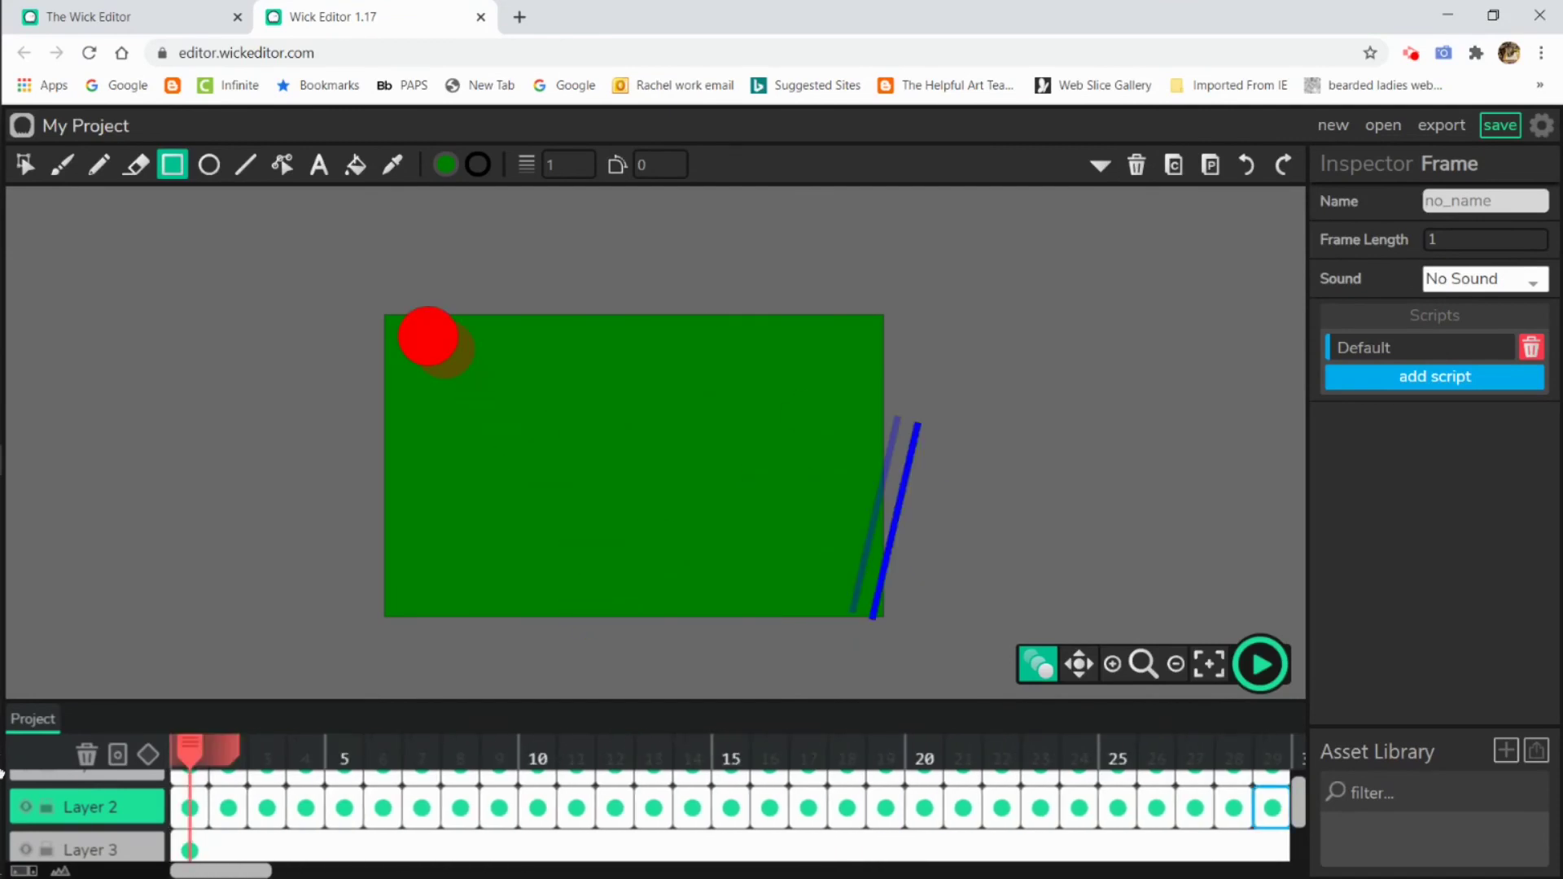
Export the animation as an MP4 video named 'The dot and the line squash and stretch'
left_click(1549, 128)
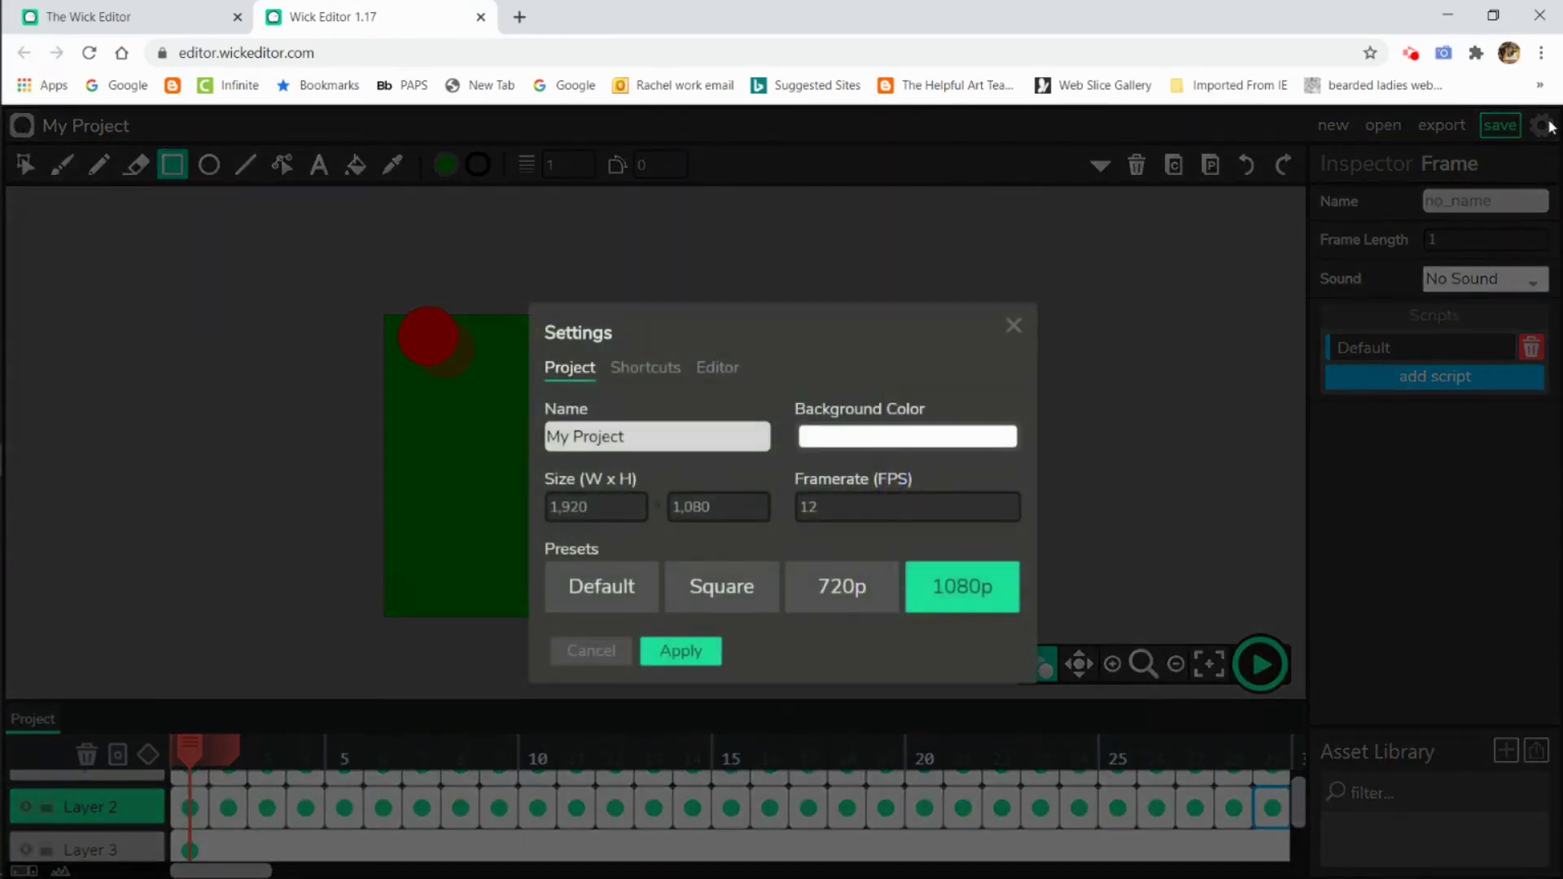
left_click(1013, 326)
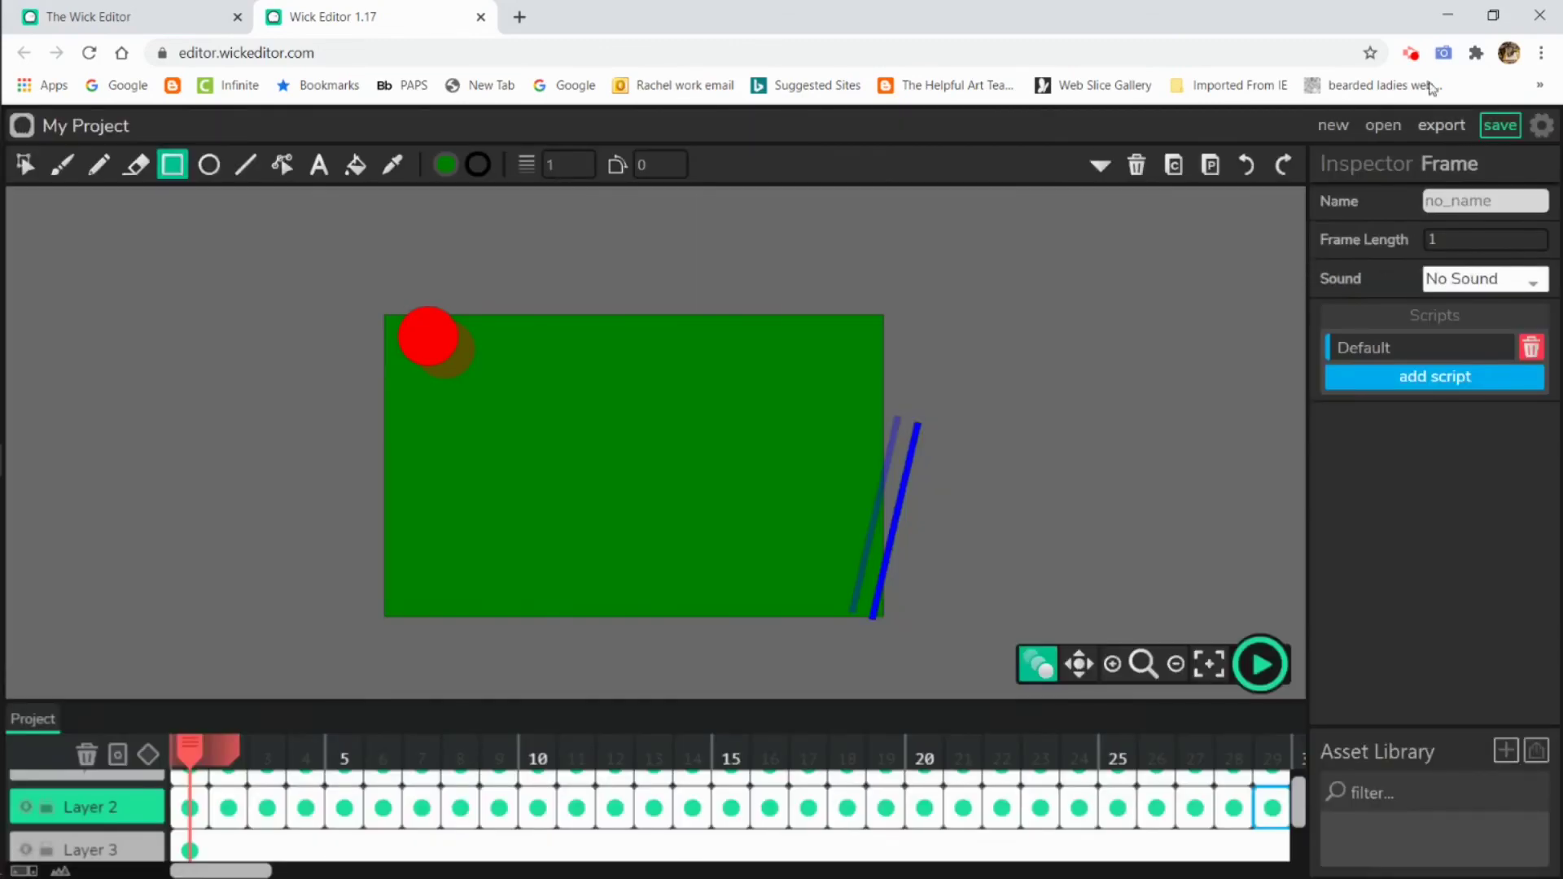
left_click(1443, 126)
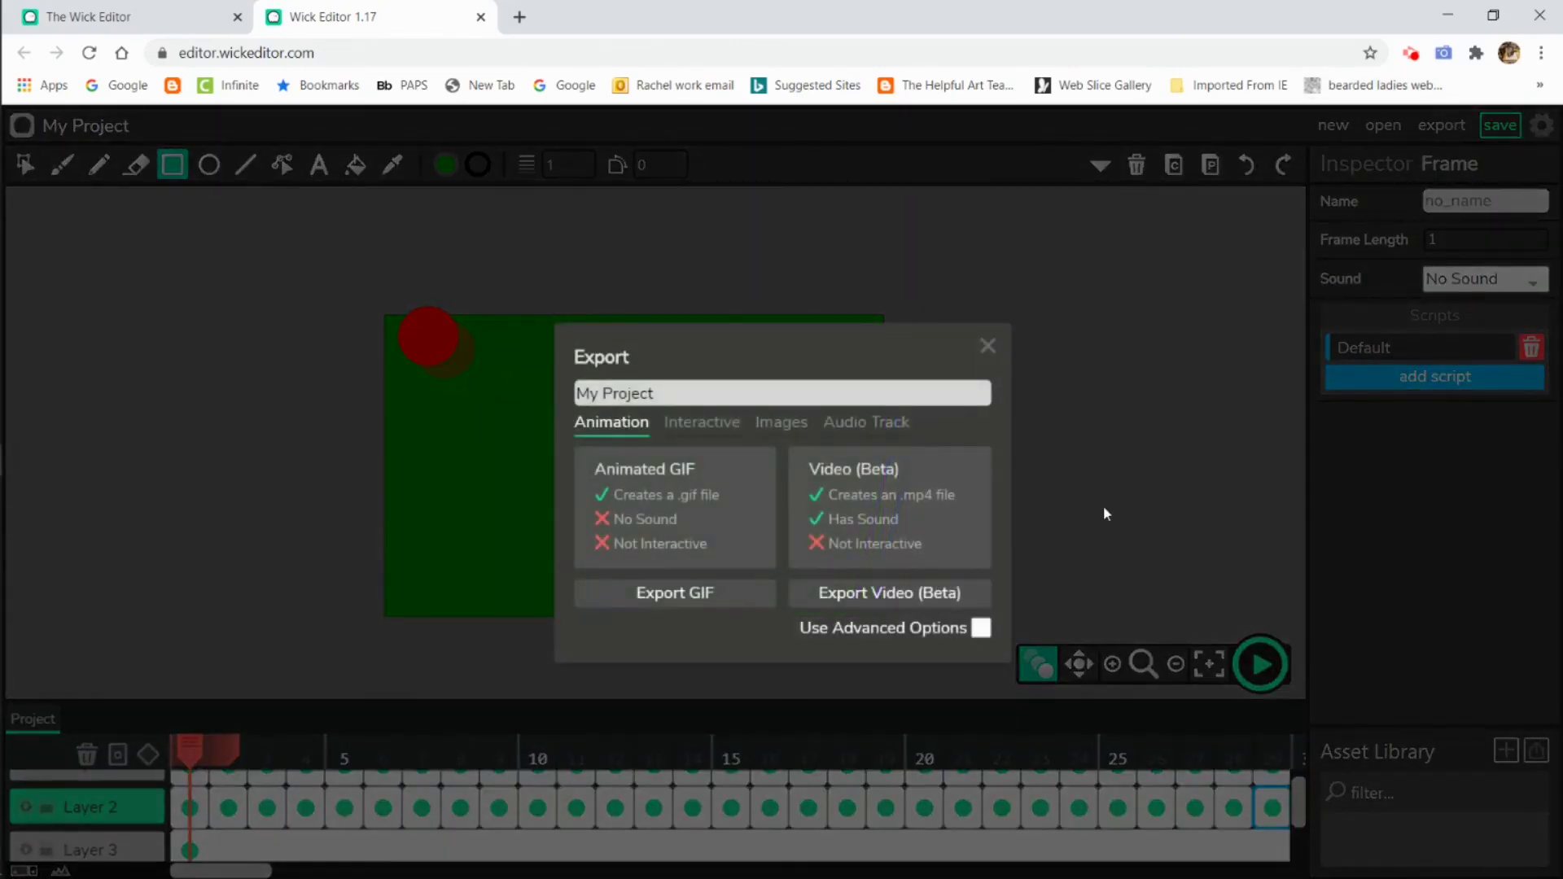
left_click(688, 388)
left_click_drag(688, 388, 558, 395)
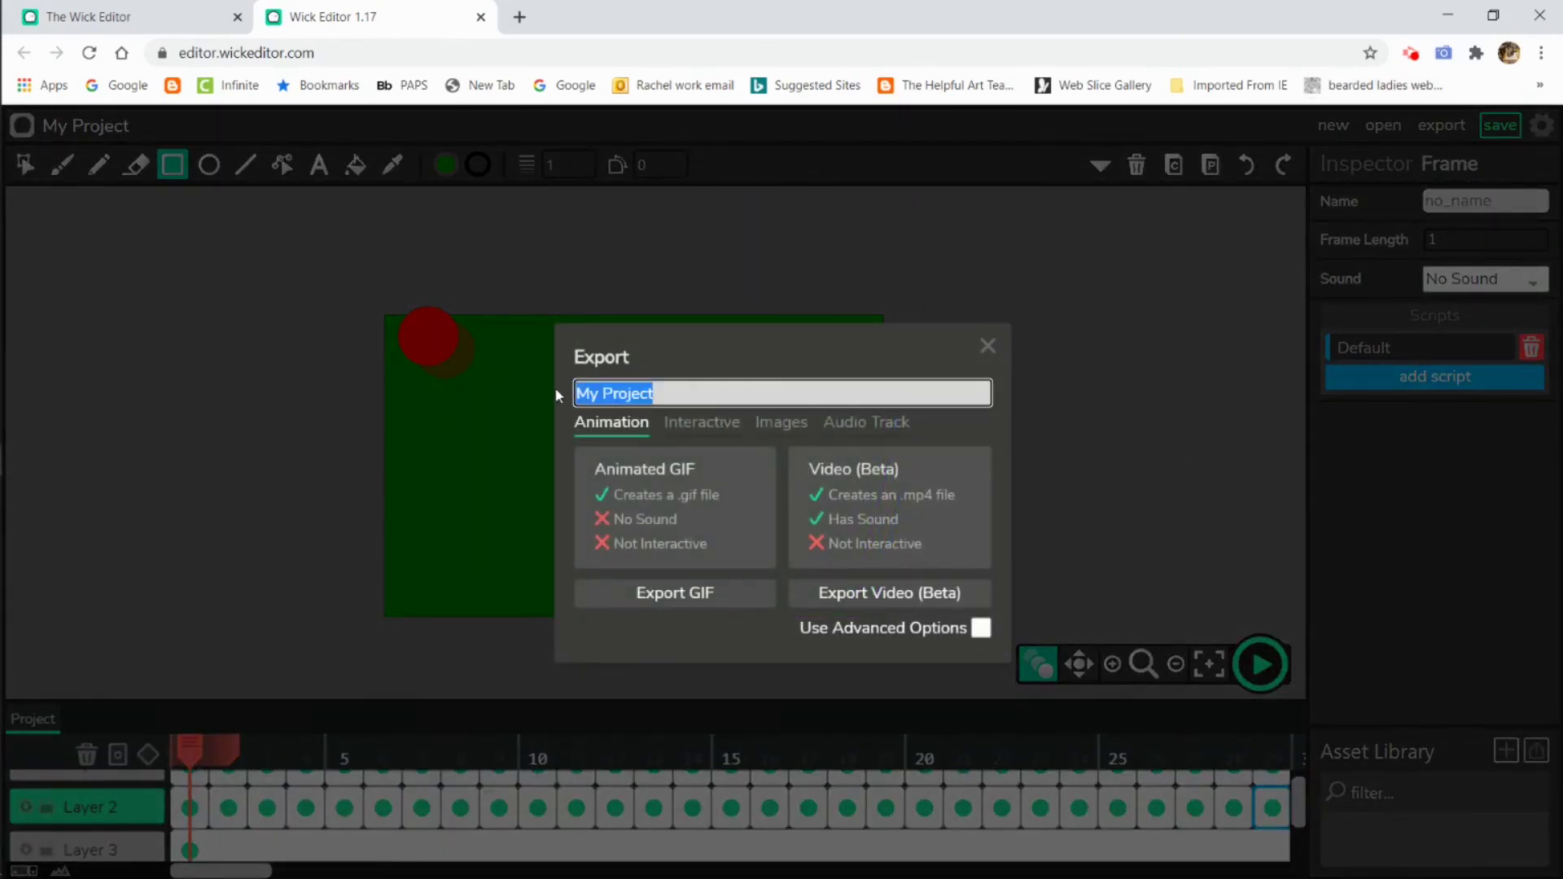
type("The dot and ")
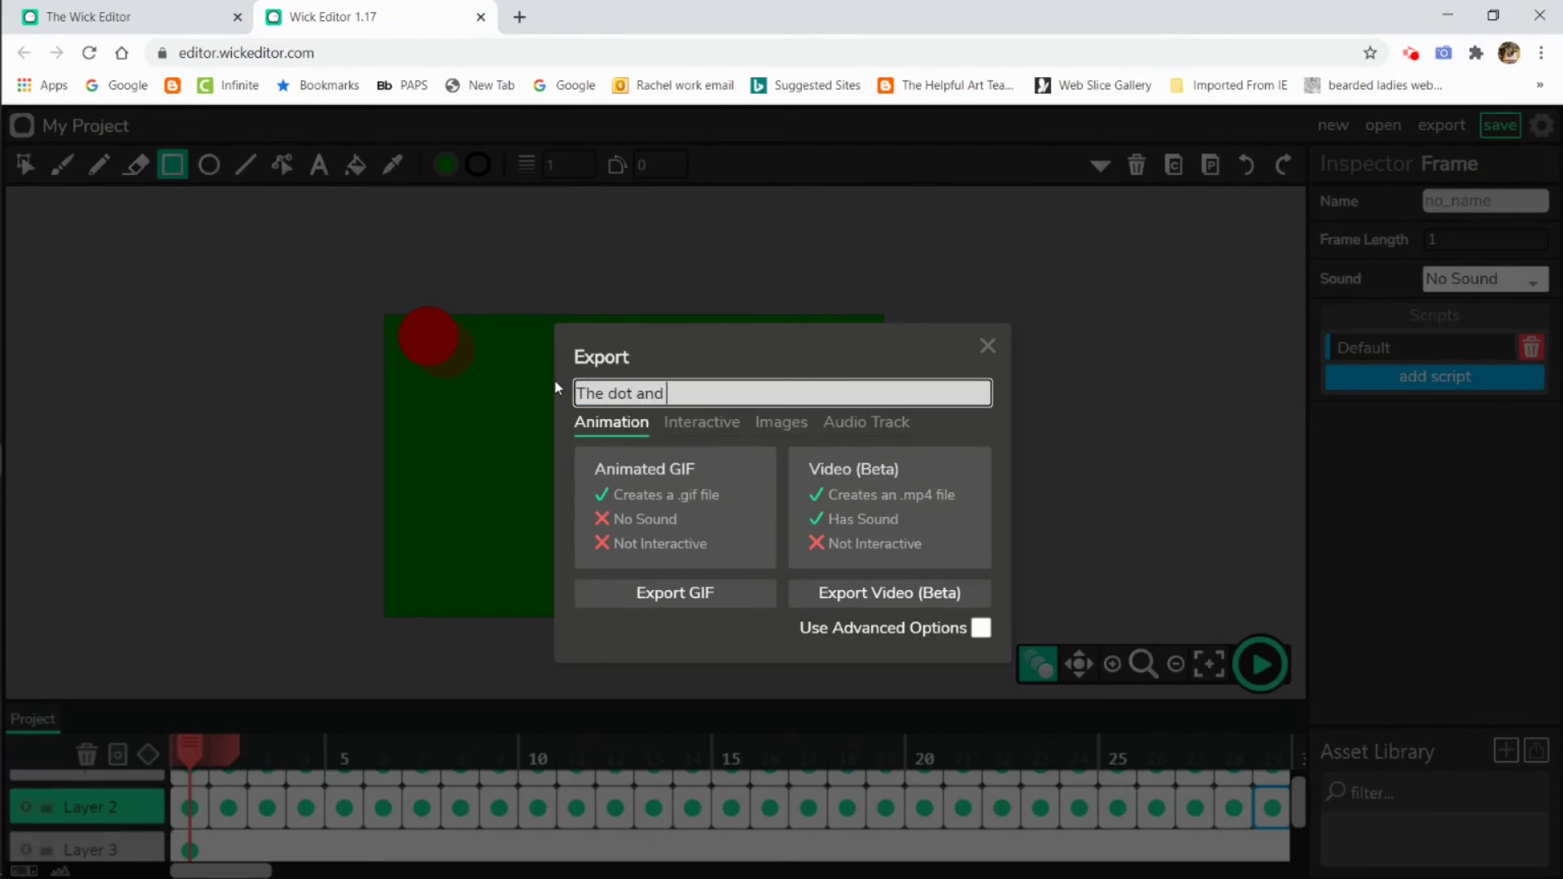
type("the line squash and stretch")
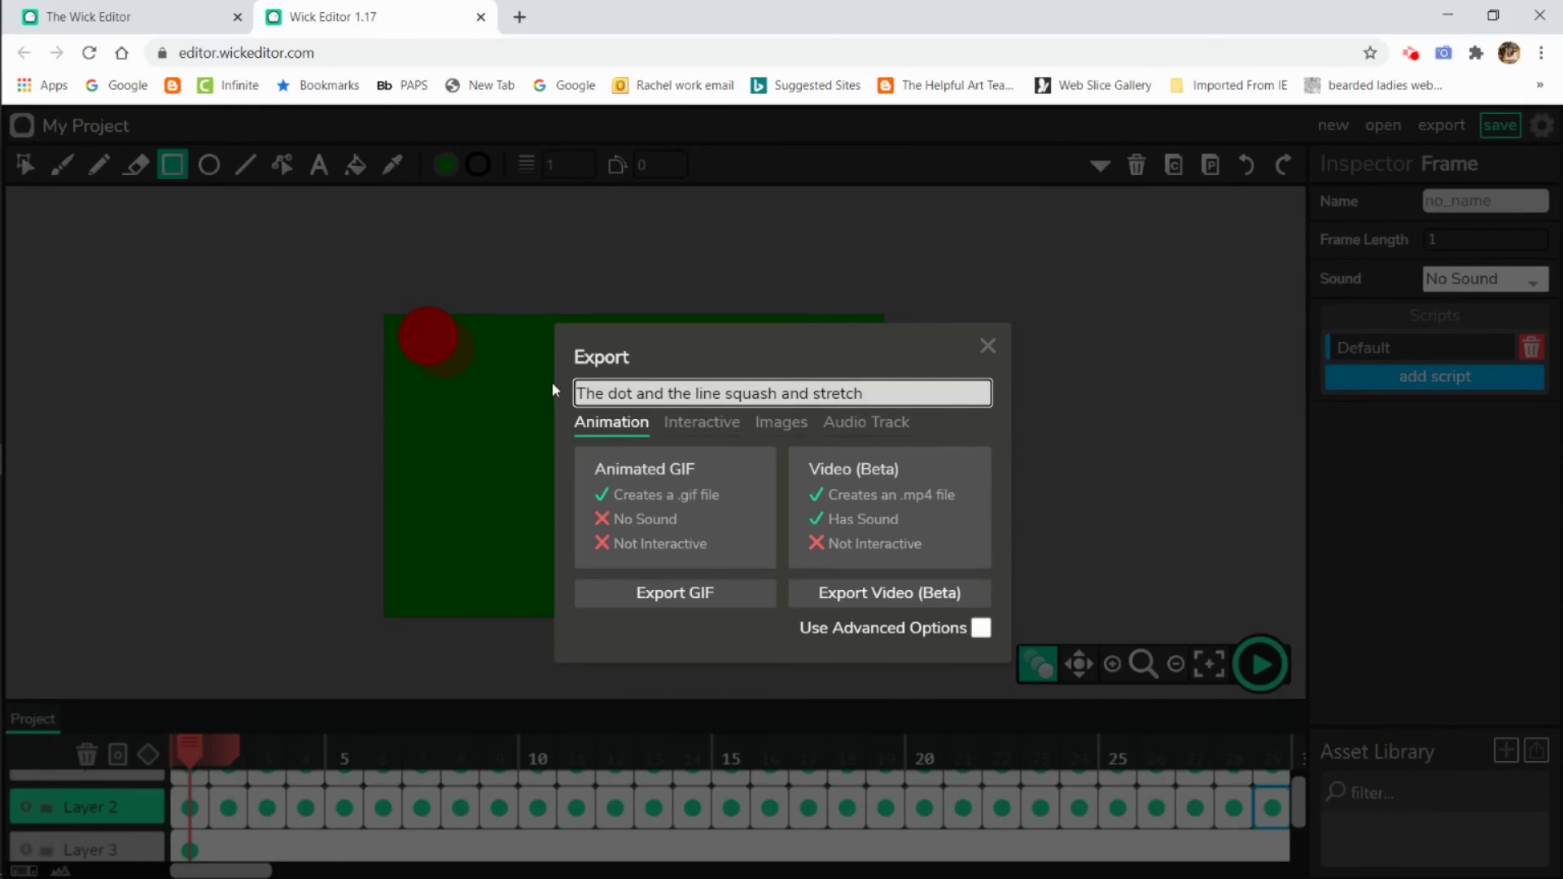
left_click(910, 602)
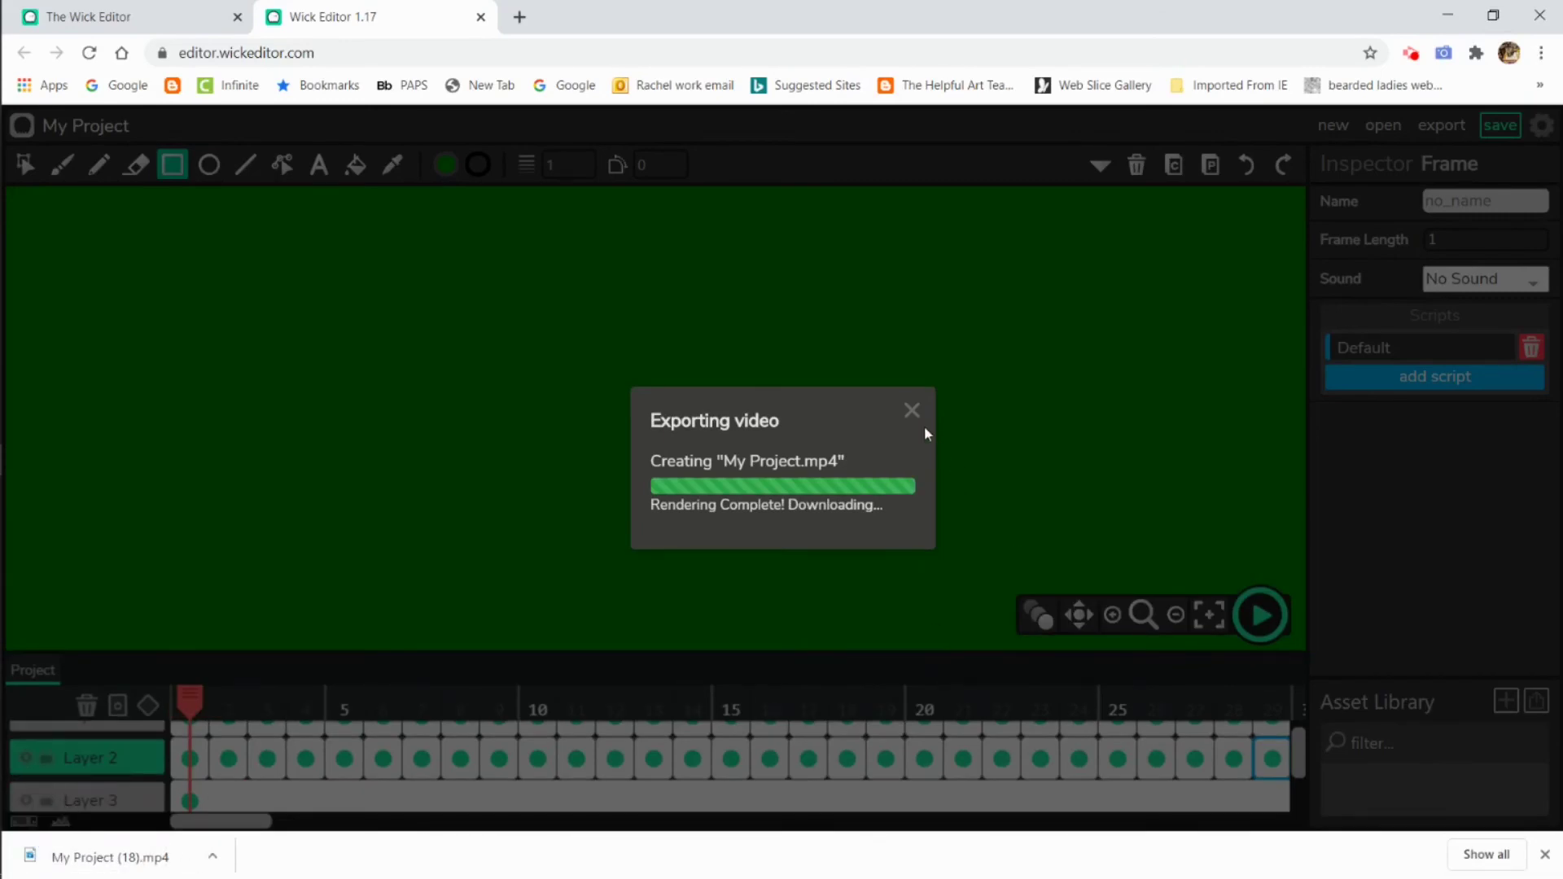
Save the project as a .wick file, then play back the exported MP4 and close it
left_click(911, 410)
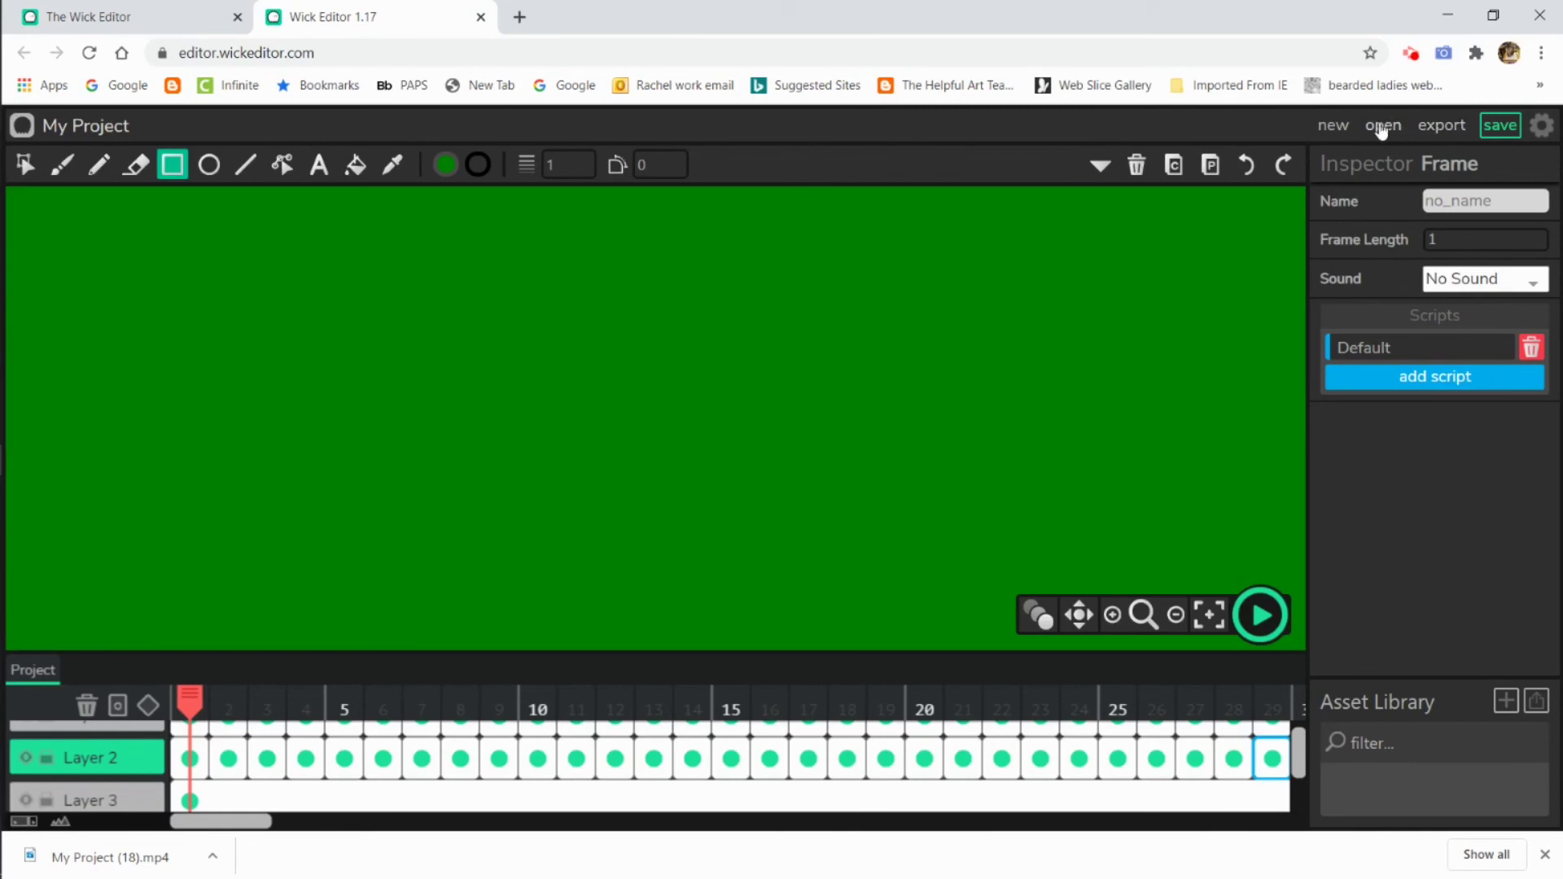
left_click(1501, 127)
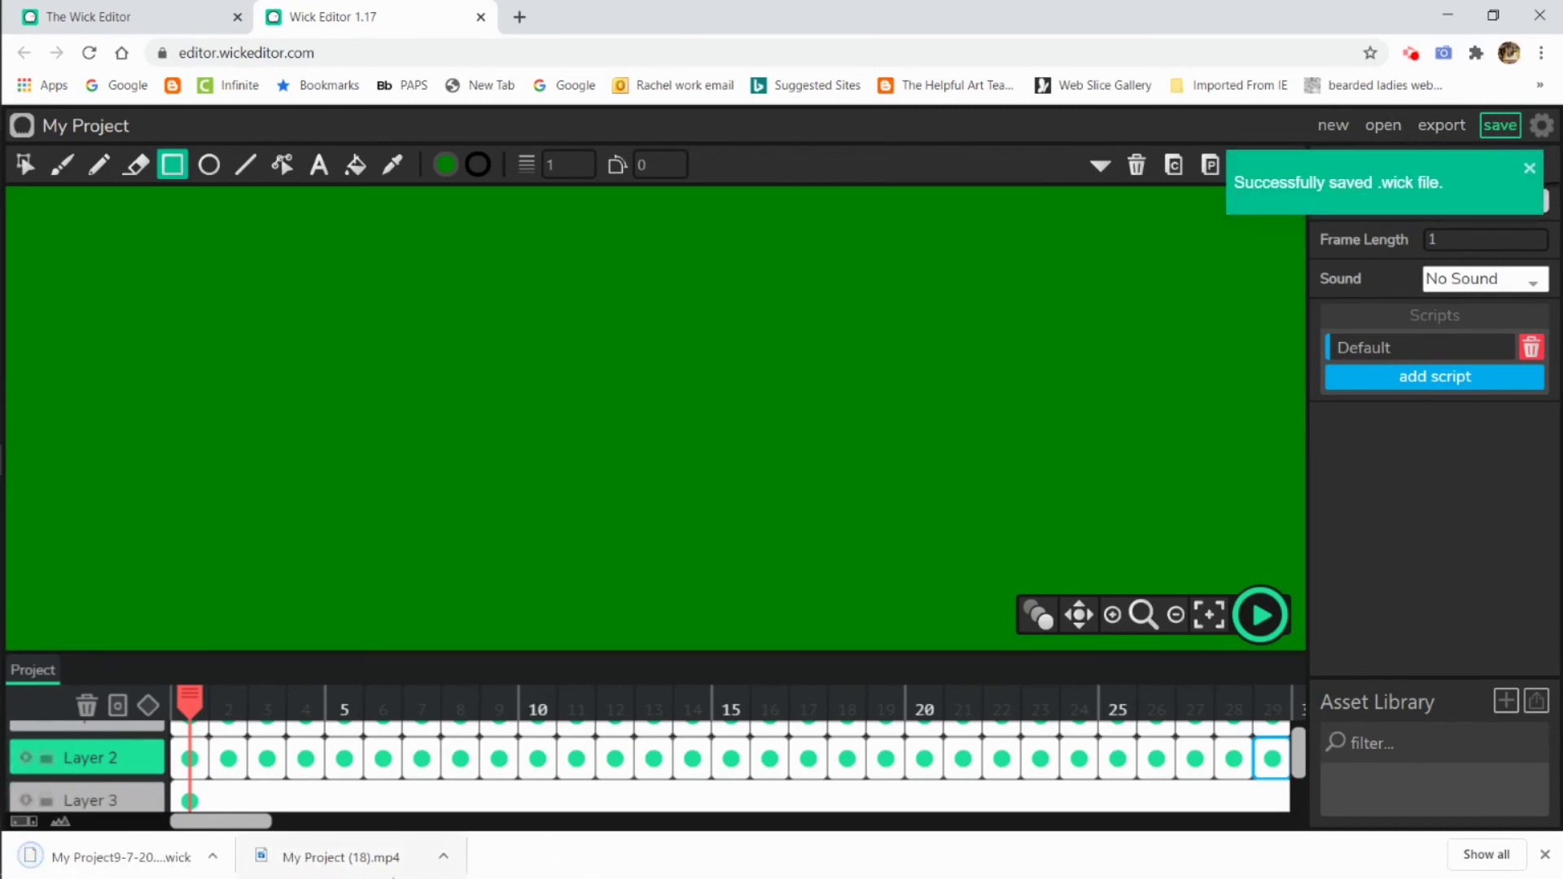
left_click(304, 859)
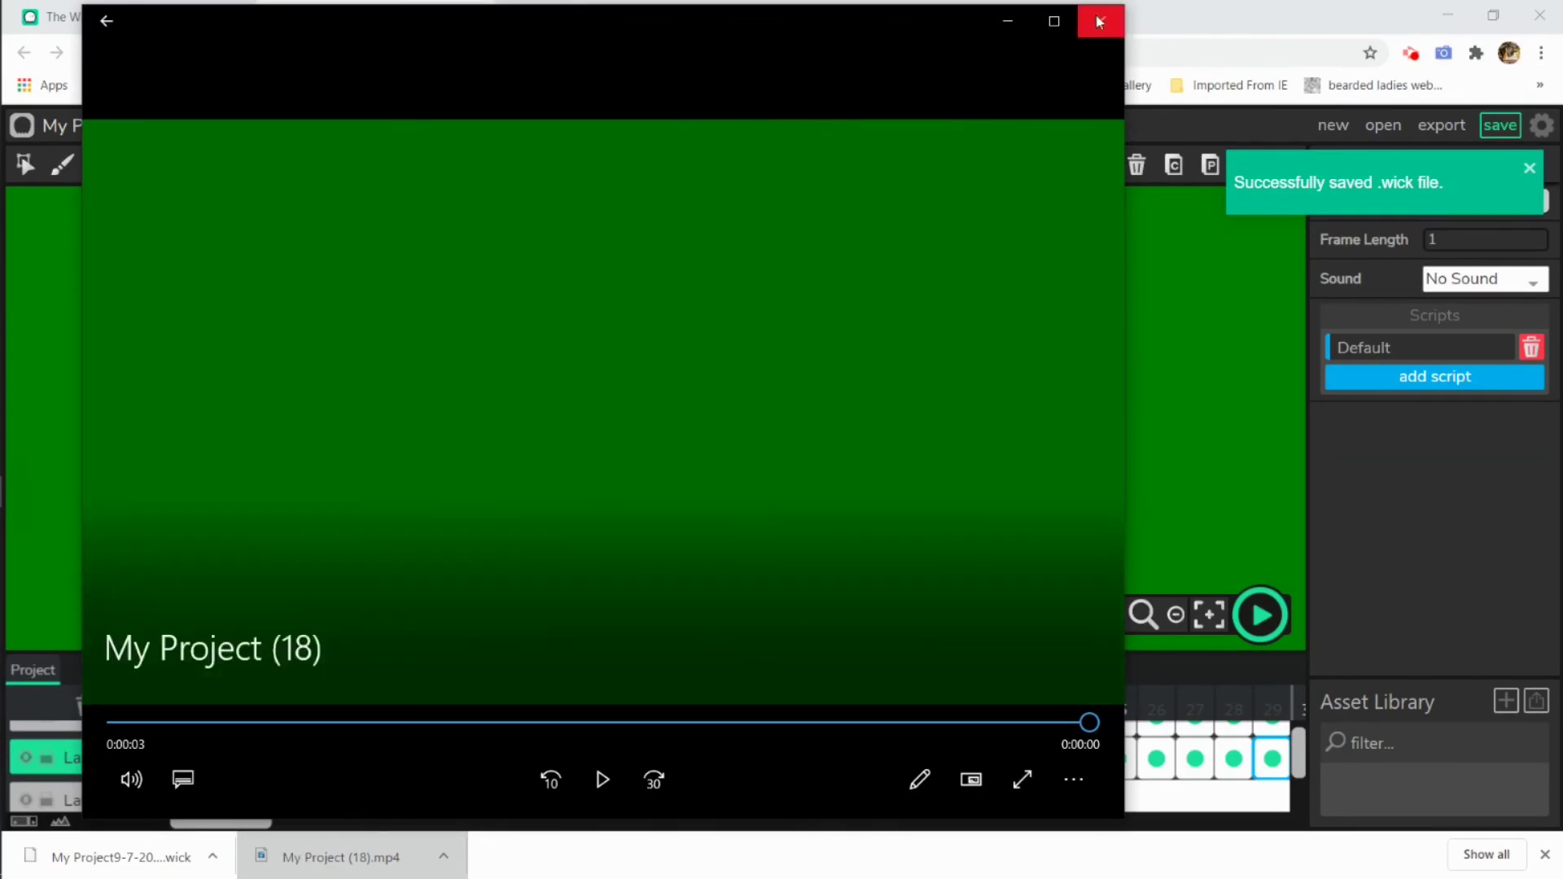
left_click(1100, 22)
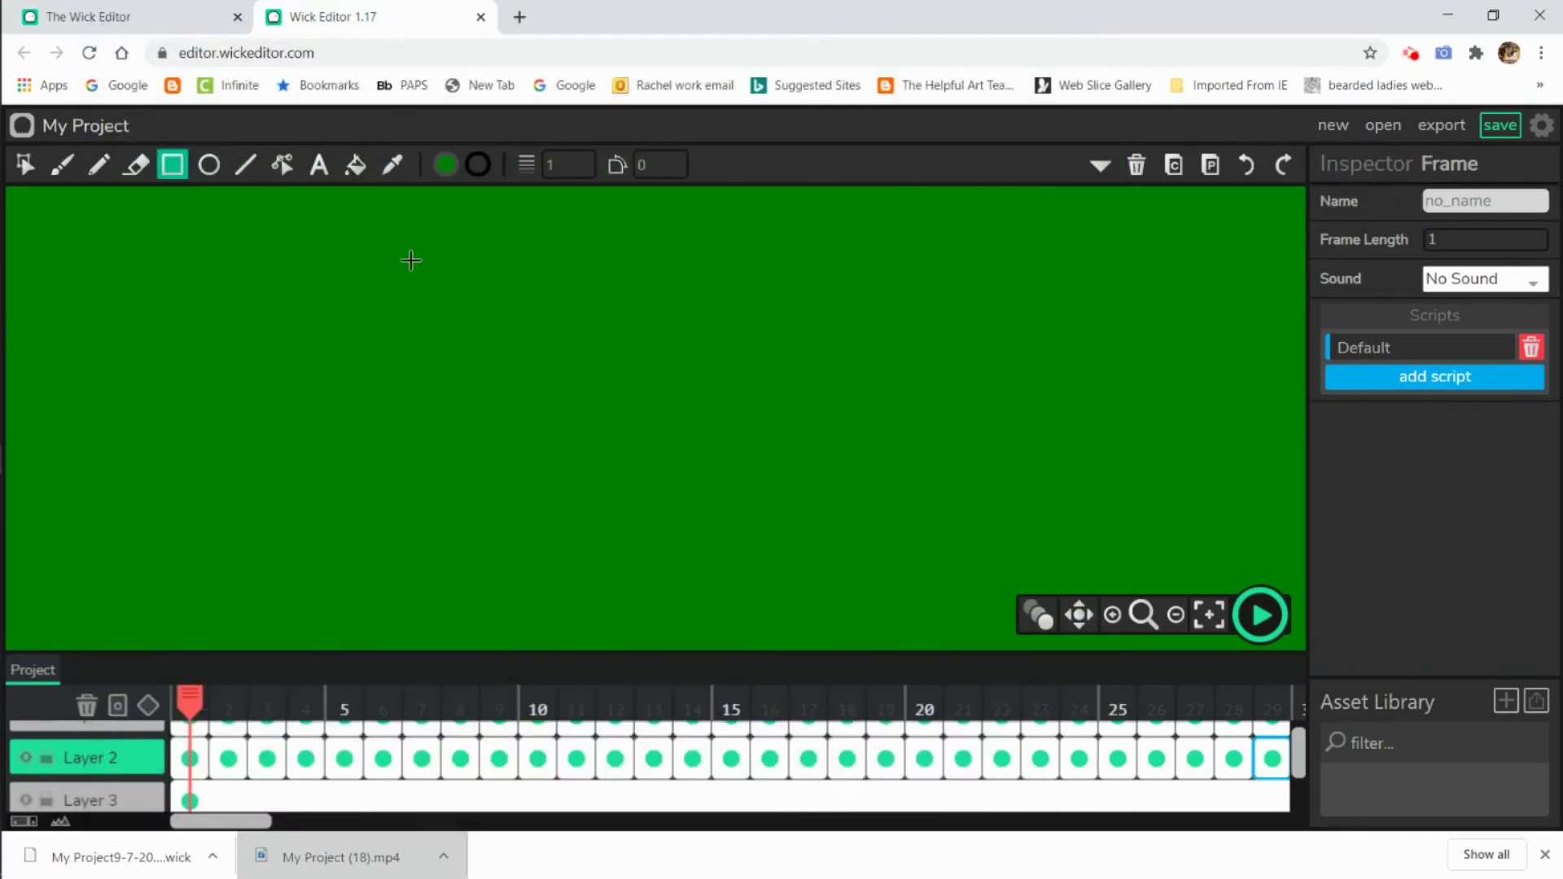
mouse_move(4, 285)
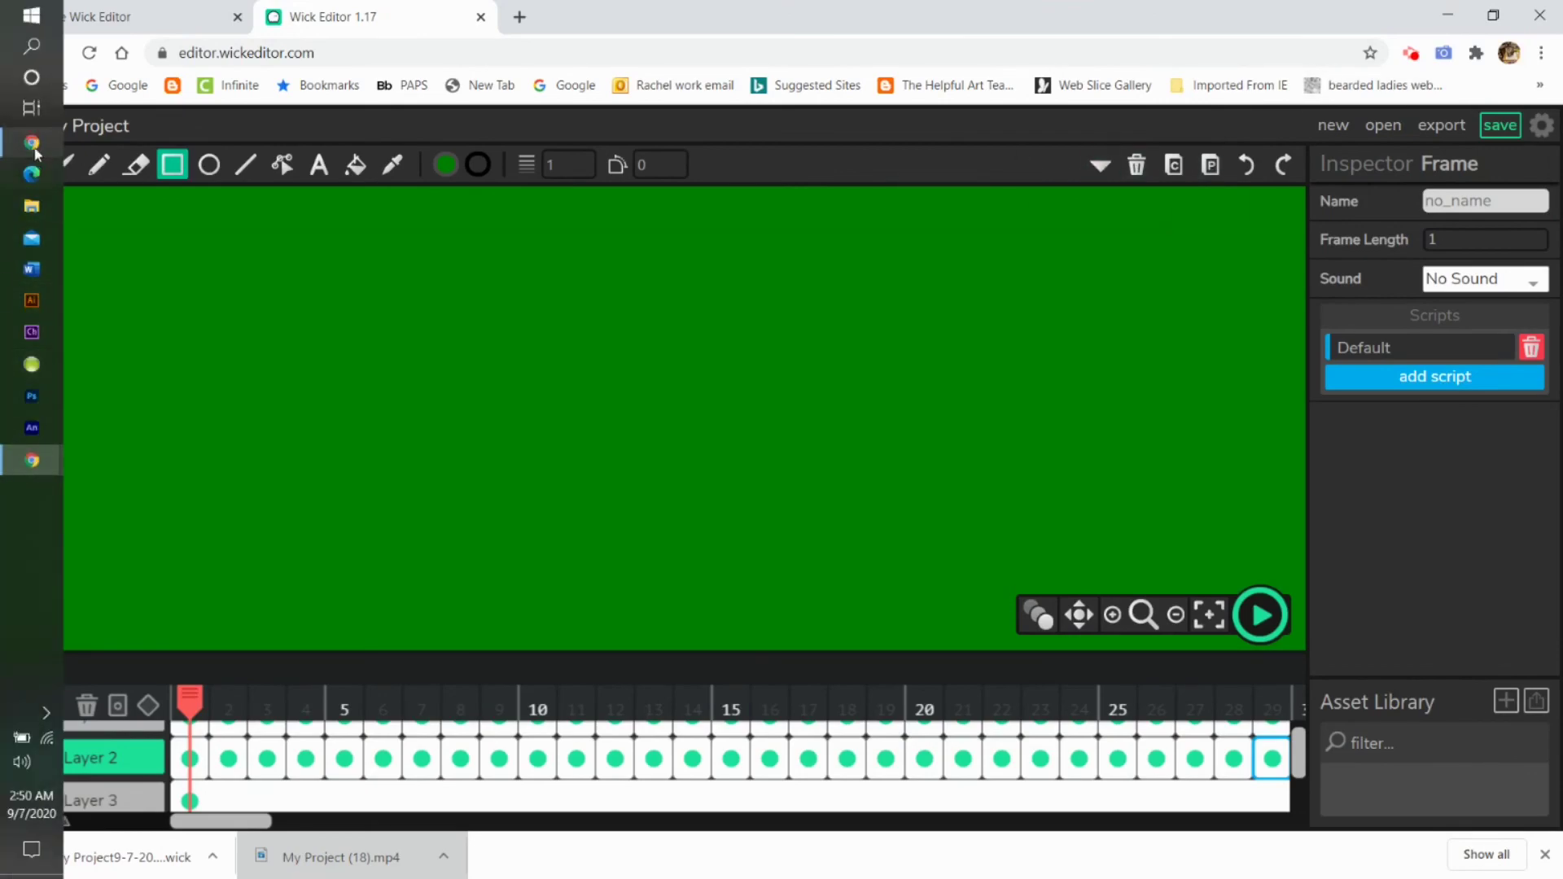